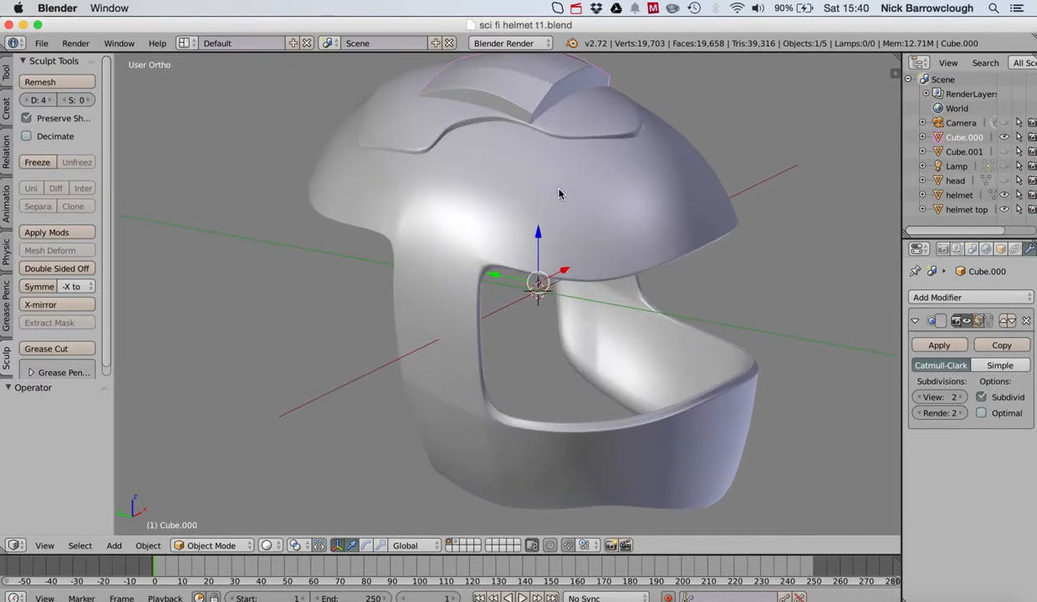
Examine the sci-fi helmet model from the front, sides, back and above.
{"action": "middle_click_drag", "start_coordinate": [559, 189], "coordinate": [582, 96]}
{"action": "scroll", "coordinate": [642, 86], "scroll_direction": "right", "scroll_amount": 5}
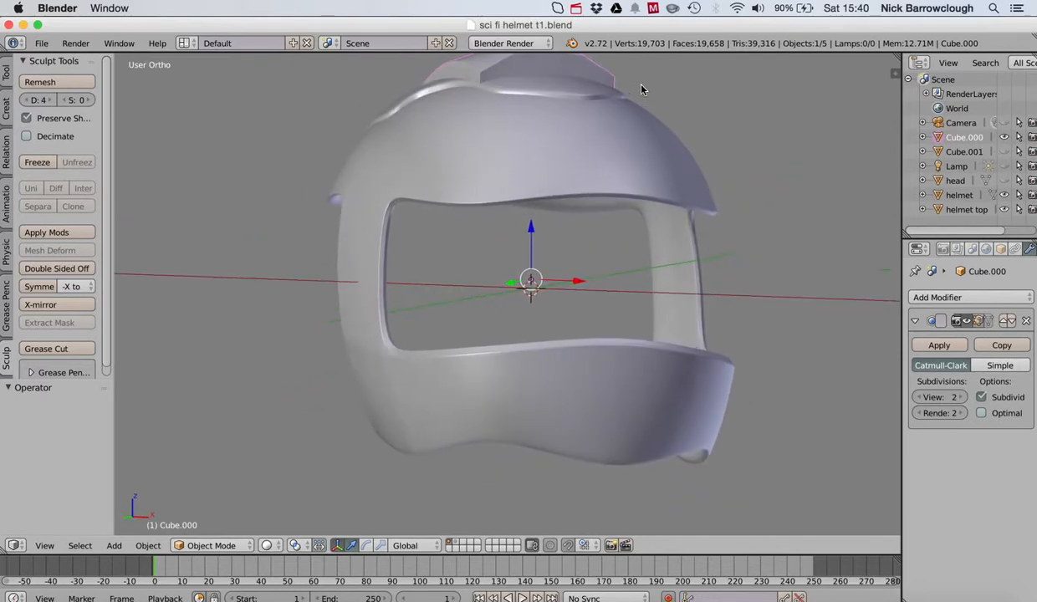
{"action": "scroll", "coordinate": [642, 86], "scroll_direction": "left", "scroll_amount": 6}
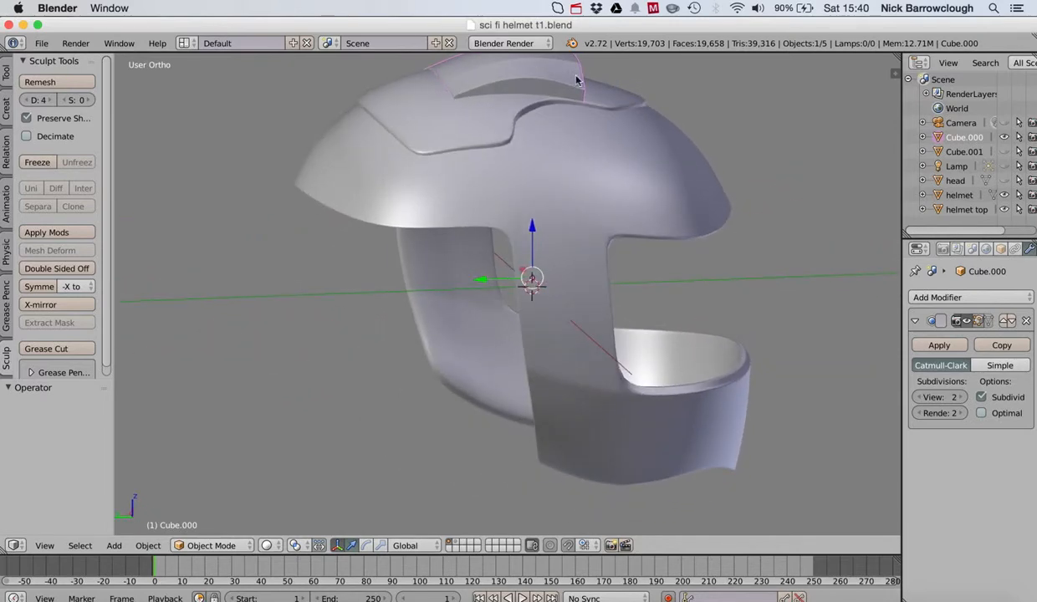
{"action": "scroll", "coordinate": [645, 169], "scroll_direction": "right", "scroll_amount": 8}
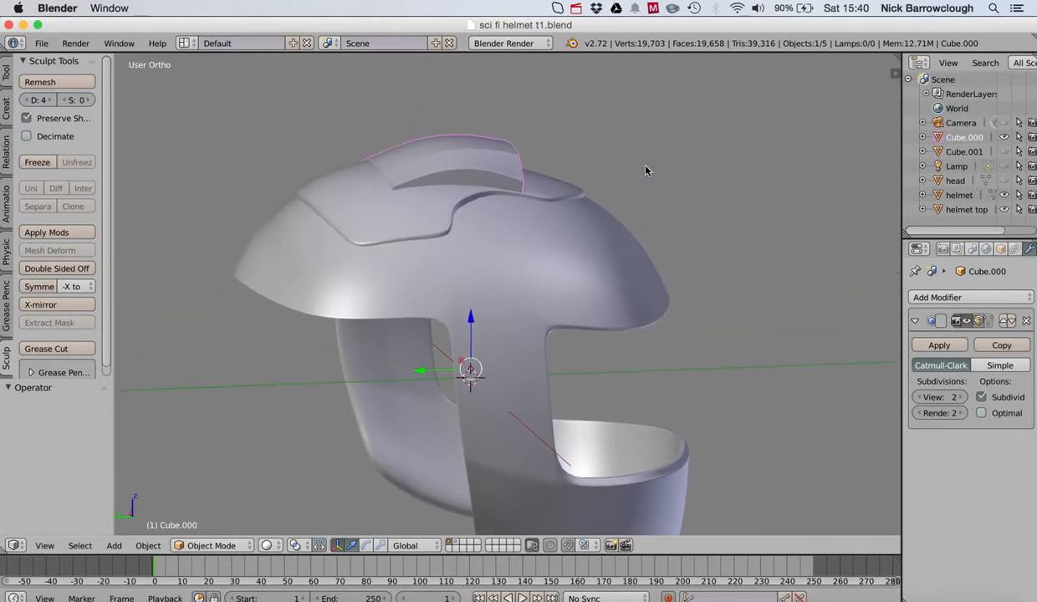
{"action": "scroll", "coordinate": [646, 170], "scroll_direction": "right", "scroll_amount": 2}
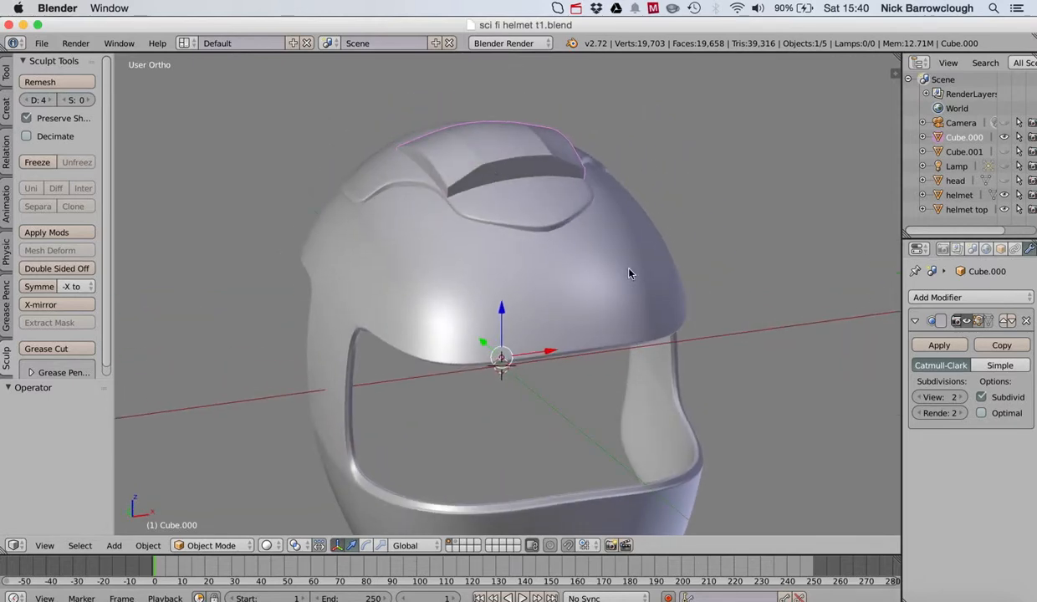
{"action": "scroll", "coordinate": [629, 274], "scroll_direction": "down", "scroll_amount": 5, "text": "shift"}
{"action": "scroll", "coordinate": [629, 274], "scroll_direction": "up", "scroll_amount": 2, "text": "shift"}
{"action": "scroll", "coordinate": [629, 309], "scroll_direction": "down", "scroll_amount": 2, "text": "ctrl"}
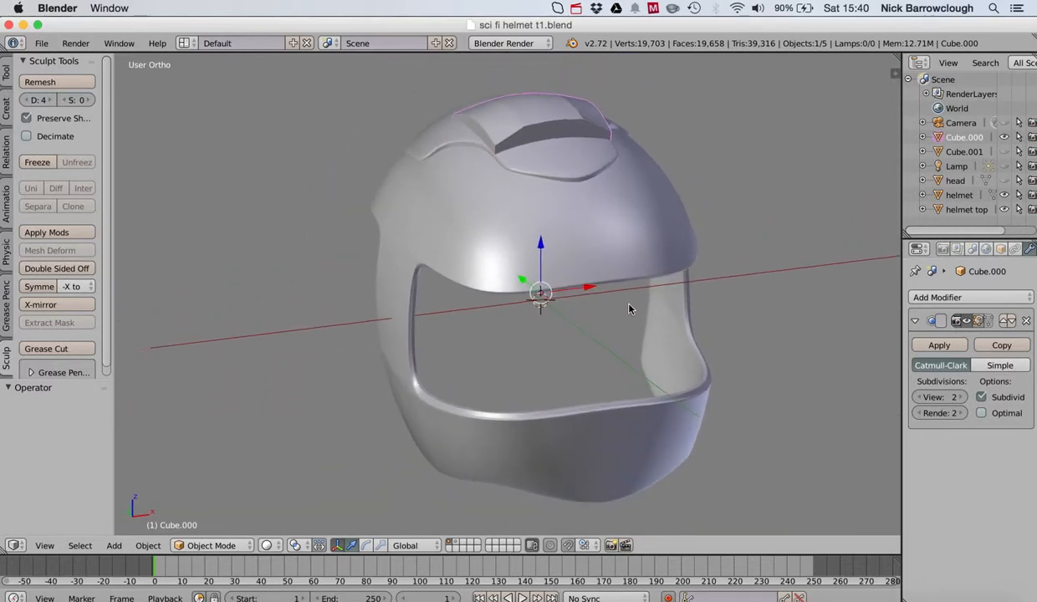
{"action": "scroll", "coordinate": [629, 309], "scroll_direction": "right", "scroll_amount": 15}
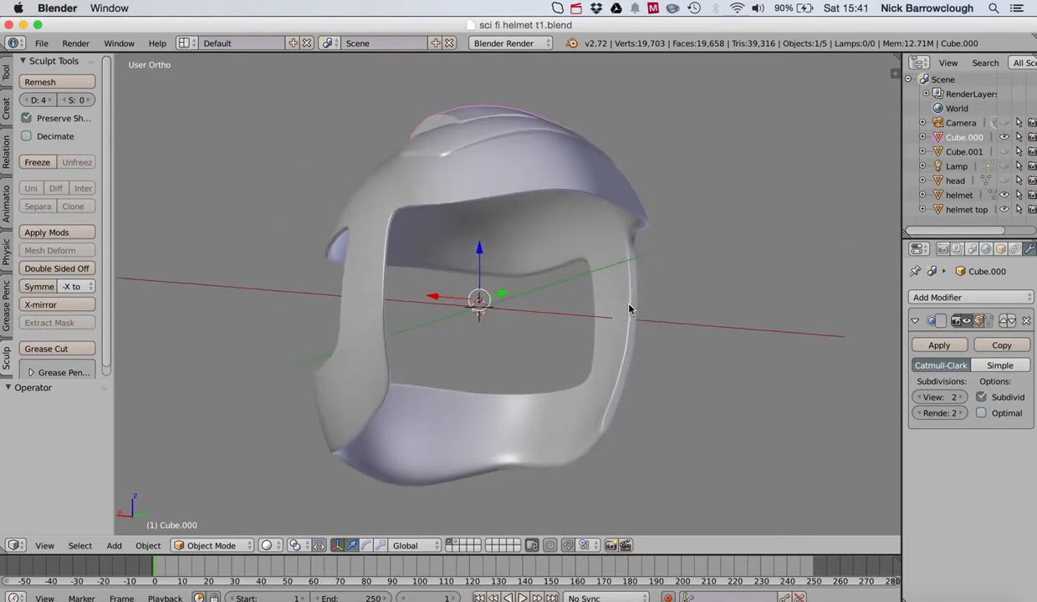
{"action": "scroll", "coordinate": [629, 309], "scroll_direction": "right", "scroll_amount": 15}
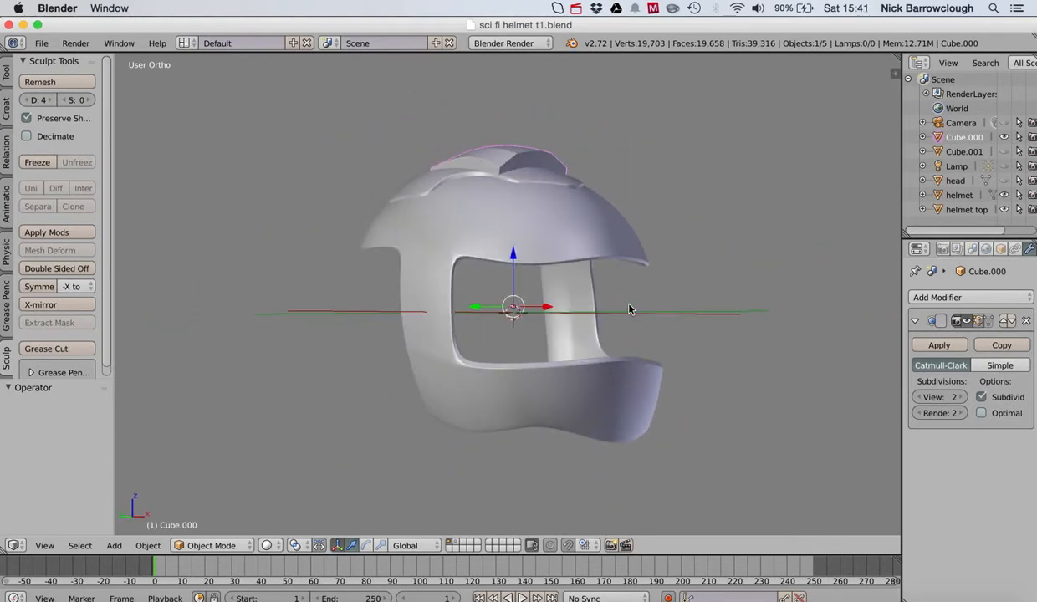
{"action": "scroll", "coordinate": [629, 308], "scroll_direction": "up", "scroll_amount": 5}
{"action": "scroll", "coordinate": [629, 308], "scroll_direction": "left", "scroll_amount": 5}
{"action": "scroll", "coordinate": [629, 309], "scroll_direction": "down", "scroll_amount": 5}
{"action": "scroll", "coordinate": [629, 309], "scroll_direction": "right", "scroll_amount": 6}
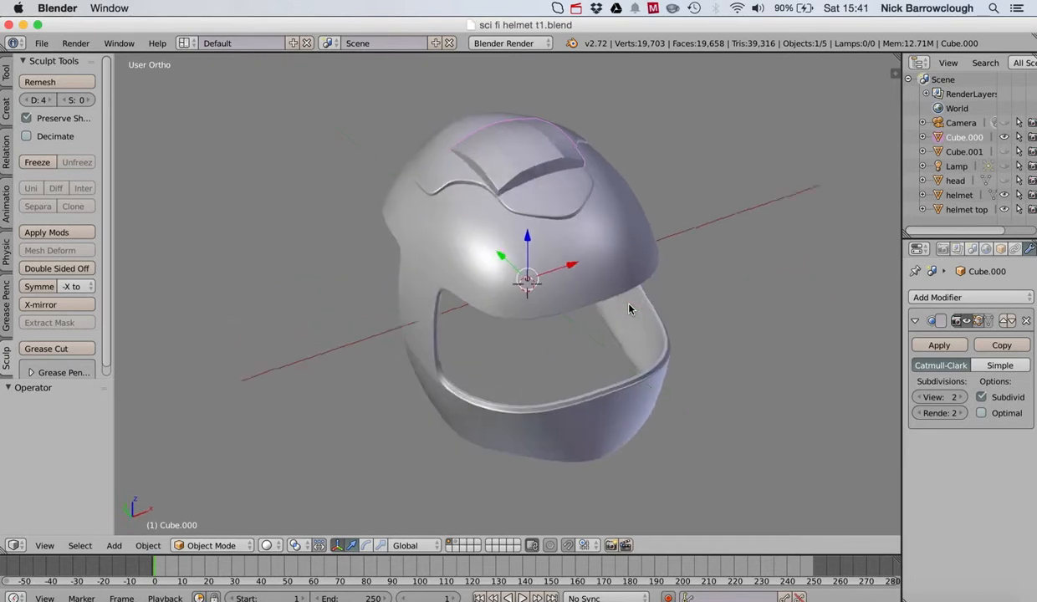
{"action": "scroll", "coordinate": [629, 309], "scroll_direction": "left", "scroll_amount": 8}
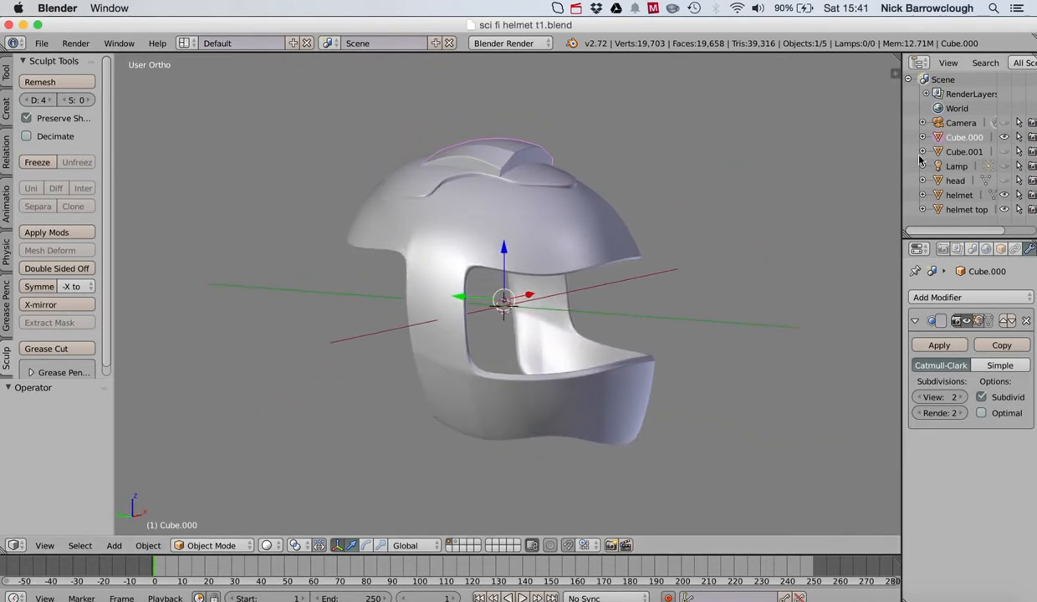
Check which part Cube.000 is by toggling its visibility, and rename it "top device".
{"action": "left_click", "coordinate": [1004, 137]}
{"action": "left_click", "coordinate": [1005, 137]}
{"action": "double_click", "coordinate": [963, 137]}
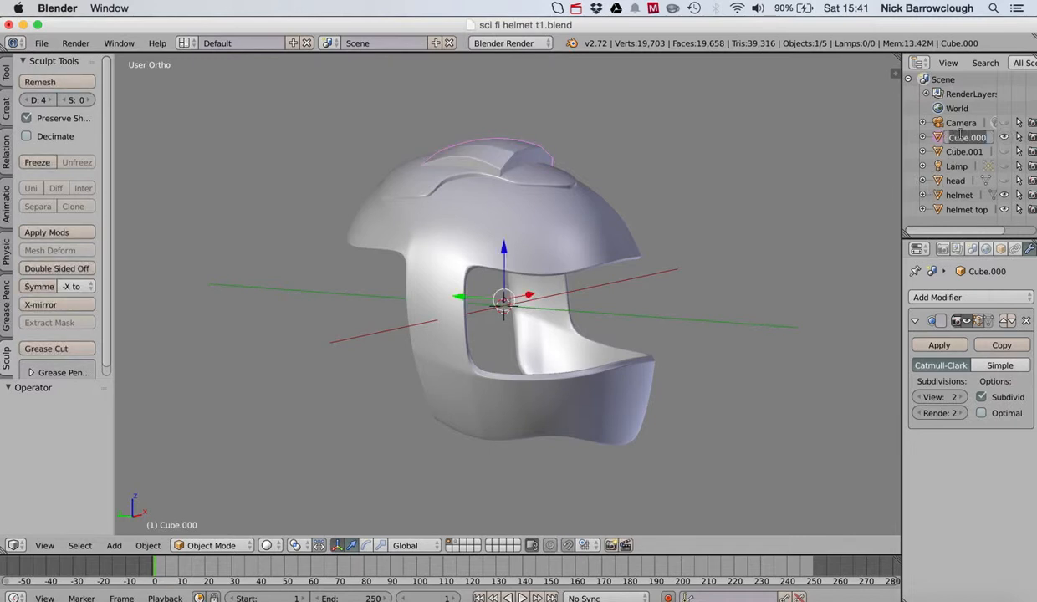
{"action": "type", "text": "top device"}
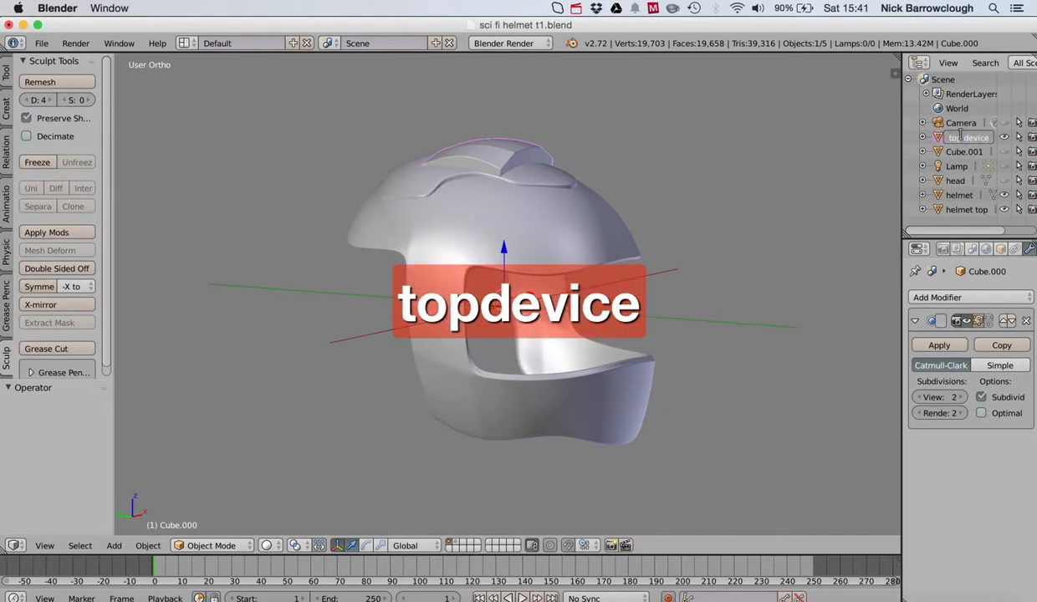
{"action": "key", "text": "Return"}
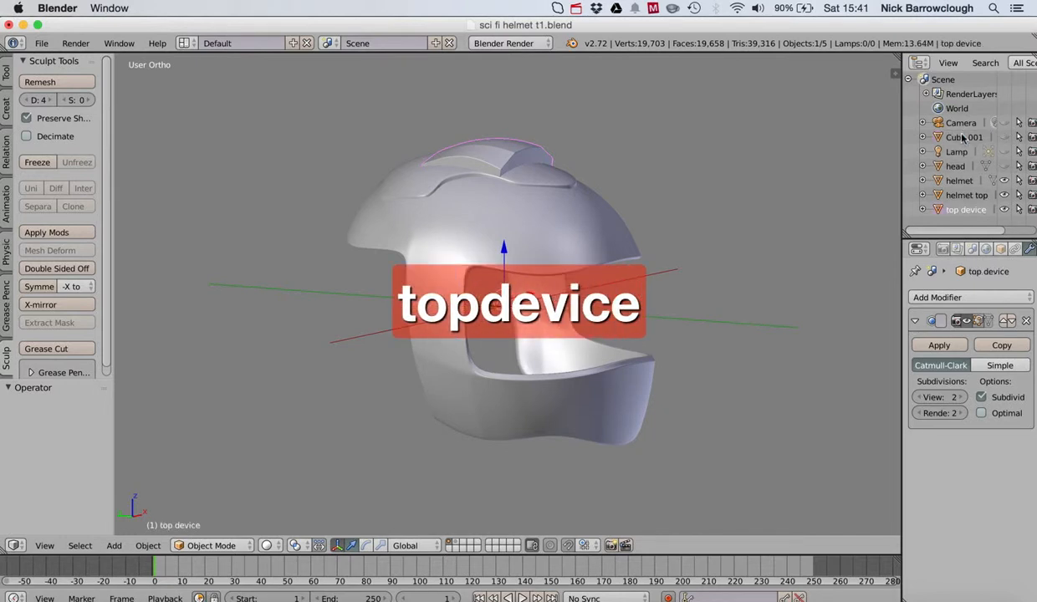
Rename the raised piece on top of the helmet as "device top".
{"action": "double_click", "coordinate": [958, 210]}
{"action": "type", "text": "device to"}
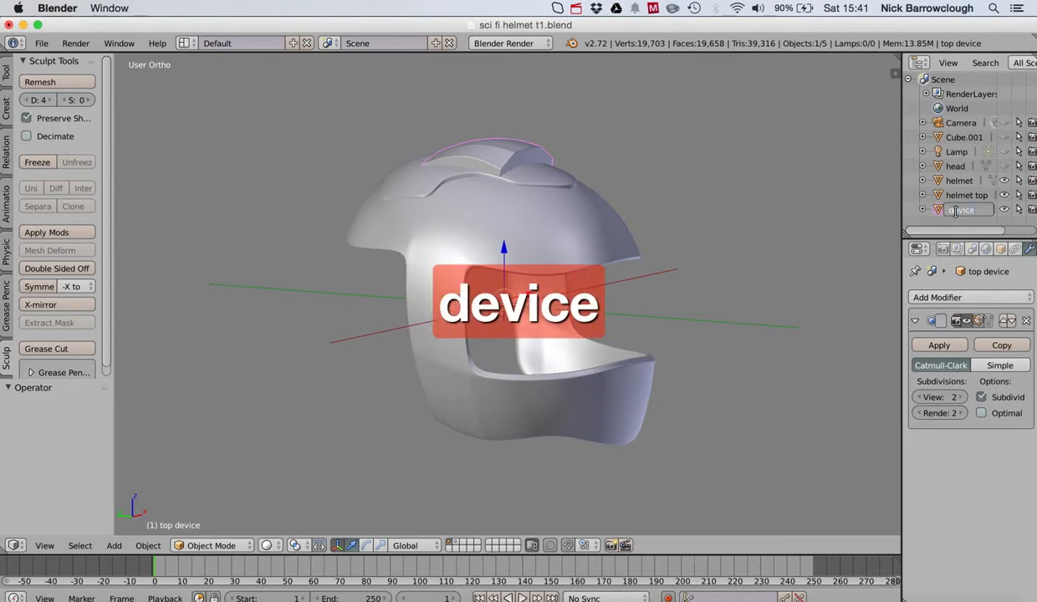
{"action": "type", "text": "p"}
{"action": "key", "text": "Return"}
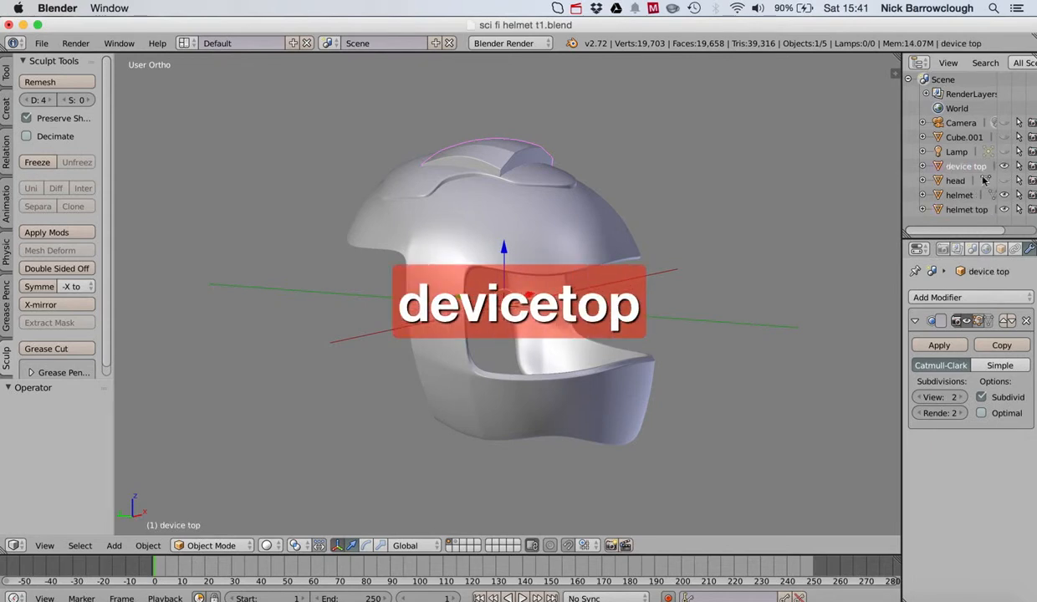
Check Cube.001 and show the head object to examine how it fits inside the helmet.
{"action": "left_click", "coordinate": [960, 139]}
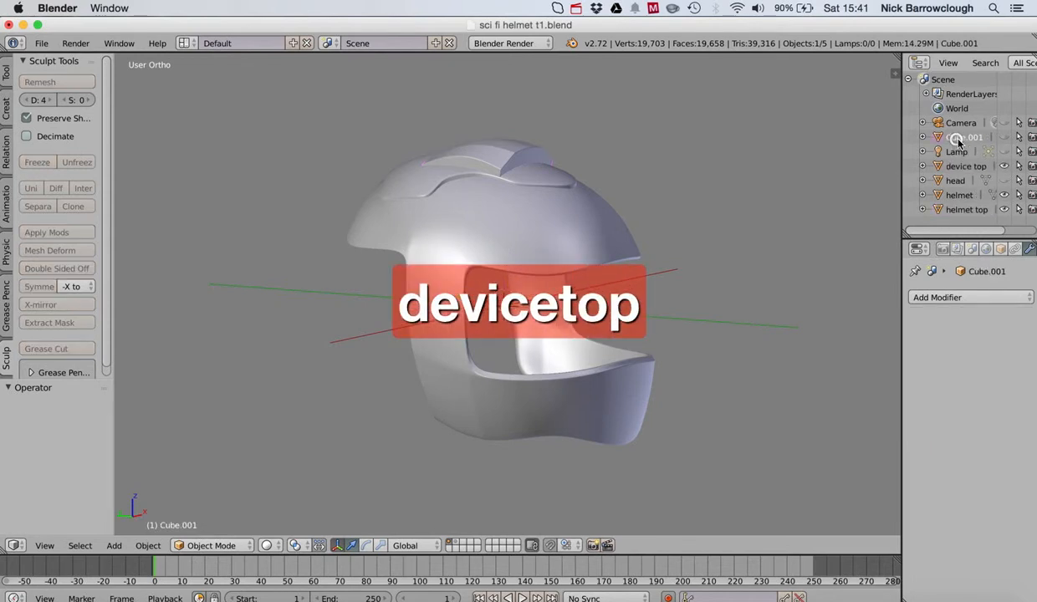
{"action": "left_click", "coordinate": [1003, 138]}
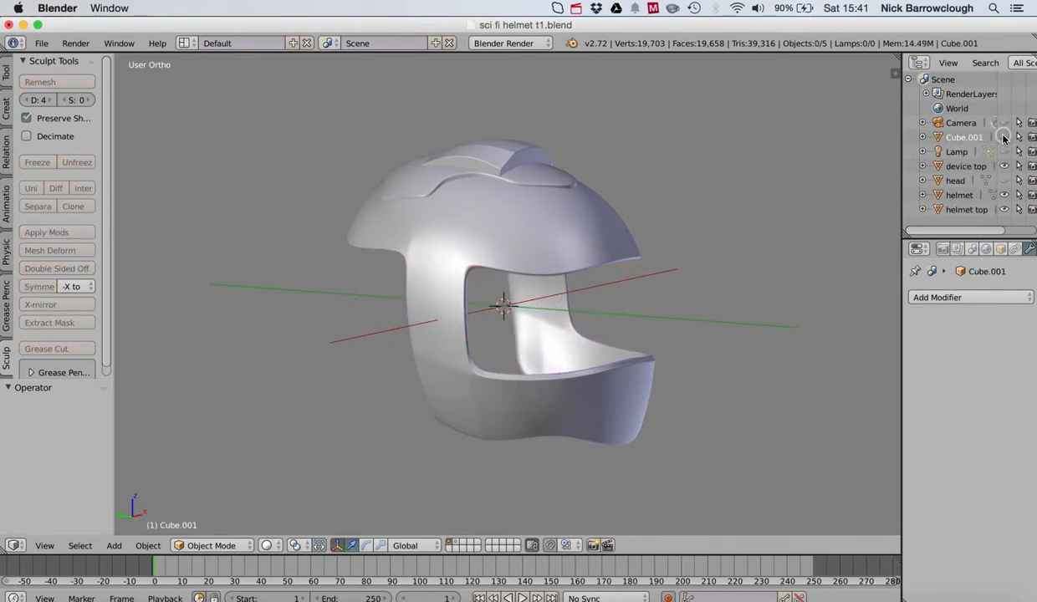
{"action": "left_click", "coordinate": [1004, 180]}
{"action": "scroll", "coordinate": [583, 256], "scroll_direction": "right", "scroll_amount": 5}
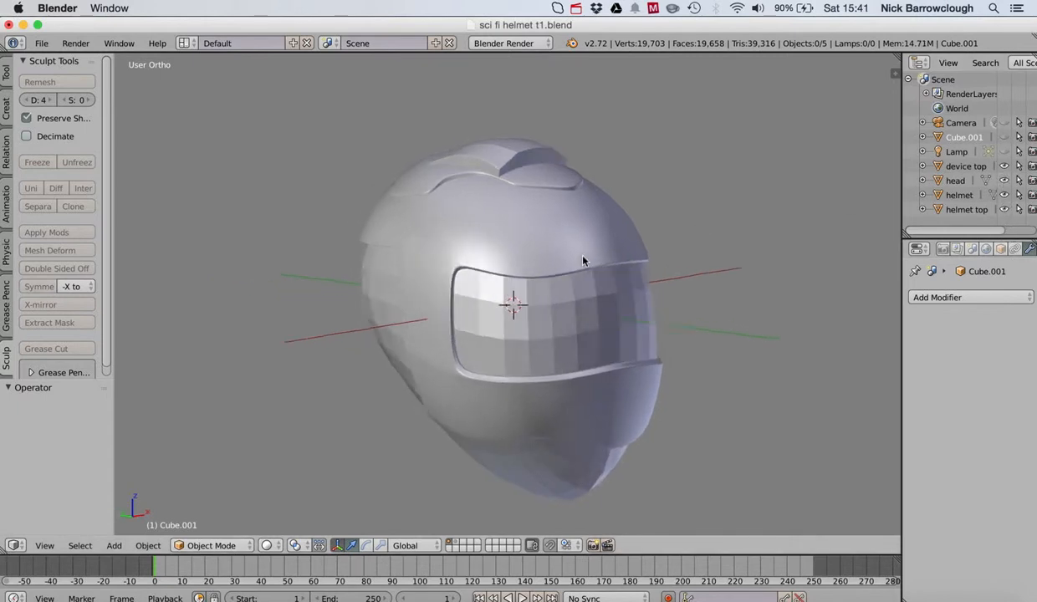
{"action": "scroll", "coordinate": [583, 261], "scroll_direction": "left", "scroll_amount": 5}
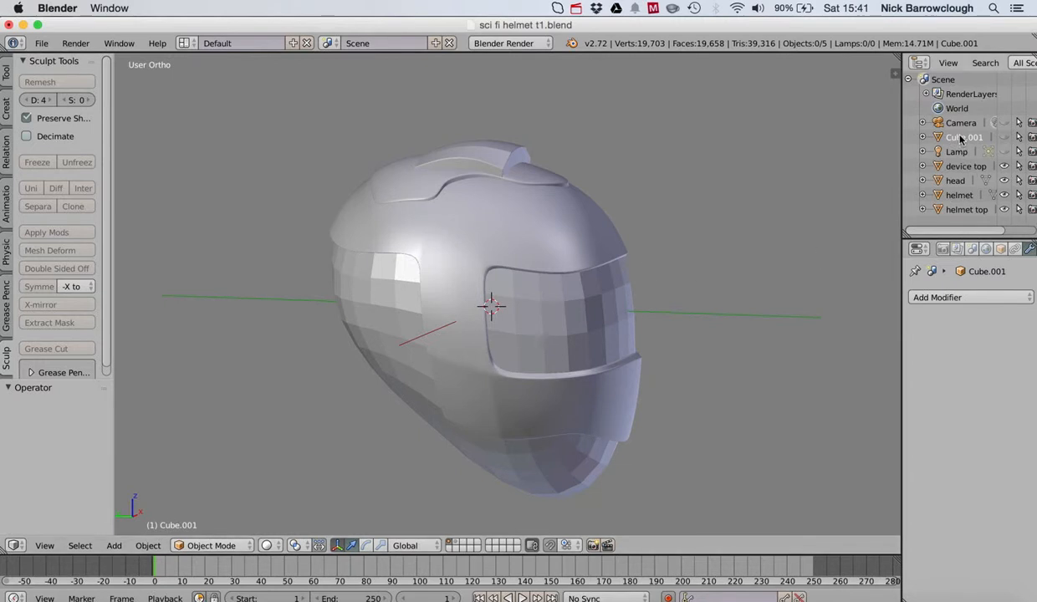
Try to duplicate the head object from the outliner.
{"action": "left_click", "coordinate": [956, 181]}
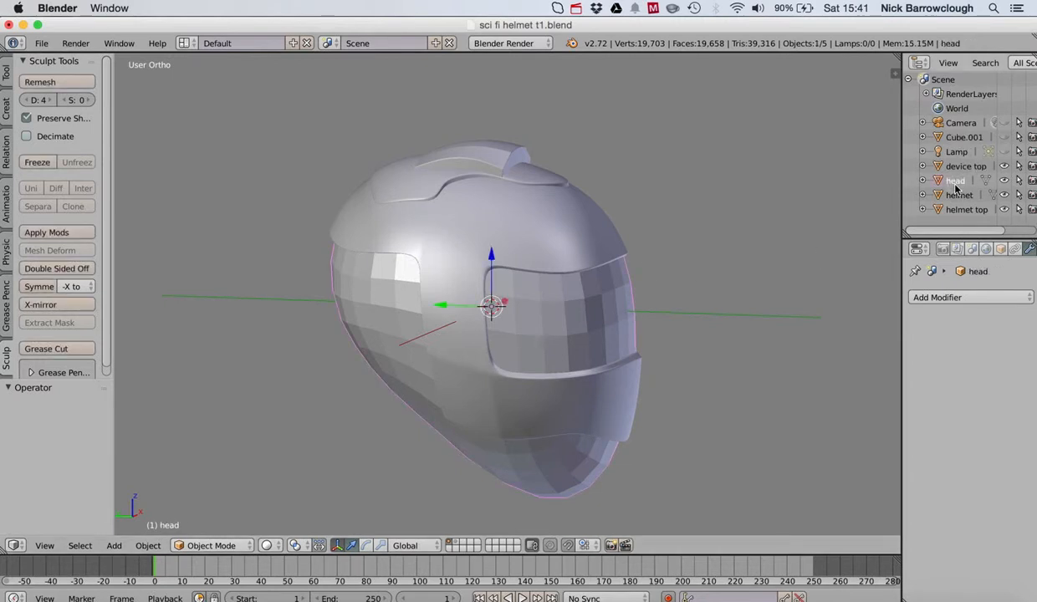
{"action": "key", "text": "d"}
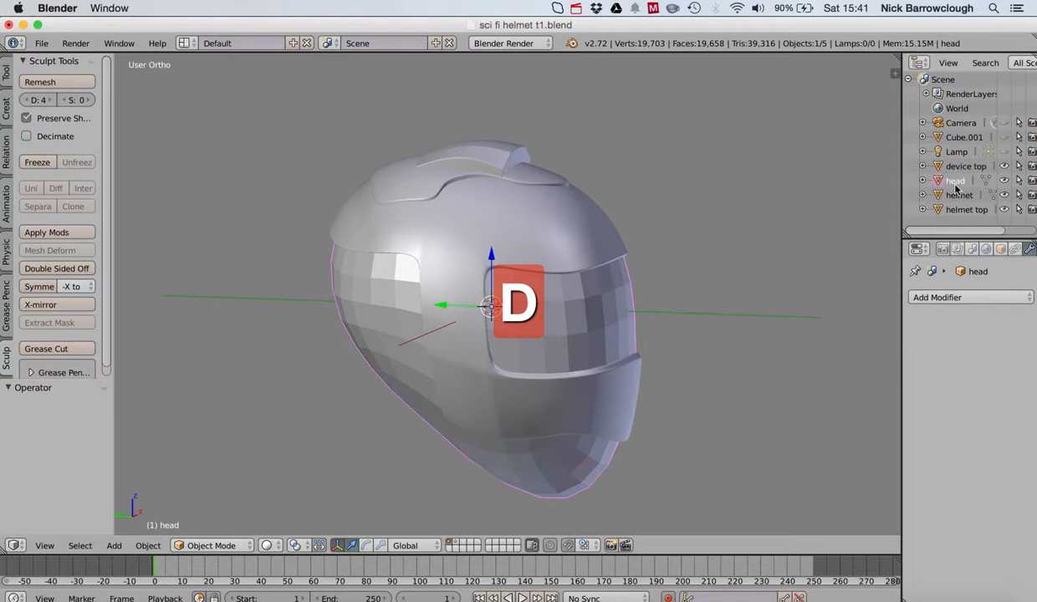
{"action": "key", "text": "Return"}
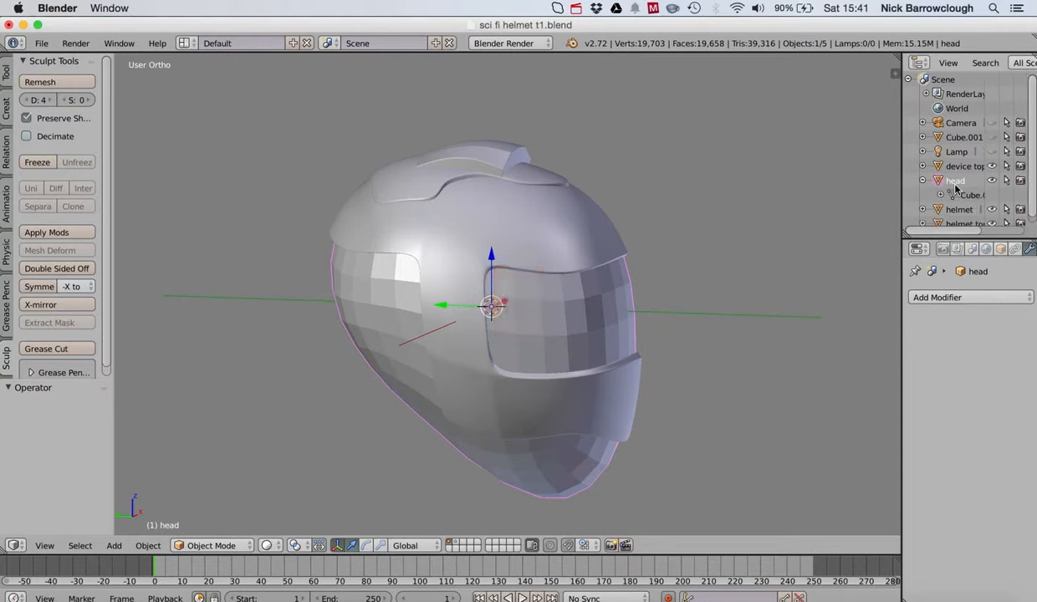
{"action": "left_click", "coordinate": [923, 181]}
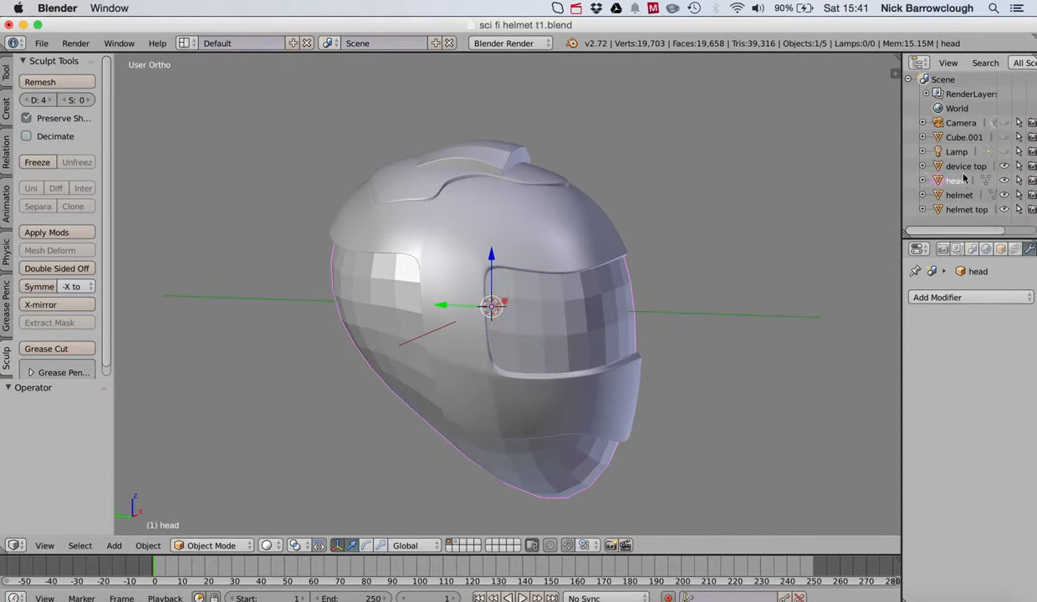
Hide the head and toggle the visibility of Cube.001, helmet and helmet top to identify each part.
{"action": "left_click", "coordinate": [1005, 181]}
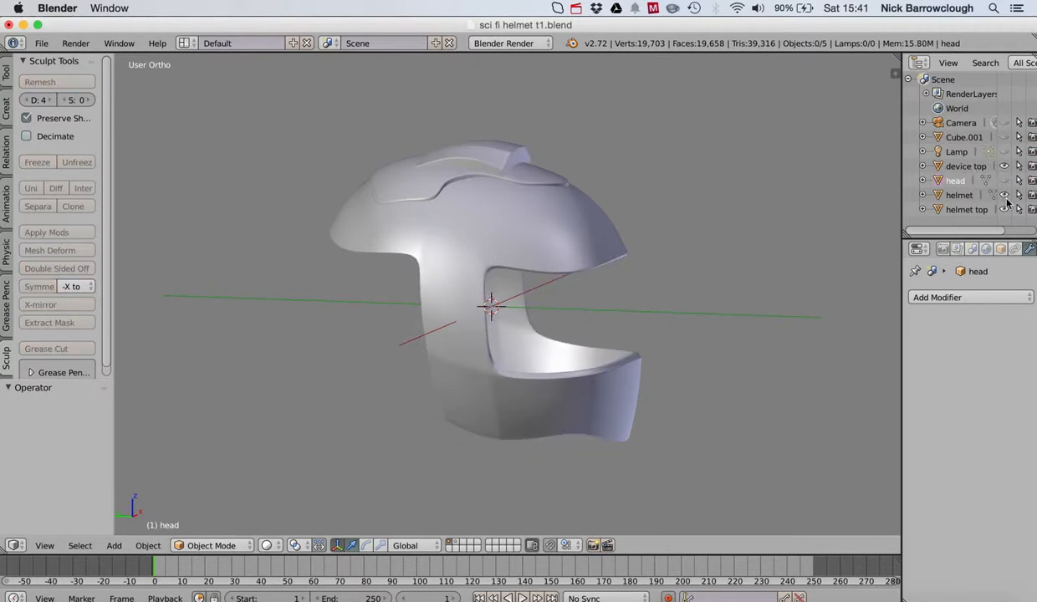
{"action": "left_click", "coordinate": [1005, 137]}
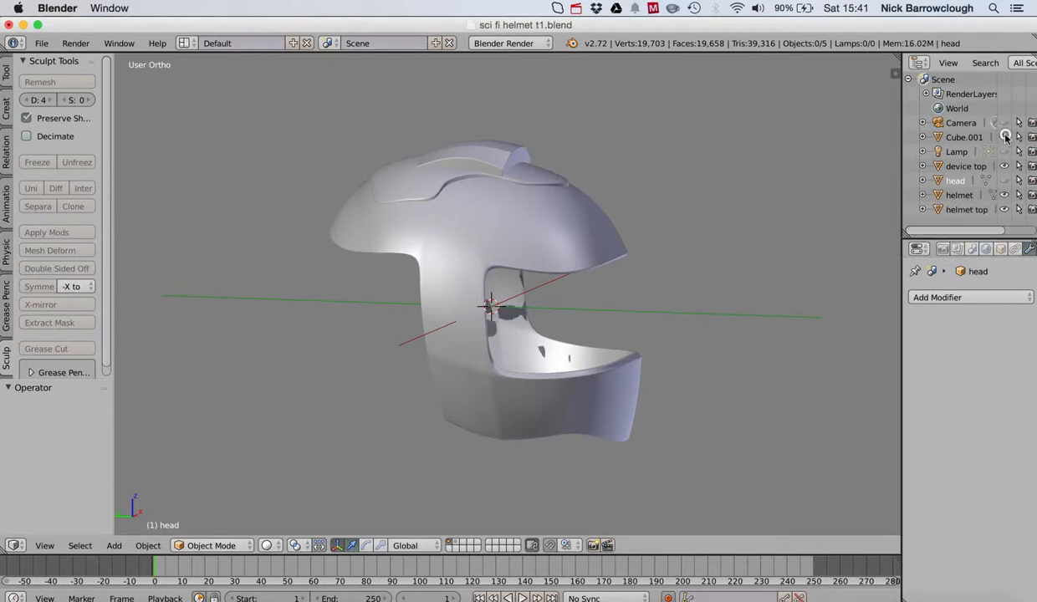
{"action": "left_click", "coordinate": [1006, 137]}
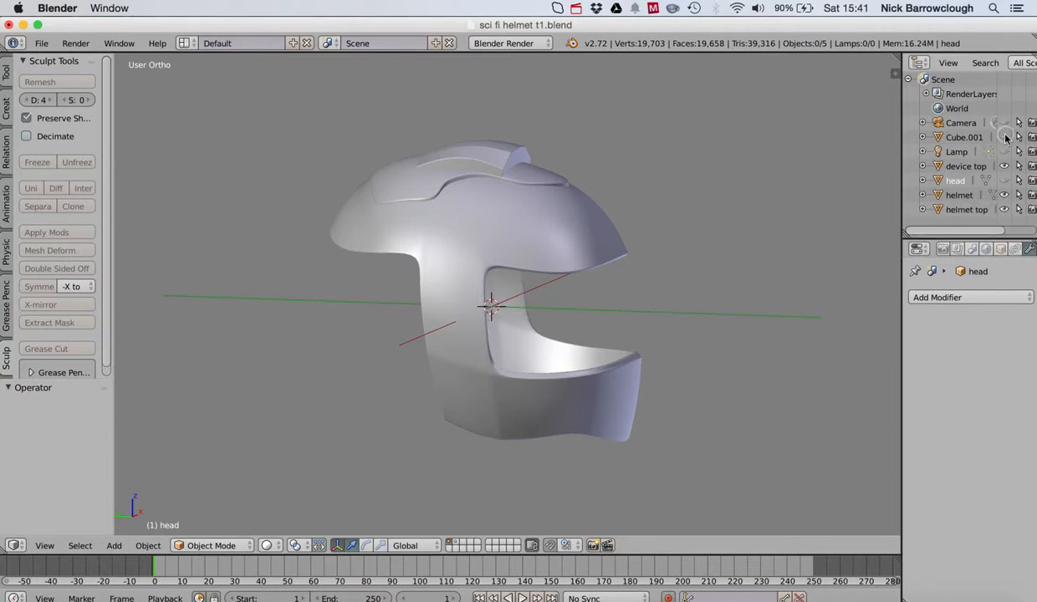
{"action": "left_click", "coordinate": [1005, 195]}
{"action": "left_click", "coordinate": [1004, 195]}
{"action": "left_click", "coordinate": [1004, 209]}
{"action": "left_click", "coordinate": [1004, 209]}
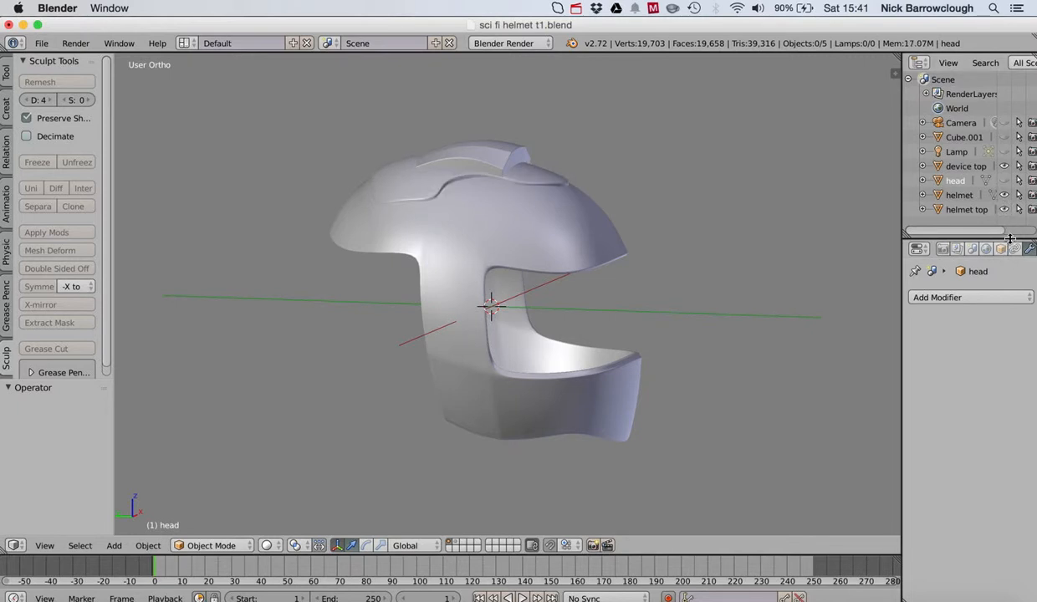
Make the outliner taller, recheck the helmet top part, and show and select the head object.
{"action": "left_click_drag", "start_coordinate": [1010, 238], "coordinate": [1011, 275]}
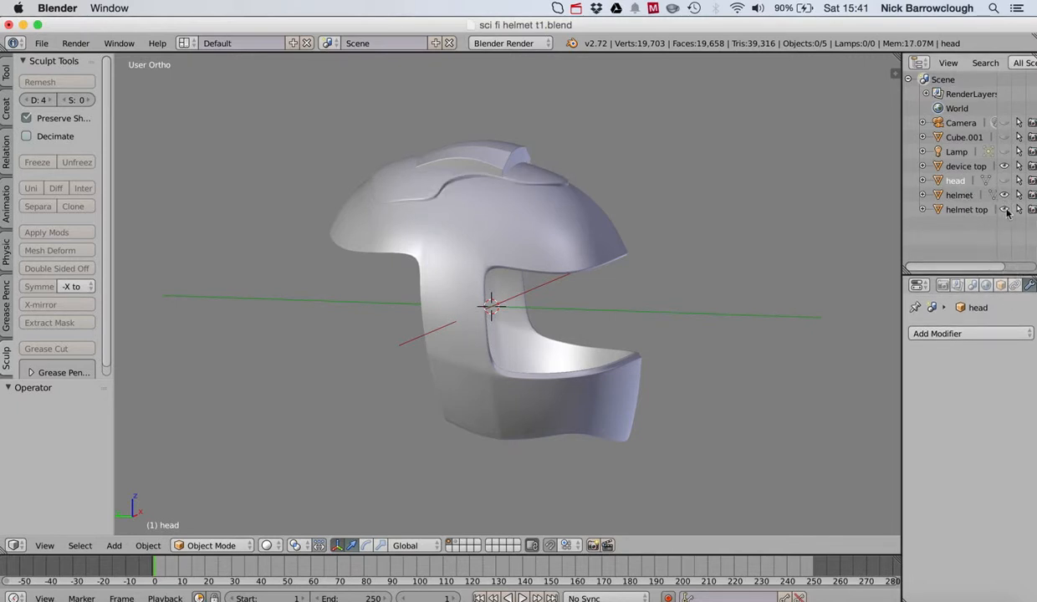
{"action": "left_click", "coordinate": [1004, 210]}
{"action": "left_click", "coordinate": [1004, 210]}
{"action": "left_click", "coordinate": [959, 183]}
{"action": "left_click", "coordinate": [1005, 181]}
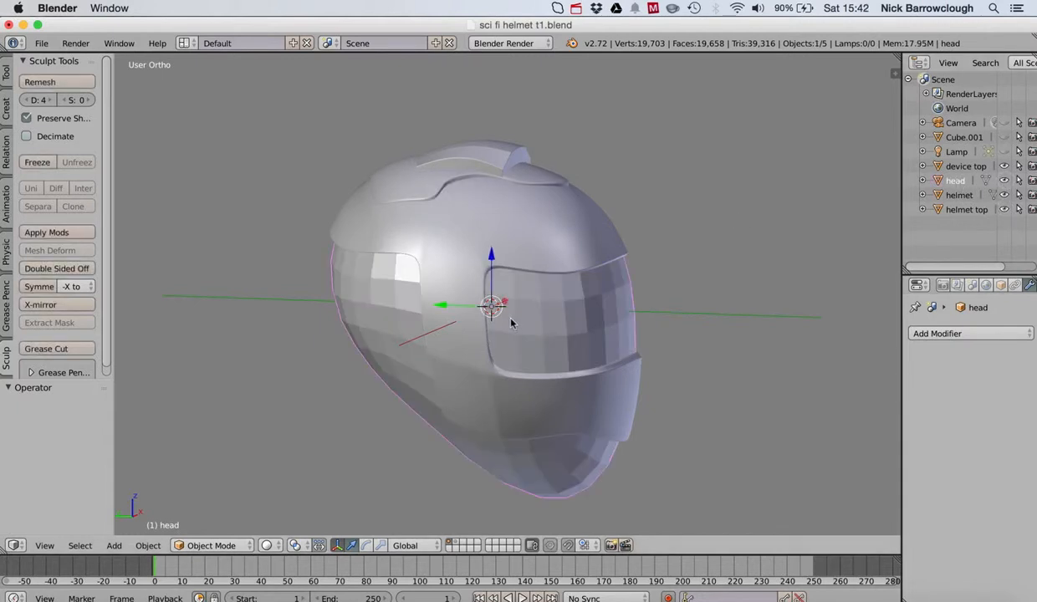
Duplicate the head in place, rename the copy "visor" and hide the original head.
{"action": "key", "text": "shift+d"}
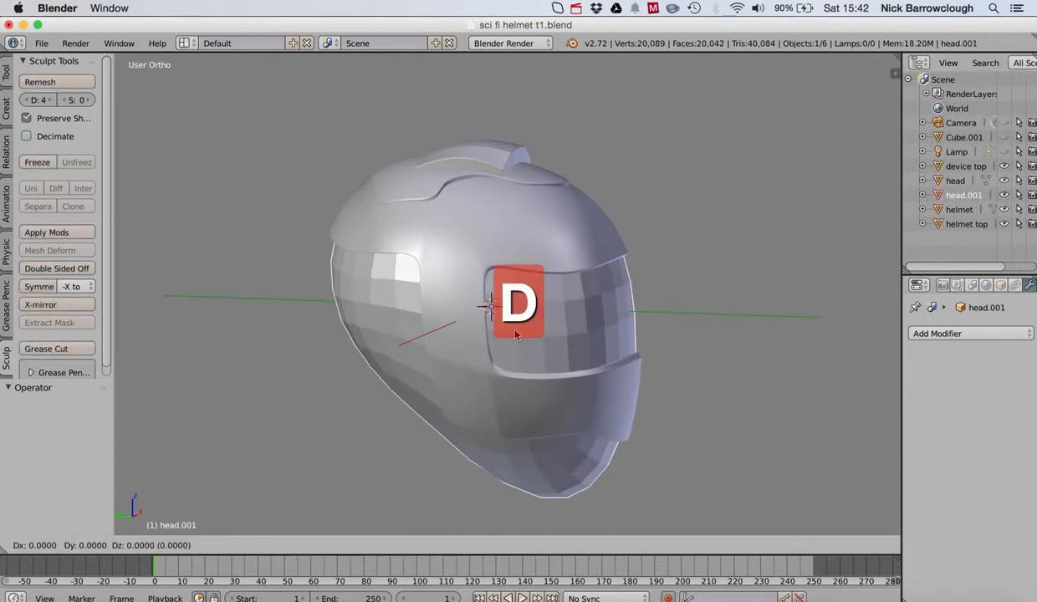
{"action": "right_click", "coordinate": [515, 334]}
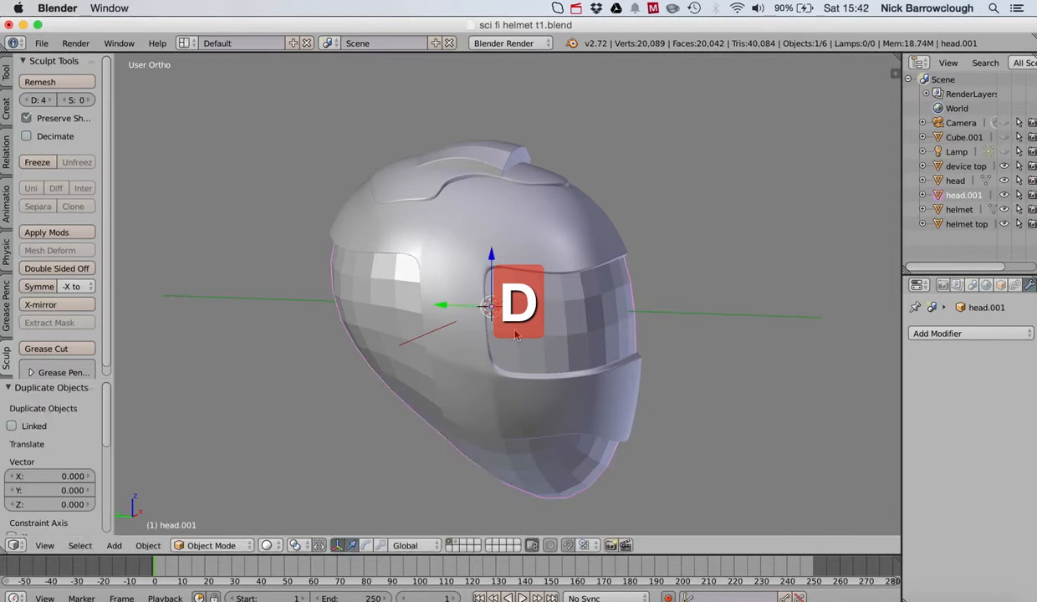
{"action": "double_click", "coordinate": [961, 198]}
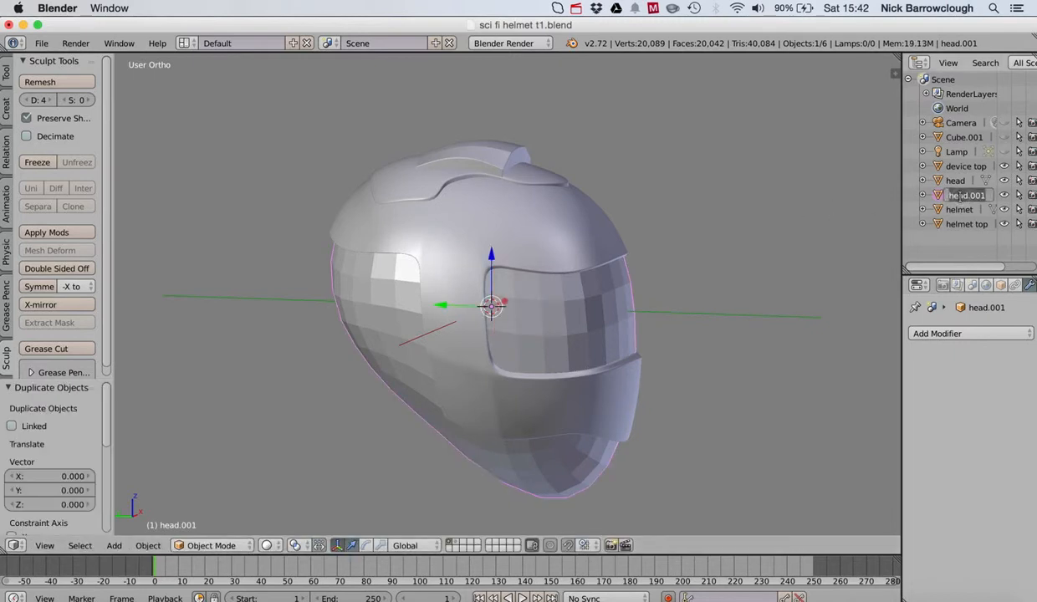
{"action": "type", "text": "visor"}
{"action": "key", "text": "Return"}
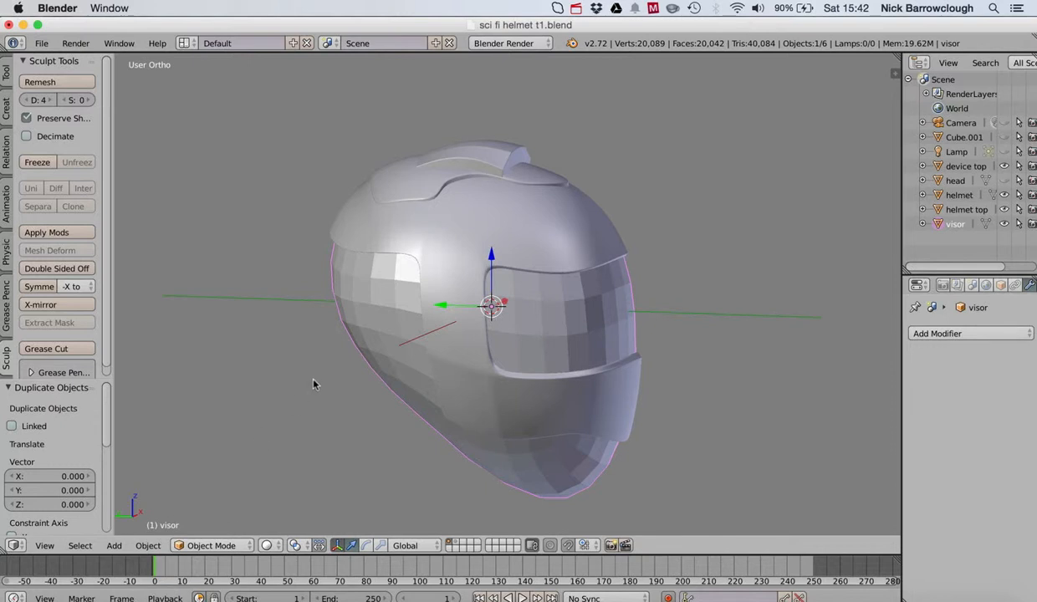
Enter Edit Mode on the visor mesh and switch to face selection, keeping every face selected.
{"action": "key", "text": "Tab"}
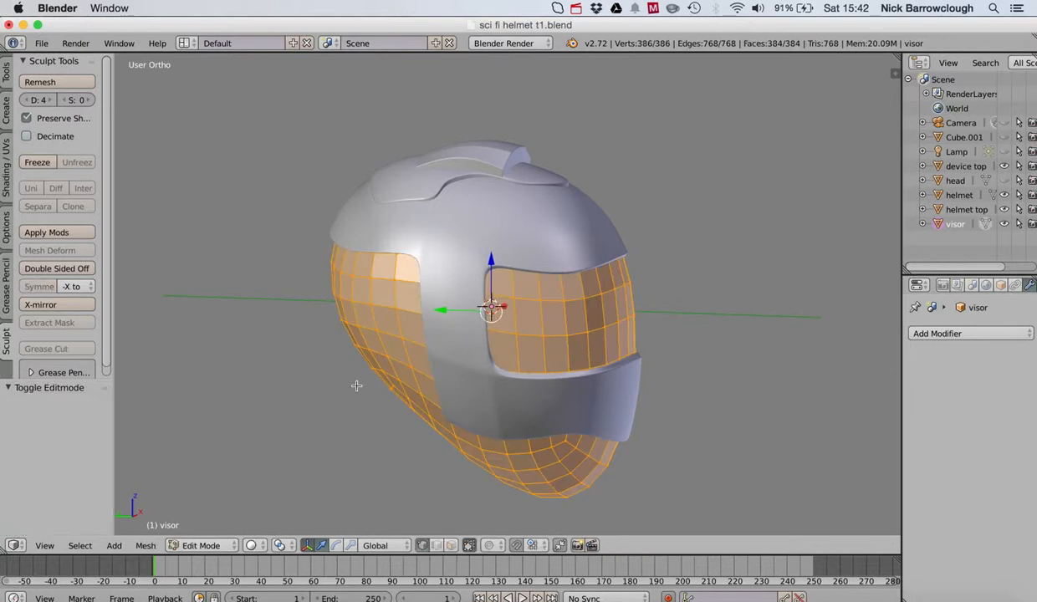
{"action": "middle_click_drag", "start_coordinate": [472, 313], "coordinate": [446, 351]}
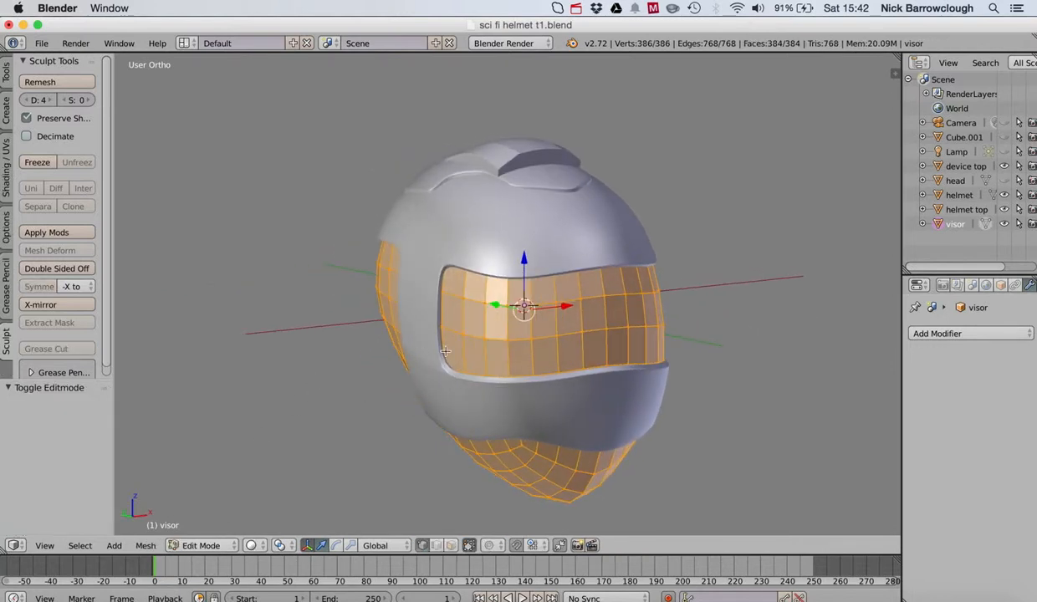
{"action": "scroll", "coordinate": [710, 359], "scroll_direction": "right", "scroll_amount": 5}
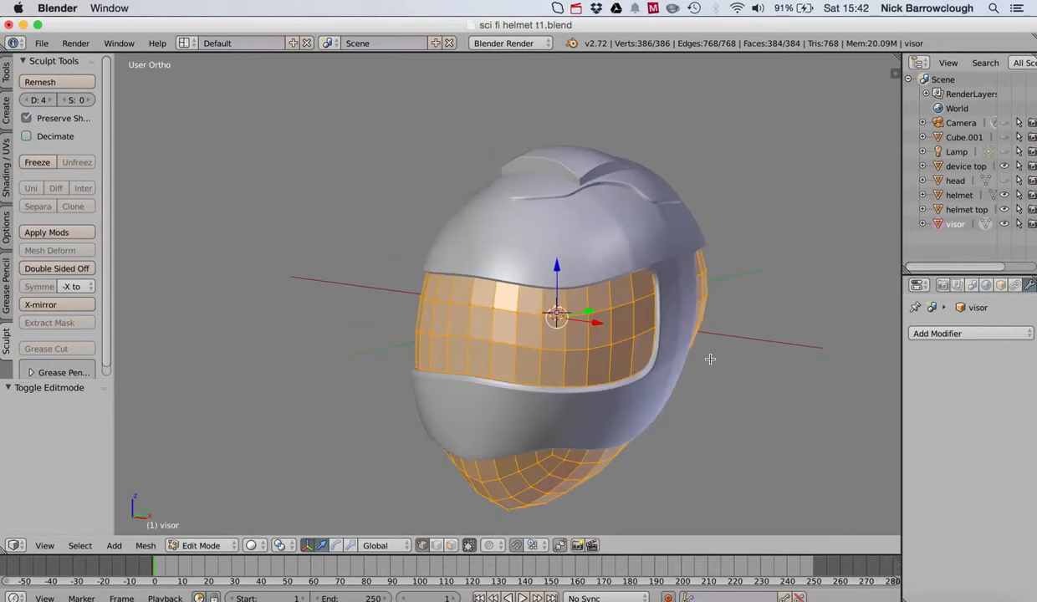
{"action": "scroll", "coordinate": [429, 295], "scroll_direction": "left", "scroll_amount": 4}
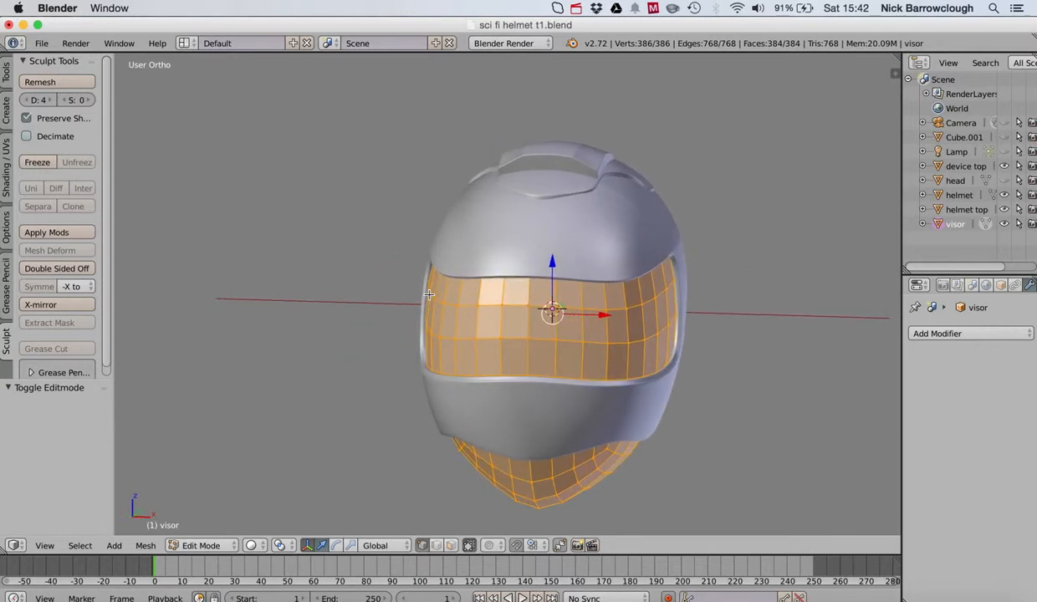
{"action": "scroll", "coordinate": [578, 367], "scroll_direction": "left", "scroll_amount": 2}
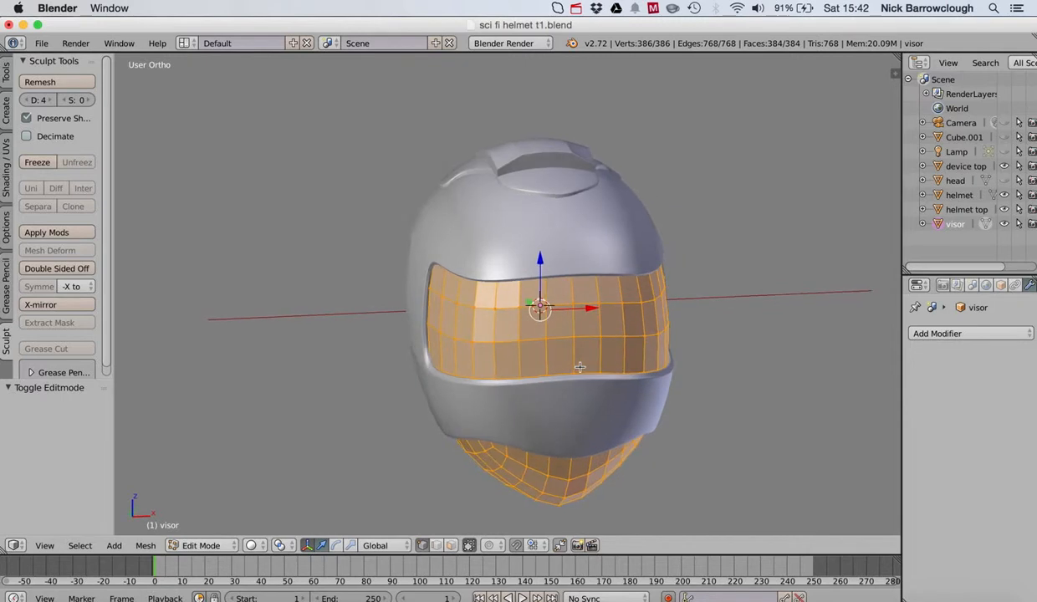
{"action": "right_click", "coordinate": [441, 275], "text": "shift"}
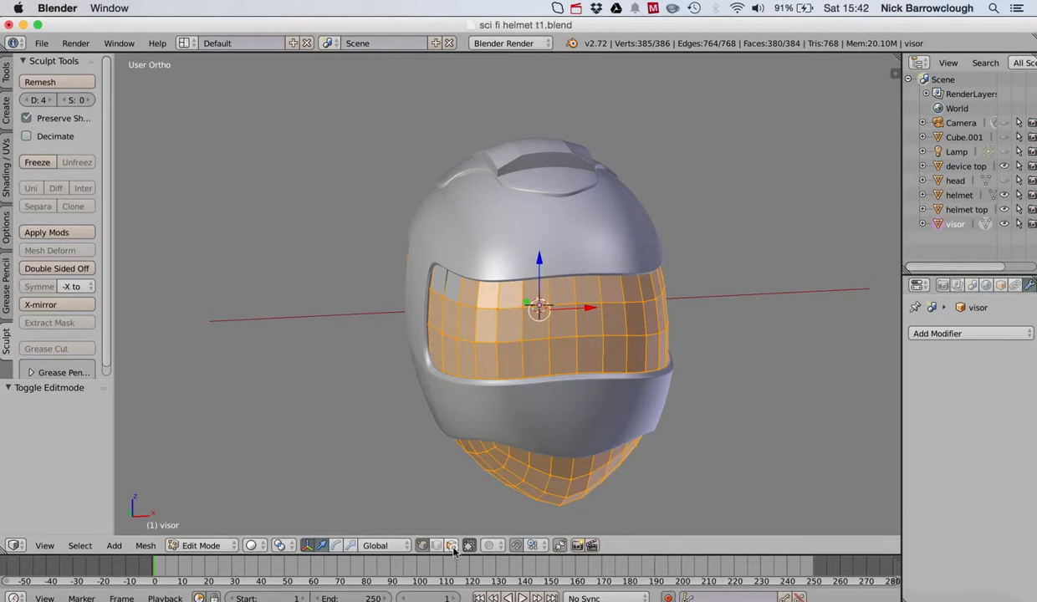
{"action": "key", "text": "super+z"}
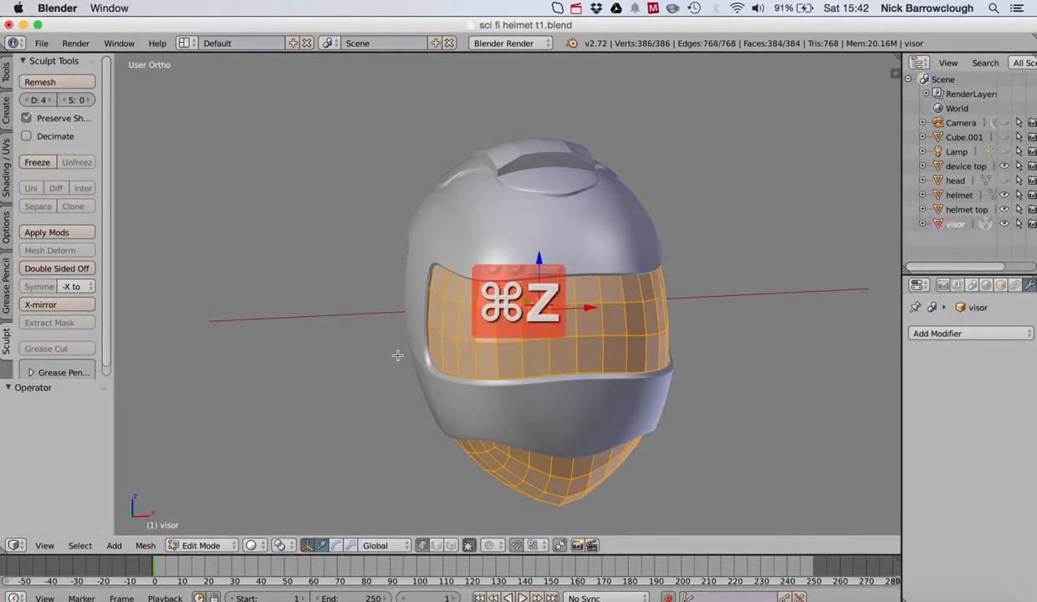
{"action": "left_click", "coordinate": [451, 546]}
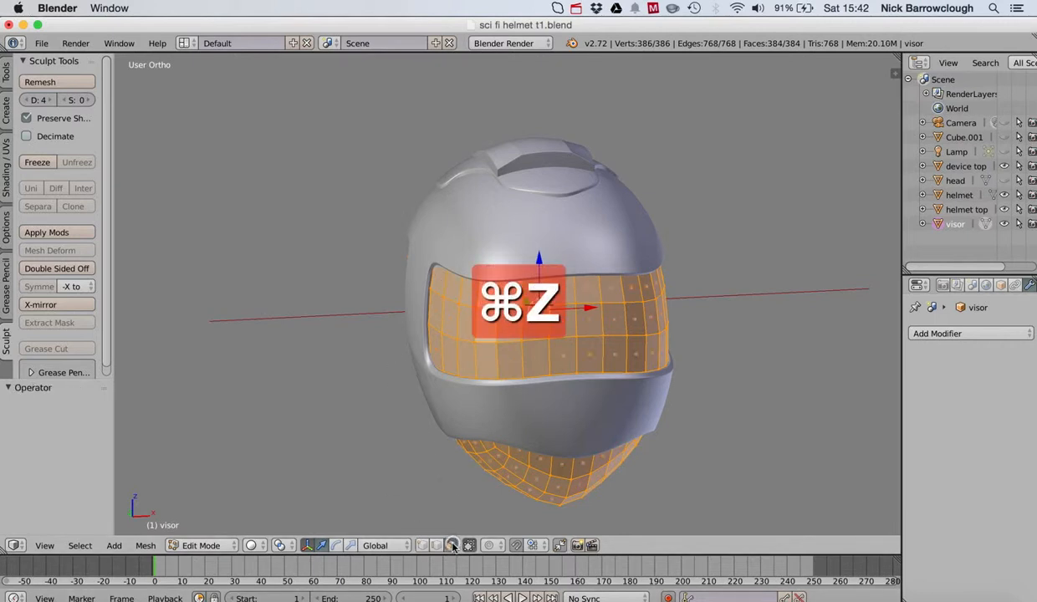
Deselect the upper row of visor faces one by one across the whole helmet opening.
{"action": "right_click", "coordinate": [452, 286], "text": "shift"}
{"action": "right_click", "coordinate": [470, 291], "text": "shift"}
{"action": "right_click", "coordinate": [488, 293], "text": "shift"}
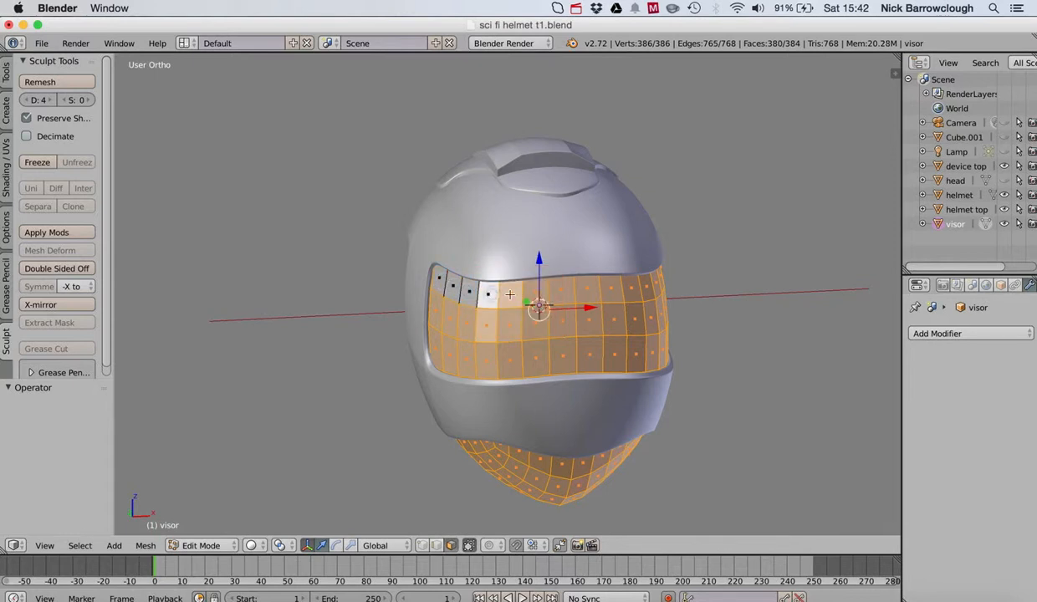
{"action": "right_click", "coordinate": [510, 294], "text": "shift"}
{"action": "right_click", "coordinate": [535, 293], "text": "shift"}
{"action": "right_click", "coordinate": [561, 290], "text": "shift"}
{"action": "right_click", "coordinate": [588, 288], "text": "shift"}
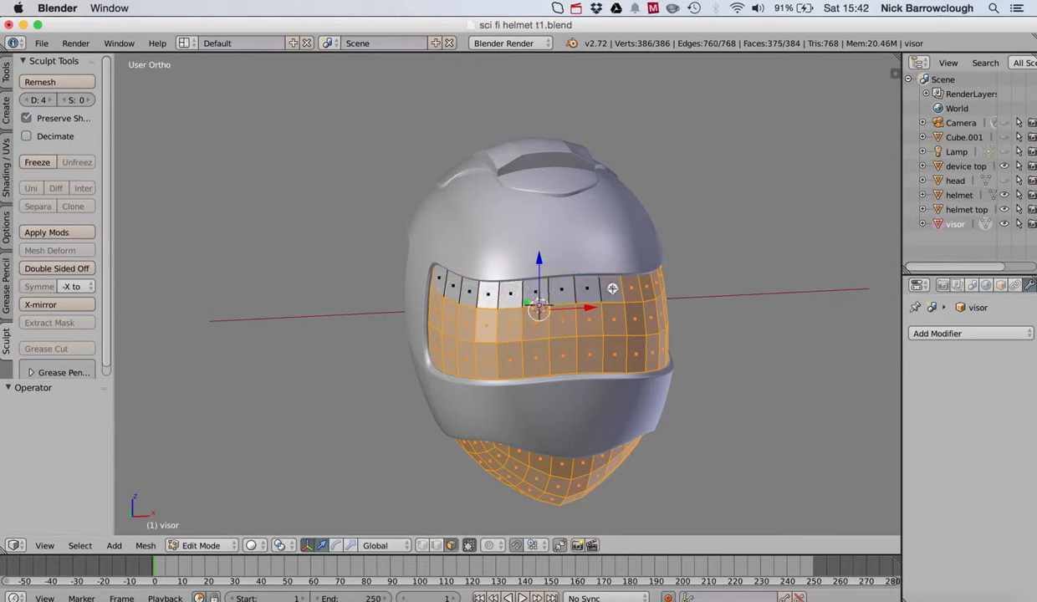
{"action": "right_click", "coordinate": [613, 287], "text": "shift"}
{"action": "scroll", "coordinate": [612, 289], "scroll_direction": "right", "scroll_amount": 3}
{"action": "middle_click_drag", "start_coordinate": [612, 289], "coordinate": [593, 294]}
{"action": "right_click", "coordinate": [549, 294], "text": "shift"}
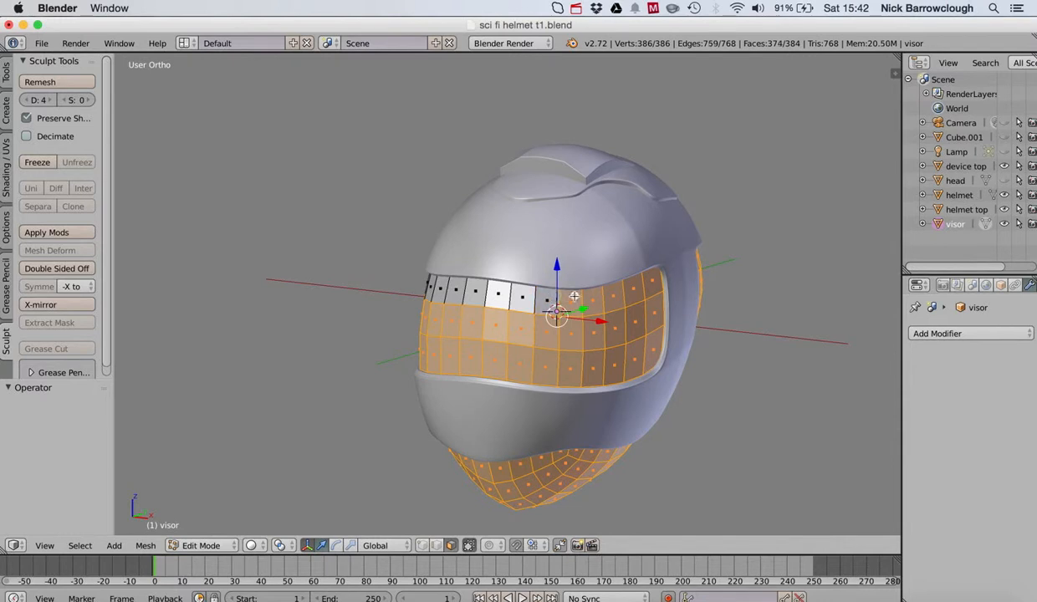
{"action": "right_click", "coordinate": [571, 293], "text": "shift"}
{"action": "right_click", "coordinate": [594, 290], "text": "shift"}
{"action": "right_click", "coordinate": [615, 289], "text": "shift"}
{"action": "right_click", "coordinate": [636, 286], "text": "shift"}
{"action": "right_click", "coordinate": [652, 280], "text": "shift"}
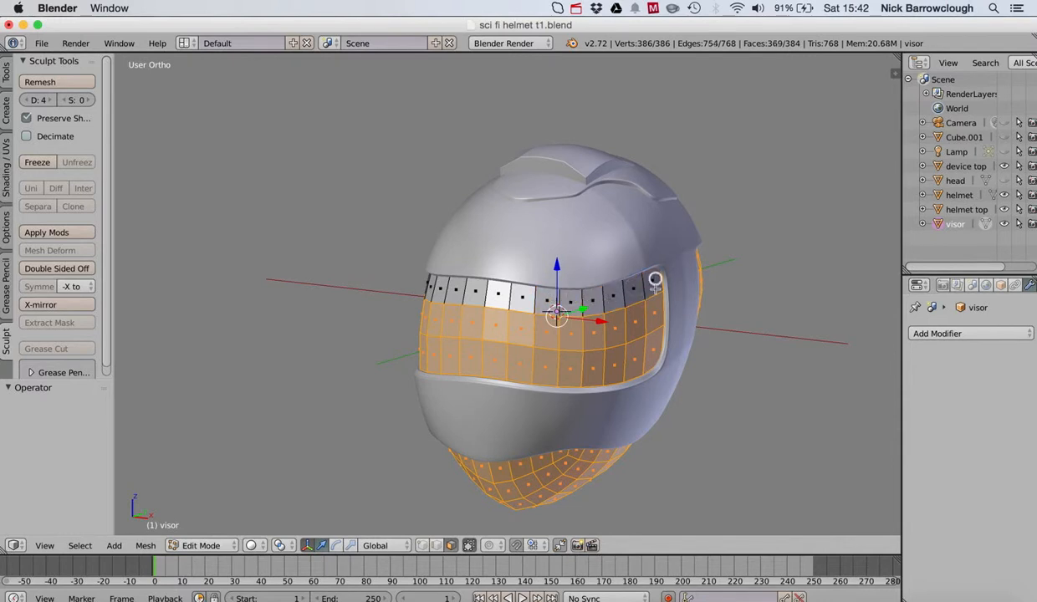
Deselect the second row of visor faces across the helmet opening, directly below the upper row.
{"action": "right_click", "coordinate": [651, 303], "text": "shift"}
{"action": "right_click", "coordinate": [629, 316], "text": "shift"}
{"action": "right_click", "coordinate": [611, 328], "text": "shift"}
{"action": "right_click", "coordinate": [591, 333], "text": "shift"}
{"action": "right_click", "coordinate": [571, 333], "text": "shift"}
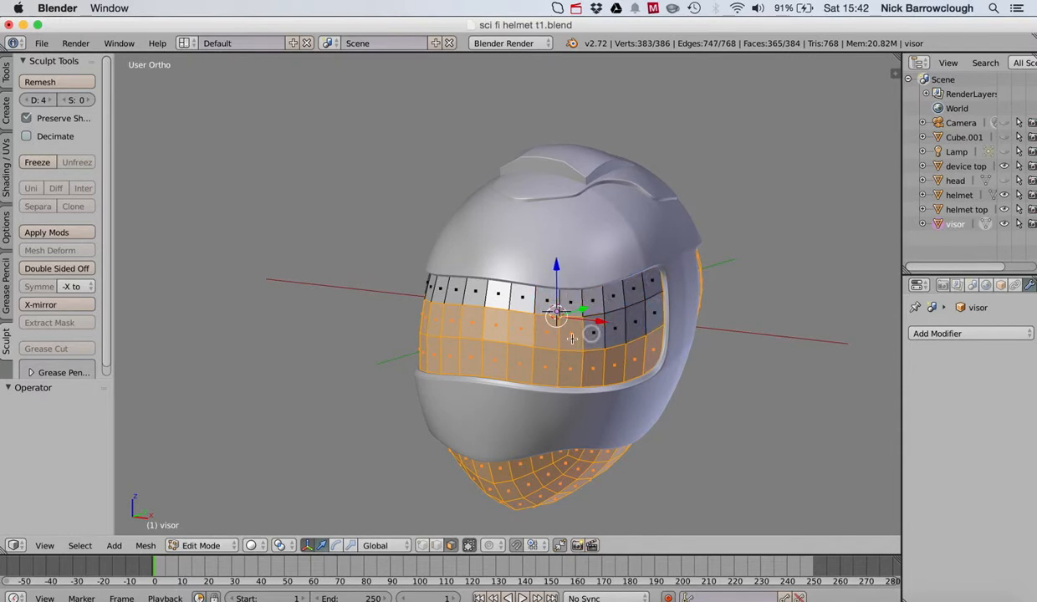
{"action": "right_click", "coordinate": [546, 331], "text": "shift"}
{"action": "right_click", "coordinate": [521, 330], "text": "shift"}
{"action": "right_click", "coordinate": [497, 331], "text": "shift"}
{"action": "right_click", "coordinate": [473, 325], "text": "shift"}
{"action": "right_click", "coordinate": [454, 322], "text": "shift"}
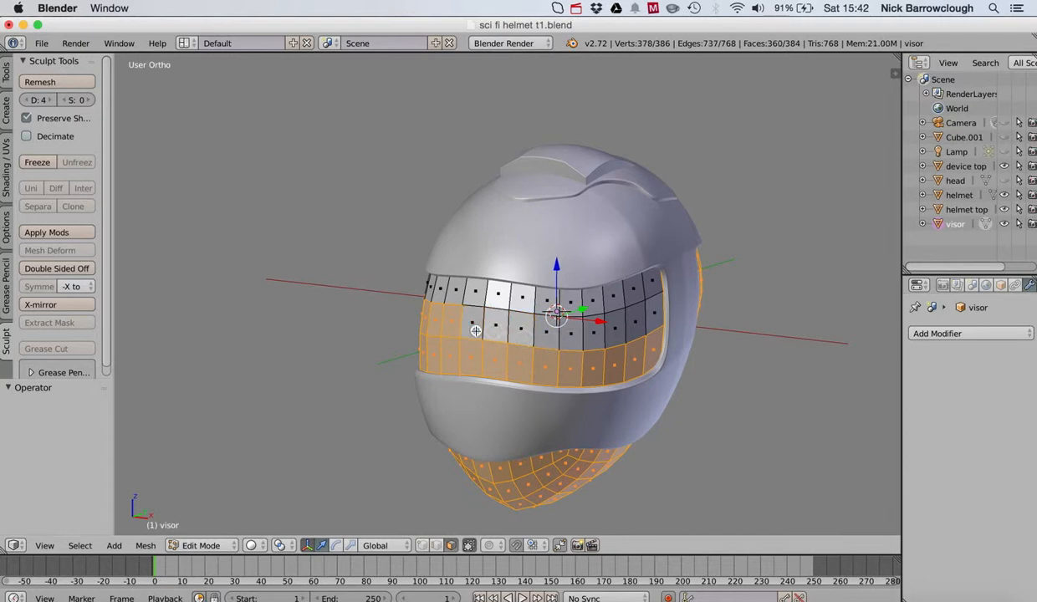
{"action": "middle_click_drag", "start_coordinate": [453, 322], "coordinate": [544, 316]}
{"action": "right_click", "coordinate": [517, 323], "text": "shift"}
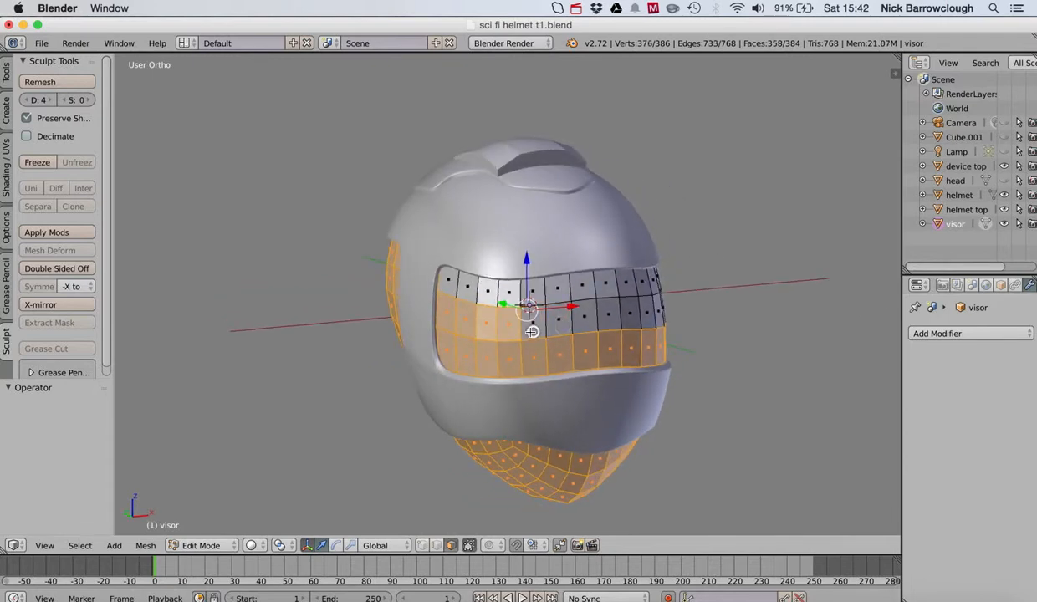
{"action": "right_click", "coordinate": [496, 323], "text": "shift"}
{"action": "right_click", "coordinate": [476, 325], "text": "shift"}
{"action": "right_click", "coordinate": [458, 328], "text": "shift"}
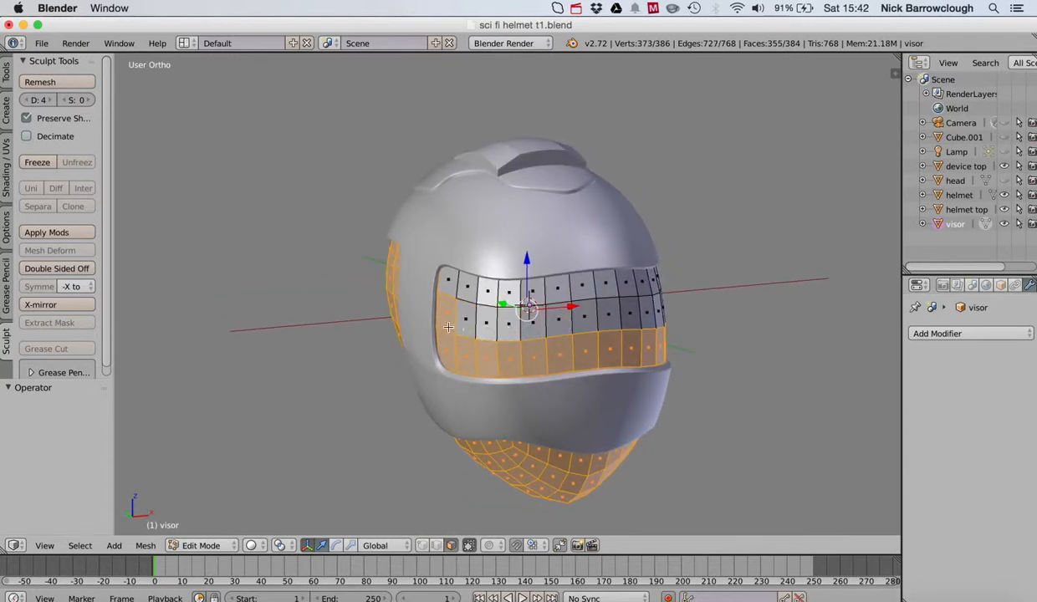
{"action": "right_click", "coordinate": [448, 327], "text": "shift"}
Deselect the remaining faces at the side ends of the two rows in the helmet opening.
{"action": "mouse_move", "coordinate": [448, 327]}
{"action": "middle_mouse_down"}
{"action": "mouse_move", "coordinate": [437, 308]}
{"action": "mouse_move", "coordinate": [463, 286]}
{"action": "mouse_move", "coordinate": [439, 307]}
{"action": "mouse_move", "coordinate": [446, 312]}
{"action": "middle_mouse_up"}
{"action": "right_click", "coordinate": [432, 301], "text": "shift"}
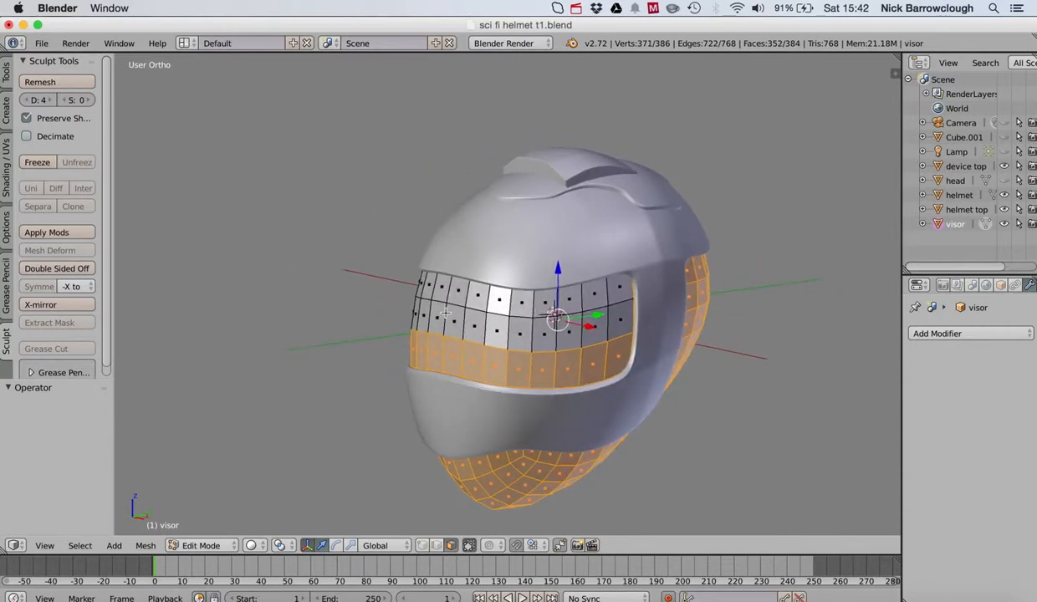
{"action": "right_click", "coordinate": [643, 288], "text": "shift"}
{"action": "right_click", "coordinate": [643, 324], "text": "shift"}
{"action": "middle_click_drag", "start_coordinate": [643, 323], "coordinate": [643, 324]}
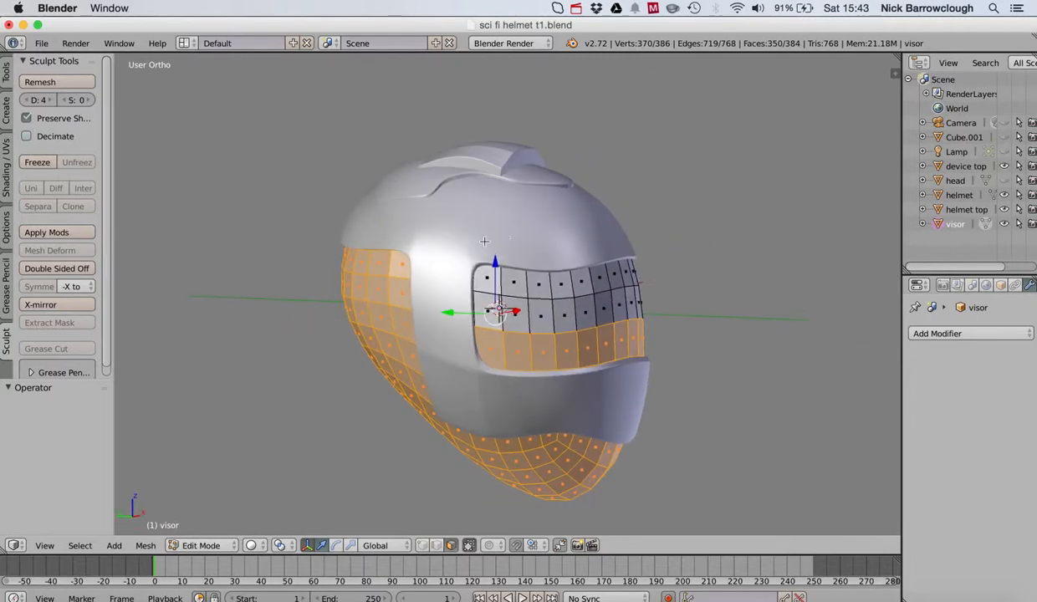
Hide the helmet and circle-deselect the row of visor faces directly above the two deselected rows.
{"action": "left_click", "coordinate": [1004, 195]}
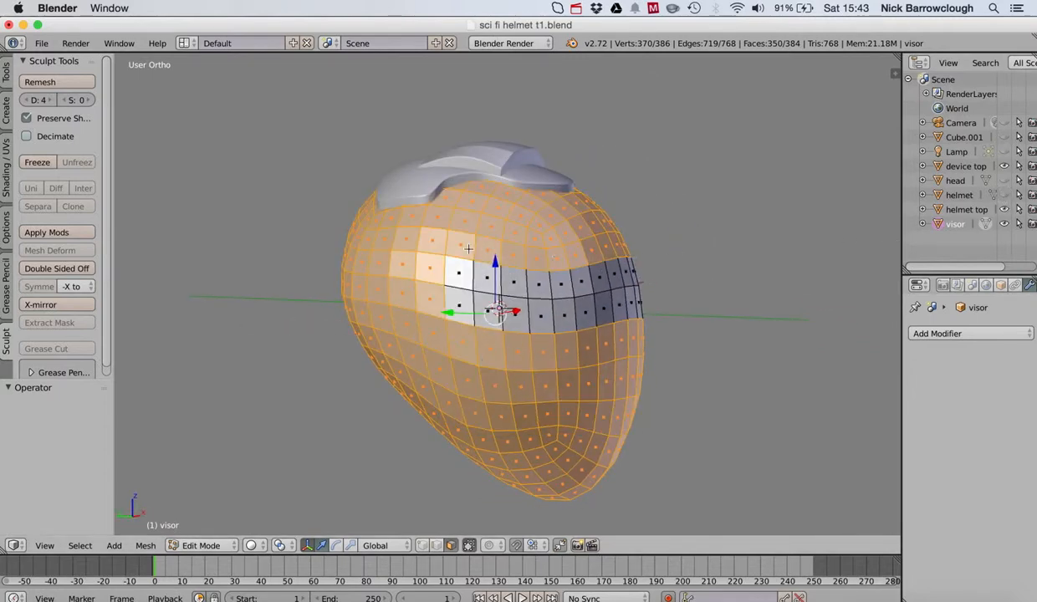
{"action": "key", "text": "c"}
{"action": "mouse_move", "coordinate": [469, 248]}
{"action": "middle_mouse_down"}
{"action": "mouse_move", "coordinate": [461, 242]}
{"action": "mouse_move", "coordinate": [577, 257]}
{"action": "mouse_move", "coordinate": [547, 258]}
{"action": "mouse_move", "coordinate": [537, 241]}
{"action": "mouse_move", "coordinate": [597, 244]}
{"action": "mouse_move", "coordinate": [631, 252]}
{"action": "mouse_move", "coordinate": [598, 255]}
{"action": "mouse_move", "coordinate": [625, 260]}
{"action": "middle_mouse_up"}
{"action": "key", "text": "Escape"}
{"action": "key", "text": "c"}
{"action": "key", "text": "Escape"}
{"action": "scroll", "coordinate": [632, 253], "scroll_direction": "right", "scroll_amount": 3}
{"action": "key", "text": "c"}
{"action": "key", "text": "Escape"}
{"action": "scroll", "coordinate": [627, 261], "scroll_direction": "right", "scroll_amount": 4}
{"action": "key", "text": "c"}
{"action": "mouse_move", "coordinate": [623, 270]}
{"action": "left_mouse_down"}
{"action": "mouse_move", "coordinate": [618, 308]}
{"action": "mouse_move", "coordinate": [597, 308]}
{"action": "mouse_move", "coordinate": [587, 280]}
{"action": "mouse_move", "coordinate": [546, 284]}
{"action": "left_mouse_up"}
{"action": "key", "text": "Escape"}
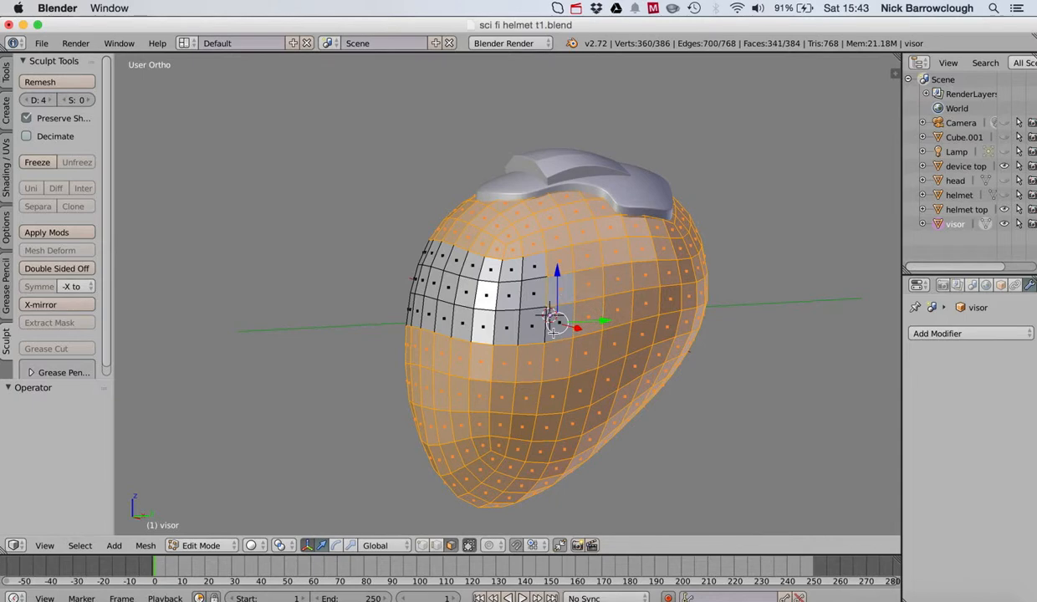
Extend the deselected strip at one side by a column of three more faces.
{"action": "right_click", "coordinate": [553, 339], "text": "shift"}
{"action": "scroll", "coordinate": [553, 339], "scroll_direction": "left", "scroll_amount": 10}
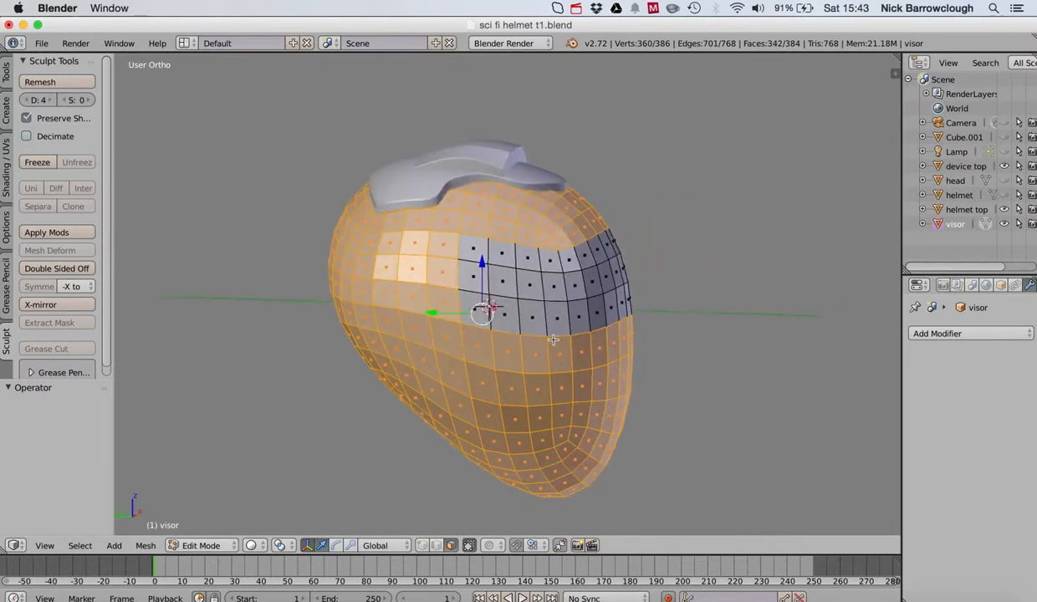
{"action": "scroll", "coordinate": [553, 340], "scroll_direction": "right", "scroll_amount": 8}
{"action": "scroll", "coordinate": [553, 339], "scroll_direction": "left", "scroll_amount": 5}
{"action": "scroll", "coordinate": [553, 339], "scroll_direction": "left", "scroll_amount": 5}
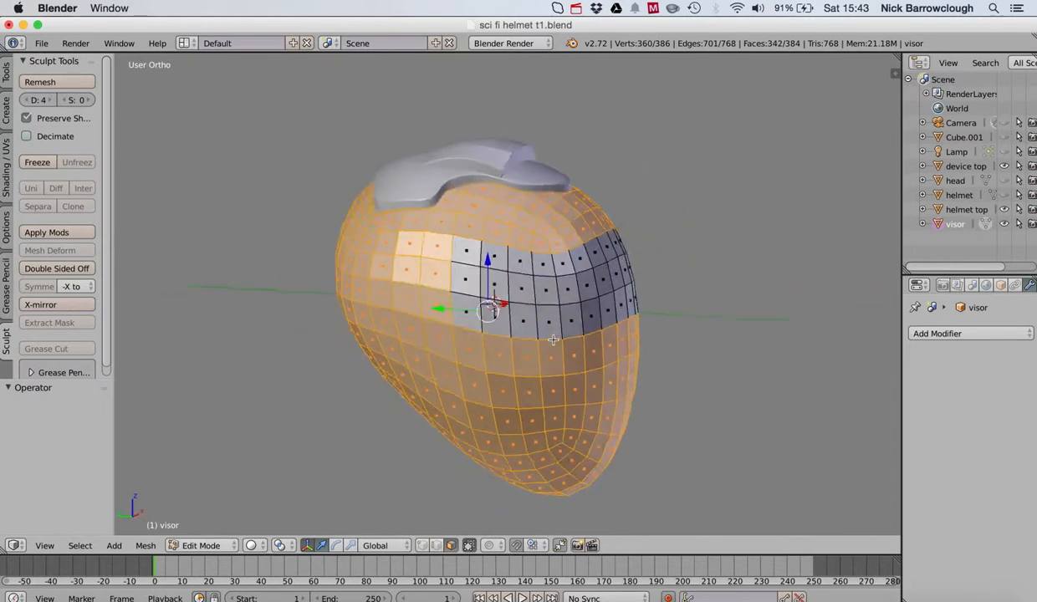
{"action": "scroll", "coordinate": [552, 339], "scroll_direction": "right", "scroll_amount": 10}
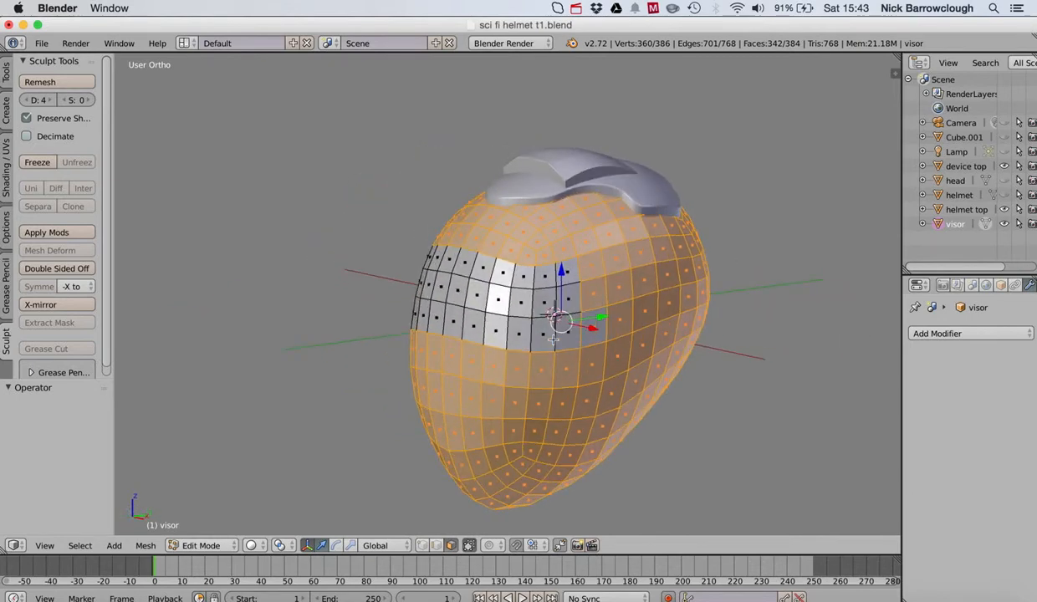
{"action": "right_click", "coordinate": [592, 266], "text": "shift"}
{"action": "right_click", "coordinate": [591, 293], "text": "shift"}
{"action": "left_click", "coordinate": [599, 331], "text": "shift"}
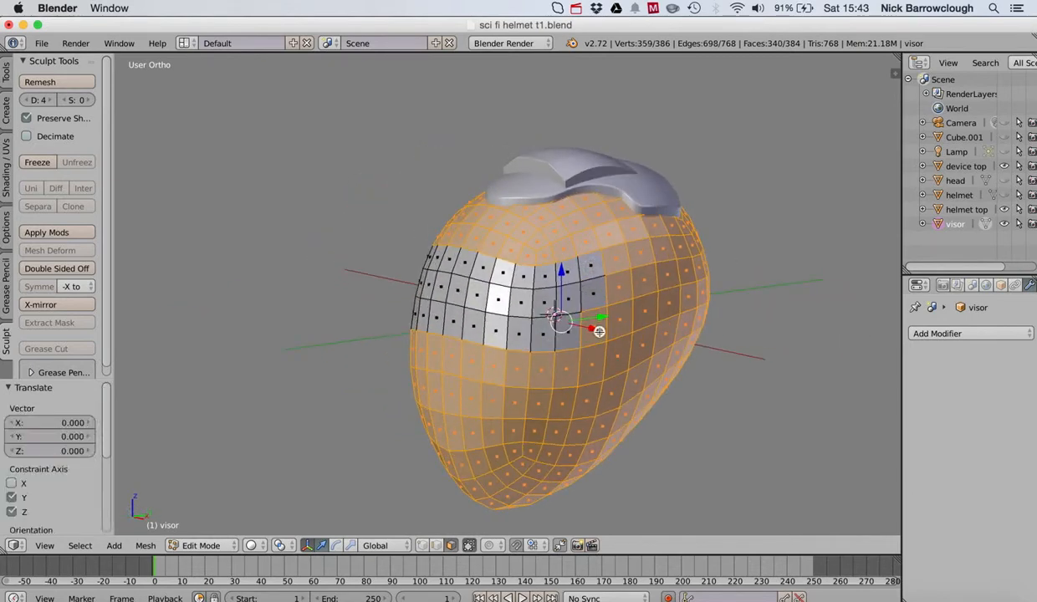
{"action": "right_click", "coordinate": [586, 327], "text": "shift"}
{"action": "scroll", "coordinate": [585, 326], "scroll_direction": "left", "scroll_amount": 6}
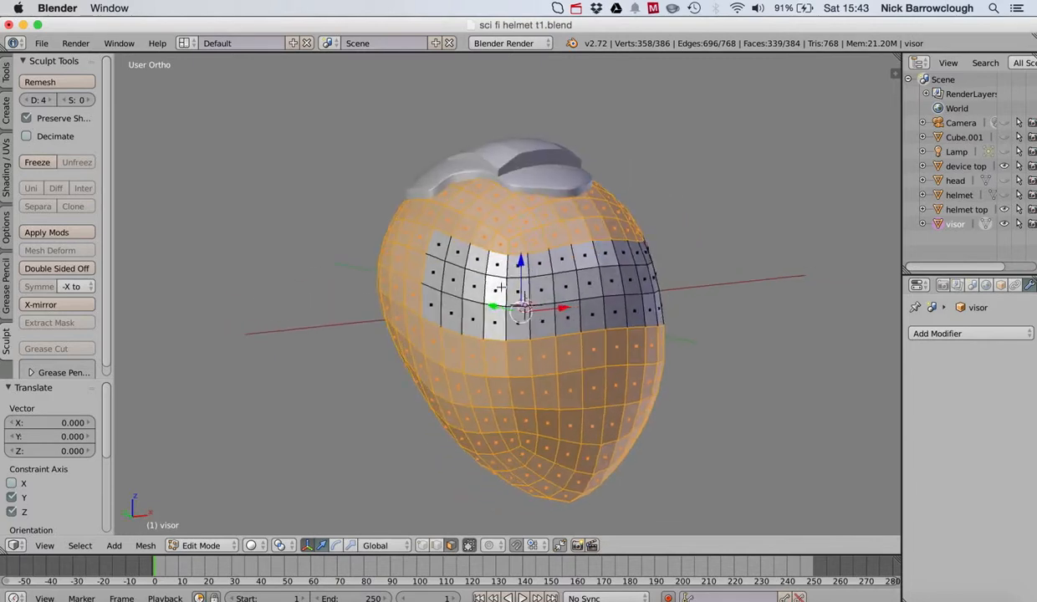
Show the helmet again and deselect the two faces still selected at the side end of its opening.
{"action": "left_click", "coordinate": [1004, 196]}
{"action": "scroll", "coordinate": [509, 220], "scroll_direction": "left", "scroll_amount": 6}
{"action": "scroll", "coordinate": [508, 220], "scroll_direction": "right", "scroll_amount": 4}
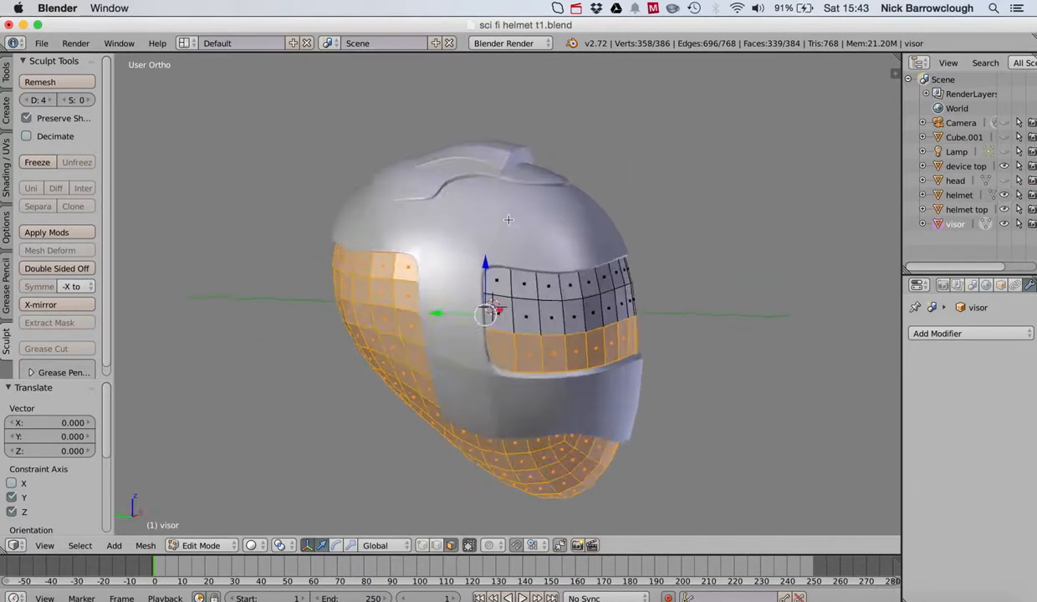
{"action": "scroll", "coordinate": [508, 220], "scroll_direction": "right", "scroll_amount": 8}
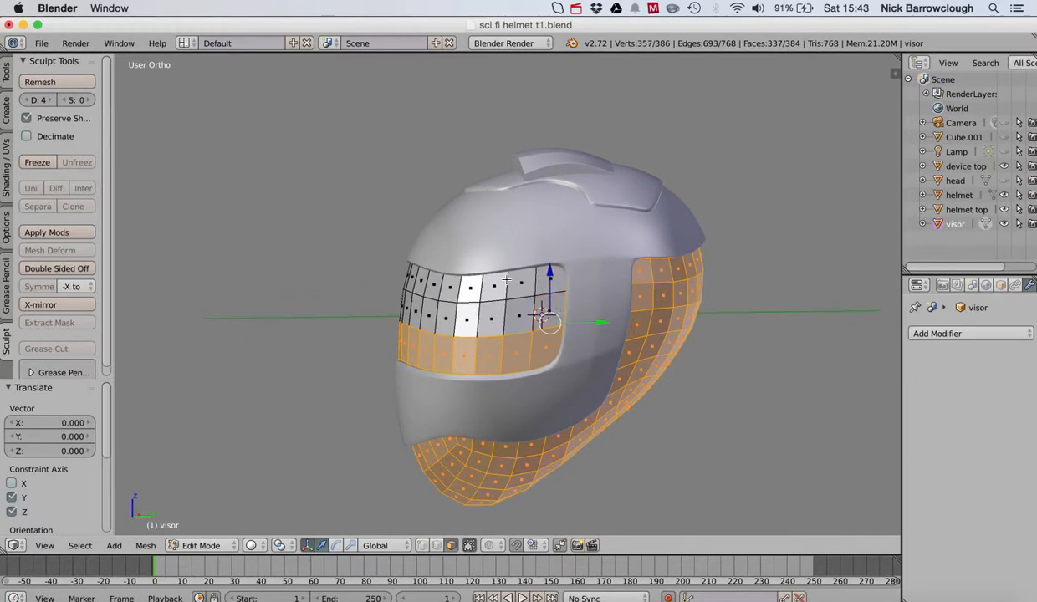
Examine from both sides, above and behind how the deselected strip fills the helmet opening.
{"action": "scroll", "coordinate": [506, 279], "scroll_direction": "left", "scroll_amount": 6}
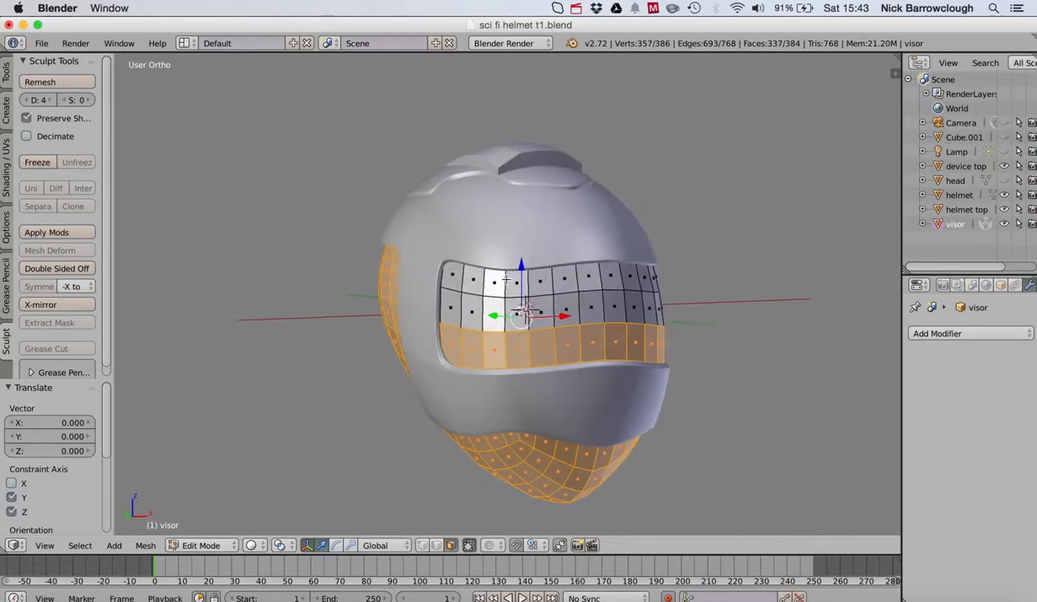
{"action": "scroll", "coordinate": [507, 280], "scroll_direction": "left", "scroll_amount": 4}
{"action": "scroll", "coordinate": [506, 280], "scroll_direction": "right", "scroll_amount": 8}
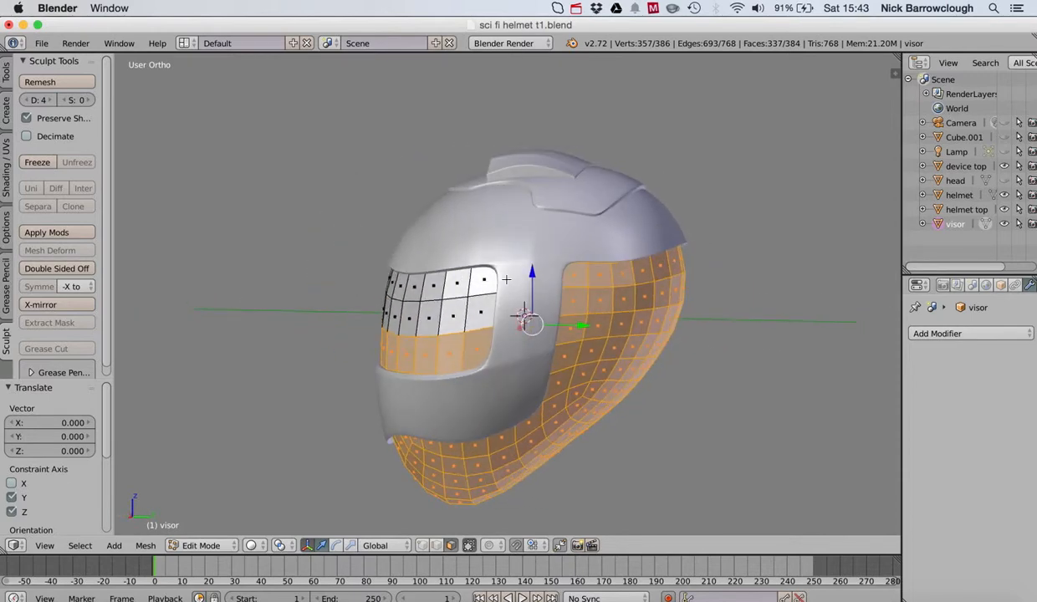
{"action": "scroll", "coordinate": [506, 279], "scroll_direction": "down", "scroll_amount": 3}
{"action": "scroll", "coordinate": [506, 279], "scroll_direction": "up", "scroll_amount": 3}
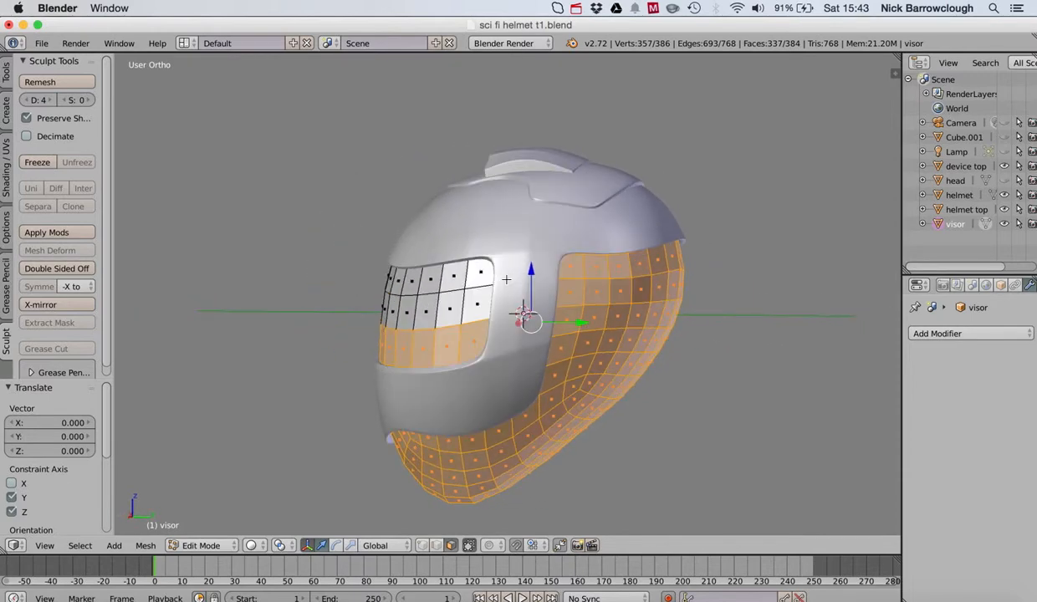
{"action": "scroll", "coordinate": [506, 280], "scroll_direction": "down", "scroll_amount": 5}
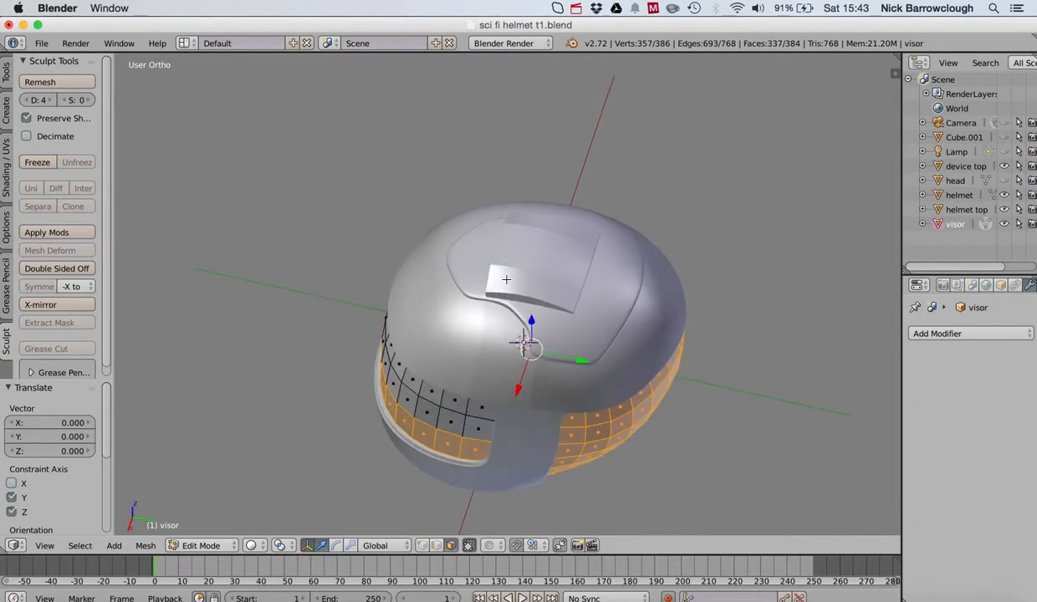
{"action": "scroll", "coordinate": [506, 279], "scroll_direction": "down", "scroll_amount": 1}
{"action": "scroll", "coordinate": [506, 279], "scroll_direction": "left", "scroll_amount": 3}
{"action": "scroll", "coordinate": [506, 279], "scroll_direction": "right", "scroll_amount": 8}
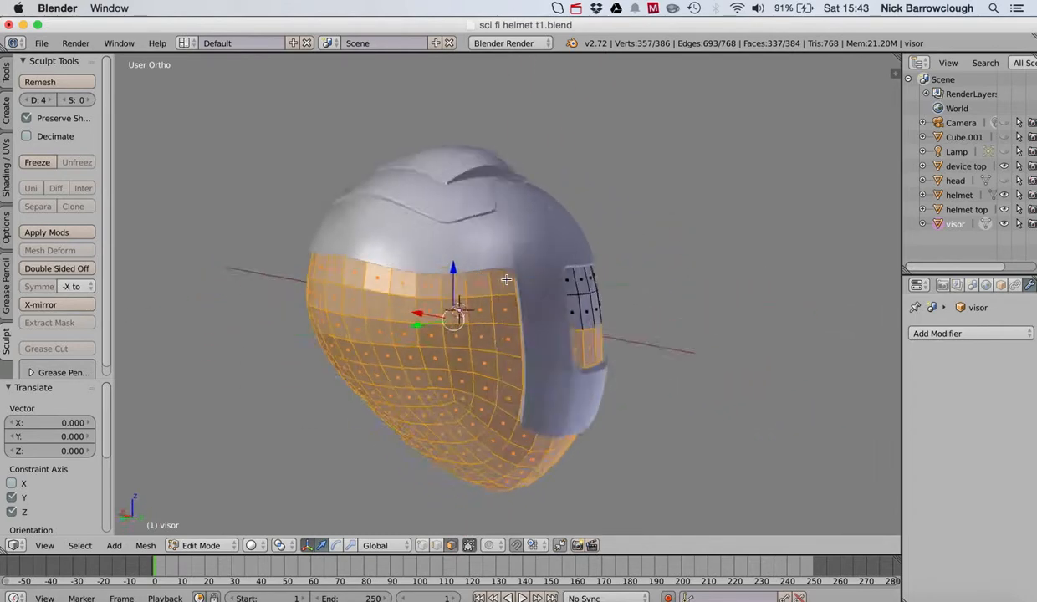
Try deleting the selected visor faces, inspect the remaining strip inside the helmet opening, and undo the deletion.
{"action": "scroll", "coordinate": [506, 279], "scroll_direction": "right", "scroll_amount": 5}
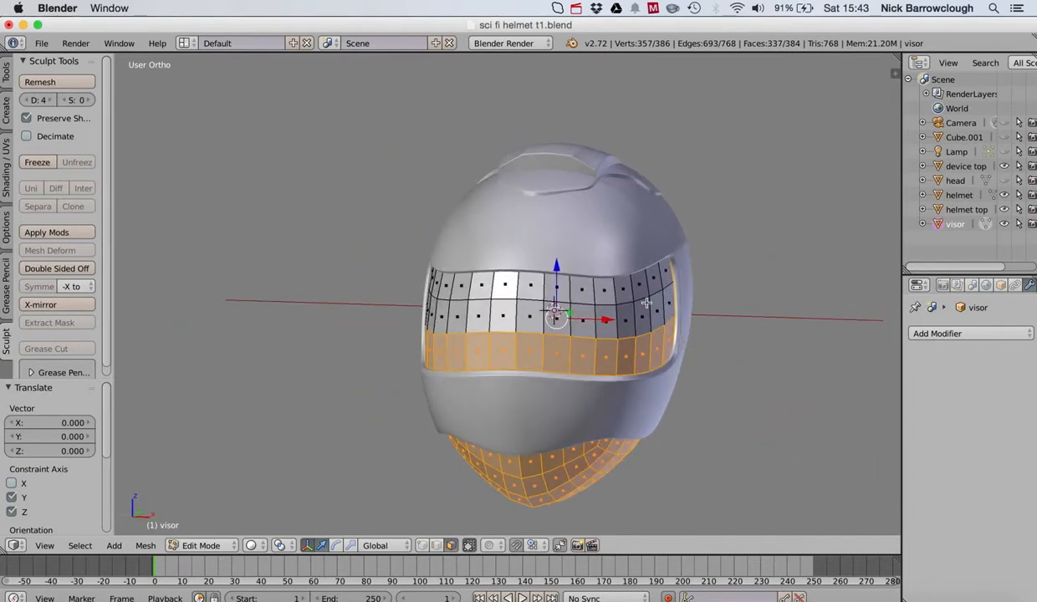
{"action": "scroll", "coordinate": [695, 263], "scroll_direction": "right", "scroll_amount": 4}
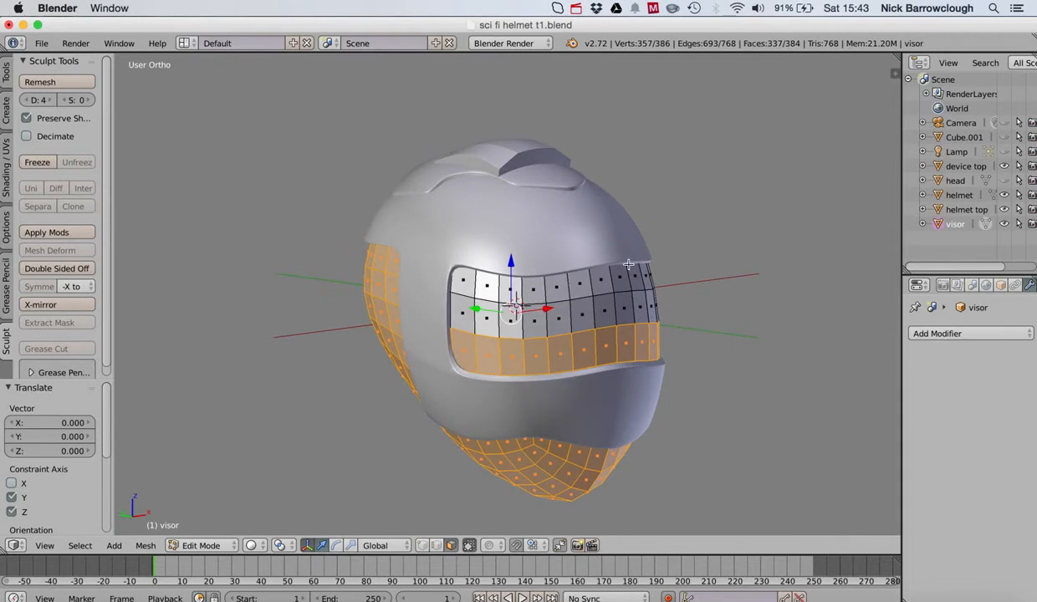
{"action": "key", "text": "x"}
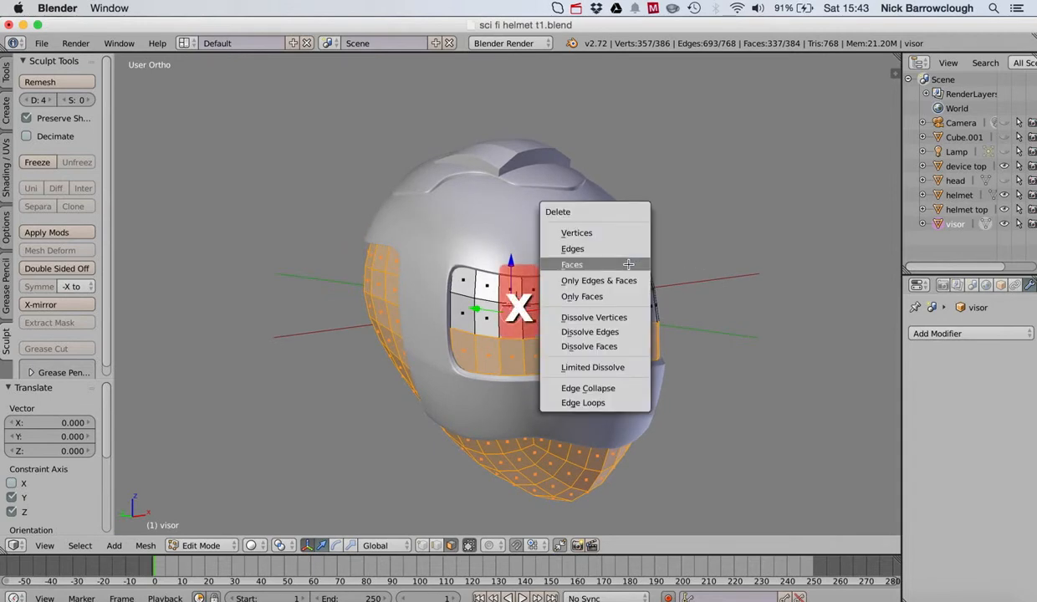
{"action": "left_click", "coordinate": [575, 265]}
{"action": "scroll", "coordinate": [555, 289], "scroll_direction": "left", "scroll_amount": 4}
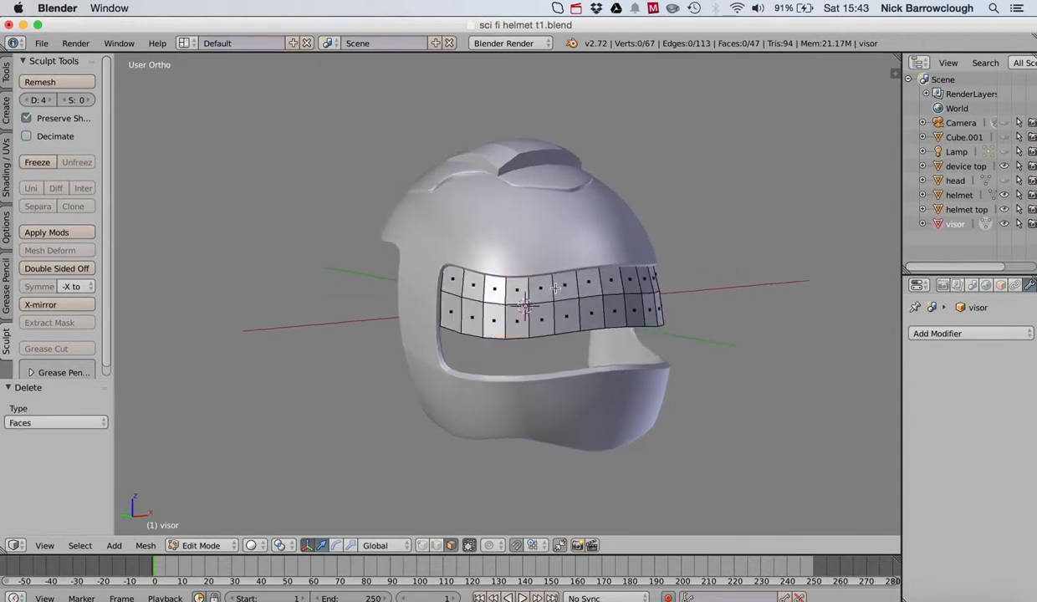
{"action": "scroll", "coordinate": [556, 289], "scroll_direction": "right", "scroll_amount": 5}
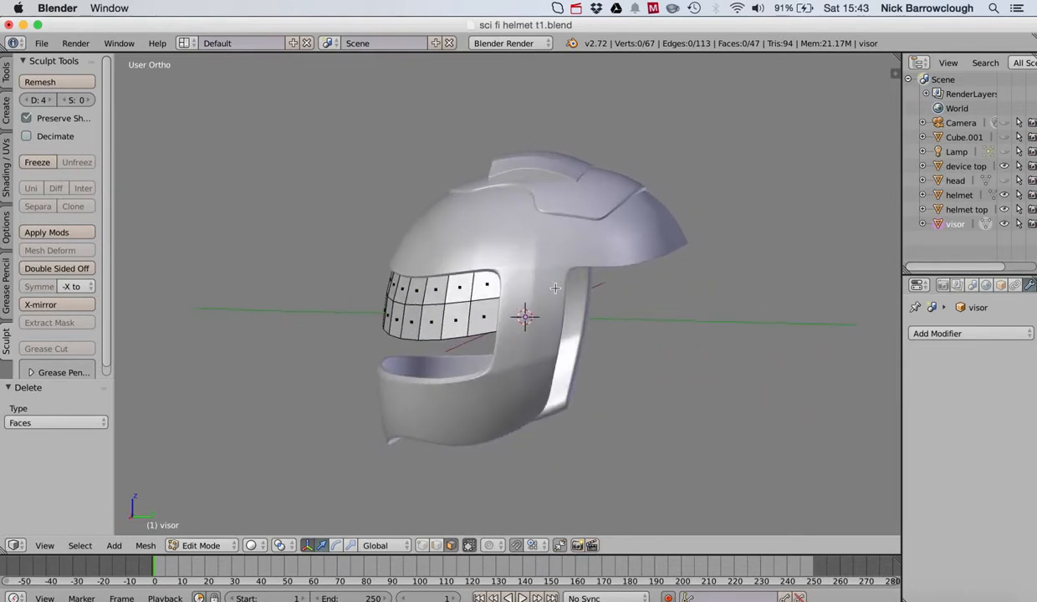
{"action": "scroll", "coordinate": [555, 289], "scroll_direction": "right", "scroll_amount": 6}
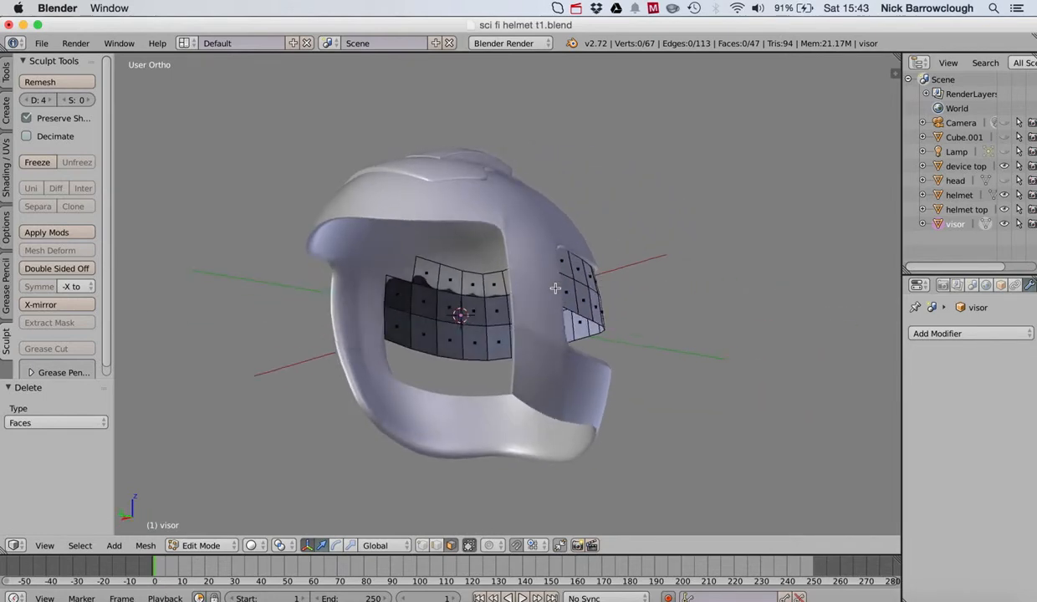
{"action": "scroll", "coordinate": [555, 289], "scroll_direction": "right", "scroll_amount": 8}
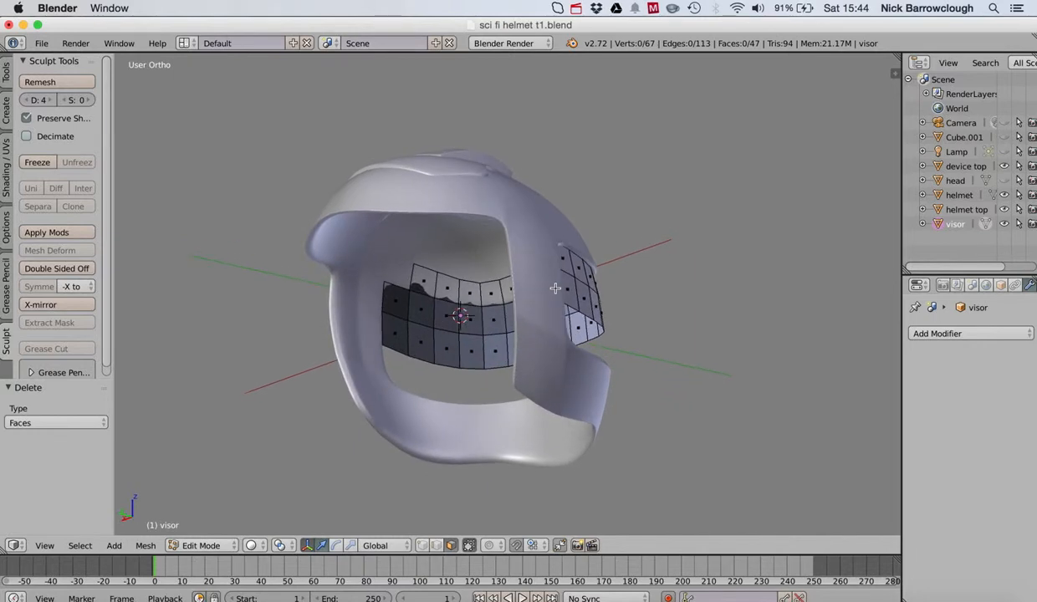
{"action": "key", "text": "super+z"}
Deselect two more visor faces for the strip and check the selection with the helmet briefly hidden.
{"action": "scroll", "coordinate": [555, 289], "scroll_direction": "right", "scroll_amount": 8}
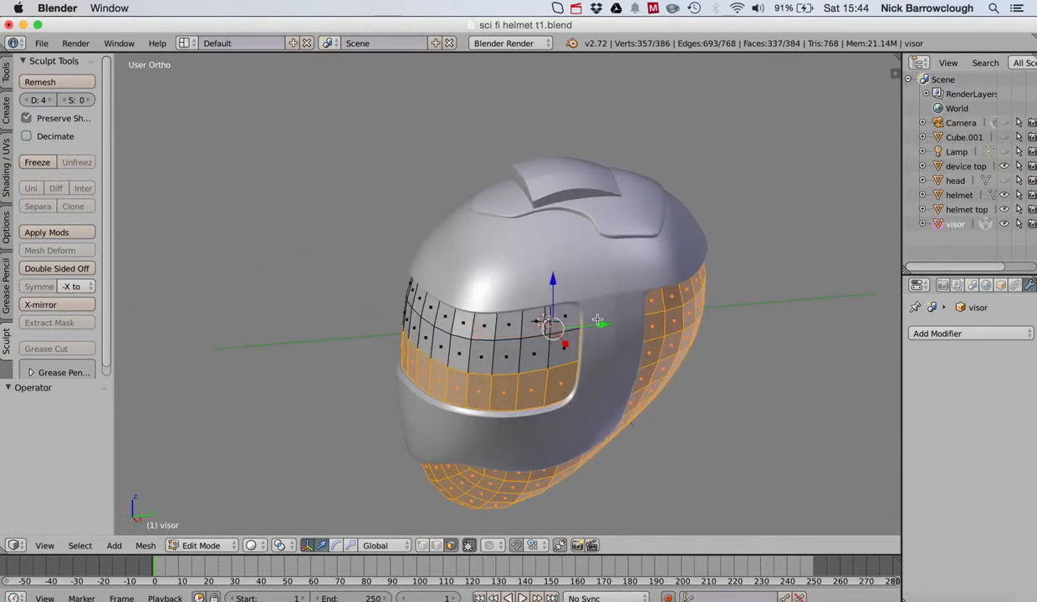
{"action": "scroll", "coordinate": [592, 345], "scroll_direction": "right", "scroll_amount": 10}
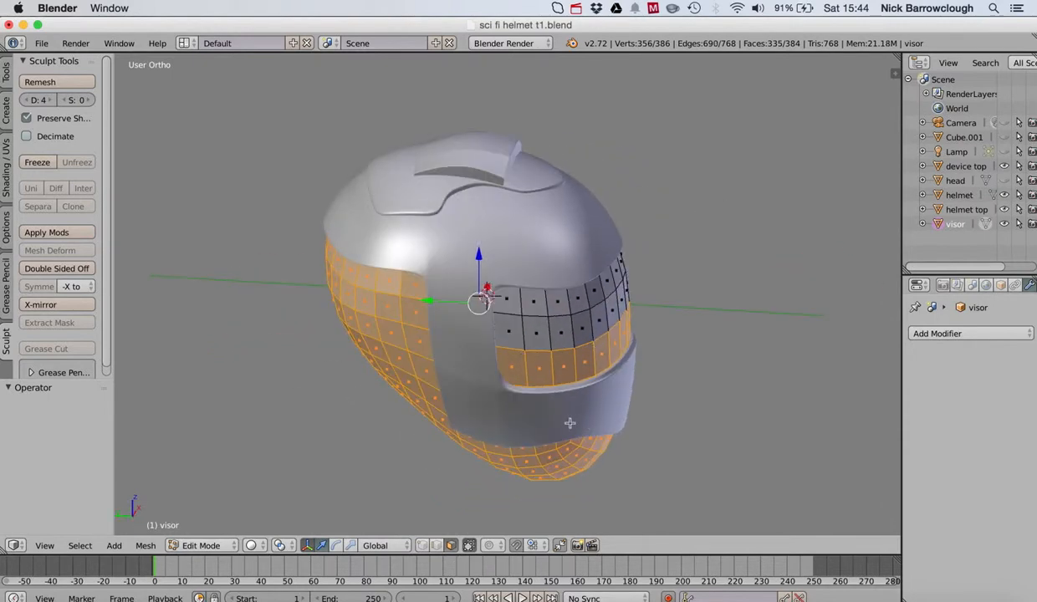
{"action": "left_click", "coordinate": [1004, 196]}
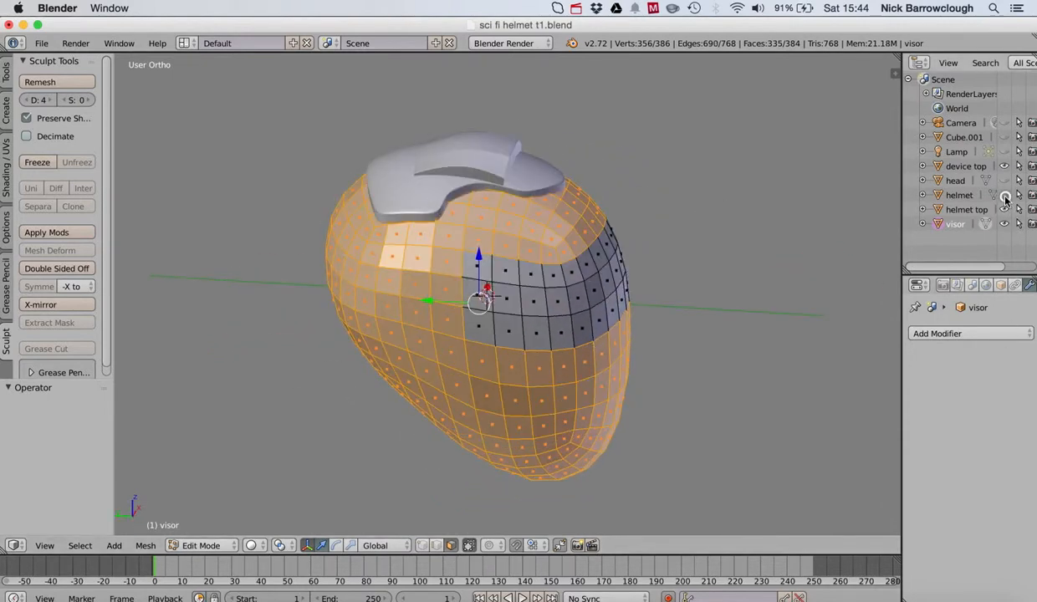
{"action": "left_click", "coordinate": [1004, 196]}
Try the face deletion again with the extended strip, inspect the side of the helmet, and undo it.
{"action": "key", "text": "x"}
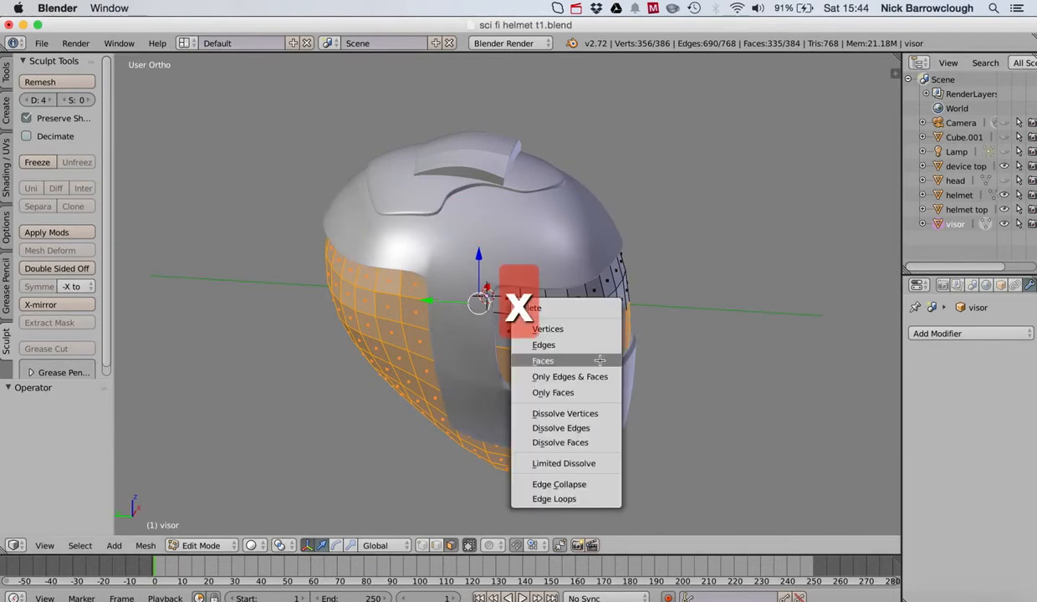
{"action": "left_click", "coordinate": [559, 355]}
{"action": "middle_click_drag", "start_coordinate": [558, 355], "coordinate": [554, 260]}
{"action": "key", "text": "super+z"}
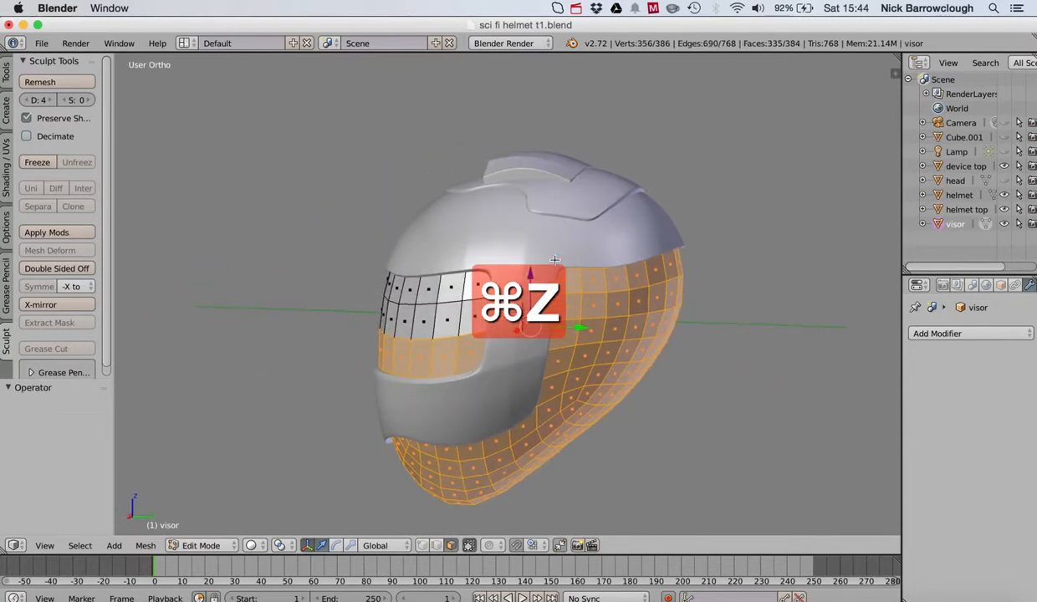
With the helmet hidden, deselect the two selected faces above the strip's side end, show the helmet again, and delete all selected visor faces.
{"action": "left_click", "coordinate": [1004, 197]}
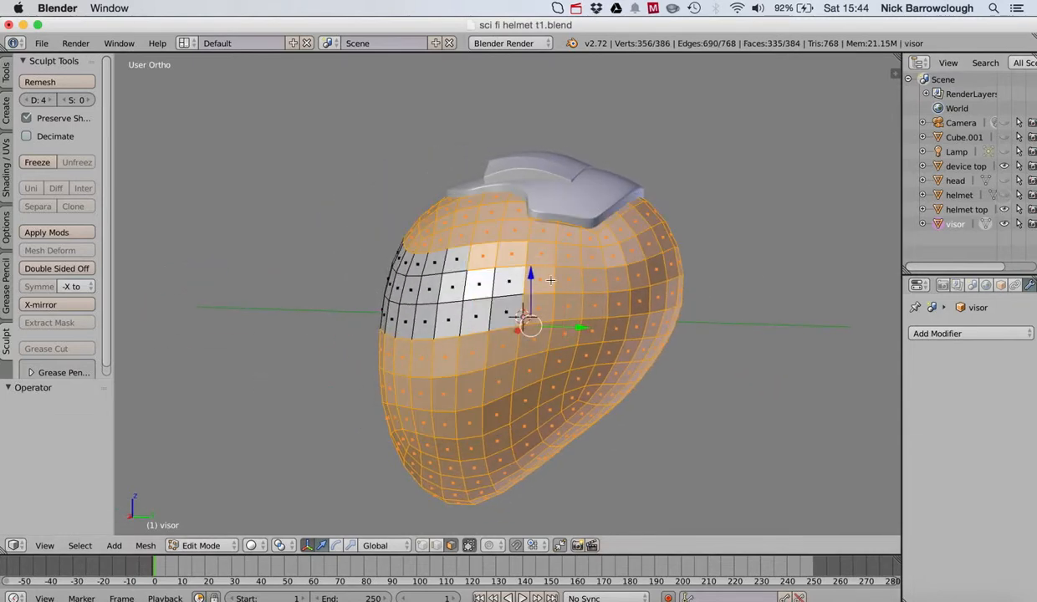
{"action": "left_click", "coordinate": [484, 254], "text": "shift"}
{"action": "middle_click_drag", "start_coordinate": [483, 254], "coordinate": [483, 254]}
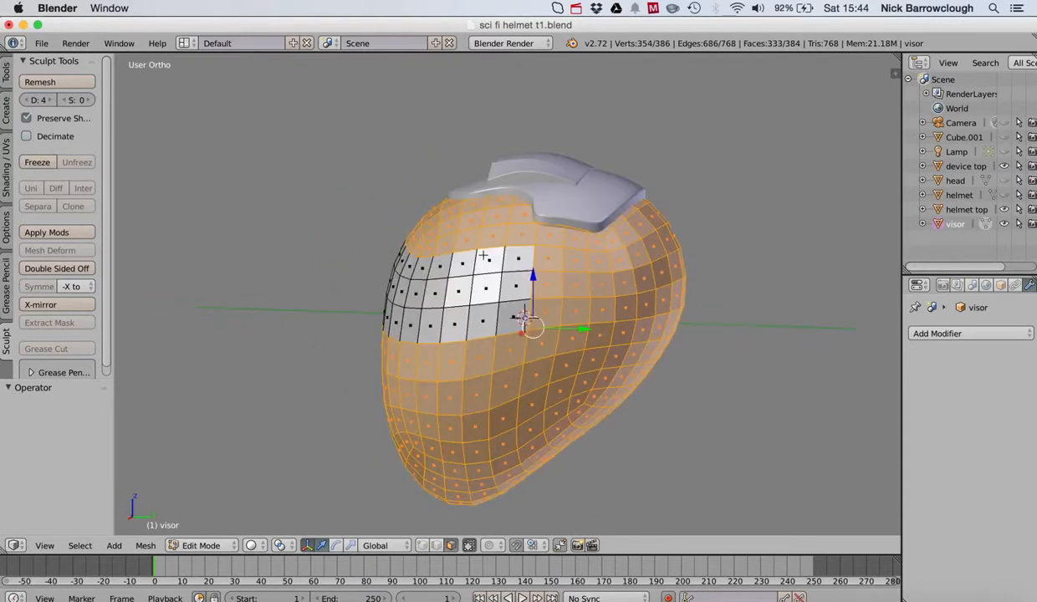
{"action": "left_click", "coordinate": [1005, 195]}
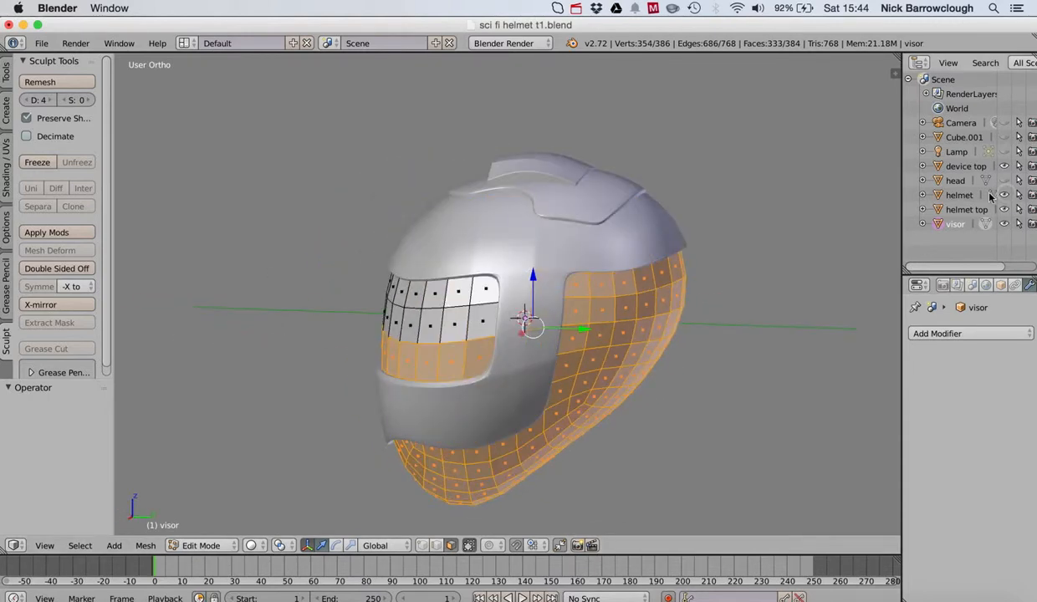
{"action": "key", "text": "x"}
{"action": "left_click", "coordinate": [550, 340]}
Examine from the front, sides, below and behind how the remaining visor strip fits the helmet opening.
{"action": "scroll", "coordinate": [603, 289], "scroll_direction": "left", "scroll_amount": 10}
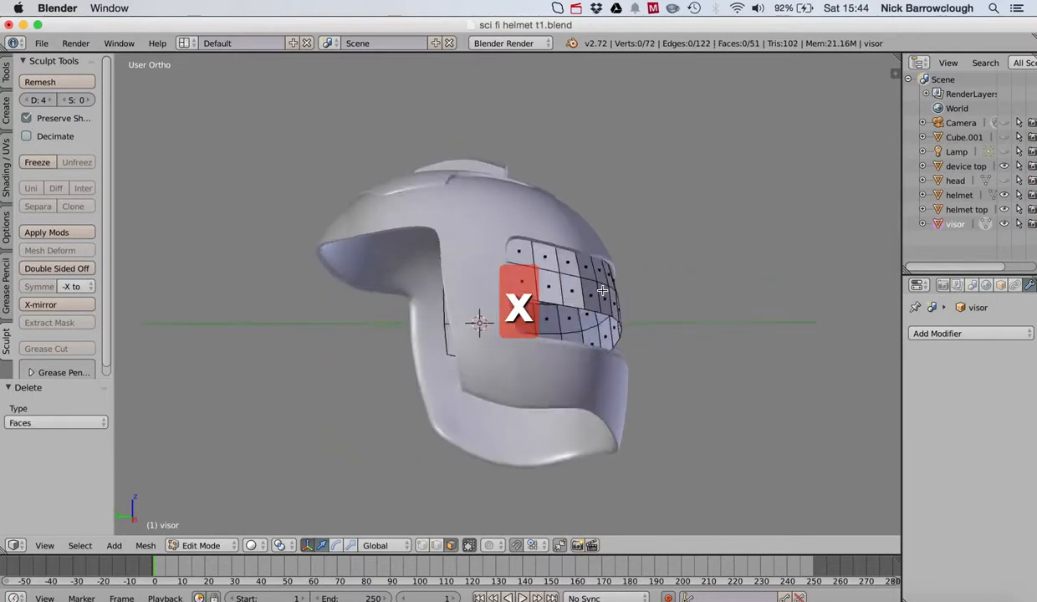
{"action": "scroll", "coordinate": [602, 290], "scroll_direction": "left", "scroll_amount": 15}
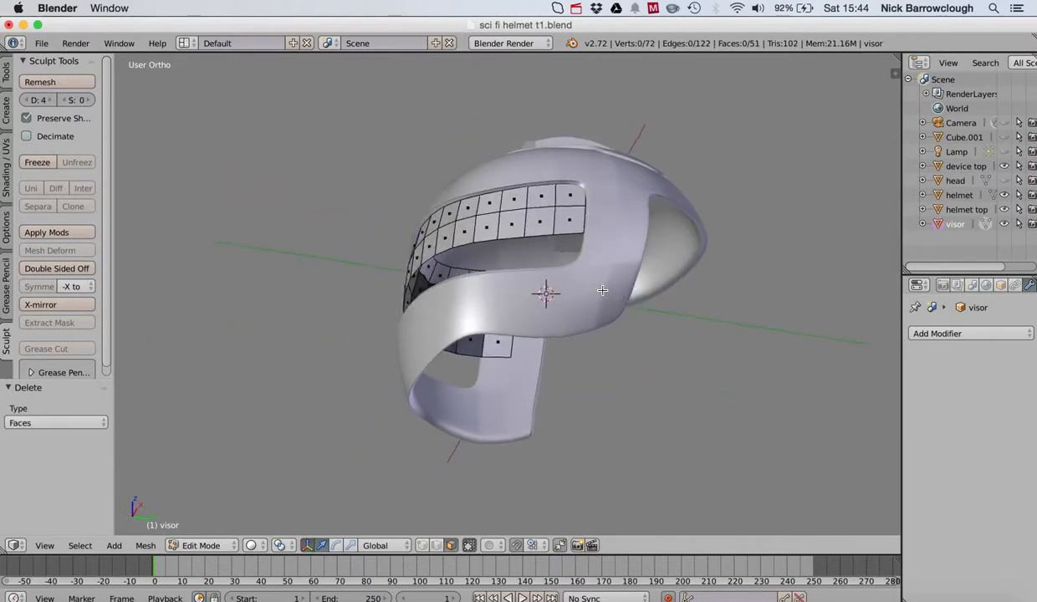
{"action": "scroll", "coordinate": [602, 289], "scroll_direction": "left", "scroll_amount": 10}
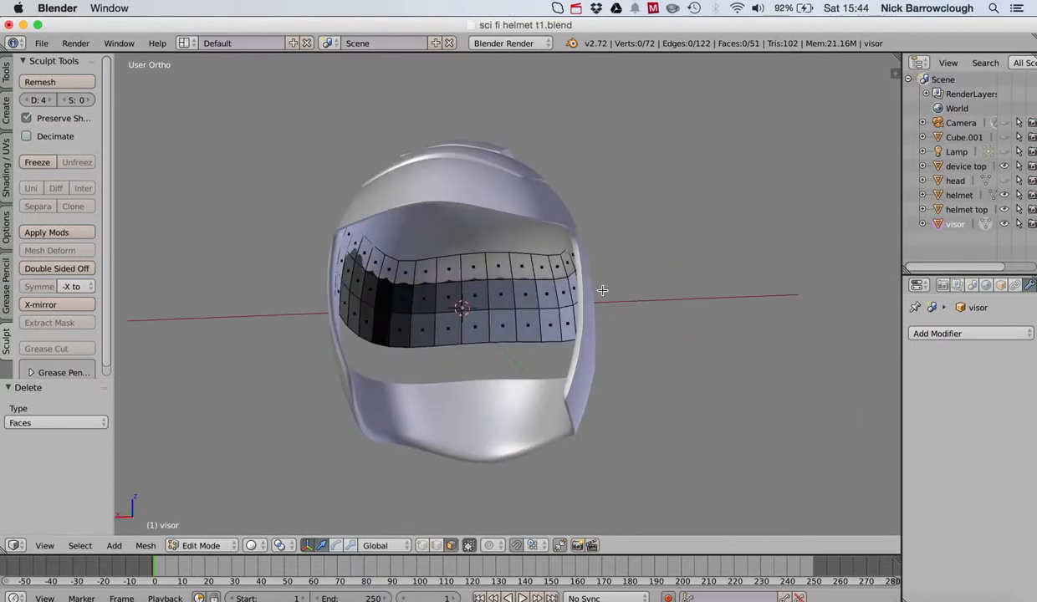
{"action": "scroll", "coordinate": [553, 258], "scroll_direction": "left", "scroll_amount": 10}
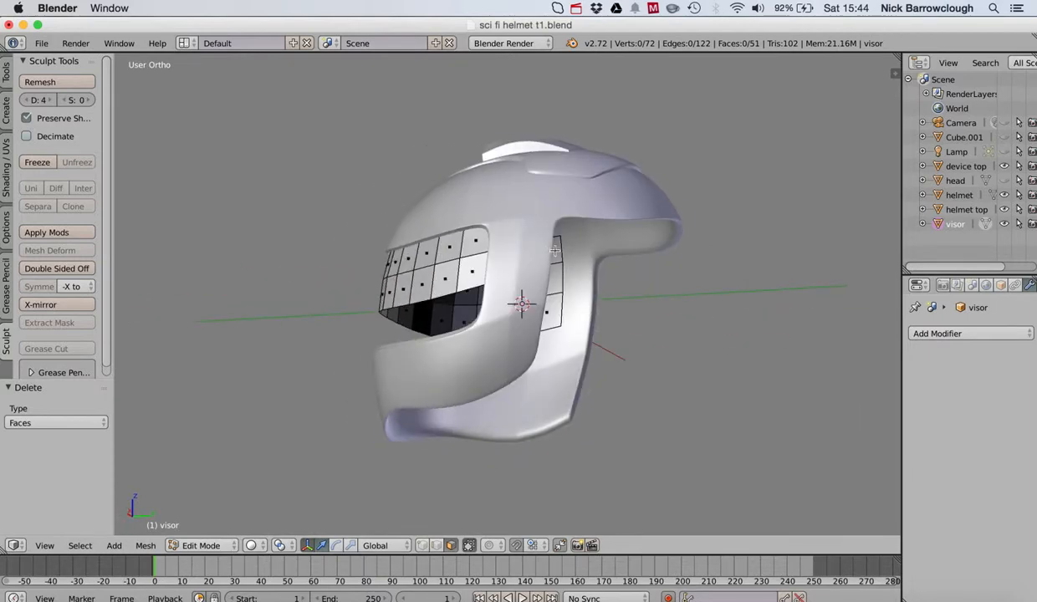
{"action": "scroll", "coordinate": [554, 250], "scroll_direction": "left", "scroll_amount": 5}
{"action": "scroll", "coordinate": [570, 249], "scroll_direction": "left", "scroll_amount": 5}
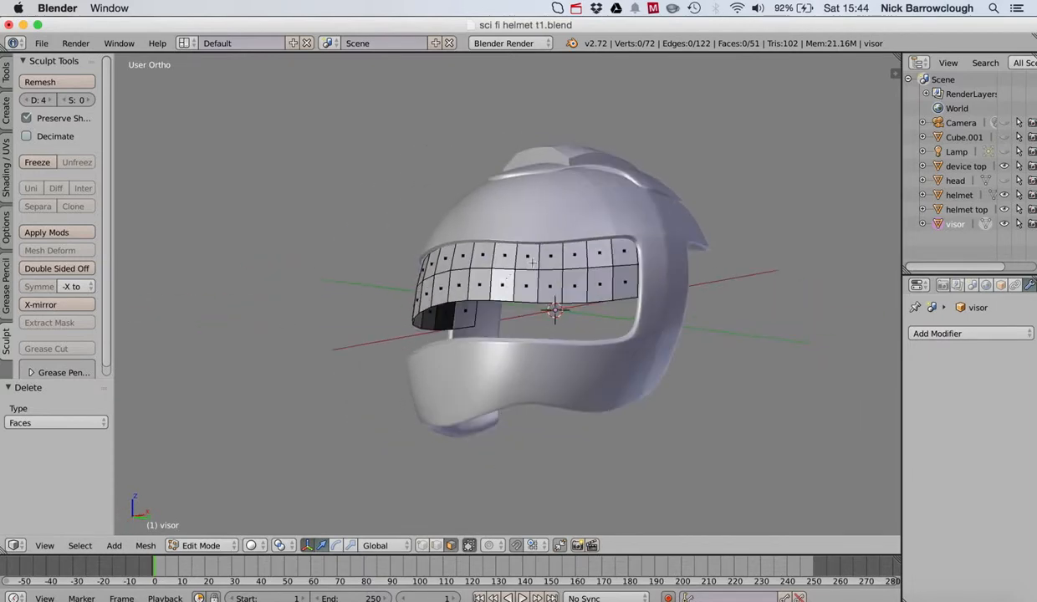
{"action": "scroll", "coordinate": [460, 324], "scroll_direction": "left", "scroll_amount": 8}
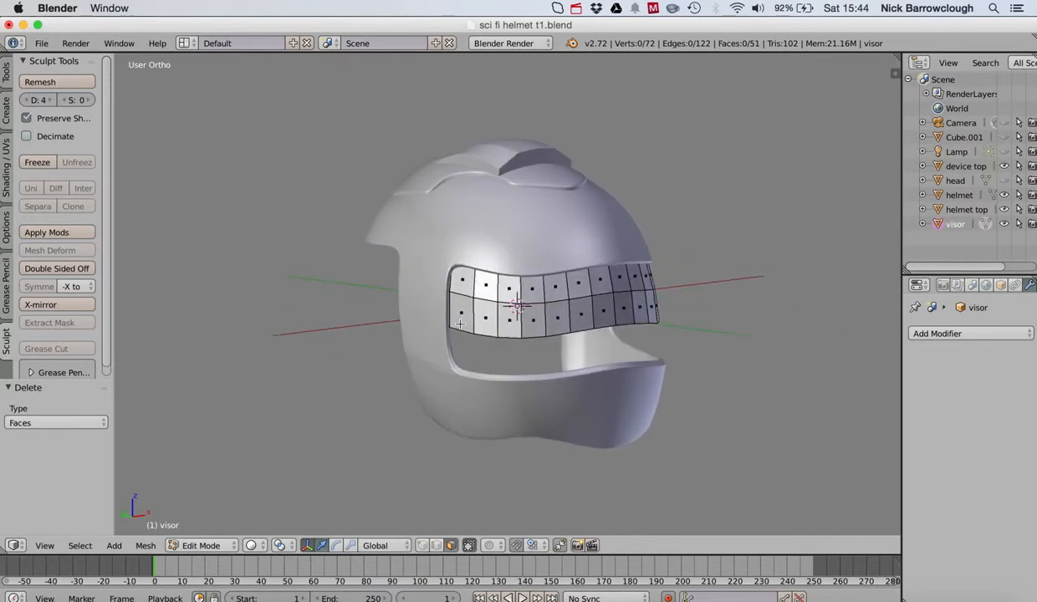
{"action": "scroll", "coordinate": [460, 323], "scroll_direction": "right", "scroll_amount": 7}
{"action": "scroll", "coordinate": [460, 324], "scroll_direction": "left", "scroll_amount": 8}
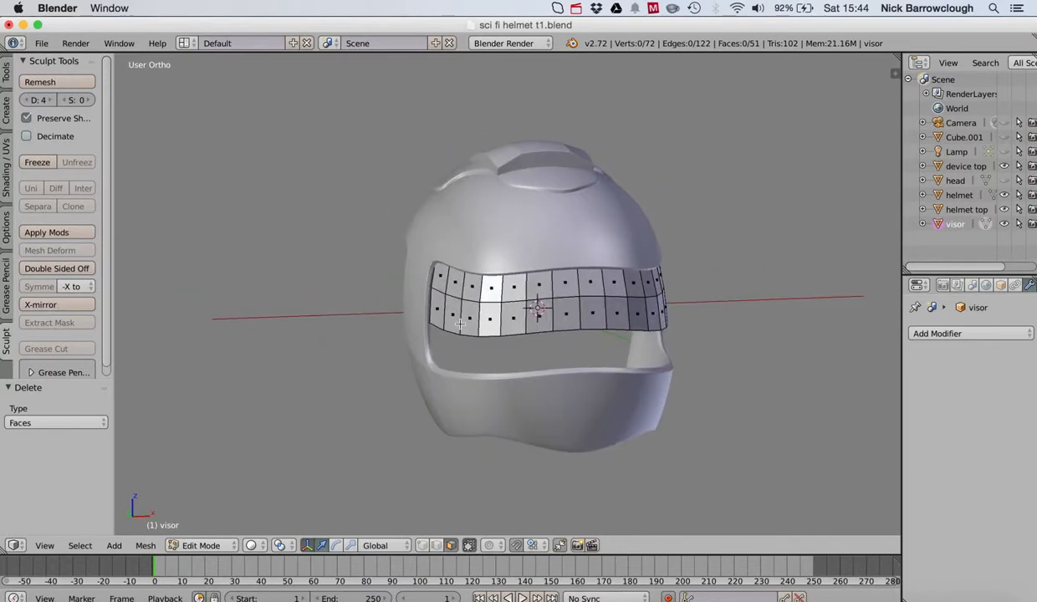
{"action": "scroll", "coordinate": [460, 324], "scroll_direction": "right", "scroll_amount": 5}
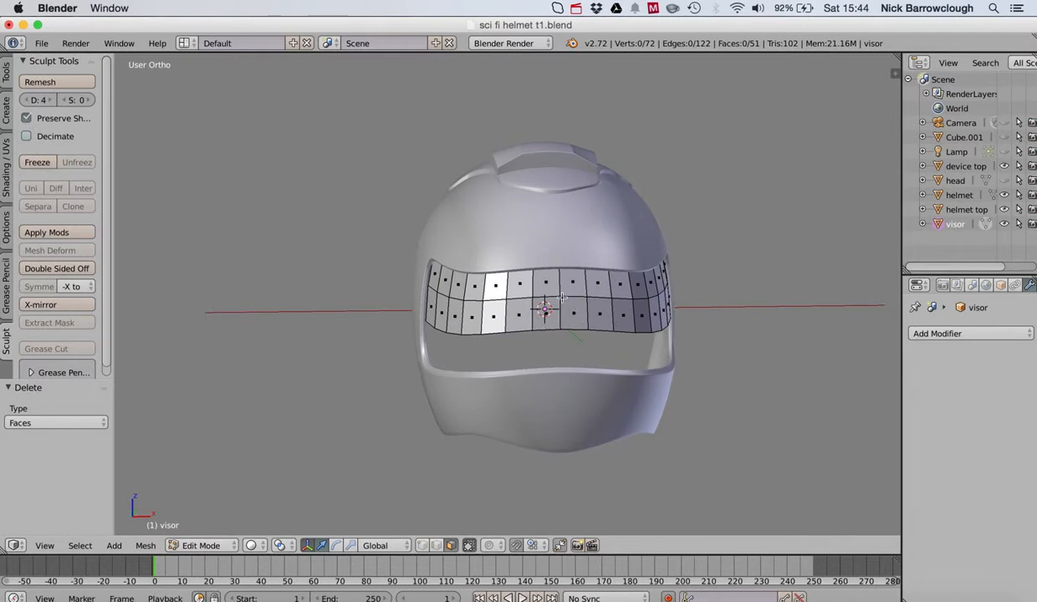
Show the head mesh and view it behind the visor strip from the side and front.
{"action": "left_click", "coordinate": [1003, 182]}
{"action": "scroll", "coordinate": [673, 255], "scroll_direction": "left", "scroll_amount": 8}
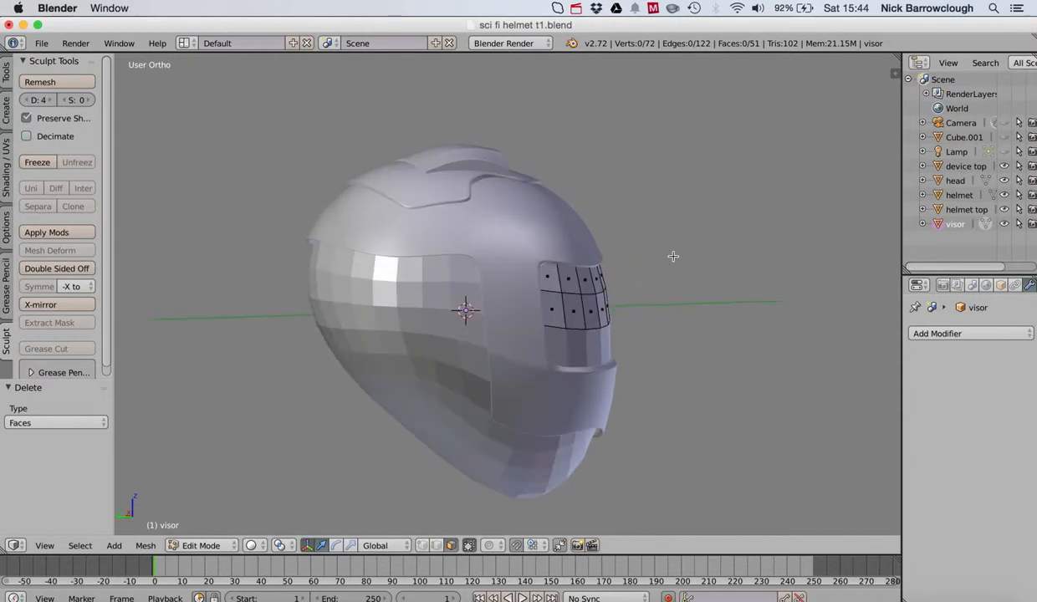
{"action": "scroll", "coordinate": [673, 256], "scroll_direction": "right", "scroll_amount": 8}
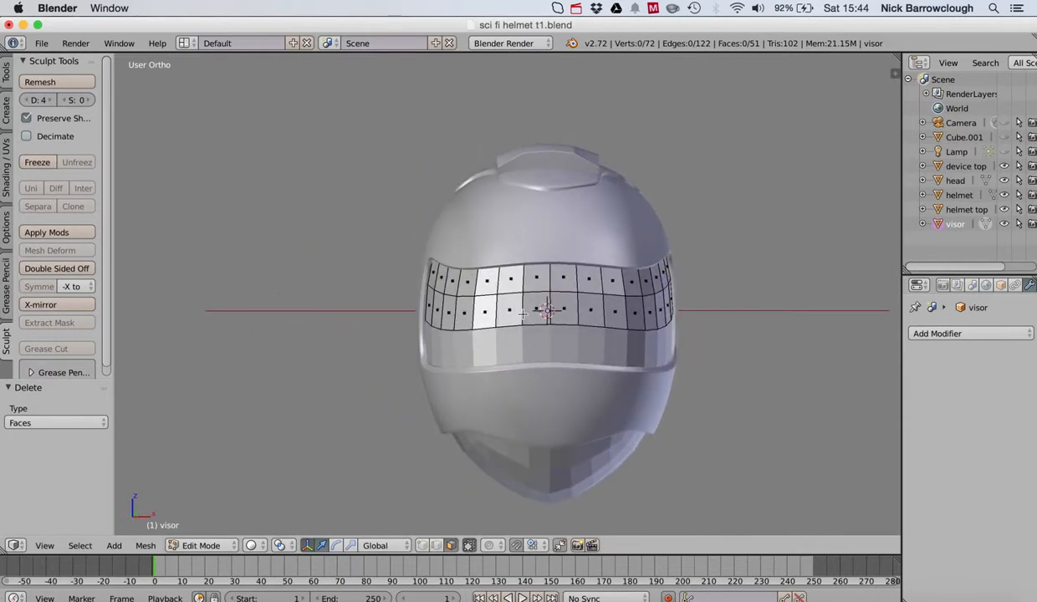
Switch to vertex selection and select the centre vertex on the visor strip's lower edge.
{"action": "left_click", "coordinate": [204, 546]}
{"action": "left_click", "coordinate": [422, 547]}
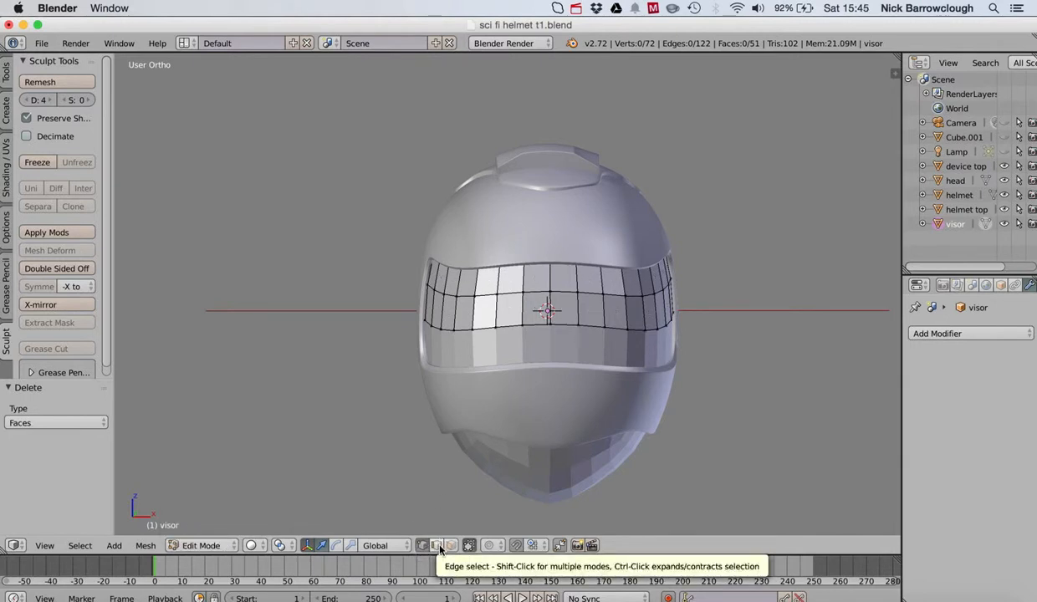
{"action": "right_click", "coordinate": [550, 327]}
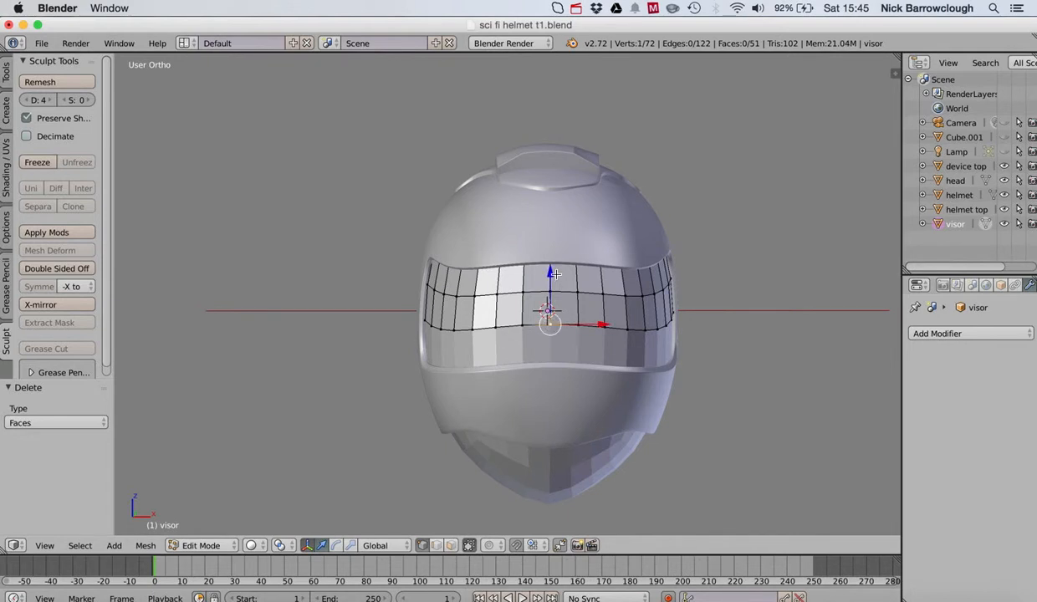
{"action": "mouse_move", "coordinate": [554, 273]}
{"action": "middle_mouse_down"}
{"action": "mouse_move", "coordinate": [510, 282]}
{"action": "mouse_move", "coordinate": [542, 276]}
{"action": "middle_mouse_up"}
{"action": "middle_click_drag", "start_coordinate": [433, 309], "coordinate": [494, 317]}
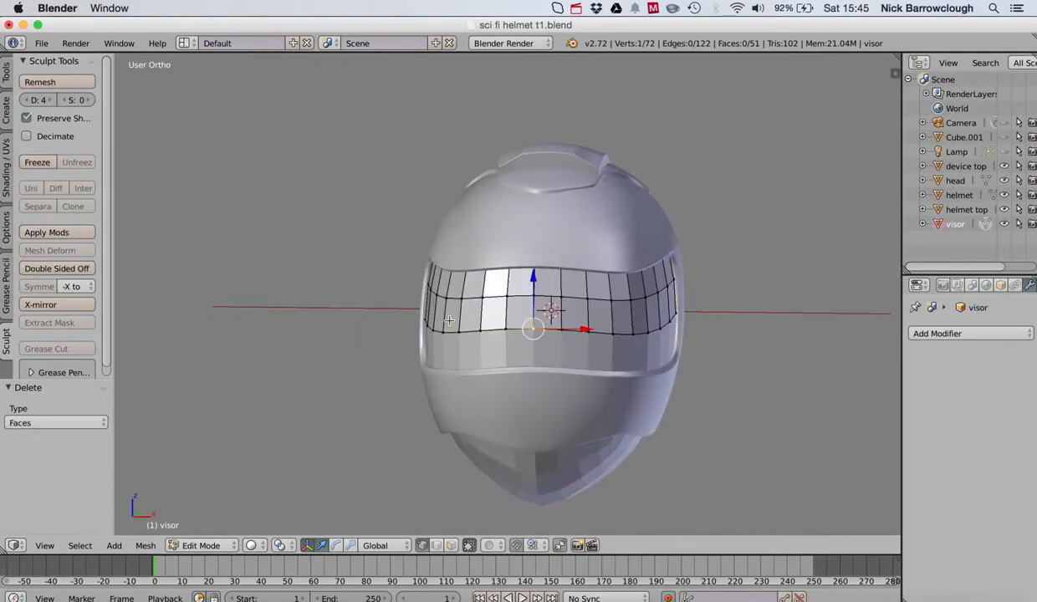
Turn on snapping, try it by moving the selected vertex upward, and set the snap element to Face.
{"action": "left_click", "coordinate": [516, 545]}
{"action": "key", "text": "g"}
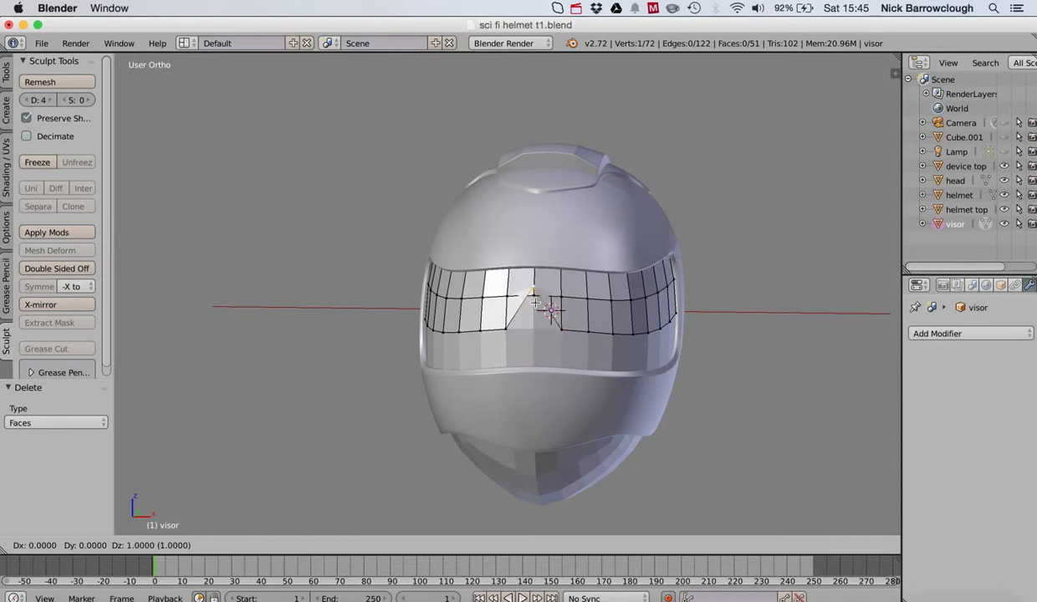
{"action": "left_click", "coordinate": [532, 311]}
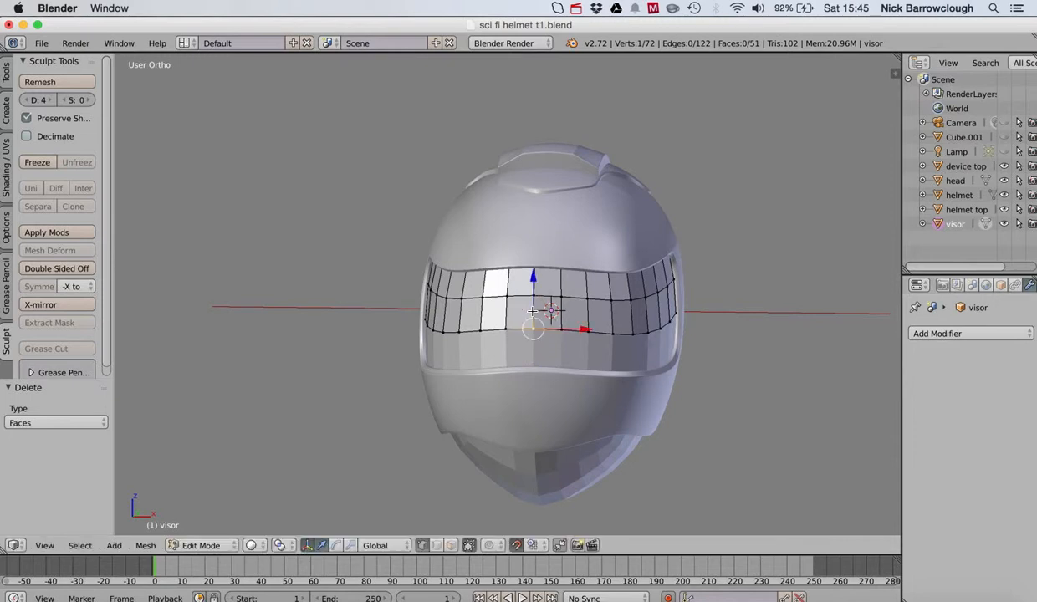
{"action": "left_click", "coordinate": [533, 546]}
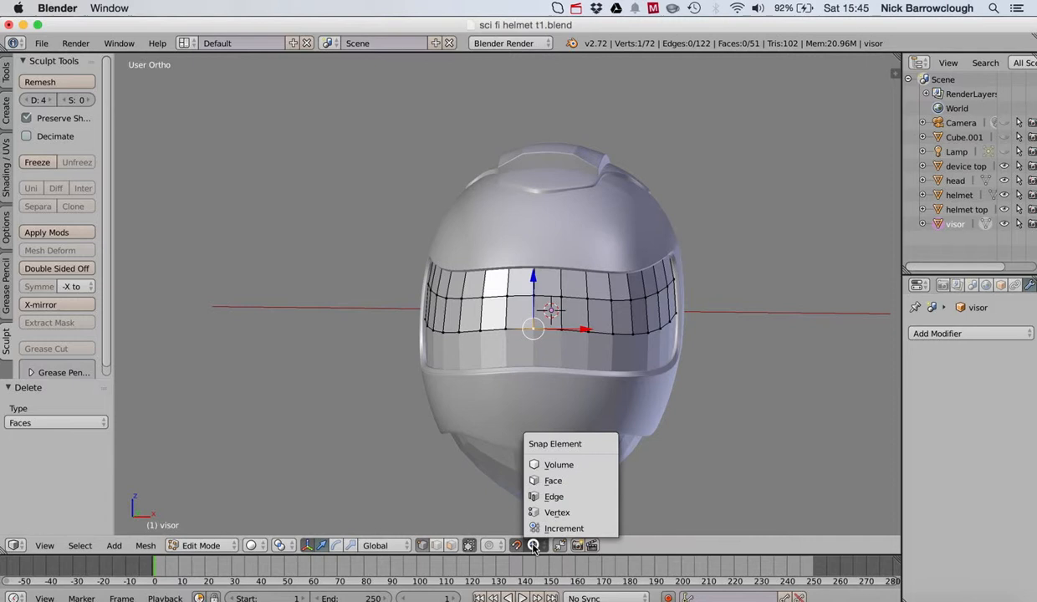
{"action": "left_click", "coordinate": [552, 481]}
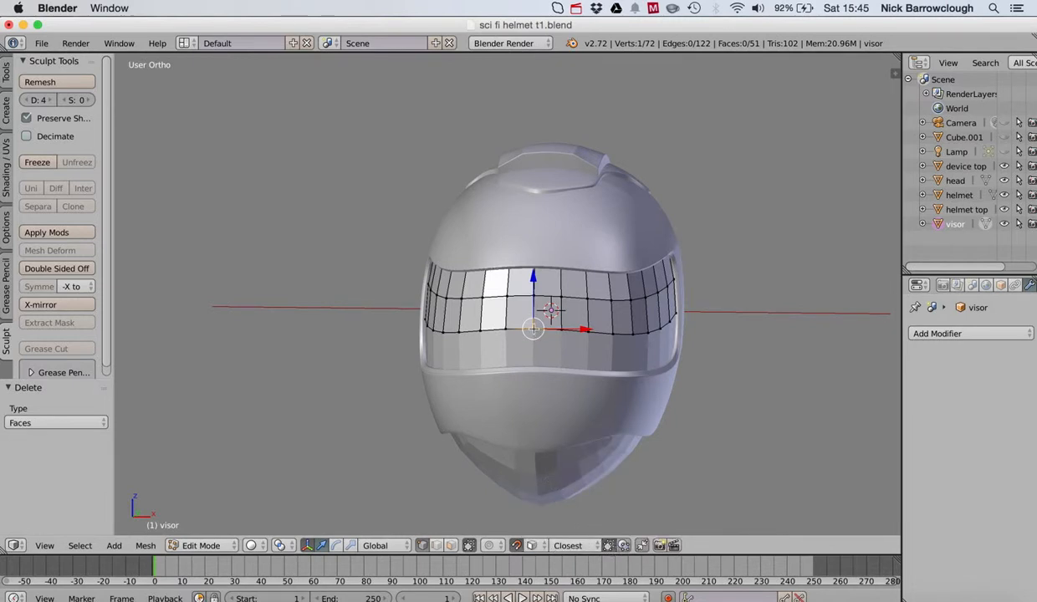
Move the lower-edge centre vertex up along the head surface by about X -0.012, Y 0.049, Z 0.430.
{"action": "key", "text": "g"}
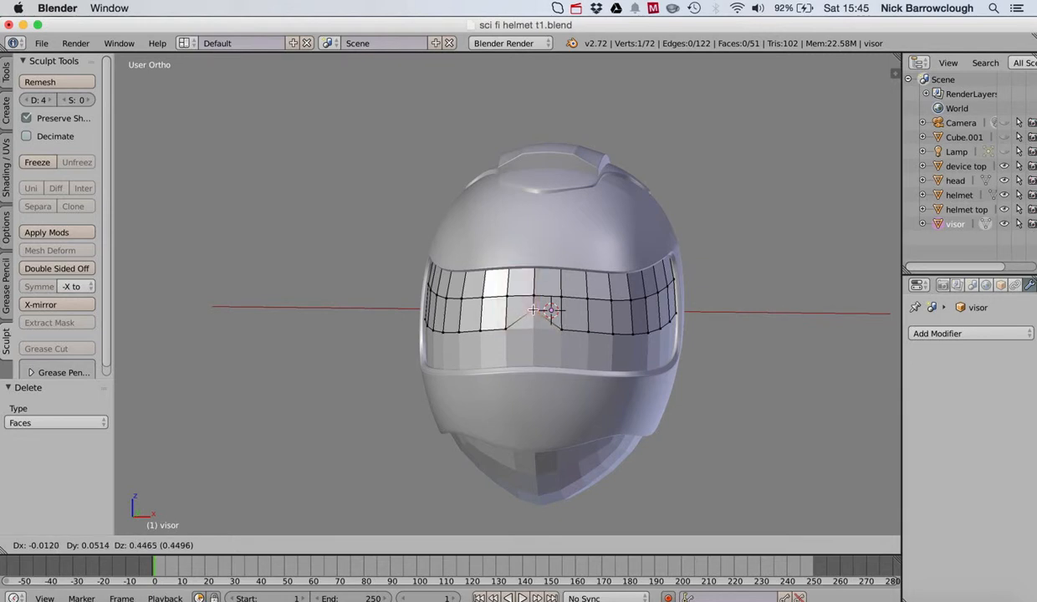
{"action": "left_click", "coordinate": [533, 310]}
{"action": "mouse_move", "coordinate": [532, 310]}
{"action": "middle_mouse_down"}
{"action": "mouse_move", "coordinate": [502, 326]}
{"action": "mouse_move", "coordinate": [536, 309]}
{"action": "middle_mouse_up"}
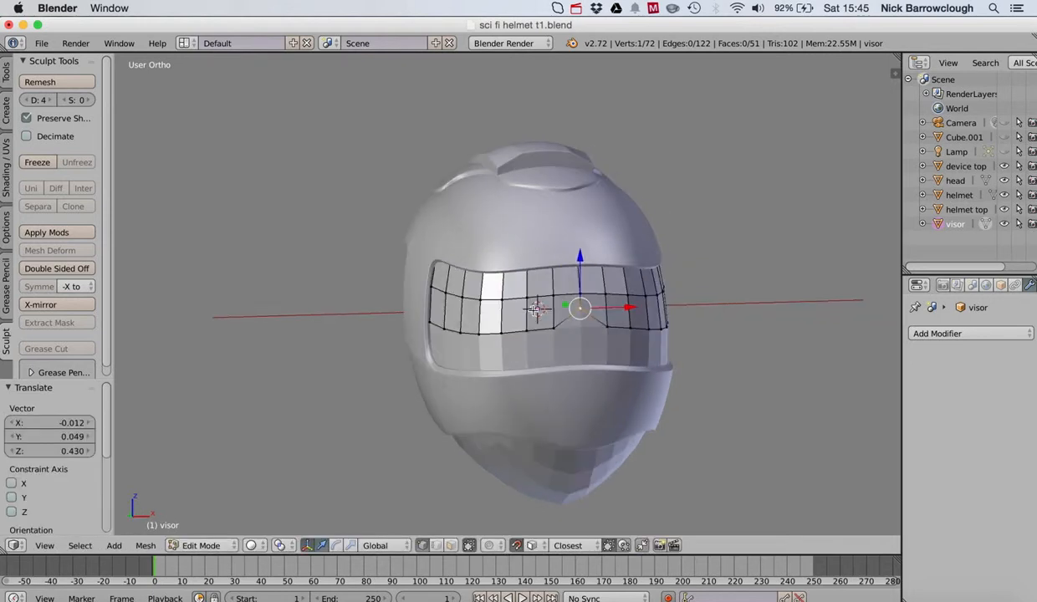
{"action": "scroll", "coordinate": [724, 253], "scroll_direction": "left", "scroll_amount": 3}
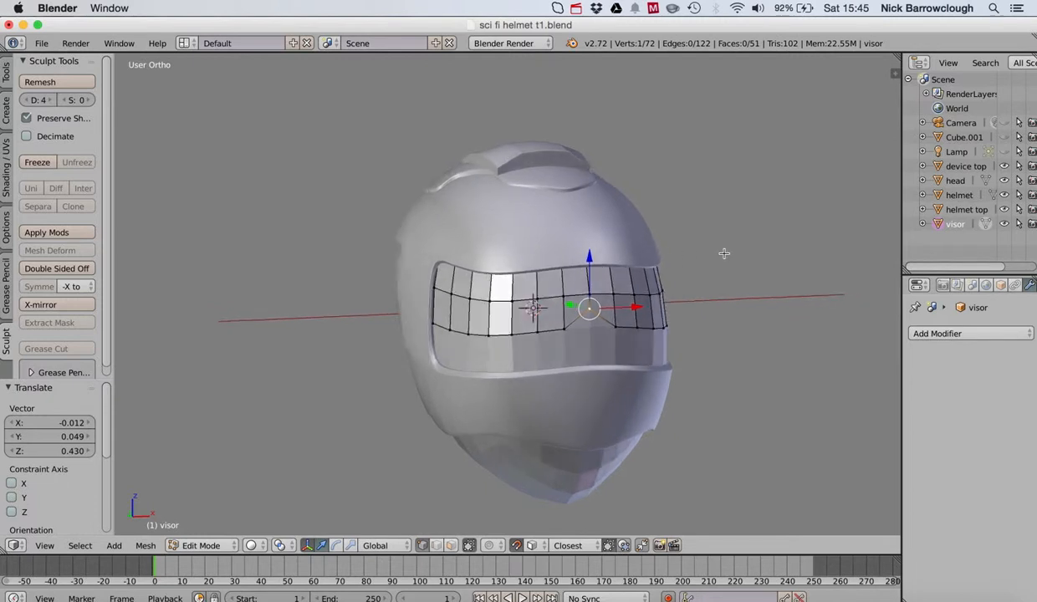
Add a vertical loop cut through the visor strip on each side of its centre line.
{"action": "scroll", "coordinate": [724, 254], "scroll_direction": "right", "scroll_amount": 4}
{"action": "scroll", "coordinate": [724, 254], "scroll_direction": "left", "scroll_amount": 3}
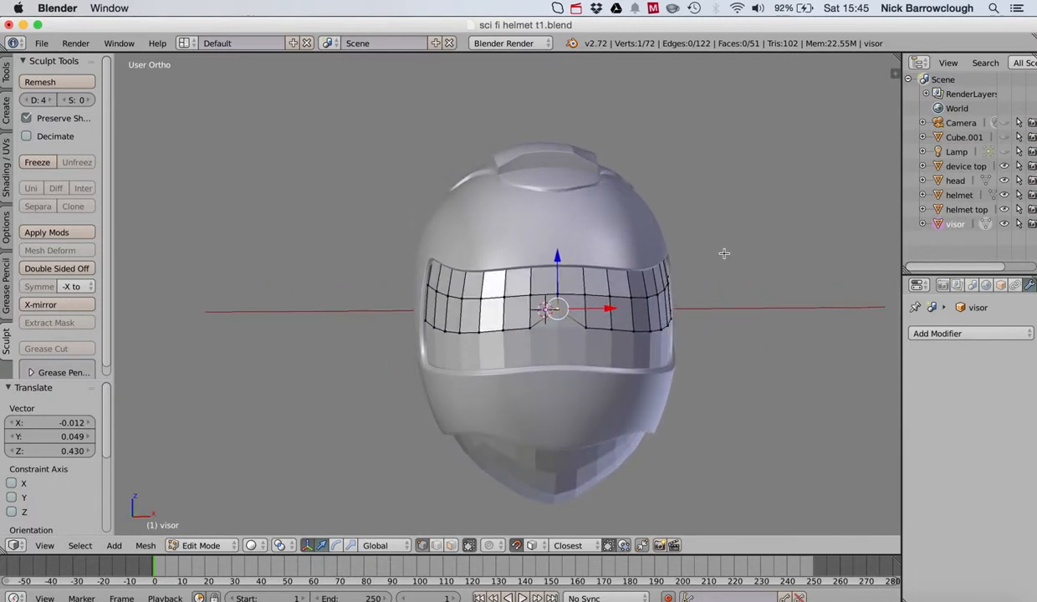
{"action": "scroll", "coordinate": [724, 254], "scroll_direction": "left", "scroll_amount": 1}
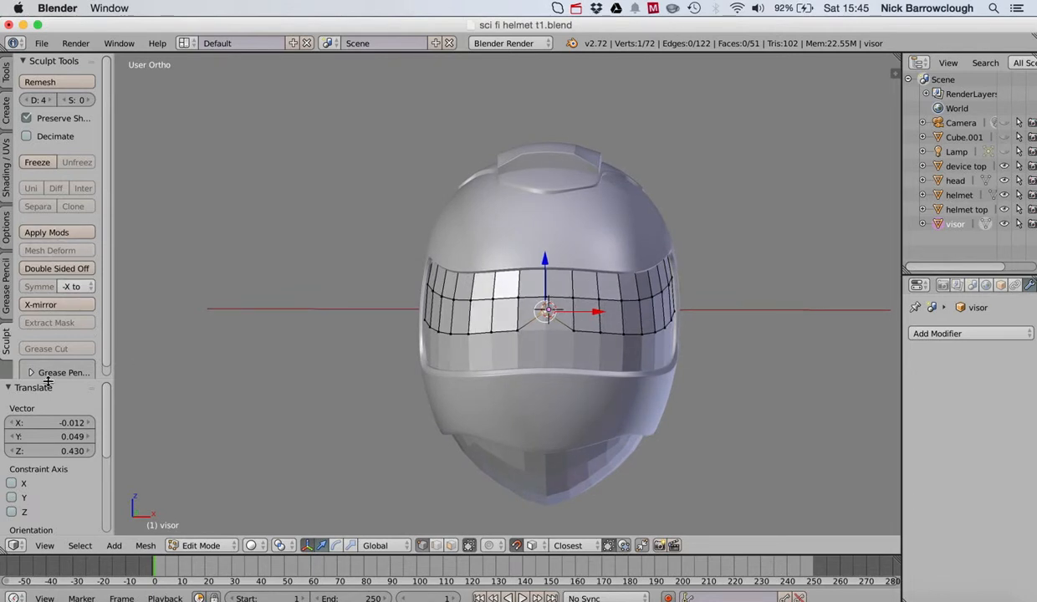
{"action": "left_click", "coordinate": [6, 78]}
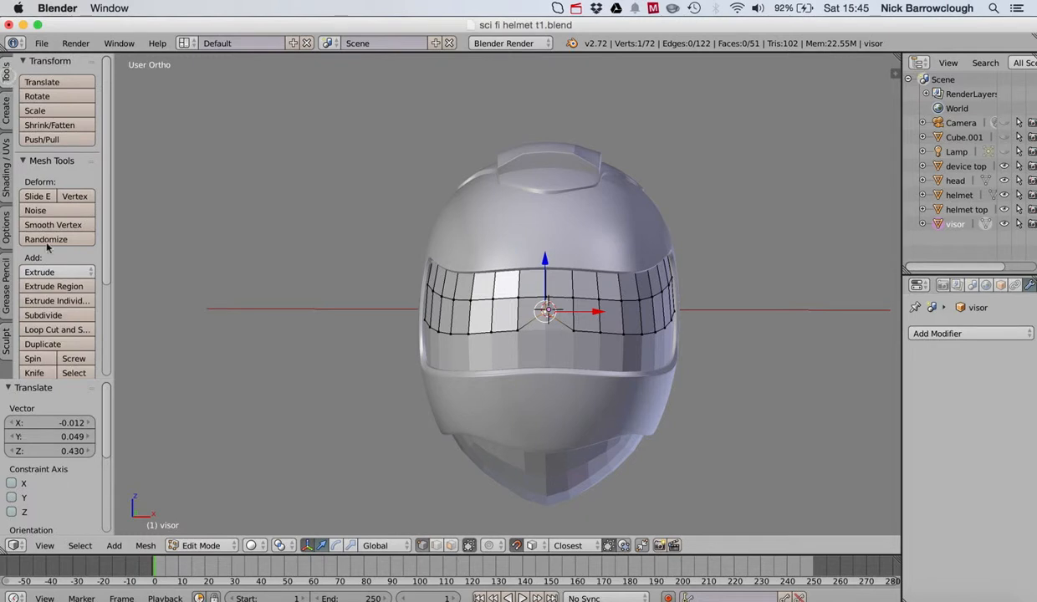
{"action": "left_click", "coordinate": [57, 331]}
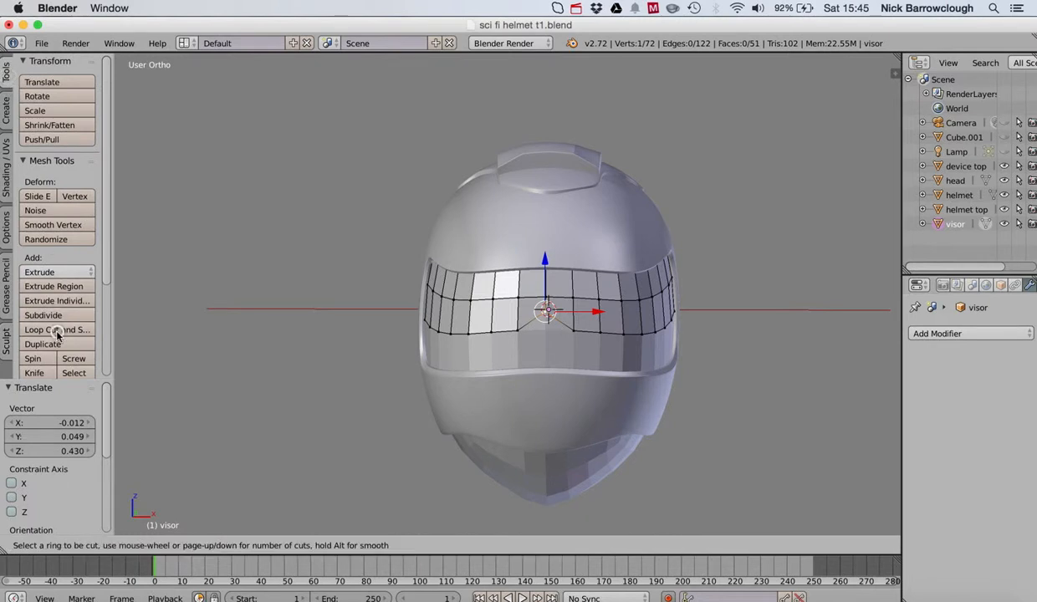
{"action": "left_click", "coordinate": [531, 317]}
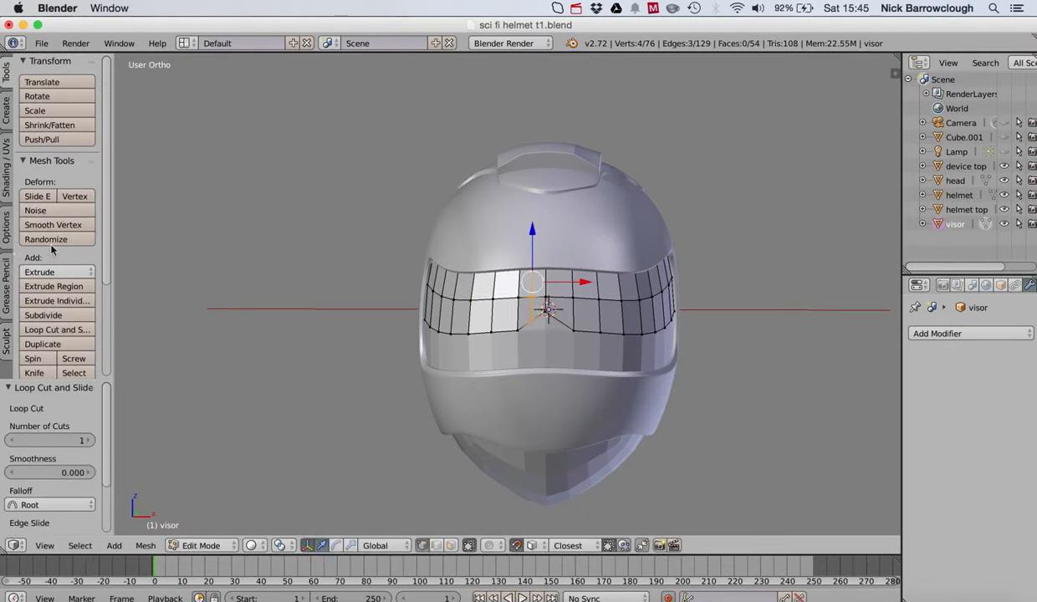
{"action": "left_click", "coordinate": [57, 329]}
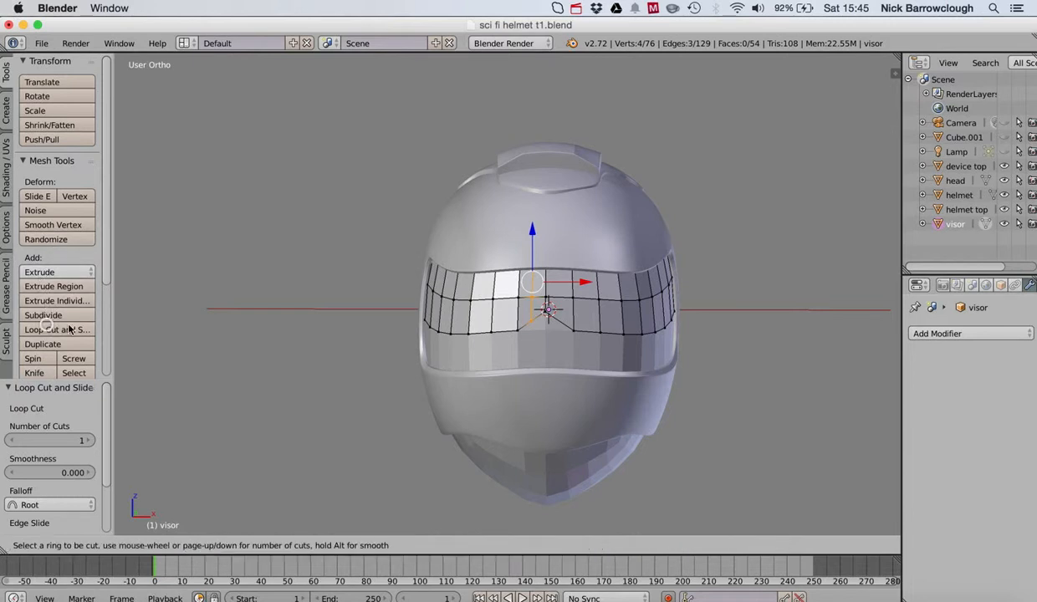
{"action": "left_click", "coordinate": [558, 322]}
{"action": "right_click", "coordinate": [556, 322]}
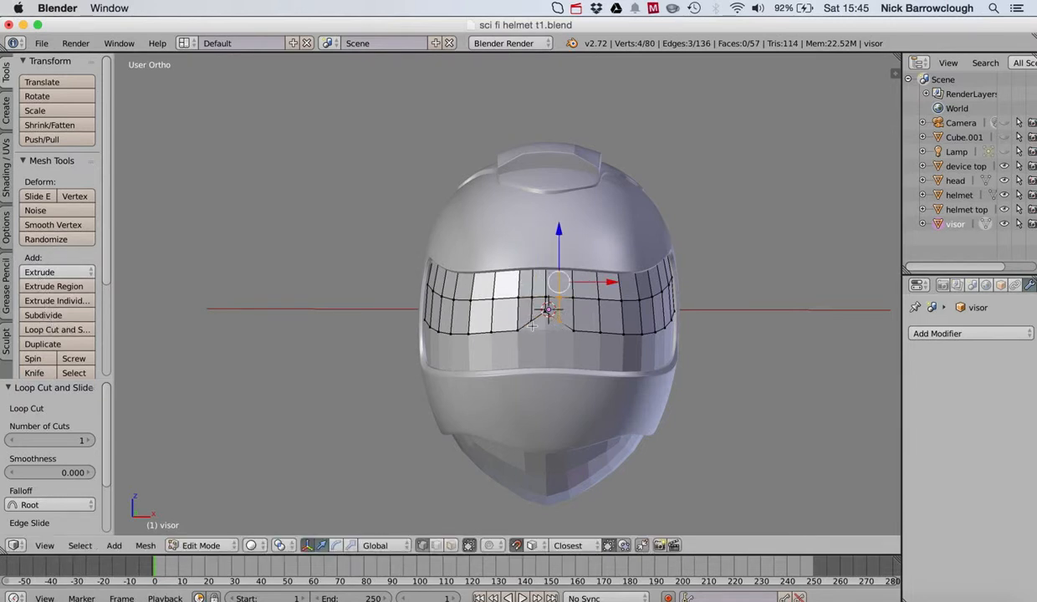
Select the two new lower-edge vertices beside the centre vertex and move them up the head surface by about Y 0.004, Z 0.040.
{"action": "right_click", "coordinate": [532, 322]}
{"action": "scroll", "coordinate": [566, 310], "scroll_direction": "up", "scroll_amount": 3}
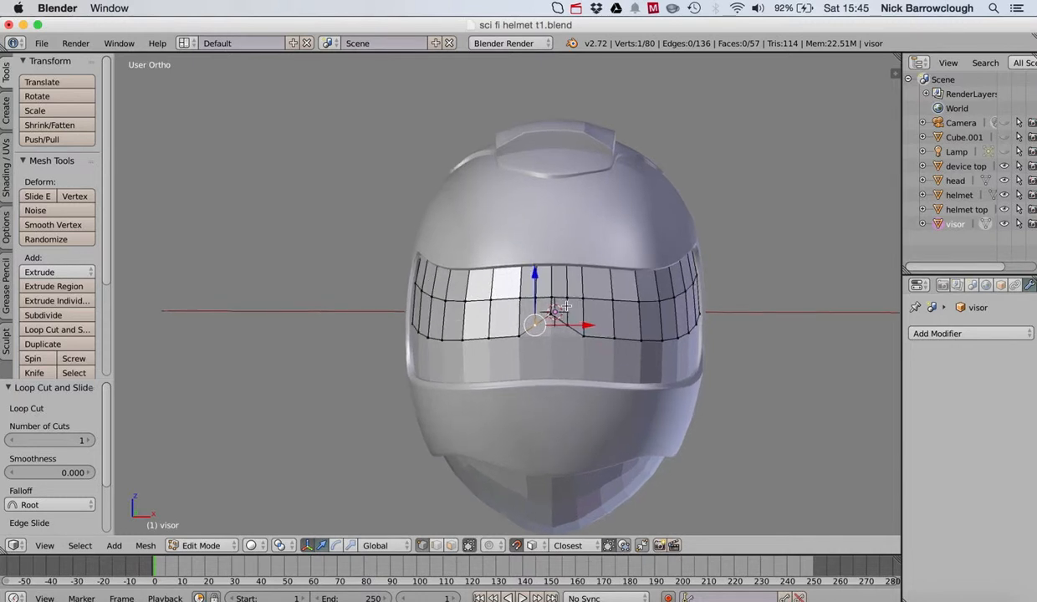
{"action": "scroll", "coordinate": [595, 338], "scroll_direction": "down", "scroll_amount": 2}
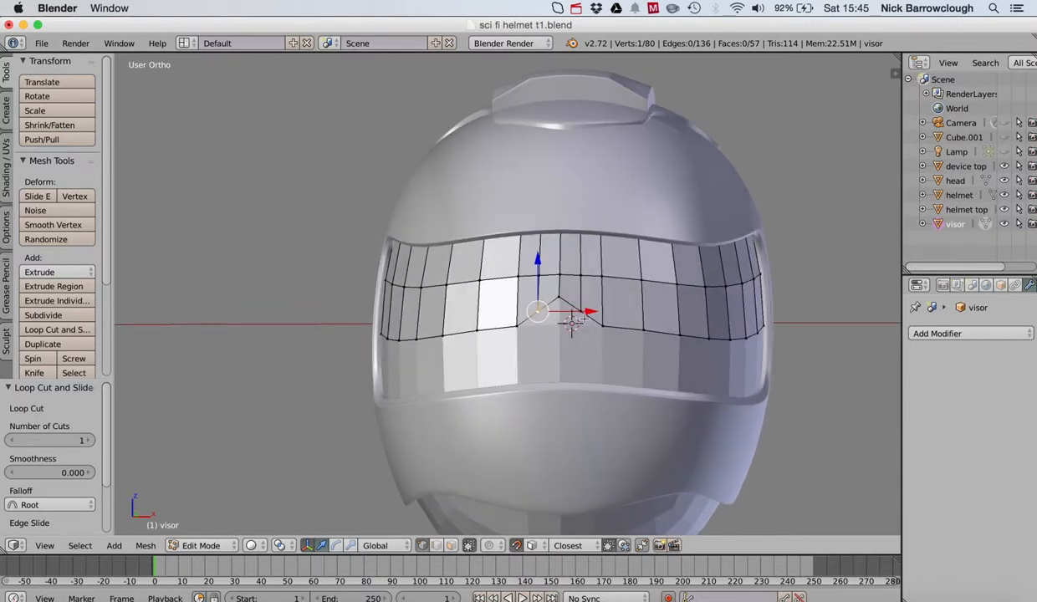
{"action": "left_click_drag", "start_coordinate": [578, 312], "coordinate": [582, 306], "text": "shift"}
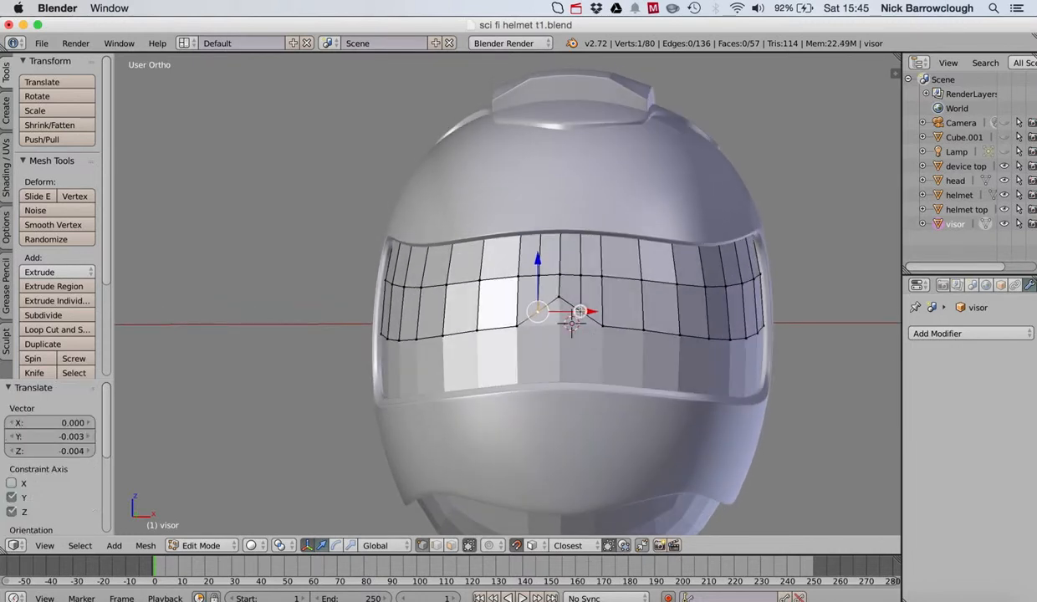
{"action": "right_click", "coordinate": [636, 325]}
{"action": "right_click", "coordinate": [581, 312]}
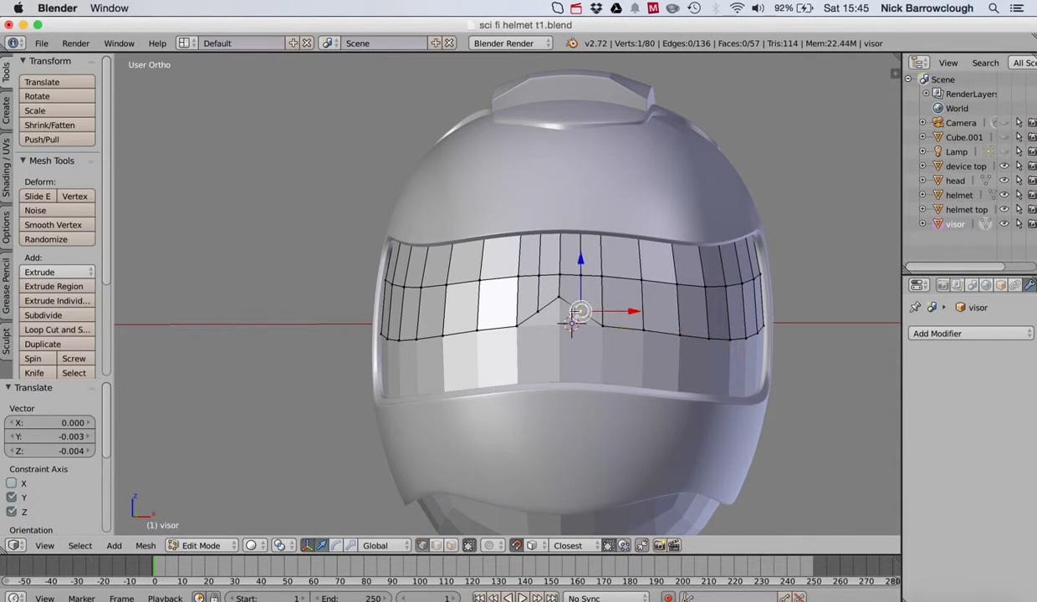
{"action": "right_click", "coordinate": [538, 311], "text": "shift"}
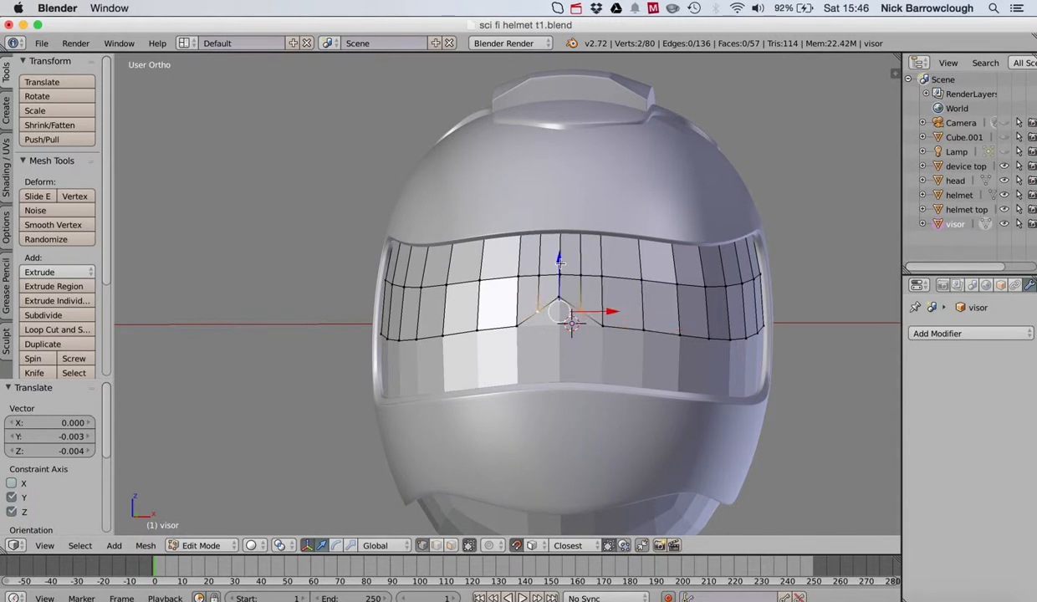
{"action": "left_click_drag", "start_coordinate": [560, 263], "coordinate": [559, 265]}
{"action": "key", "text": "super+z"}
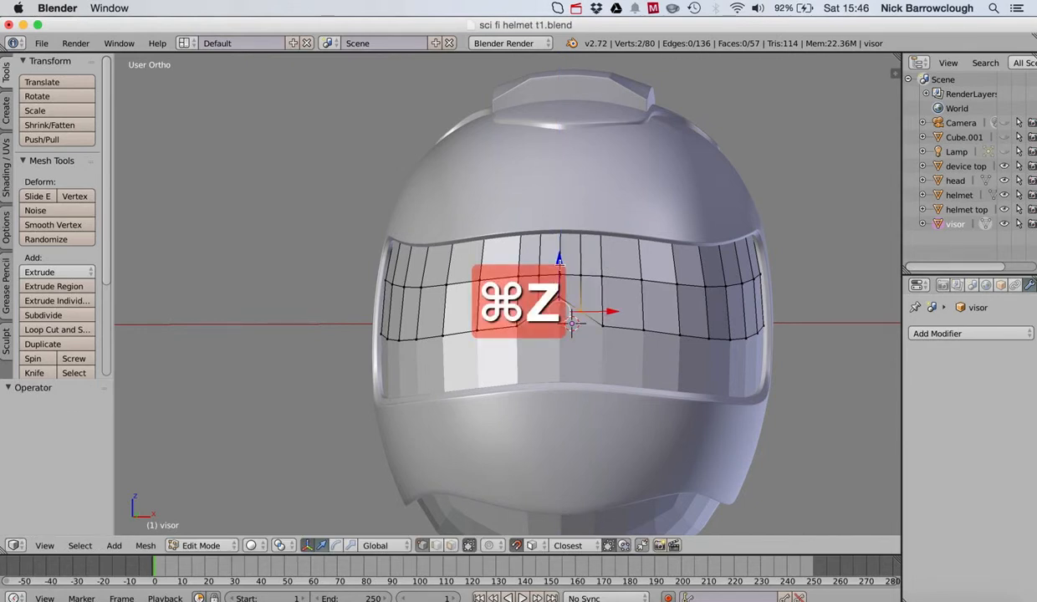
{"action": "key", "text": "g"}
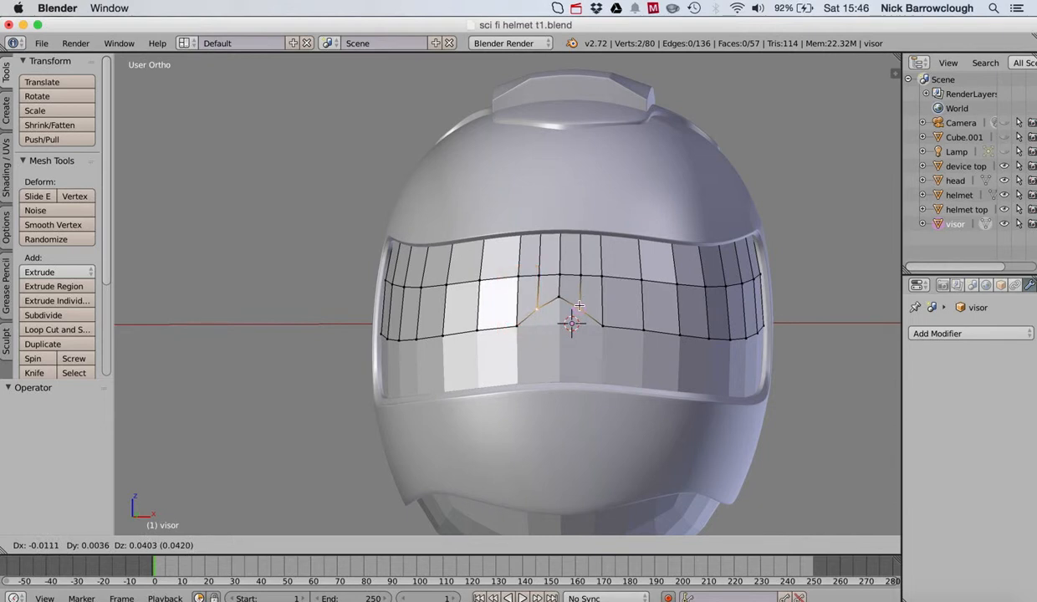
{"action": "left_click", "coordinate": [579, 305]}
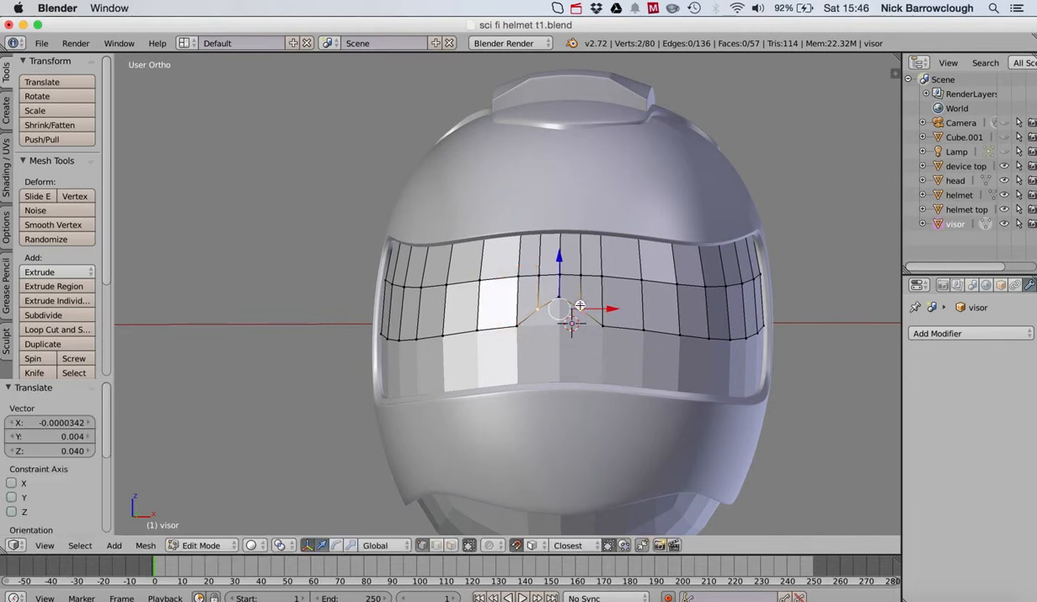
Move the two lower-edge vertices flanking the nose notch inward, one by about X 0.149 and the opposite one by about X -0.162.
{"action": "middle_click_drag", "start_coordinate": [579, 305], "coordinate": [591, 324]}
{"action": "right_click", "coordinate": [531, 350]}
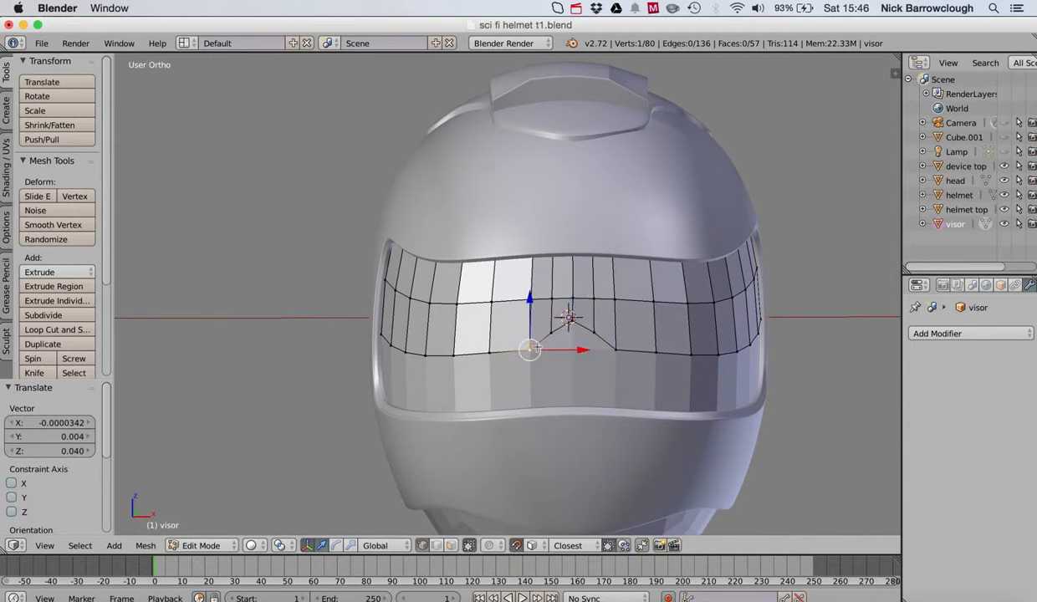
{"action": "key", "text": "g"}
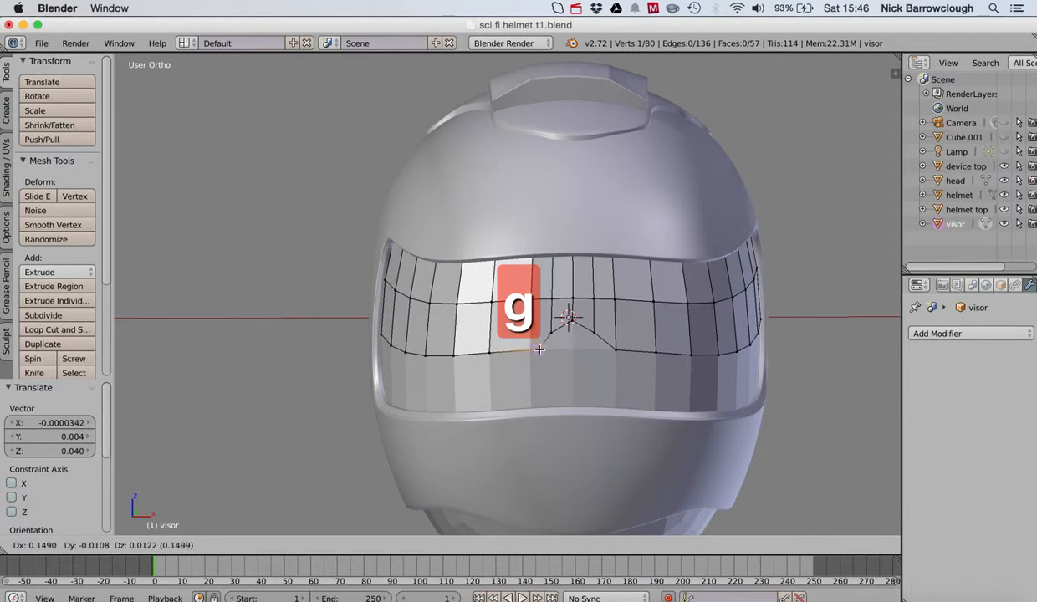
{"action": "left_click", "coordinate": [539, 350]}
{"action": "right_click", "coordinate": [616, 350]}
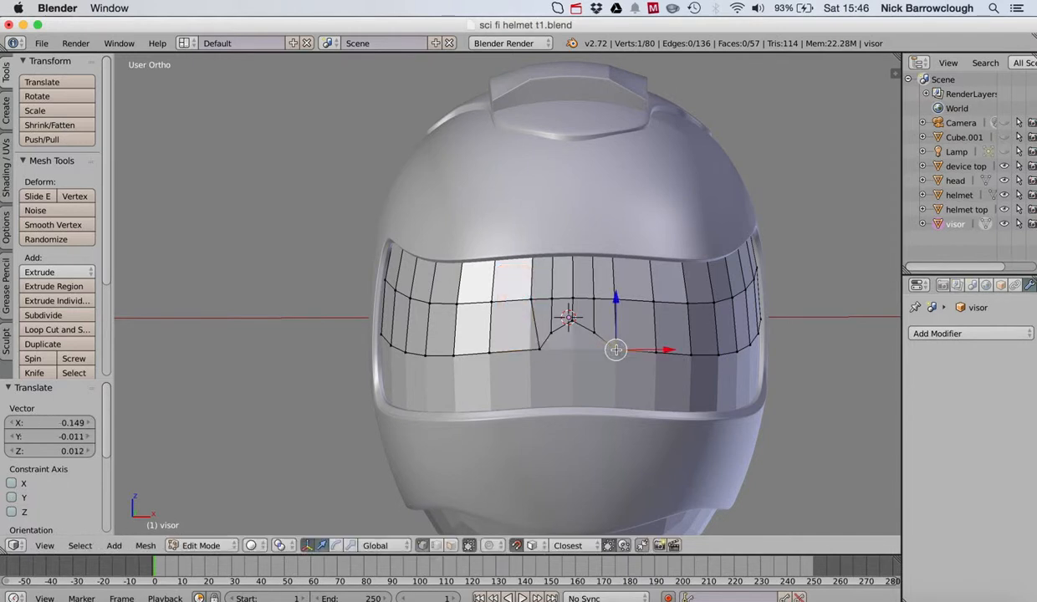
{"action": "key", "text": "g"}
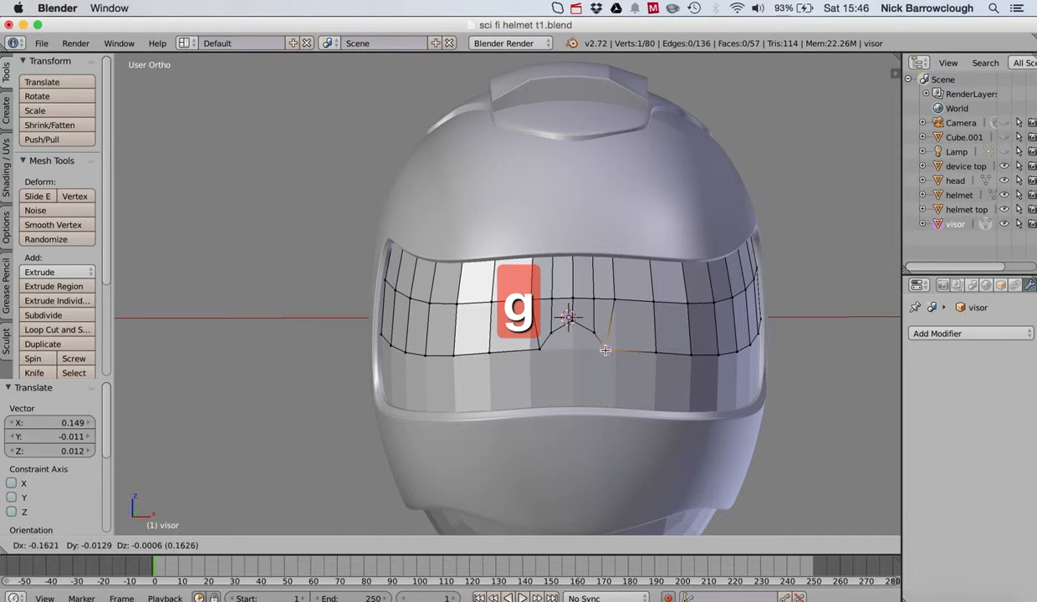
{"action": "left_click", "coordinate": [606, 350]}
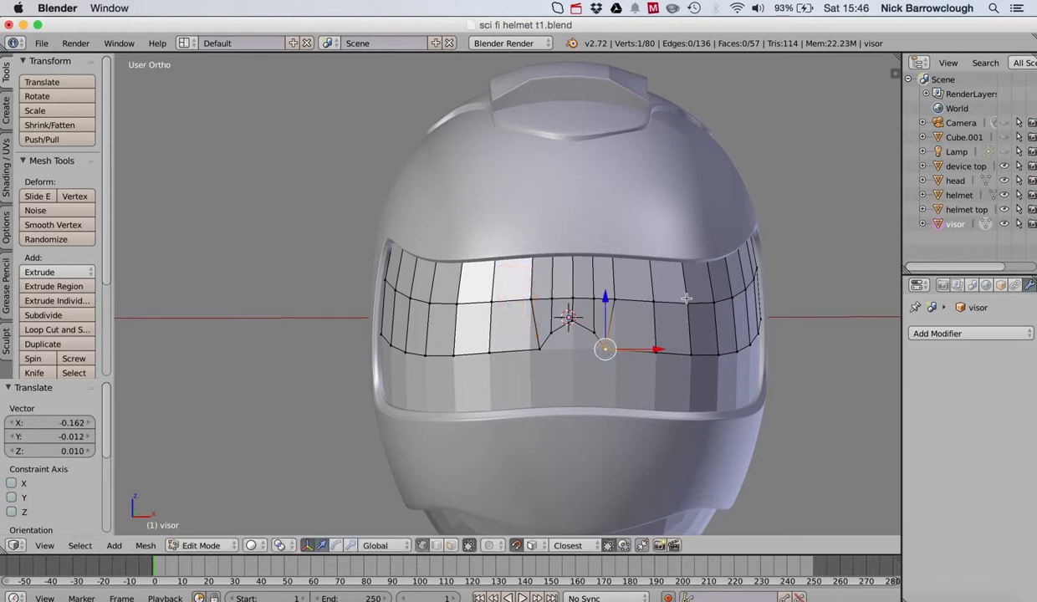
{"action": "right_click", "coordinate": [533, 298]}
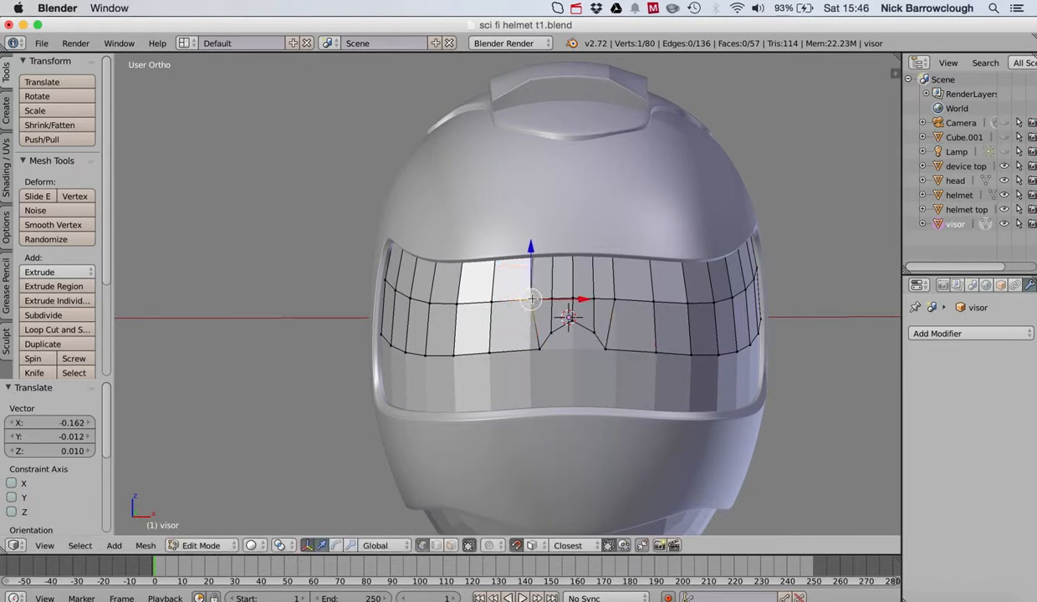
{"action": "key", "text": "g"}
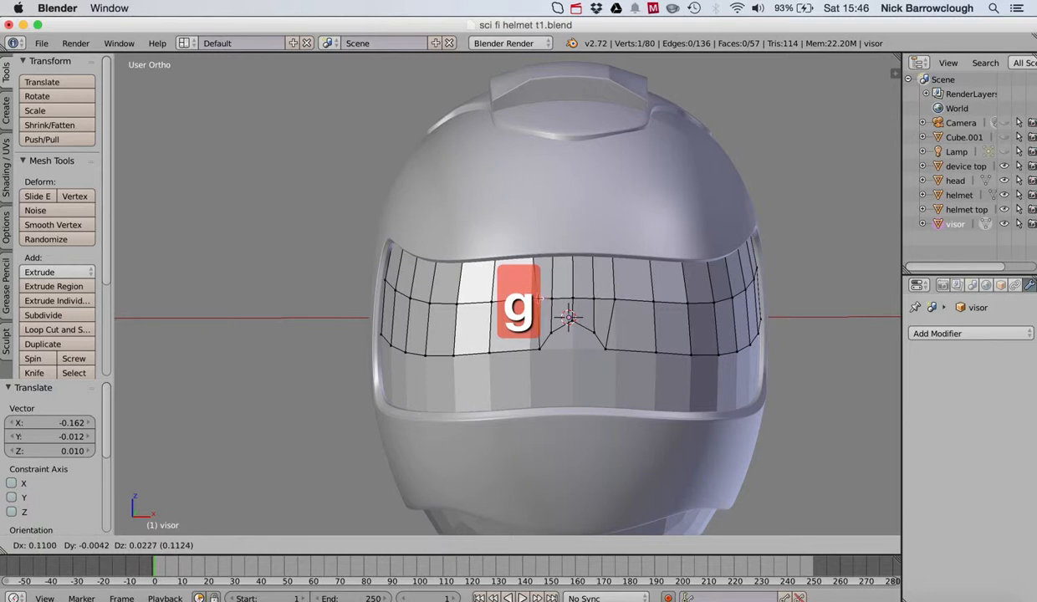
{"action": "right_click", "coordinate": [530, 299]}
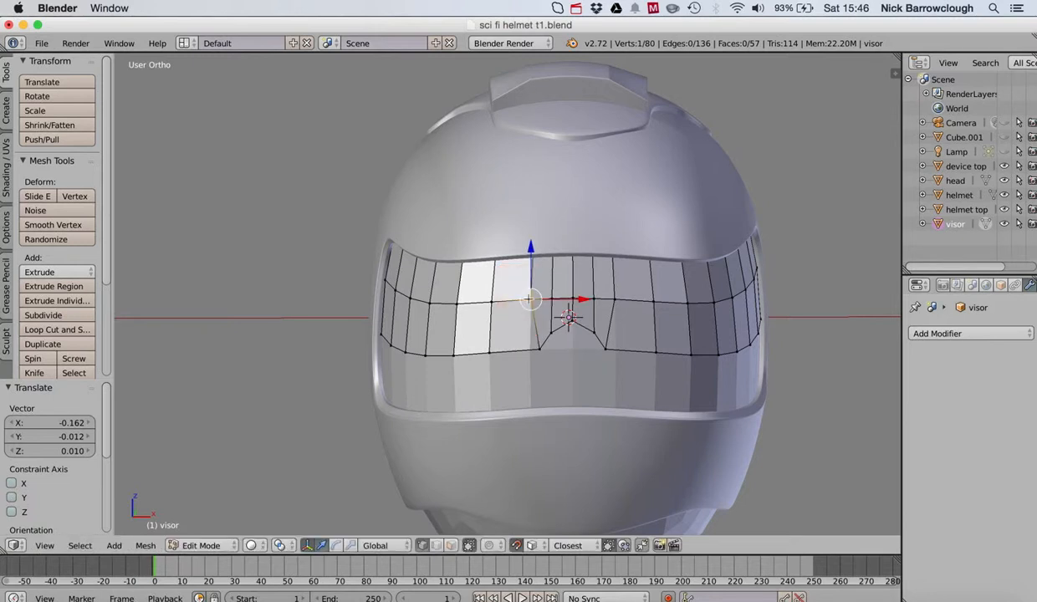
Add a Subdivision Surface modifier to the visor and set its View subdivisions to 2.
{"action": "scroll", "coordinate": [668, 311], "scroll_direction": "down", "scroll_amount": 1}
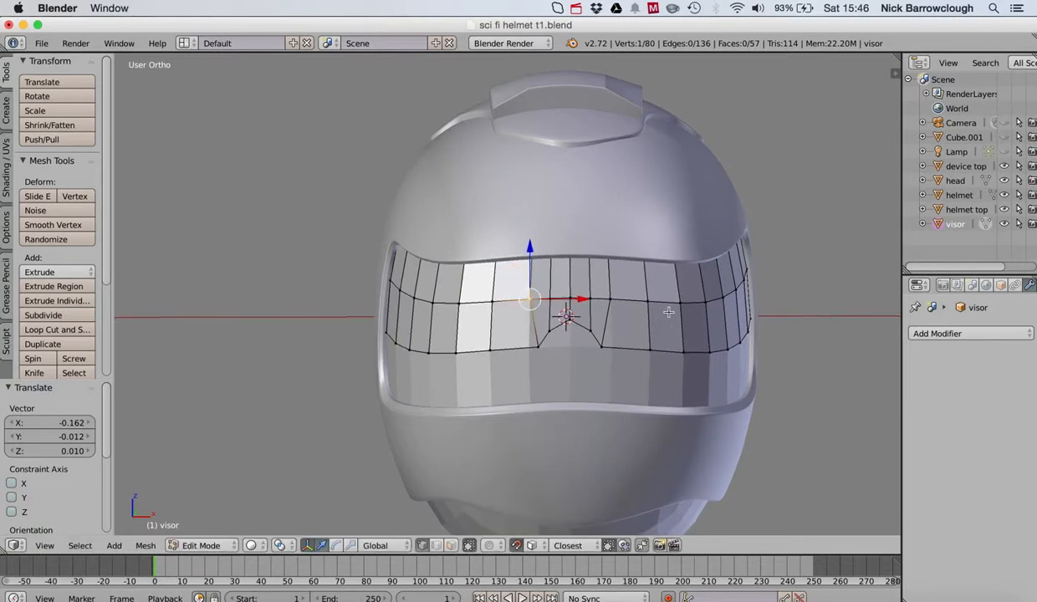
{"action": "left_click", "coordinate": [943, 334]}
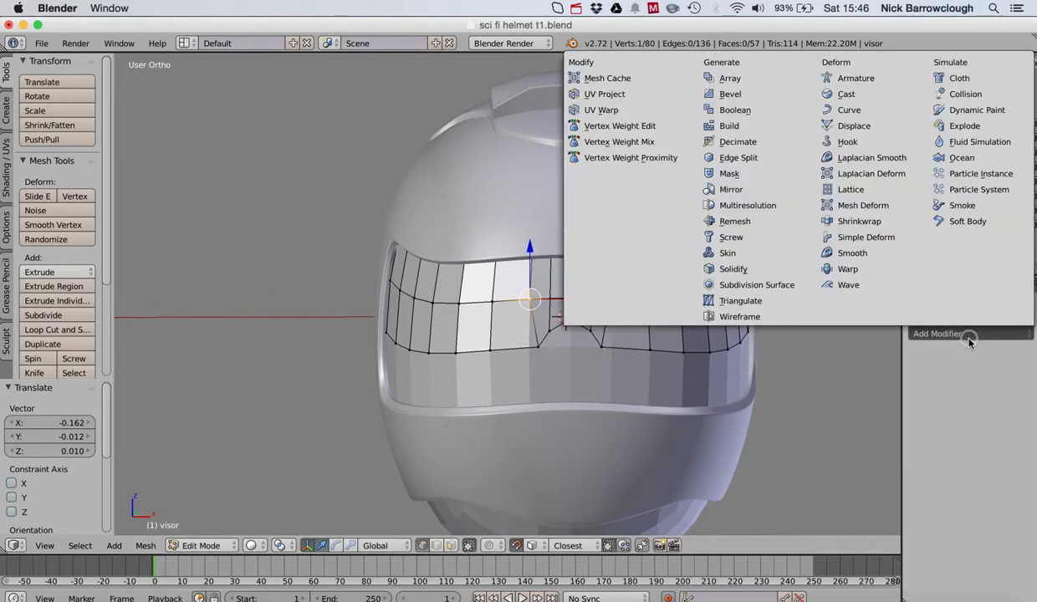
{"action": "left_click", "coordinate": [750, 284]}
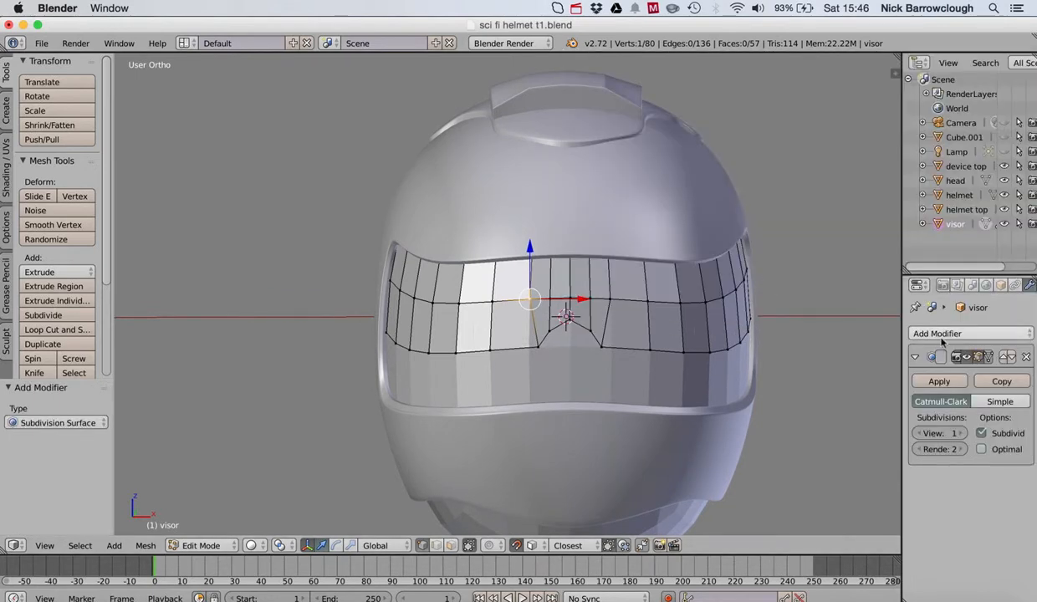
{"action": "left_click", "coordinate": [961, 433]}
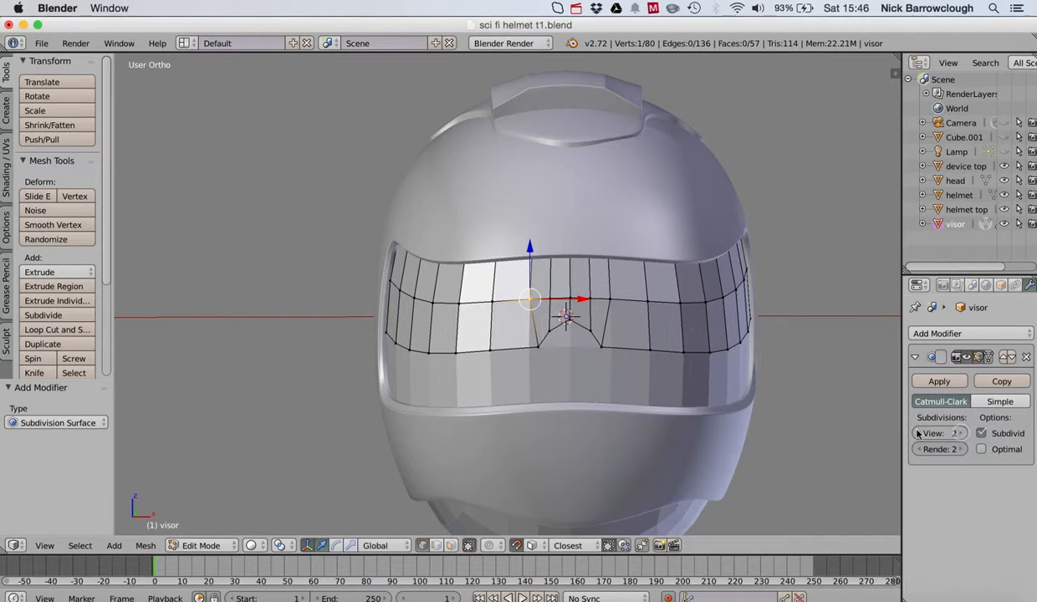
Switch the visor to Object Mode and hide the head mesh inside the helmet.
{"action": "left_click", "coordinate": [214, 546]}
{"action": "left_click", "coordinate": [204, 526]}
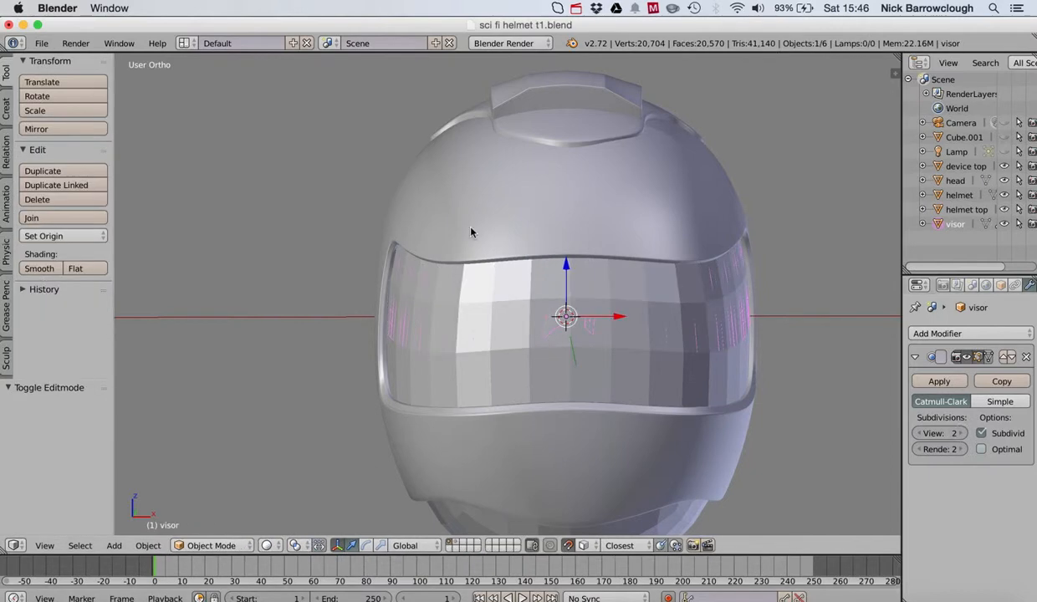
{"action": "middle_click_drag", "start_coordinate": [455, 219], "coordinate": [520, 221]}
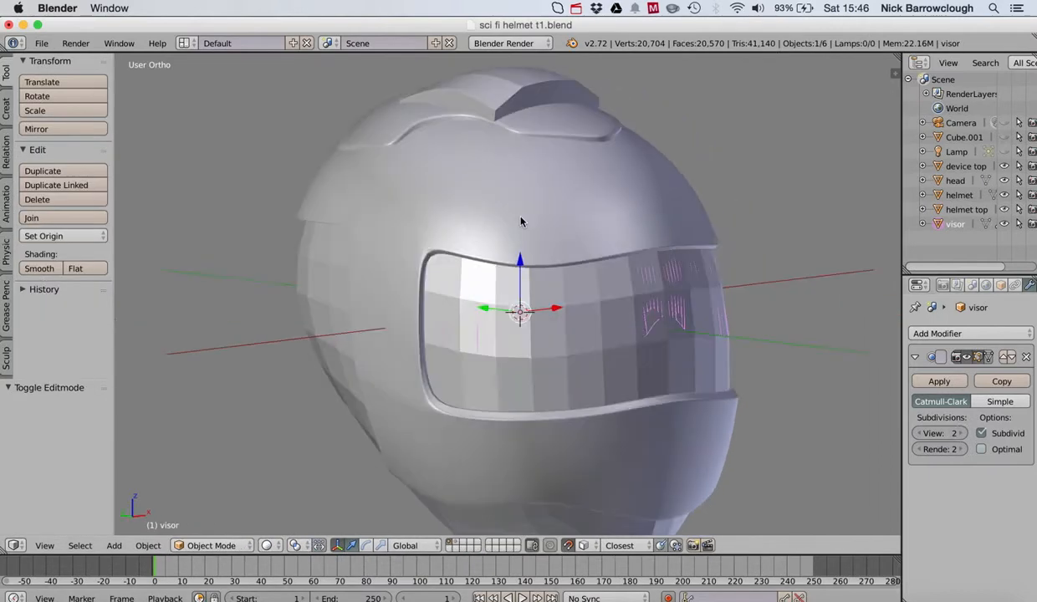
{"action": "left_click", "coordinate": [1005, 181]}
{"action": "middle_click_drag", "start_coordinate": [588, 297], "coordinate": [608, 313]}
Set the visor modifier's View subdivisions to 1 and apply smooth shading to the visor.
{"action": "left_click", "coordinate": [920, 434]}
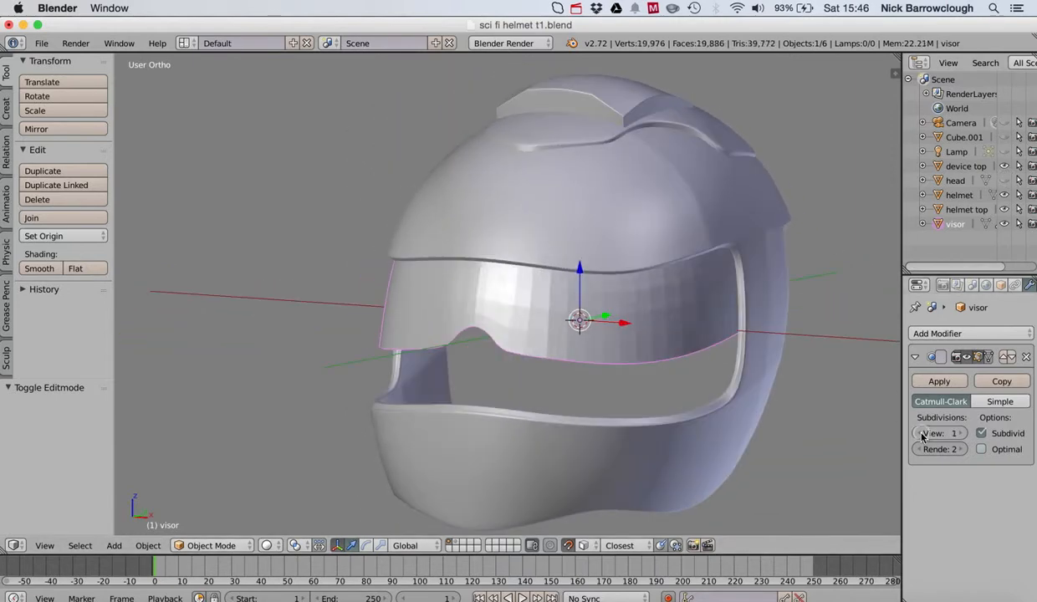
{"action": "mouse_move", "coordinate": [508, 278]}
{"action": "middle_mouse_down"}
{"action": "mouse_move", "coordinate": [526, 281]}
{"action": "mouse_move", "coordinate": [510, 269]}
{"action": "middle_mouse_up"}
{"action": "left_click", "coordinate": [52, 269]}
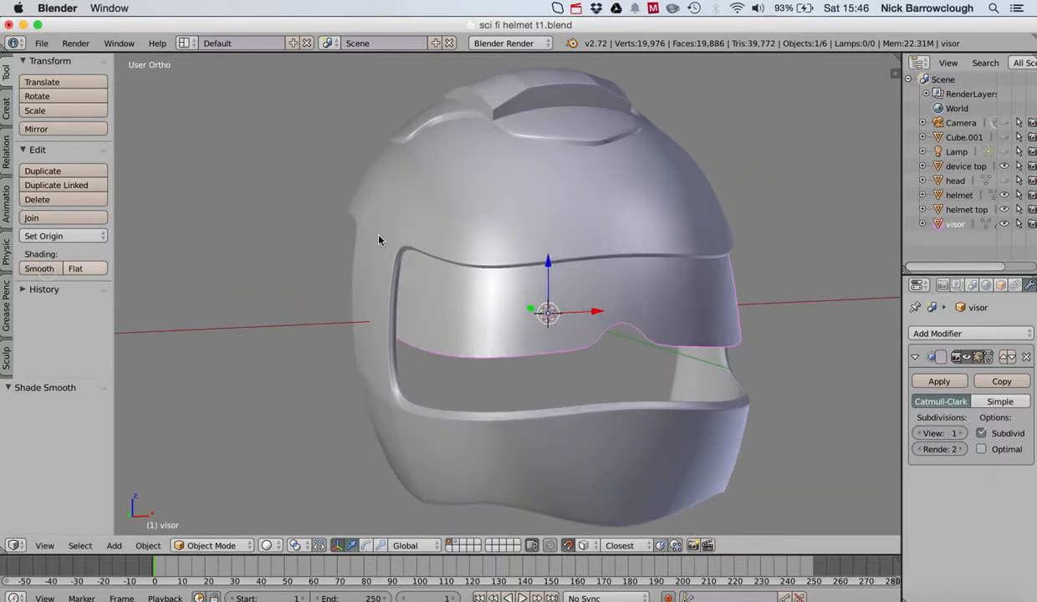
Examine how the smoothed visor fits the helmet from the back, side, inside and below.
{"action": "middle_click_drag", "start_coordinate": [368, 228], "coordinate": [542, 206]}
{"action": "scroll", "coordinate": [543, 206], "scroll_direction": "right", "scroll_amount": 10}
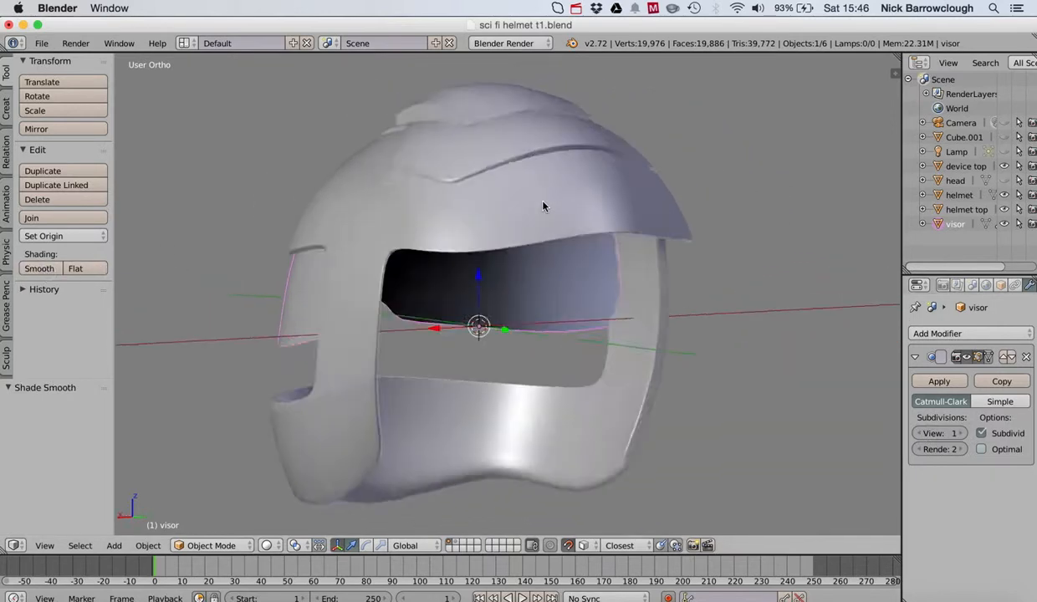
{"action": "scroll", "coordinate": [542, 206], "scroll_direction": "right", "scroll_amount": 10}
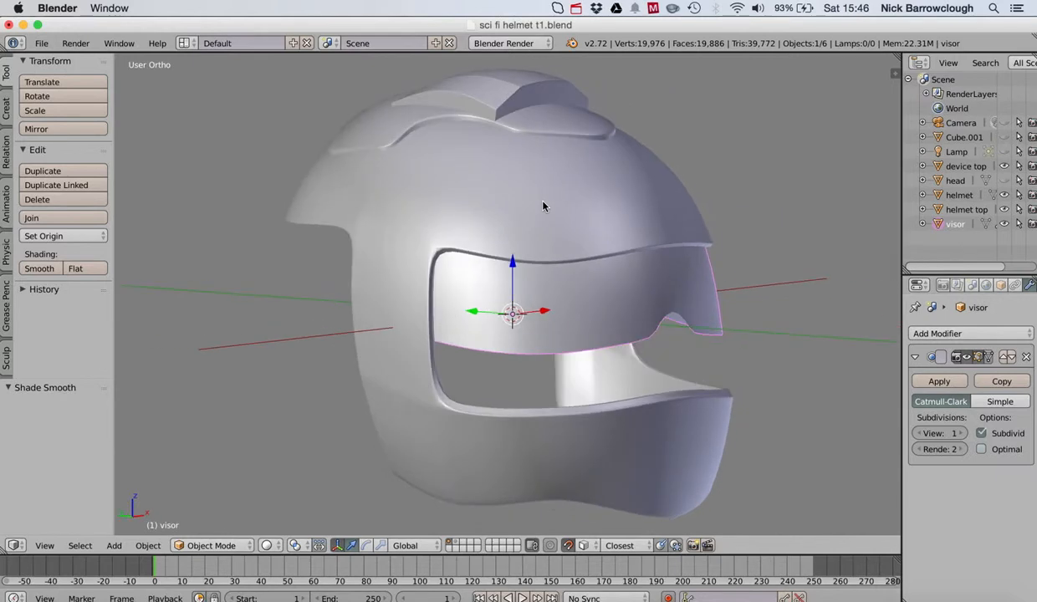
{"action": "scroll", "coordinate": [543, 206], "scroll_direction": "right", "scroll_amount": 10}
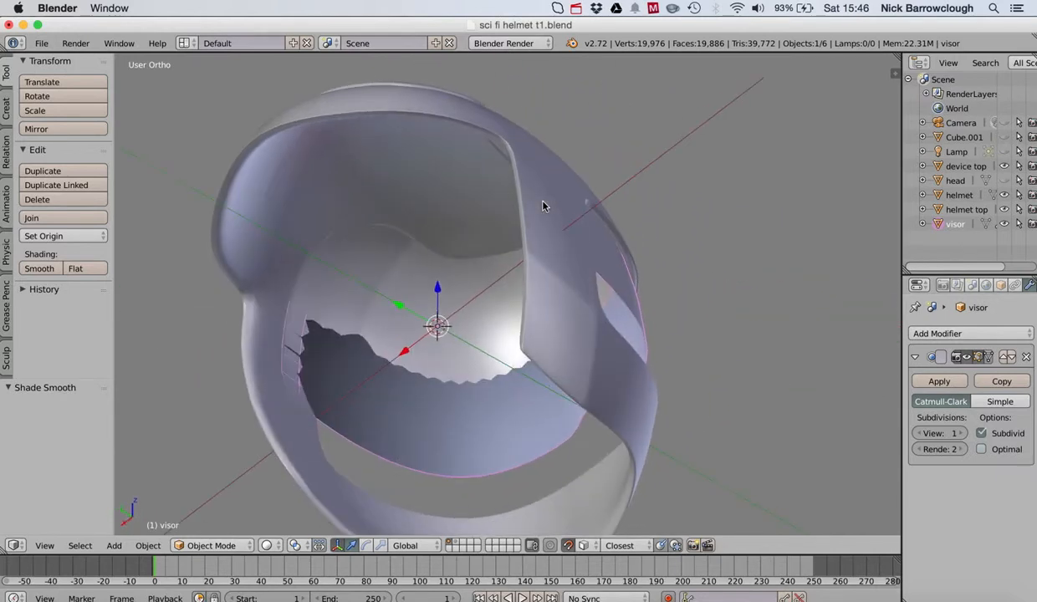
{"action": "scroll", "coordinate": [543, 205], "scroll_direction": "right", "scroll_amount": 10}
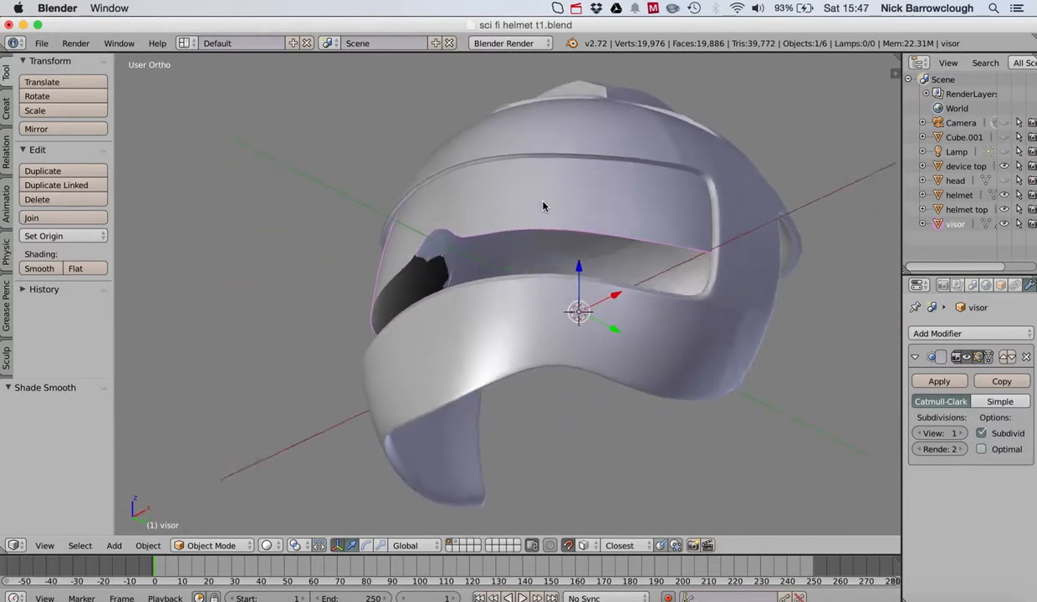
Put the visor into Edit Mode with face selection and select all of its faces.
{"action": "scroll", "coordinate": [543, 206], "scroll_direction": "right", "scroll_amount": 10}
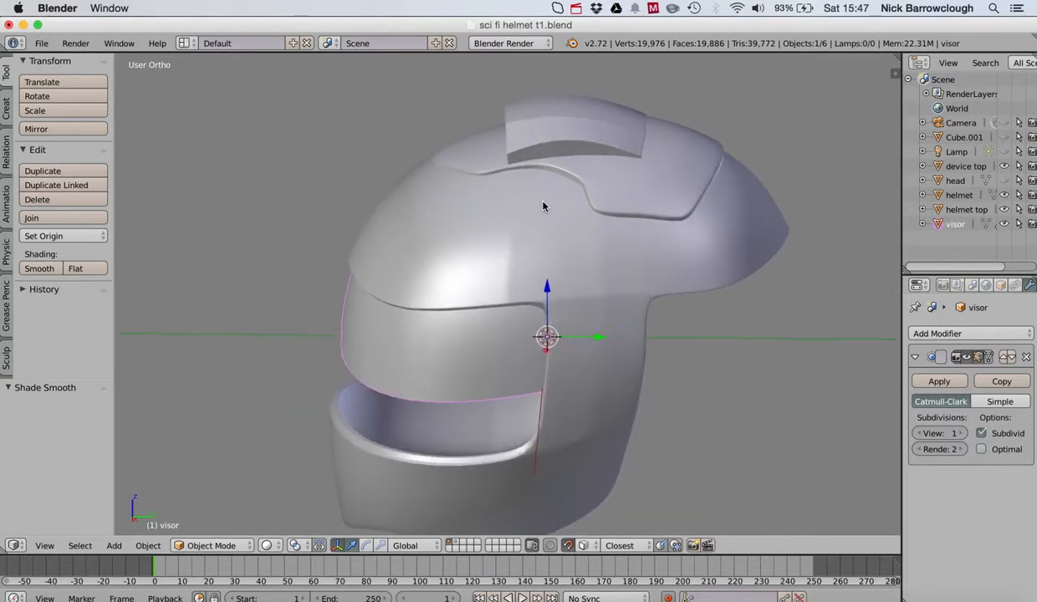
{"action": "scroll", "coordinate": [542, 206], "scroll_direction": "right", "scroll_amount": 10}
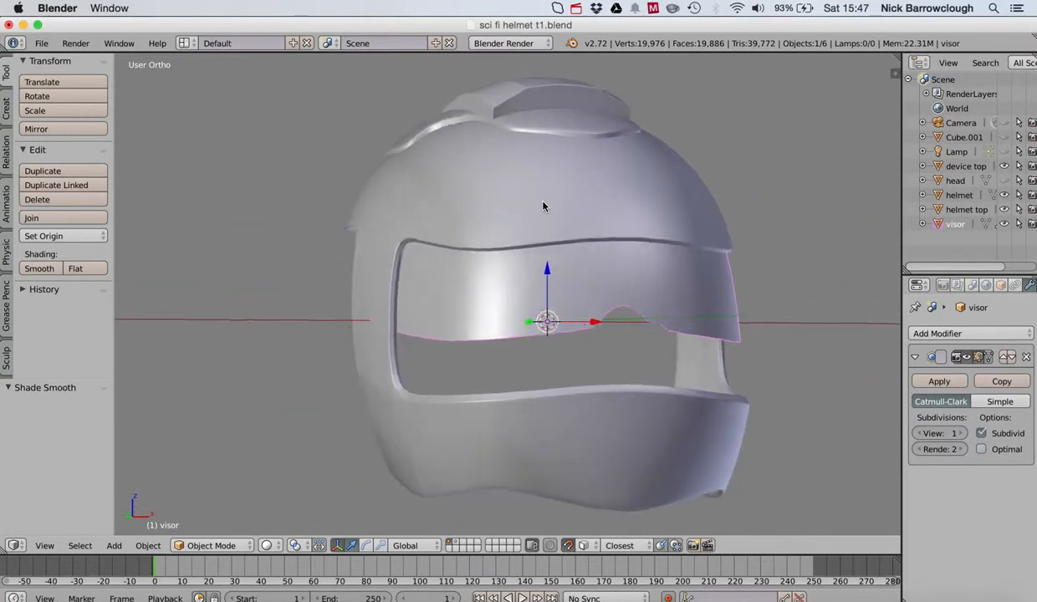
{"action": "left_click", "coordinate": [214, 545]}
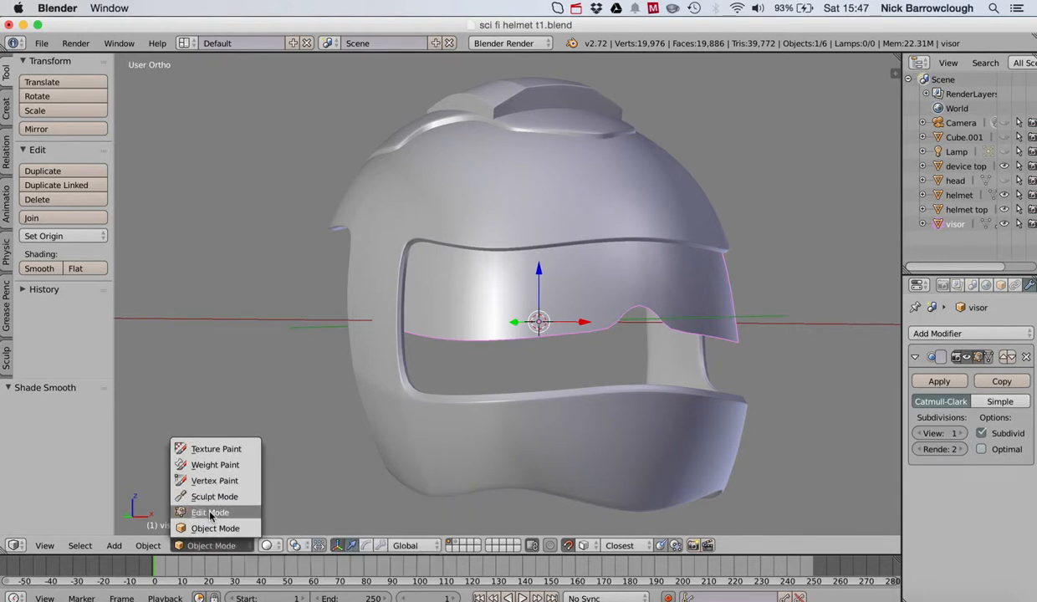
{"action": "left_click", "coordinate": [209, 512]}
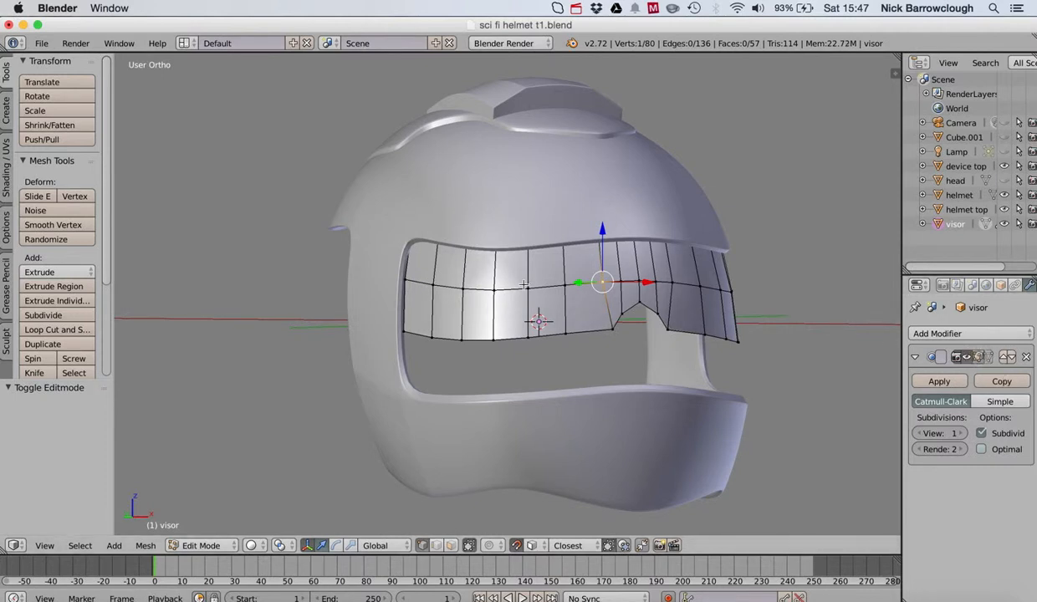
{"action": "left_click", "coordinate": [451, 545]}
{"action": "key", "text": "a"}
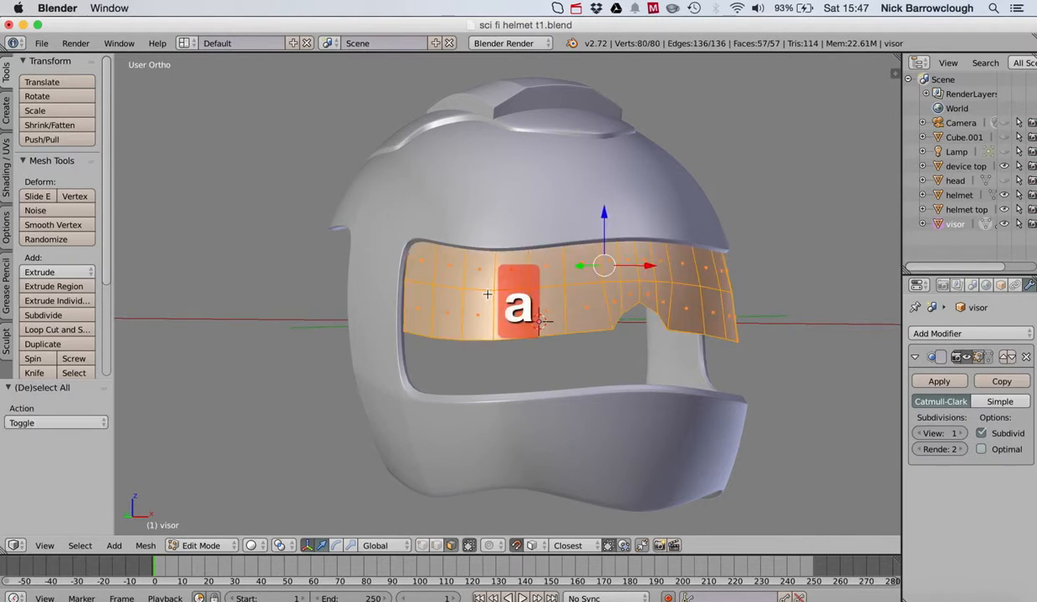
Try to thicken the visor by extruding all its faces about 0.053 along their normal, and undo the attempt.
{"action": "key", "text": "e"}
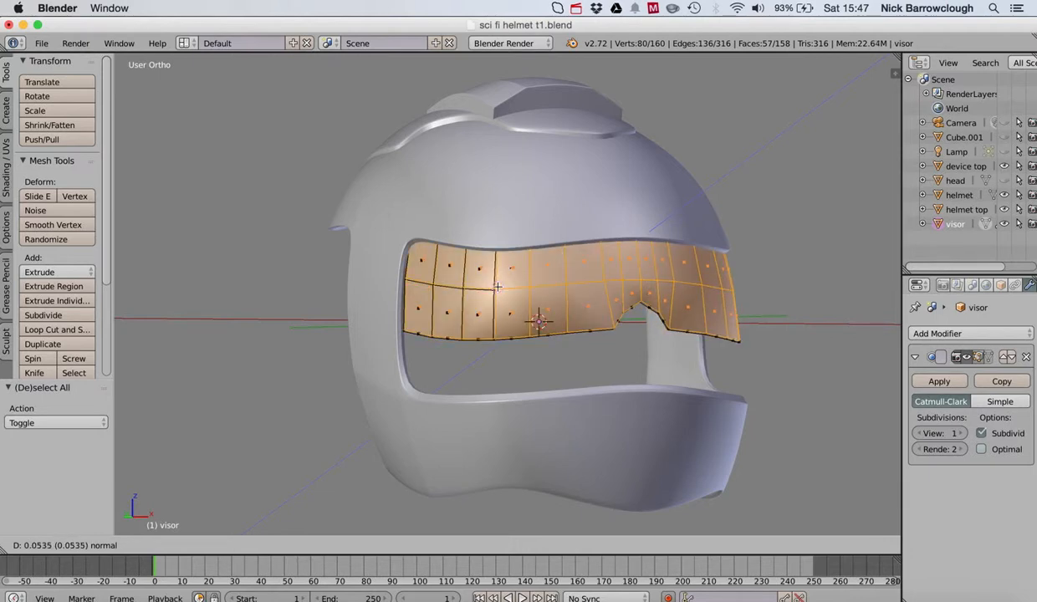
{"action": "left_click", "coordinate": [498, 287]}
{"action": "scroll", "coordinate": [498, 287], "scroll_direction": "up", "scroll_amount": 4}
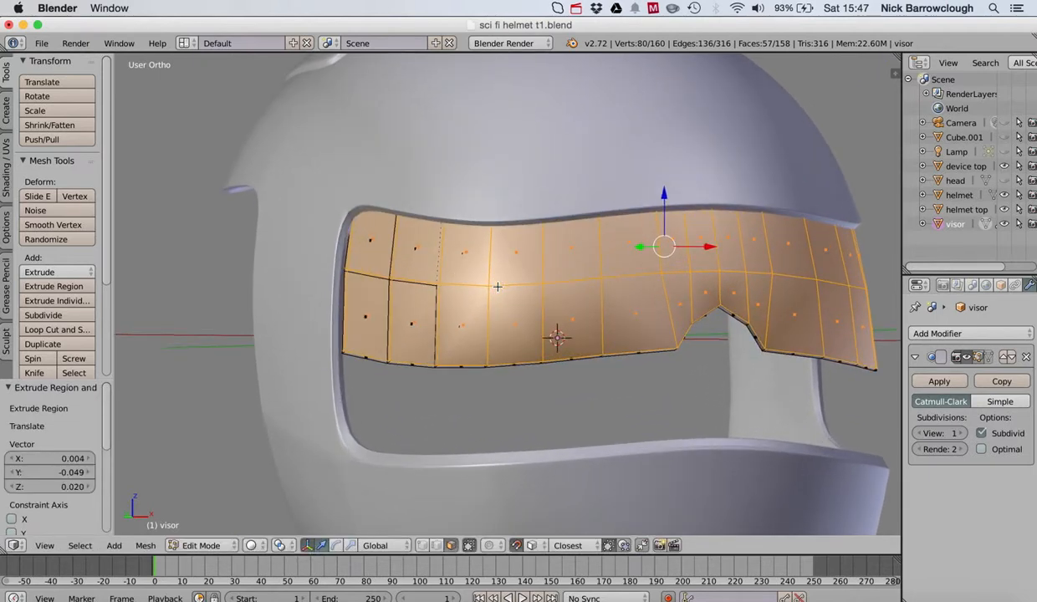
{"action": "scroll", "coordinate": [498, 287], "scroll_direction": "left", "scroll_amount": 3}
{"action": "middle_click_drag", "start_coordinate": [497, 287], "coordinate": [497, 286]}
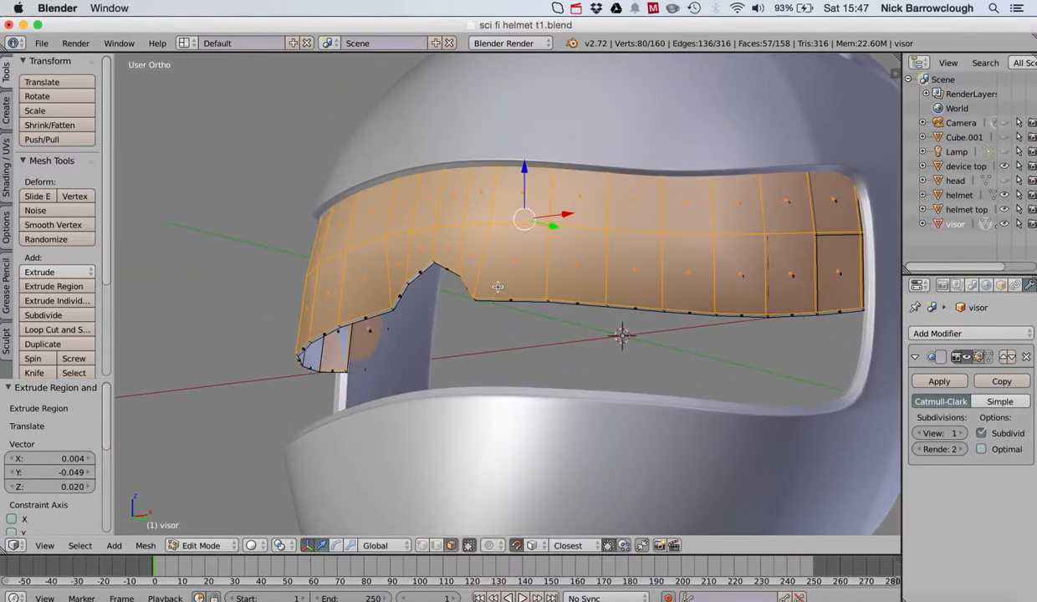
{"action": "key", "text": "super+z"}
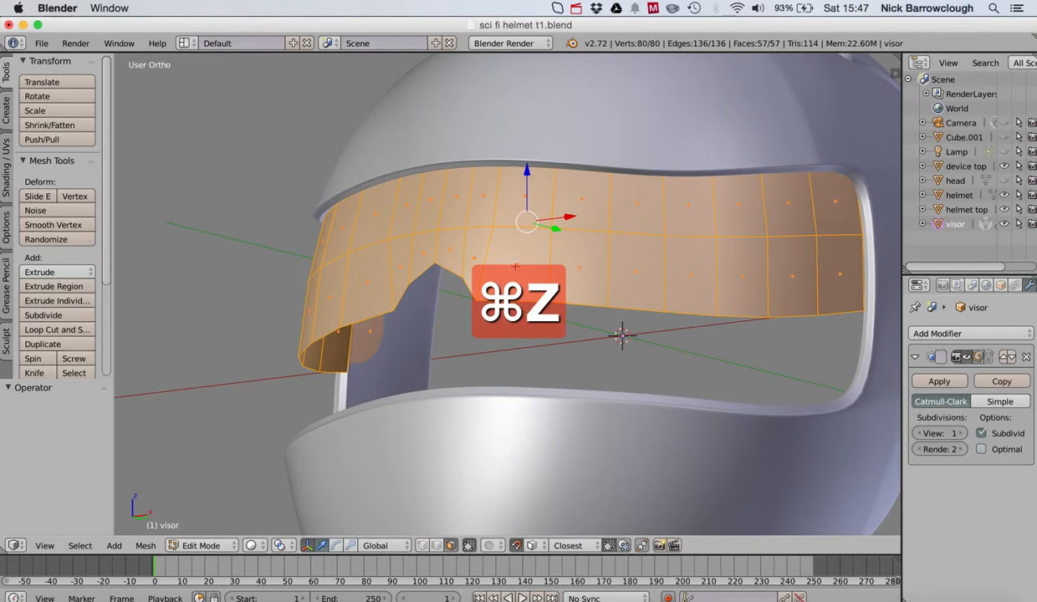
{"action": "key", "text": "s"}
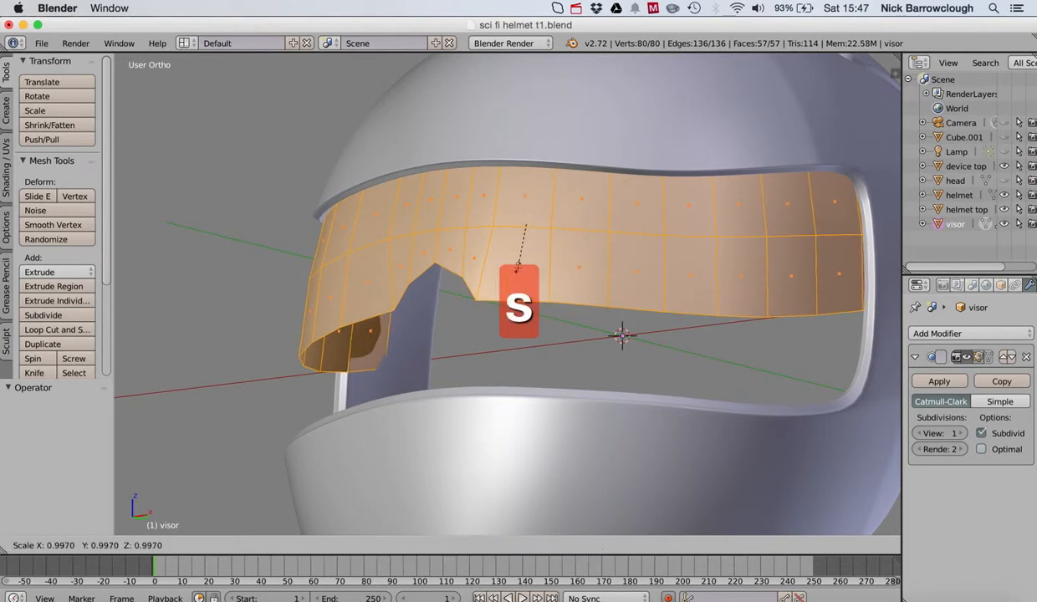
{"action": "right_click", "coordinate": [517, 268]}
{"action": "key", "text": "super+z"}
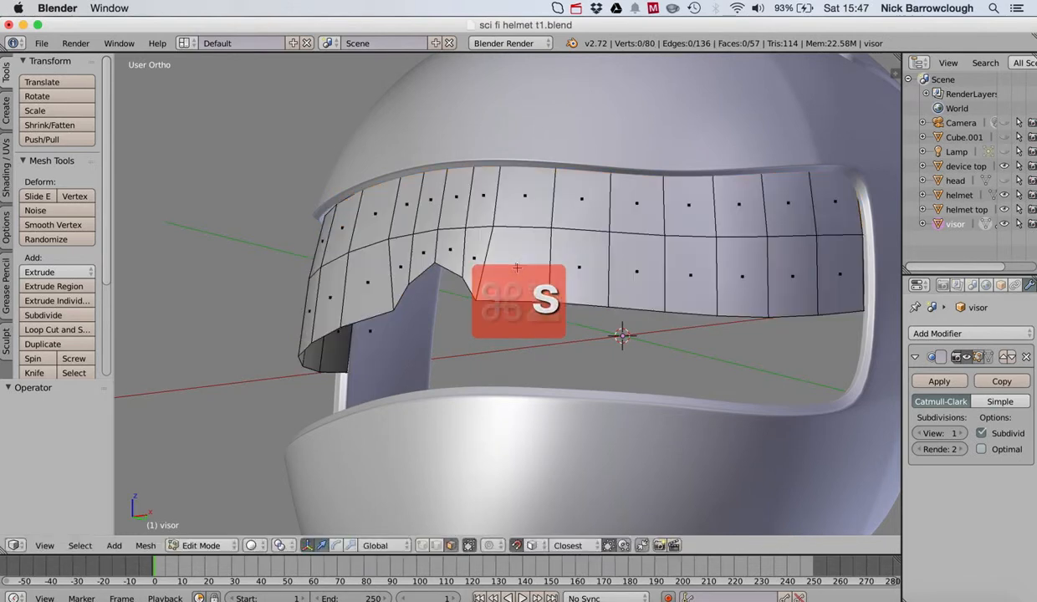
Reselect all visor faces, try extruding them slightly and scaling the result, and undo the extrusion.
{"action": "key", "text": "a"}
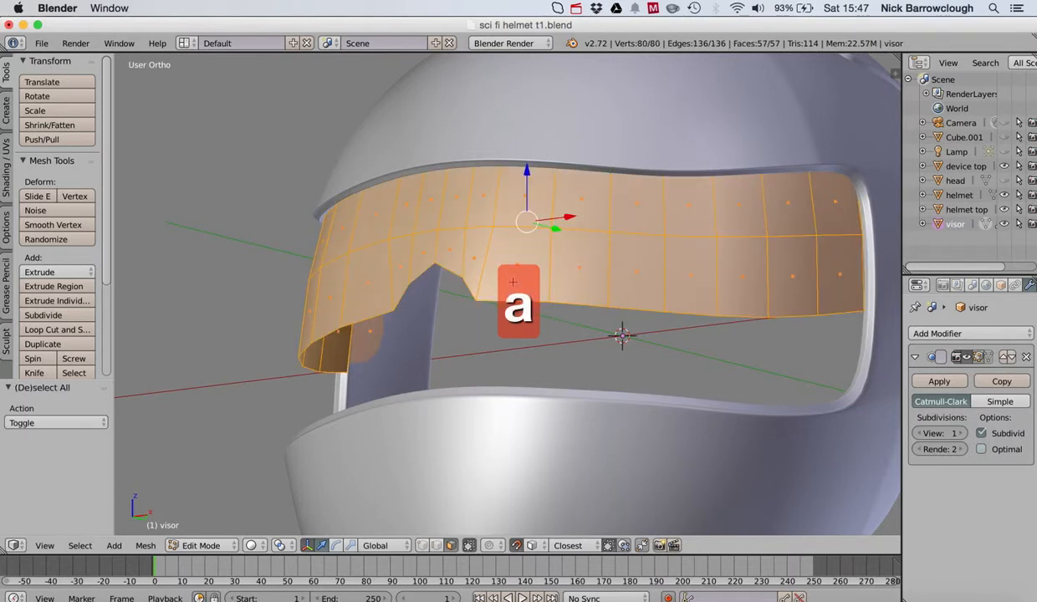
{"action": "key", "text": "e"}
{"action": "left_click", "coordinate": [513, 282]}
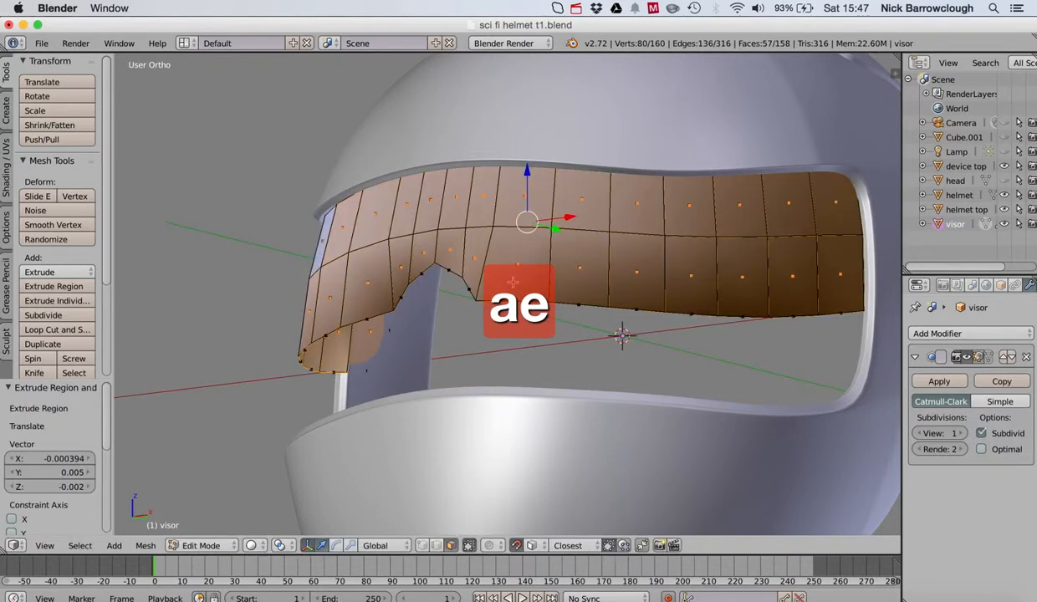
{"action": "key", "text": "s"}
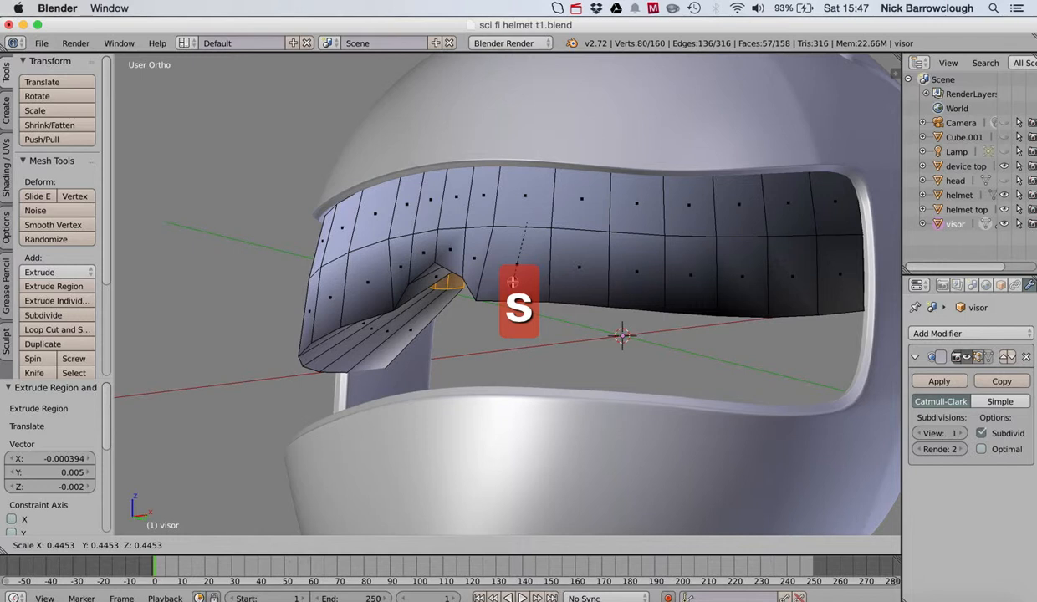
{"action": "right_click", "coordinate": [513, 282]}
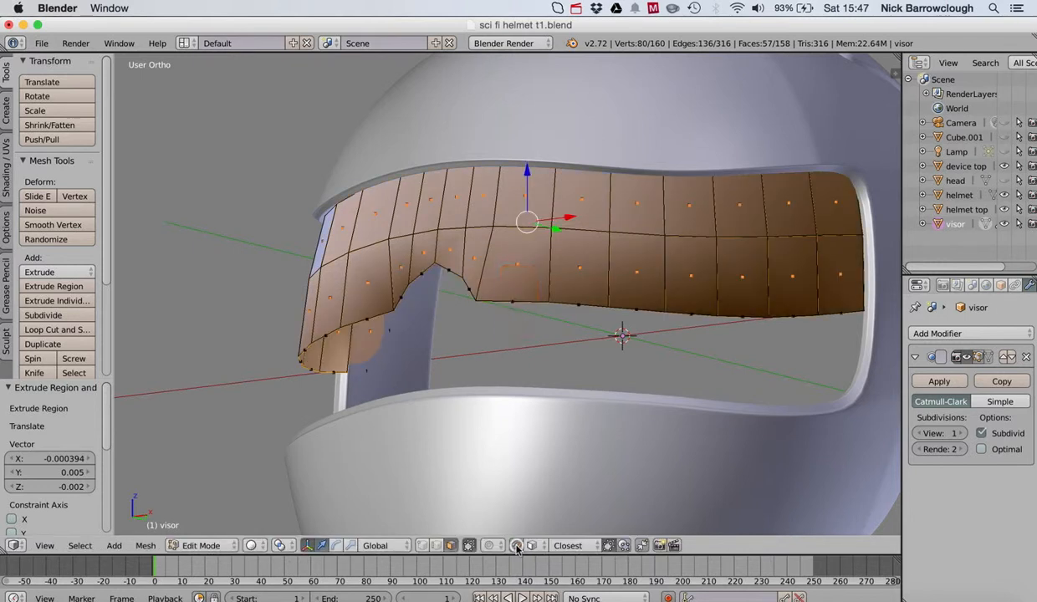
{"action": "key", "text": "super+z"}
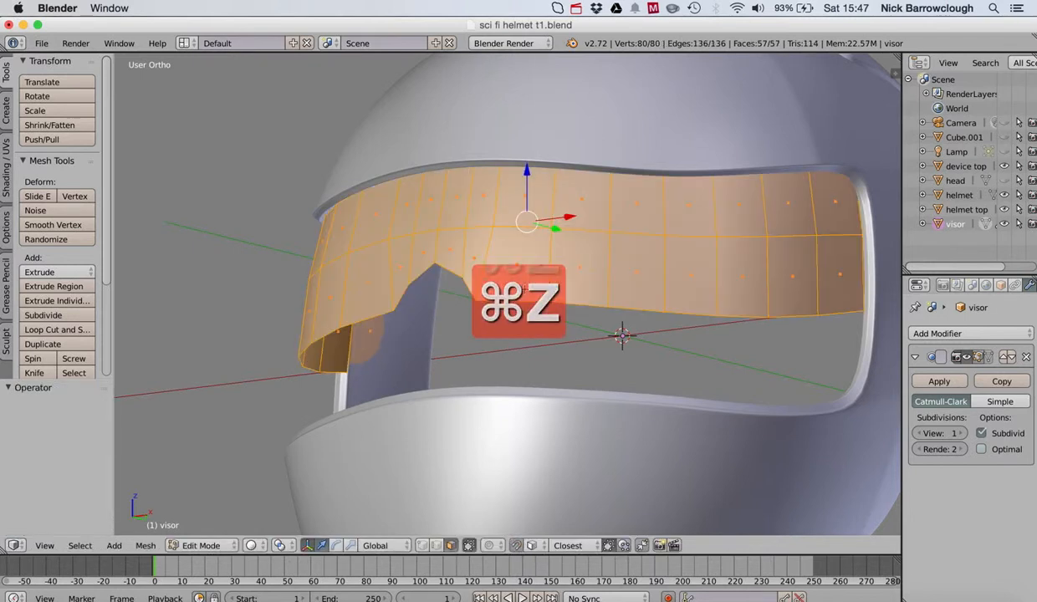
{"action": "key", "text": "super+z"}
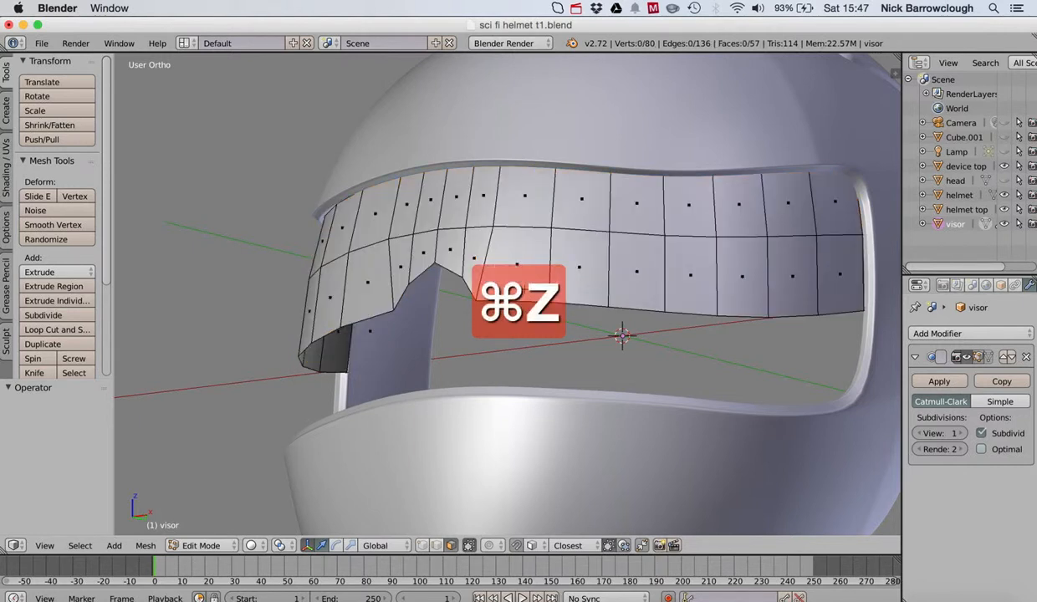
With snapping off, extrude all visor faces in place and scale them by about 1.016 to give the visor thickness.
{"action": "key", "text": "a"}
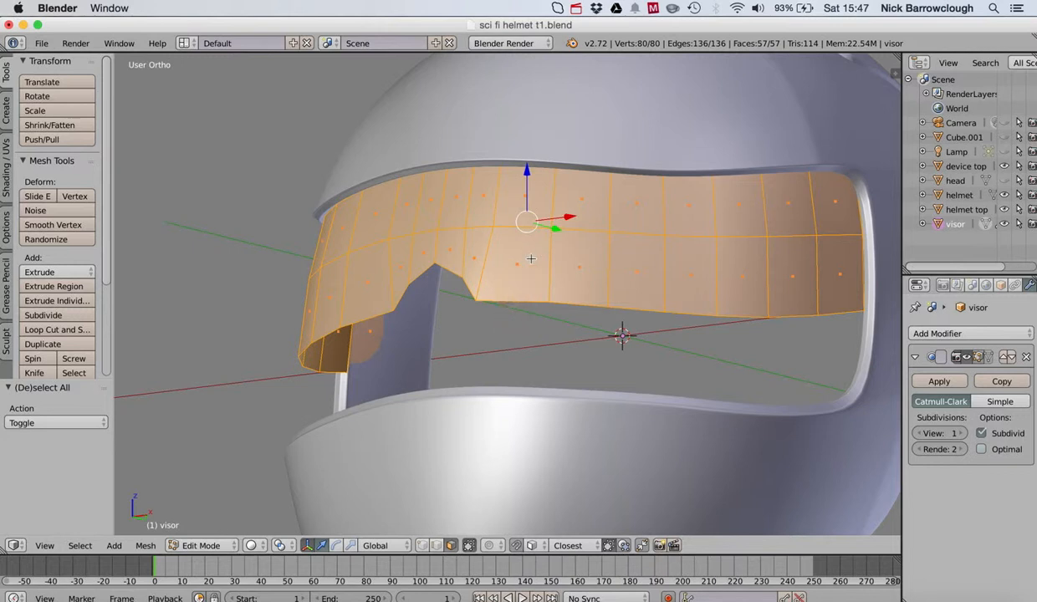
{"action": "key", "text": "e"}
{"action": "key", "text": "s"}
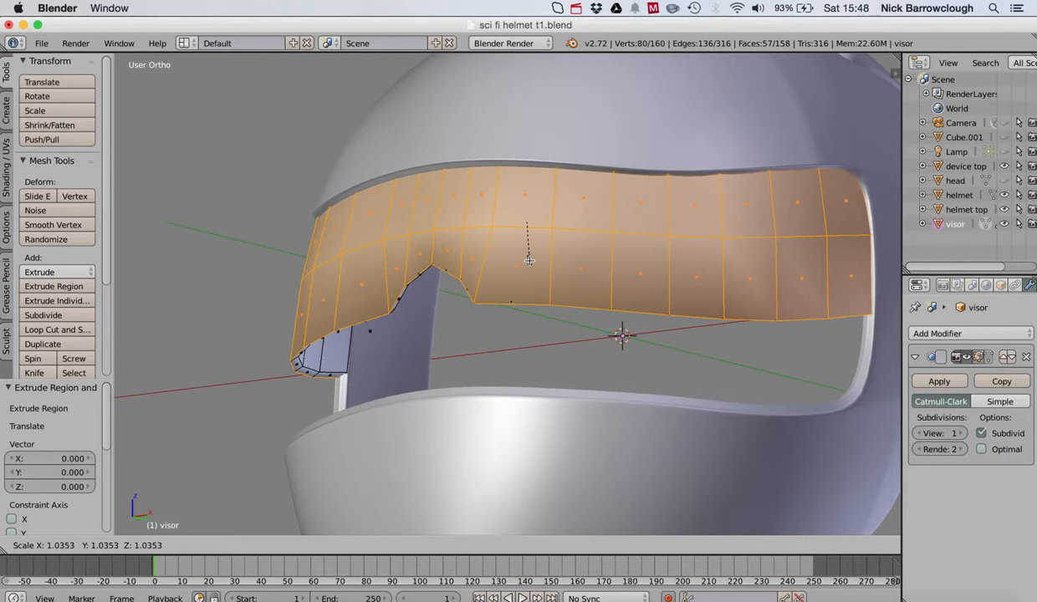
{"action": "left_click", "coordinate": [529, 260]}
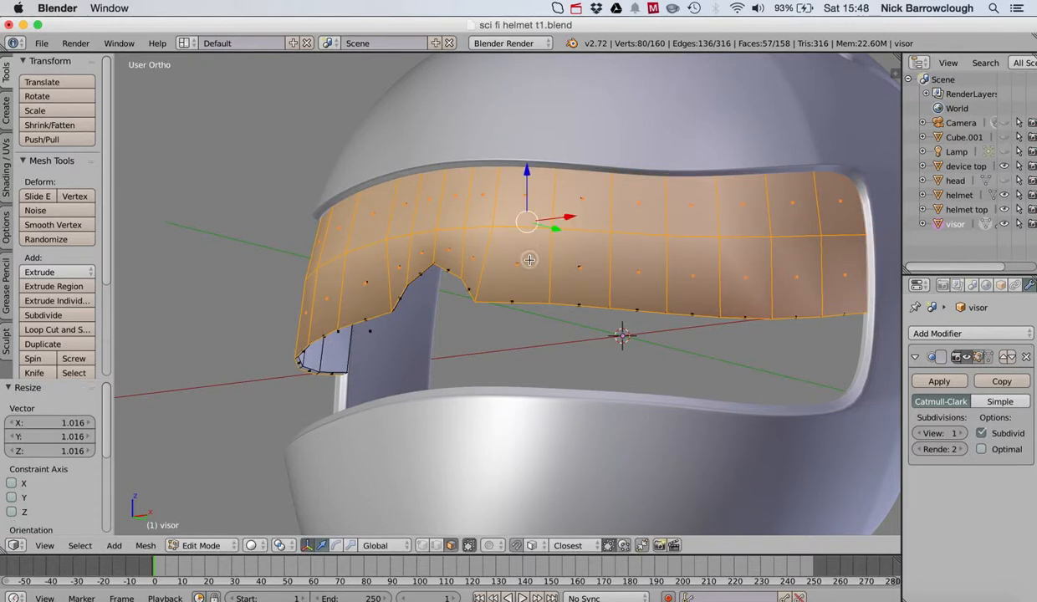
Switch to Object Mode and examine the thickened visor's edges and fit from the front, side and below.
{"action": "scroll", "coordinate": [530, 260], "scroll_direction": "down", "scroll_amount": 3}
{"action": "scroll", "coordinate": [530, 260], "scroll_direction": "left", "scroll_amount": 3}
{"action": "scroll", "coordinate": [530, 260], "scroll_direction": "left", "scroll_amount": 2}
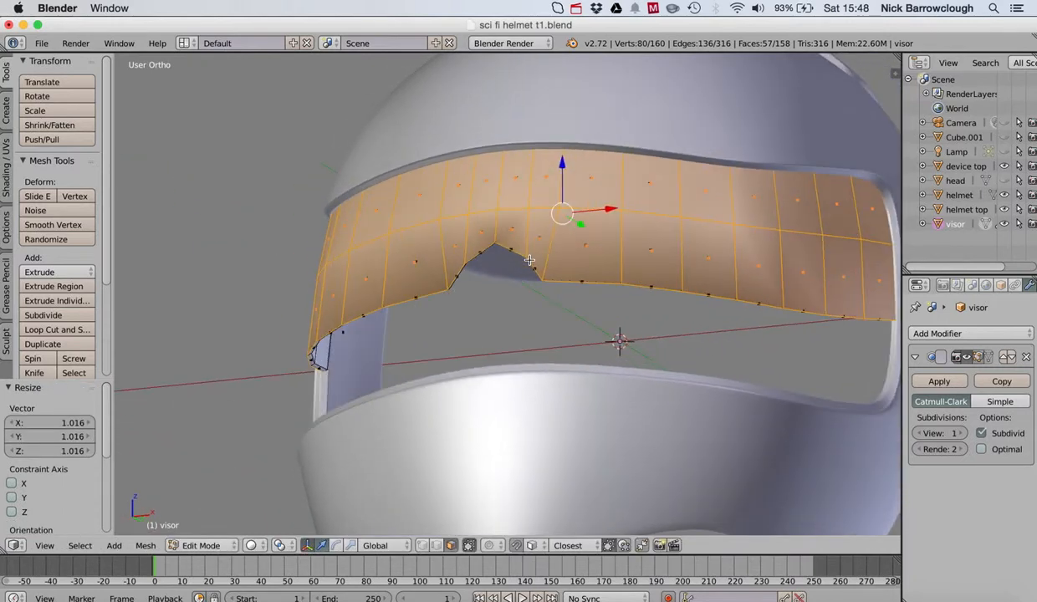
{"action": "left_click", "coordinate": [206, 544]}
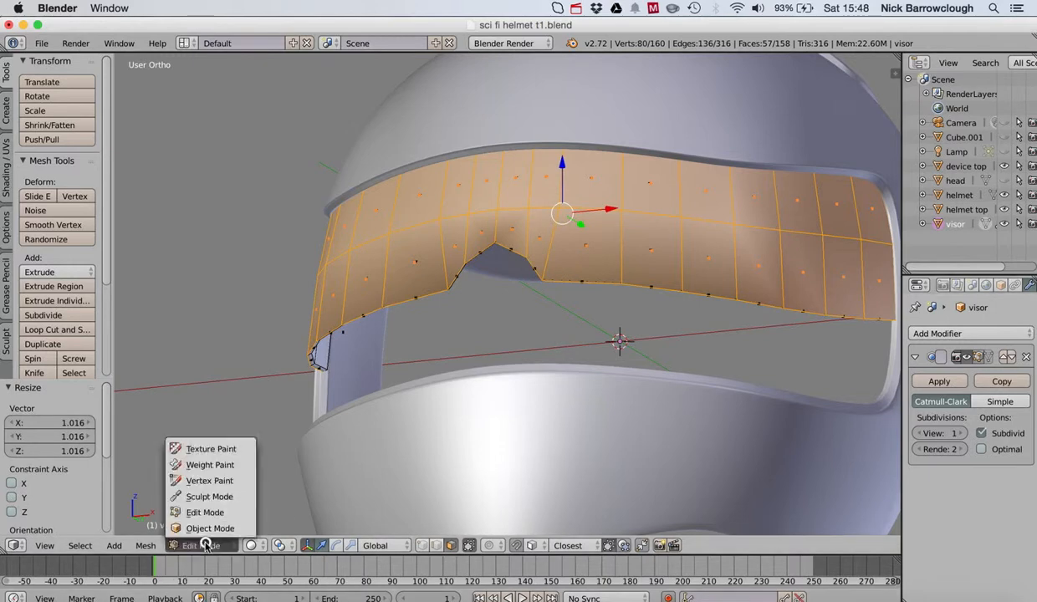
{"action": "left_click", "coordinate": [199, 537]}
{"action": "scroll", "coordinate": [444, 261], "scroll_direction": "left", "scroll_amount": 3}
{"action": "scroll", "coordinate": [453, 263], "scroll_direction": "right", "scroll_amount": 3}
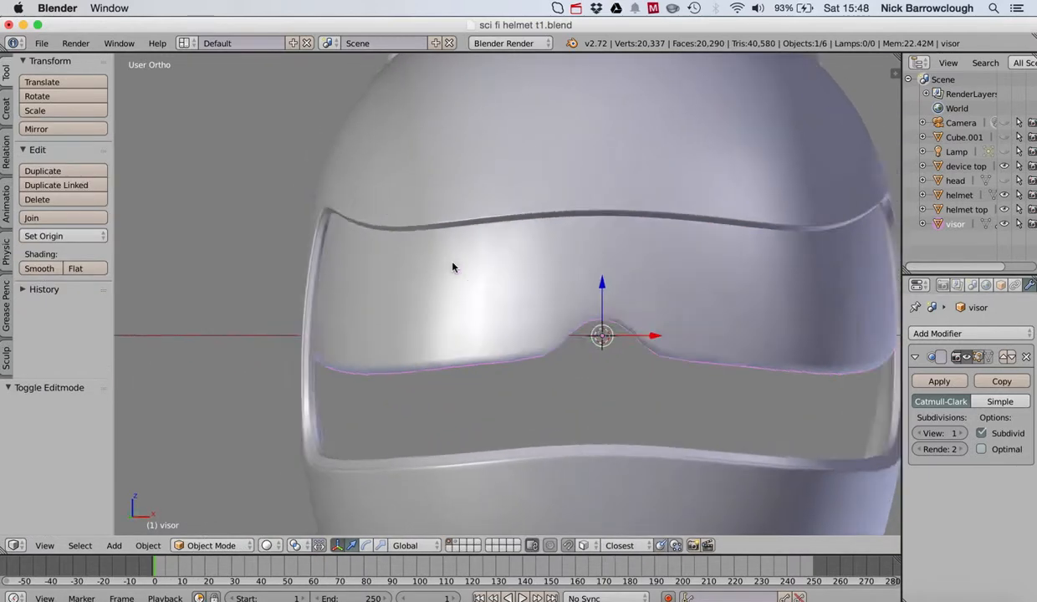
{"action": "scroll", "coordinate": [452, 263], "scroll_direction": "left", "scroll_amount": 3}
{"action": "scroll", "coordinate": [452, 268], "scroll_direction": "down", "scroll_amount": 5}
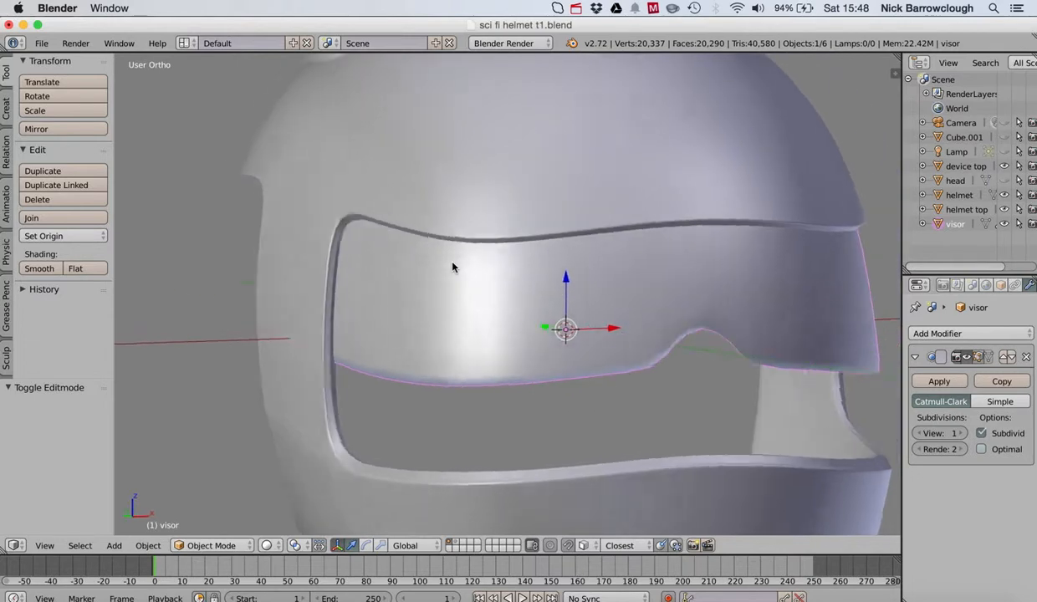
{"action": "scroll", "coordinate": [452, 267], "scroll_direction": "up", "scroll_amount": 5}
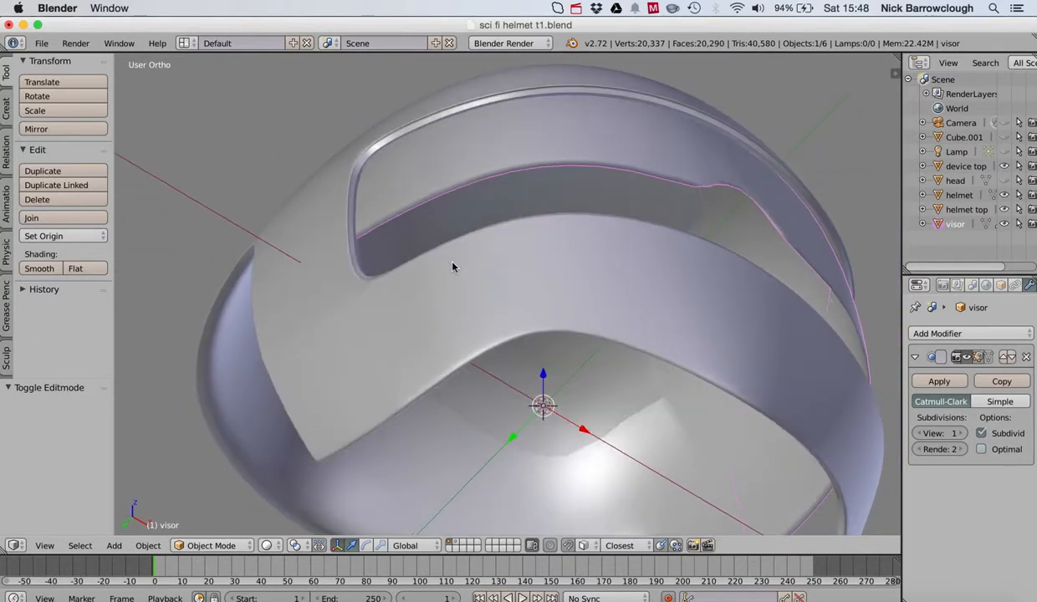
{"action": "scroll", "coordinate": [452, 267], "scroll_direction": "left", "scroll_amount": 5}
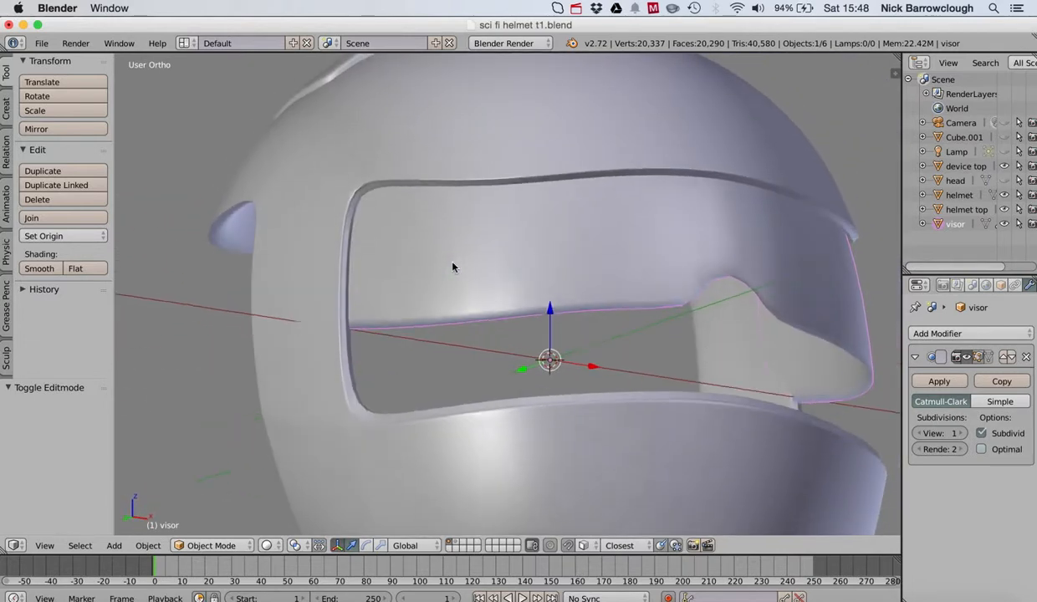
Return the visor to Edit Mode and add one loop cut along its outer face, slid tight against the lower edge.
{"action": "left_click", "coordinate": [191, 546]}
{"action": "left_click", "coordinate": [201, 513]}
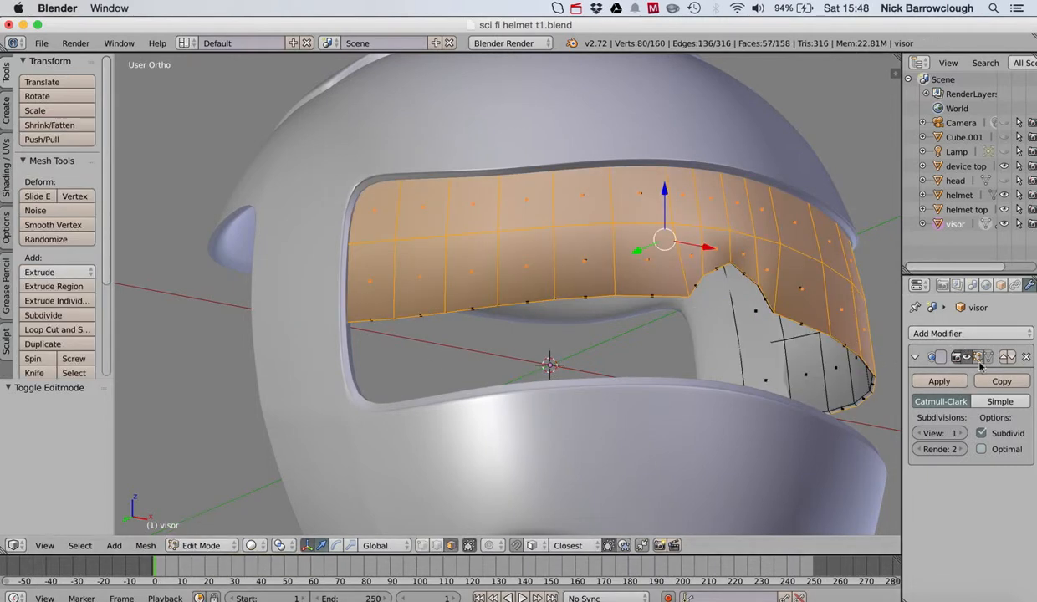
{"action": "middle_click_drag", "start_coordinate": [618, 349], "coordinate": [605, 307]}
{"action": "scroll", "coordinate": [582, 212], "scroll_direction": "up", "scroll_amount": 4}
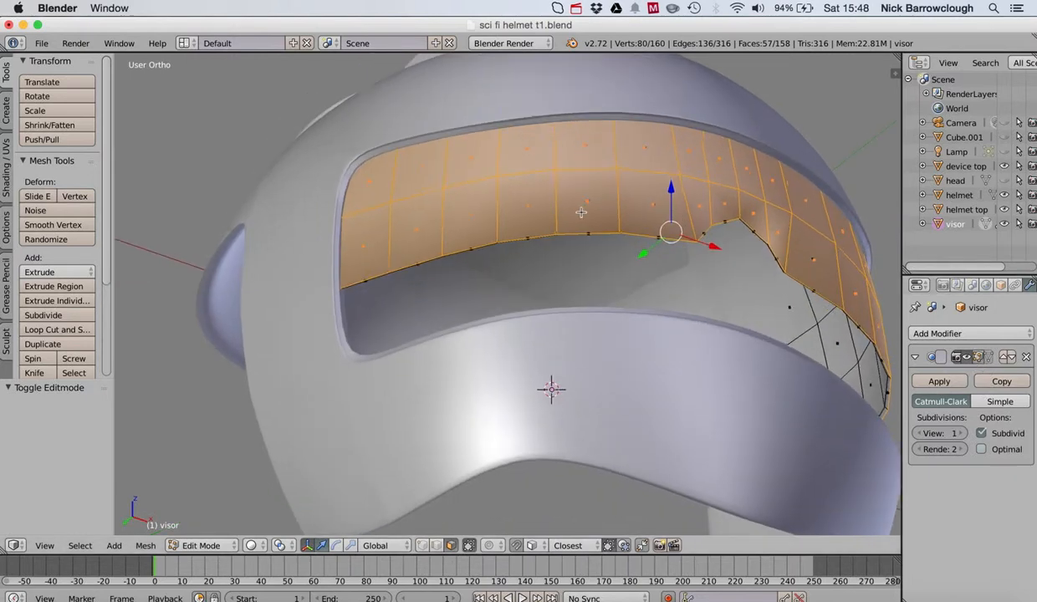
{"action": "scroll", "coordinate": [582, 212], "scroll_direction": "down", "scroll_amount": 3}
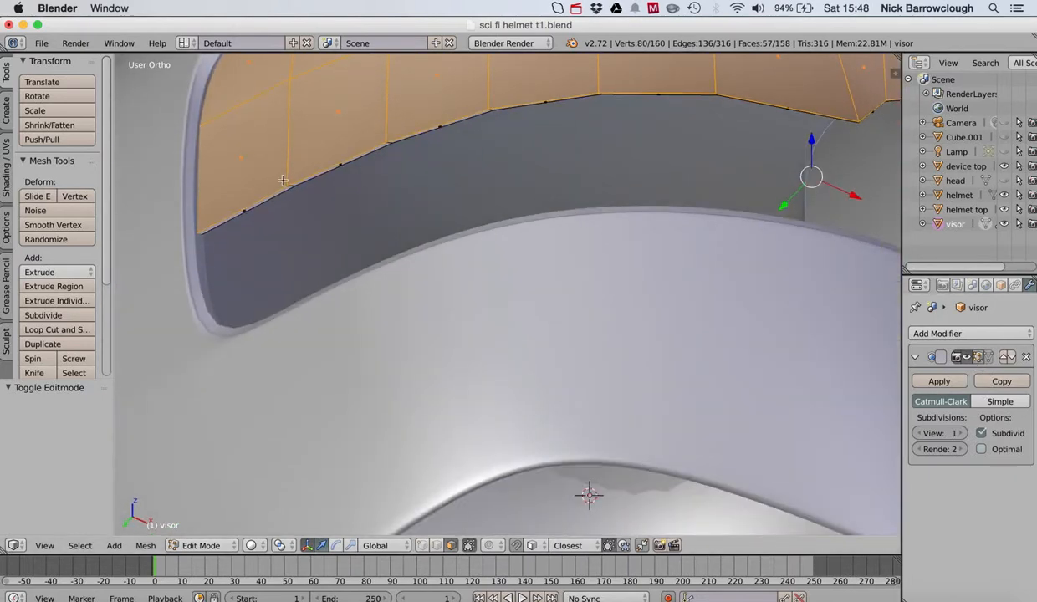
{"action": "left_click", "coordinate": [55, 329]}
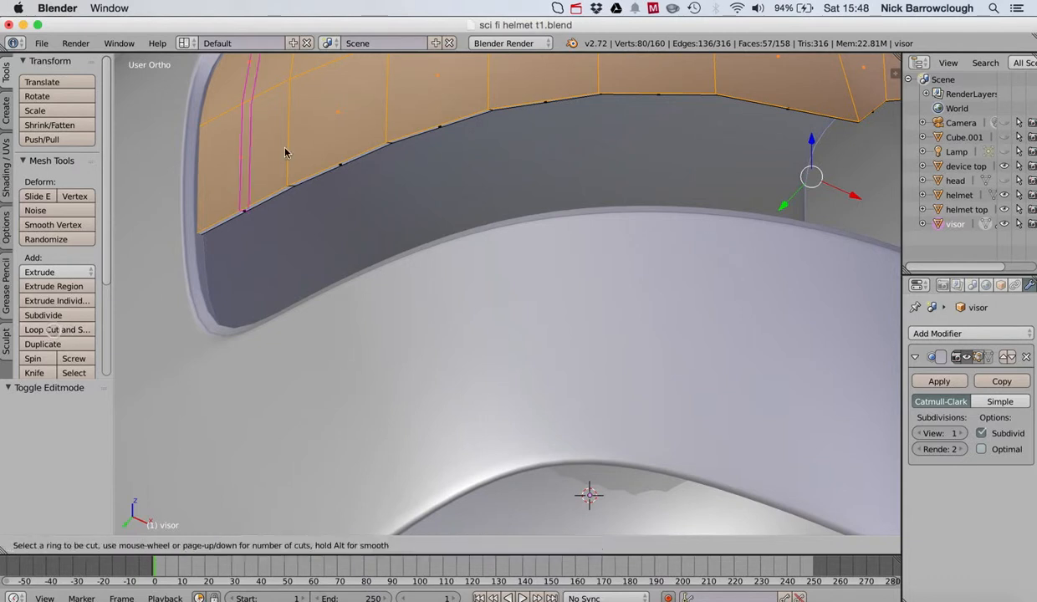
{"action": "left_click", "coordinate": [288, 150]}
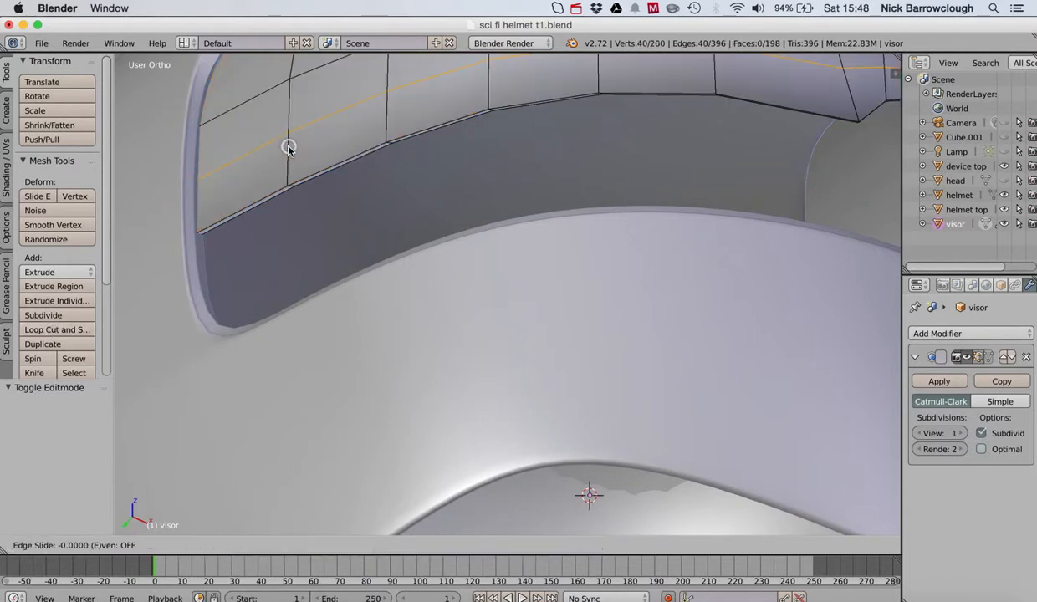
{"action": "left_click", "coordinate": [292, 203]}
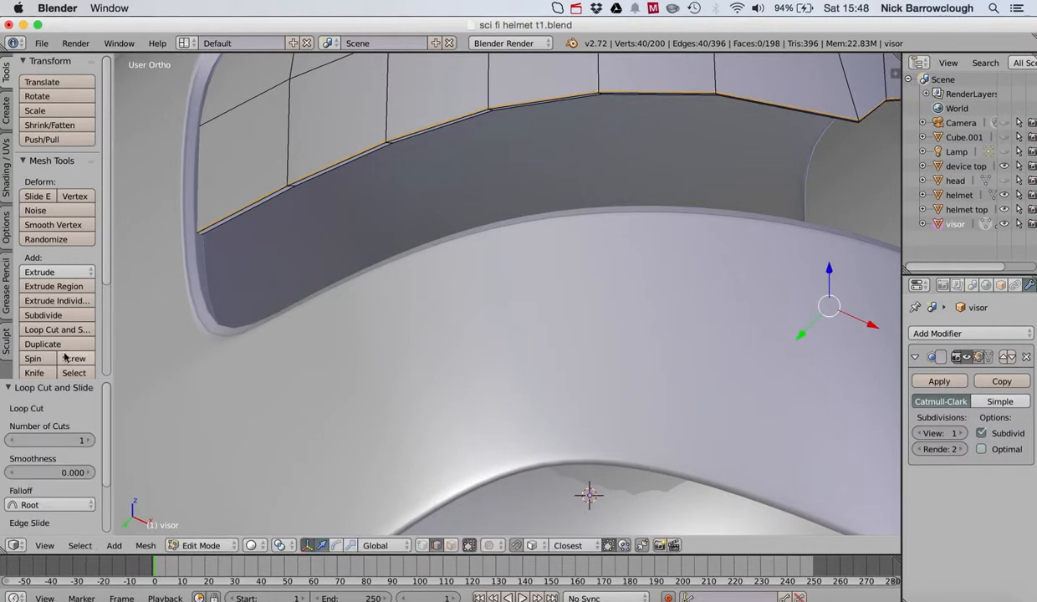
Add one loop cut around the visor's thin lower rim, slid slightly toward its outer edge.
{"action": "left_click", "coordinate": [58, 331]}
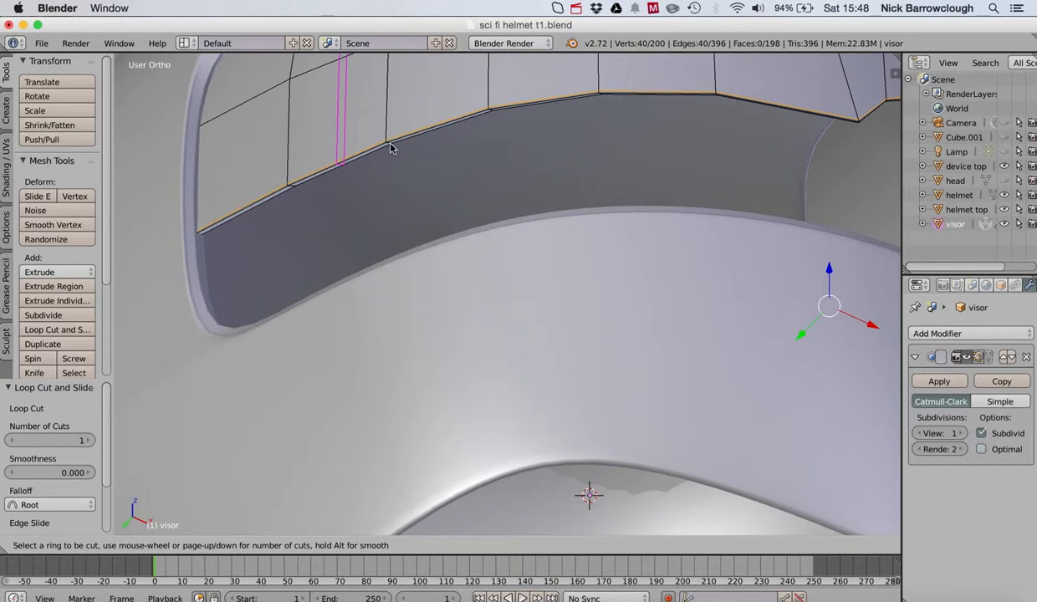
{"action": "key", "text": "Escape"}
{"action": "scroll", "coordinate": [389, 145], "scroll_direction": "up", "scroll_amount": 4}
{"action": "scroll", "coordinate": [391, 142], "scroll_direction": "down", "scroll_amount": 1}
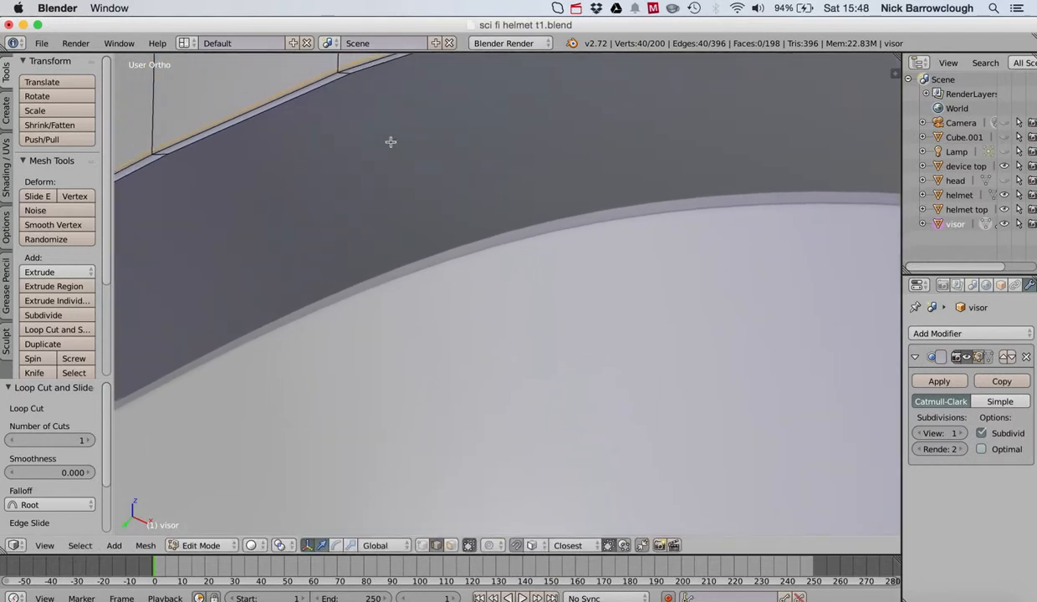
{"action": "scroll", "coordinate": [391, 142], "scroll_direction": "down", "scroll_amount": 2}
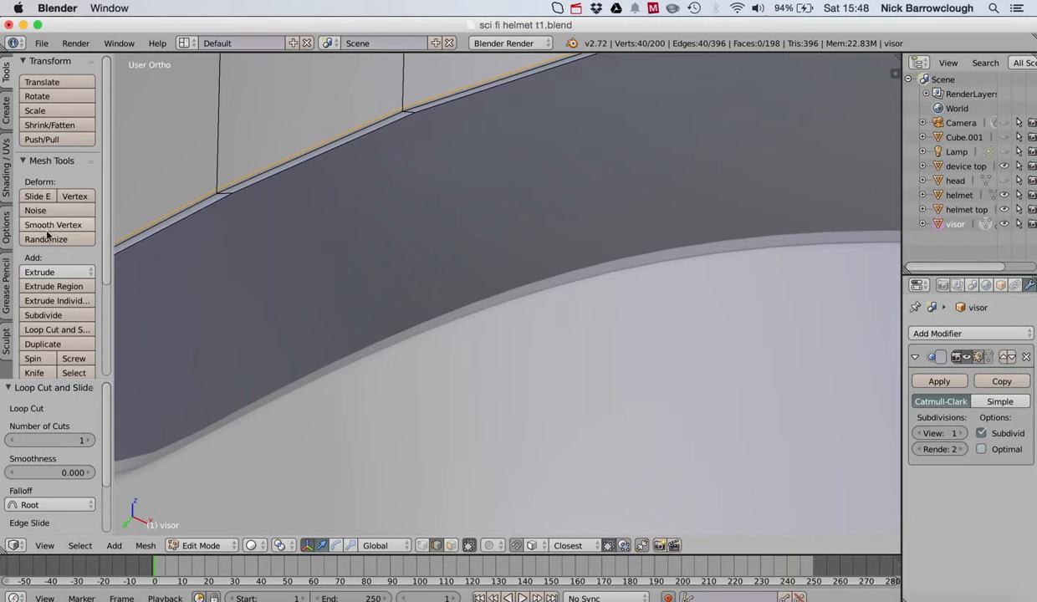
{"action": "left_click", "coordinate": [52, 329]}
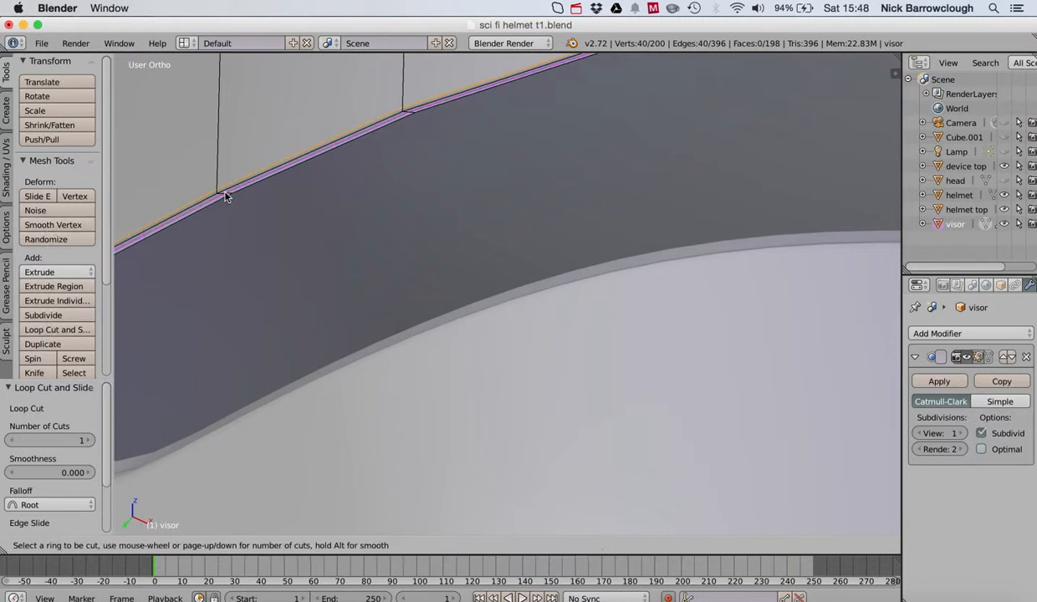
{"action": "left_click", "coordinate": [224, 196]}
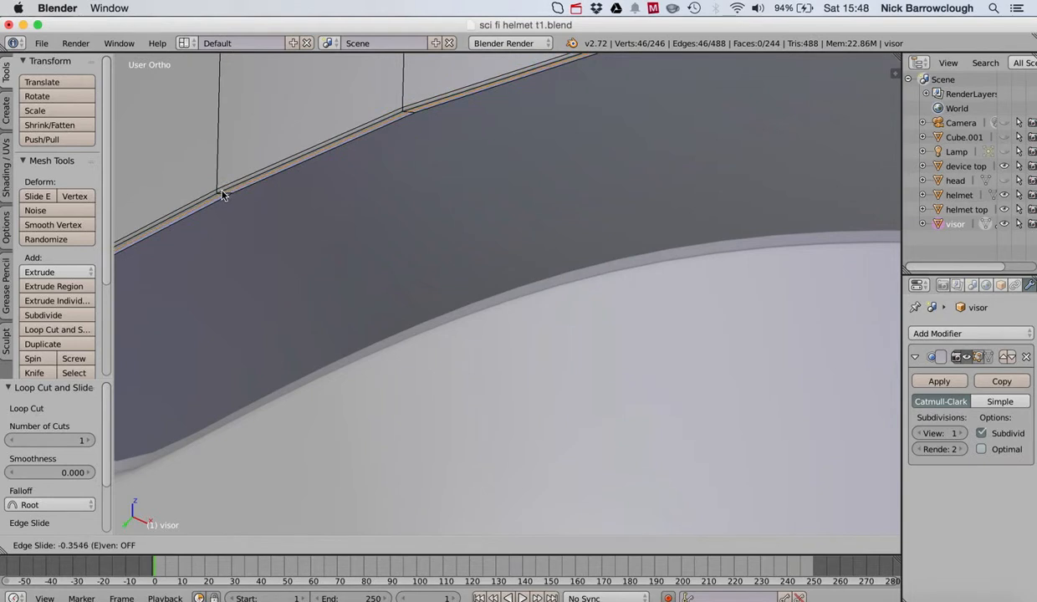
{"action": "left_click", "coordinate": [221, 194]}
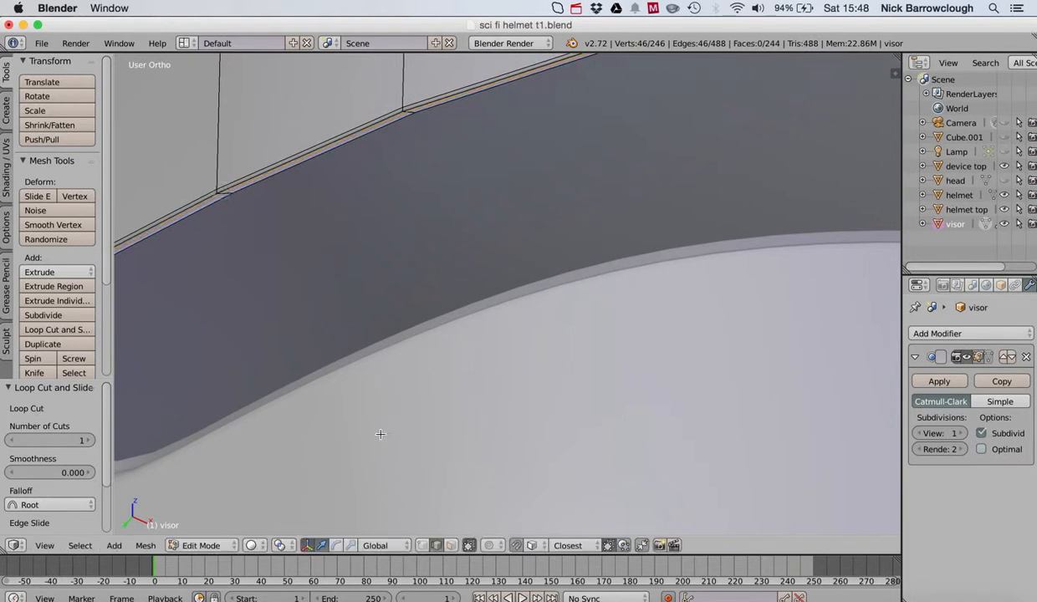
Switch to Object Mode and examine the visor's edges and nose notch, comparing viewport subdivision levels 2 and 1.
{"action": "left_click", "coordinate": [194, 545]}
{"action": "left_click", "coordinate": [202, 525]}
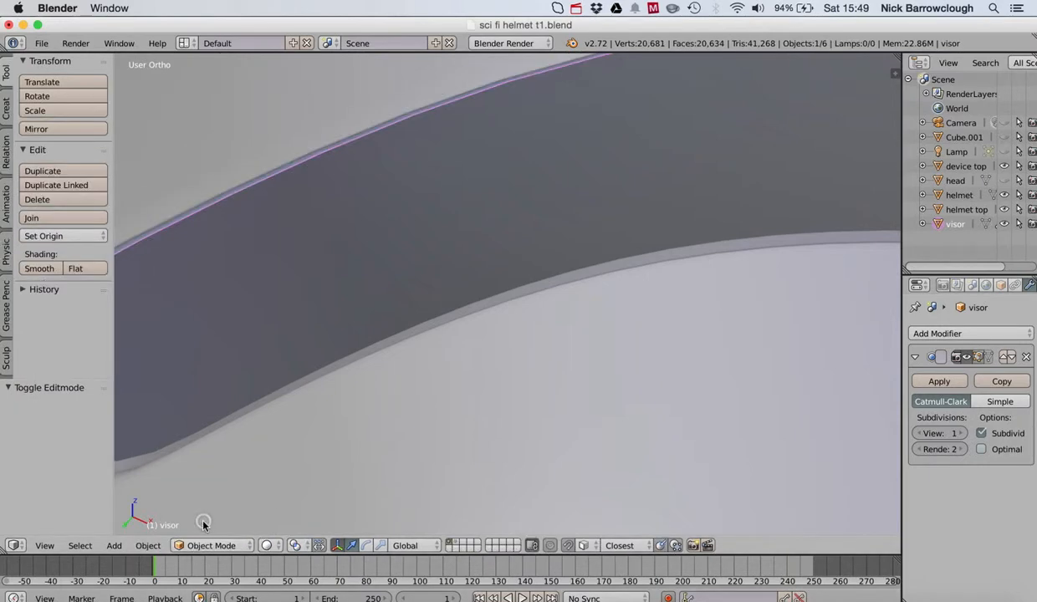
{"action": "scroll", "coordinate": [360, 185], "scroll_direction": "down", "scroll_amount": 3}
{"action": "scroll", "coordinate": [359, 186], "scroll_direction": "down", "scroll_amount": 2}
{"action": "scroll", "coordinate": [360, 186], "scroll_direction": "up", "scroll_amount": 5}
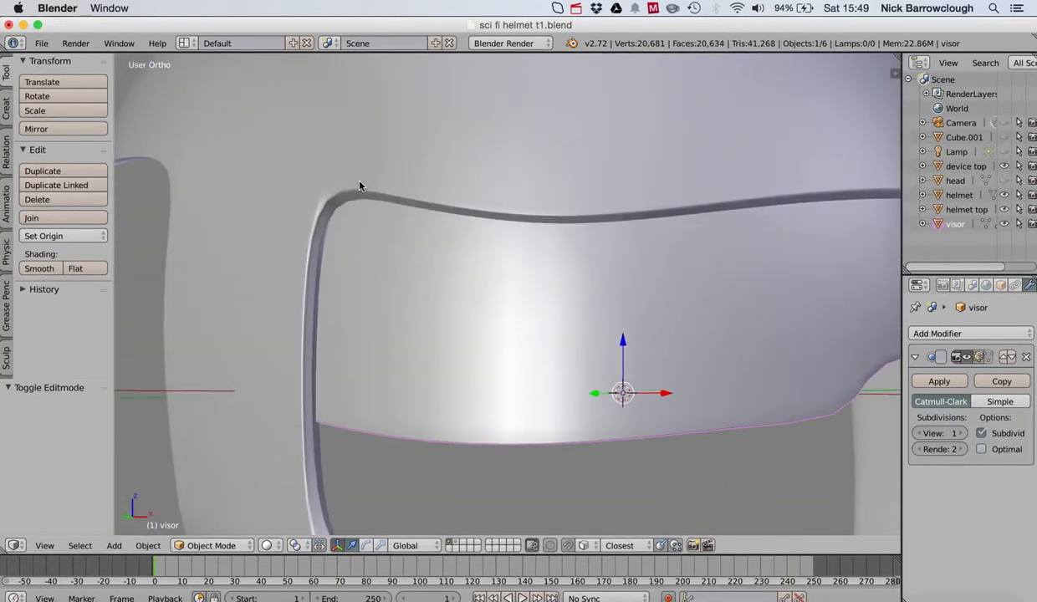
{"action": "scroll", "coordinate": [360, 186], "scroll_direction": "right", "scroll_amount": 8}
{"action": "scroll", "coordinate": [359, 185], "scroll_direction": "right", "scroll_amount": 6}
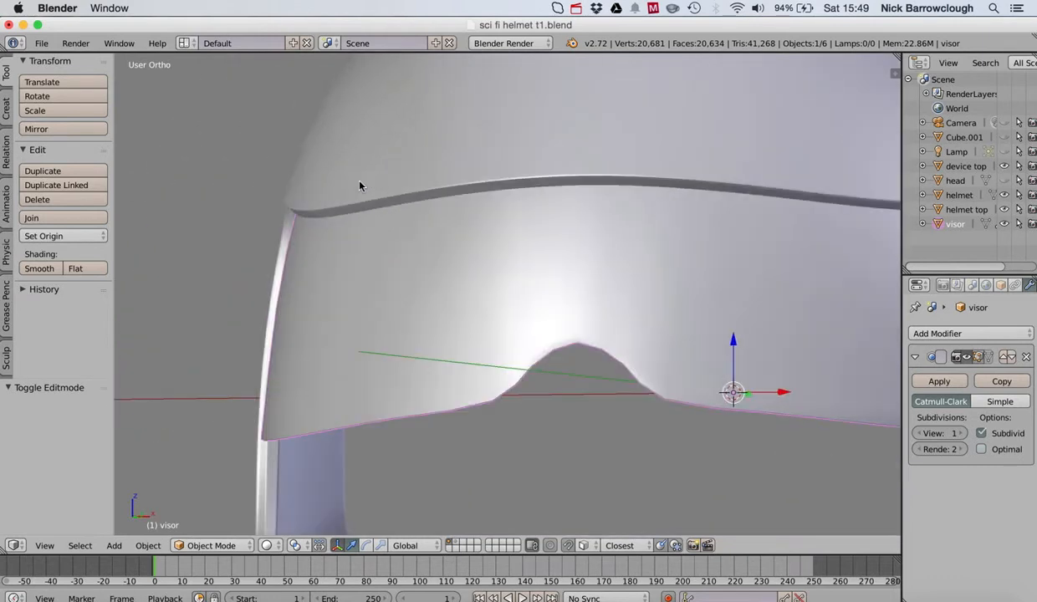
{"action": "scroll", "coordinate": [359, 182], "scroll_direction": "down", "scroll_amount": 2}
{"action": "scroll", "coordinate": [360, 181], "scroll_direction": "up", "scroll_amount": 3}
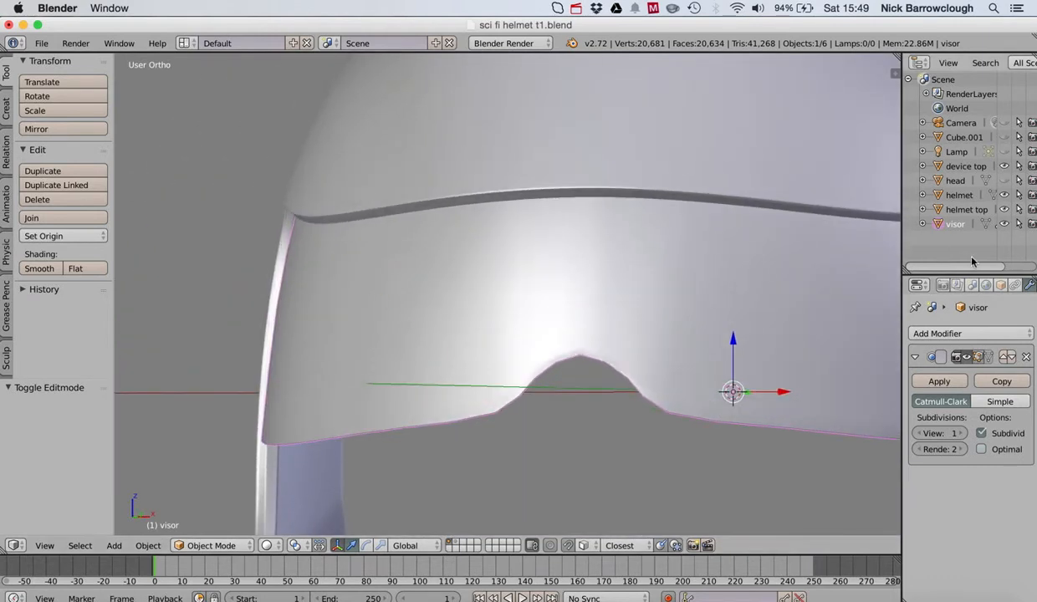
{"action": "left_click", "coordinate": [935, 431]}
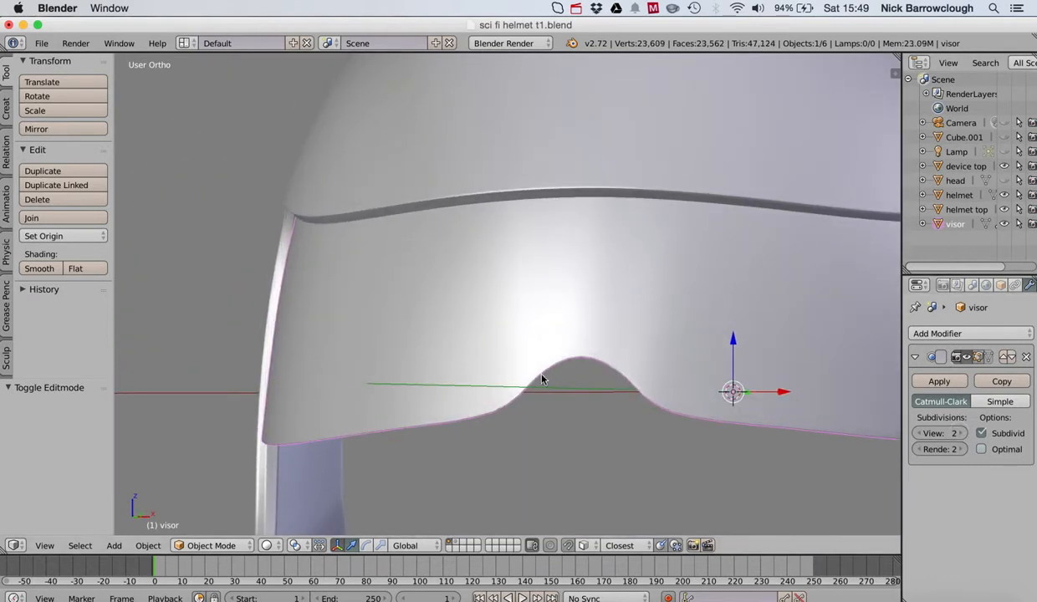
{"action": "left_click", "coordinate": [920, 433]}
In Edit Mode, add two vertical loop cuts through the visor, one on each side of the nose notch's centre, without sliding them.
{"action": "left_click", "coordinate": [205, 544]}
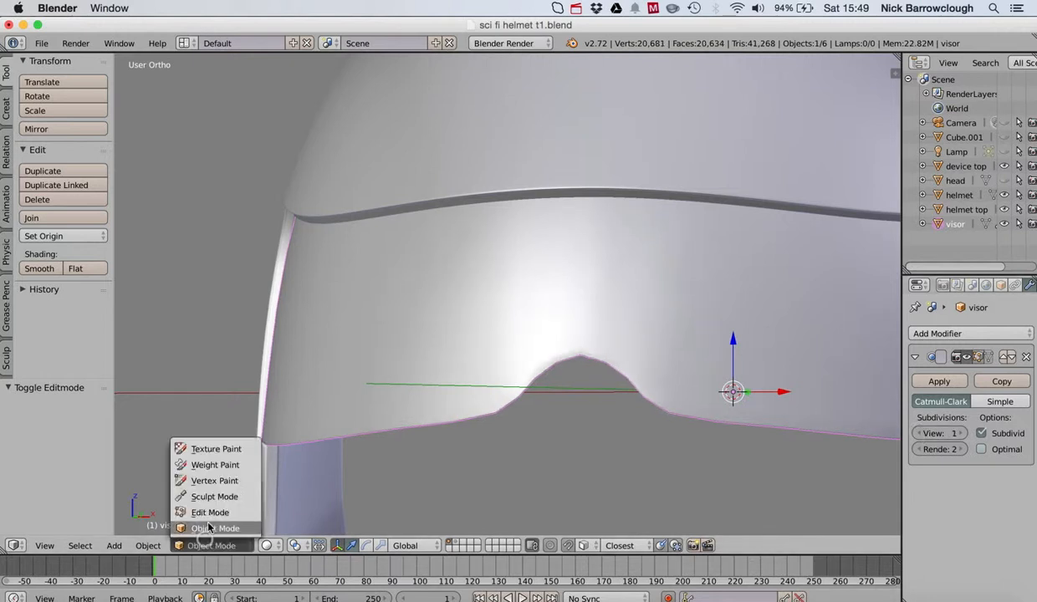
{"action": "left_click", "coordinate": [209, 512]}
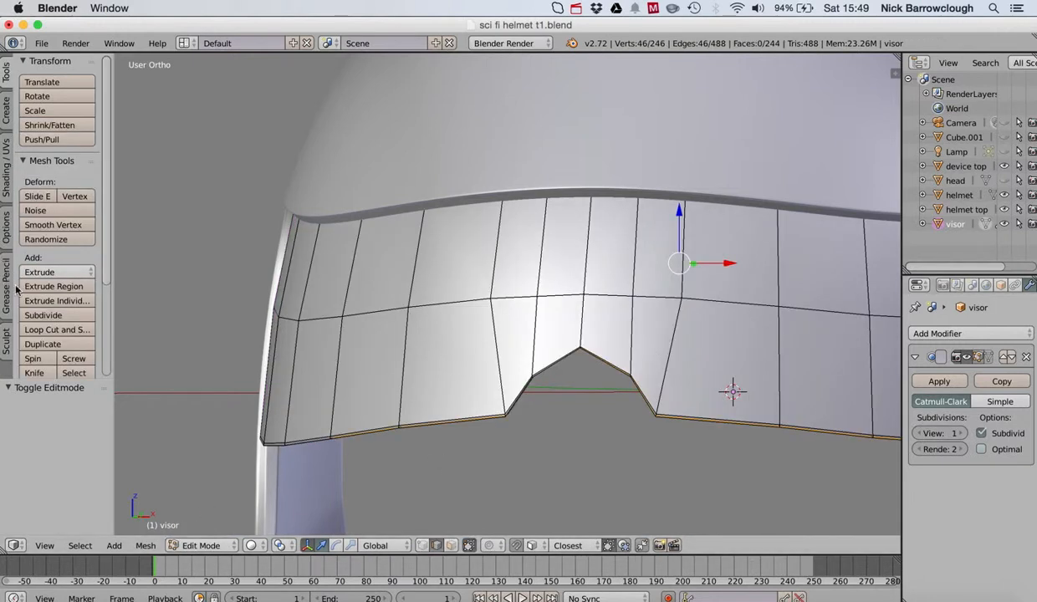
{"action": "left_click", "coordinate": [52, 330]}
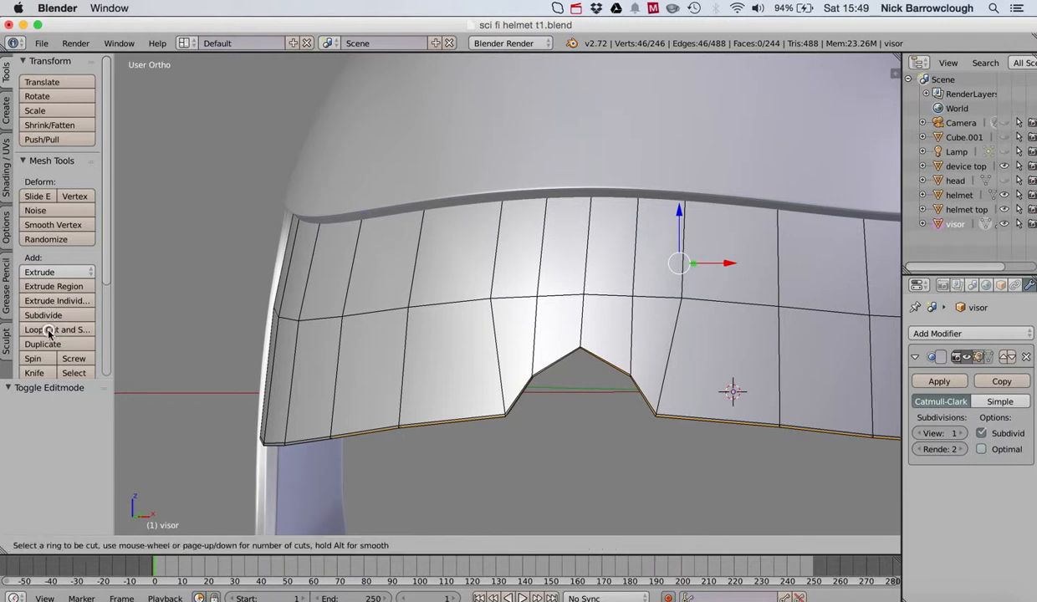
{"action": "left_click", "coordinate": [560, 301]}
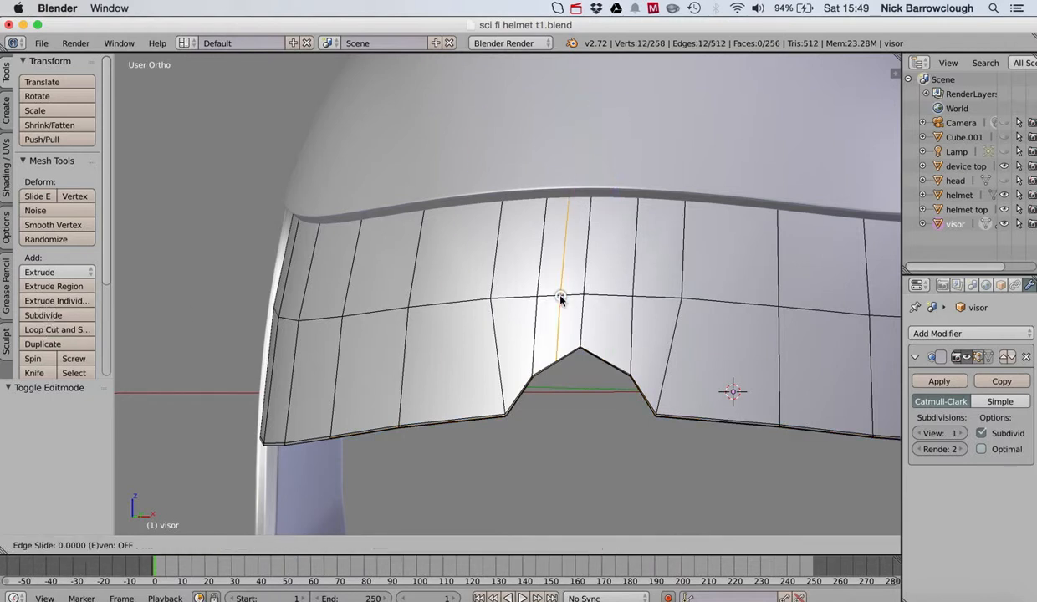
{"action": "left_click", "coordinate": [560, 302]}
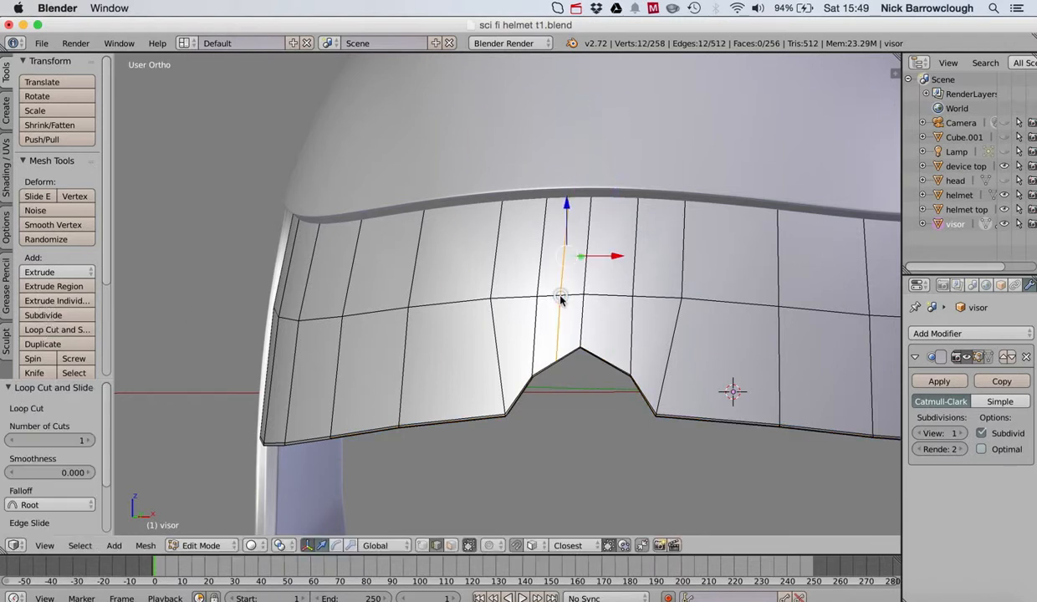
{"action": "left_click", "coordinate": [46, 332]}
{"action": "left_click", "coordinate": [609, 295]}
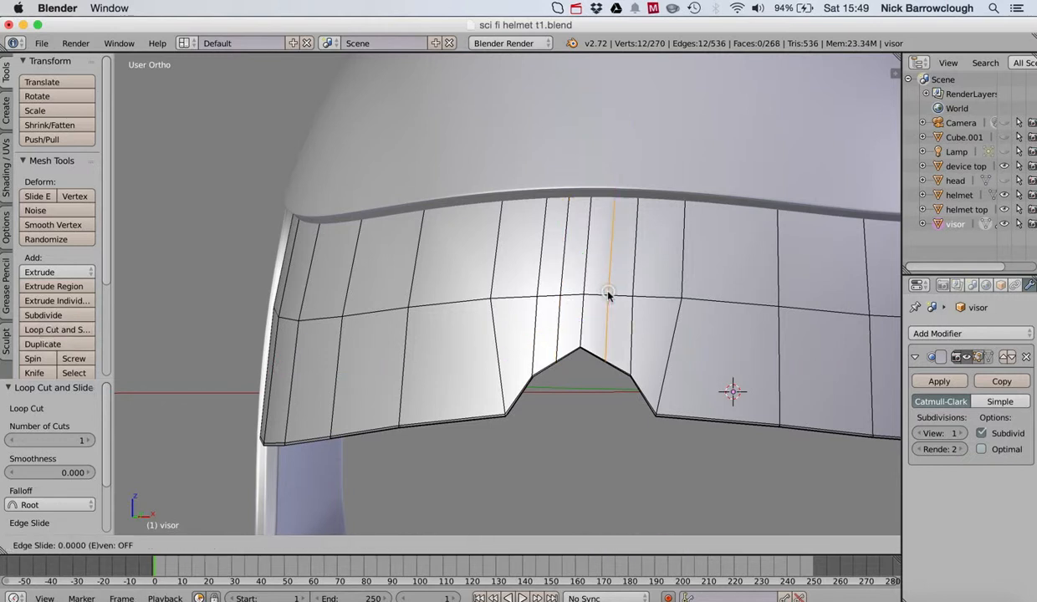
{"action": "left_click", "coordinate": [608, 295]}
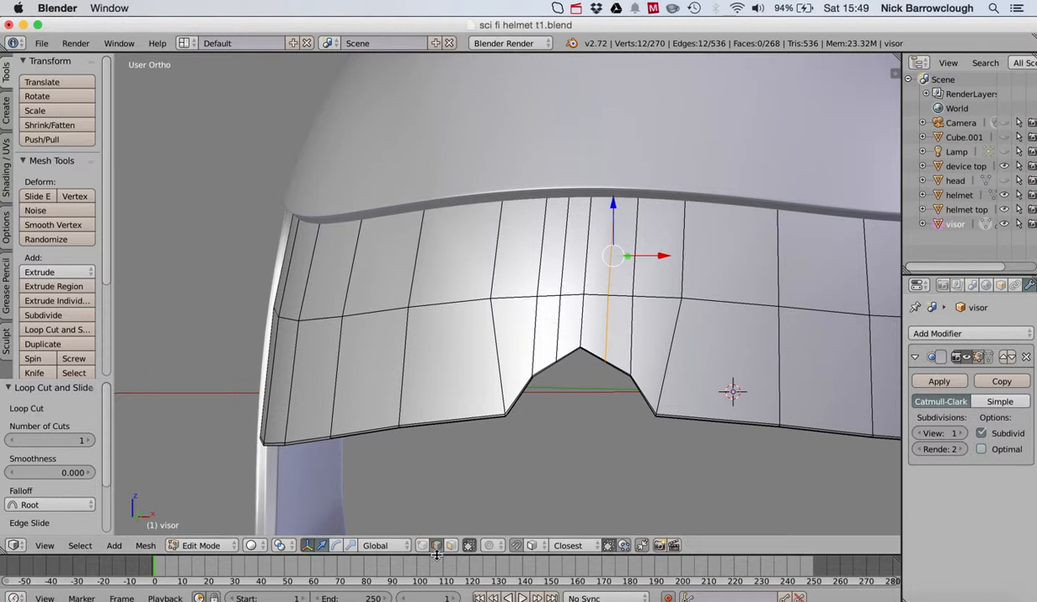
Switch to vertex selection and box-select the lower-rim vertices of the new cut on the notch's left side.
{"action": "key", "text": "1"}
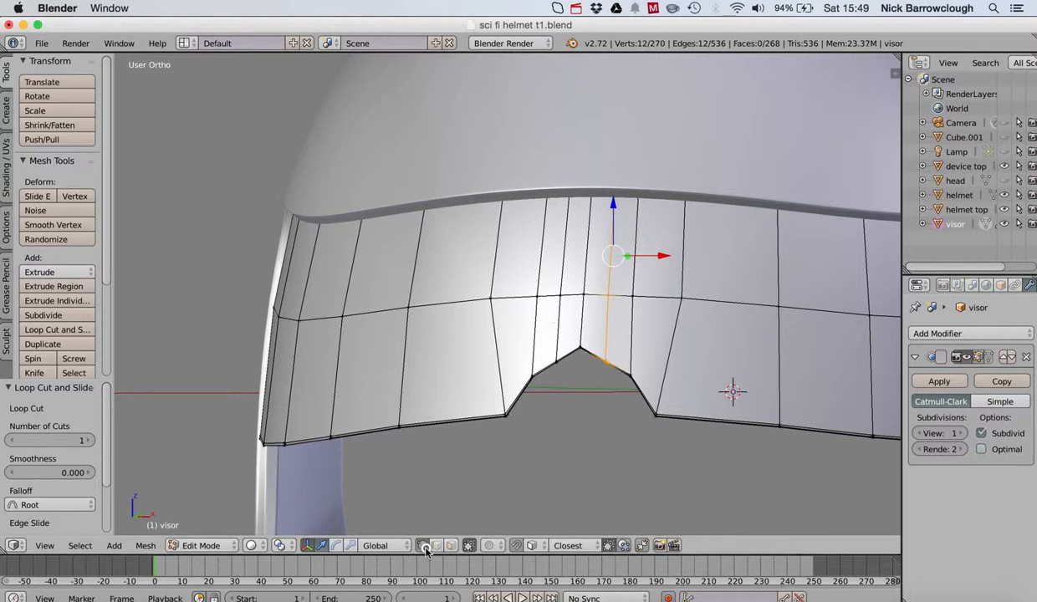
{"action": "right_click", "coordinate": [554, 361]}
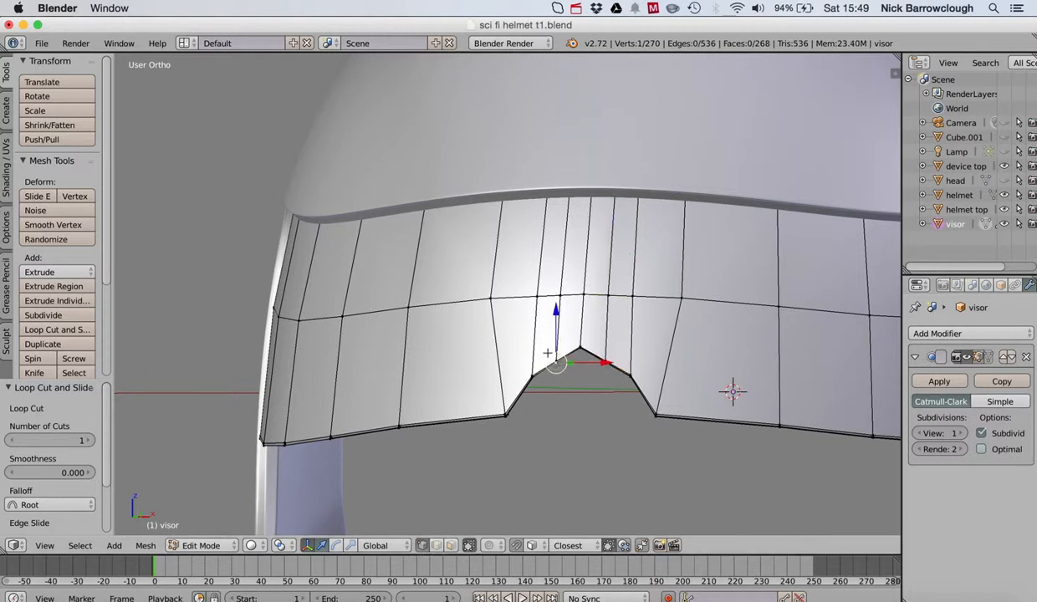
{"action": "key", "text": "b"}
{"action": "left_click_drag", "start_coordinate": [531, 342], "coordinate": [555, 366]}
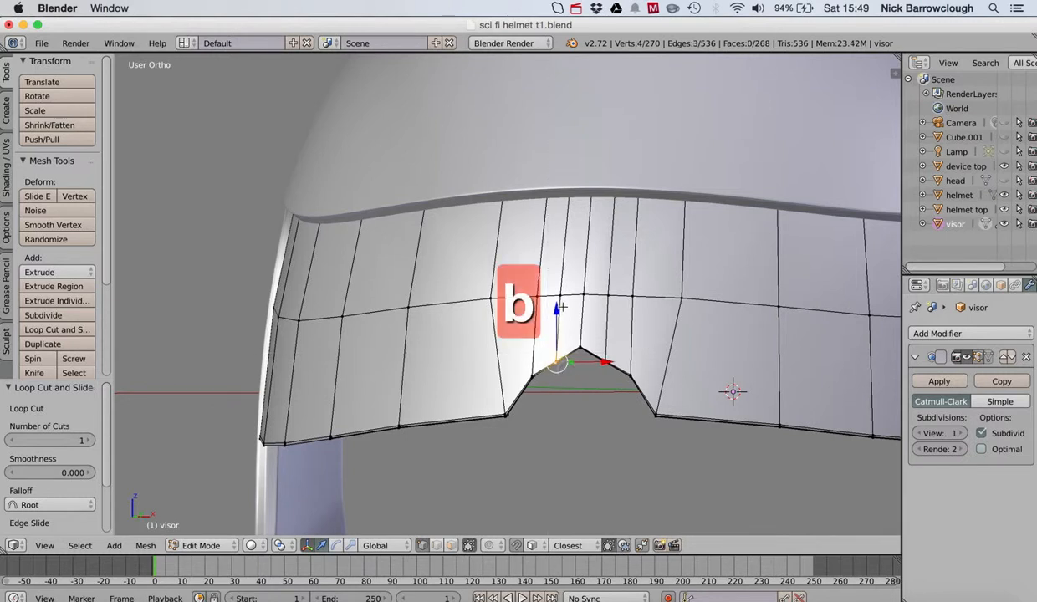
Try raising the selected notch vertices slightly along Z, and undo the move.
{"action": "key", "text": "g"}
{"action": "key", "text": "z"}
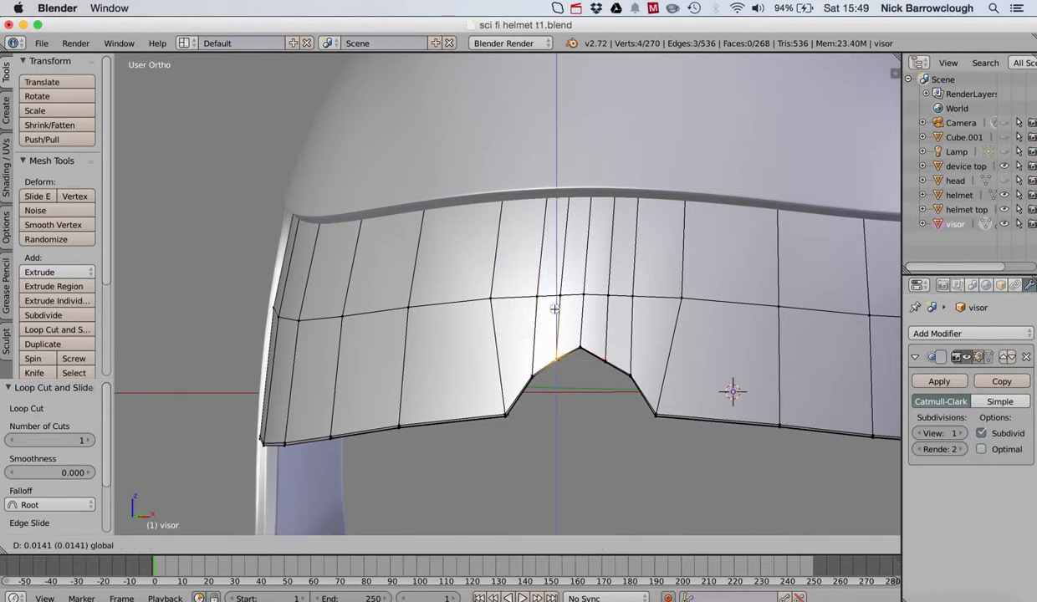
{"action": "left_click", "coordinate": [555, 309]}
{"action": "middle_click_drag", "start_coordinate": [555, 308], "coordinate": [580, 352]}
{"action": "key", "text": "super+z"}
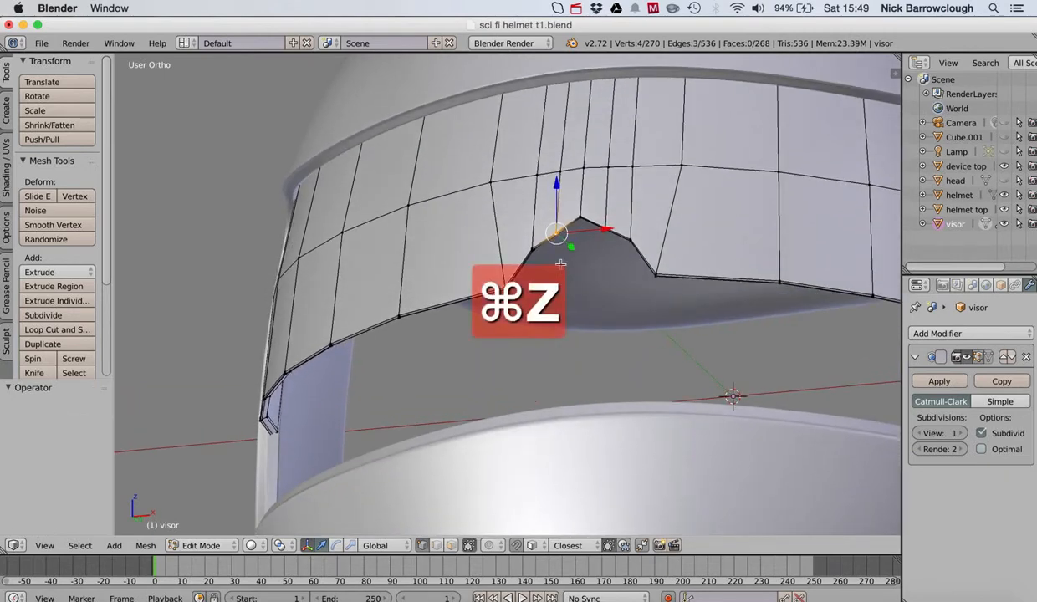
Box-select the remaining rim vertex of that cut from below and raise the whole group 0.024 along Z to round the notch.
{"action": "scroll", "coordinate": [548, 222], "scroll_direction": "right", "scroll_amount": 5}
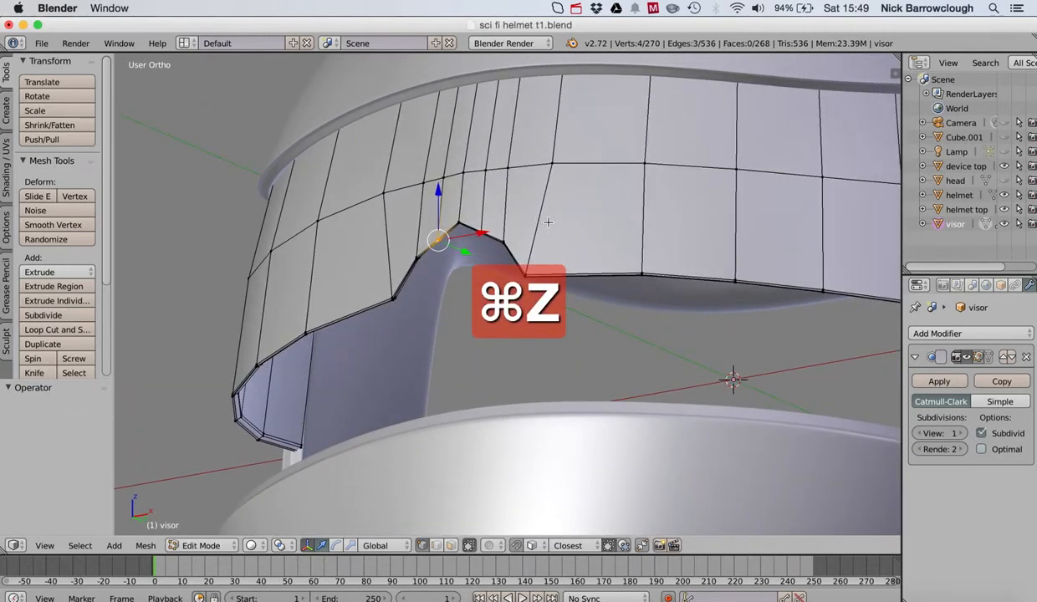
{"action": "key", "text": "b"}
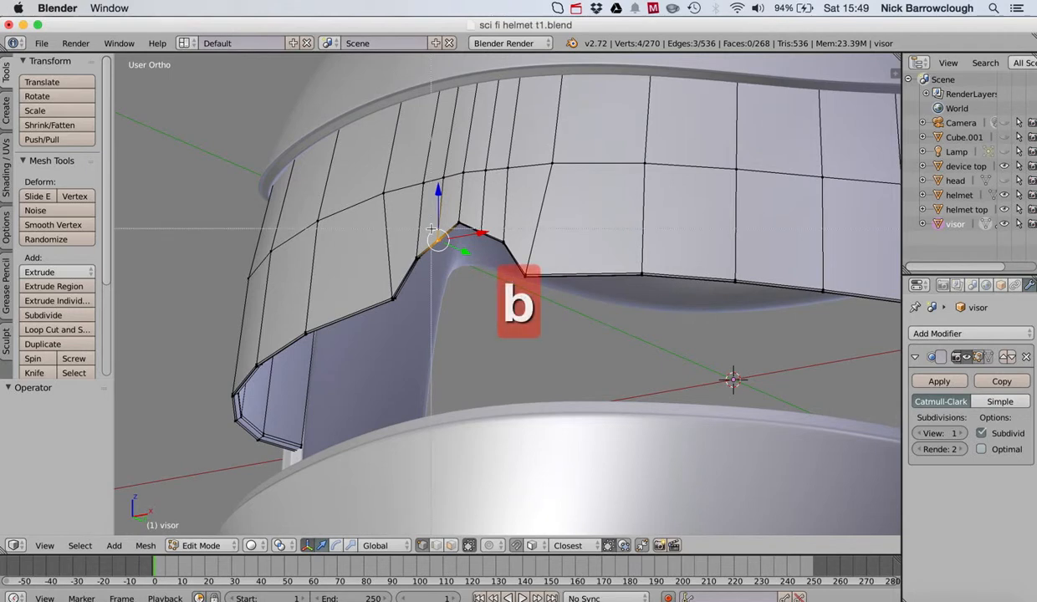
{"action": "left_click_drag", "start_coordinate": [430, 228], "coordinate": [448, 254]}
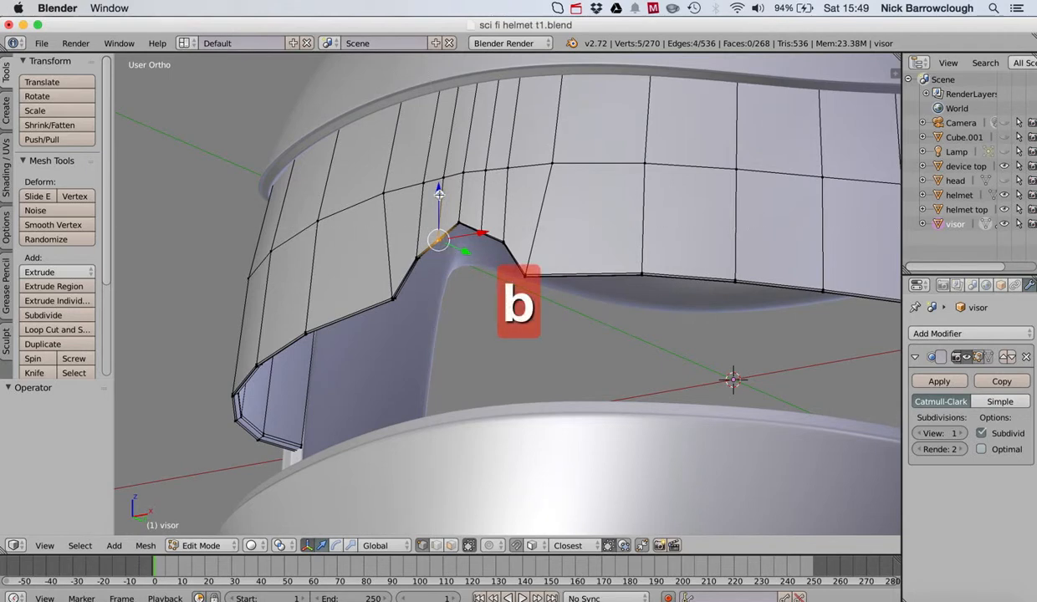
{"action": "left_click_drag", "start_coordinate": [440, 194], "coordinate": [439, 186]}
{"action": "scroll", "coordinate": [550, 194], "scroll_direction": "left", "scroll_amount": 5}
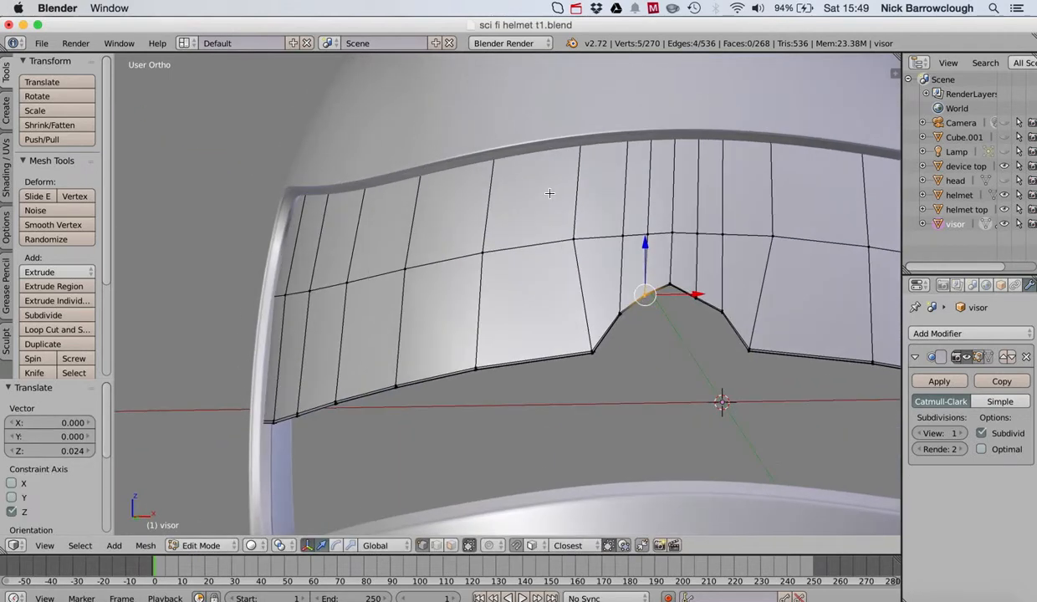
{"action": "scroll", "coordinate": [550, 193], "scroll_direction": "up", "scroll_amount": 3}
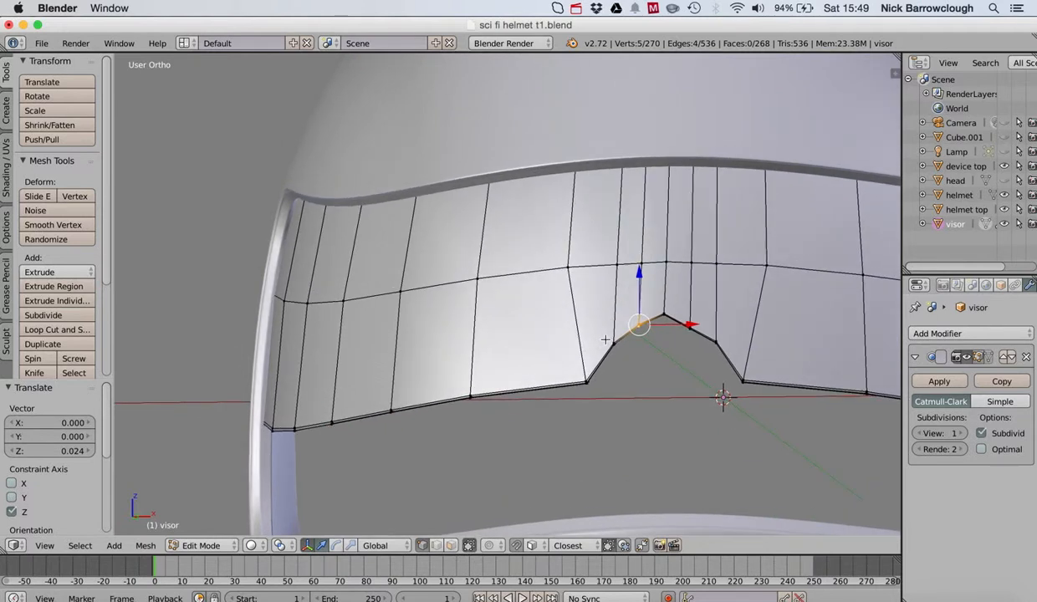
Return to Object Mode, compare the notch at different subdivision levels, and set the visor's viewport subdivisions to 2.
{"action": "left_click", "coordinate": [201, 545]}
{"action": "left_click", "coordinate": [207, 533]}
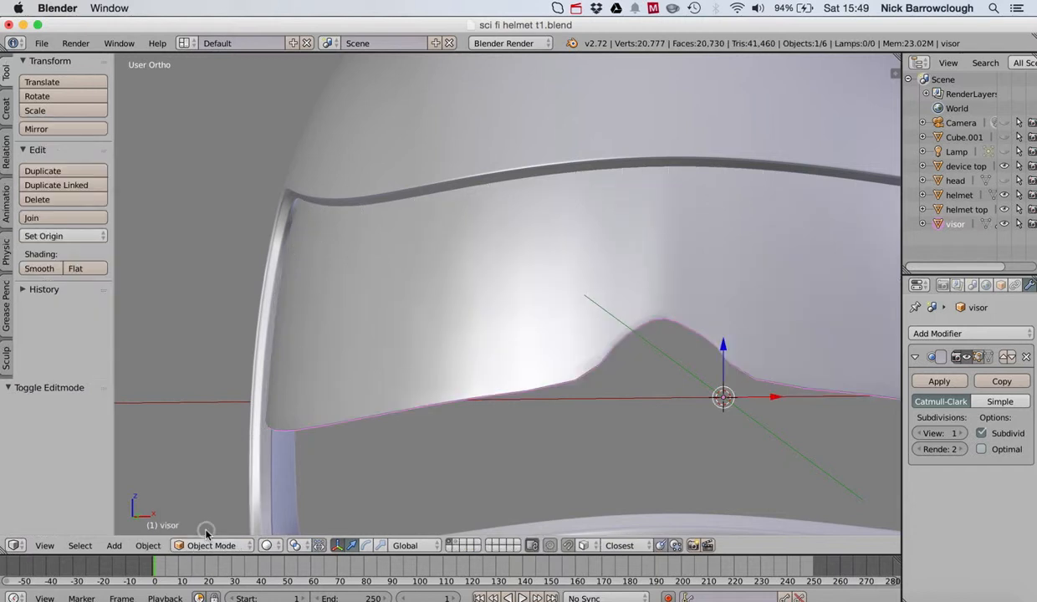
{"action": "left_click", "coordinate": [963, 434]}
{"action": "left_click", "coordinate": [921, 433]}
{"action": "scroll", "coordinate": [651, 270], "scroll_direction": "right", "scroll_amount": 3}
{"action": "scroll", "coordinate": [651, 271], "scroll_direction": "right", "scroll_amount": 3}
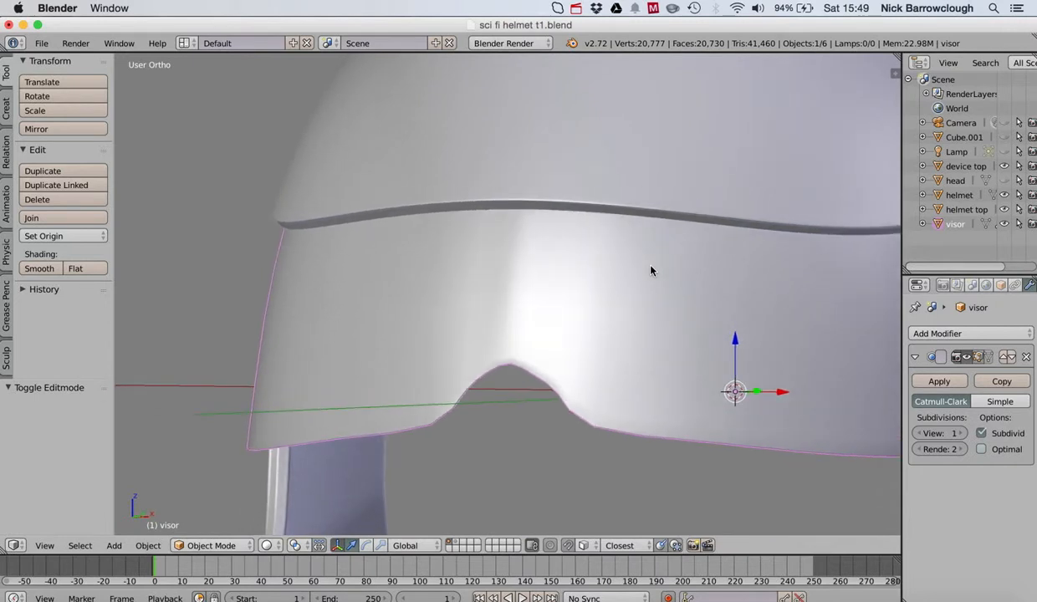
{"action": "scroll", "coordinate": [651, 270], "scroll_direction": "left", "scroll_amount": 3}
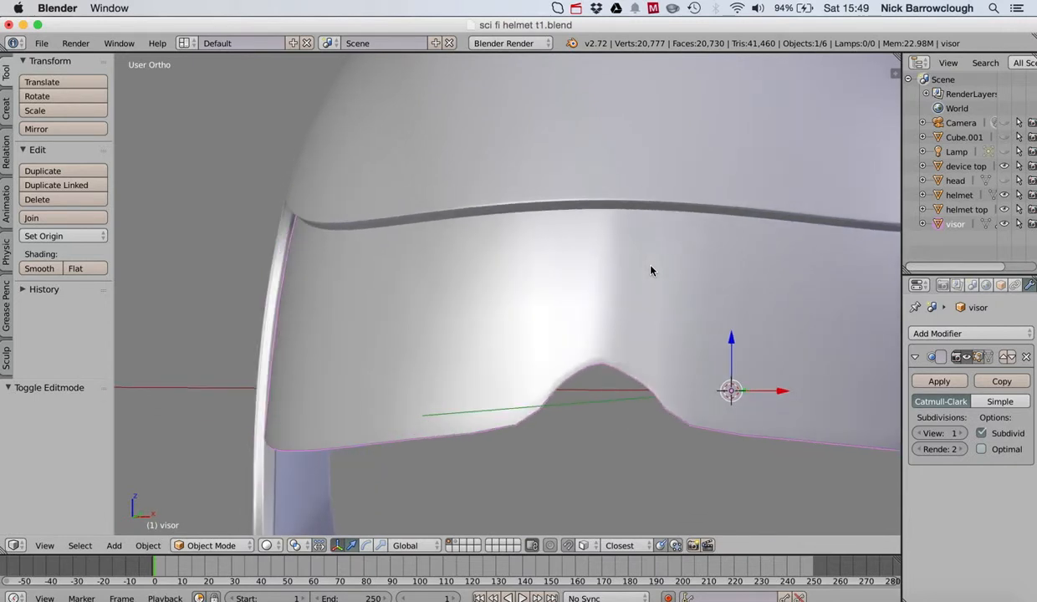
{"action": "left_click", "coordinate": [961, 434]}
{"action": "scroll", "coordinate": [556, 277], "scroll_direction": "left", "scroll_amount": 5}
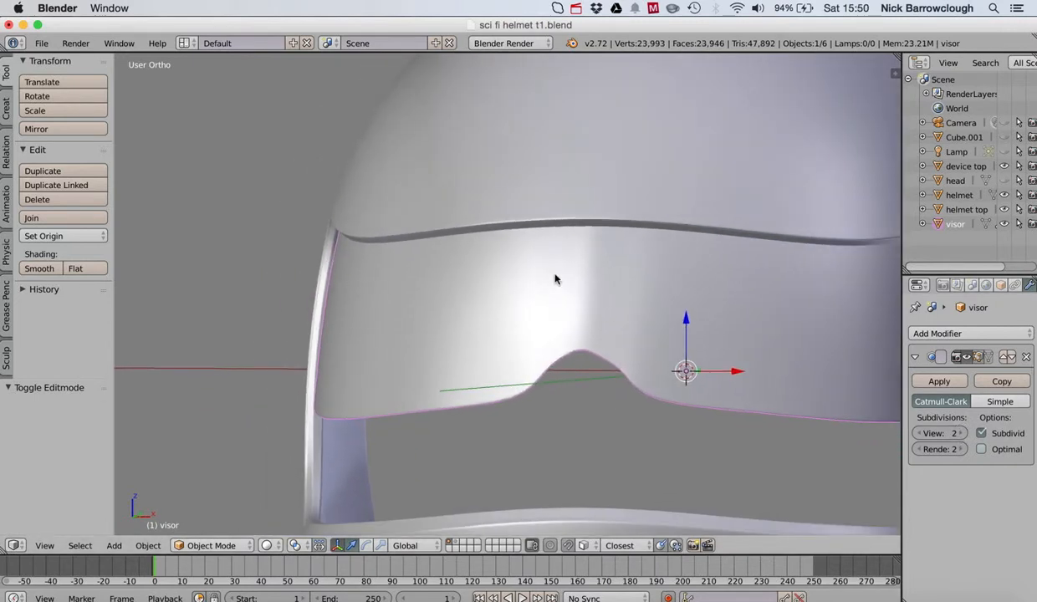
{"action": "scroll", "coordinate": [556, 279], "scroll_direction": "left", "scroll_amount": 5}
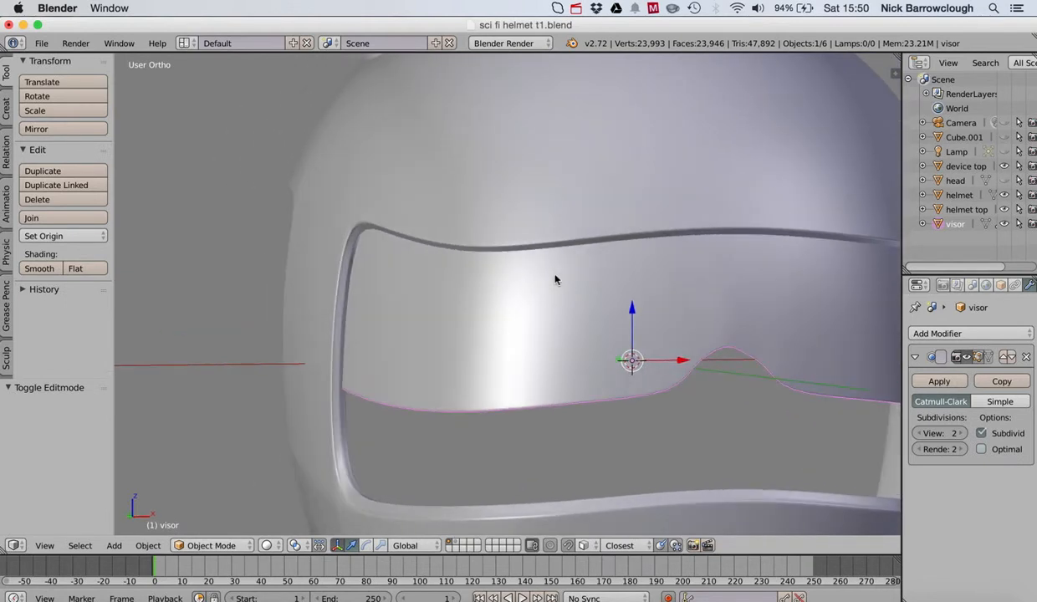
Symmetrize the visor mesh from the -X side so both halves of the nose notch match.
{"action": "left_click", "coordinate": [6, 355]}
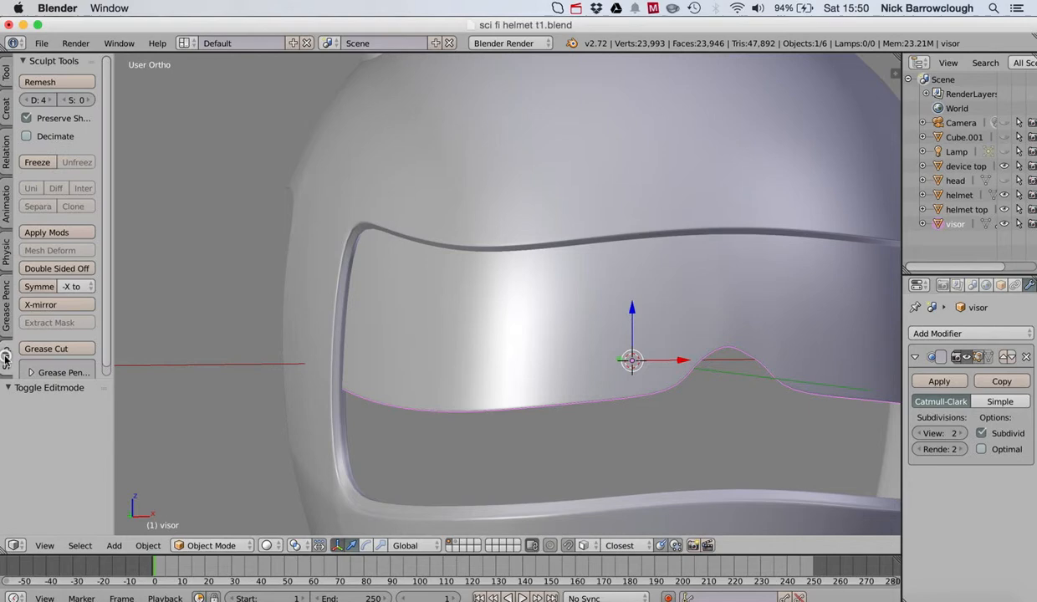
{"action": "left_click", "coordinate": [37, 287]}
{"action": "scroll", "coordinate": [486, 188], "scroll_direction": "left", "scroll_amount": 6}
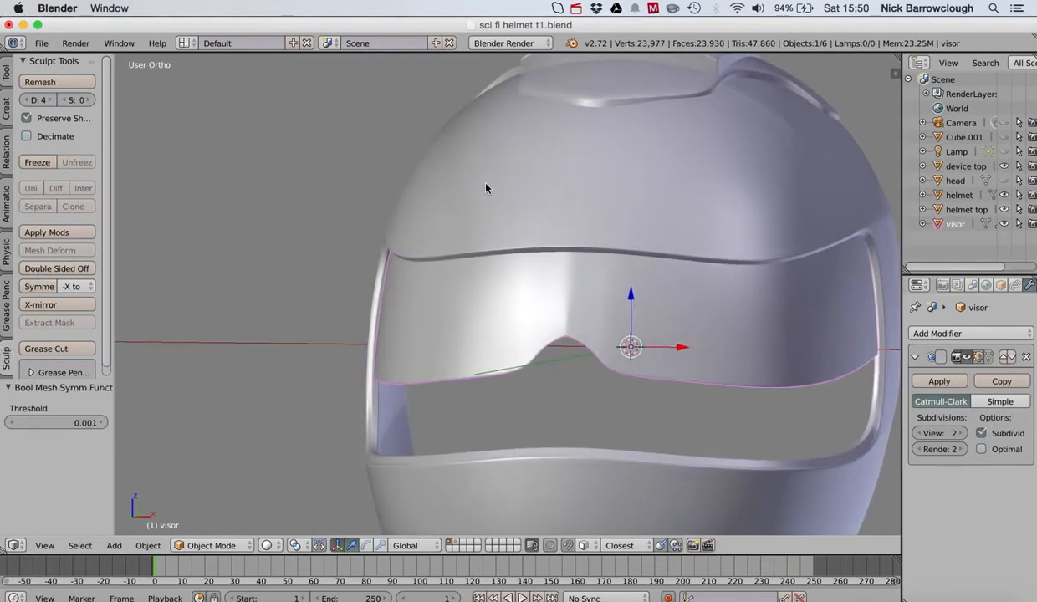
Inspect the symmetrized nose notch from several angles and open the visor in Edit Mode to check its mesh.
{"action": "scroll", "coordinate": [530, 288], "scroll_direction": "right", "scroll_amount": 5}
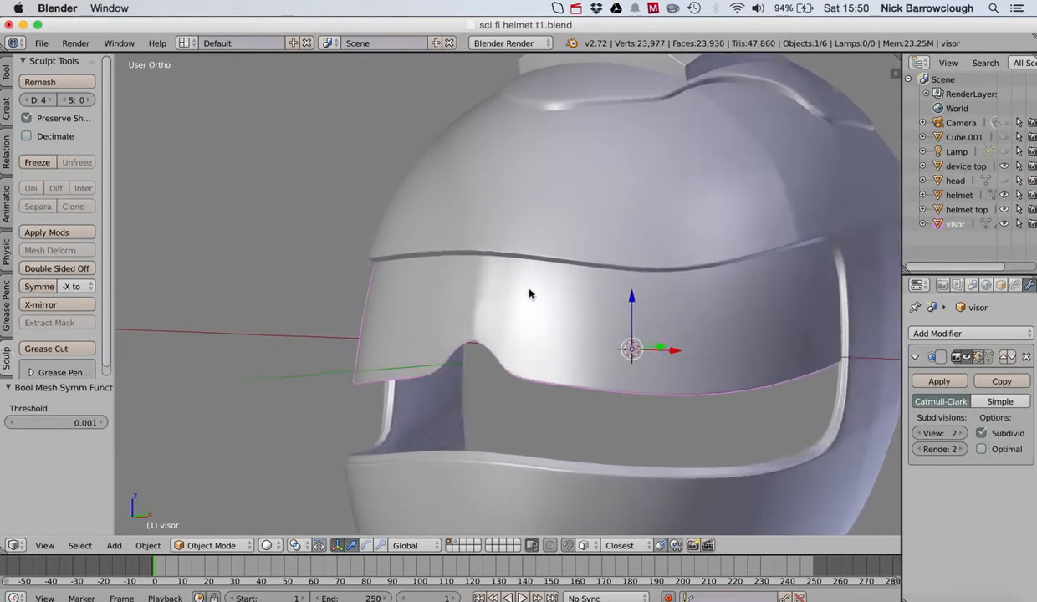
{"action": "scroll", "coordinate": [530, 293], "scroll_direction": "left", "scroll_amount": 5}
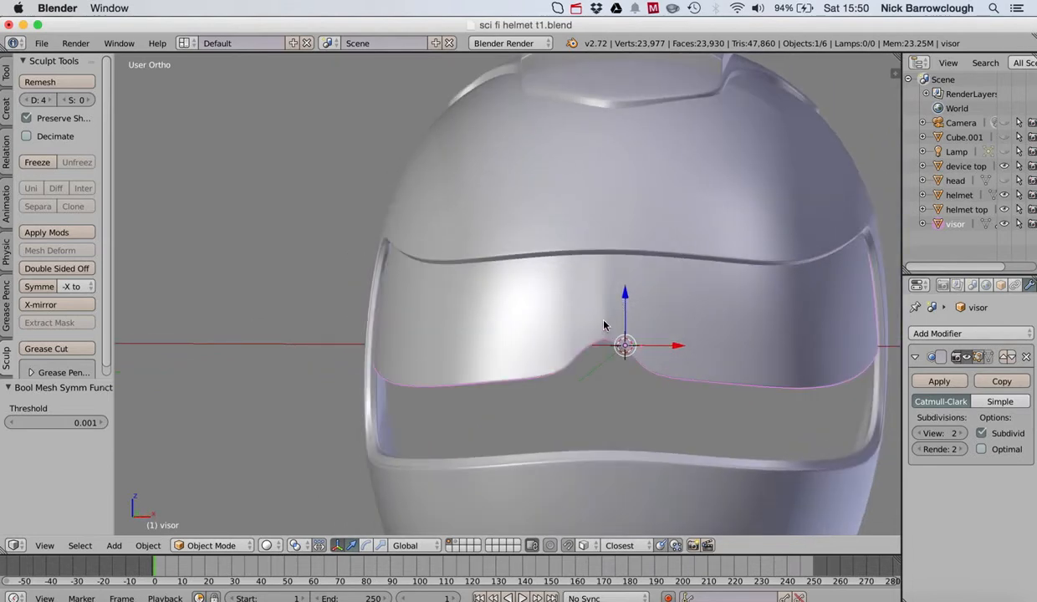
{"action": "left_click", "coordinate": [203, 545]}
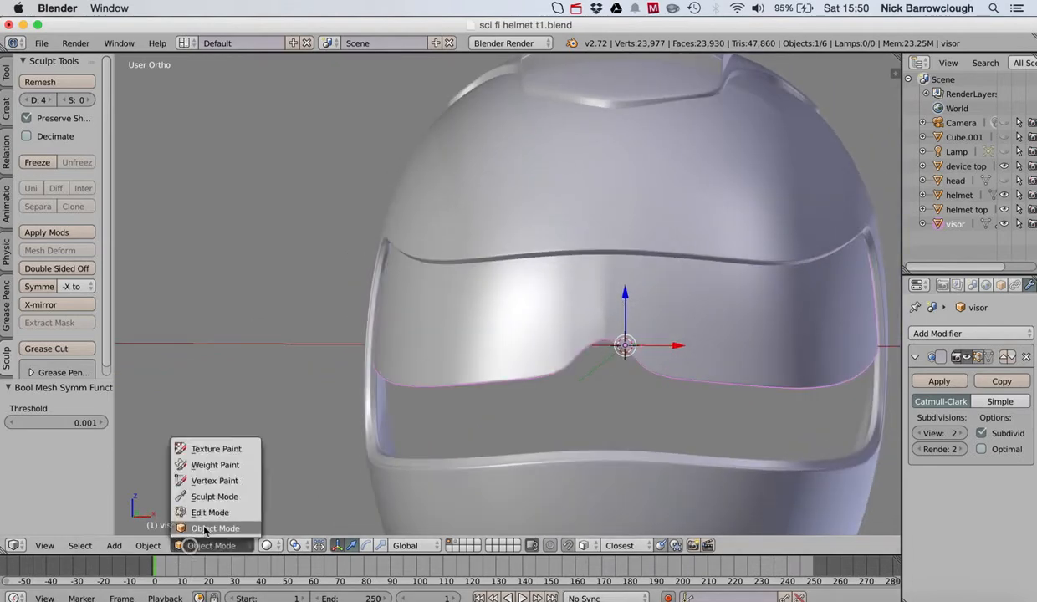
{"action": "left_click", "coordinate": [206, 513]}
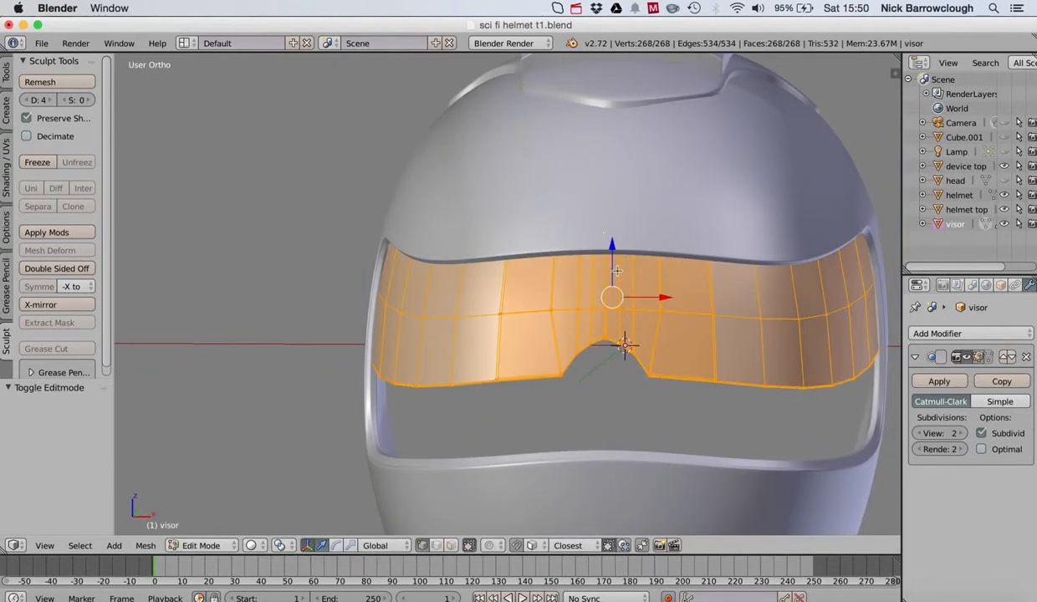
{"action": "scroll", "coordinate": [617, 268], "scroll_direction": "up", "scroll_amount": 5}
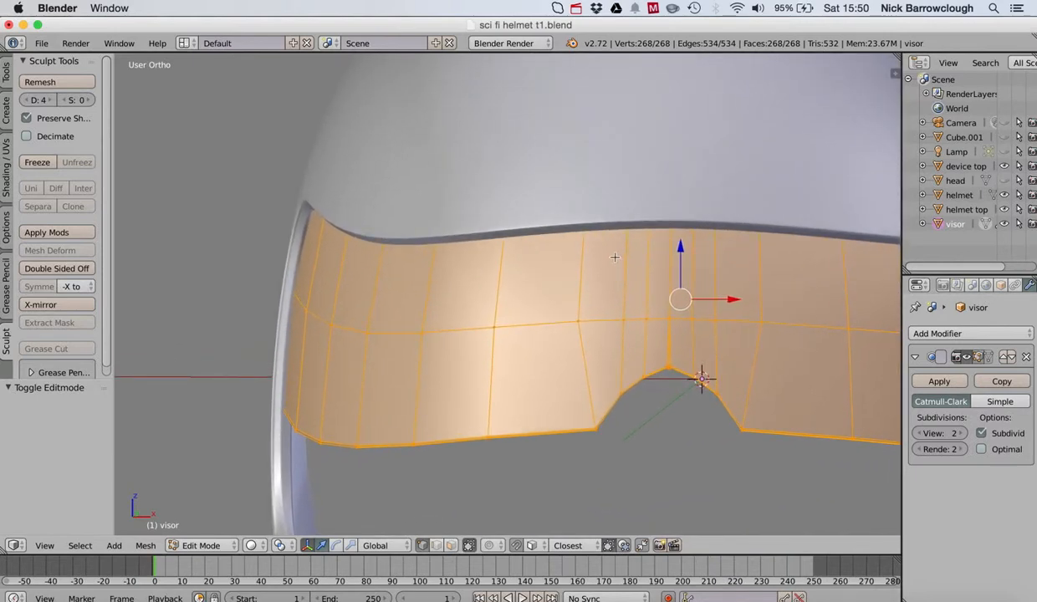
Undo the symmetrize, the notch vertex moves and the extra loop cuts beside the visor's nose notch, and return to Object Mode.
{"action": "key", "text": "super+z"}
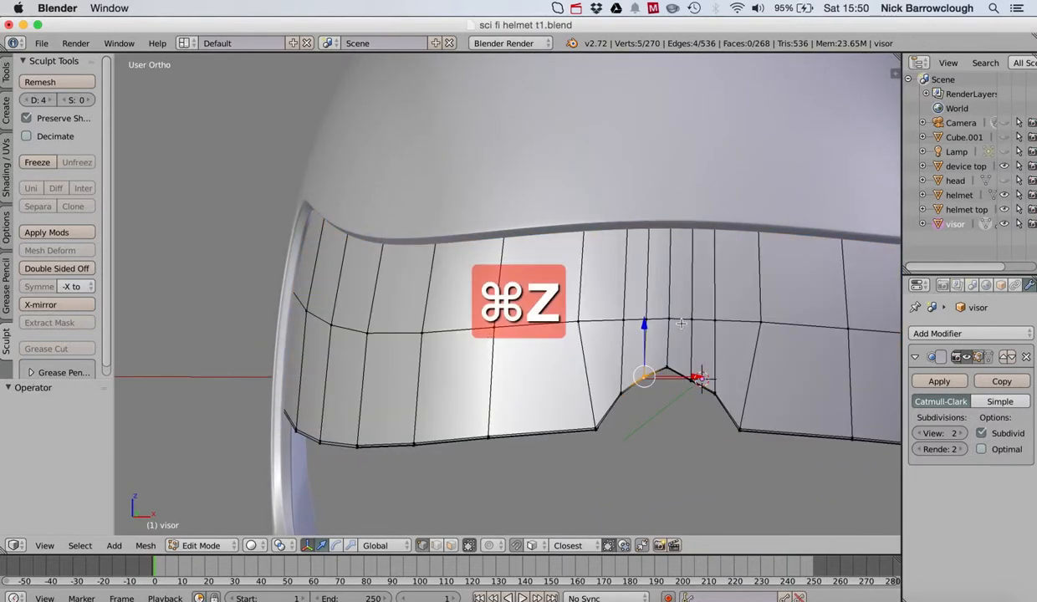
{"action": "scroll", "coordinate": [681, 324], "scroll_direction": "up", "scroll_amount": 2}
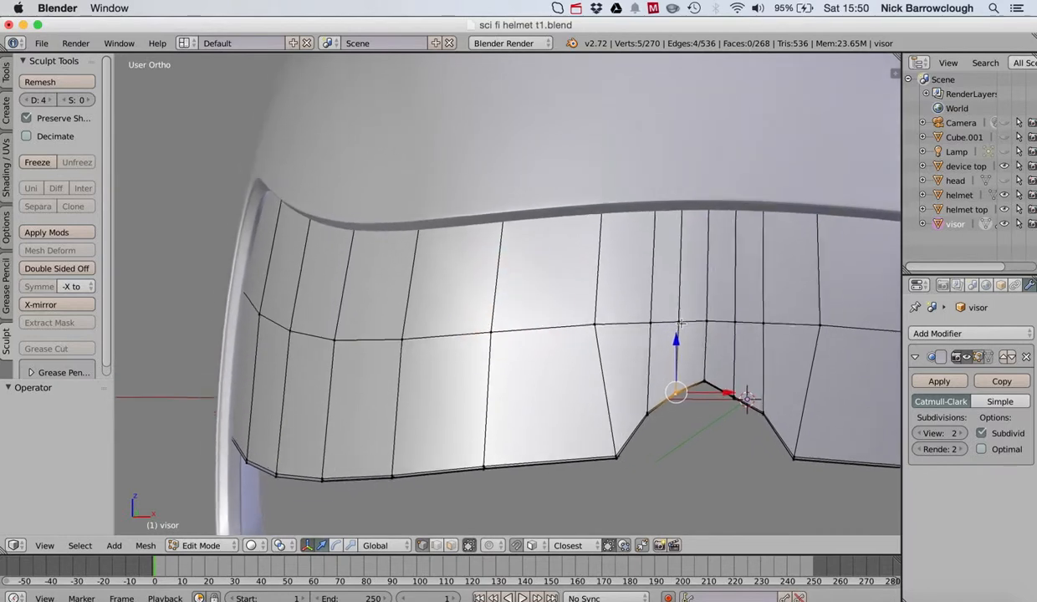
{"action": "key", "text": "super+z"}
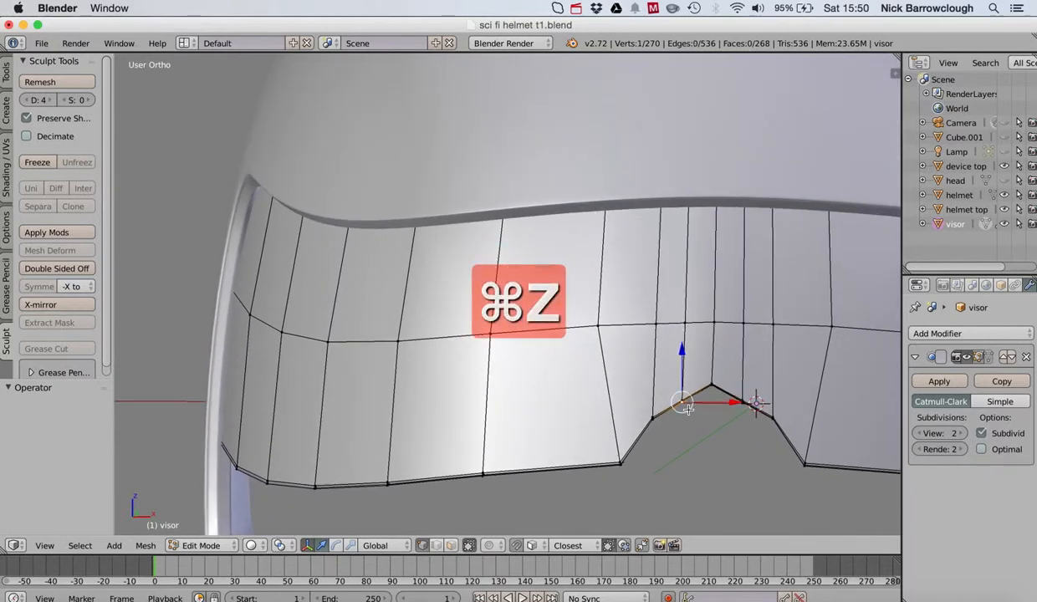
{"action": "key", "text": "super+z"}
{"action": "key", "text": "super+z"}
{"action": "key", "text": "super+z"}
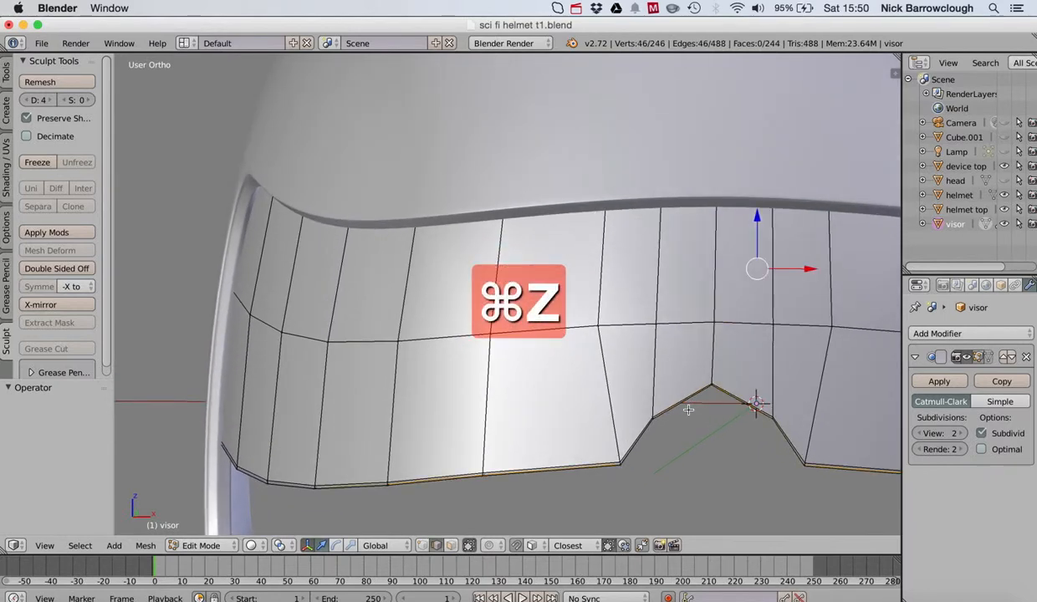
{"action": "left_click", "coordinate": [196, 544]}
{"action": "left_click", "coordinate": [197, 527]}
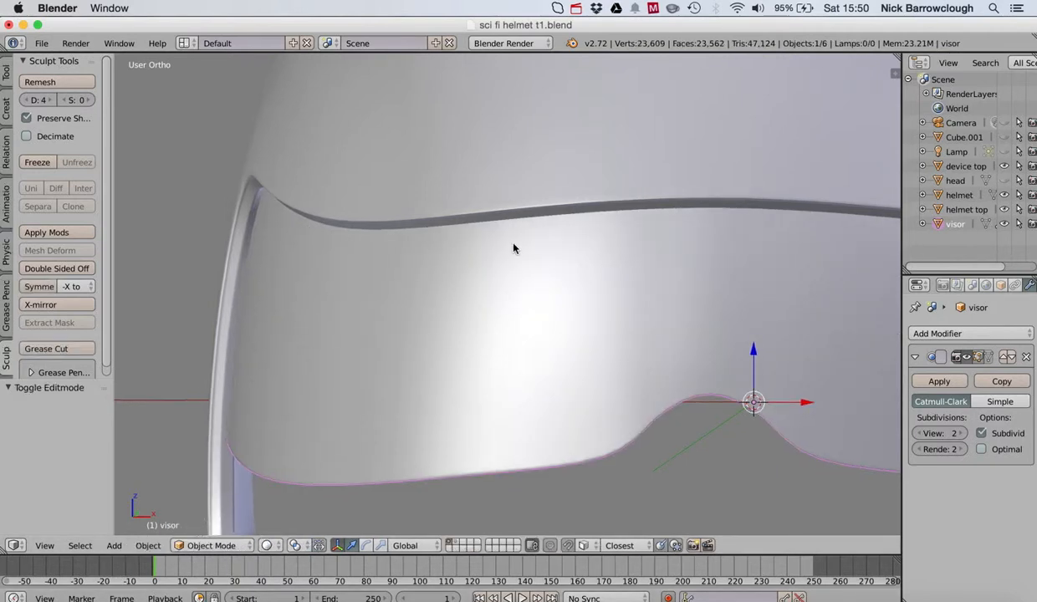
Examine the visor's fit in the helmet opening and the overall helmet shape from the front, sides, rear and below.
{"action": "scroll", "coordinate": [514, 247], "scroll_direction": "down", "scroll_amount": 2}
{"action": "scroll", "coordinate": [581, 246], "scroll_direction": "down", "scroll_amount": 2}
{"action": "scroll", "coordinate": [581, 246], "scroll_direction": "left", "scroll_amount": 8}
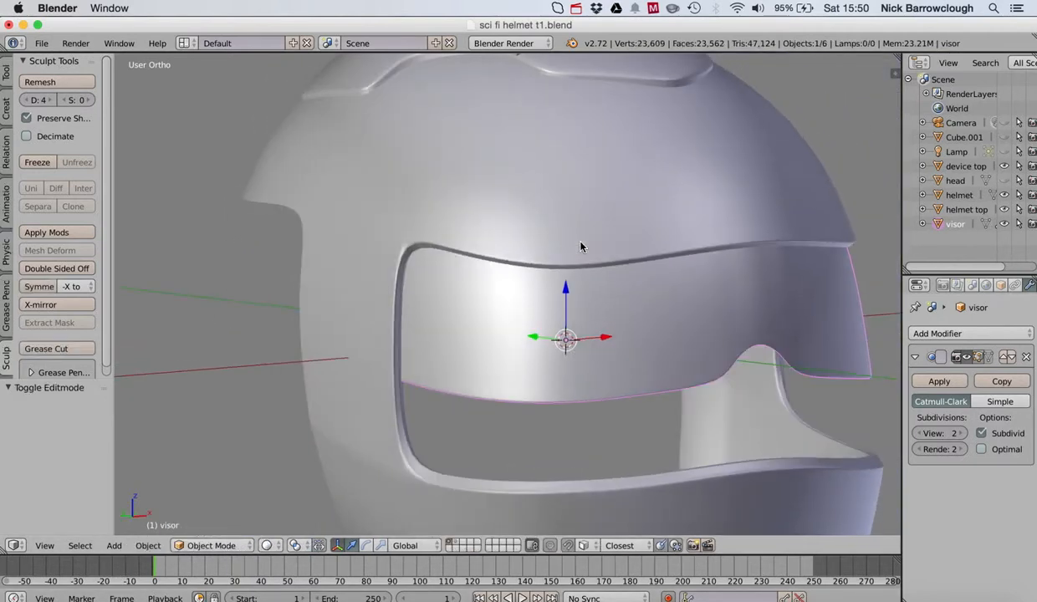
{"action": "scroll", "coordinate": [582, 246], "scroll_direction": "left", "scroll_amount": 15}
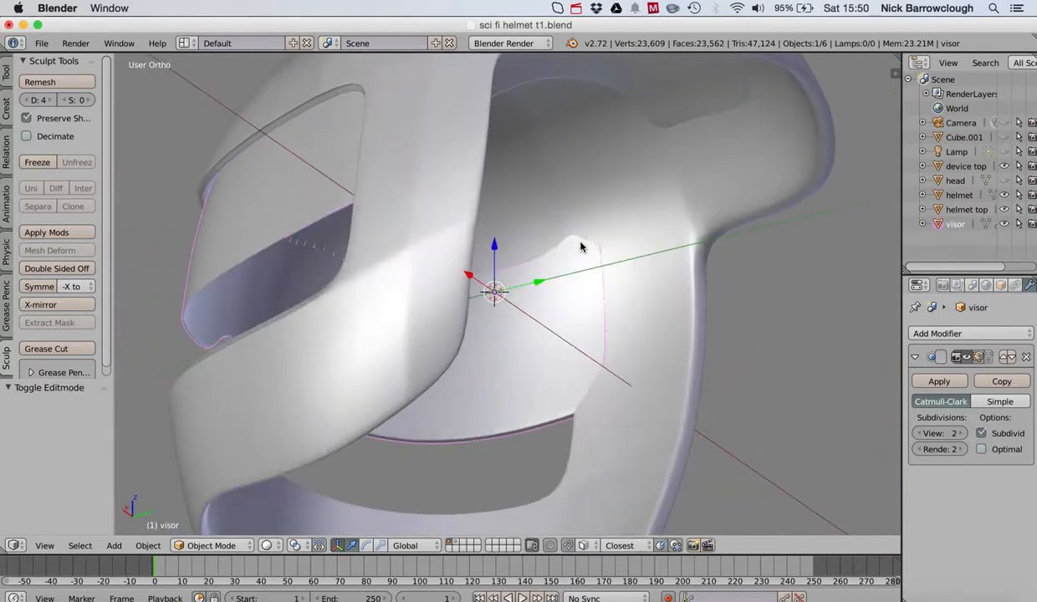
{"action": "scroll", "coordinate": [582, 246], "scroll_direction": "left", "scroll_amount": 20}
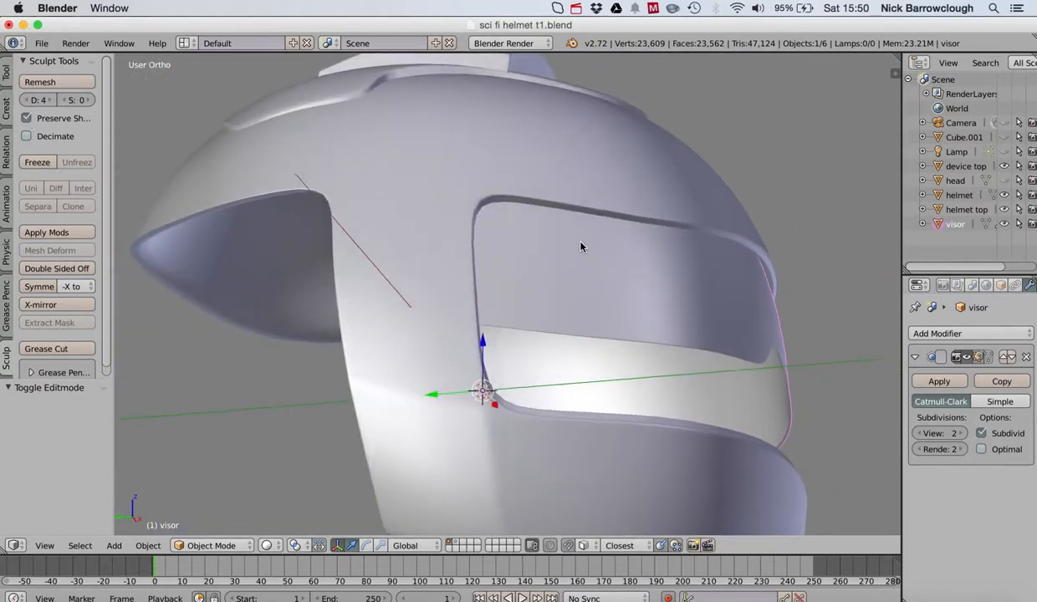
{"action": "scroll", "coordinate": [582, 246], "scroll_direction": "up", "scroll_amount": 10}
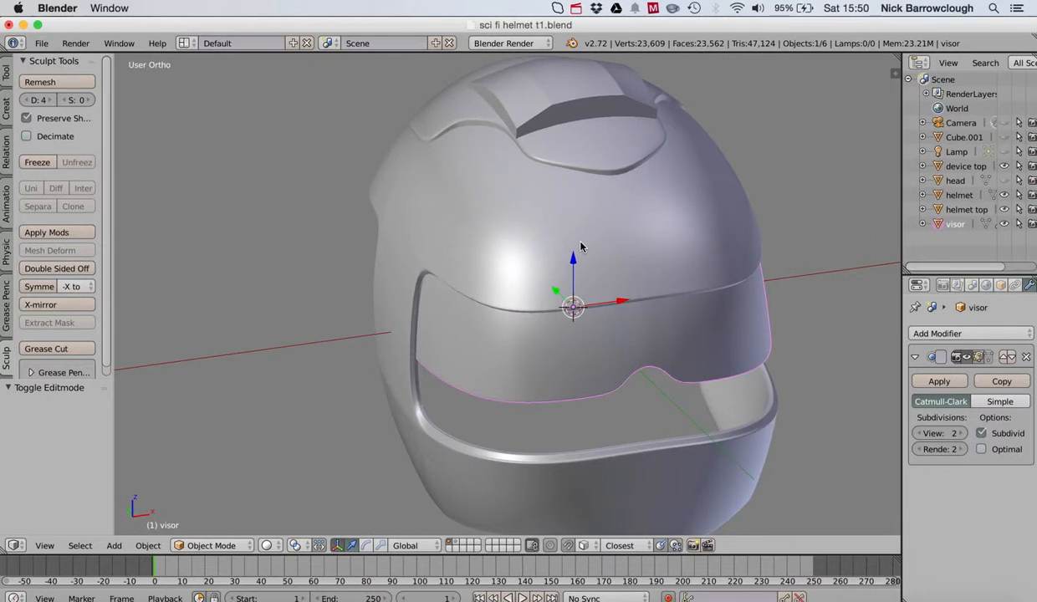
{"action": "scroll", "coordinate": [581, 246], "scroll_direction": "left", "scroll_amount": 20}
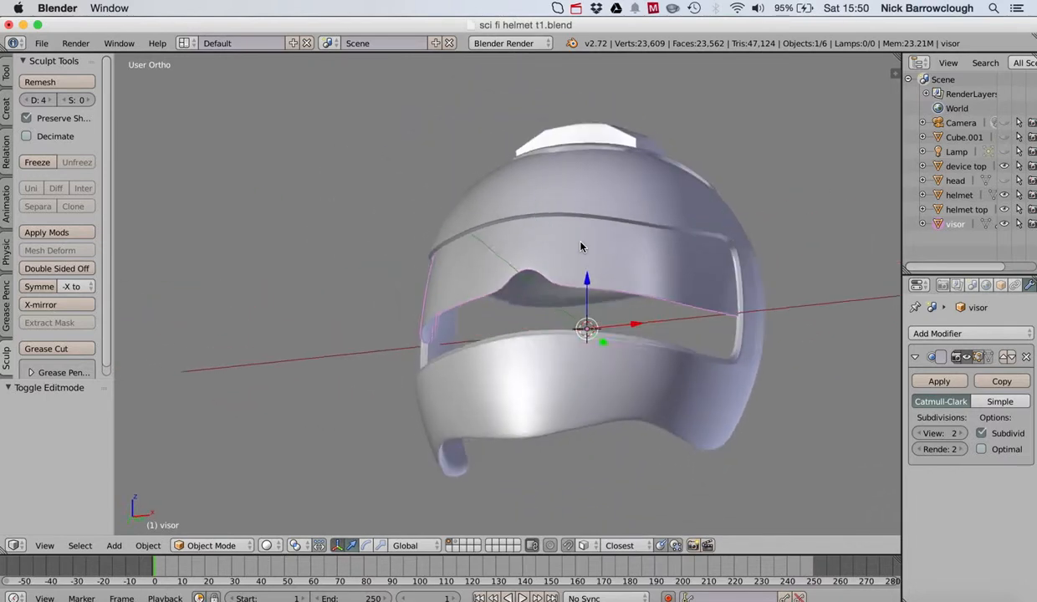
{"action": "scroll", "coordinate": [581, 246], "scroll_direction": "left", "scroll_amount": 5}
{"action": "scroll", "coordinate": [581, 246], "scroll_direction": "up", "scroll_amount": 5}
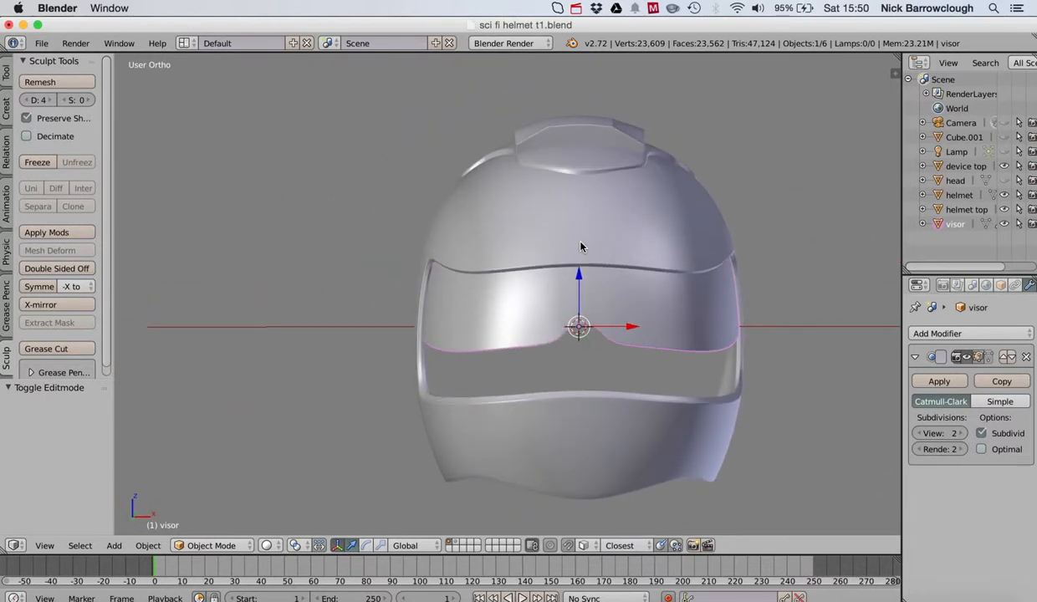
{"action": "scroll", "coordinate": [581, 246], "scroll_direction": "left", "scroll_amount": 10}
{"action": "scroll", "coordinate": [581, 246], "scroll_direction": "right", "scroll_amount": 18}
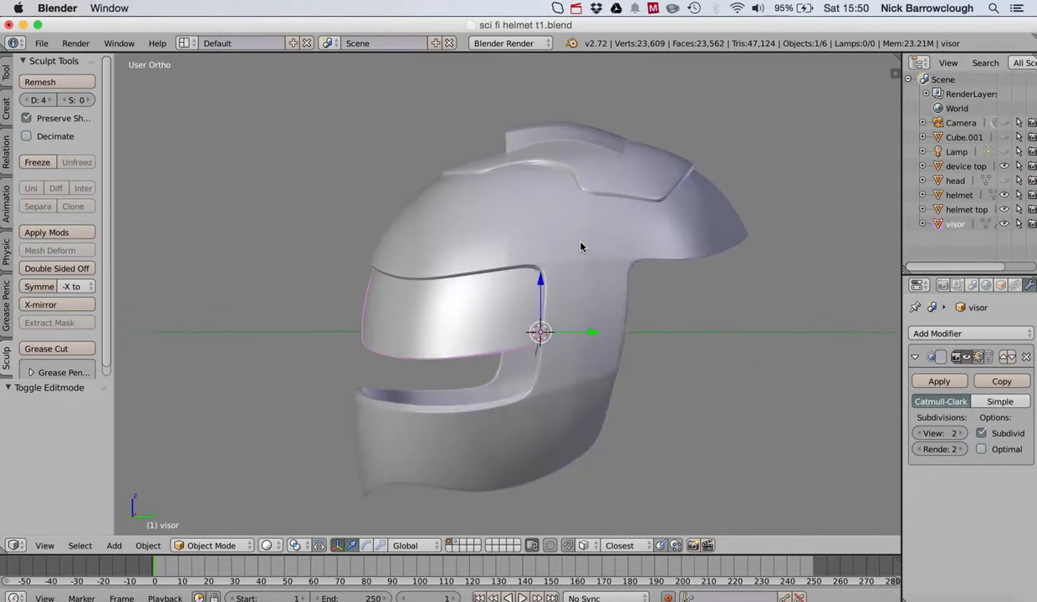
{"action": "scroll", "coordinate": [582, 246], "scroll_direction": "left", "scroll_amount": 6}
{"action": "middle_click_drag", "start_coordinate": [581, 246], "coordinate": [618, 219]}
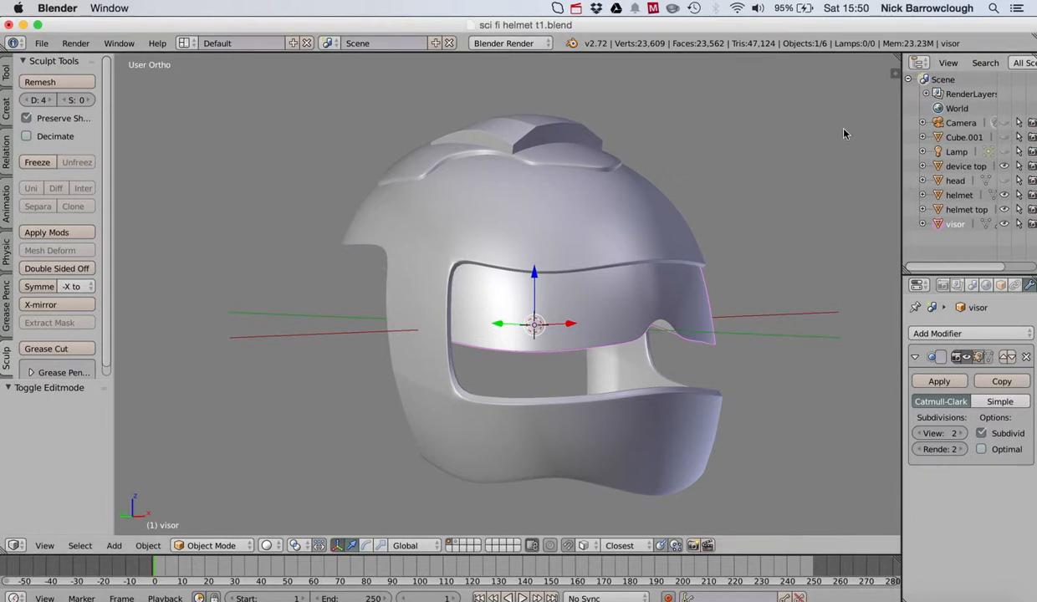
{"action": "scroll", "coordinate": [569, 198], "scroll_direction": "left", "scroll_amount": 10}
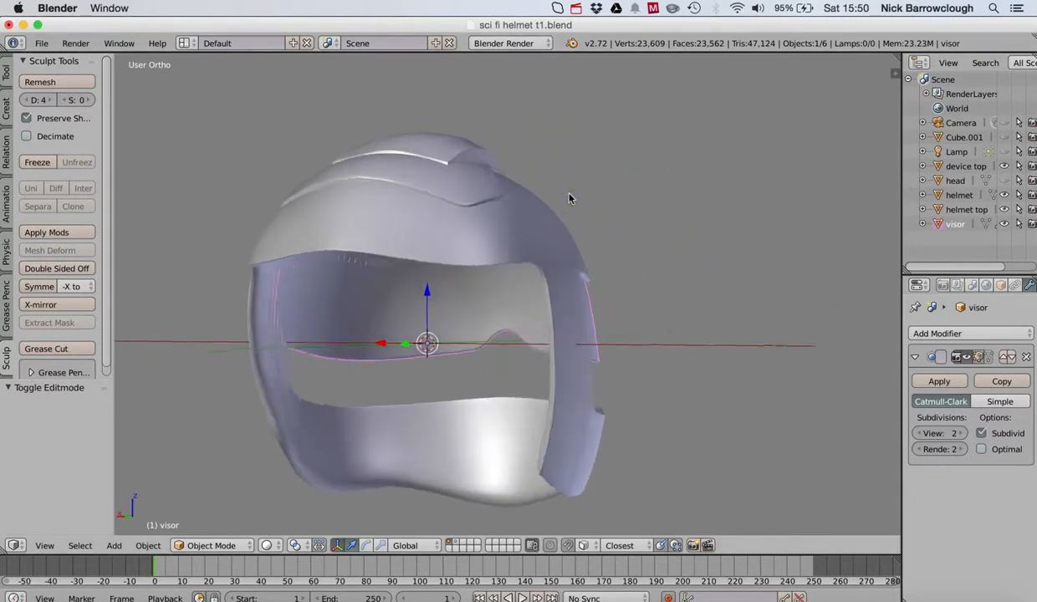
{"action": "scroll", "coordinate": [569, 199], "scroll_direction": "right", "scroll_amount": 10}
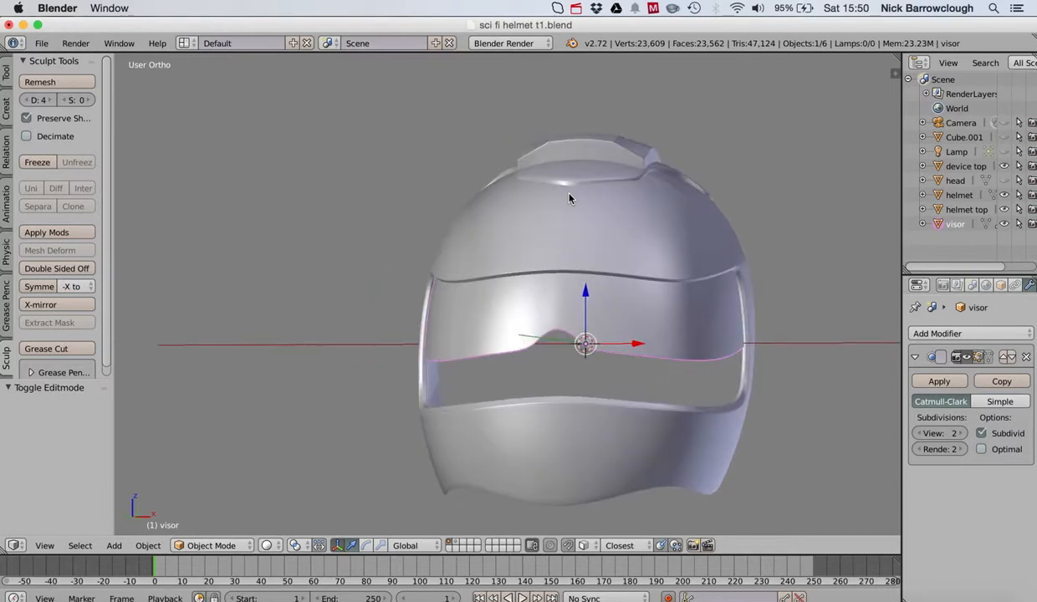
{"action": "scroll", "coordinate": [569, 198], "scroll_direction": "left", "scroll_amount": 6}
{"action": "scroll", "coordinate": [568, 198], "scroll_direction": "left", "scroll_amount": 2}
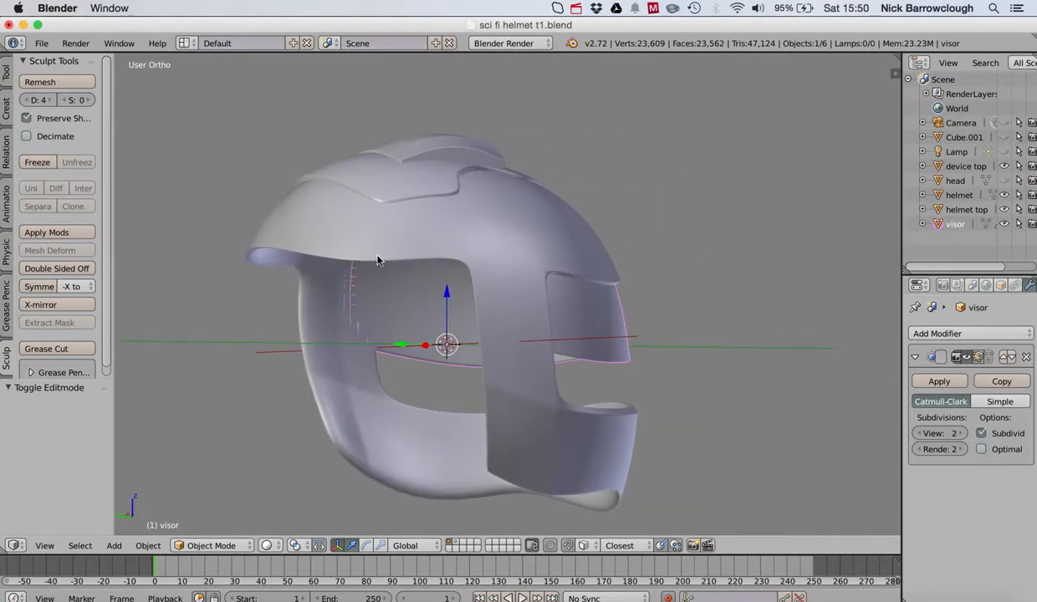
{"action": "scroll", "coordinate": [482, 248], "scroll_direction": "right", "scroll_amount": 4}
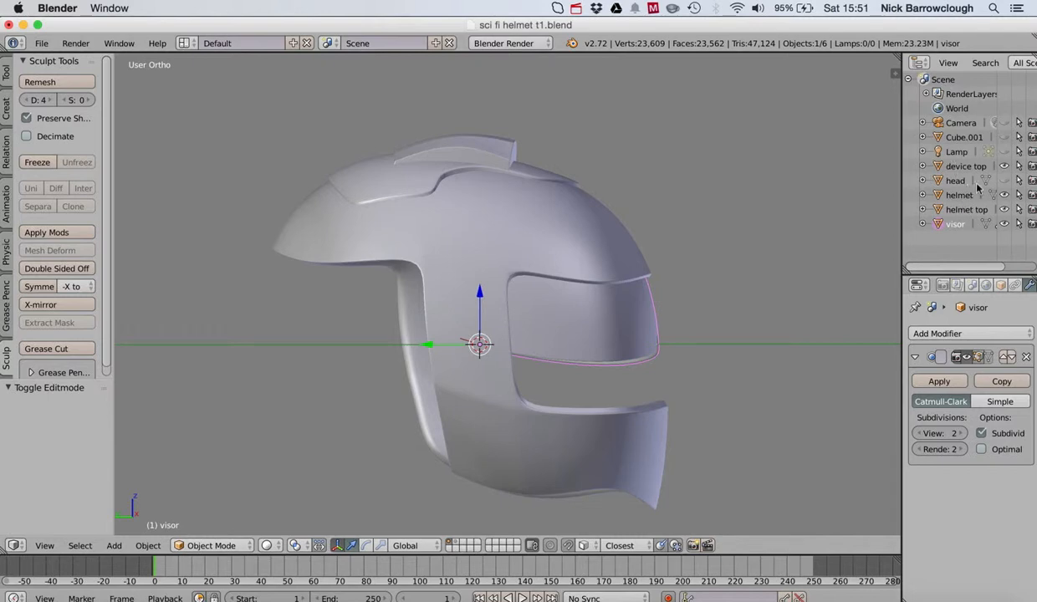
Unhide the head mesh and duplicate it in place.
{"action": "scroll", "coordinate": [491, 311], "scroll_direction": "right", "scroll_amount": 8}
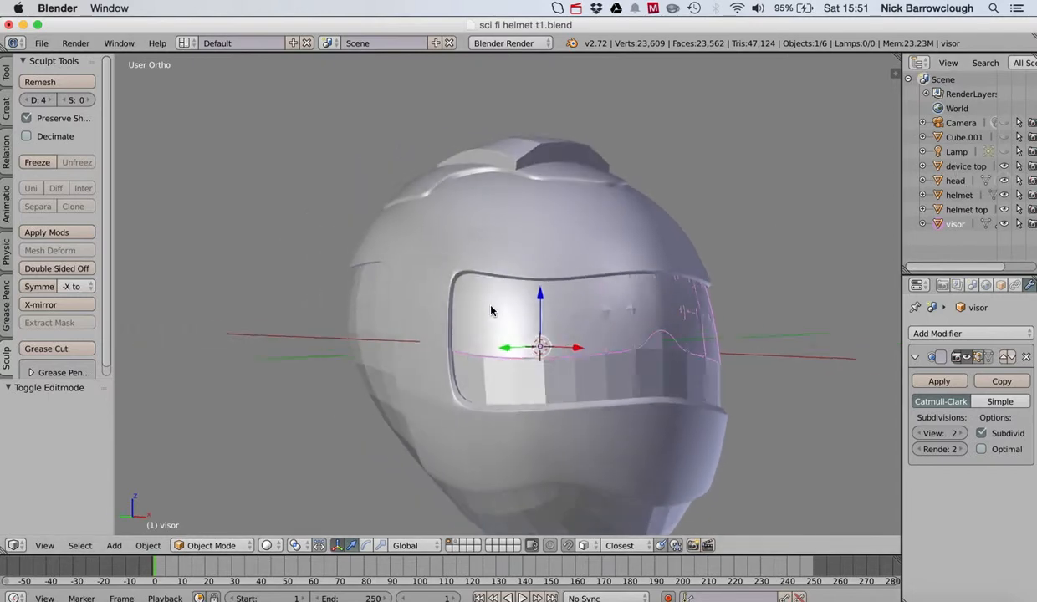
{"action": "scroll", "coordinate": [491, 311], "scroll_direction": "right", "scroll_amount": 6}
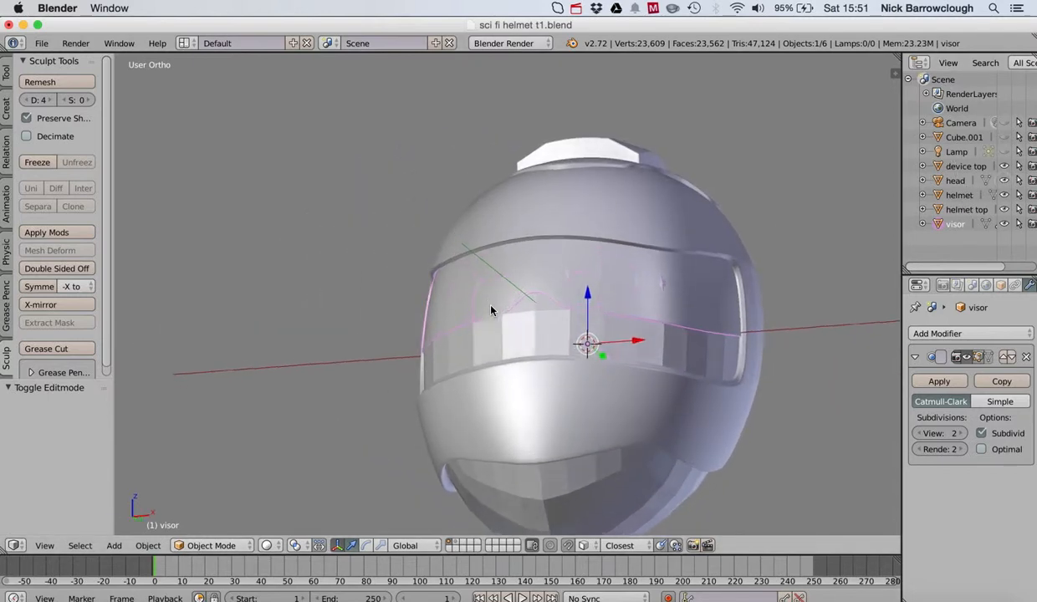
{"action": "scroll", "coordinate": [491, 311], "scroll_direction": "left", "scroll_amount": 6}
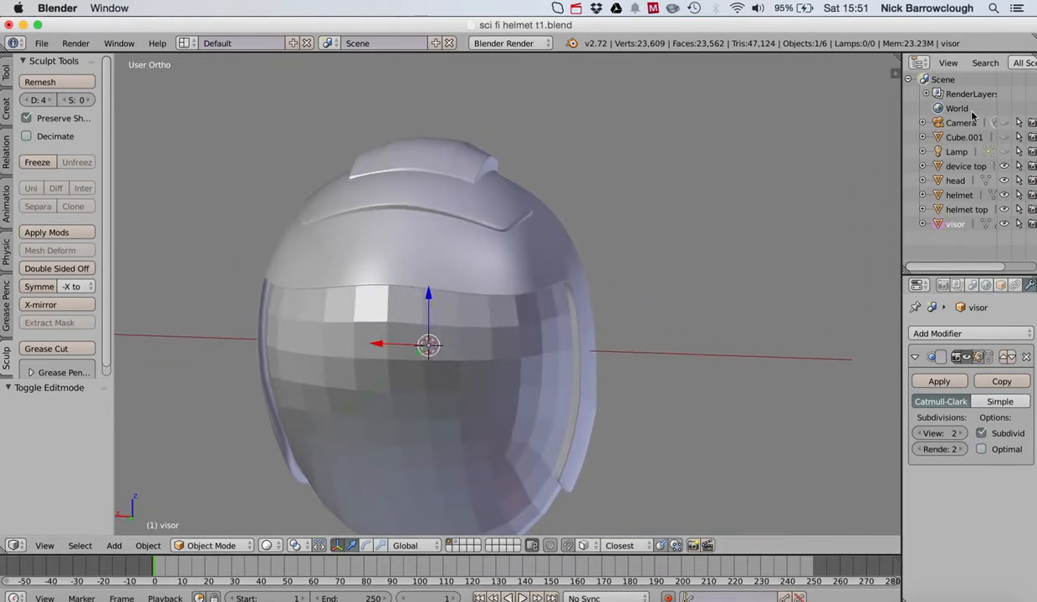
{"action": "right_click", "coordinate": [423, 435]}
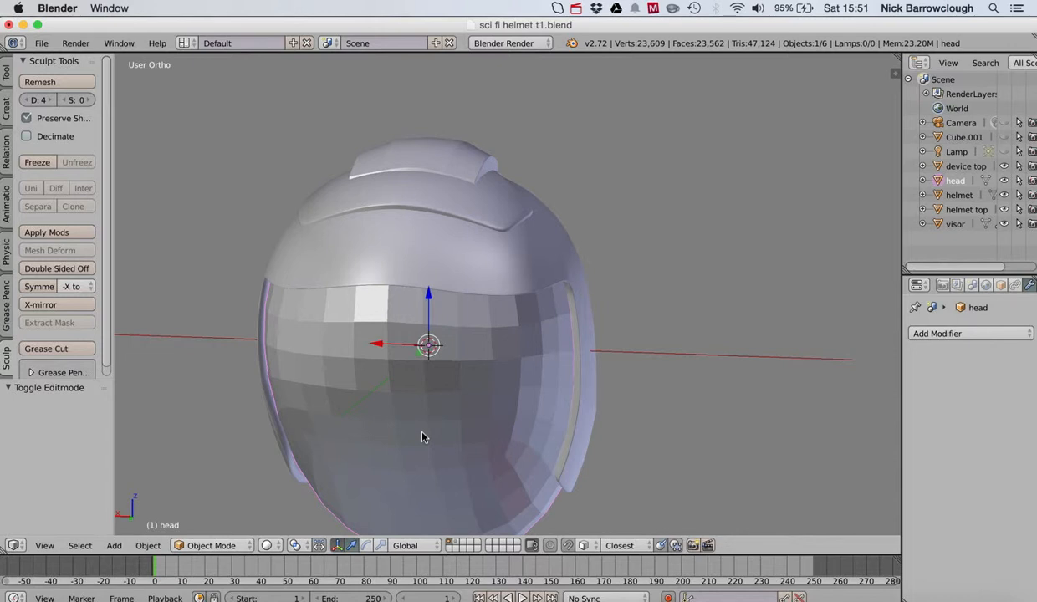
{"action": "key", "text": "shift+d"}
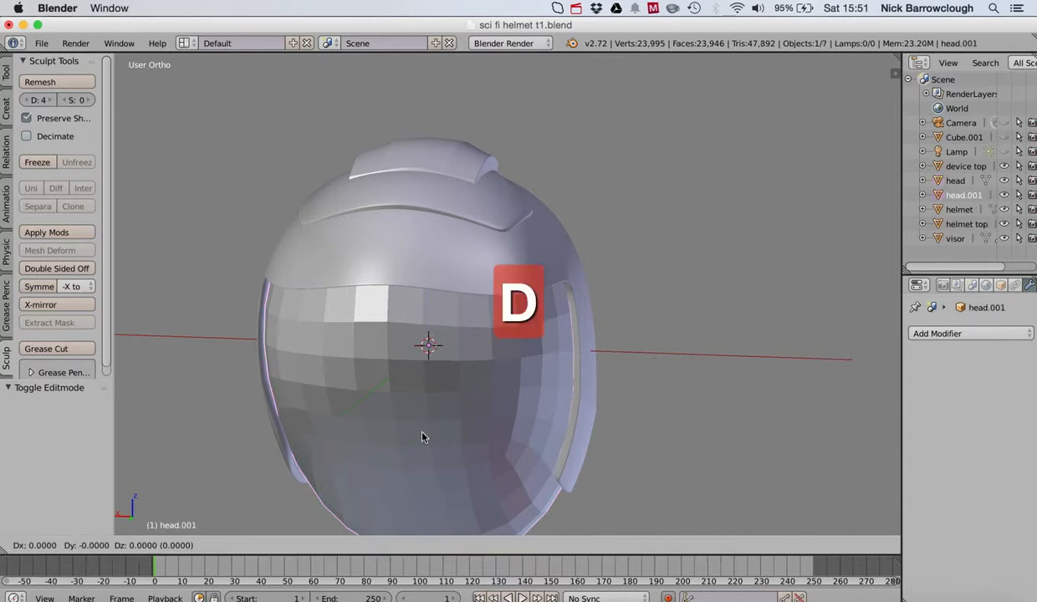
{"action": "right_click", "coordinate": [422, 436]}
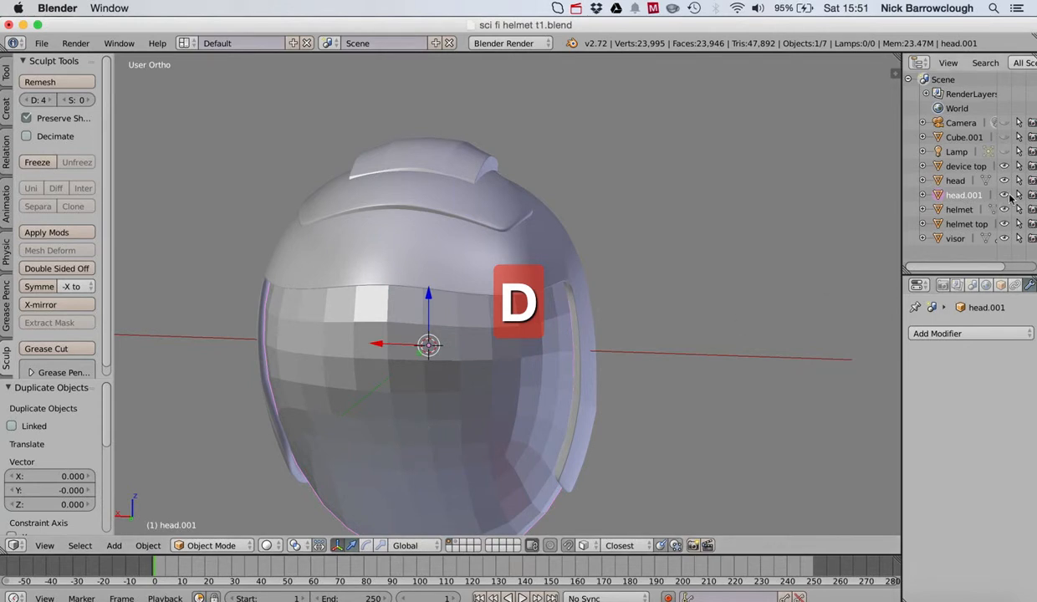
Rename the duplicated head mesh to "helmet rear" and hide the original head.
{"action": "double_click", "coordinate": [959, 196]}
{"action": "type", "text": "rearhelmet"}
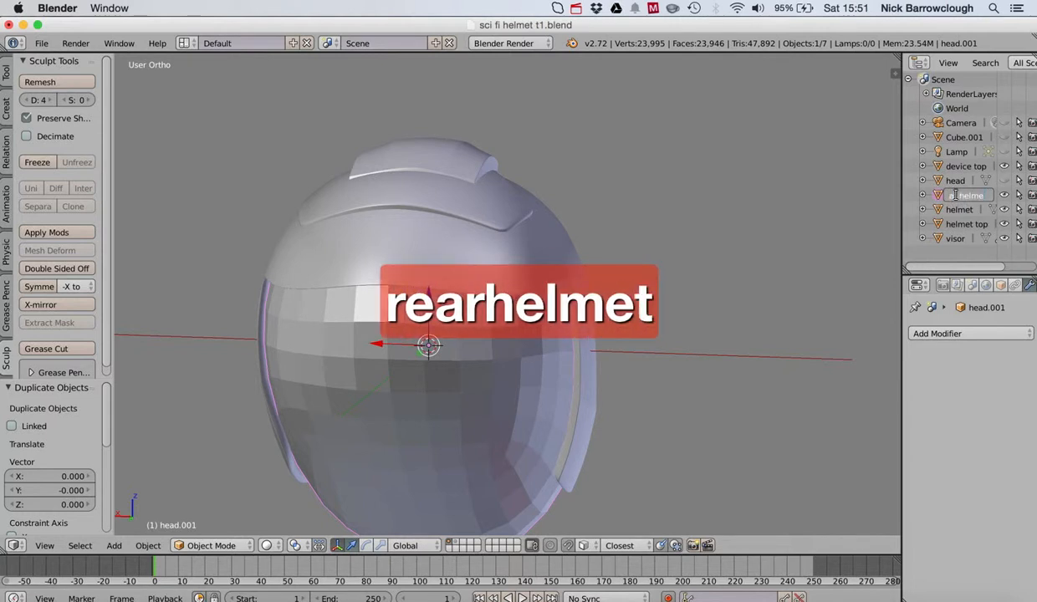
{"action": "type", "text": "helmet rear"}
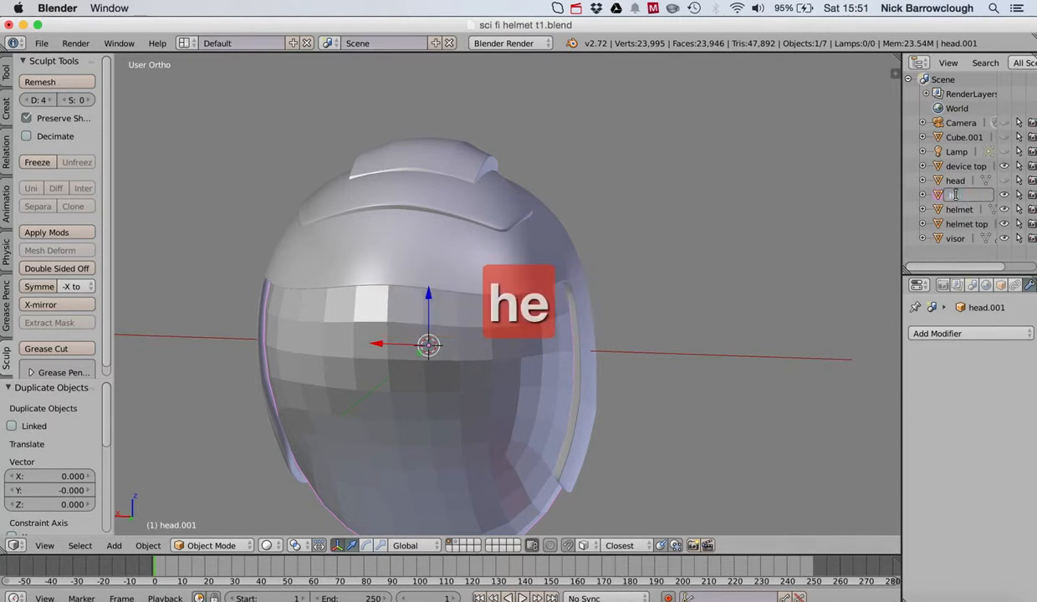
{"action": "key", "text": "Return"}
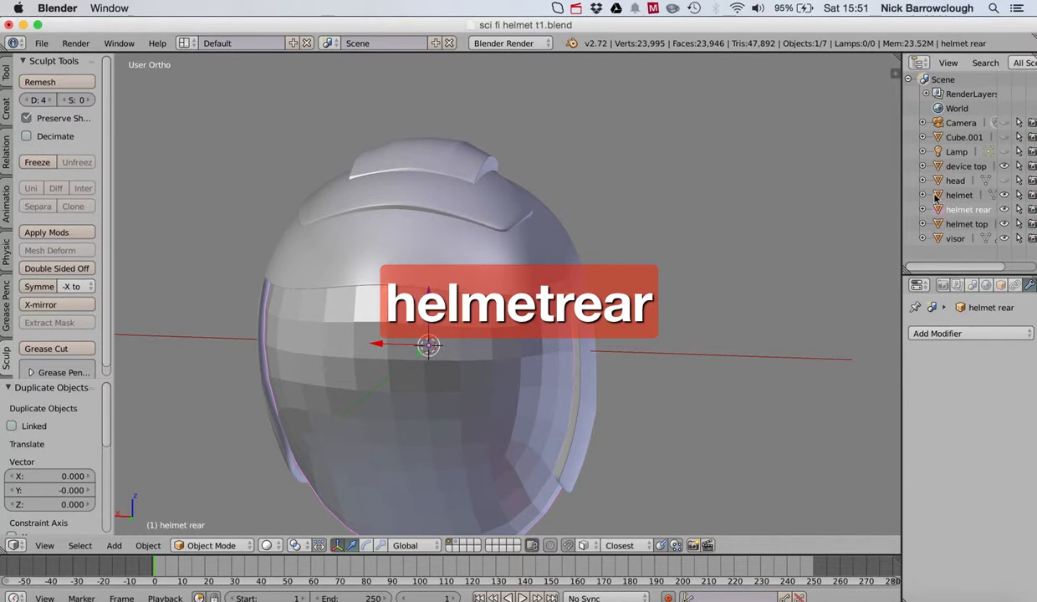
Put the helmet rear mesh in Edit Mode with face selection.
{"action": "middle_click_drag", "start_coordinate": [492, 239], "coordinate": [508, 249]}
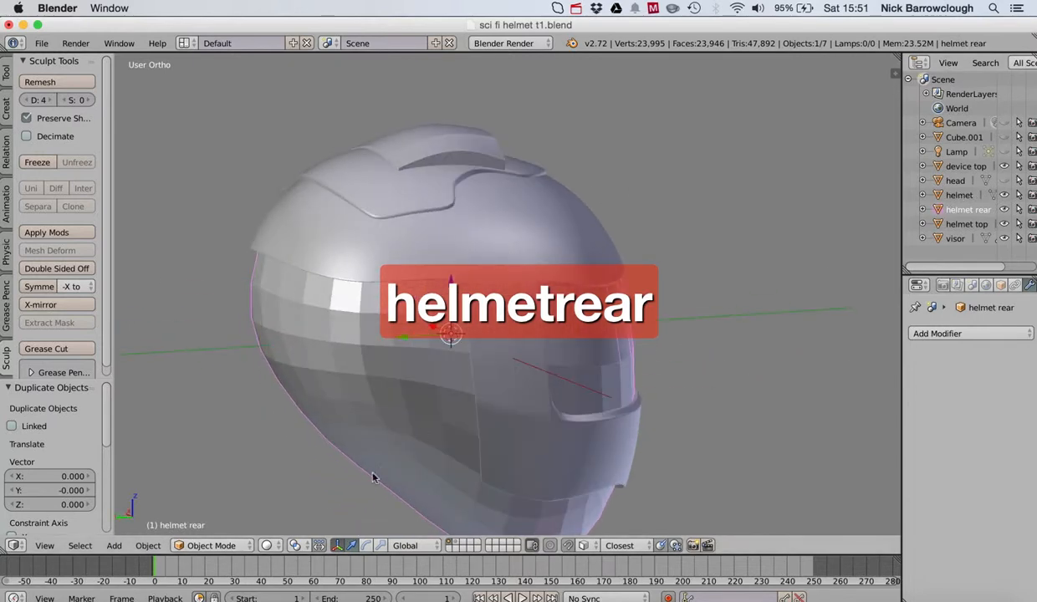
{"action": "left_click", "coordinate": [226, 546]}
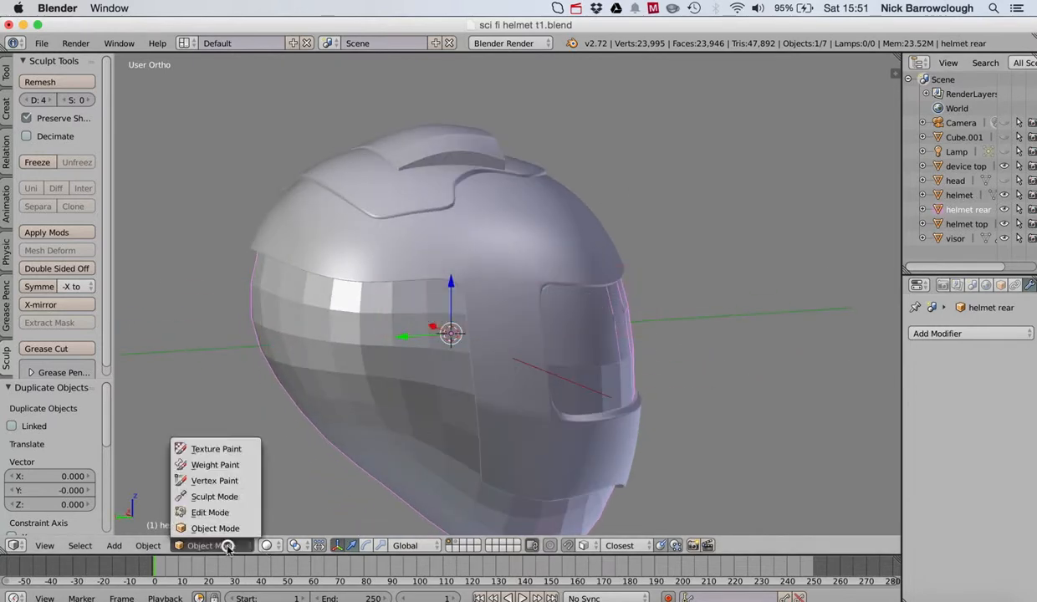
{"action": "left_click", "coordinate": [214, 512]}
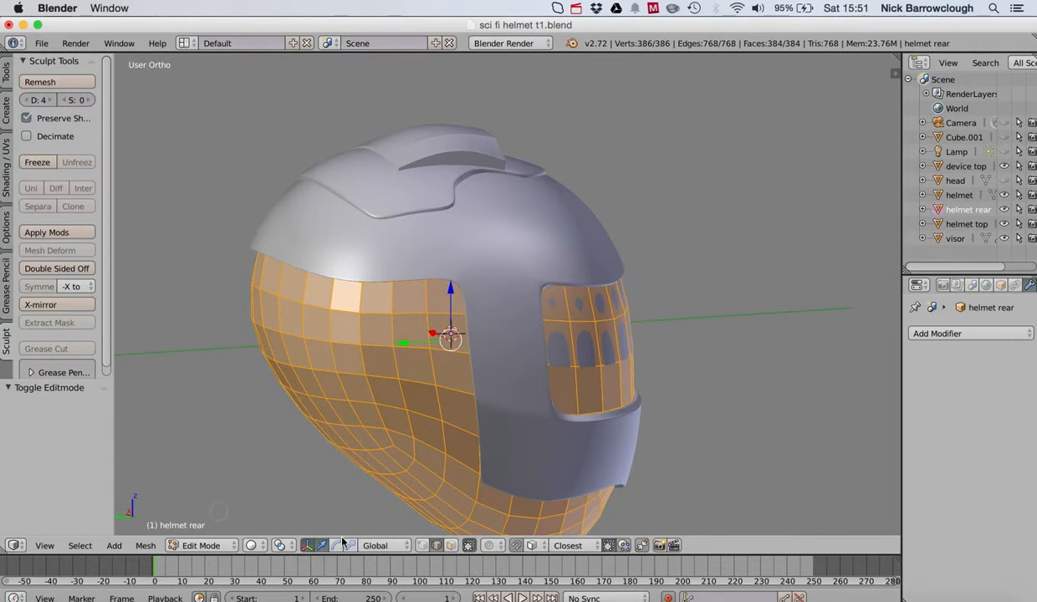
{"action": "left_click", "coordinate": [449, 545]}
{"action": "middle_click_drag", "start_coordinate": [393, 327], "coordinate": [405, 365]}
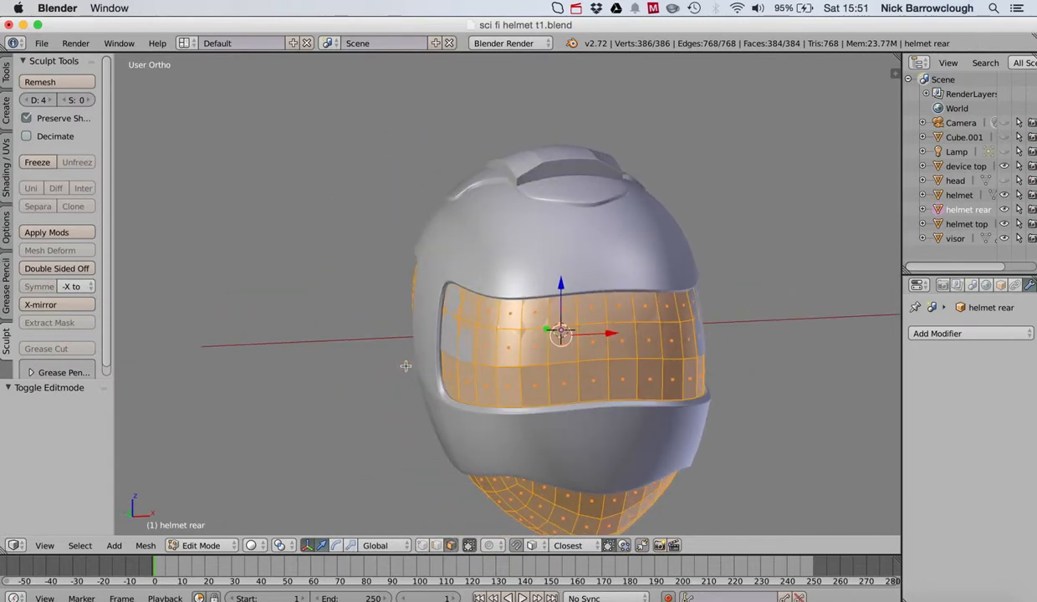
Deselect the row of rear faces directly below the helmet's back edge, leaving one face near its far end.
{"action": "scroll", "coordinate": [405, 366], "scroll_direction": "down", "scroll_amount": 1}
{"action": "scroll", "coordinate": [405, 368], "scroll_direction": "left", "scroll_amount": 5}
{"action": "scroll", "coordinate": [405, 368], "scroll_direction": "left", "scroll_amount": 2}
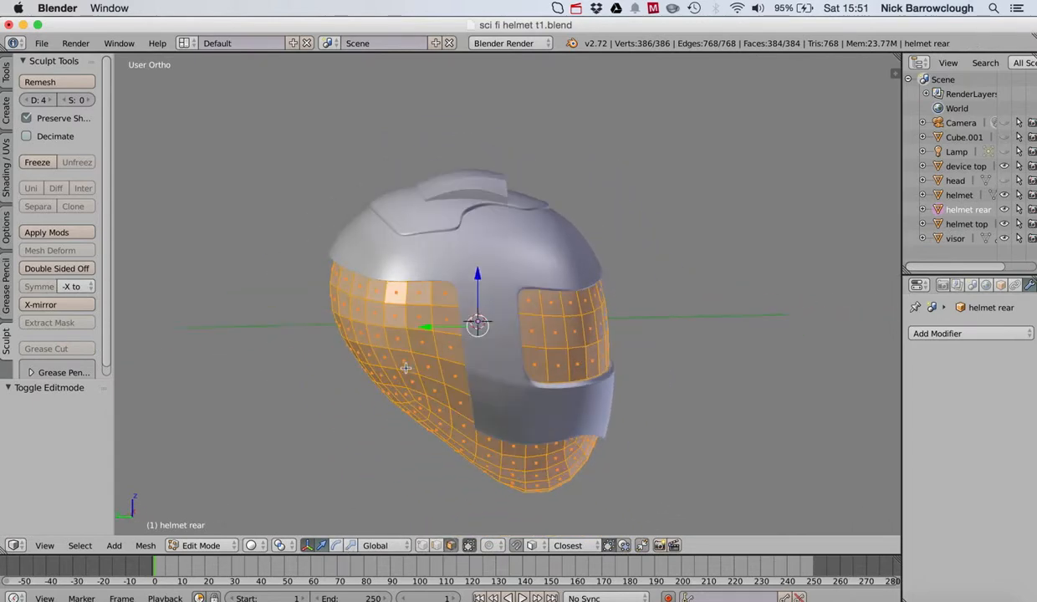
{"action": "scroll", "coordinate": [405, 368], "scroll_direction": "left", "scroll_amount": 8}
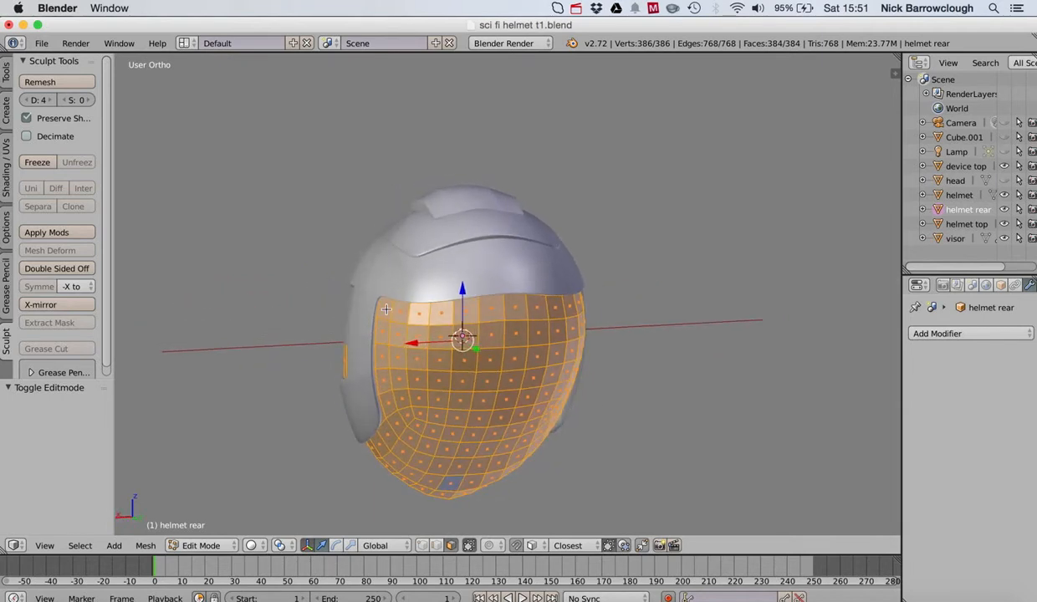
{"action": "right_click", "coordinate": [420, 315], "text": "shift"}
{"action": "right_click", "coordinate": [441, 314], "text": "shift"}
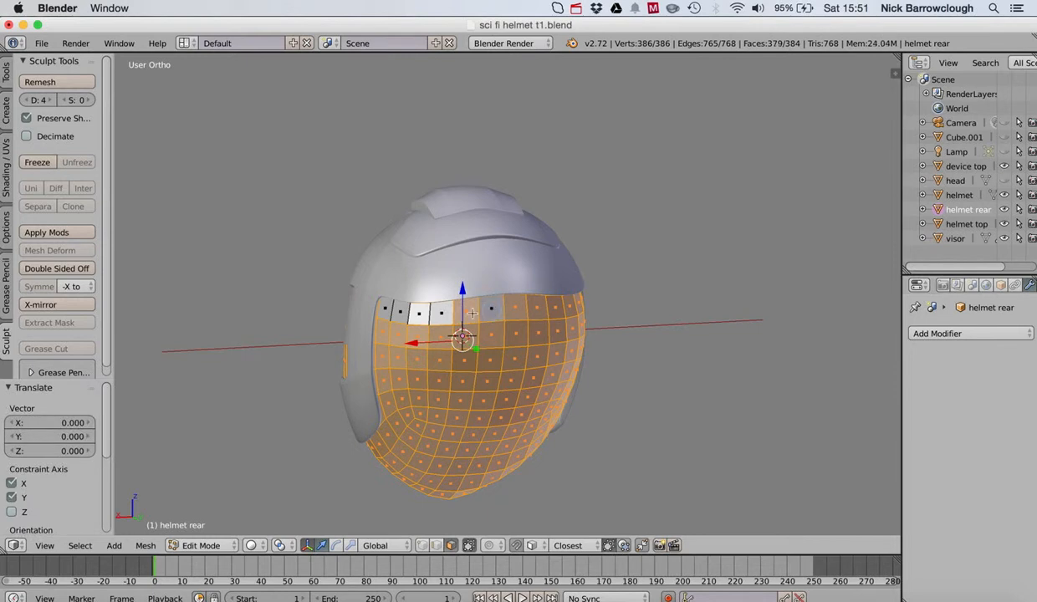
{"action": "right_click", "coordinate": [515, 311], "text": "shift"}
{"action": "right_click", "coordinate": [528, 307], "text": "shift"}
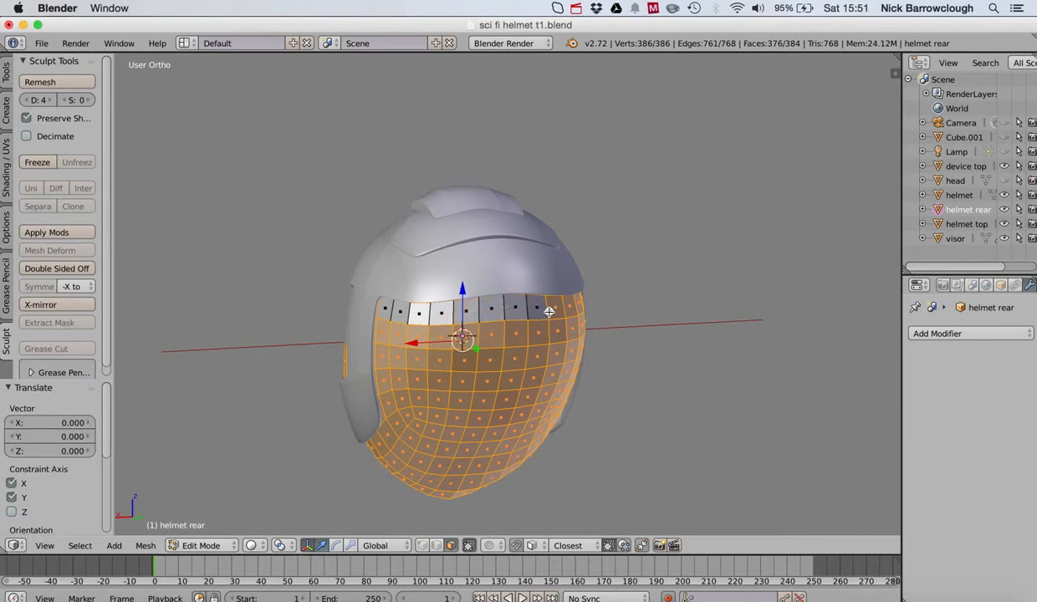
{"action": "right_click", "coordinate": [544, 305], "text": "shift"}
{"action": "scroll", "coordinate": [552, 309], "scroll_direction": "left", "scroll_amount": 3}
{"action": "scroll", "coordinate": [556, 310], "scroll_direction": "left", "scroll_amount": 1}
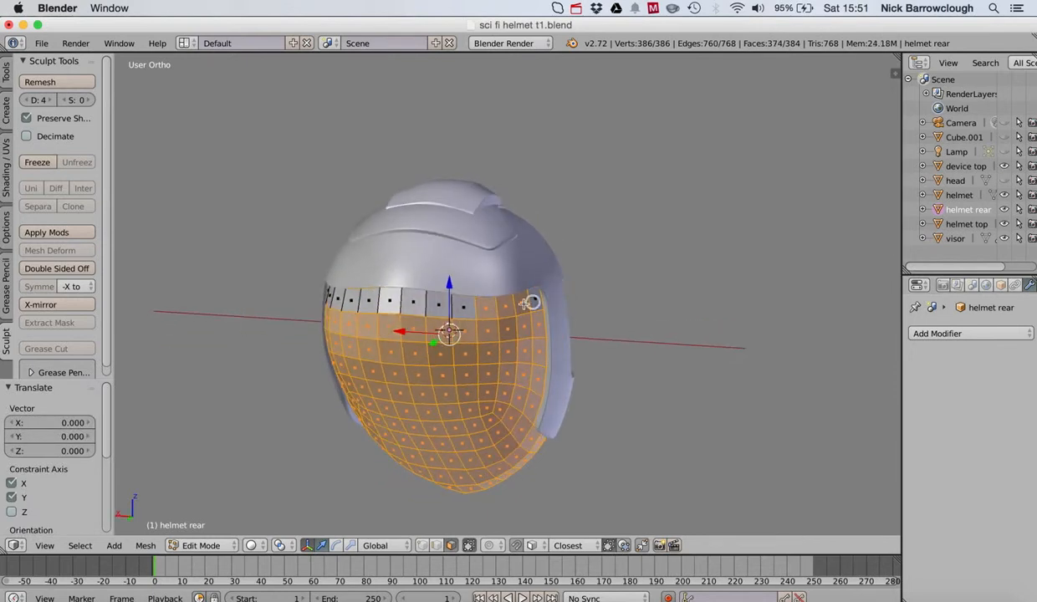
{"action": "right_click", "coordinate": [508, 307], "text": "shift"}
{"action": "right_click", "coordinate": [489, 306], "text": "shift"}
Deselect four faces at one end of the second row and the missed face in the row above.
{"action": "right_click", "coordinate": [490, 329], "text": "shift"}
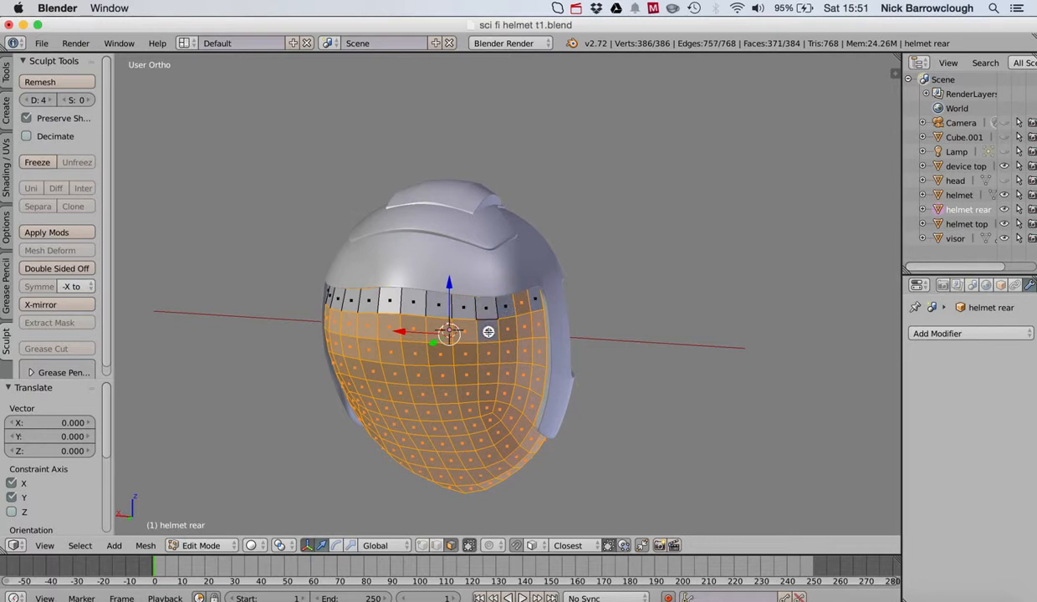
{"action": "right_click", "coordinate": [509, 332], "text": "shift"}
{"action": "right_click", "coordinate": [525, 328], "text": "shift"}
{"action": "right_click", "coordinate": [539, 321], "text": "shift"}
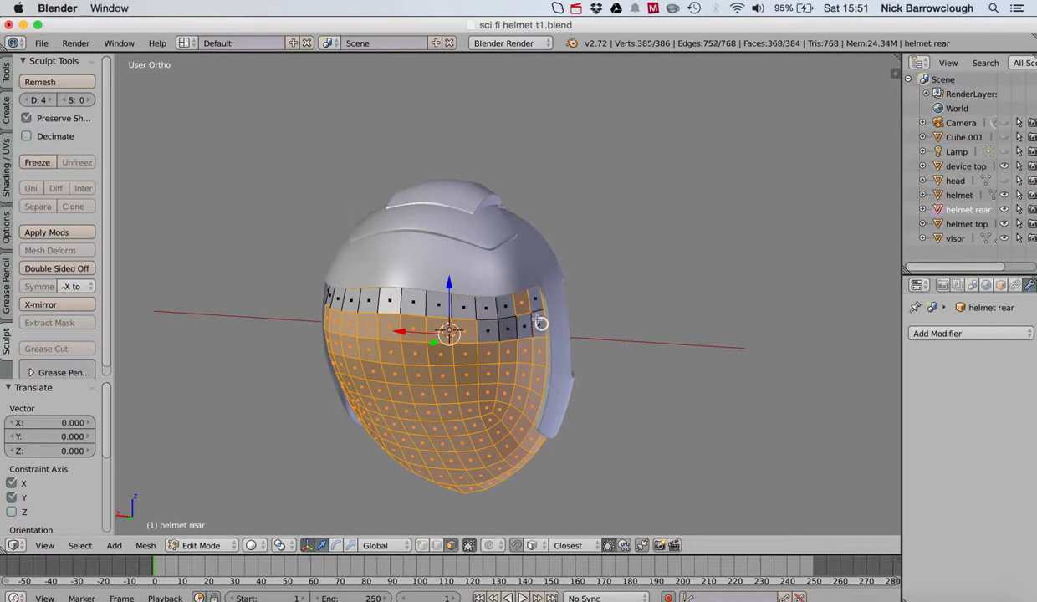
{"action": "right_click", "coordinate": [529, 306], "text": "shift"}
Deselect the third row of rear faces, all the way round the back from one helmet side to the other.
{"action": "right_click", "coordinate": [538, 352], "text": "shift"}
{"action": "right_click", "coordinate": [522, 351], "text": "shift"}
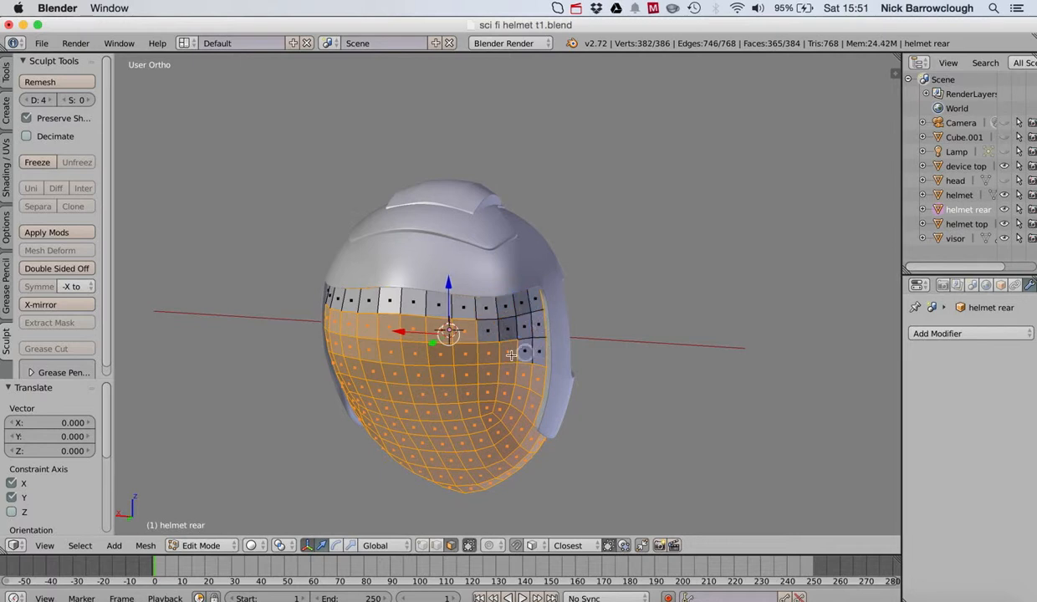
{"action": "right_click", "coordinate": [507, 354], "text": "shift"}
{"action": "right_click", "coordinate": [488, 353], "text": "shift"}
{"action": "right_click", "coordinate": [468, 355], "text": "shift"}
{"action": "right_click", "coordinate": [450, 354], "text": "shift"}
{"action": "right_click", "coordinate": [429, 355], "text": "shift"}
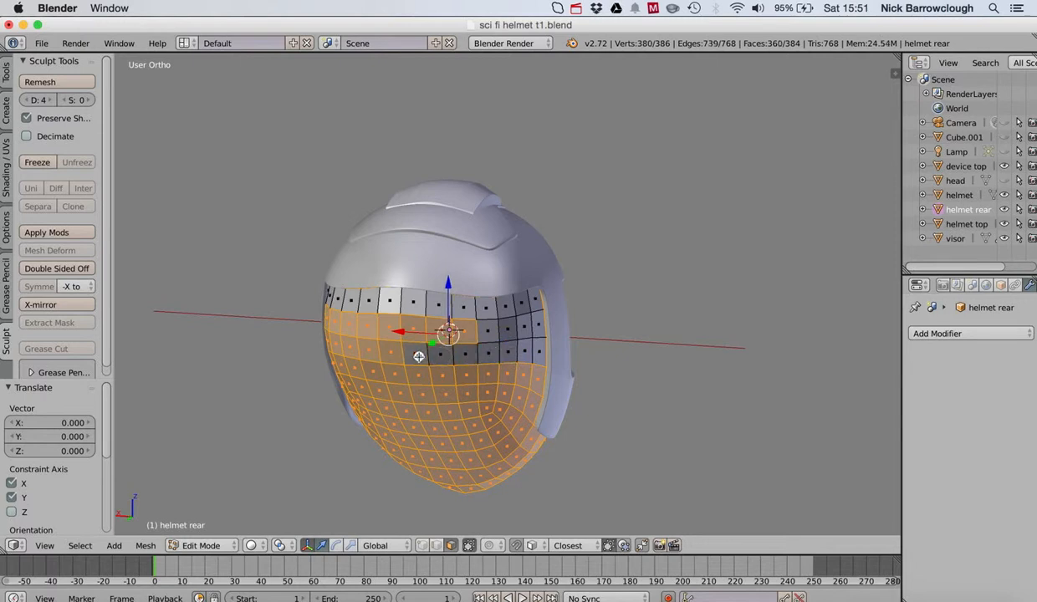
{"action": "right_click", "coordinate": [408, 355], "text": "shift"}
{"action": "right_click", "coordinate": [378, 355], "text": "shift"}
{"action": "scroll", "coordinate": [368, 356], "scroll_direction": "right", "scroll_amount": 3}
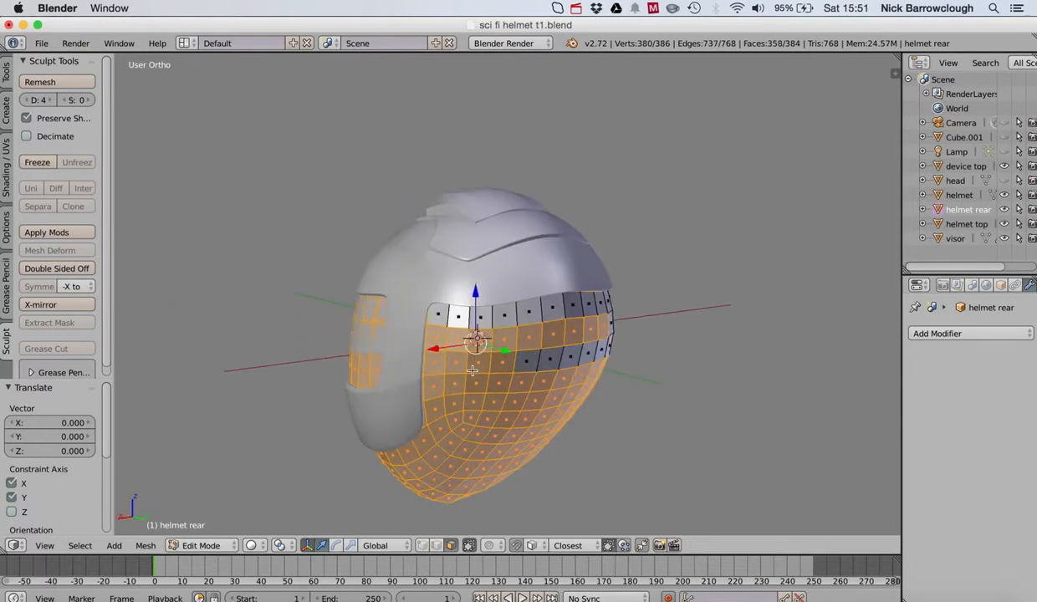
{"action": "right_click", "coordinate": [437, 362], "text": "shift"}
{"action": "right_click", "coordinate": [460, 361], "text": "shift"}
{"action": "right_click", "coordinate": [476, 362], "text": "shift"}
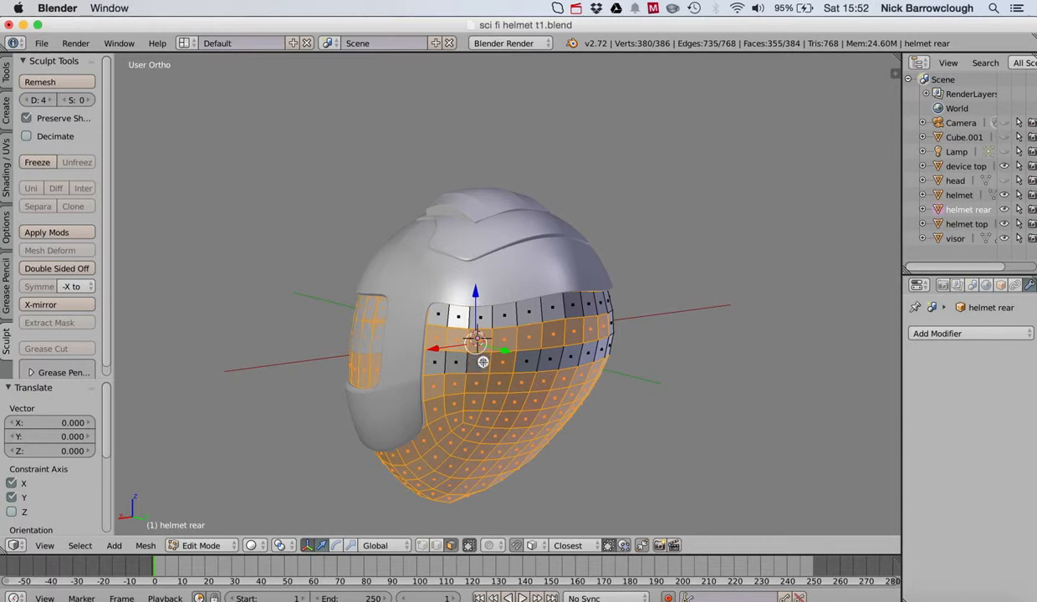
{"action": "right_click", "coordinate": [499, 362], "text": "shift"}
Deselect the remaining faces of the second row to complete a three-row band around the back.
{"action": "right_click", "coordinate": [466, 330], "text": "shift"}
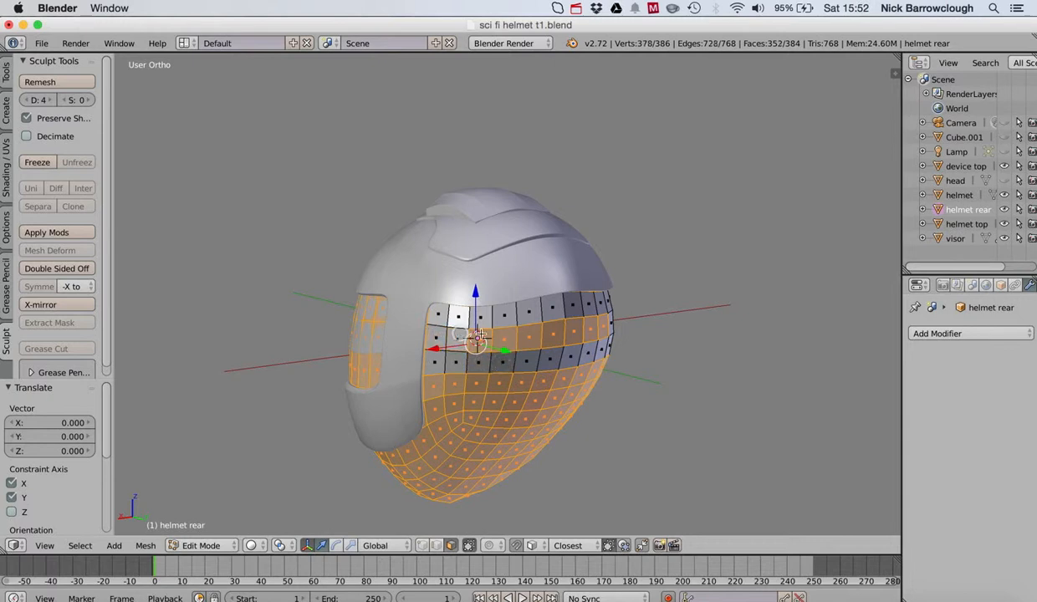
{"action": "right_click", "coordinate": [488, 334], "text": "shift"}
{"action": "right_click", "coordinate": [507, 335], "text": "shift"}
{"action": "right_click", "coordinate": [532, 332], "text": "shift"}
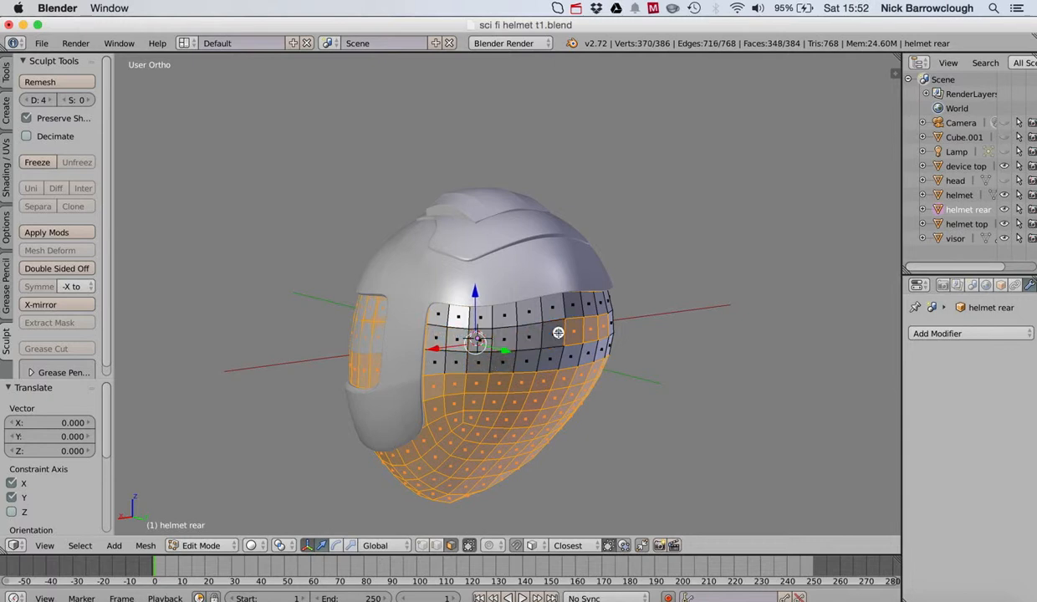
{"action": "right_click", "coordinate": [556, 332], "text": "shift"}
{"action": "right_click", "coordinate": [577, 331], "text": "shift"}
{"action": "middle_click_drag", "start_coordinate": [606, 328], "coordinate": [524, 331]}
{"action": "right_click", "coordinate": [524, 328], "text": "shift"}
{"action": "right_click", "coordinate": [508, 321], "text": "shift"}
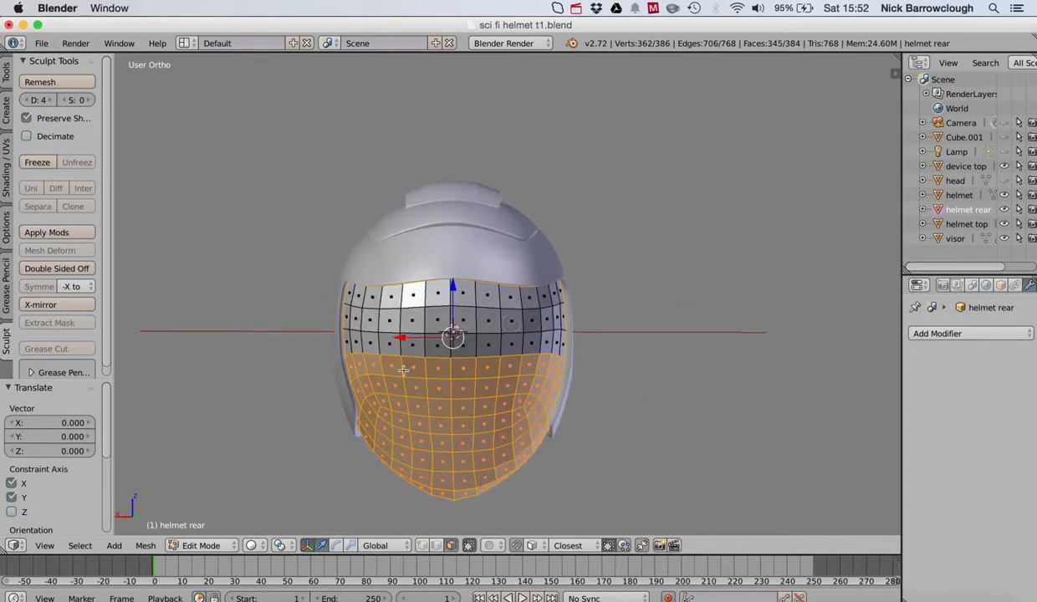
Deselect the central faces of the fourth row across the back, leaving its outer ends selected.
{"action": "right_click", "coordinate": [372, 365], "text": "shift"}
{"action": "right_click", "coordinate": [391, 365], "text": "shift"}
{"action": "right_click", "coordinate": [411, 365], "text": "shift"}
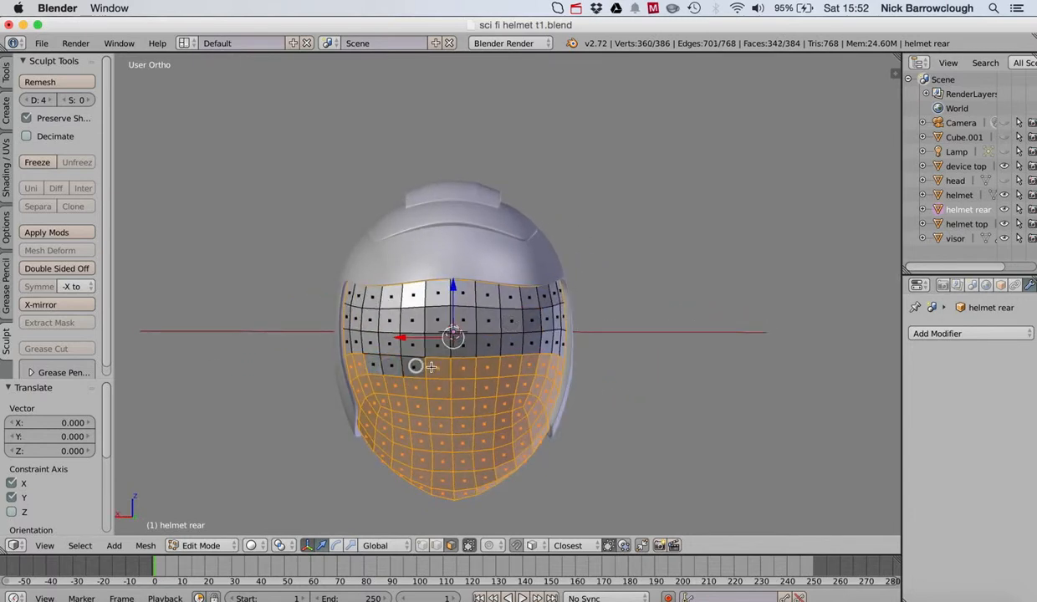
{"action": "right_click", "coordinate": [431, 365], "text": "shift"}
{"action": "right_click", "coordinate": [451, 364], "text": "shift"}
{"action": "right_click", "coordinate": [478, 364], "text": "shift"}
{"action": "right_click", "coordinate": [505, 363], "text": "shift"}
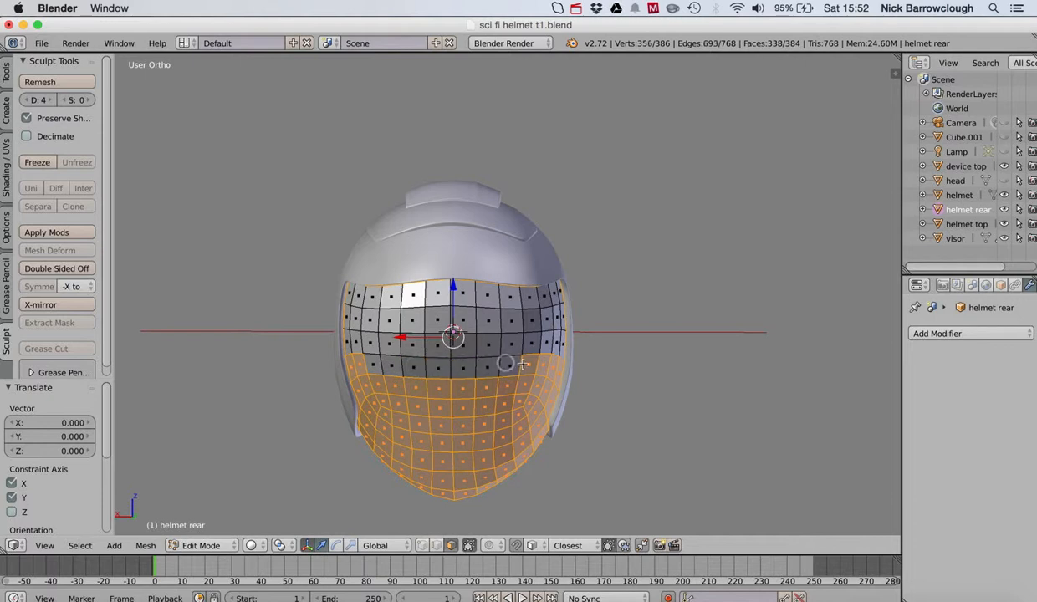
{"action": "right_click", "coordinate": [529, 364], "text": "shift"}
Deselect the central faces of the fifth row across the back.
{"action": "right_click", "coordinate": [507, 385], "text": "shift"}
{"action": "right_click", "coordinate": [484, 385], "text": "shift"}
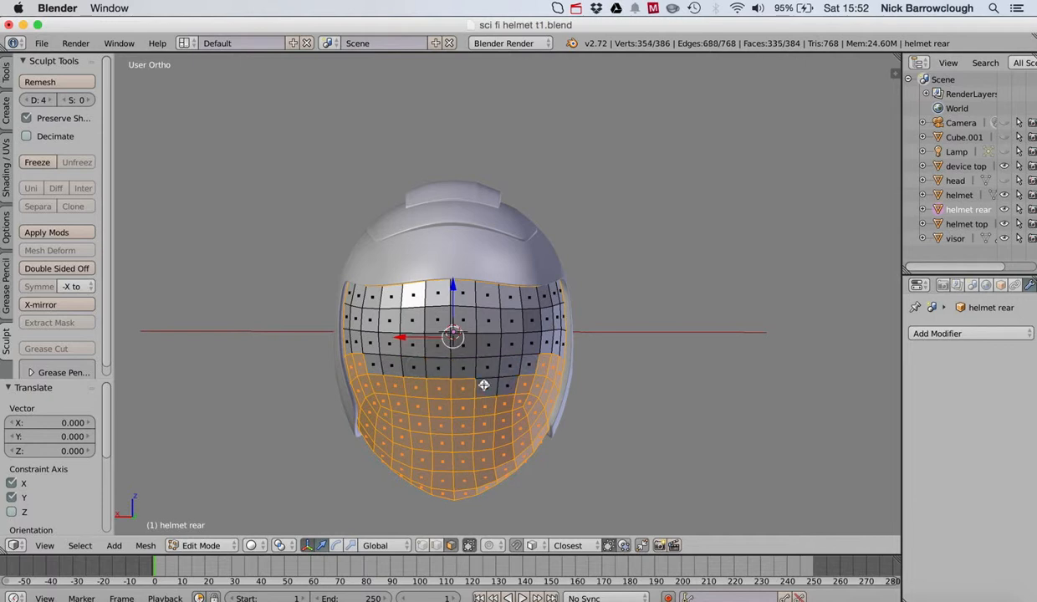
{"action": "right_click", "coordinate": [462, 387], "text": "shift"}
{"action": "right_click", "coordinate": [439, 386], "text": "shift"}
{"action": "right_click", "coordinate": [416, 386], "text": "shift"}
{"action": "right_click", "coordinate": [397, 387], "text": "shift"}
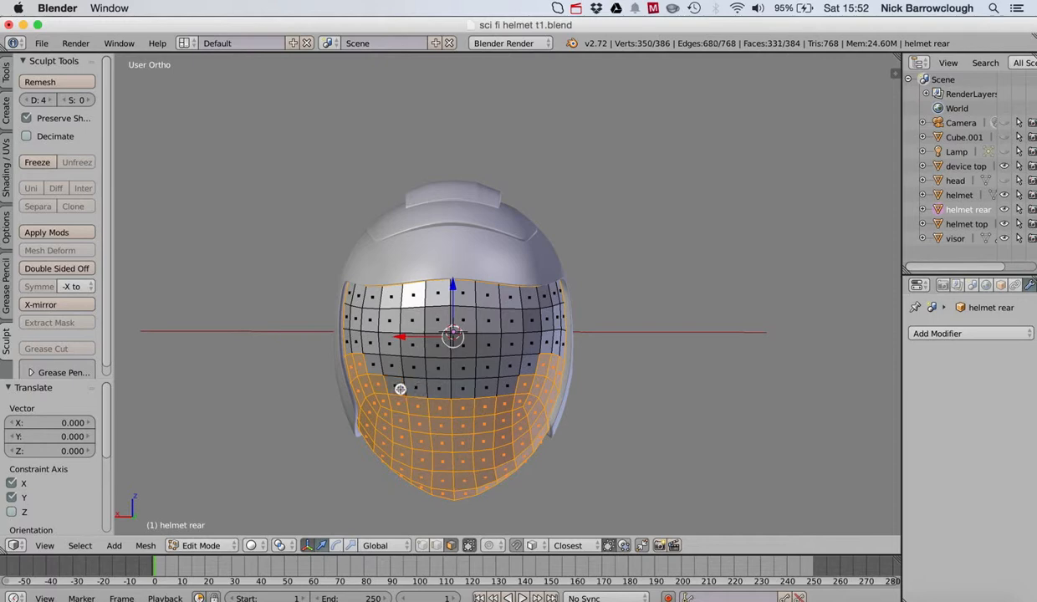
Reselect the deselected faces of the fifth row across the back.
{"action": "scroll", "coordinate": [532, 362], "scroll_direction": "right", "scroll_amount": 10}
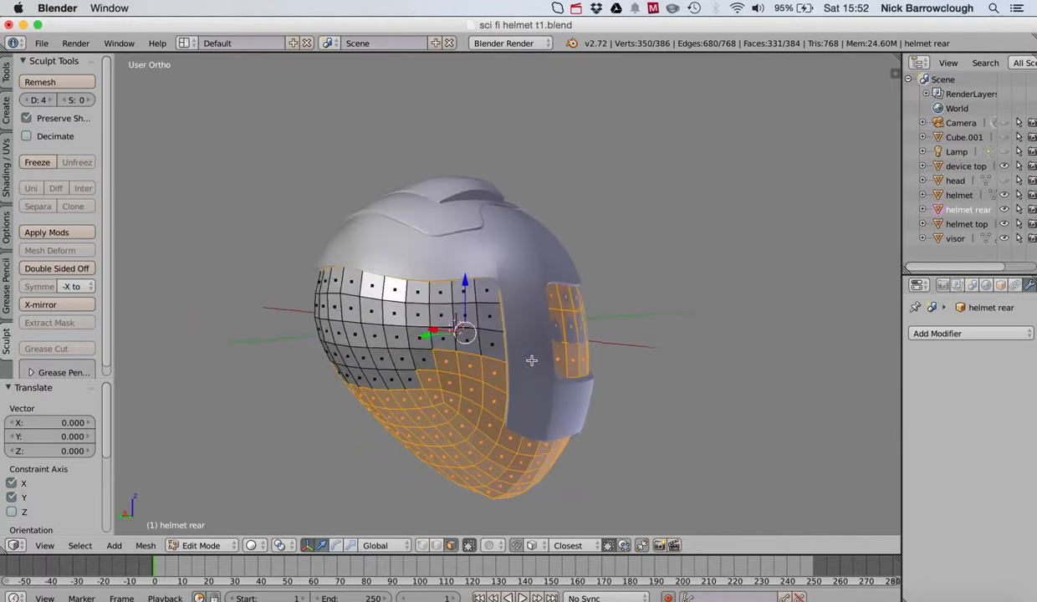
{"action": "scroll", "coordinate": [532, 360], "scroll_direction": "left", "scroll_amount": 3}
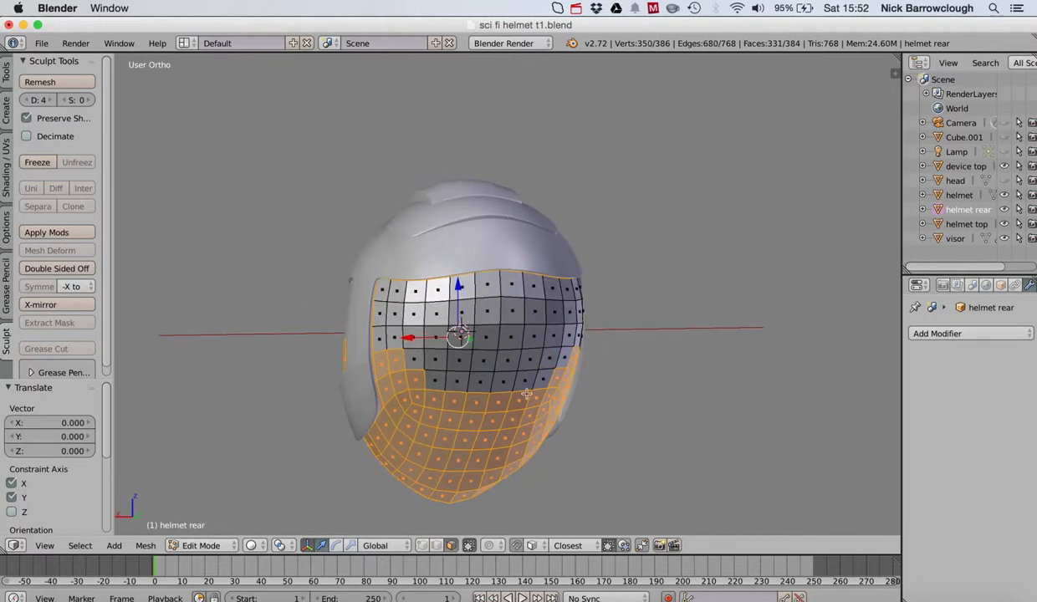
{"action": "right_click", "coordinate": [437, 383], "text": "shift"}
{"action": "right_click", "coordinate": [459, 383], "text": "shift"}
{"action": "right_click", "coordinate": [480, 382], "text": "shift"}
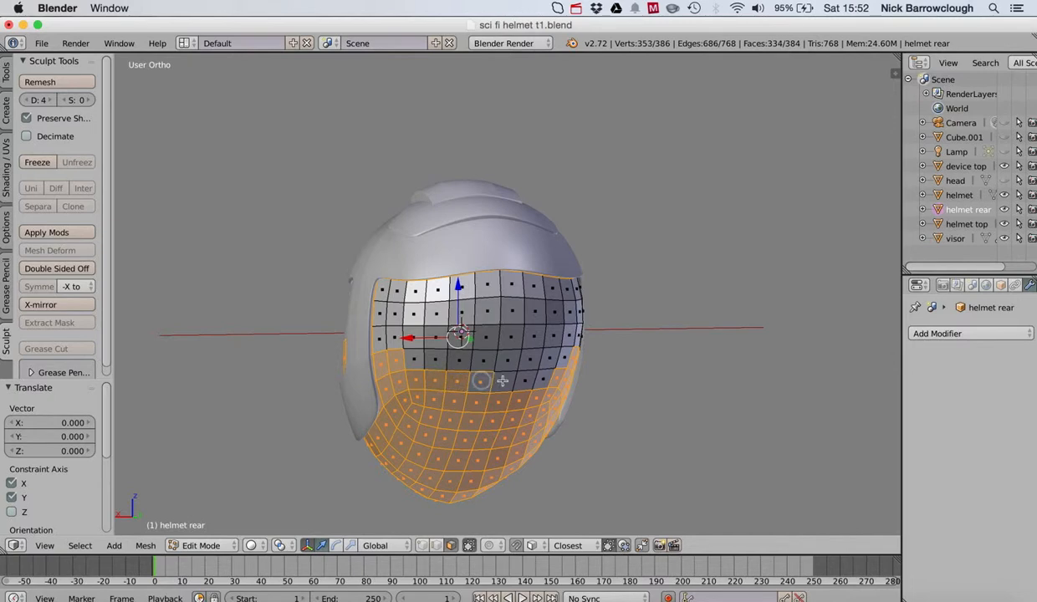
{"action": "right_click", "coordinate": [503, 381], "text": "shift"}
{"action": "right_click", "coordinate": [527, 381], "text": "shift"}
{"action": "right_click", "coordinate": [543, 380], "text": "shift"}
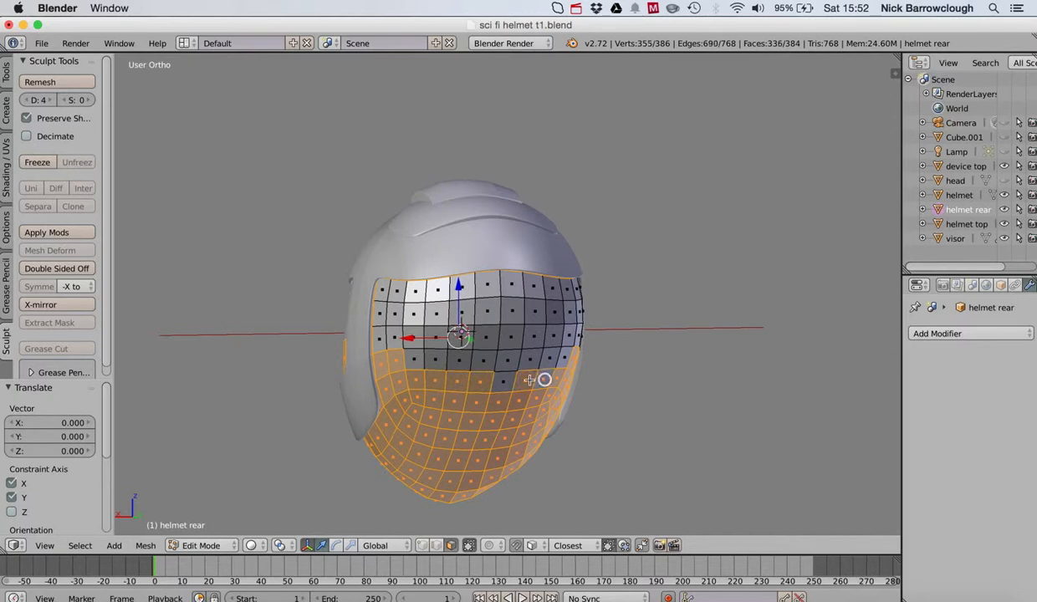
{"action": "right_click", "coordinate": [506, 382], "text": "shift"}
Reselect the deselected faces of the fourth row across the back.
{"action": "scroll", "coordinate": [506, 382], "scroll_direction": "right", "scroll_amount": 8}
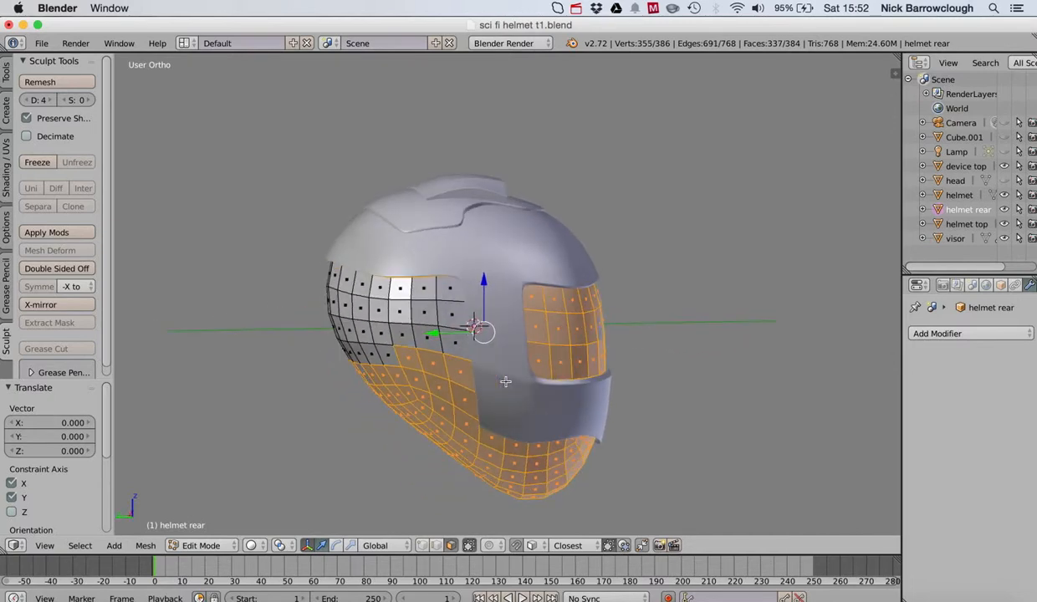
{"action": "scroll", "coordinate": [506, 382], "scroll_direction": "right", "scroll_amount": 6}
{"action": "right_click", "coordinate": [462, 361], "text": "shift"}
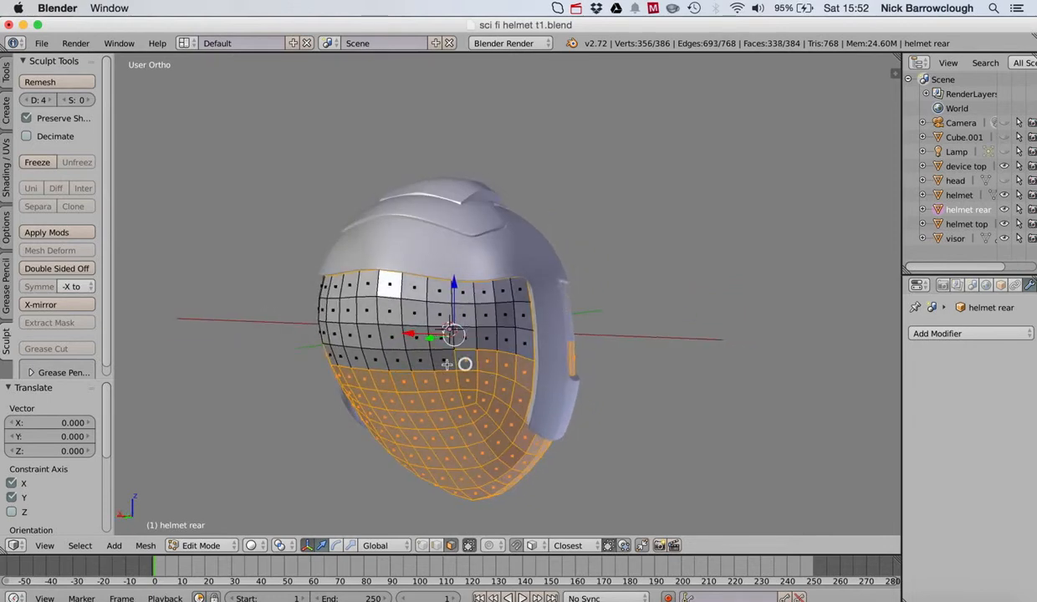
{"action": "right_click", "coordinate": [440, 362], "text": "shift"}
{"action": "right_click", "coordinate": [409, 361], "text": "shift"}
{"action": "right_click", "coordinate": [387, 359], "text": "shift"}
{"action": "right_click", "coordinate": [366, 358], "text": "shift"}
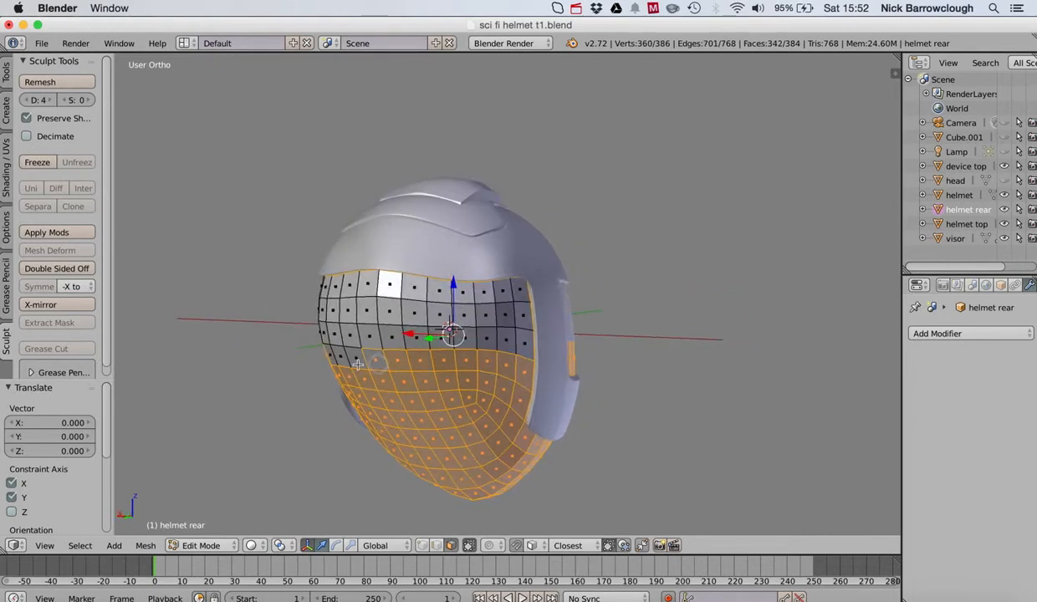
{"action": "right_click", "coordinate": [344, 358], "text": "shift"}
{"action": "right_click", "coordinate": [330, 358], "text": "shift"}
Examine the three-row band of deselected faces from both sides and the back of the helmet.
{"action": "scroll", "coordinate": [329, 357], "scroll_direction": "right", "scroll_amount": 6}
{"action": "scroll", "coordinate": [329, 357], "scroll_direction": "up", "scroll_amount": 1}
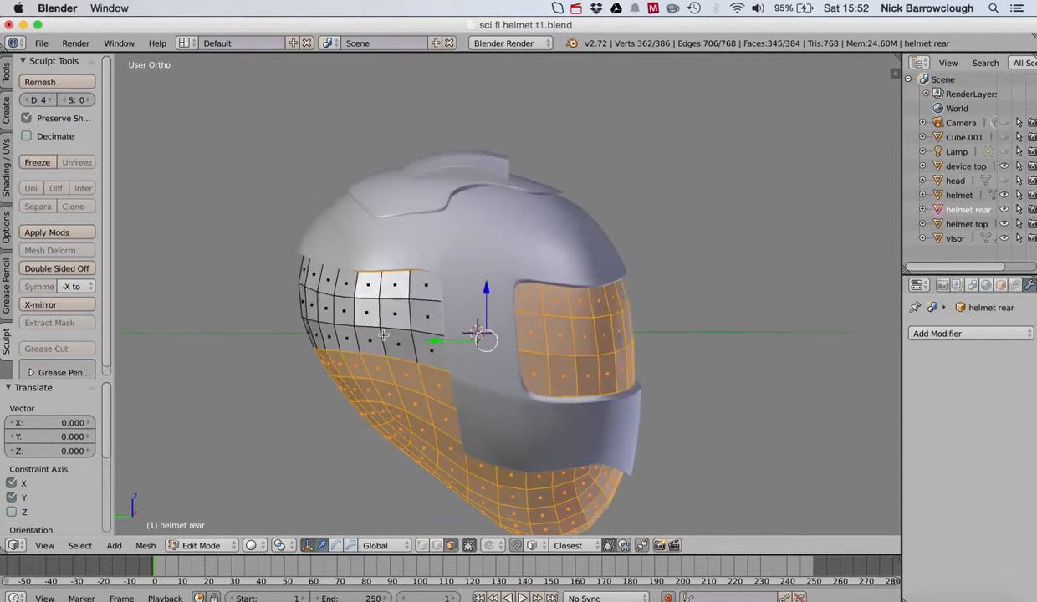
{"action": "scroll", "coordinate": [383, 335], "scroll_direction": "down", "scroll_amount": 1}
{"action": "scroll", "coordinate": [383, 334], "scroll_direction": "right", "scroll_amount": 4}
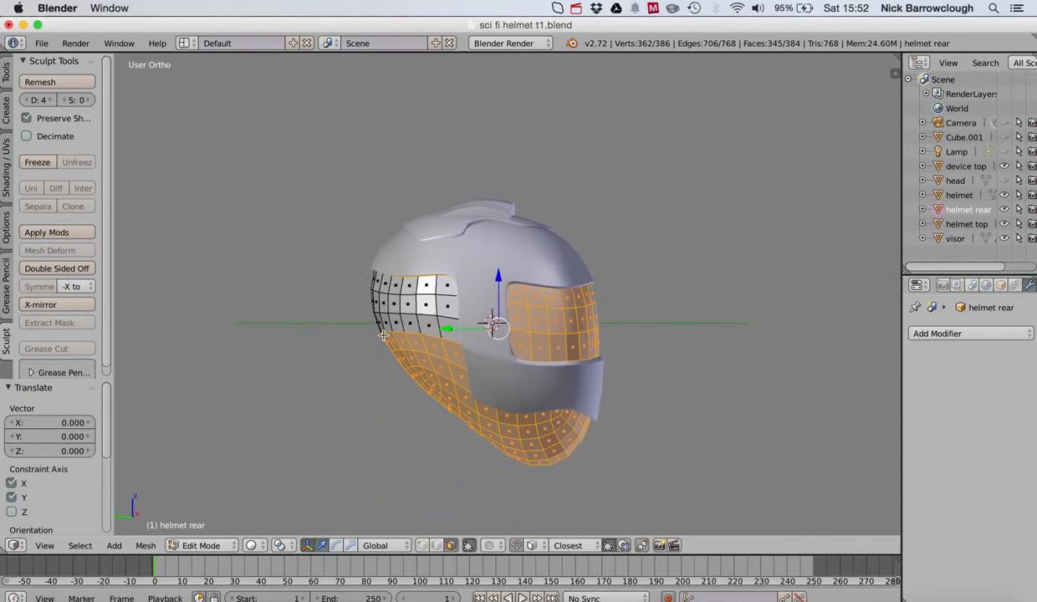
{"action": "scroll", "coordinate": [383, 335], "scroll_direction": "left", "scroll_amount": 10}
{"action": "scroll", "coordinate": [383, 335], "scroll_direction": "right", "scroll_amount": 3}
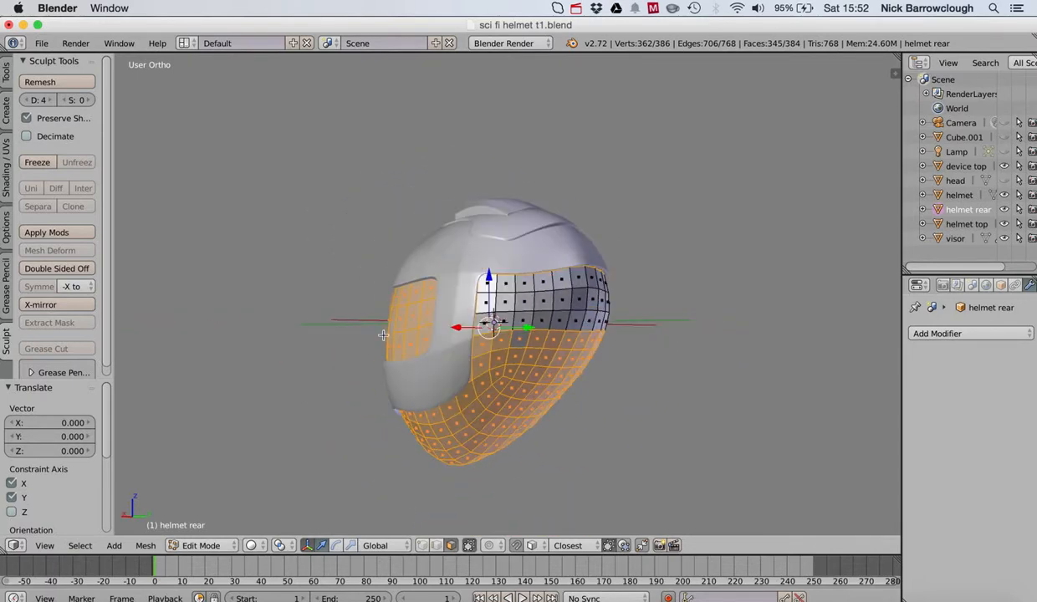
{"action": "scroll", "coordinate": [383, 335], "scroll_direction": "left", "scroll_amount": 3}
{"action": "scroll", "coordinate": [383, 335], "scroll_direction": "up", "scroll_amount": 1}
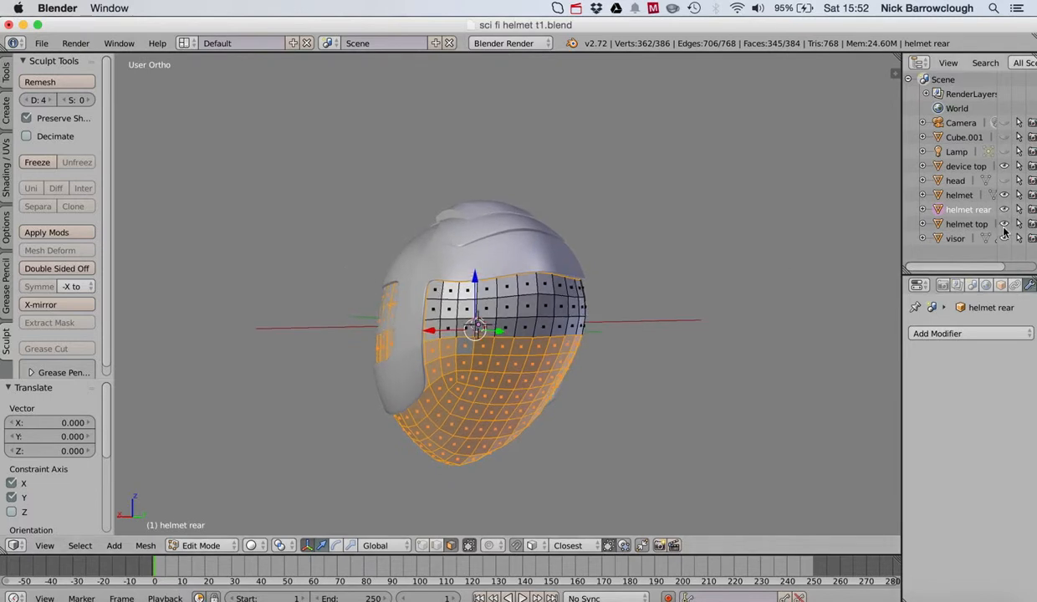
Hide the helmet object and deselect the next column of three side faces at one end of the band.
{"action": "left_click", "coordinate": [1004, 195]}
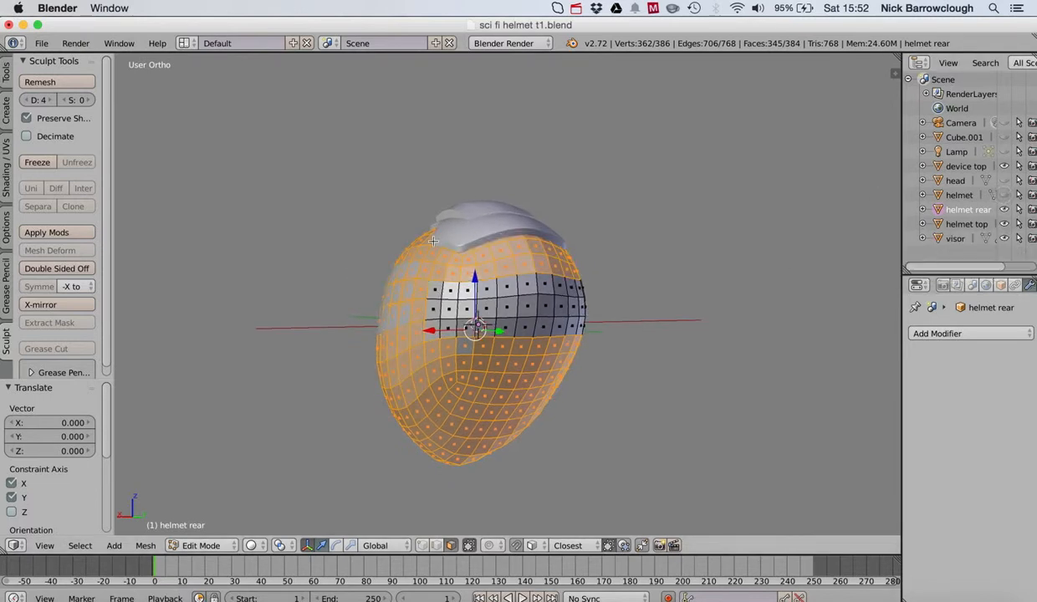
{"action": "scroll", "coordinate": [433, 241], "scroll_direction": "left", "scroll_amount": 2}
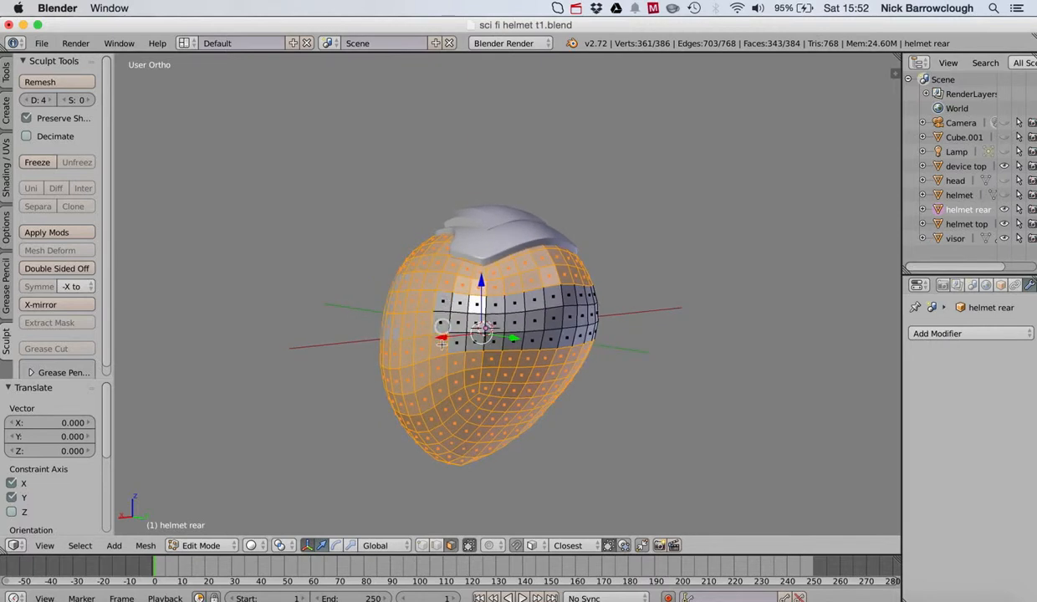
{"action": "right_click", "coordinate": [442, 346], "text": "shift"}
Deselect the row of faces directly above the three-row band, all the way across the back of the head.
{"action": "right_click", "coordinate": [461, 284], "text": "shift"}
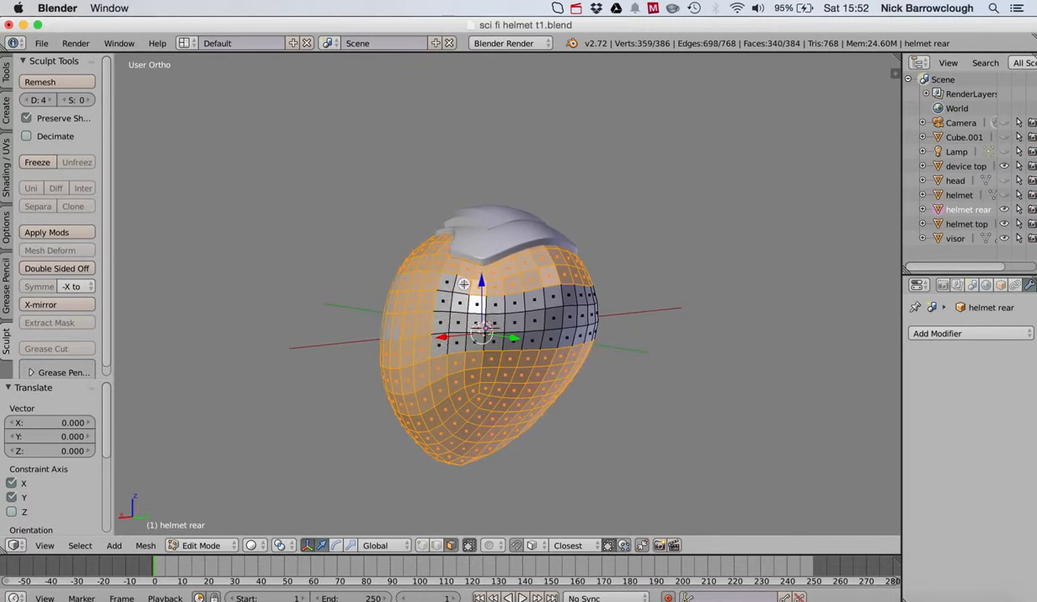
{"action": "right_click", "coordinate": [532, 283], "text": "shift"}
{"action": "scroll", "coordinate": [553, 282], "scroll_direction": "right", "scroll_amount": 3}
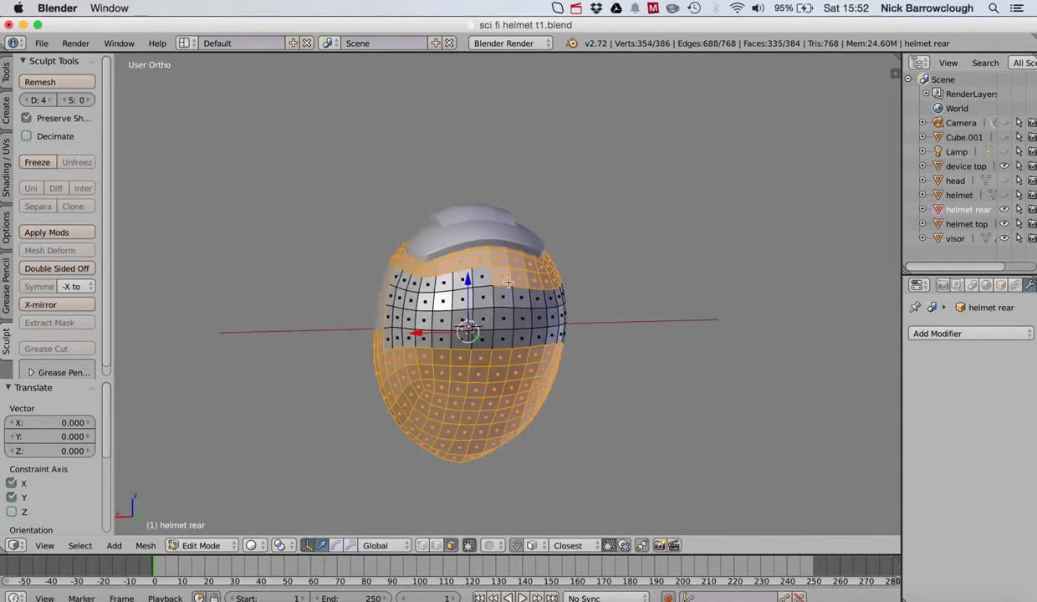
{"action": "right_click", "coordinate": [519, 283], "text": "shift"}
{"action": "scroll", "coordinate": [519, 283], "scroll_direction": "right", "scroll_amount": 2}
{"action": "right_click", "coordinate": [522, 282], "text": "shift"}
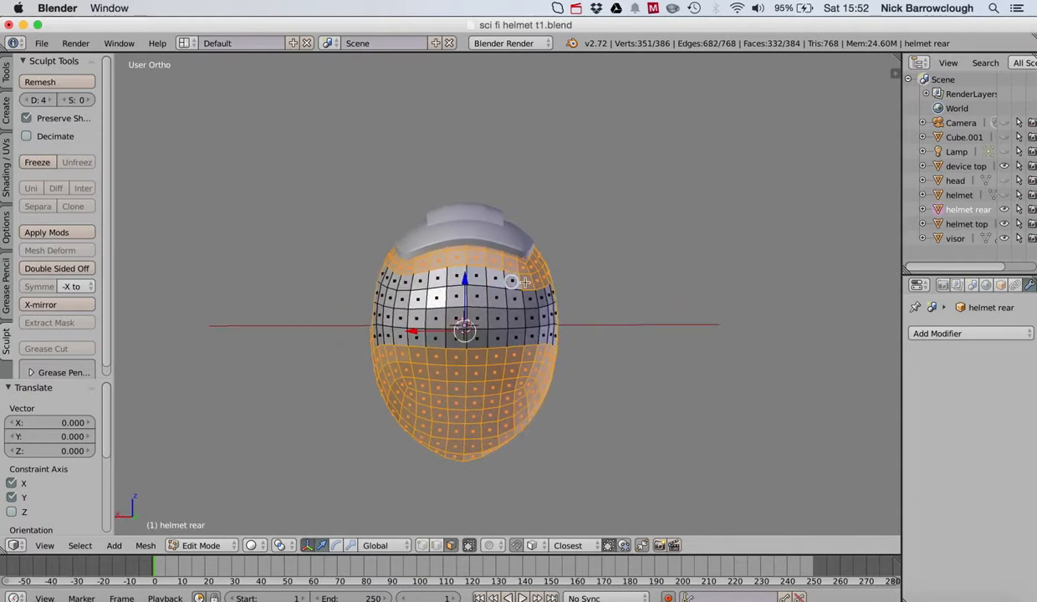
{"action": "right_click", "coordinate": [525, 282], "text": "shift"}
{"action": "scroll", "coordinate": [525, 282], "scroll_direction": "right", "scroll_amount": 1}
{"action": "scroll", "coordinate": [506, 283], "scroll_direction": "right", "scroll_amount": 2}
{"action": "right_click", "coordinate": [512, 280], "text": "shift"}
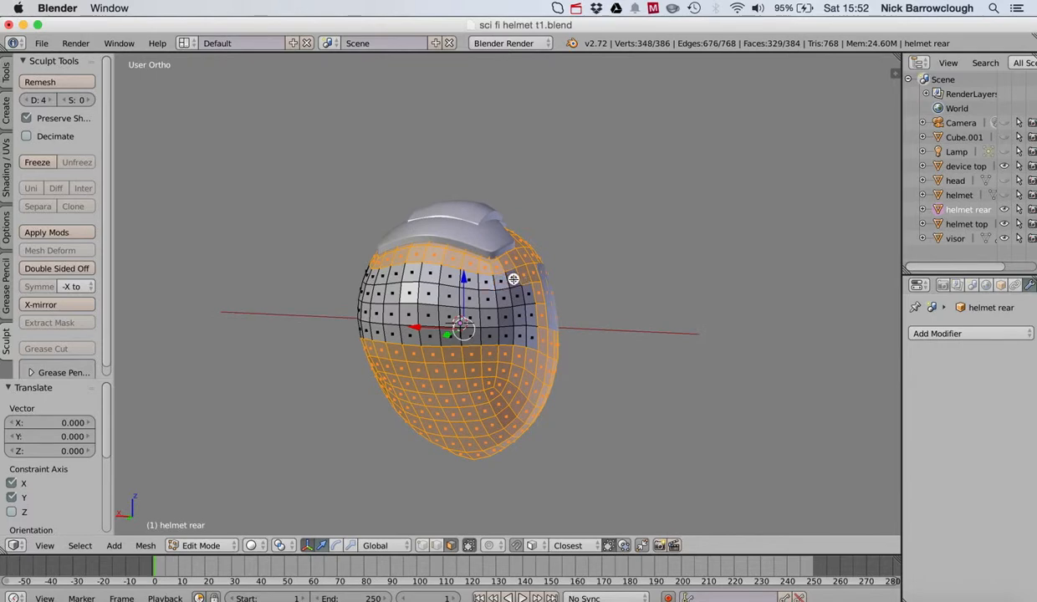
{"action": "scroll", "coordinate": [525, 277], "scroll_direction": "right", "scroll_amount": 3}
{"action": "scroll", "coordinate": [526, 277], "scroll_direction": "left", "scroll_amount": 5}
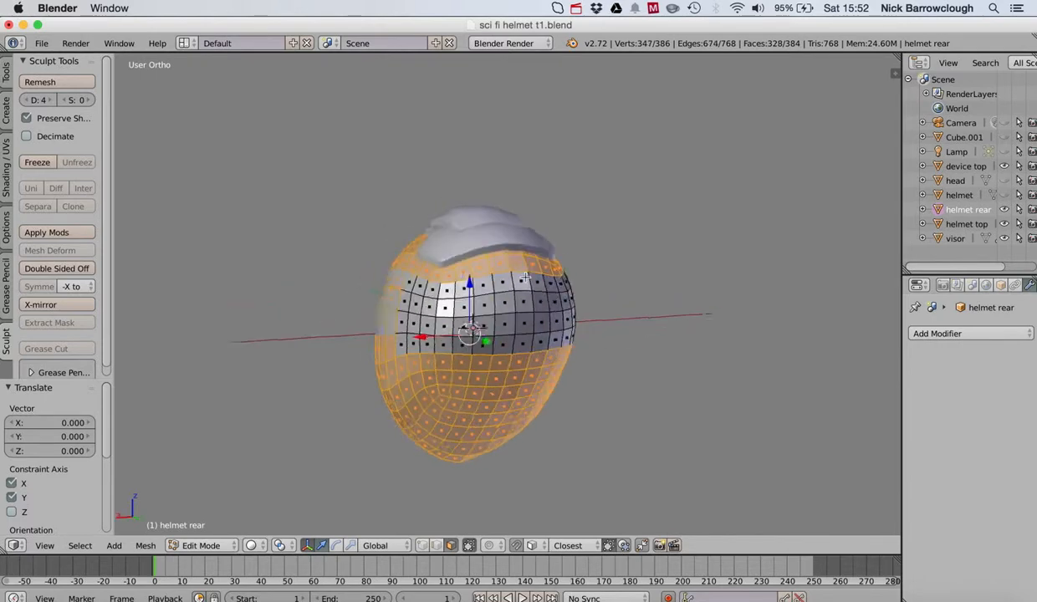
Deselect the next column of side faces at the opposite end of the band.
{"action": "scroll", "coordinate": [525, 277], "scroll_direction": "right", "scroll_amount": 4}
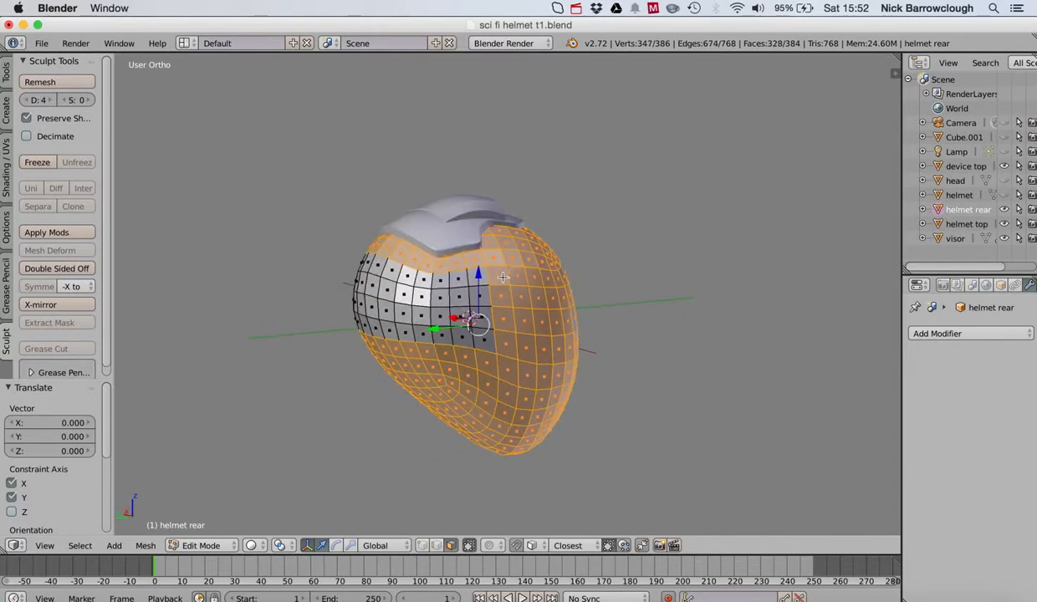
{"action": "right_click", "coordinate": [504, 320], "text": "shift"}
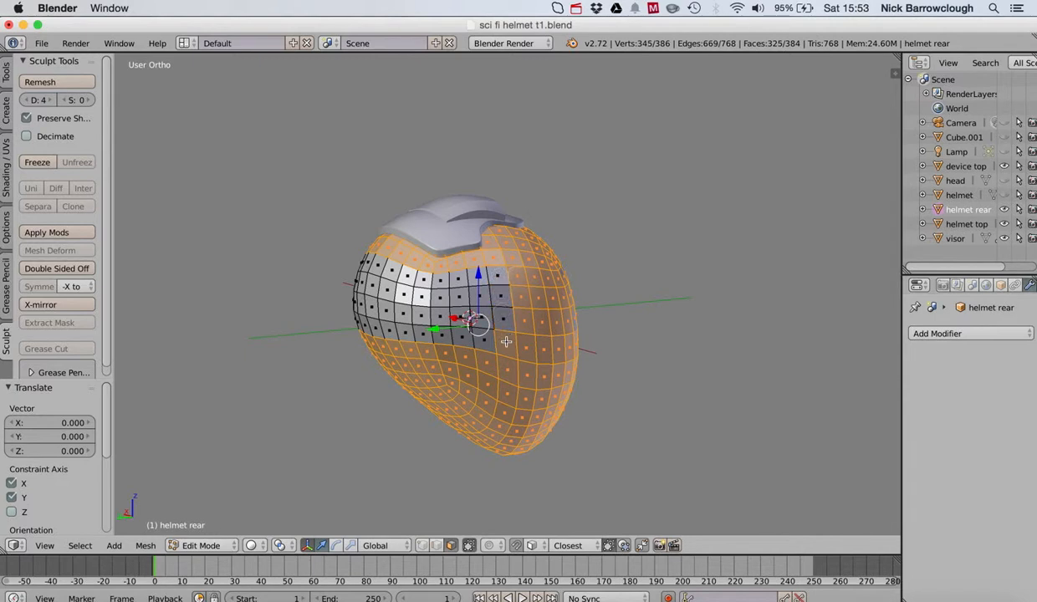
{"action": "right_click", "coordinate": [506, 341], "text": "shift"}
Show the helmet object again and delete all selected faces of the helmet rear mesh, leaving only the band.
{"action": "scroll", "coordinate": [506, 341], "scroll_direction": "left", "scroll_amount": 4}
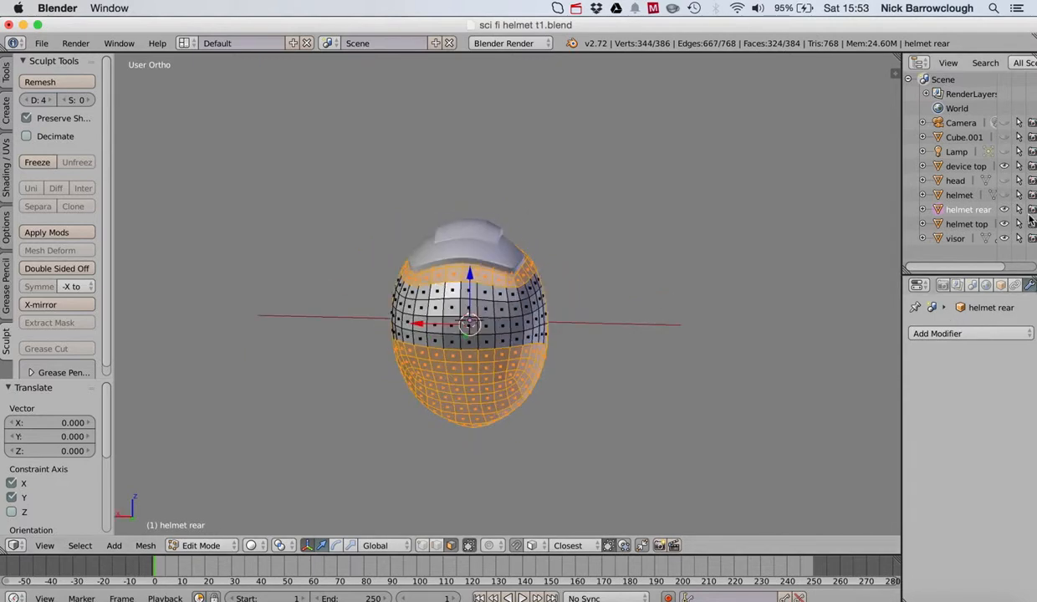
{"action": "scroll", "coordinate": [597, 297], "scroll_direction": "right", "scroll_amount": 5}
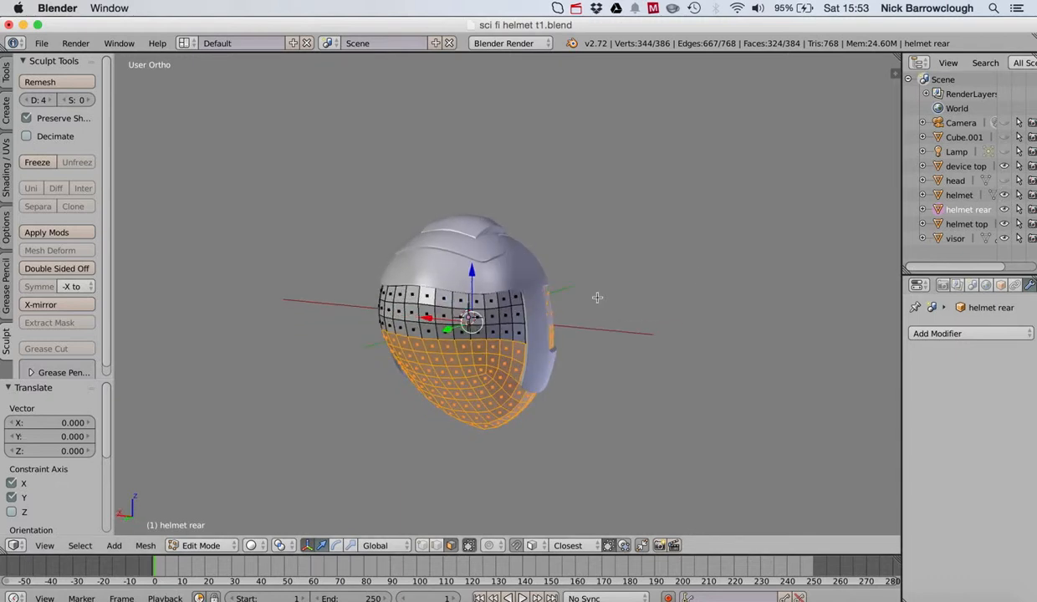
{"action": "scroll", "coordinate": [597, 297], "scroll_direction": "left", "scroll_amount": 5}
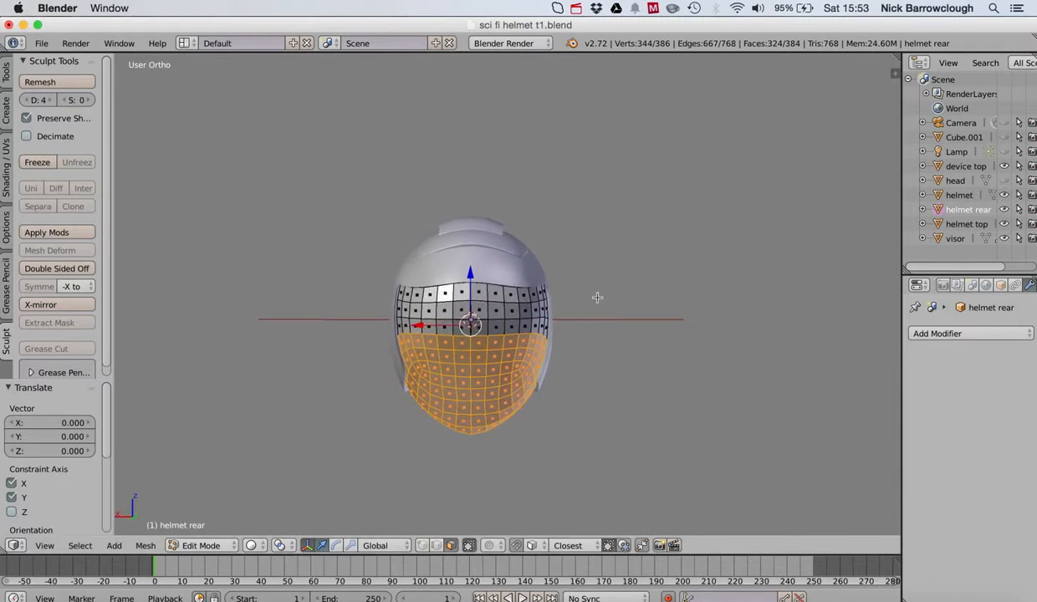
{"action": "scroll", "coordinate": [597, 297], "scroll_direction": "left", "scroll_amount": 5}
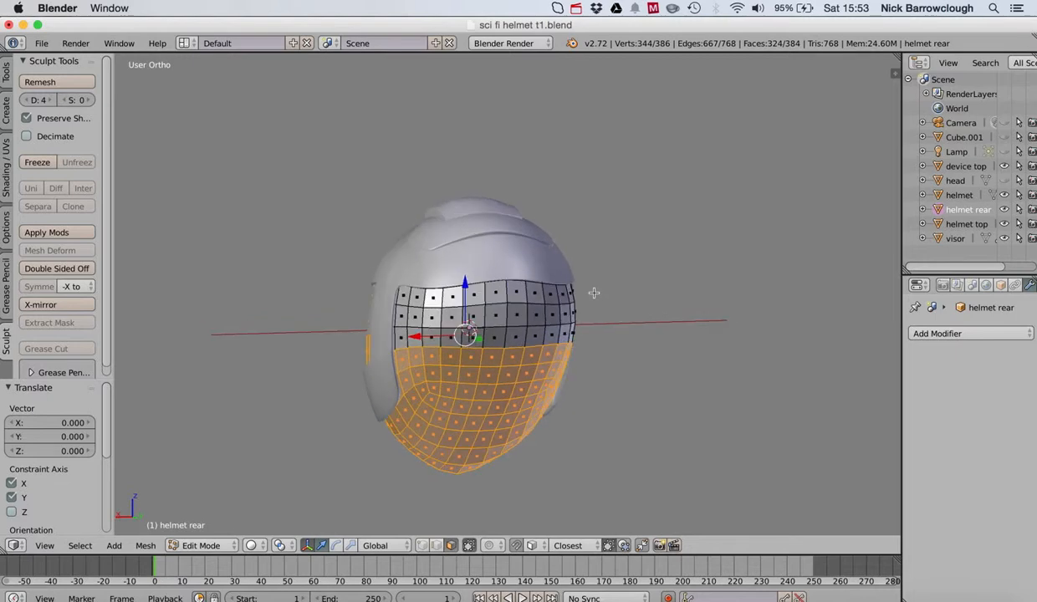
{"action": "key", "text": "x"}
{"action": "left_click", "coordinate": [593, 292]}
Select the entire rear band, extrude it in place and scale the extruded faces up by about 1.01.
{"action": "scroll", "coordinate": [586, 294], "scroll_direction": "right", "scroll_amount": 5}
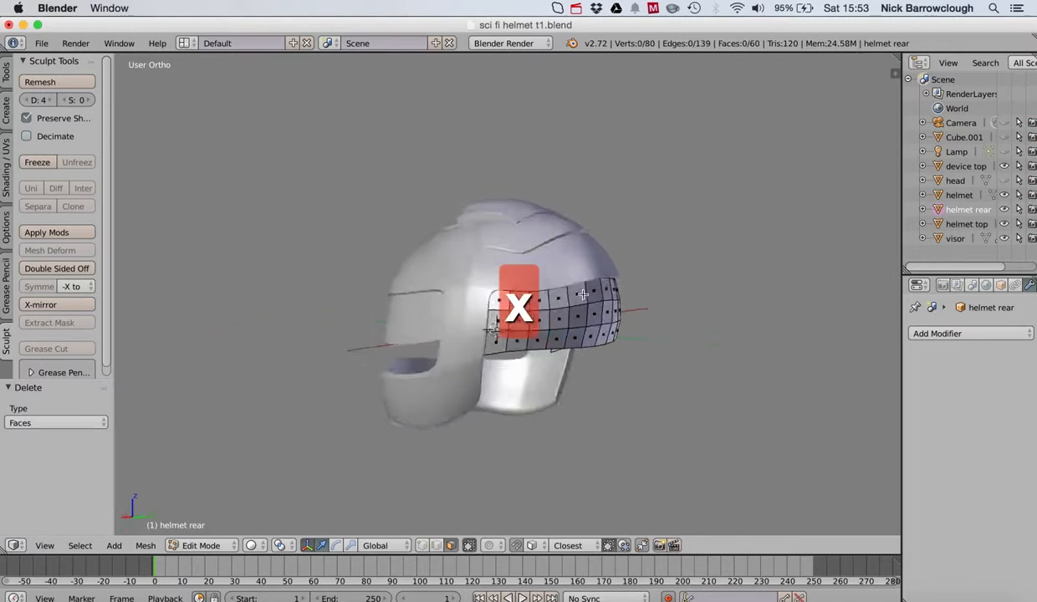
{"action": "scroll", "coordinate": [583, 295], "scroll_direction": "right", "scroll_amount": 10}
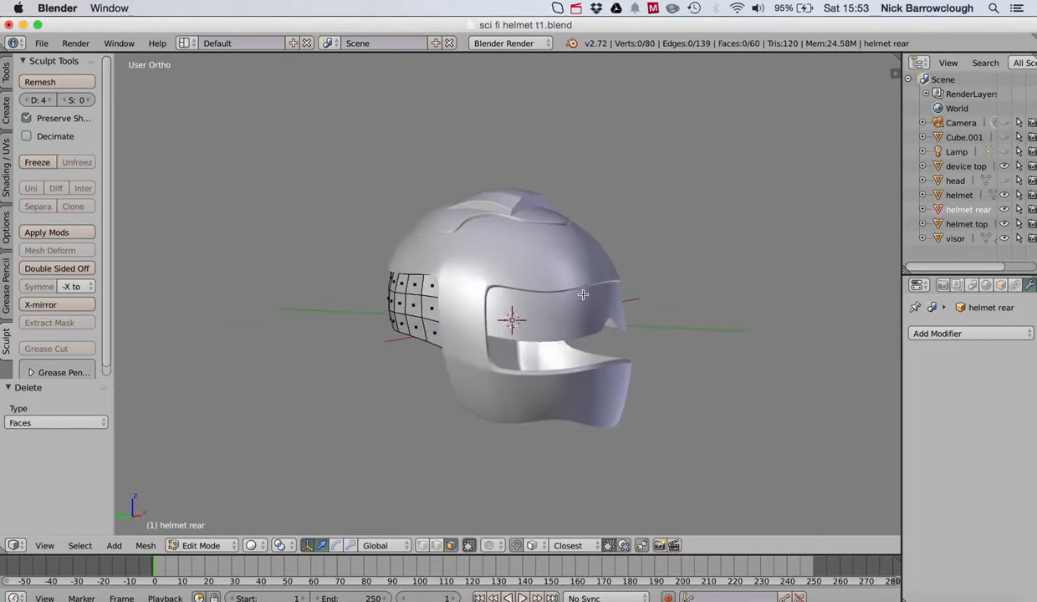
{"action": "scroll", "coordinate": [583, 294], "scroll_direction": "right", "scroll_amount": 10}
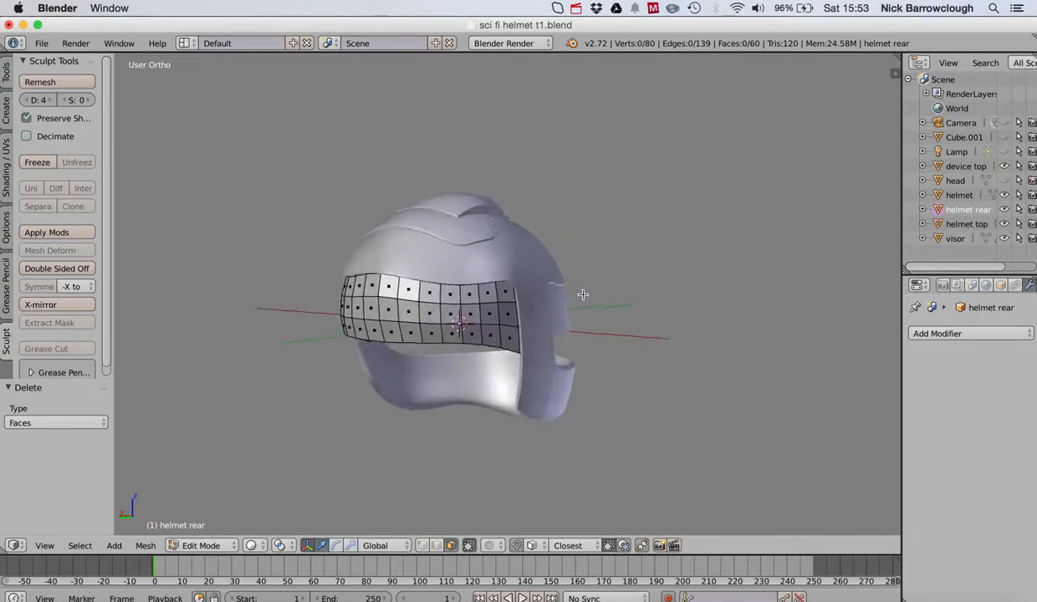
{"action": "scroll", "coordinate": [583, 294], "scroll_direction": "right", "scroll_amount": 10}
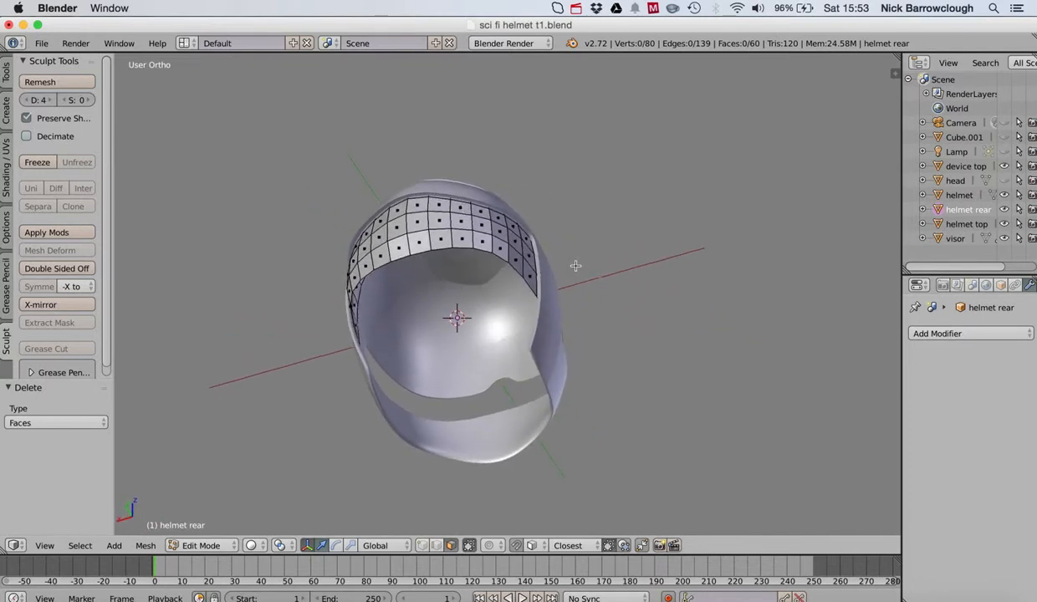
{"action": "scroll", "coordinate": [575, 266], "scroll_direction": "up", "scroll_amount": 3}
{"action": "scroll", "coordinate": [433, 285], "scroll_direction": "up", "scroll_amount": 3}
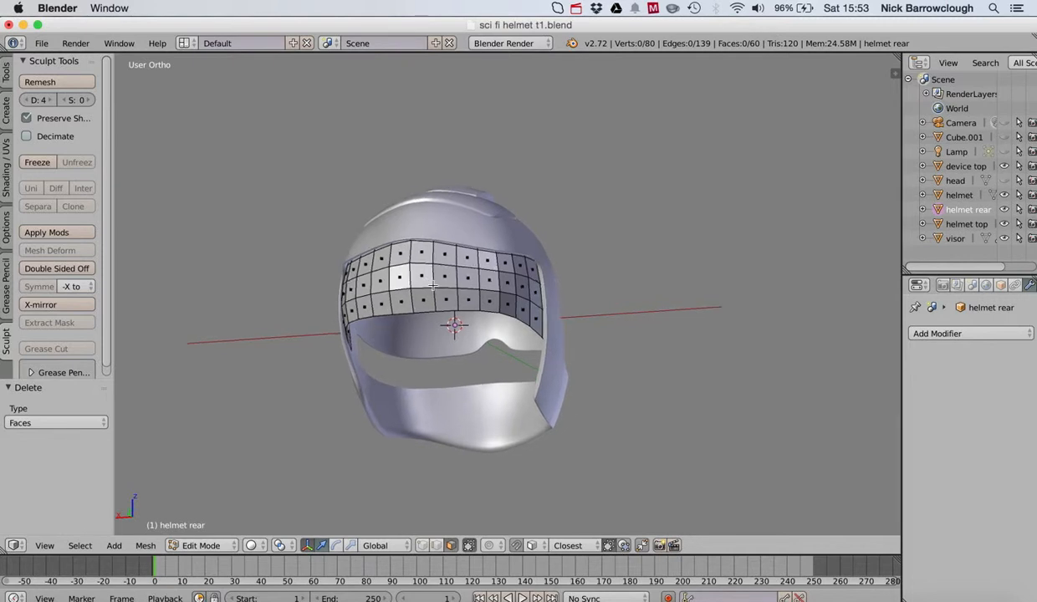
{"action": "scroll", "coordinate": [432, 285], "scroll_direction": "right", "scroll_amount": 5}
{"action": "key", "text": "a"}
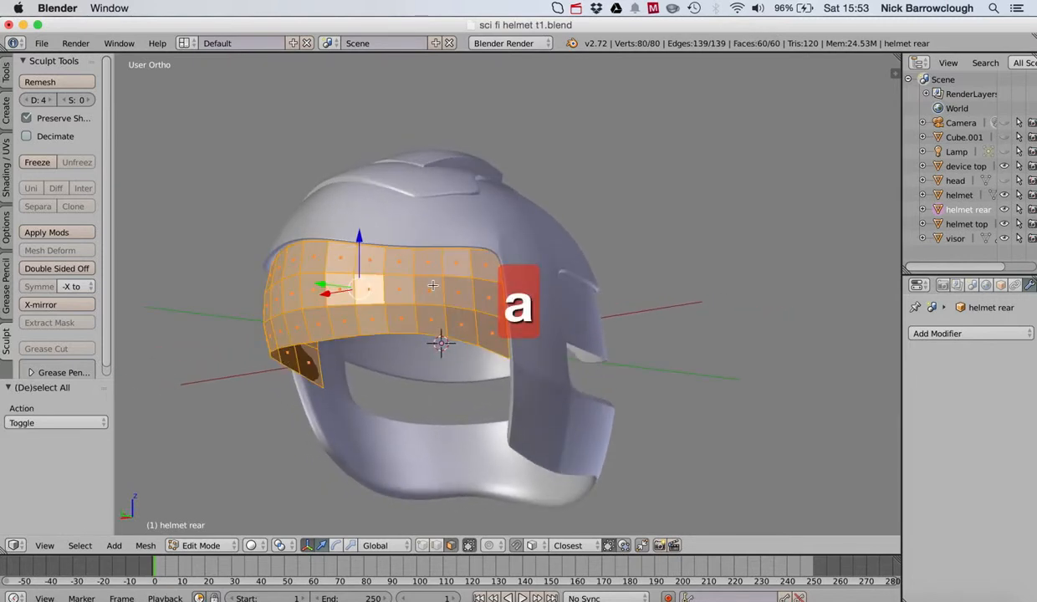
{"action": "key", "text": "e"}
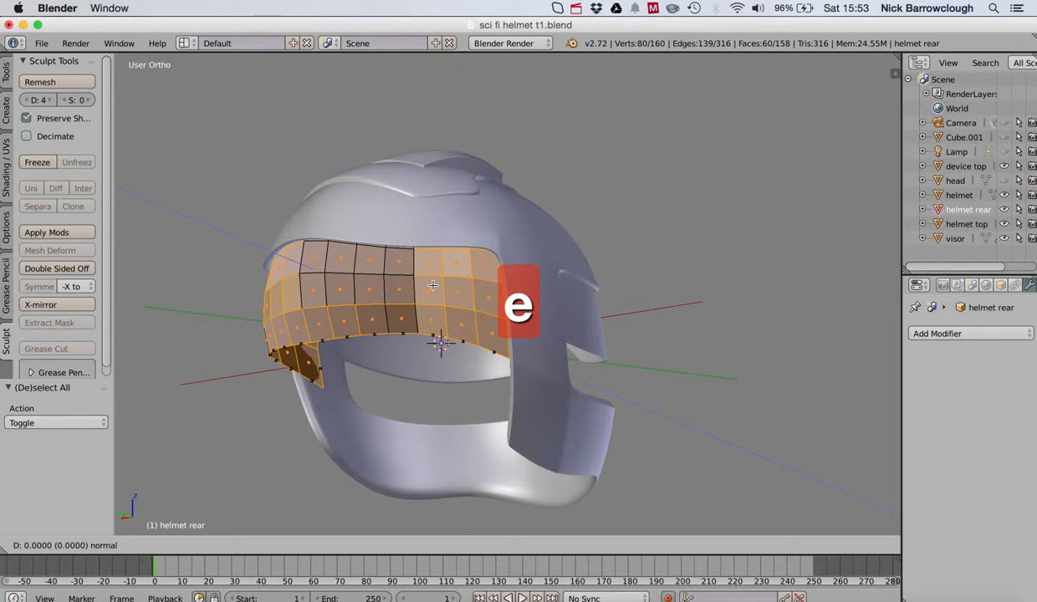
{"action": "right_click", "coordinate": [433, 285]}
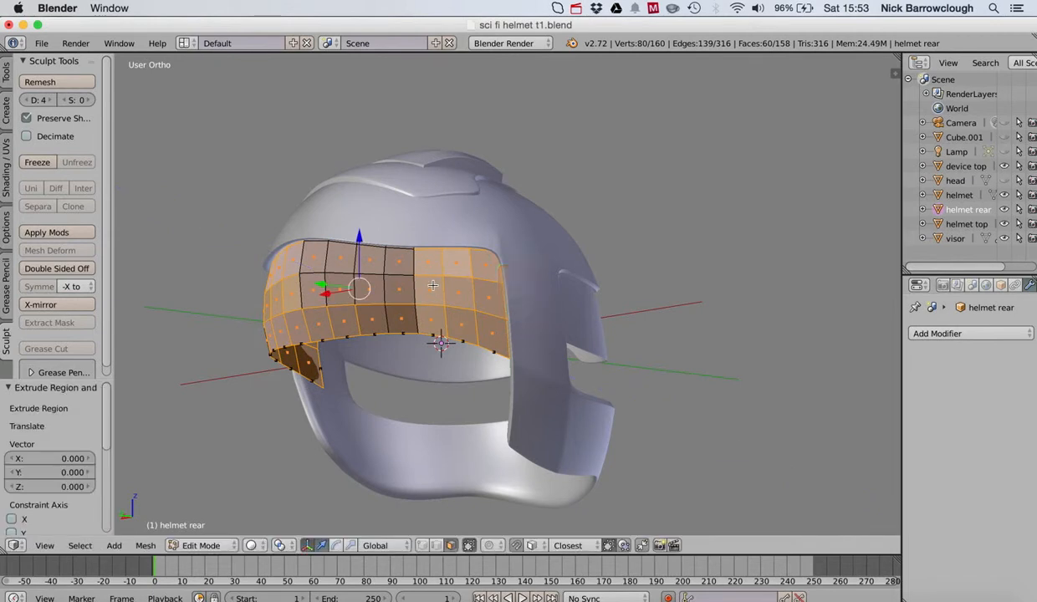
{"action": "key", "text": "s"}
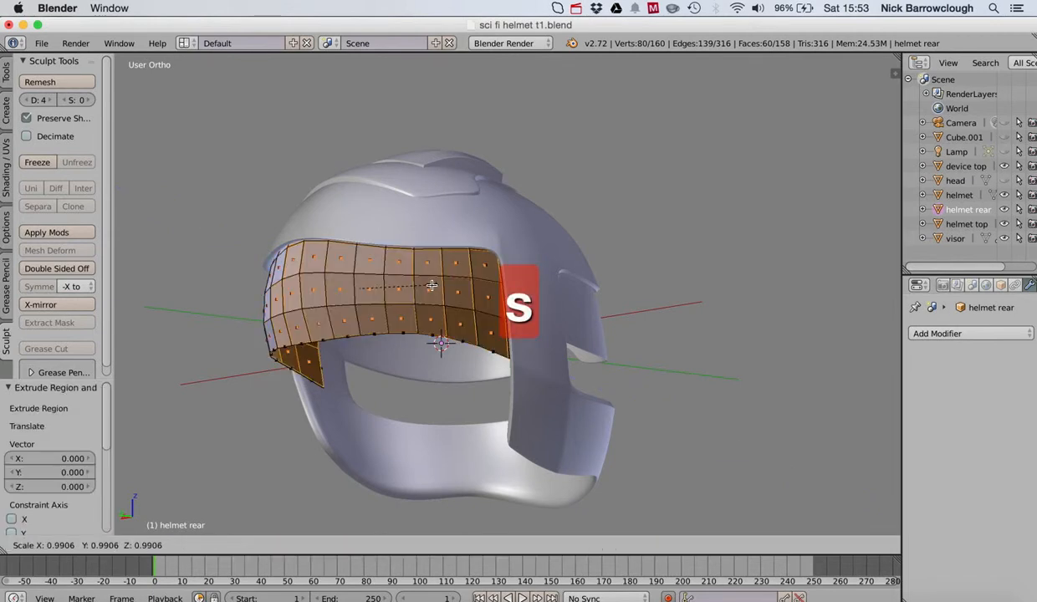
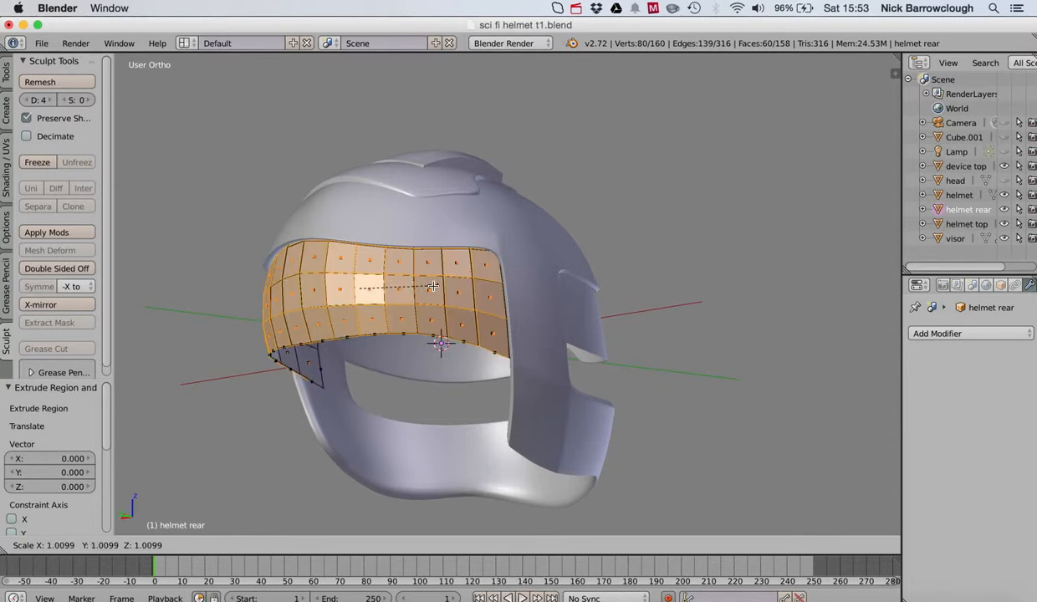
{"action": "left_click", "coordinate": [432, 286]}
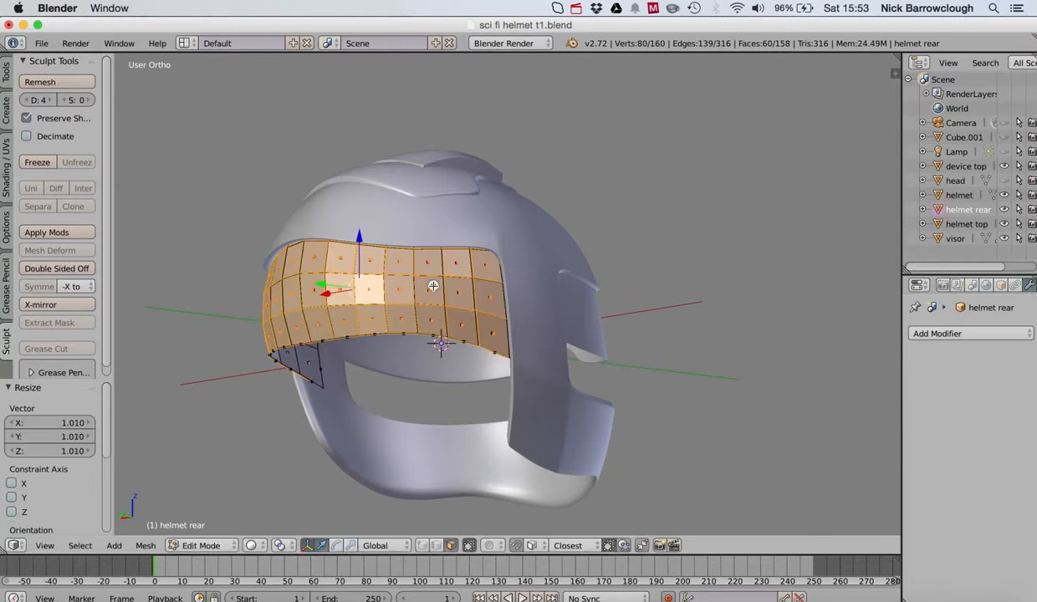
Scale the extruded outer faces of the rear band up by a further 1.019 to thicken it.
{"action": "scroll", "coordinate": [433, 286], "scroll_direction": "left", "scroll_amount": 5, "text": "shift"}
{"action": "scroll", "coordinate": [438, 292], "scroll_direction": "up", "scroll_amount": 4}
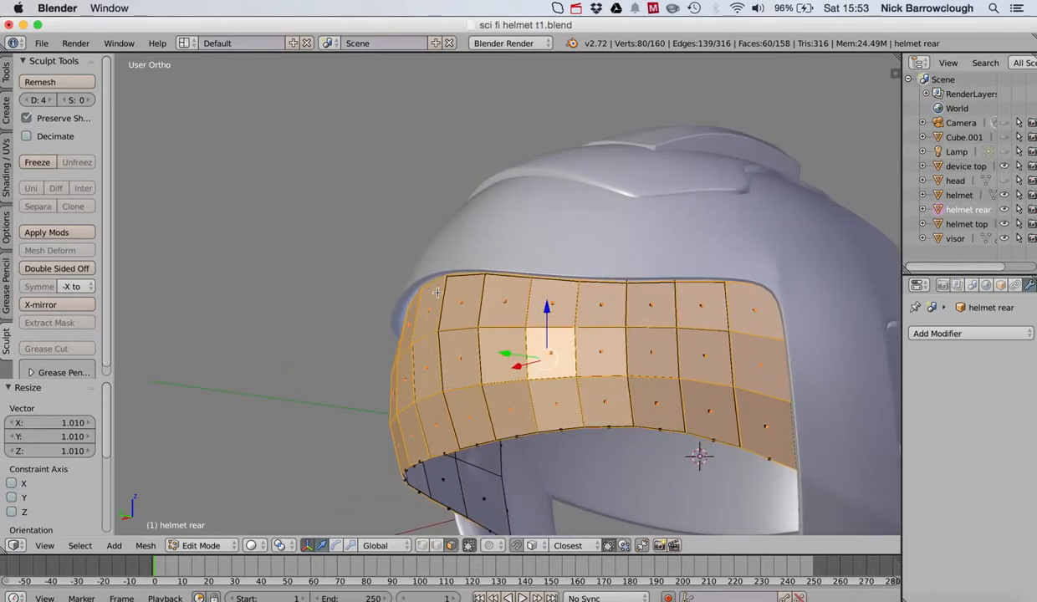
{"action": "scroll", "coordinate": [437, 293], "scroll_direction": "down", "scroll_amount": 4}
{"action": "scroll", "coordinate": [438, 293], "scroll_direction": "down", "scroll_amount": 5}
{"action": "scroll", "coordinate": [438, 292], "scroll_direction": "up", "scroll_amount": 2}
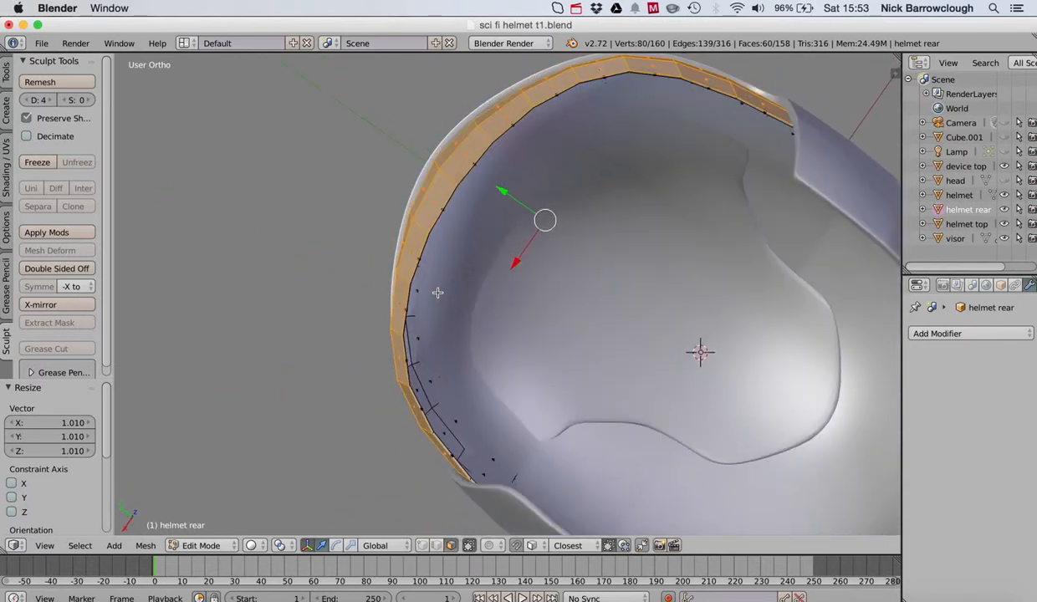
{"action": "scroll", "coordinate": [425, 147], "scroll_direction": "up", "scroll_amount": 3}
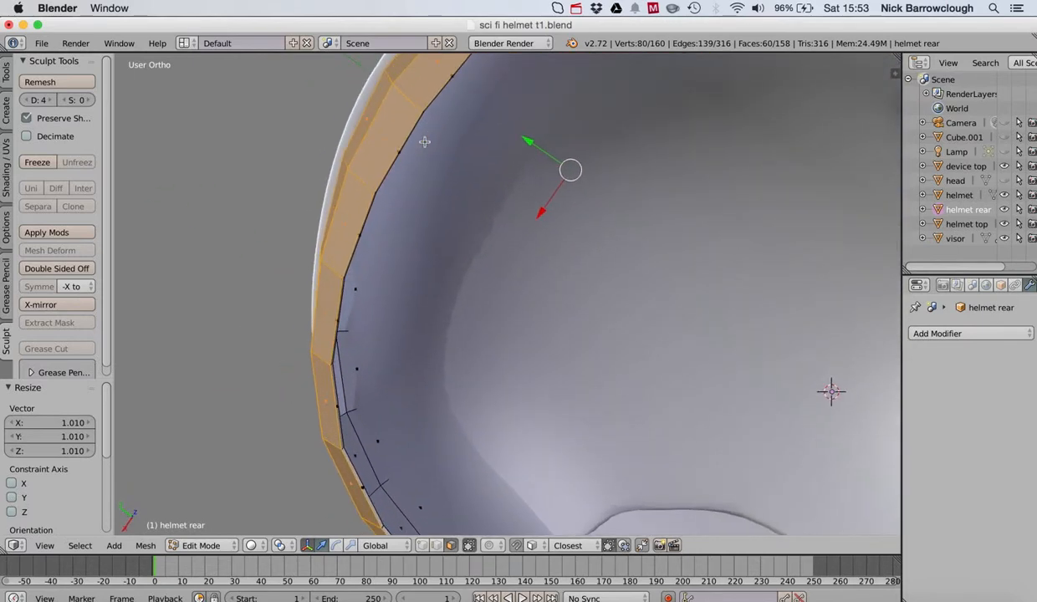
{"action": "key", "text": "s"}
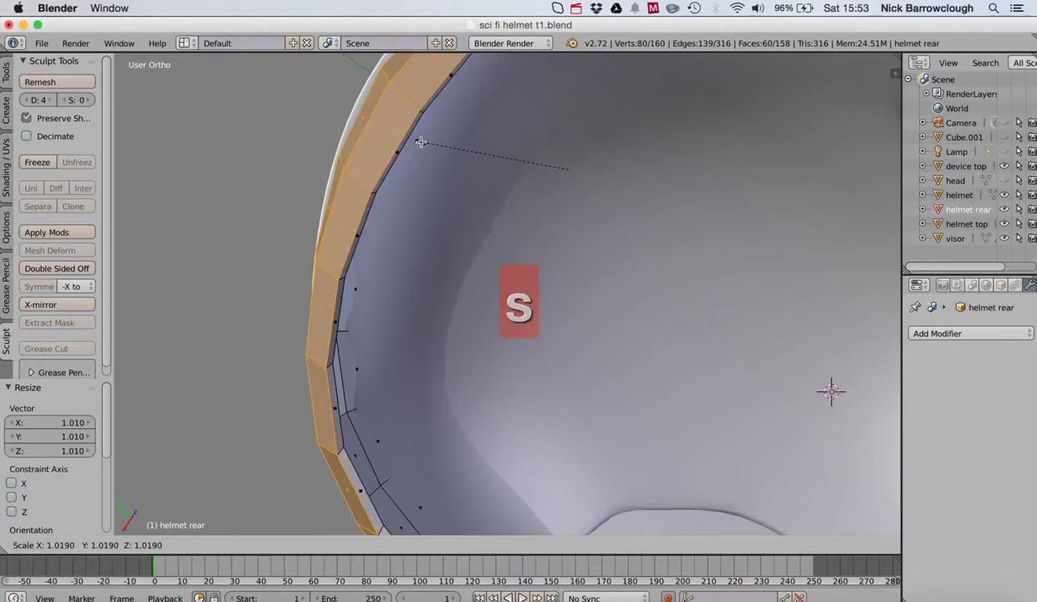
{"action": "left_click", "coordinate": [421, 142]}
Add a Subdivision Surface modifier to the helmet rear mesh.
{"action": "scroll", "coordinate": [421, 142], "scroll_direction": "down", "scroll_amount": 5}
{"action": "scroll", "coordinate": [420, 142], "scroll_direction": "left", "scroll_amount": 5}
{"action": "scroll", "coordinate": [421, 142], "scroll_direction": "left", "scroll_amount": 10}
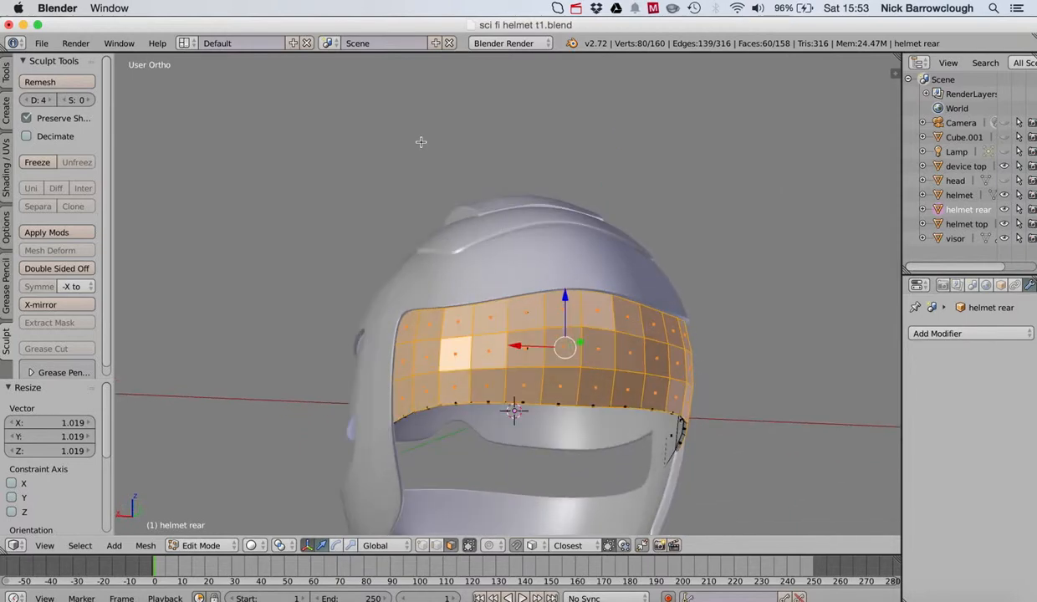
{"action": "scroll", "coordinate": [421, 142], "scroll_direction": "left", "scroll_amount": 8}
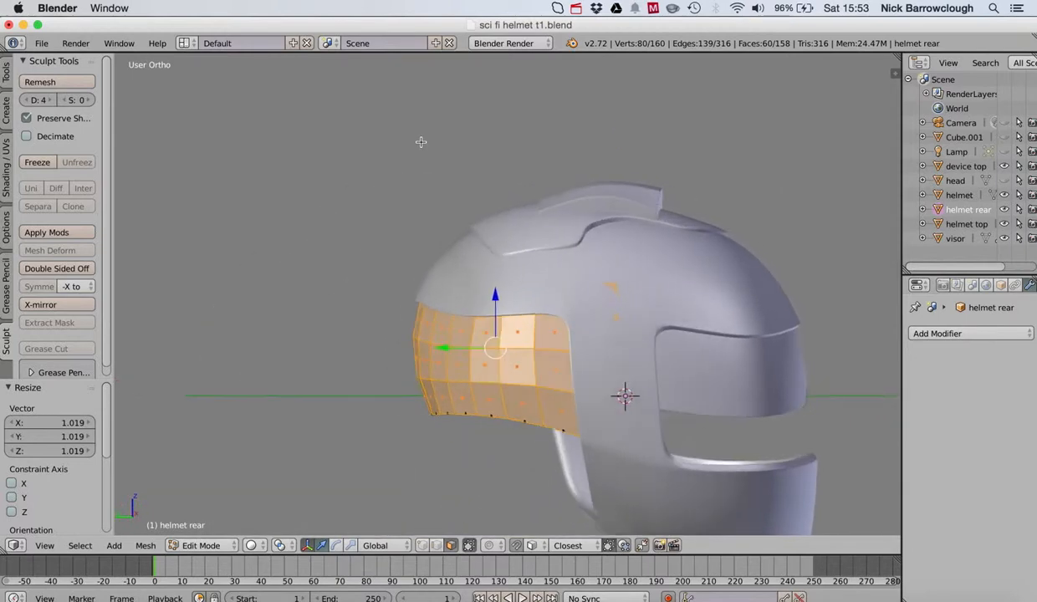
{"action": "scroll", "coordinate": [421, 142], "scroll_direction": "down", "scroll_amount": 3}
{"action": "scroll", "coordinate": [420, 142], "scroll_direction": "left", "scroll_amount": 3}
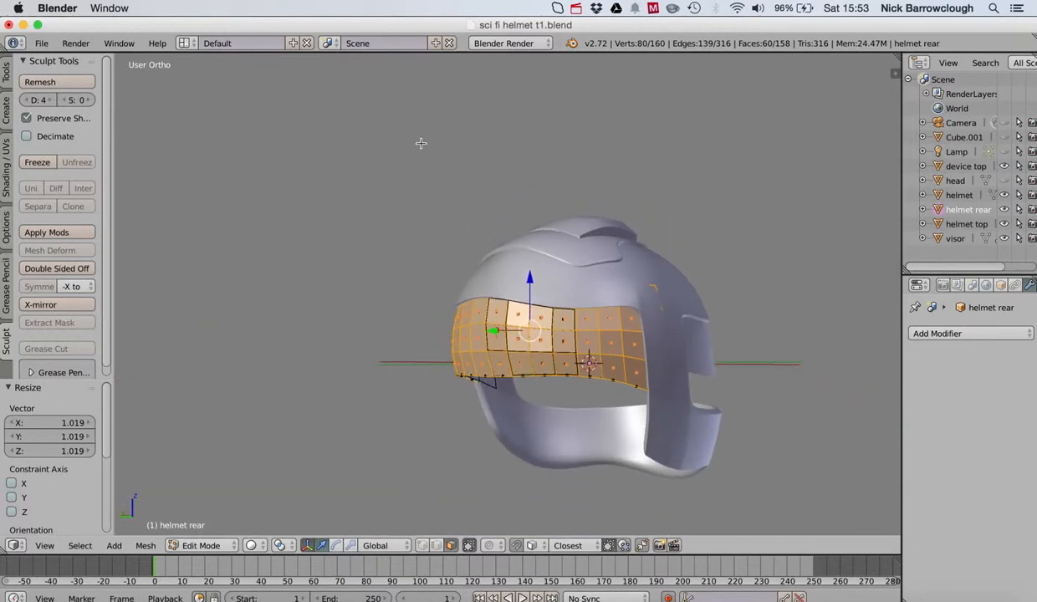
{"action": "left_click", "coordinate": [920, 333]}
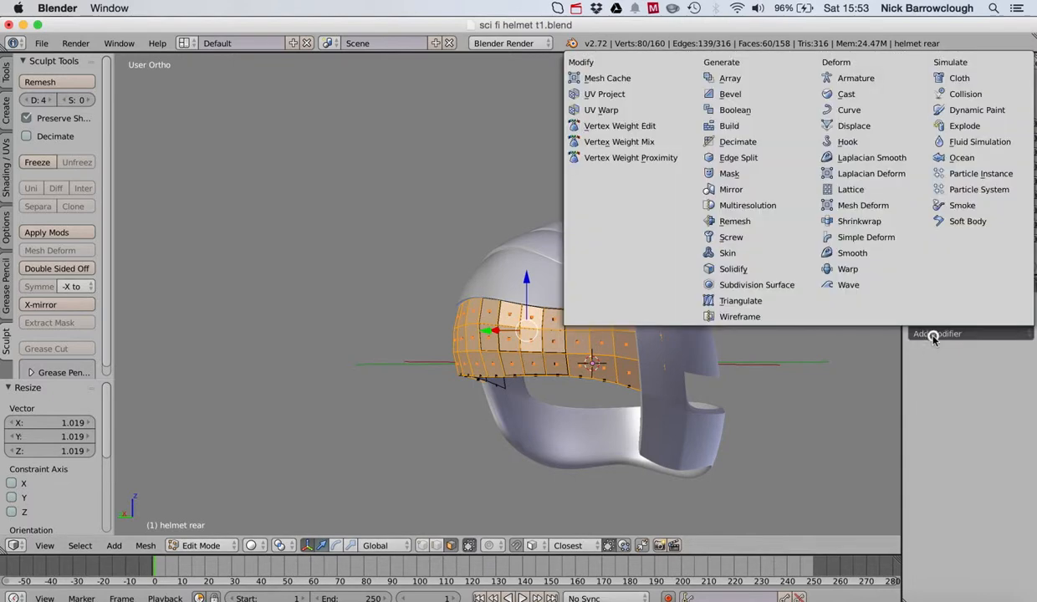
{"action": "left_click", "coordinate": [735, 285]}
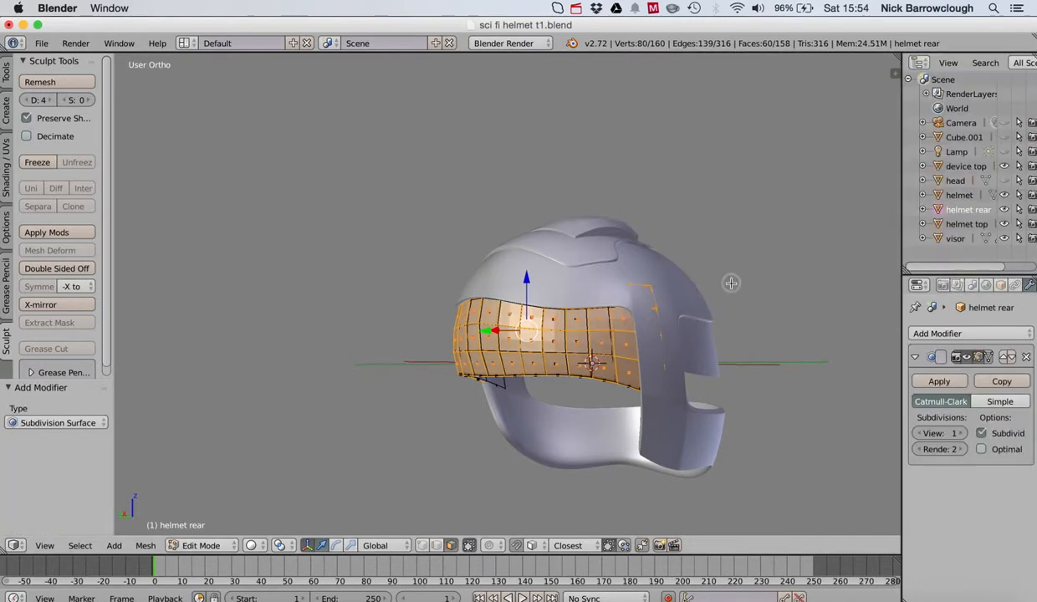
Return to Object Mode, apply smooth shading to the helmet rear and check it from both sides.
{"action": "left_click", "coordinate": [189, 545]}
{"action": "left_click", "coordinate": [205, 528]}
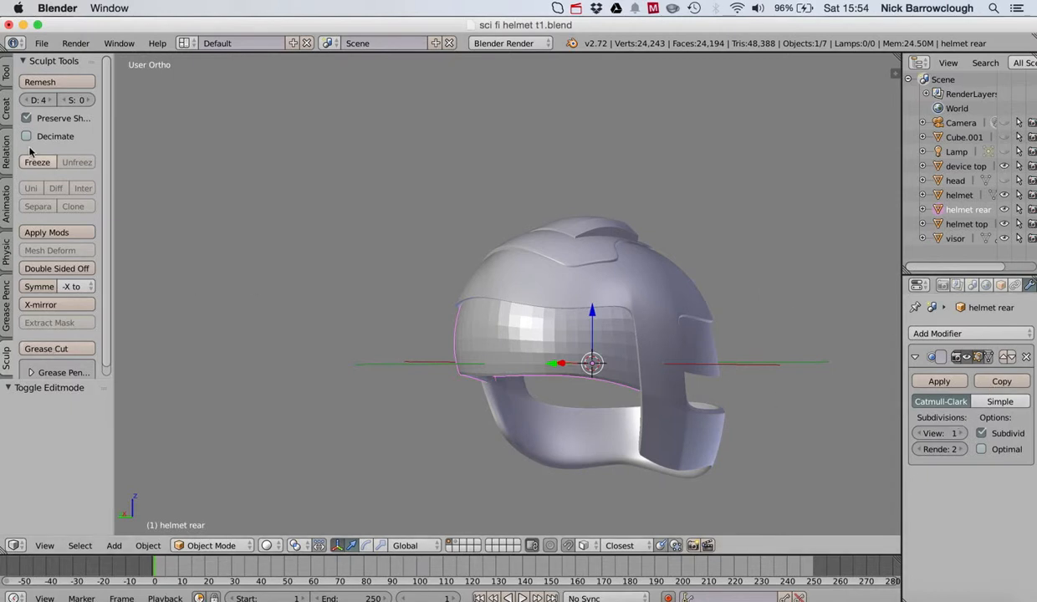
{"action": "left_click", "coordinate": [6, 75]}
{"action": "left_click", "coordinate": [44, 268]}
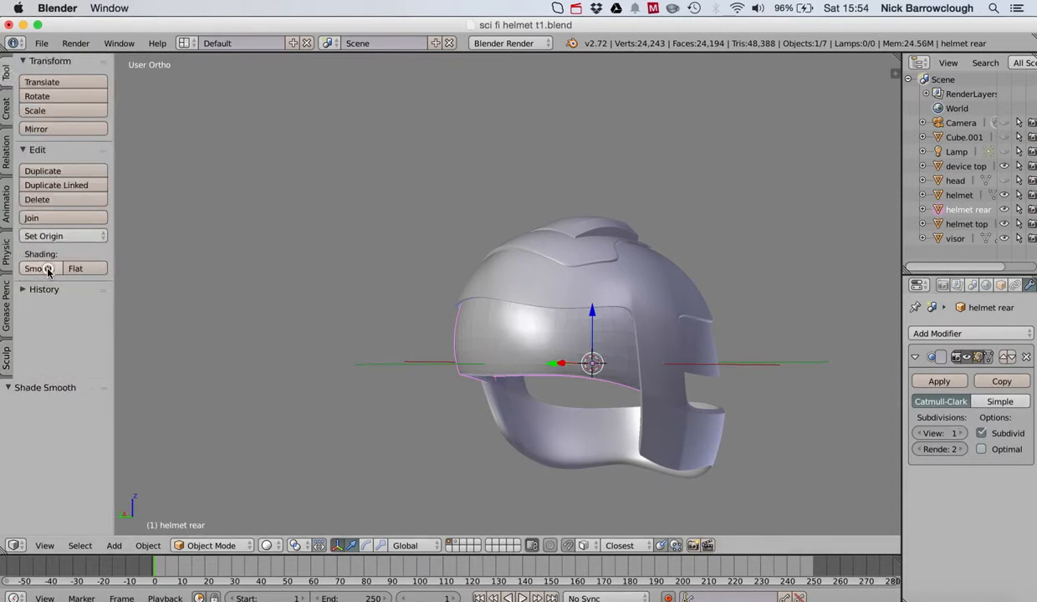
{"action": "middle_click_drag", "start_coordinate": [543, 233], "coordinate": [561, 247]}
{"action": "scroll", "coordinate": [562, 247], "scroll_direction": "left", "scroll_amount": 5}
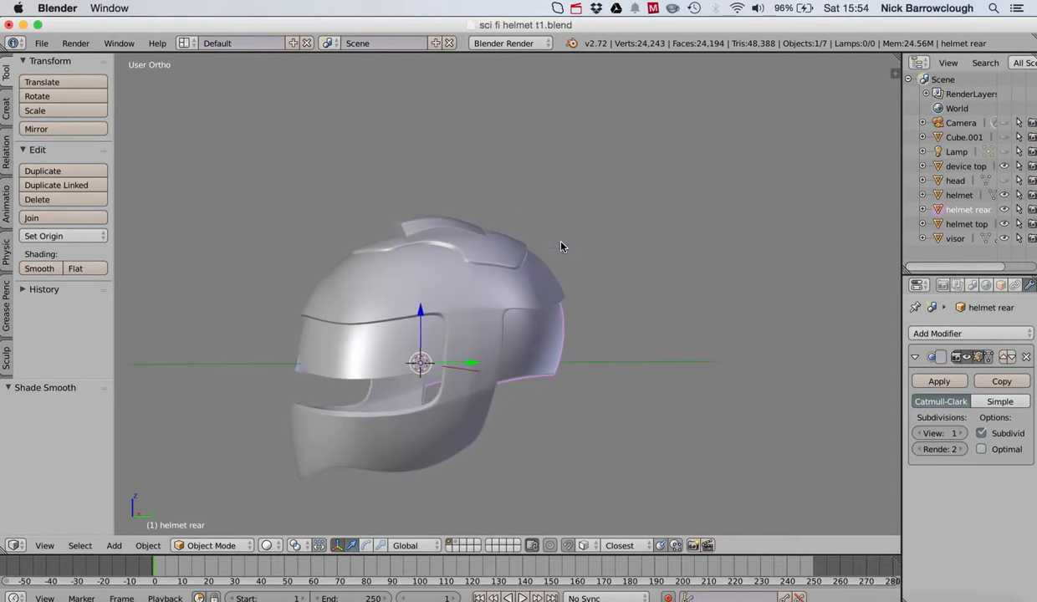
{"action": "scroll", "coordinate": [562, 247], "scroll_direction": "right", "scroll_amount": 8}
{"action": "scroll", "coordinate": [561, 247], "scroll_direction": "left", "scroll_amount": 5}
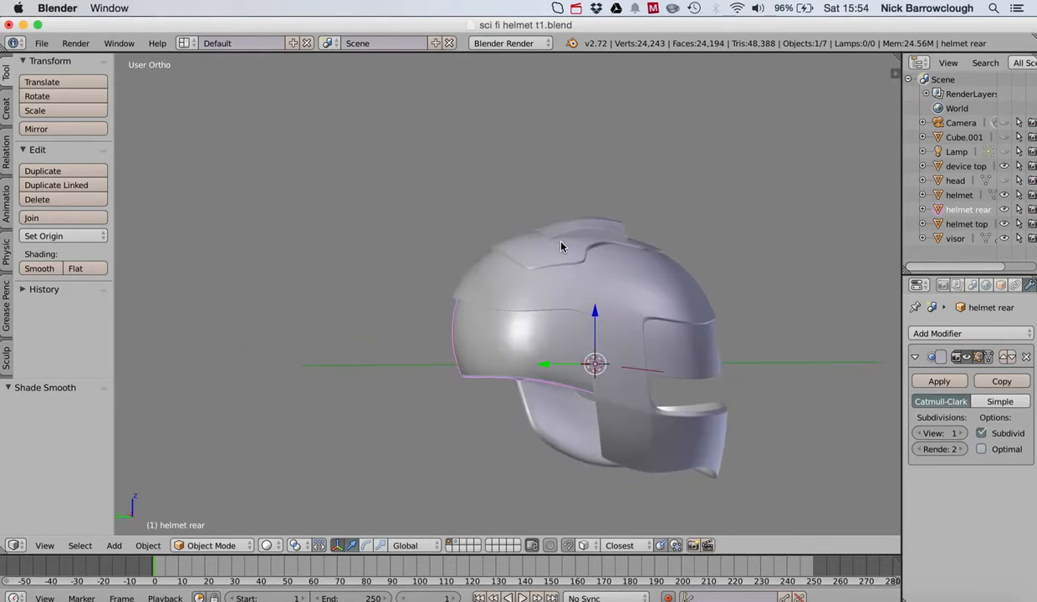
Examine the assembled sci-fi helmet with its new rear section from both sides, the front and above.
{"action": "scroll", "coordinate": [634, 239], "scroll_direction": "right", "scroll_amount": 2}
{"action": "scroll", "coordinate": [635, 240], "scroll_direction": "right", "scroll_amount": 6}
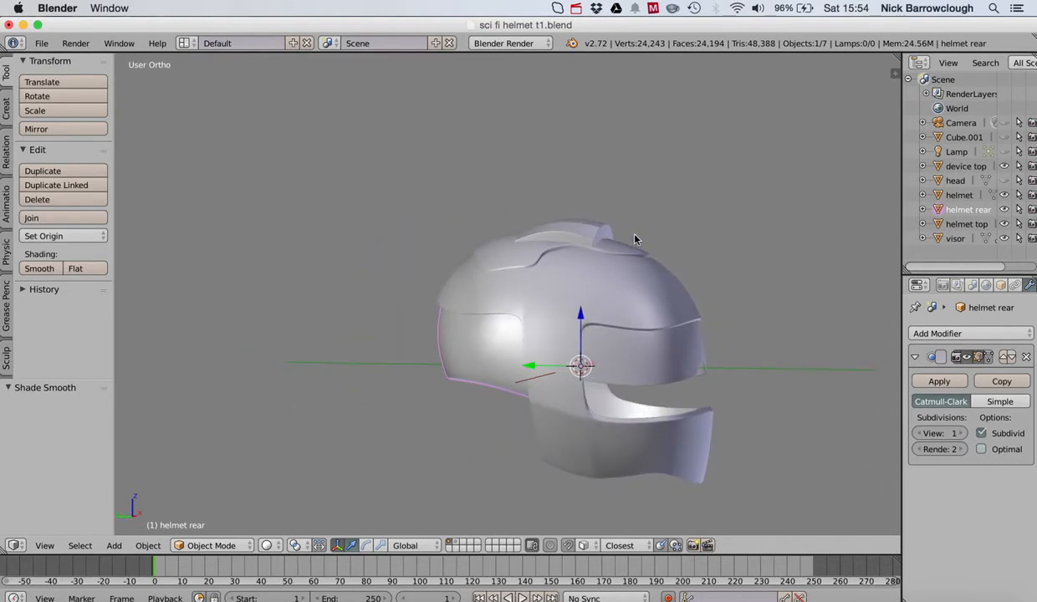
{"action": "scroll", "coordinate": [635, 239], "scroll_direction": "right", "scroll_amount": 8}
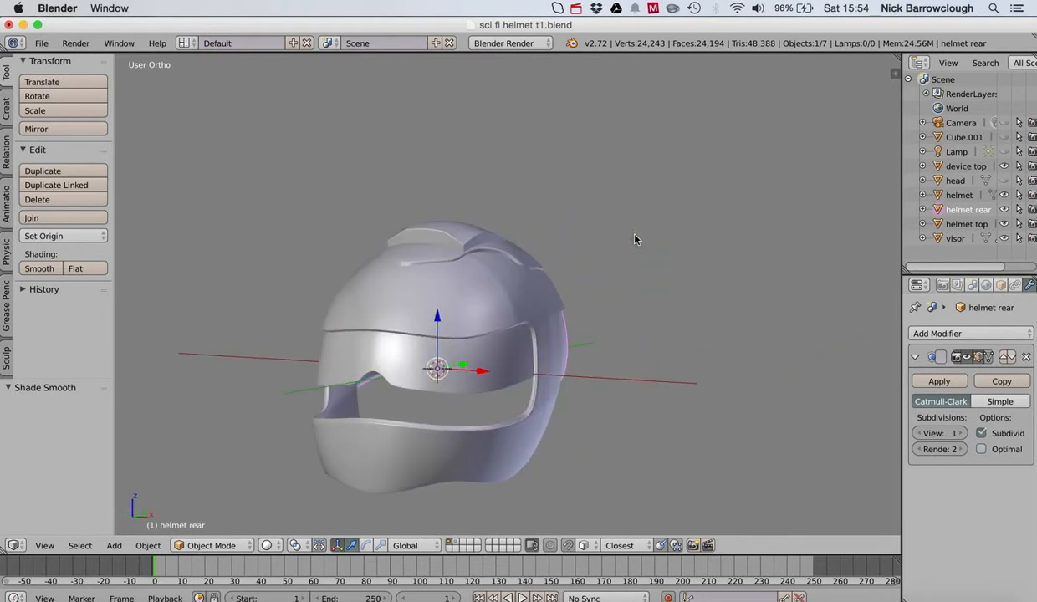
{"action": "scroll", "coordinate": [635, 240], "scroll_direction": "right", "scroll_amount": 6}
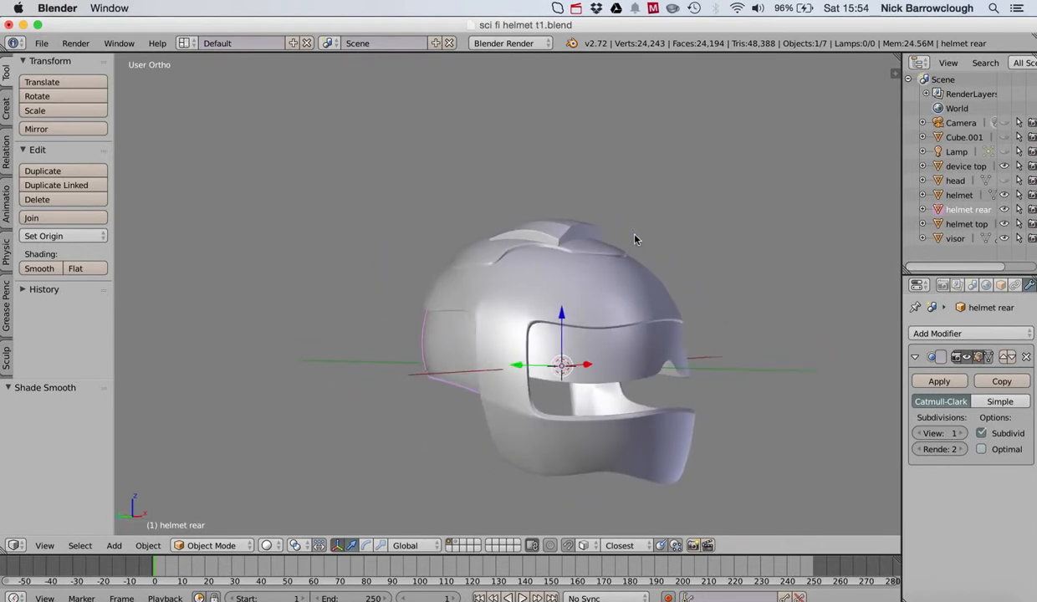
{"action": "scroll", "coordinate": [635, 240], "scroll_direction": "down", "scroll_amount": 2}
{"action": "scroll", "coordinate": [635, 239], "scroll_direction": "up", "scroll_amount": 3}
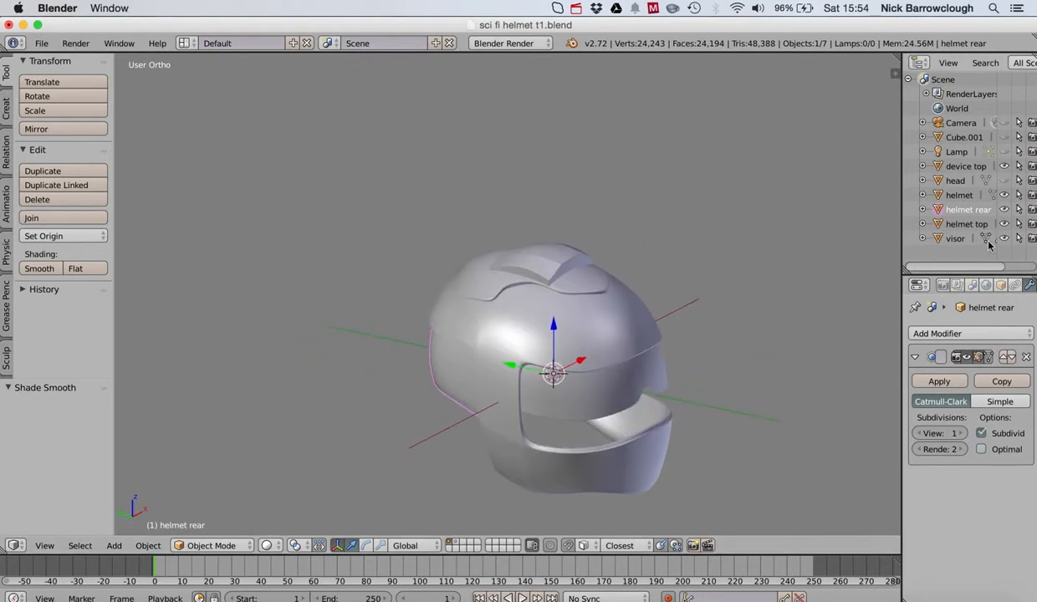
Show the head object inside the helmet, check the fit from several sides and hide the head again.
{"action": "left_click", "coordinate": [1004, 180]}
{"action": "scroll", "coordinate": [649, 237], "scroll_direction": "left", "scroll_amount": 4}
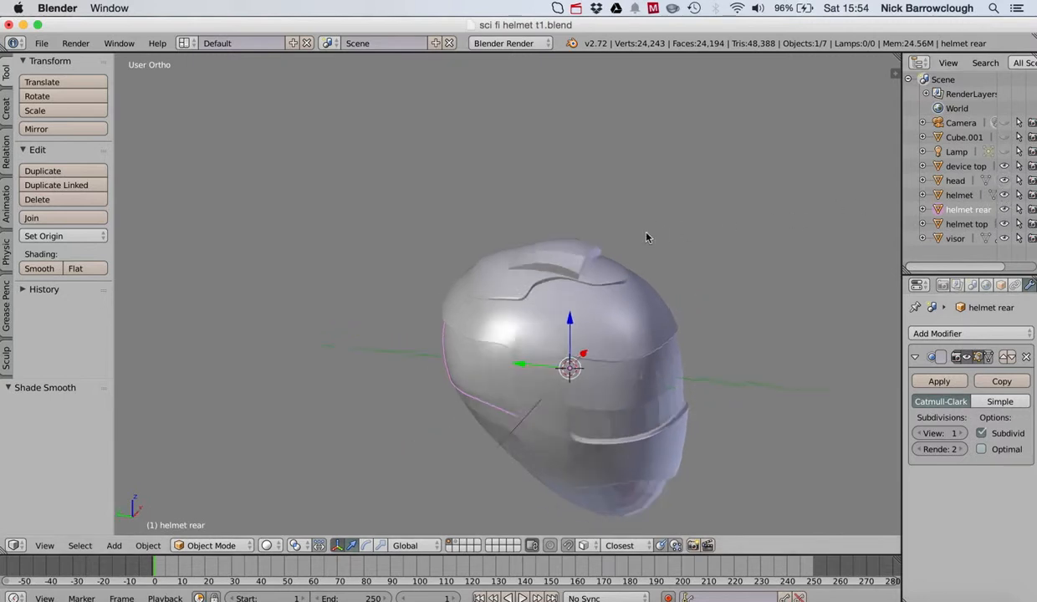
{"action": "scroll", "coordinate": [649, 237], "scroll_direction": "left", "scroll_amount": 6}
{"action": "scroll", "coordinate": [648, 236], "scroll_direction": "left", "scroll_amount": 2}
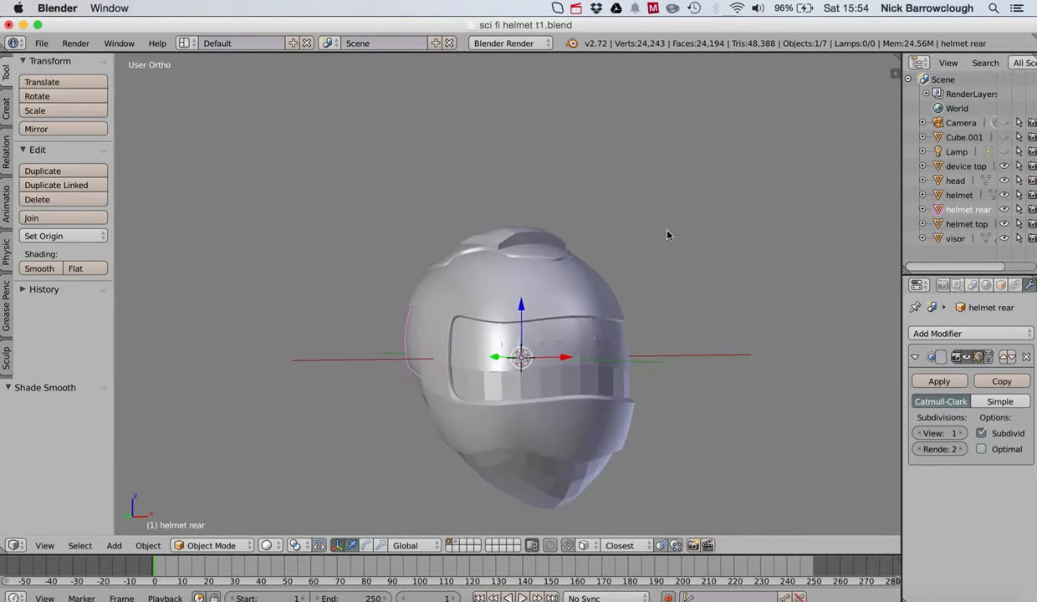
{"action": "scroll", "coordinate": [626, 208], "scroll_direction": "left", "scroll_amount": 6}
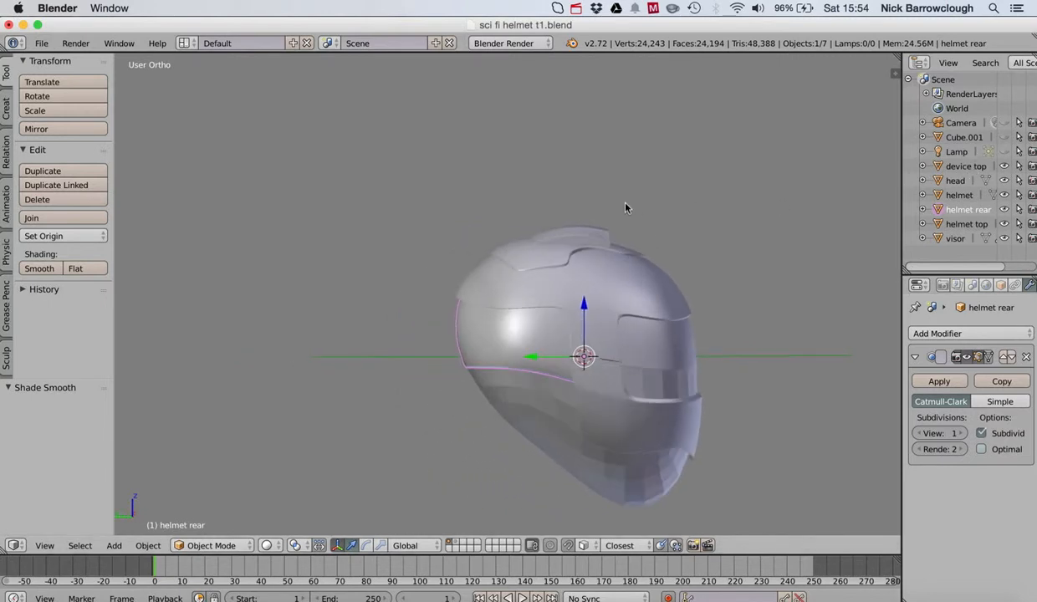
{"action": "scroll", "coordinate": [626, 207], "scroll_direction": "left", "scroll_amount": 12}
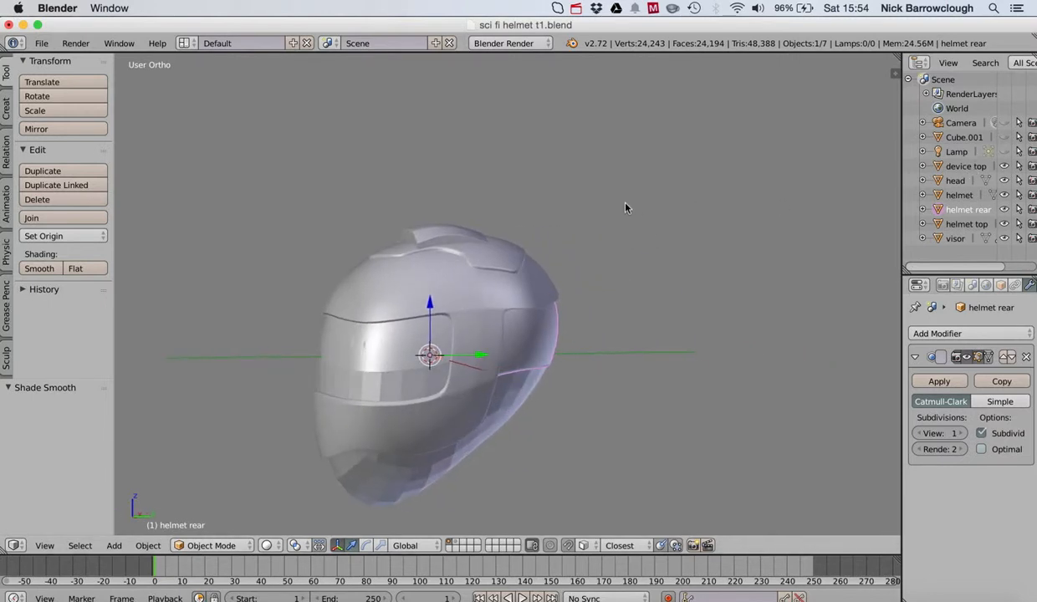
{"action": "scroll", "coordinate": [626, 207], "scroll_direction": "left", "scroll_amount": 2}
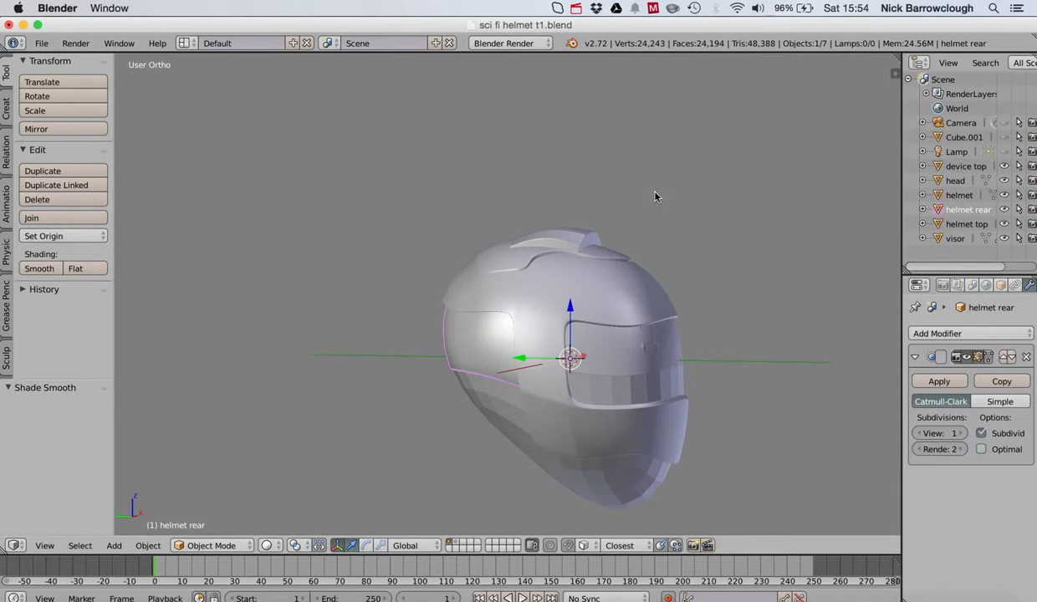
{"action": "left_click", "coordinate": [1004, 179]}
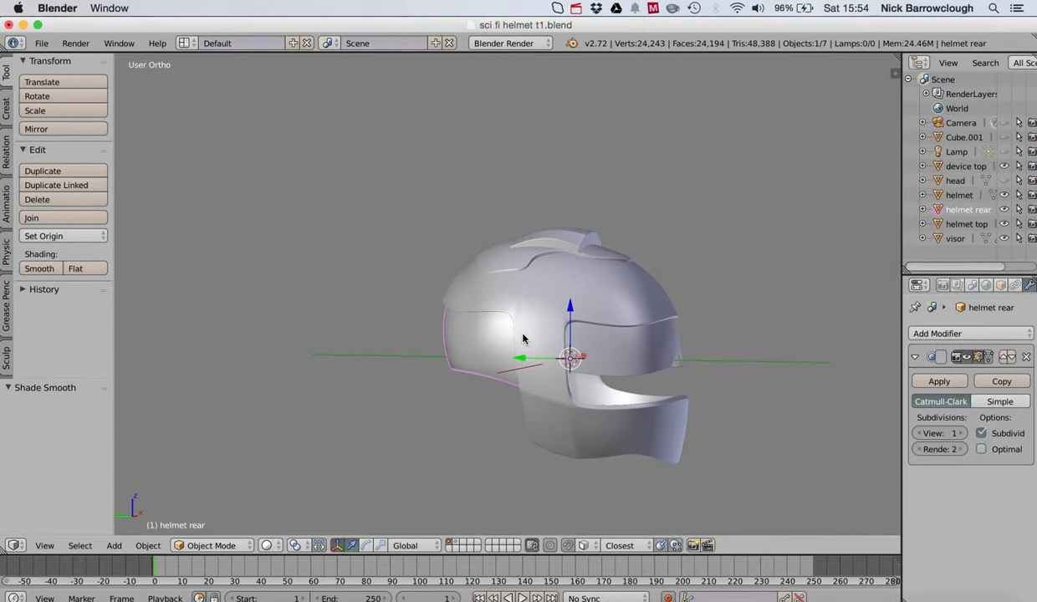
Save the helmet as a new file named sci fi helmet t2.blend on the Desktop.
{"action": "scroll", "coordinate": [522, 339], "scroll_direction": "left", "scroll_amount": 2}
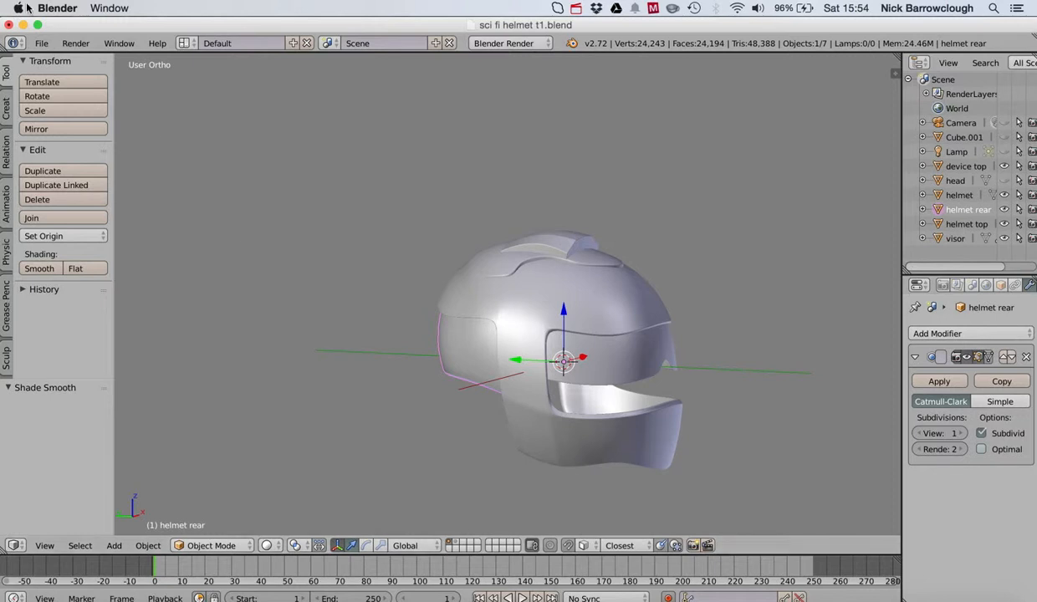
{"action": "left_click", "coordinate": [41, 42]}
{"action": "left_click", "coordinate": [65, 168]}
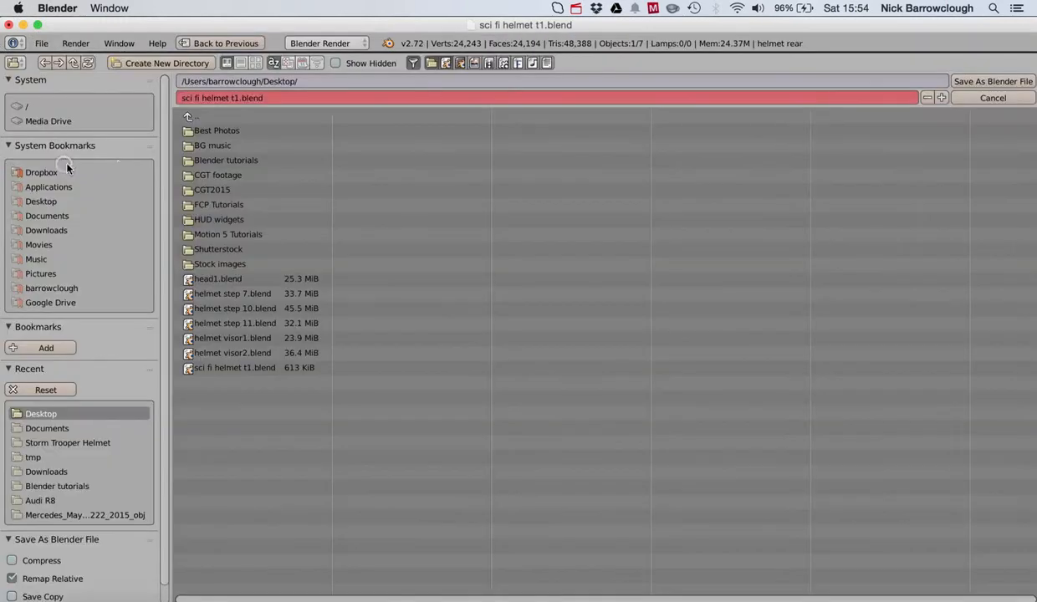
{"action": "left_click", "coordinate": [238, 101]}
{"action": "left_click", "coordinate": [239, 98]}
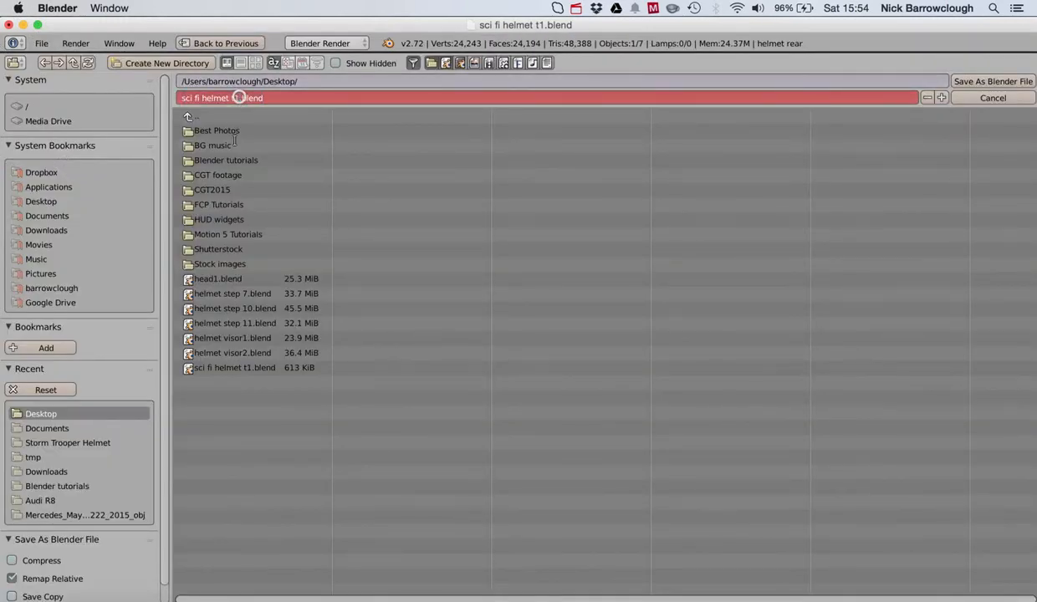
{"action": "type", "text": "2"}
{"action": "key", "text": "Return"}
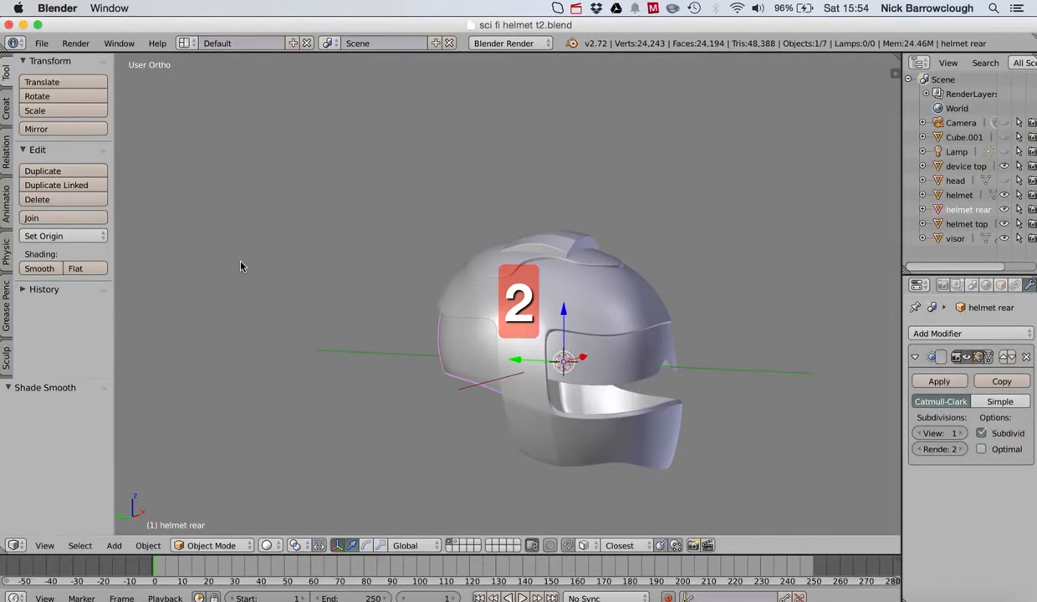
Open the recent file helmet visor2.blend for reference.
{"action": "left_click", "coordinate": [41, 43]}
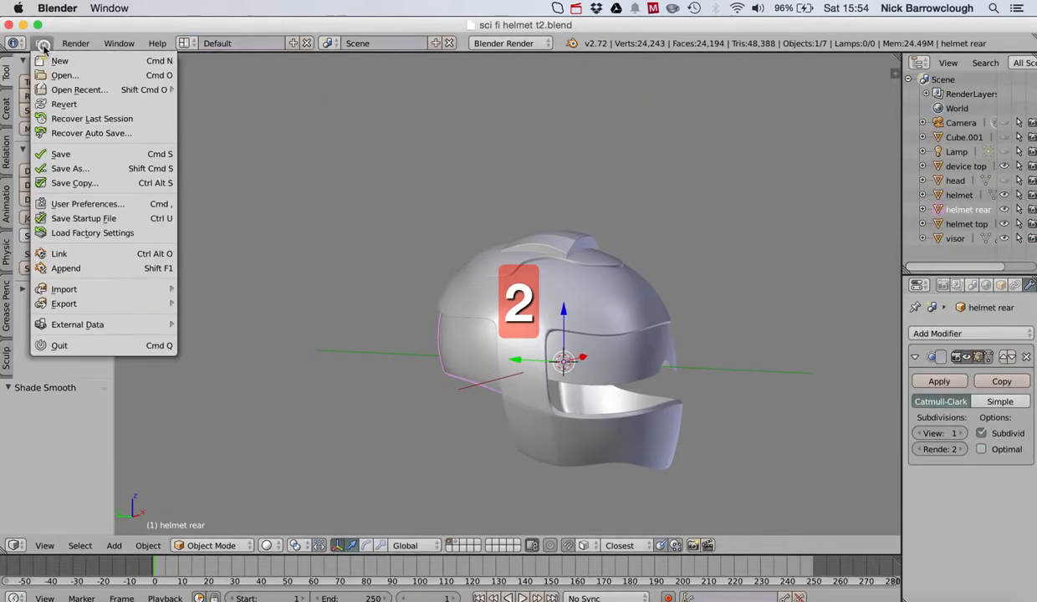
{"action": "mouse_move", "coordinate": [79, 95]}
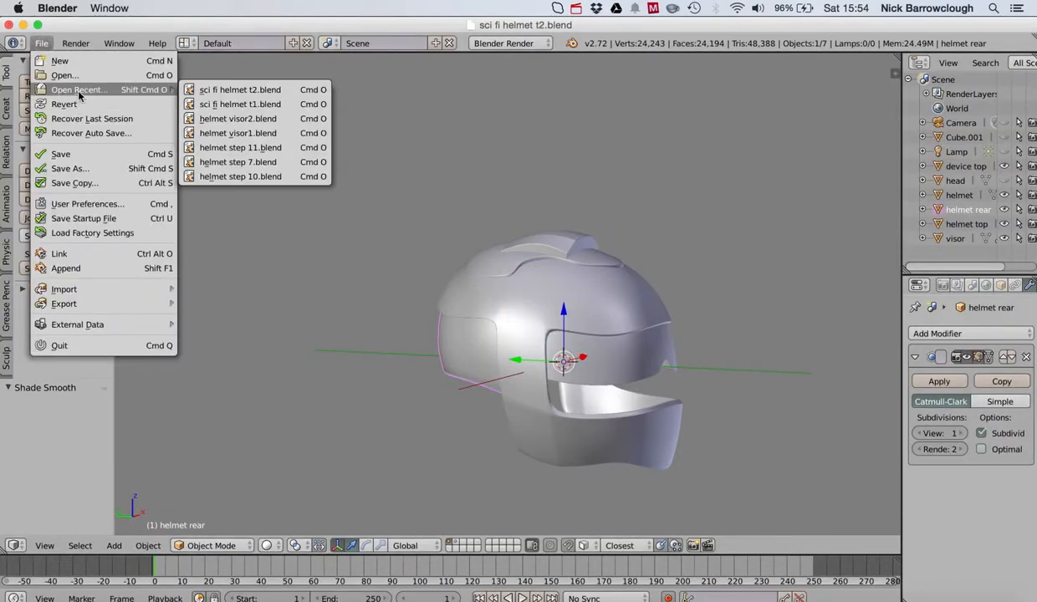
{"action": "left_click", "coordinate": [233, 118]}
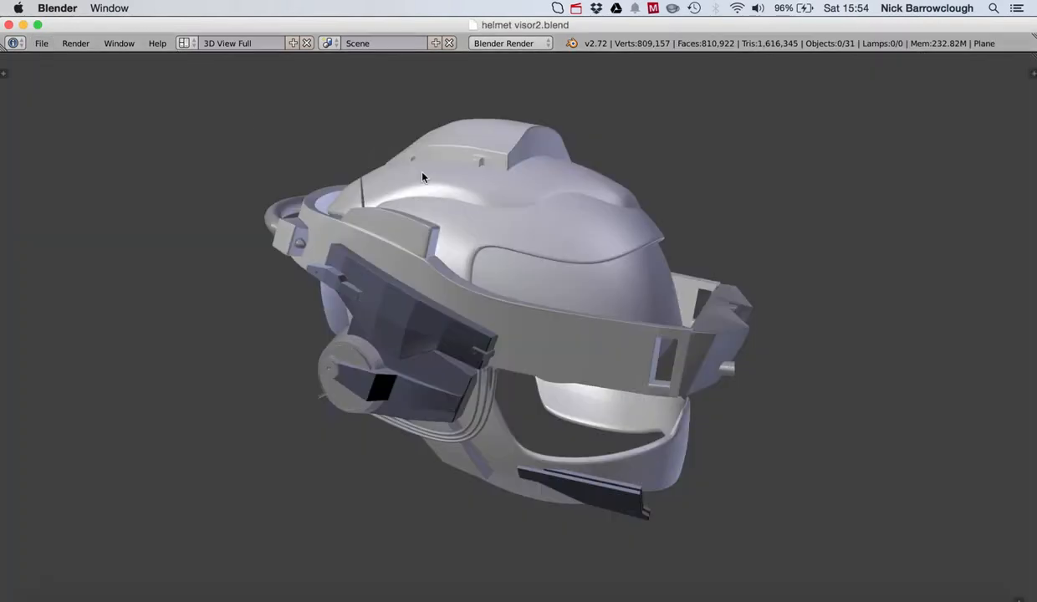
Examine the reference helmet from above, below, the front and both sides, focusing on the band running around it.
{"action": "scroll", "coordinate": [539, 167], "scroll_direction": "right", "scroll_amount": 5}
{"action": "scroll", "coordinate": [540, 167], "scroll_direction": "left", "scroll_amount": 5}
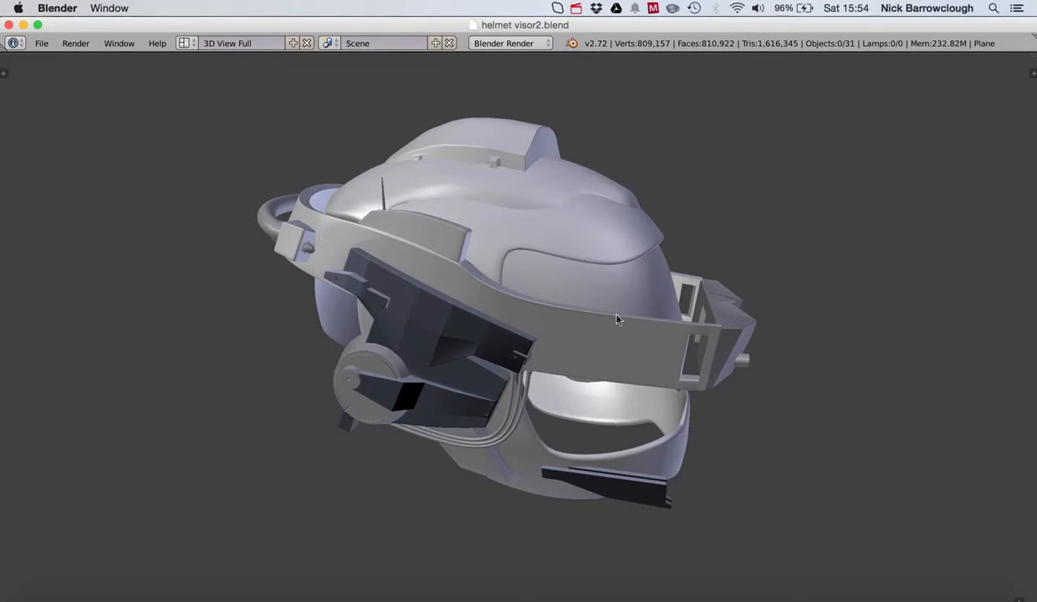
{"action": "scroll", "coordinate": [617, 319], "scroll_direction": "up", "scroll_amount": 5}
{"action": "scroll", "coordinate": [618, 319], "scroll_direction": "right", "scroll_amount": 5}
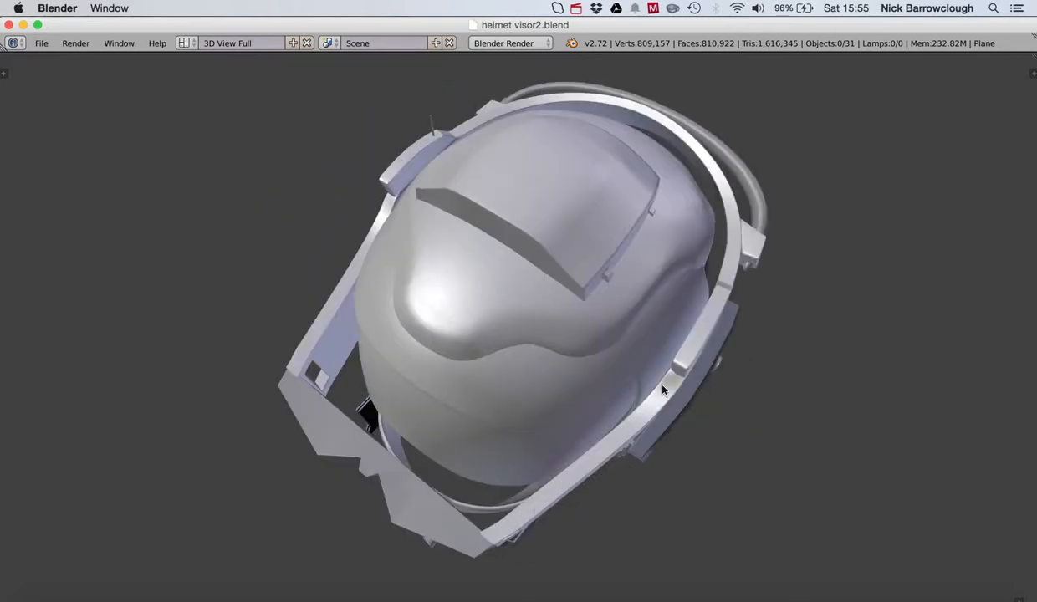
{"action": "scroll", "coordinate": [431, 234], "scroll_direction": "left", "scroll_amount": 8}
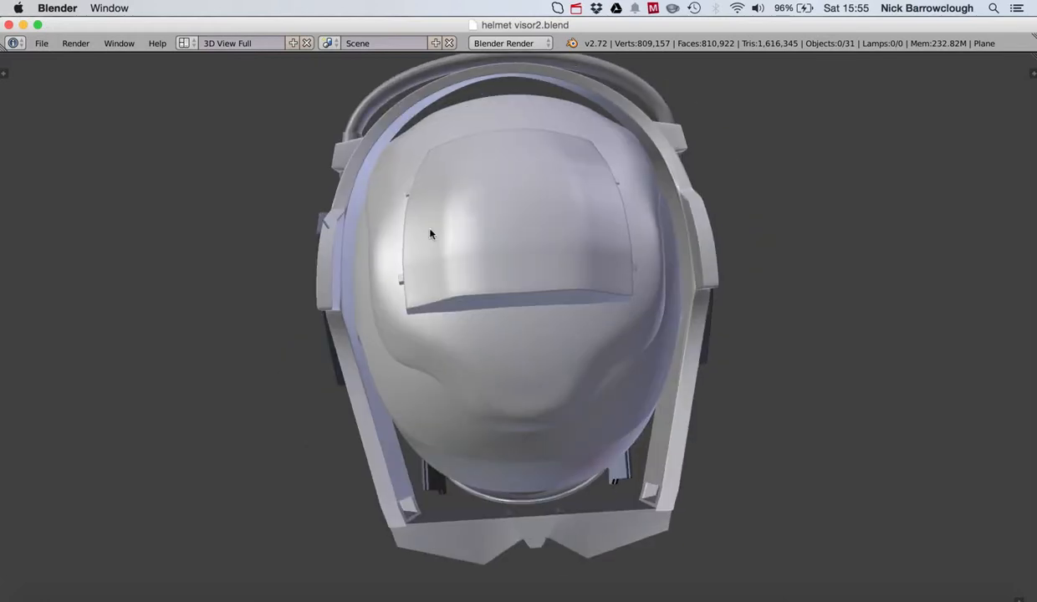
{"action": "scroll", "coordinate": [431, 234], "scroll_direction": "down", "scroll_amount": 10}
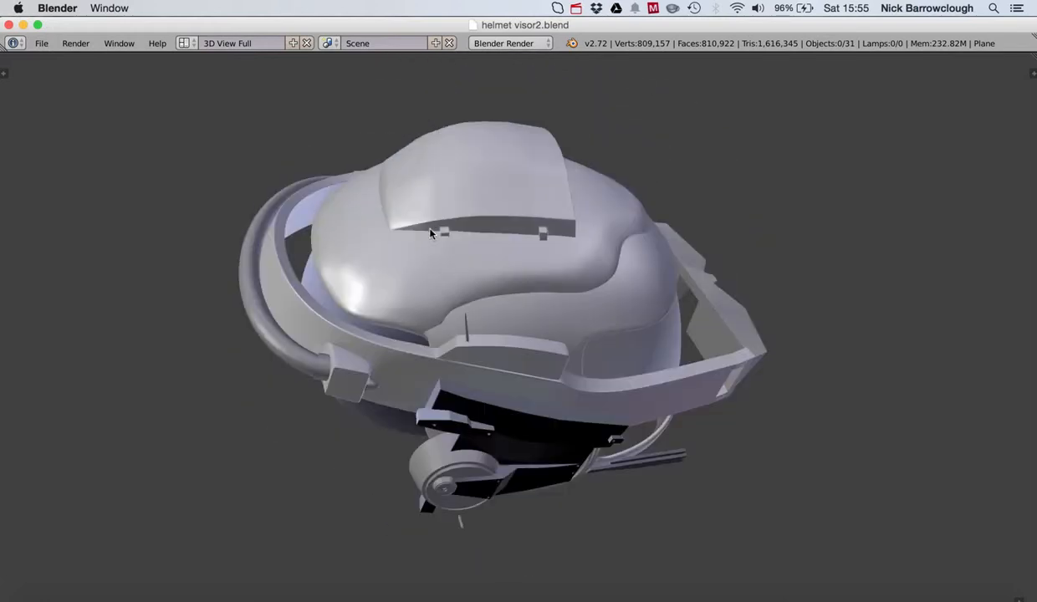
{"action": "scroll", "coordinate": [430, 233], "scroll_direction": "left", "scroll_amount": 4}
{"action": "scroll", "coordinate": [430, 233], "scroll_direction": "right", "scroll_amount": 10}
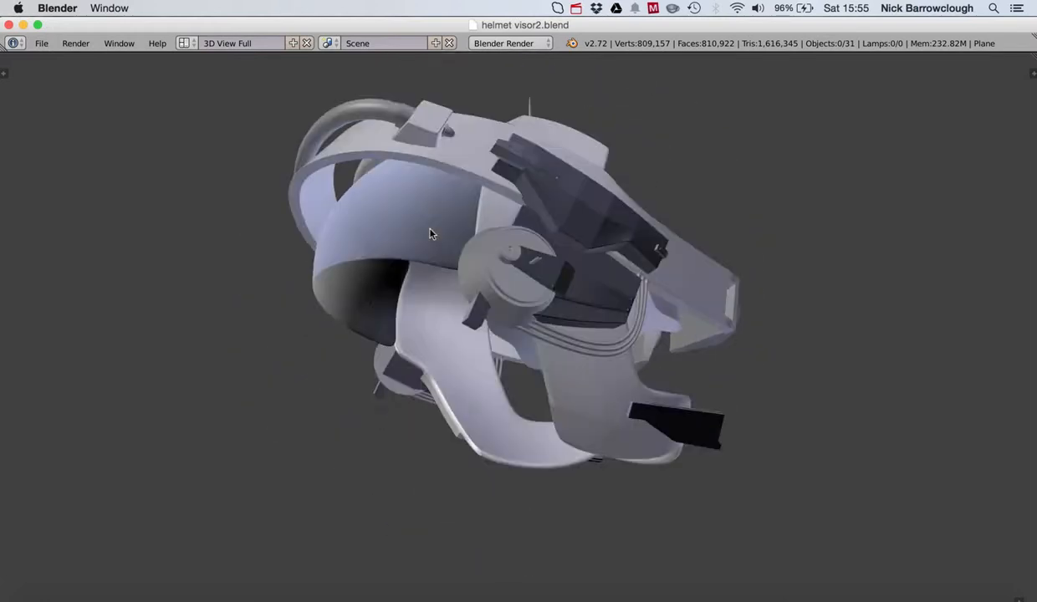
{"action": "scroll", "coordinate": [431, 233], "scroll_direction": "up", "scroll_amount": 6}
{"action": "scroll", "coordinate": [431, 234], "scroll_direction": "right", "scroll_amount": 10}
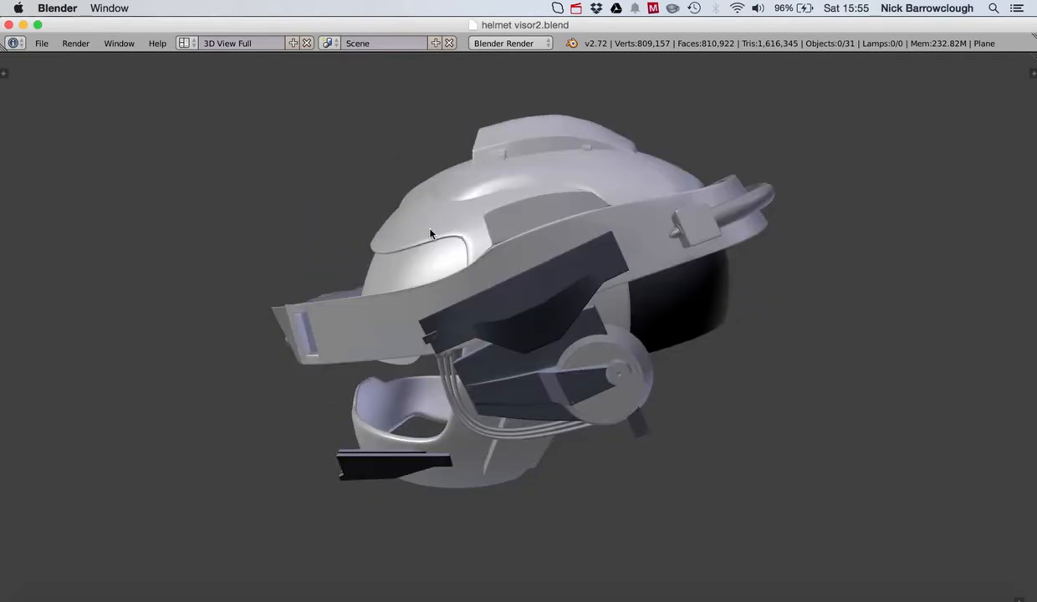
{"action": "scroll", "coordinate": [430, 233], "scroll_direction": "left", "scroll_amount": 10}
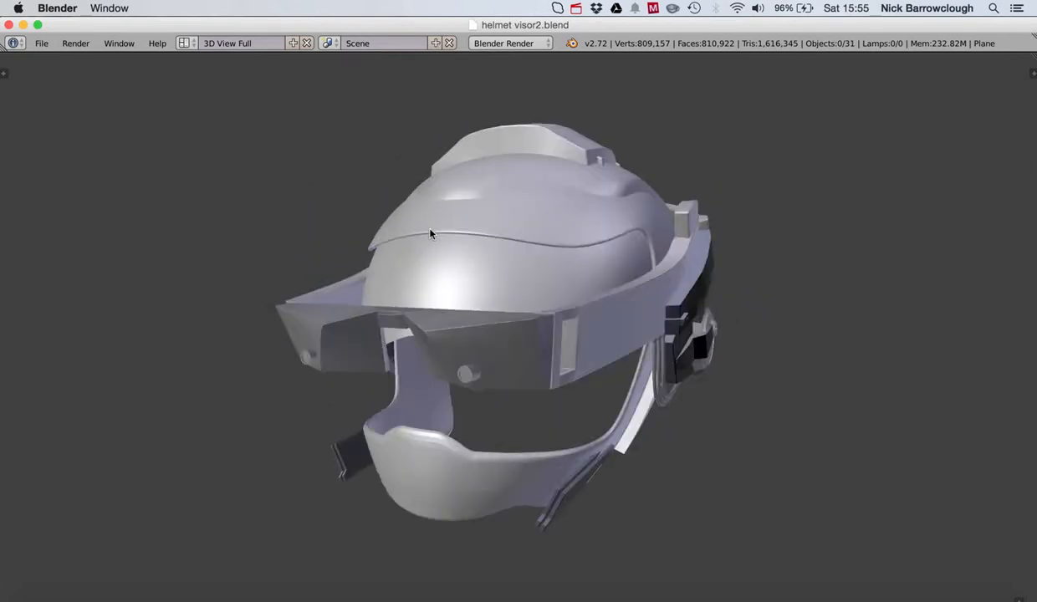
{"action": "scroll", "coordinate": [431, 234], "scroll_direction": "left", "scroll_amount": 3}
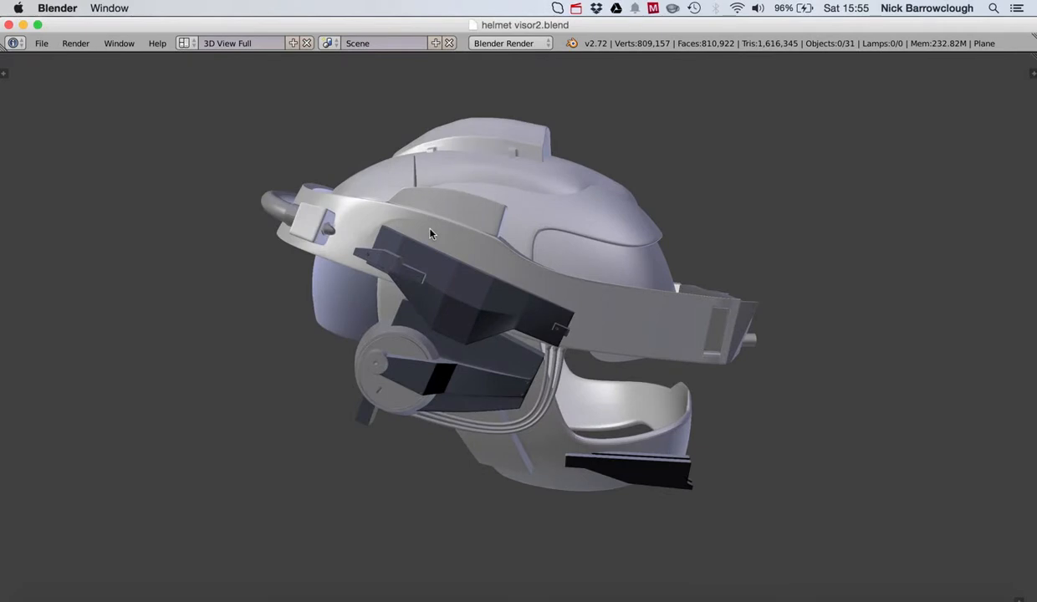
{"action": "scroll", "coordinate": [430, 233], "scroll_direction": "right", "scroll_amount": 5}
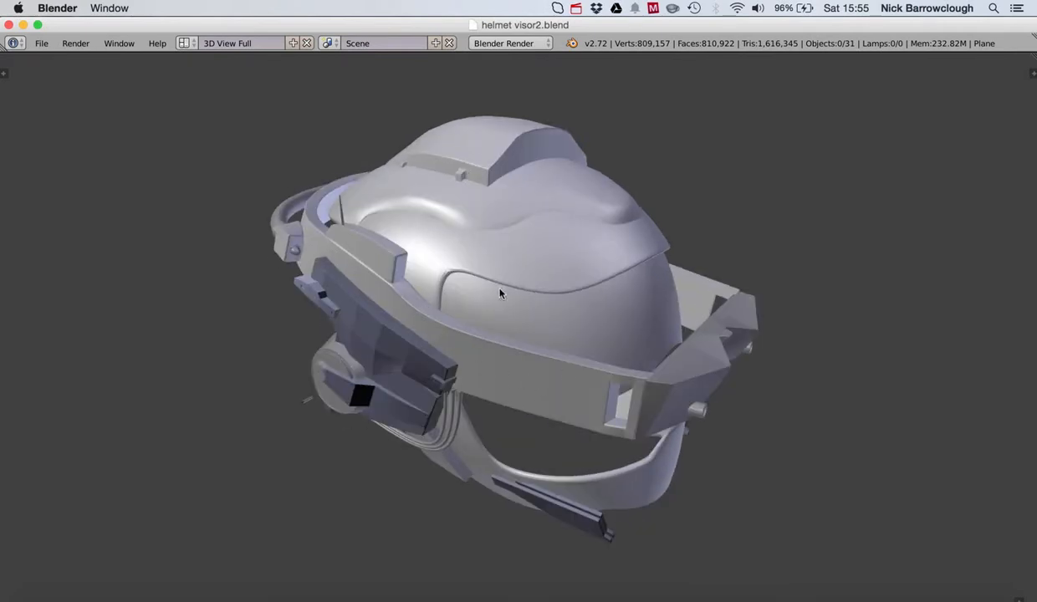
{"action": "scroll", "coordinate": [500, 292], "scroll_direction": "left", "scroll_amount": 5}
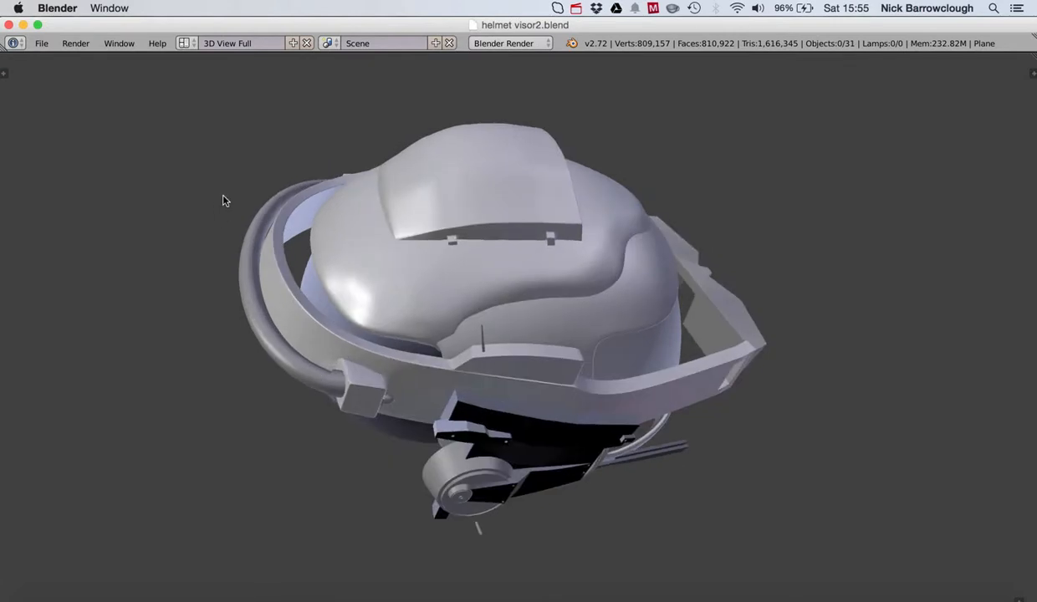
{"action": "scroll", "coordinate": [399, 294], "scroll_direction": "right", "scroll_amount": 5}
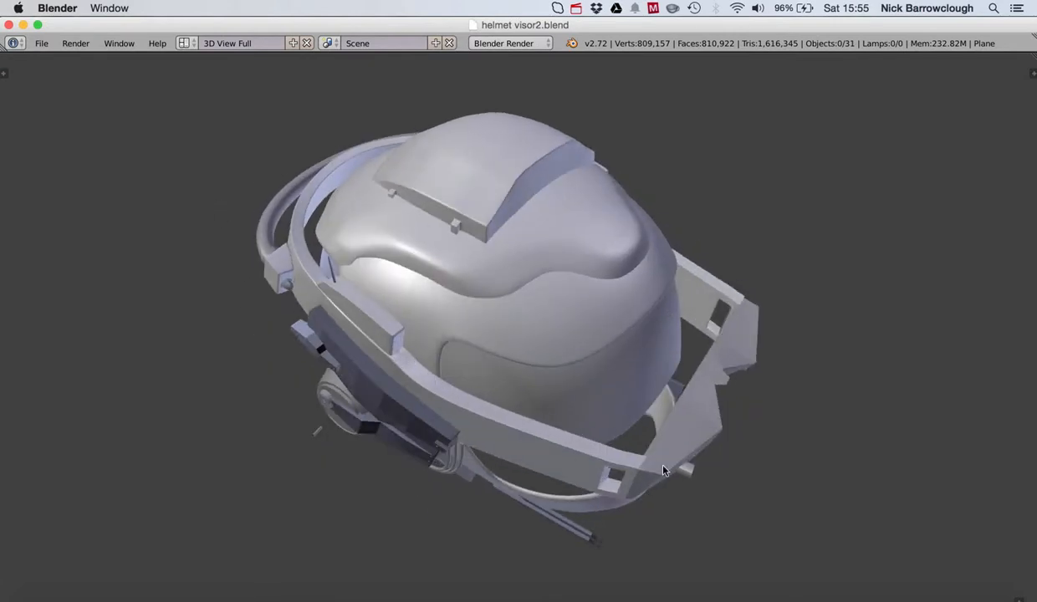
{"action": "scroll", "coordinate": [662, 470], "scroll_direction": "right", "scroll_amount": 8}
{"action": "scroll", "coordinate": [663, 470], "scroll_direction": "down", "scroll_amount": 5}
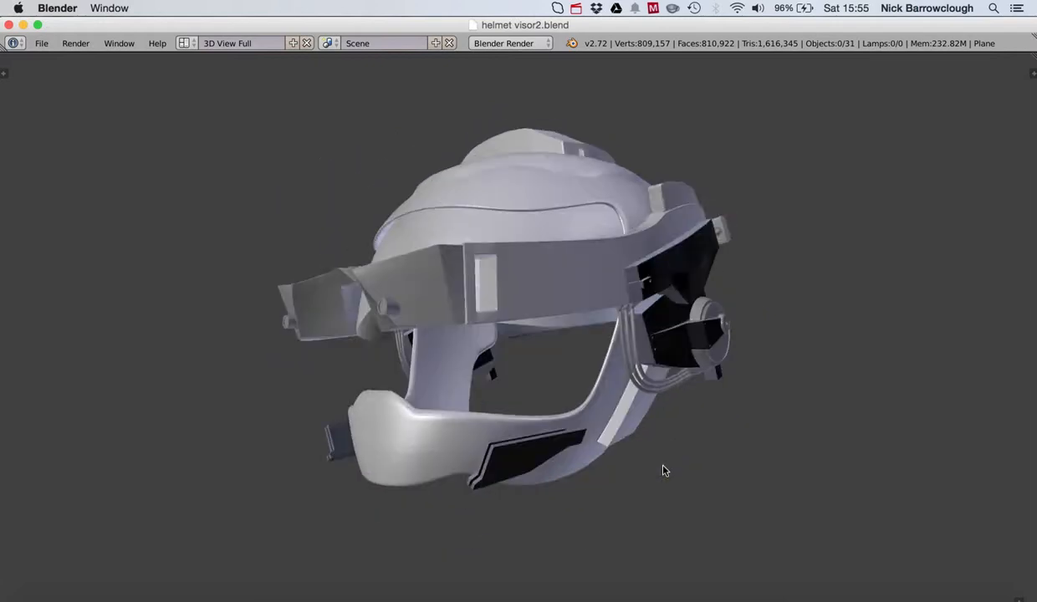
{"action": "scroll", "coordinate": [663, 466], "scroll_direction": "down", "scroll_amount": 2}
{"action": "scroll", "coordinate": [663, 466], "scroll_direction": "left", "scroll_amount": 10}
{"action": "scroll", "coordinate": [663, 466], "scroll_direction": "up", "scroll_amount": 4}
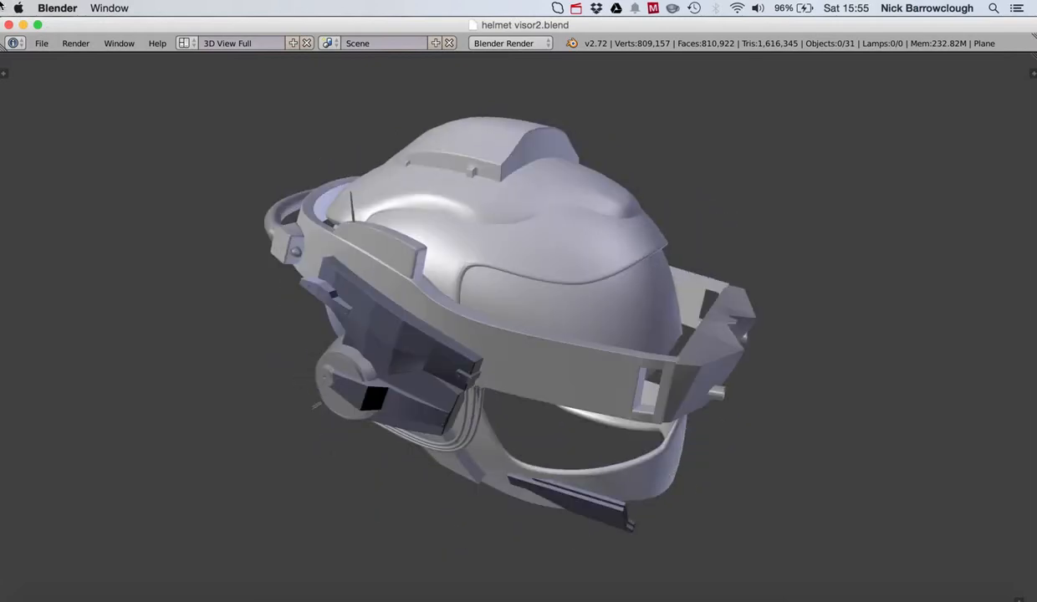
Reopen the recent file sci fi helmet t2.blend.
{"action": "left_click", "coordinate": [42, 42]}
{"action": "mouse_move", "coordinate": [75, 89]}
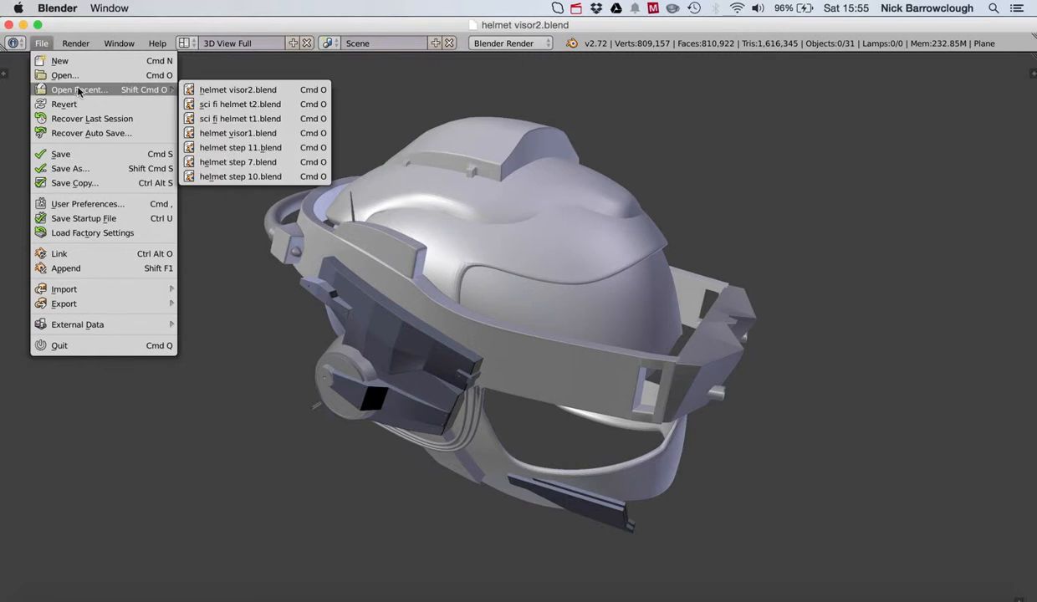
{"action": "left_click", "coordinate": [223, 104]}
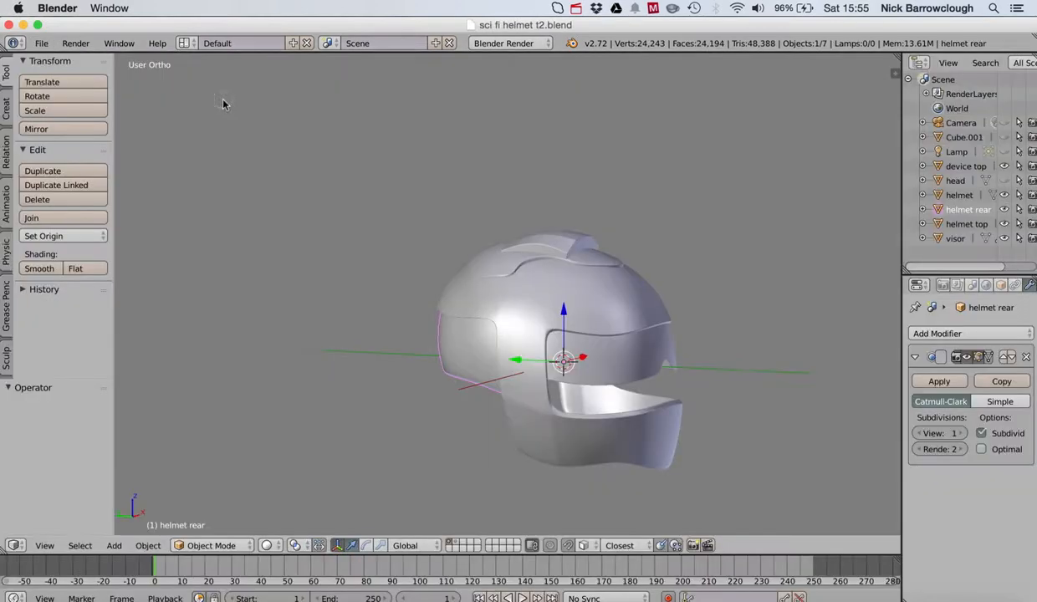
Select the head object and make it visible inside the helmet.
{"action": "scroll", "coordinate": [659, 304], "scroll_direction": "left", "scroll_amount": 5}
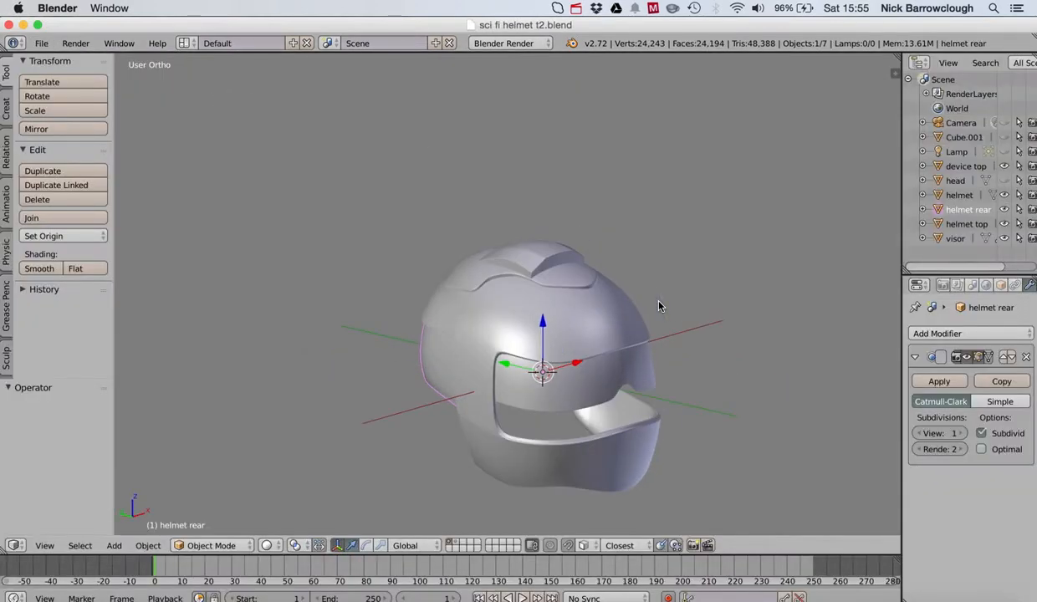
{"action": "left_click", "coordinate": [956, 181]}
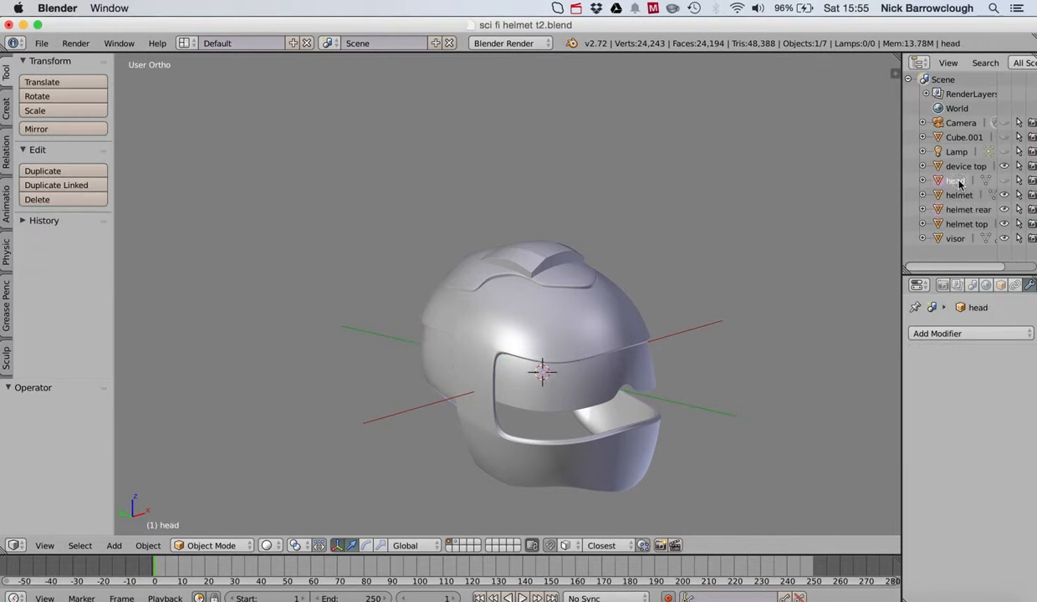
{"action": "left_click", "coordinate": [1006, 181]}
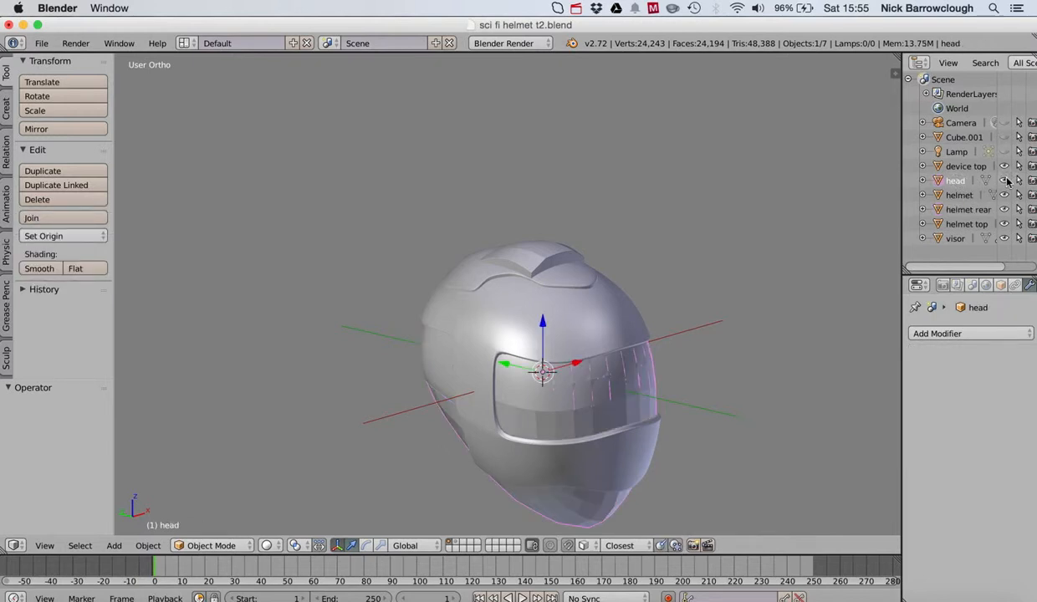
Hide the visor, helmet top, helmet rear, helmet and device top objects so only the head is displayed.
{"action": "left_click", "coordinate": [1005, 238]}
{"action": "left_click", "coordinate": [1005, 225]}
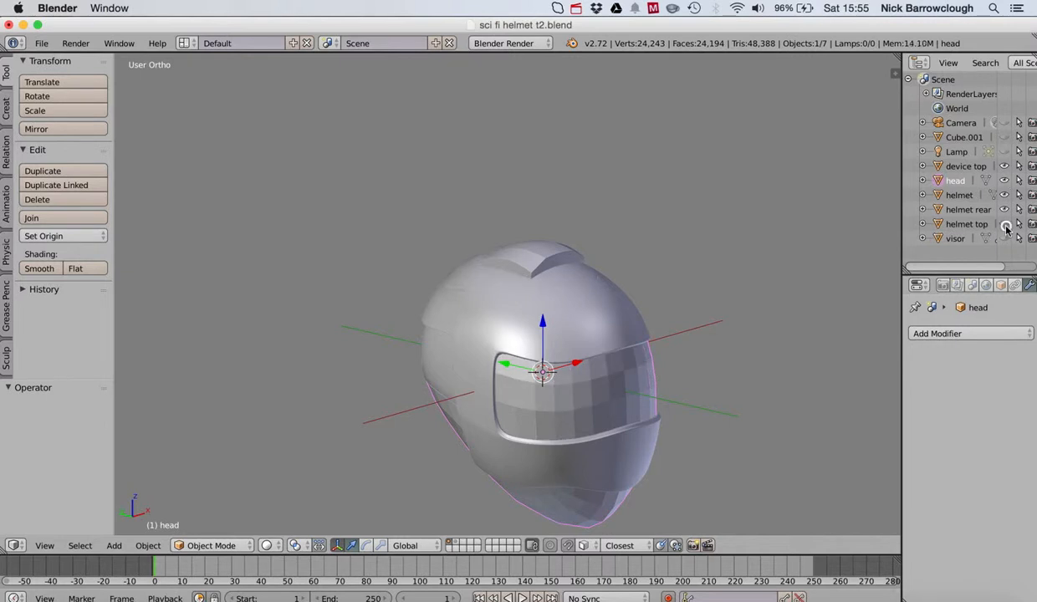
{"action": "left_click", "coordinate": [1005, 210]}
{"action": "left_click", "coordinate": [1004, 195]}
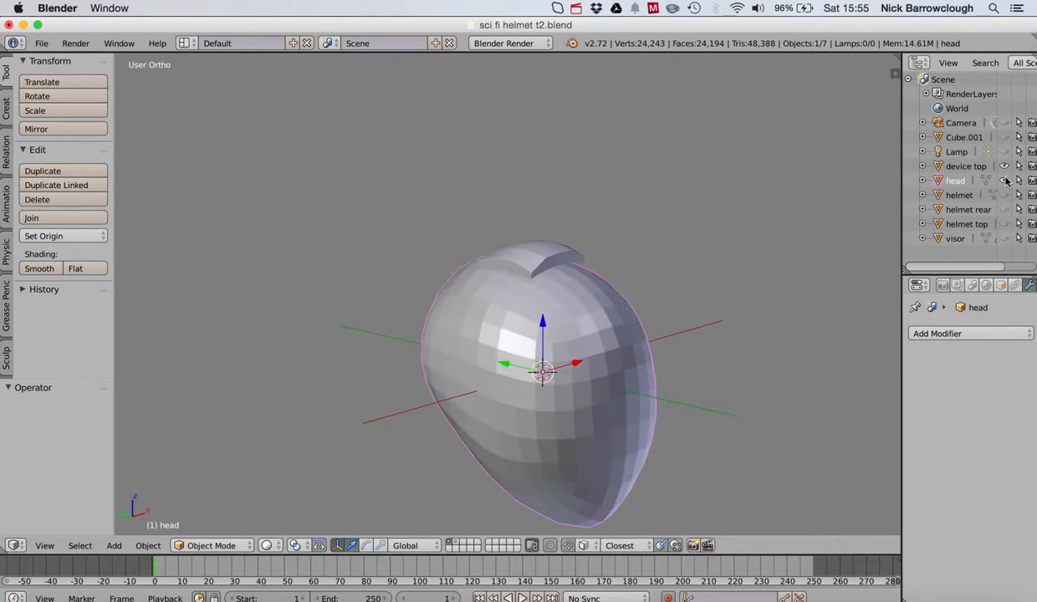
{"action": "left_click", "coordinate": [1005, 166]}
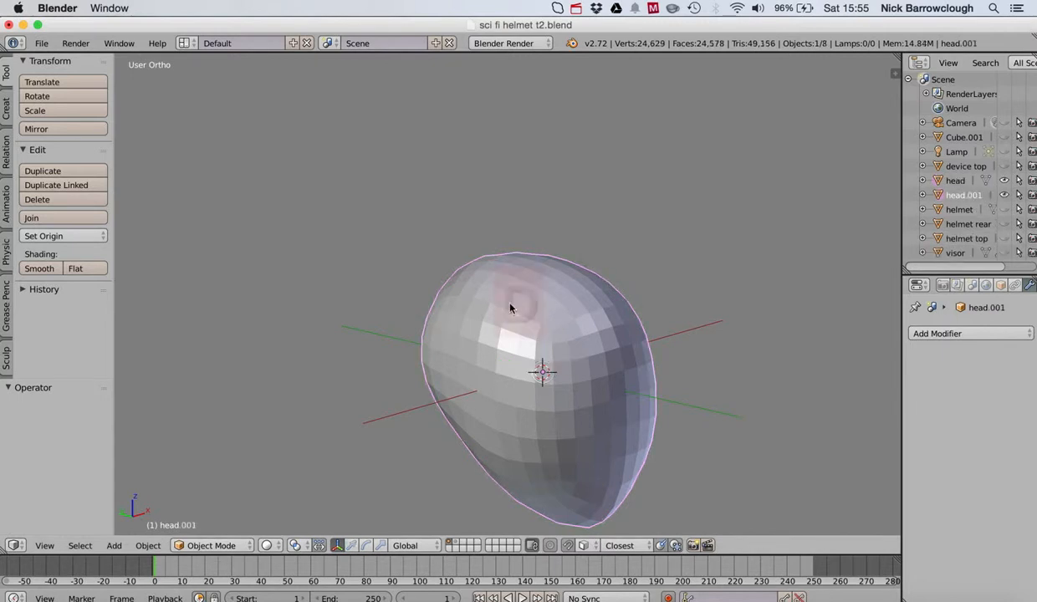
Duplicate the head in place and hide the original head object.
{"action": "key", "text": "shift+d"}
{"action": "right_click", "coordinate": [513, 305]}
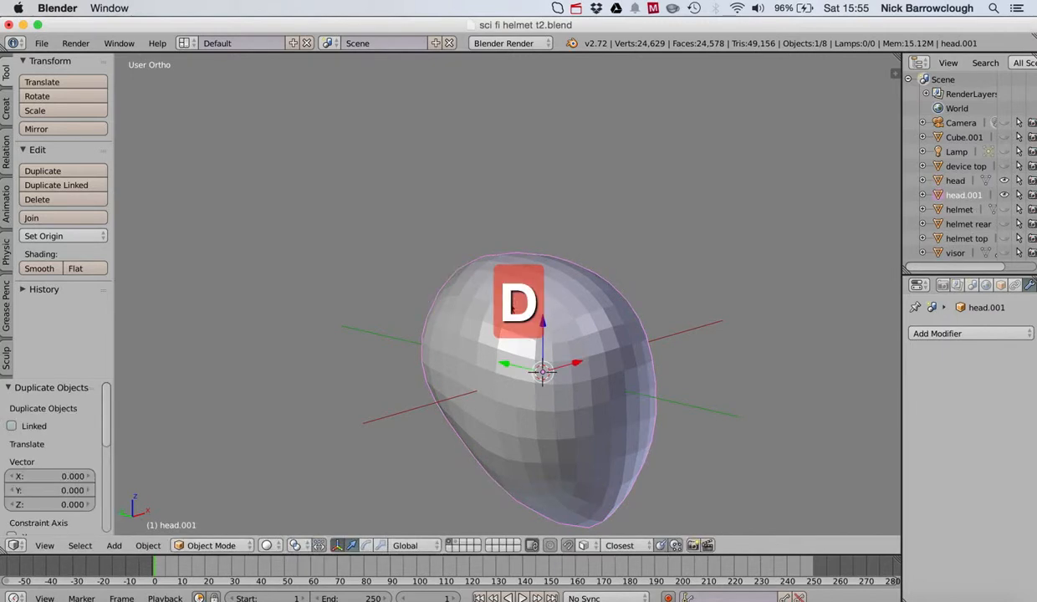
{"action": "left_click", "coordinate": [933, 178]}
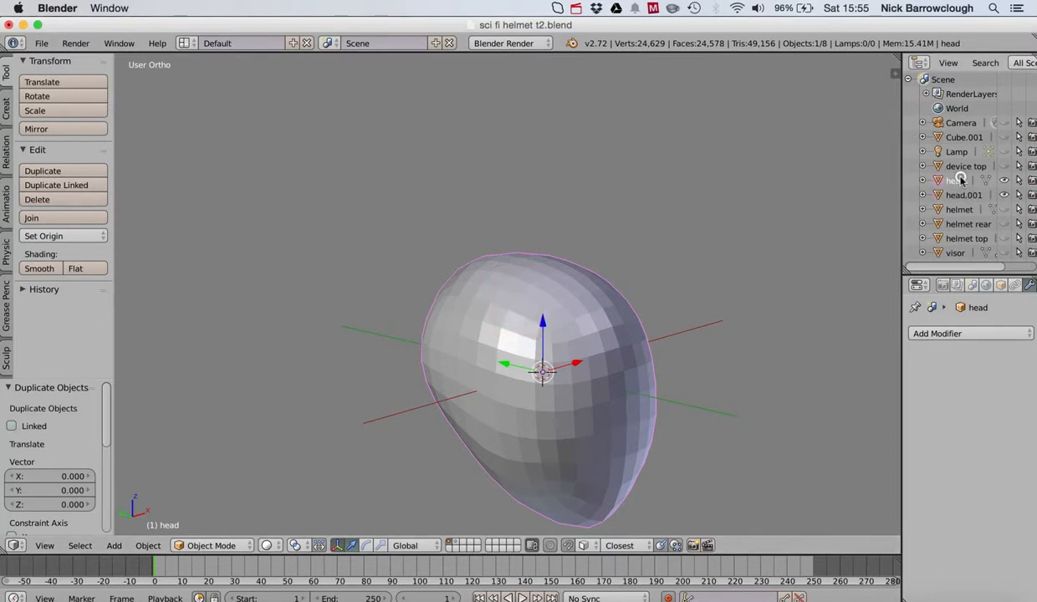
{"action": "key", "text": "h"}
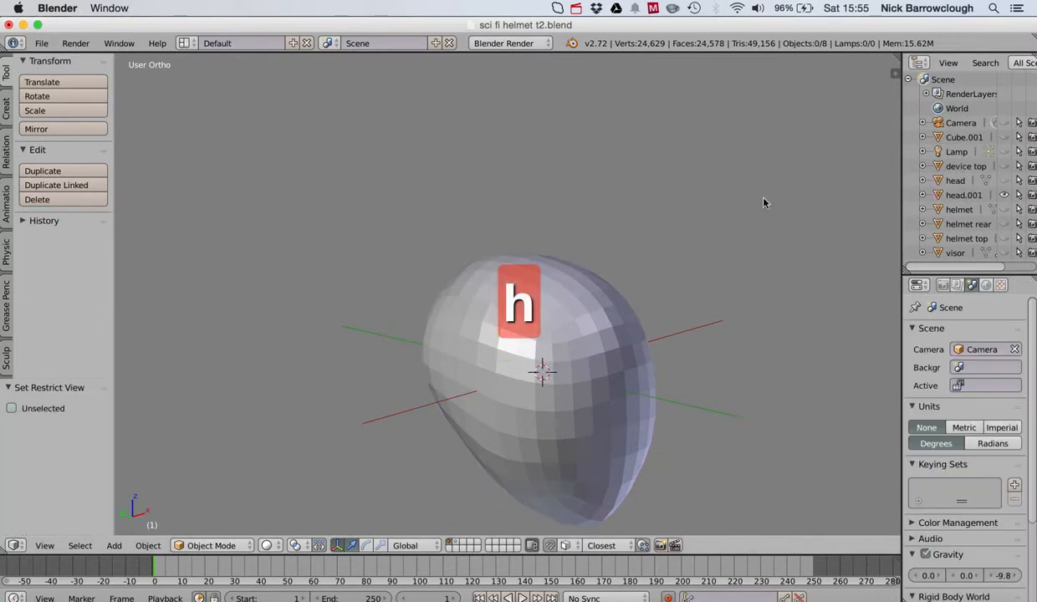
Rename the duplicated head object as helmet rail.
{"action": "left_click", "coordinate": [962, 195]}
{"action": "double_click", "coordinate": [962, 196]}
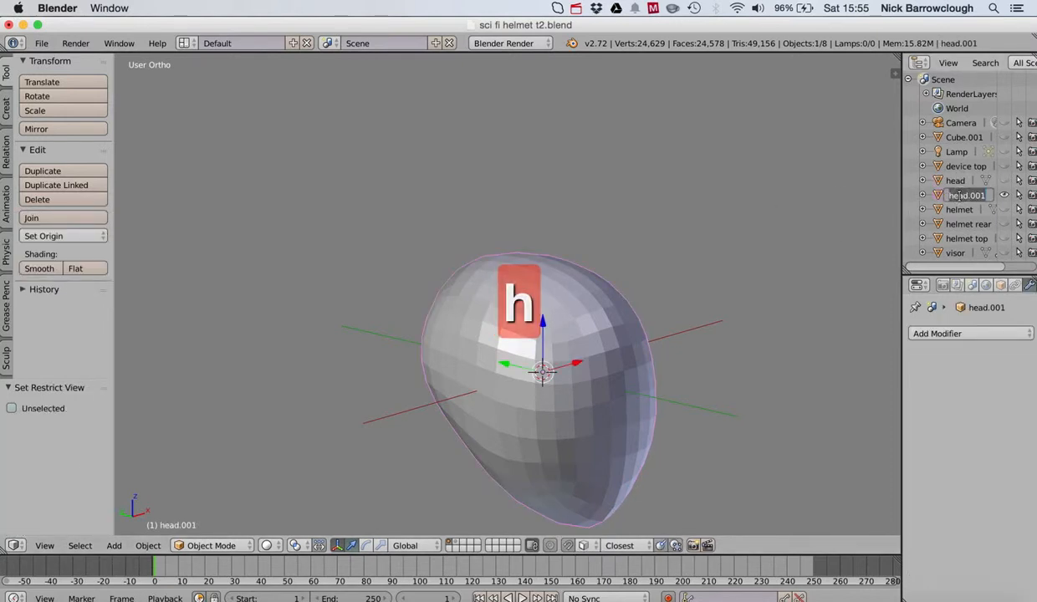
{"action": "type", "text": "ace"}
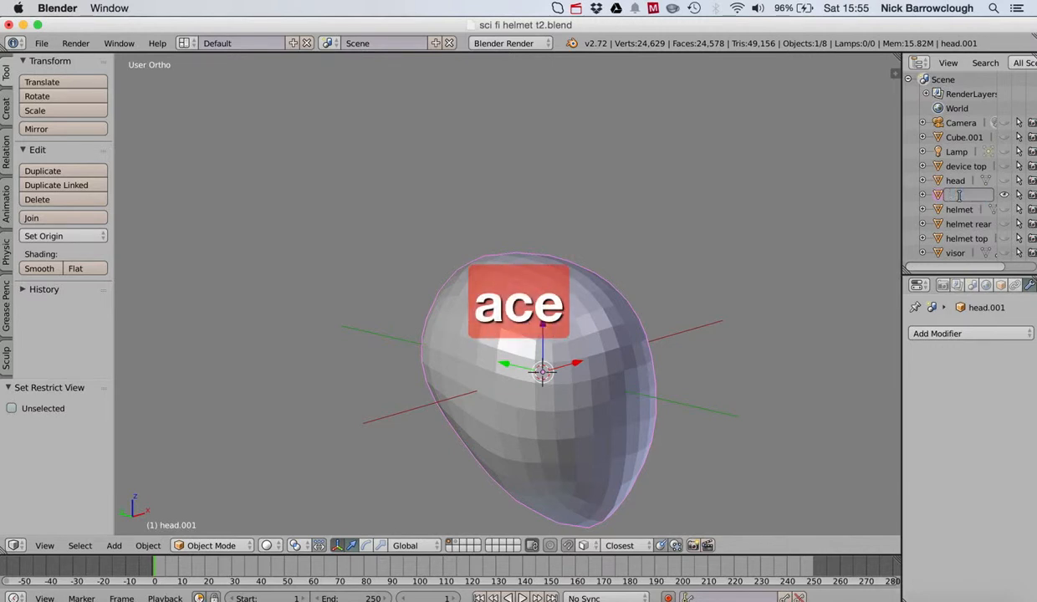
{"action": "type", "text": "he"}
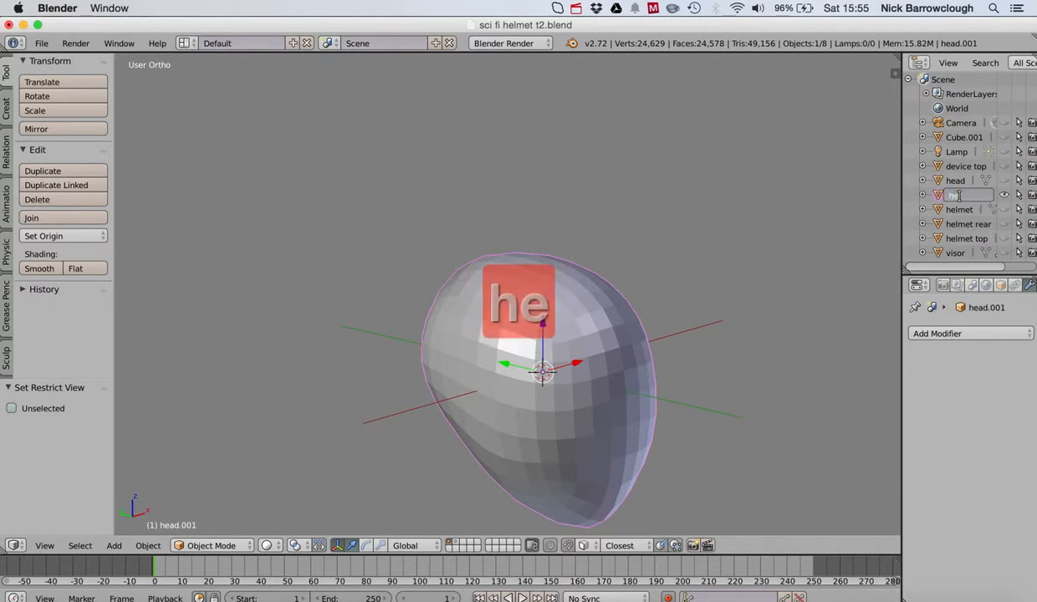
{"action": "type", "text": "lmet rail"}
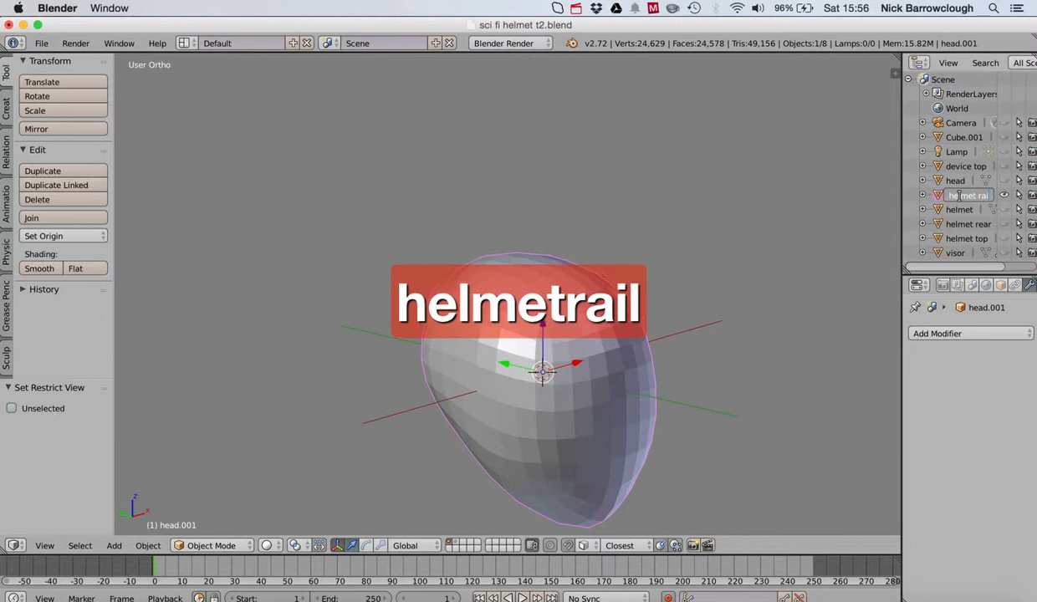
{"action": "key", "text": "Return"}
{"action": "scroll", "coordinate": [645, 247], "scroll_direction": "left", "scroll_amount": 2}
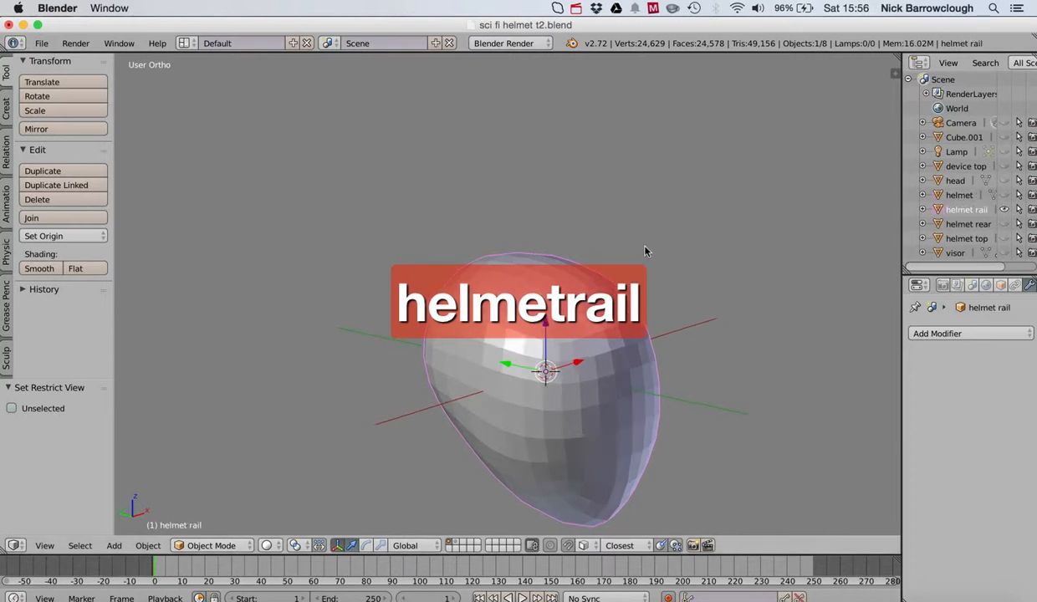
Make the helmet top and helmet objects visible alongside the helmet rail.
{"action": "left_click", "coordinate": [1004, 239]}
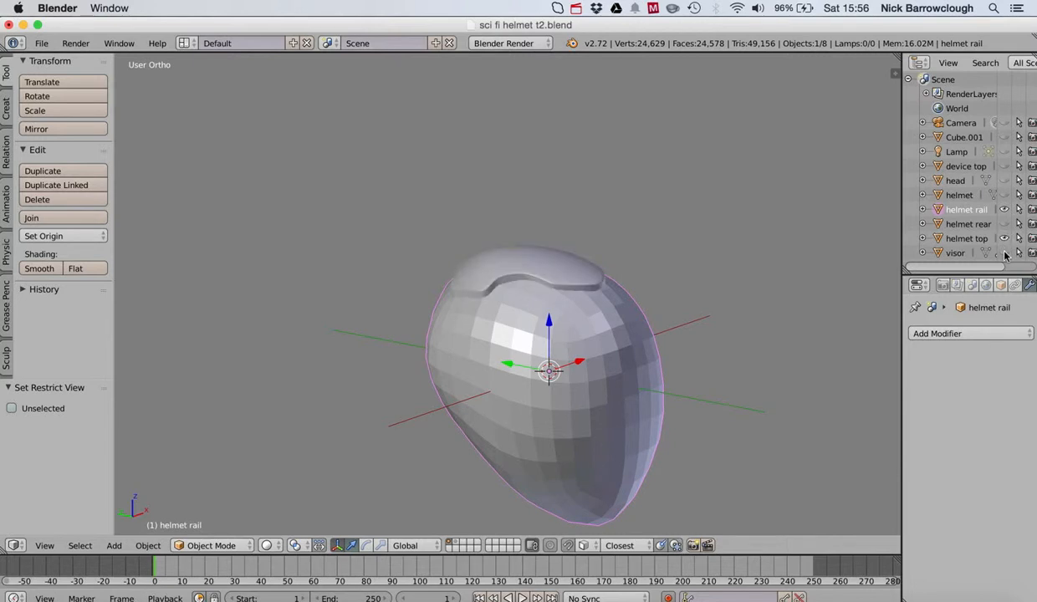
{"action": "left_click", "coordinate": [1004, 253]}
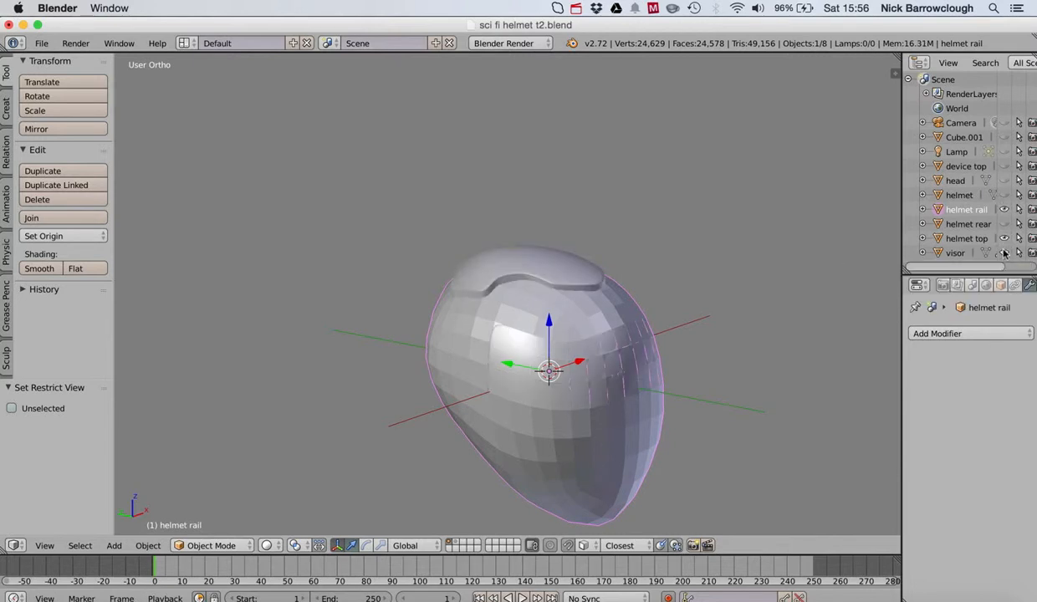
{"action": "left_click", "coordinate": [1005, 253]}
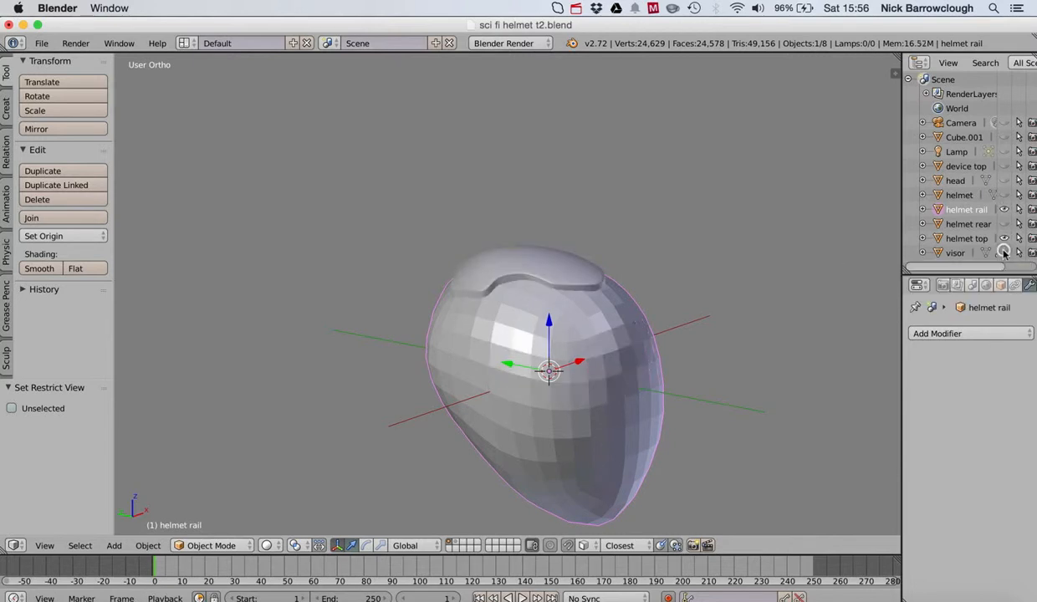
{"action": "left_click", "coordinate": [1006, 199]}
{"action": "scroll", "coordinate": [528, 281], "scroll_direction": "left", "scroll_amount": 5}
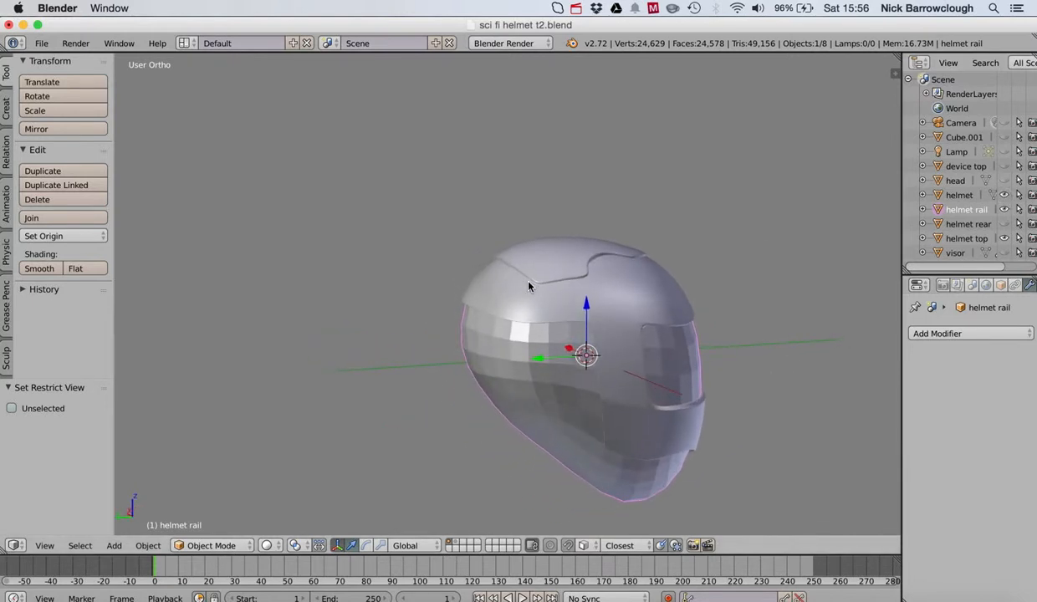
Switch the helmet rail object to Edit Mode.
{"action": "scroll", "coordinate": [529, 287], "scroll_direction": "left", "scroll_amount": 5}
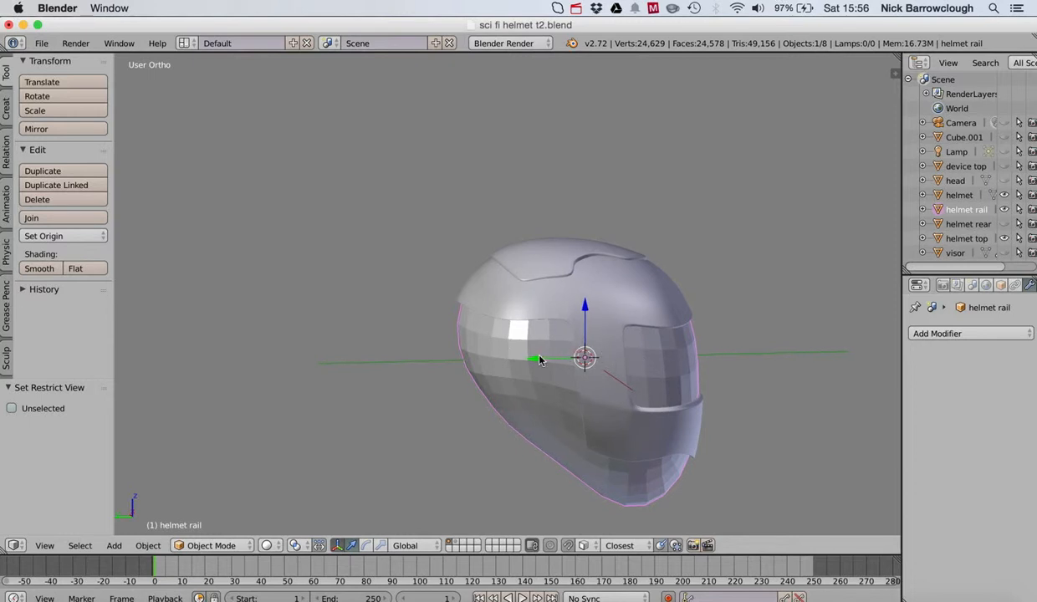
{"action": "scroll", "coordinate": [539, 360], "scroll_direction": "left", "scroll_amount": 1}
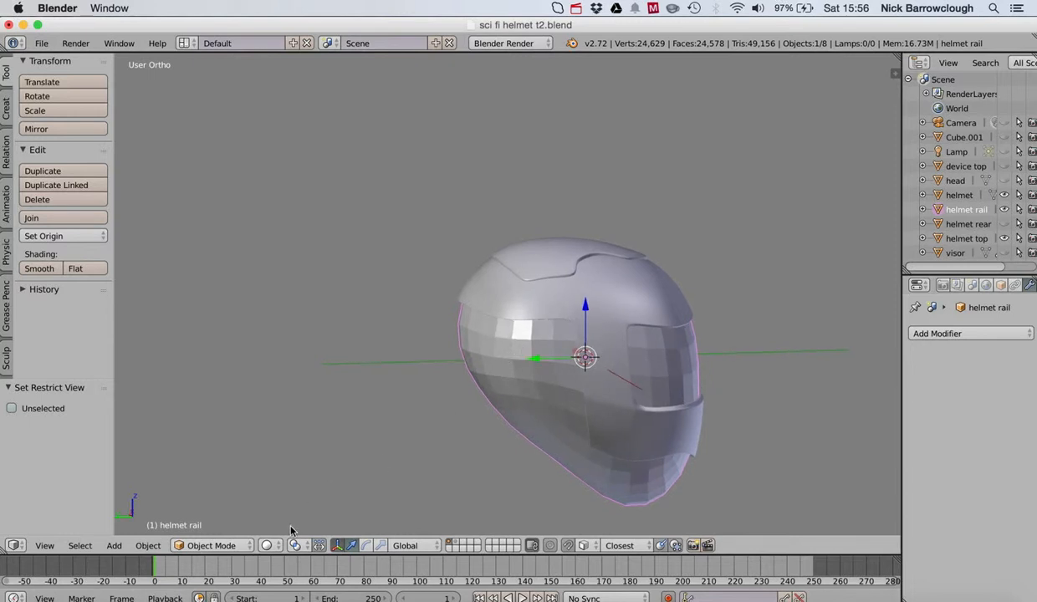
{"action": "left_click", "coordinate": [214, 545]}
{"action": "left_click", "coordinate": [207, 514]}
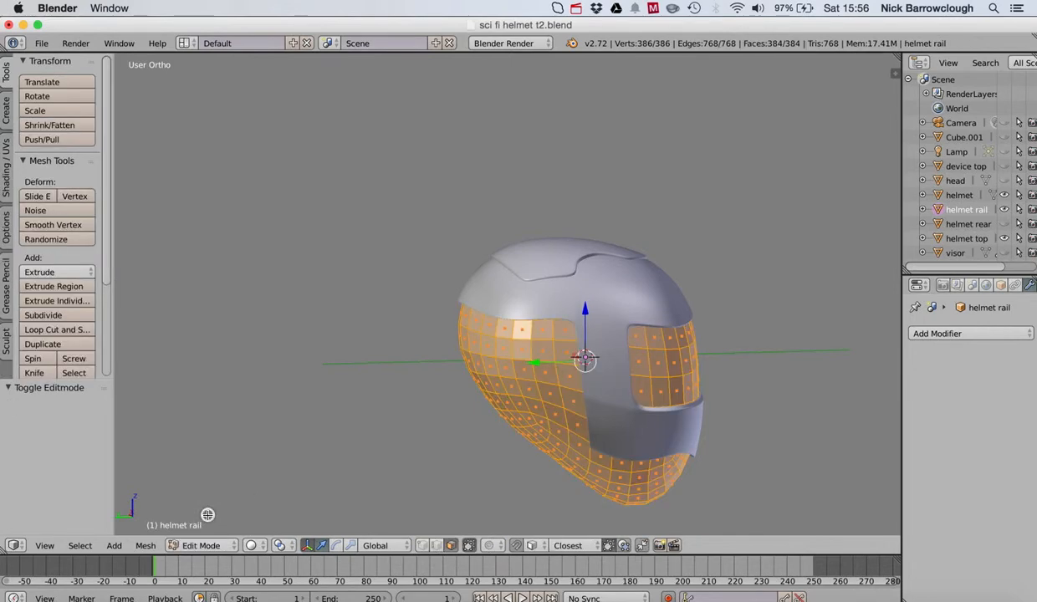
Examine the helmet rail mesh against the helmet shell from the rear, above and the sides.
{"action": "scroll", "coordinate": [521, 353], "scroll_direction": "left", "scroll_amount": 5}
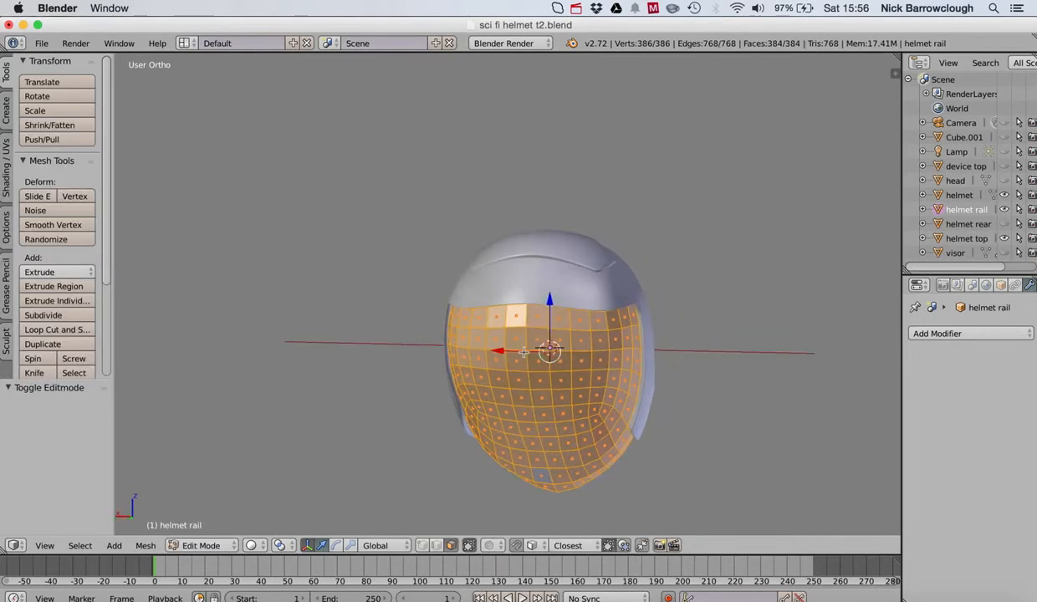
{"action": "scroll", "coordinate": [524, 352], "scroll_direction": "right", "scroll_amount": 4}
{"action": "scroll", "coordinate": [524, 352], "scroll_direction": "right", "scroll_amount": 2}
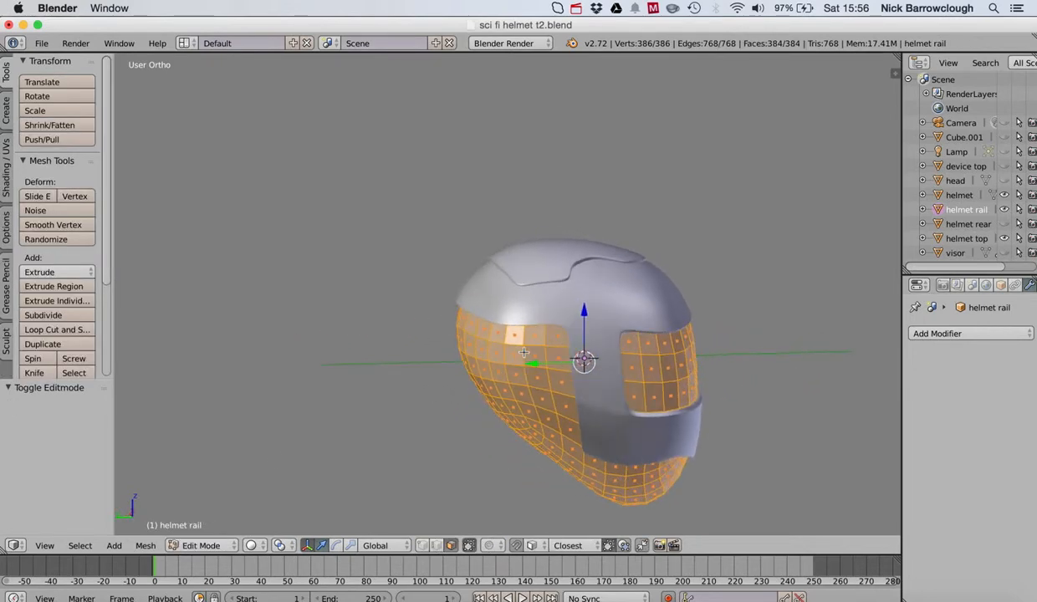
{"action": "scroll", "coordinate": [523, 352], "scroll_direction": "up", "scroll_amount": 8}
{"action": "scroll", "coordinate": [524, 352], "scroll_direction": "down", "scroll_amount": 6}
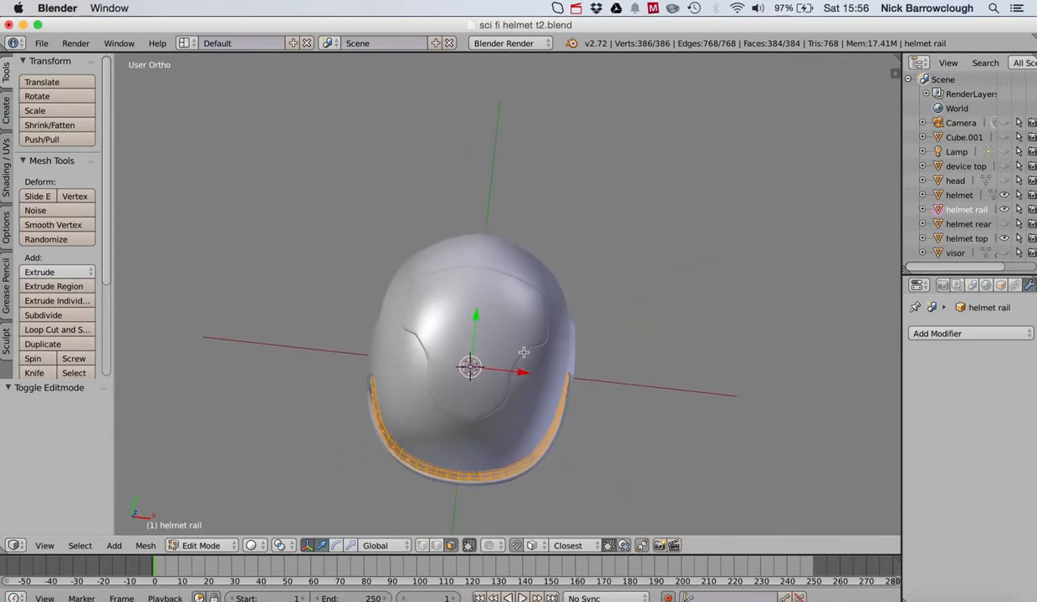
{"action": "scroll", "coordinate": [524, 352], "scroll_direction": "down", "scroll_amount": 3}
{"action": "scroll", "coordinate": [524, 352], "scroll_direction": "left", "scroll_amount": 8}
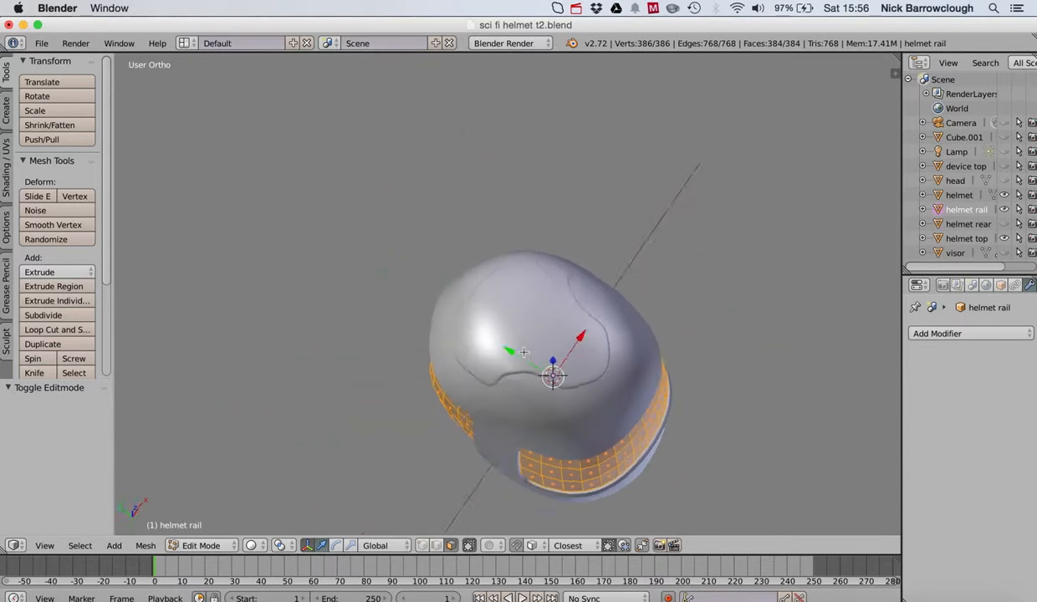
{"action": "scroll", "coordinate": [524, 352], "scroll_direction": "down", "scroll_amount": 5}
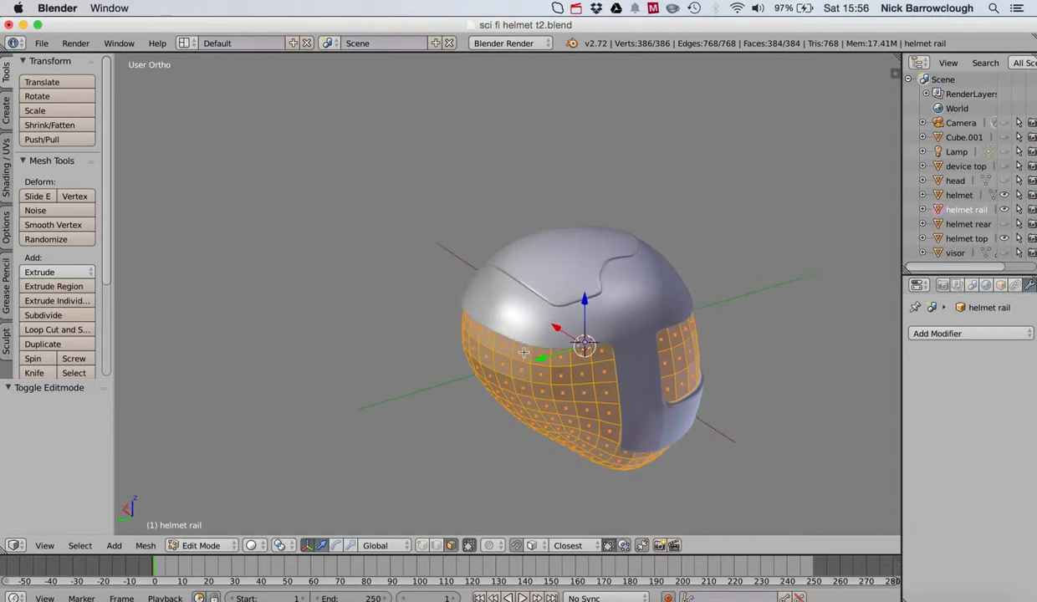
{"action": "scroll", "coordinate": [524, 352], "scroll_direction": "right", "scroll_amount": 5}
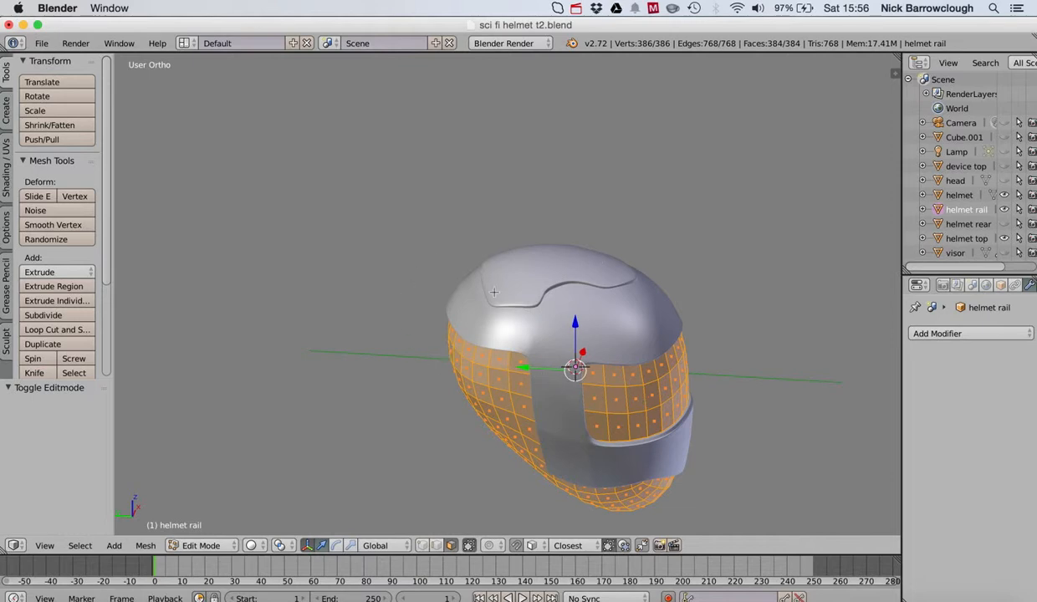
{"action": "scroll", "coordinate": [533, 269], "scroll_direction": "right", "scroll_amount": 4}
{"action": "scroll", "coordinate": [533, 268], "scroll_direction": "left", "scroll_amount": 6}
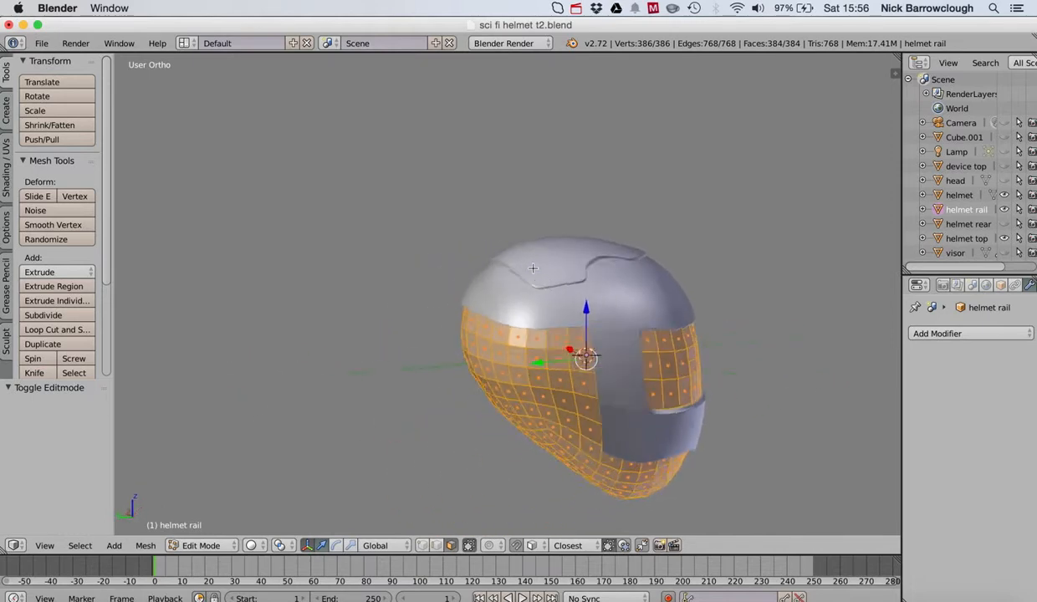
{"action": "scroll", "coordinate": [533, 269], "scroll_direction": "left", "scroll_amount": 3}
{"action": "scroll", "coordinate": [551, 345], "scroll_direction": "right", "scroll_amount": 3}
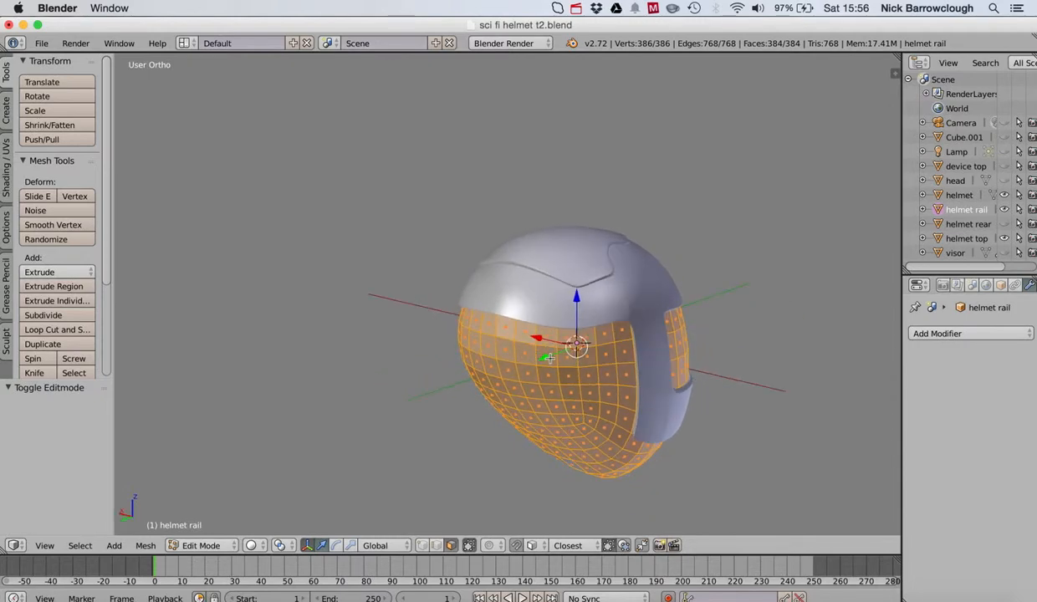
Deselect a block of six faces, two rows by three columns, on the side of the helmet rail mesh.
{"action": "left_click", "coordinate": [575, 351]}
{"action": "scroll", "coordinate": [578, 354], "scroll_direction": "up", "scroll_amount": 2}
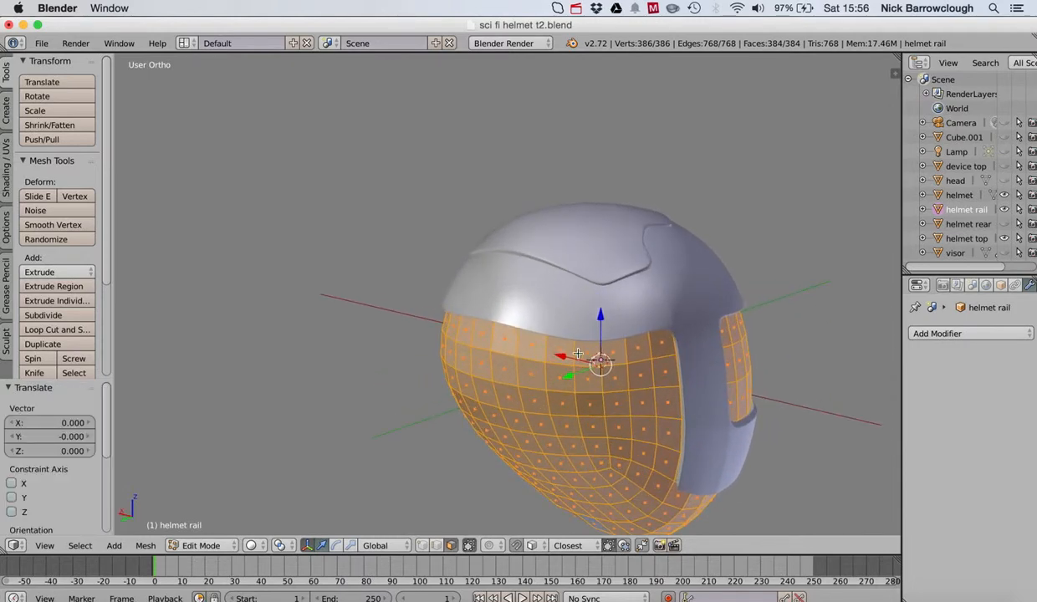
{"action": "scroll", "coordinate": [578, 354], "scroll_direction": "left", "scroll_amount": 5}
{"action": "scroll", "coordinate": [578, 354], "scroll_direction": "right", "scroll_amount": 7}
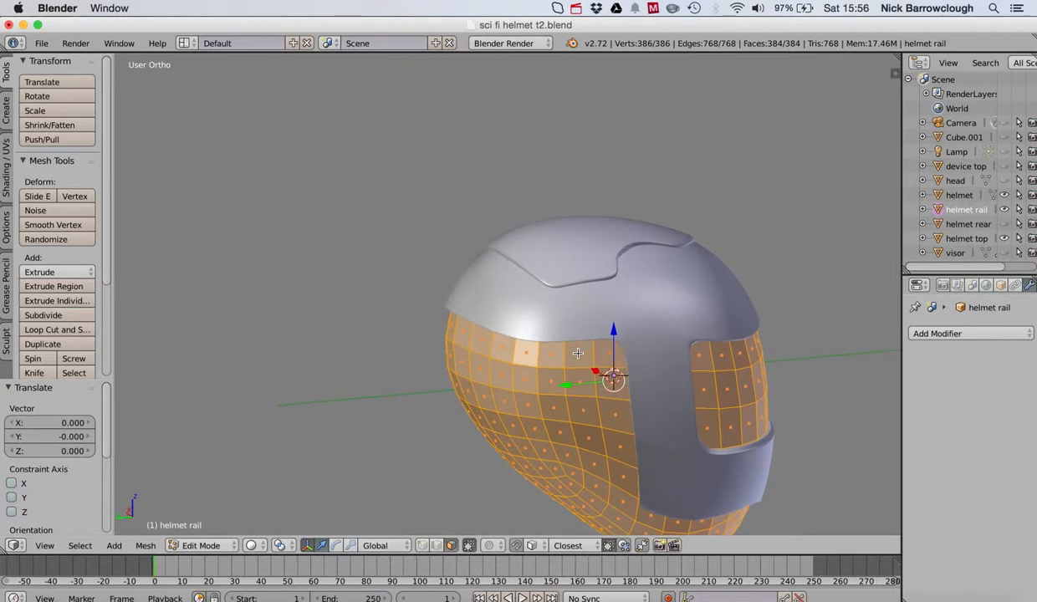
{"action": "right_click", "coordinate": [528, 381], "text": "shift"}
{"action": "right_click", "coordinate": [528, 403], "text": "shift"}
{"action": "right_click", "coordinate": [501, 403], "text": "shift"}
{"action": "right_click", "coordinate": [498, 383], "text": "shift"}
{"action": "right_click", "coordinate": [479, 371], "text": "shift"}
{"action": "right_click", "coordinate": [482, 397], "text": "shift"}
Deselect four more columns of the same two face rows, extending the band around the back of the helmet rail.
{"action": "scroll", "coordinate": [481, 398], "scroll_direction": "right", "scroll_amount": 6}
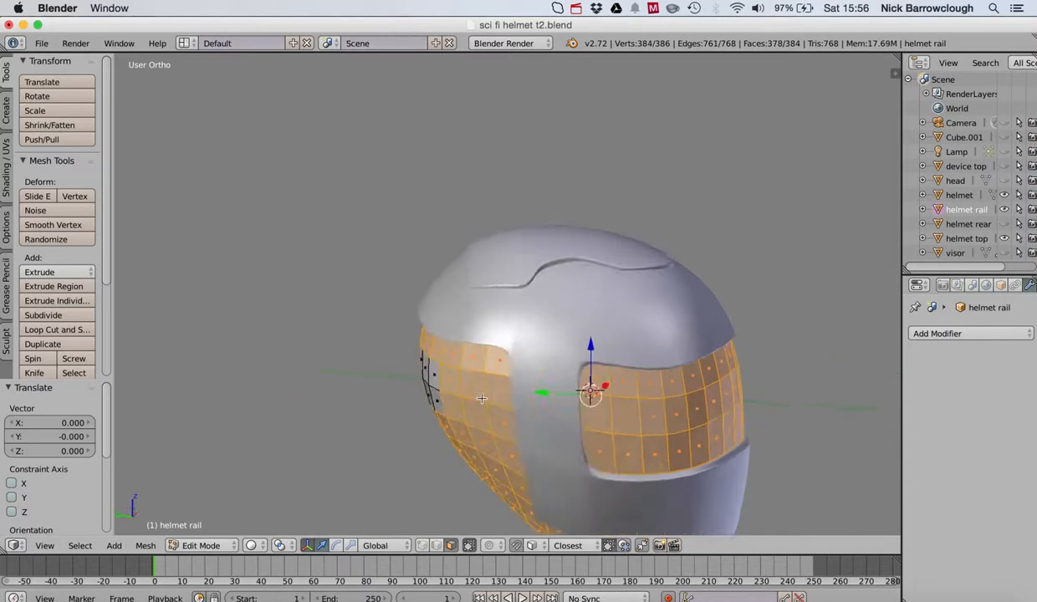
{"action": "scroll", "coordinate": [482, 398], "scroll_direction": "left", "scroll_amount": 6}
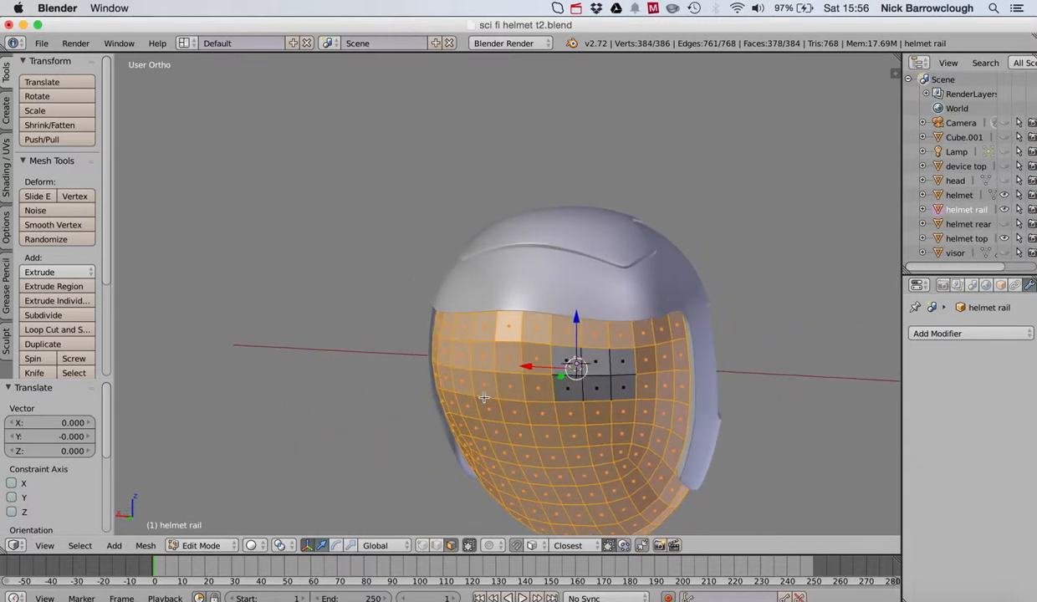
{"action": "right_click", "coordinate": [532, 357], "text": "shift"}
{"action": "right_click", "coordinate": [537, 385], "text": "shift"}
{"action": "right_click", "coordinate": [513, 386], "text": "shift"}
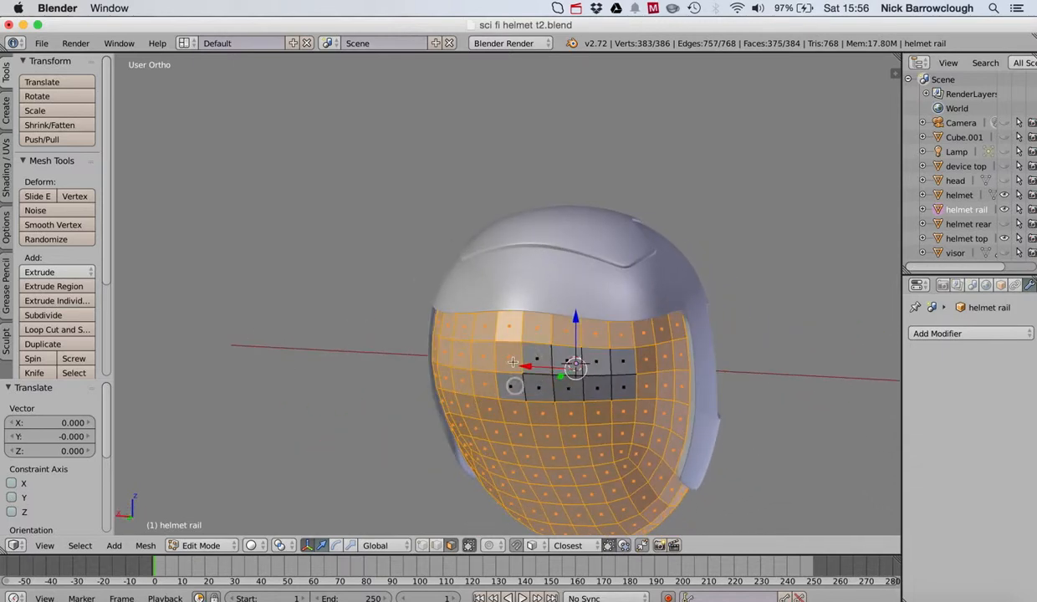
{"action": "right_click", "coordinate": [512, 361], "text": "shift"}
{"action": "right_click", "coordinate": [487, 357], "text": "shift"}
{"action": "right_click", "coordinate": [488, 382], "text": "shift"}
{"action": "right_click", "coordinate": [463, 381], "text": "shift"}
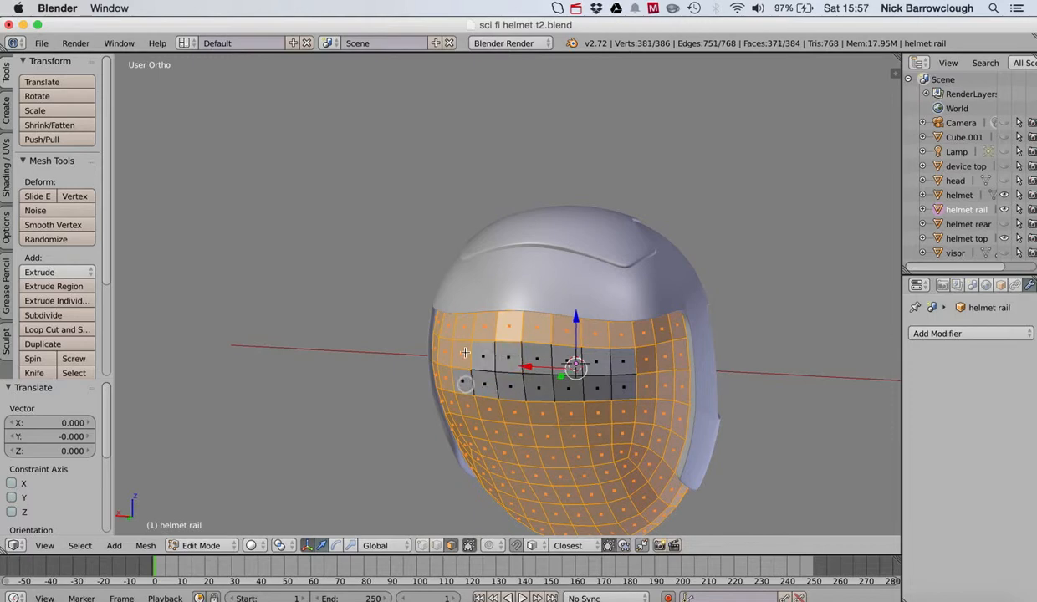
{"action": "right_click", "coordinate": [464, 353], "text": "shift"}
Reselect the three columns of band faces that lie beyond the helmet's rear centre line.
{"action": "scroll", "coordinate": [465, 352], "scroll_direction": "left", "scroll_amount": 1}
{"action": "scroll", "coordinate": [465, 352], "scroll_direction": "left", "scroll_amount": 5}
{"action": "scroll", "coordinate": [465, 352], "scroll_direction": "right", "scroll_amount": 4}
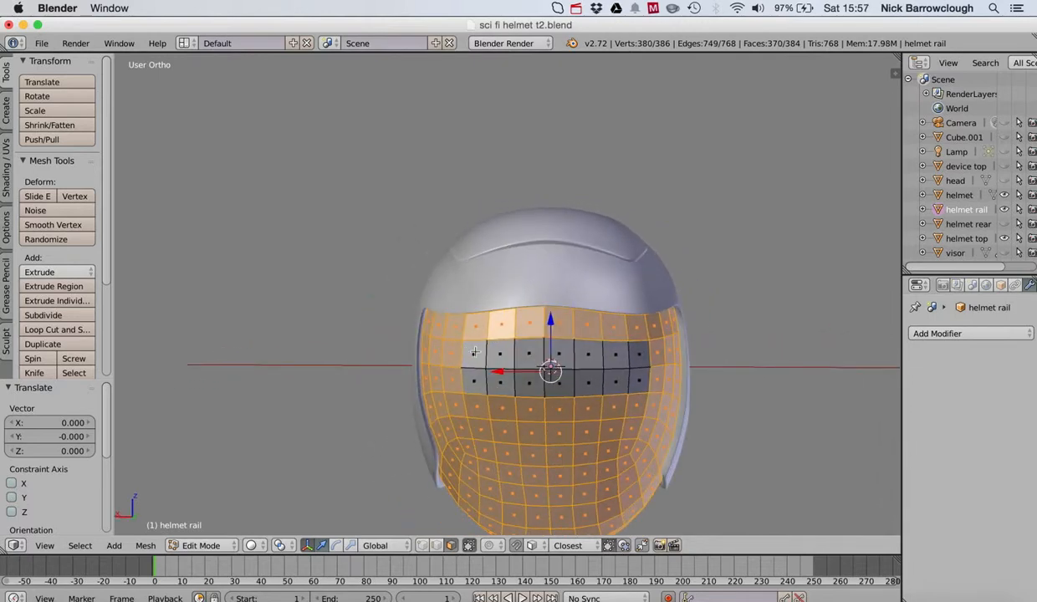
{"action": "right_click", "coordinate": [474, 352], "text": "shift"}
{"action": "right_click", "coordinate": [473, 380], "text": "shift"}
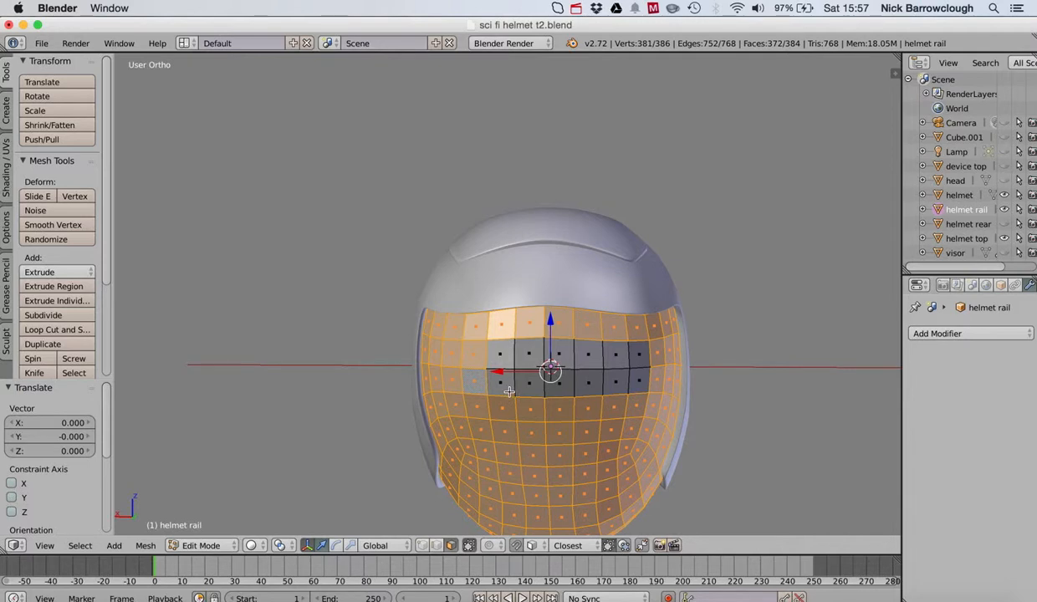
{"action": "right_click", "coordinate": [508, 356], "text": "shift"}
{"action": "right_click", "coordinate": [536, 355], "text": "shift"}
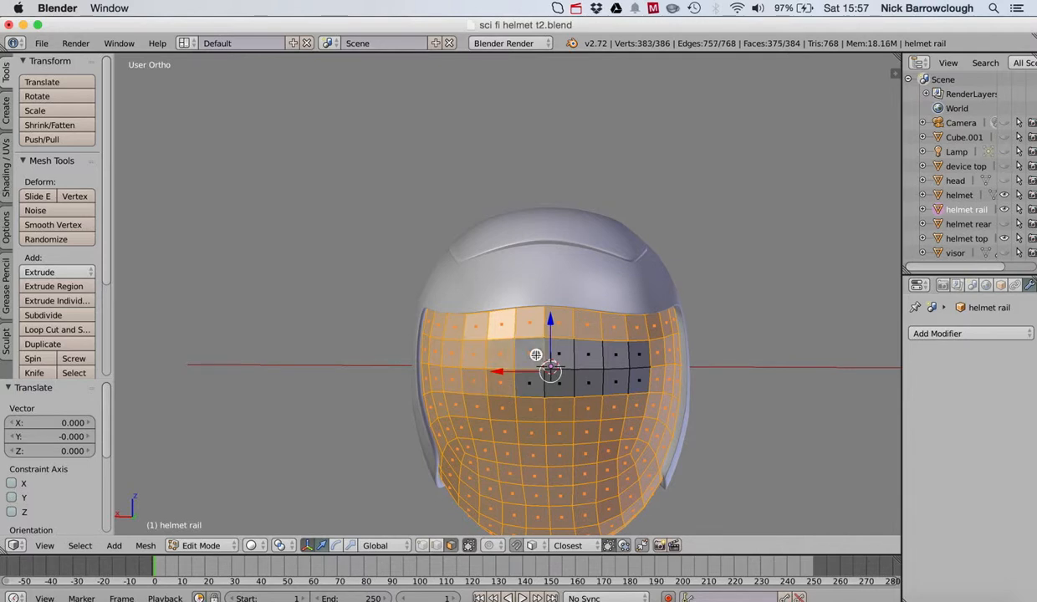
{"action": "right_click", "coordinate": [534, 390], "text": "shift"}
Deselect two further columns of the two-row band along the helmet's side, towards the front.
{"action": "scroll", "coordinate": [592, 340], "scroll_direction": "left", "scroll_amount": 6}
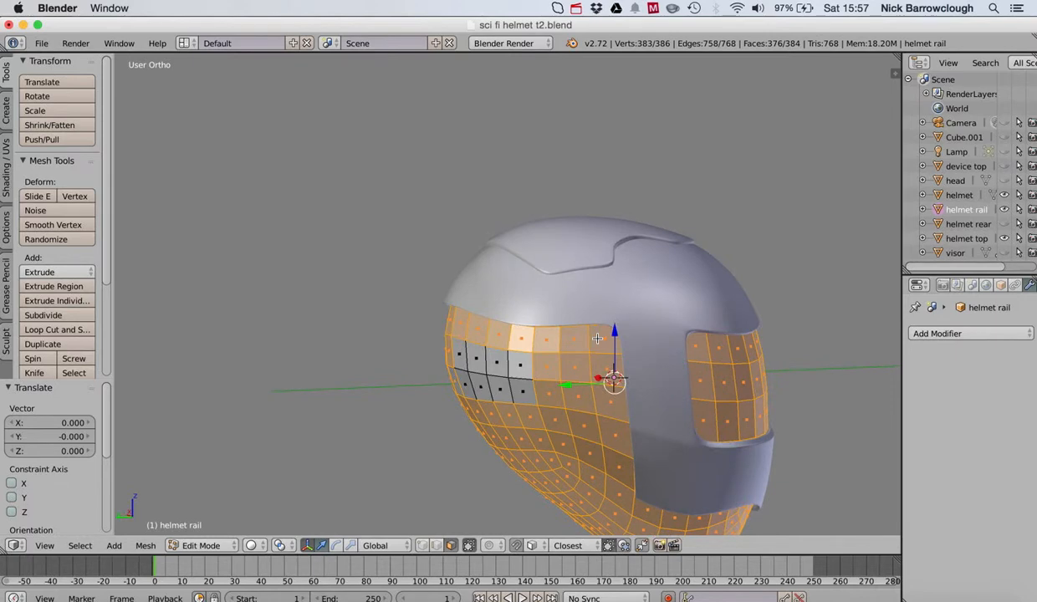
{"action": "scroll", "coordinate": [597, 338], "scroll_direction": "right", "scroll_amount": 8}
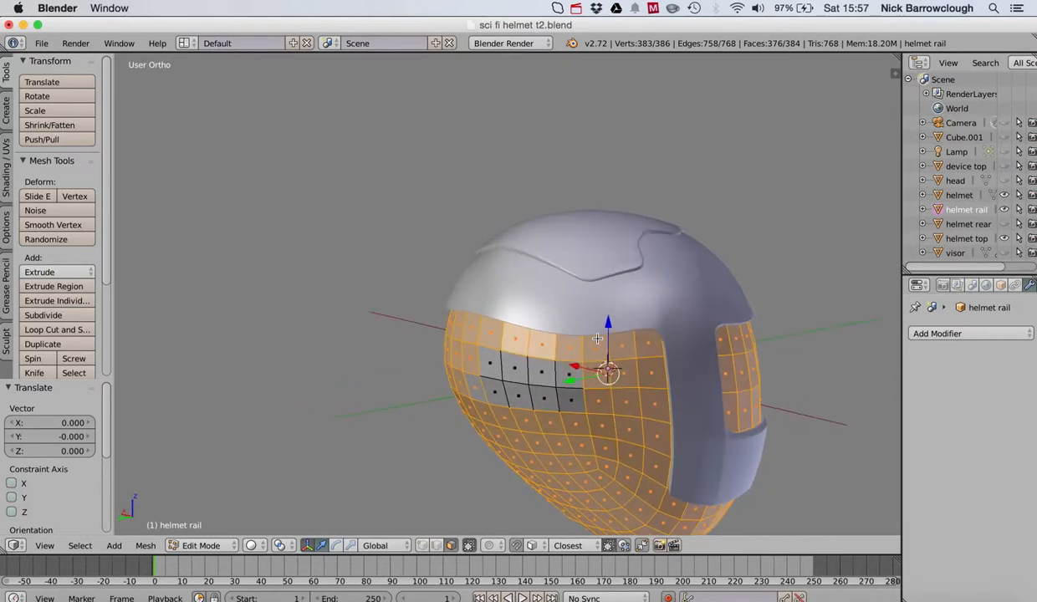
{"action": "scroll", "coordinate": [597, 338], "scroll_direction": "left", "scroll_amount": 8}
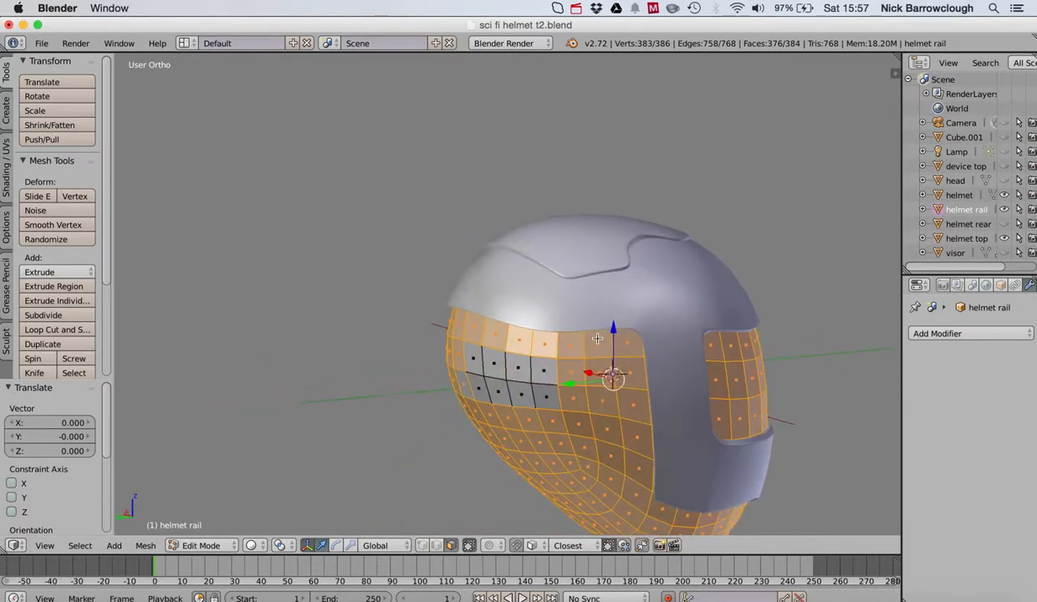
{"action": "scroll", "coordinate": [596, 338], "scroll_direction": "right", "scroll_amount": 8}
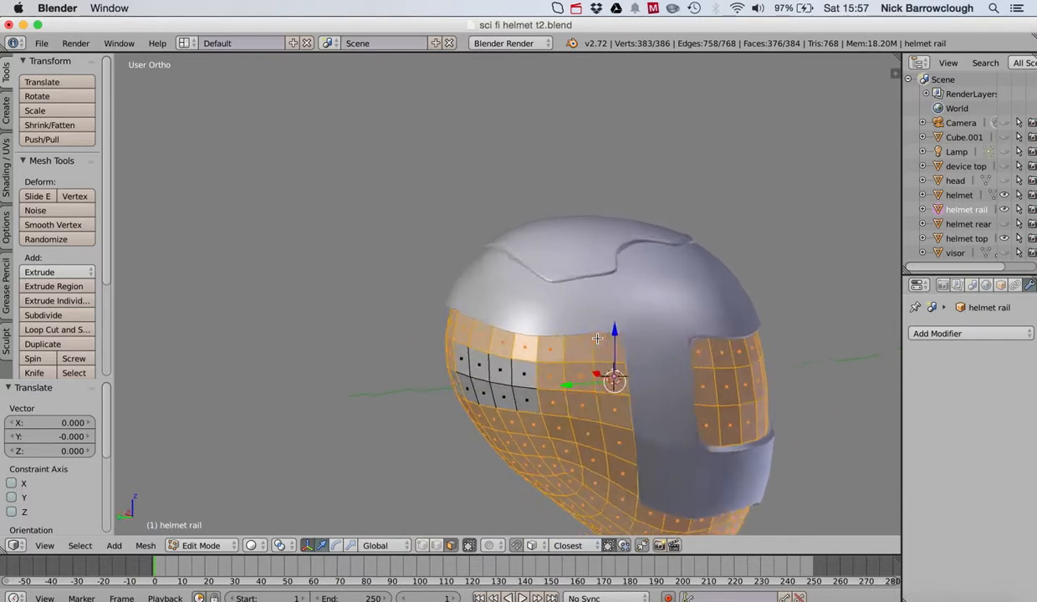
{"action": "scroll", "coordinate": [596, 338], "scroll_direction": "left", "scroll_amount": 1}
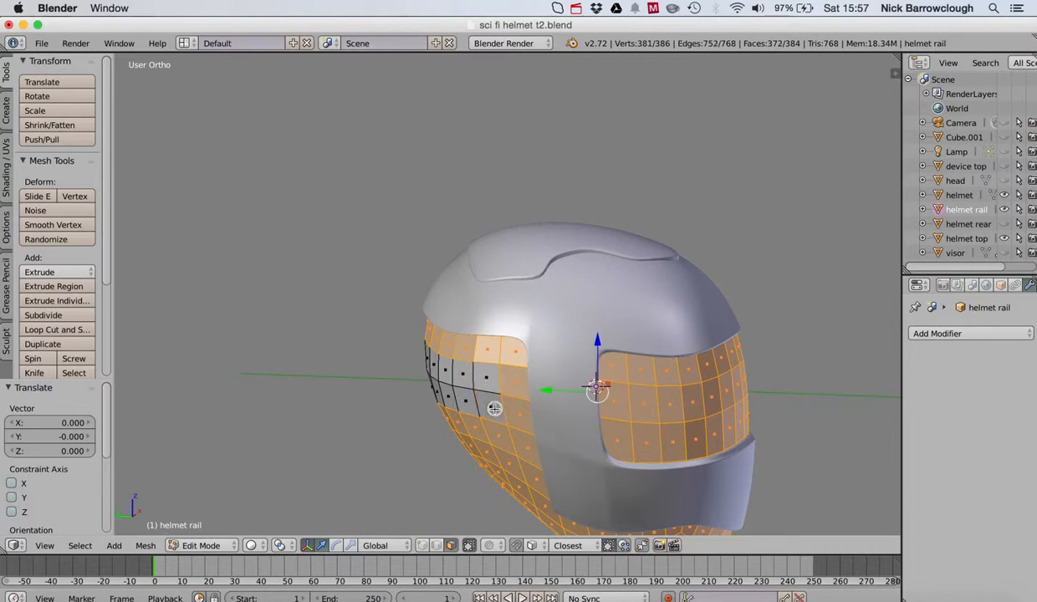
{"action": "scroll", "coordinate": [495, 408], "scroll_direction": "right", "scroll_amount": 5}
{"action": "scroll", "coordinate": [495, 408], "scroll_direction": "left", "scroll_amount": 6}
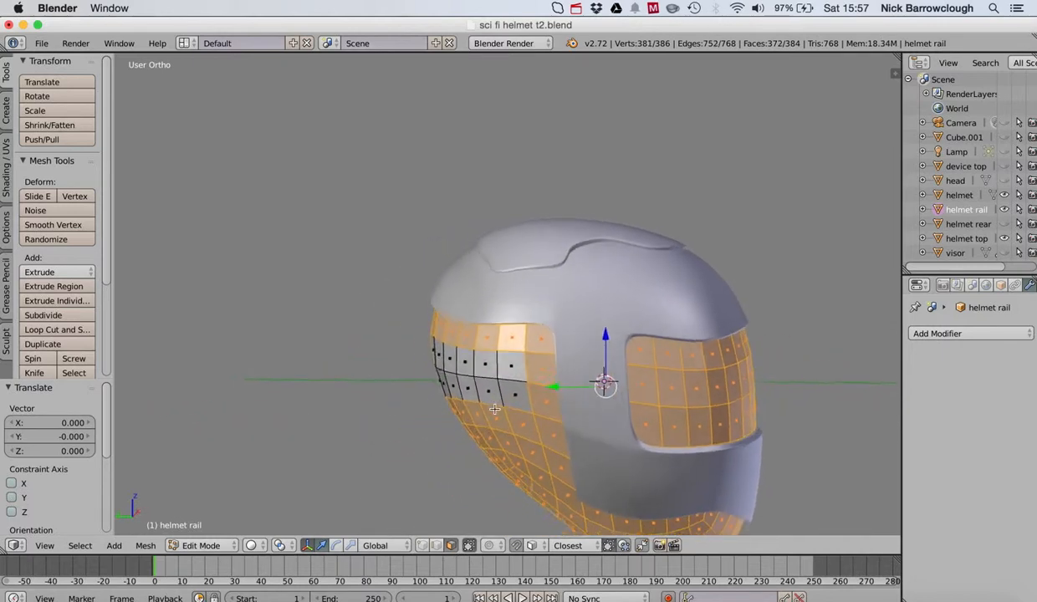
{"action": "scroll", "coordinate": [495, 408], "scroll_direction": "right", "scroll_amount": 6}
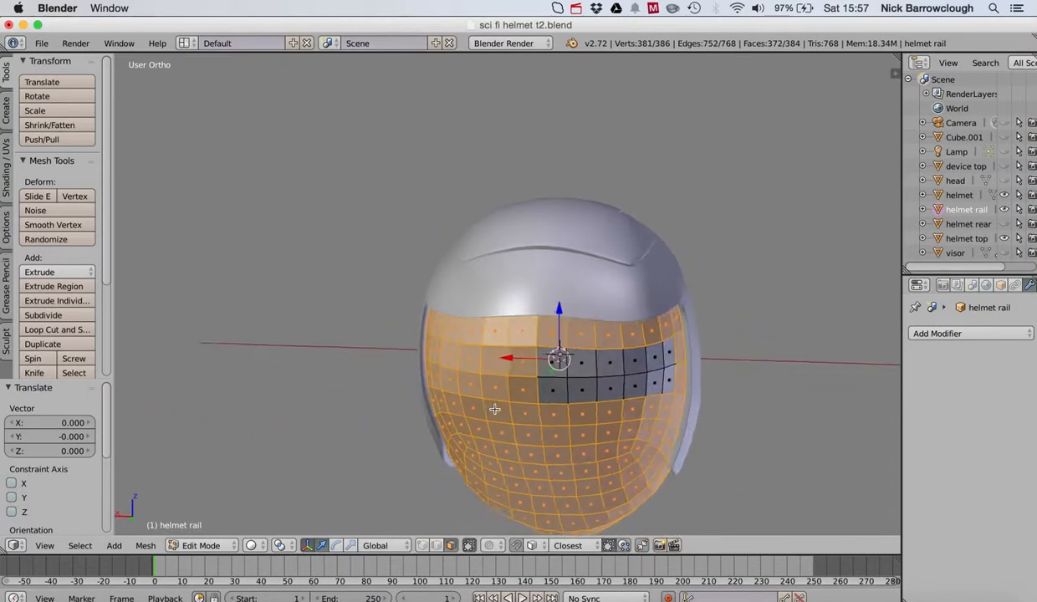
Deselect the next pair of stacked faces at the band's front end, beside the helmet's side panel.
{"action": "scroll", "coordinate": [494, 409], "scroll_direction": "up", "scroll_amount": 6}
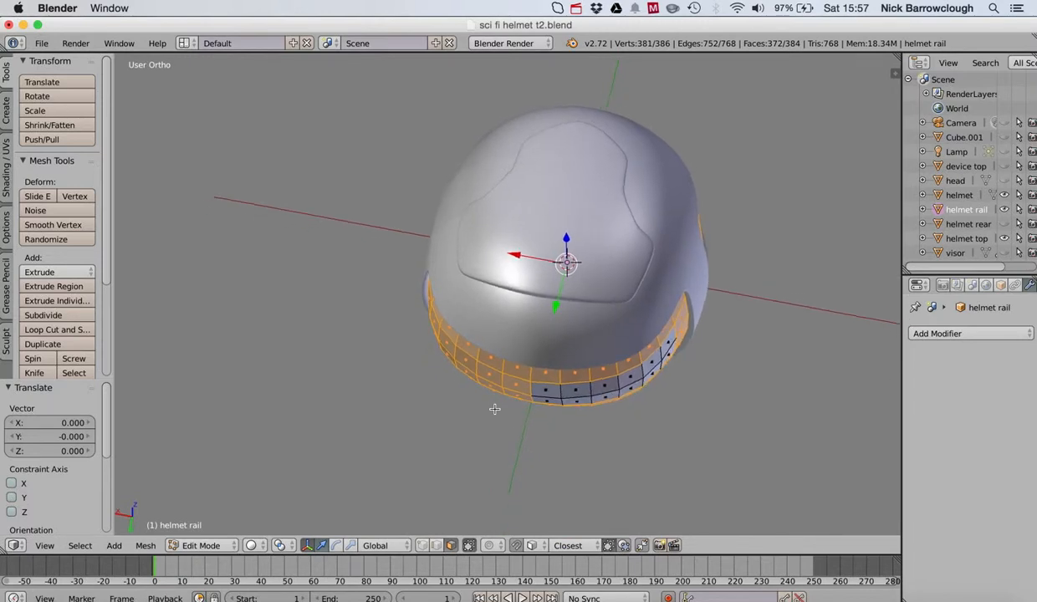
{"action": "scroll", "coordinate": [494, 409], "scroll_direction": "right", "scroll_amount": 5}
{"action": "right_click", "coordinate": [607, 445], "text": "shift"}
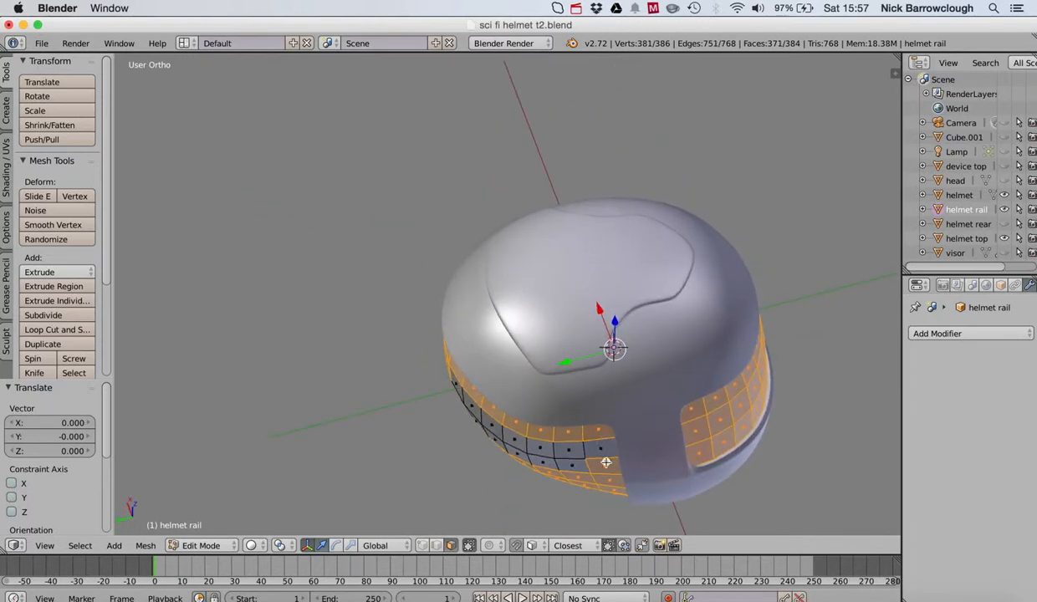
{"action": "right_click", "coordinate": [607, 462], "text": "shift"}
{"action": "scroll", "coordinate": [607, 463], "scroll_direction": "left", "scroll_amount": 5}
{"action": "scroll", "coordinate": [607, 463], "scroll_direction": "right", "scroll_amount": 6}
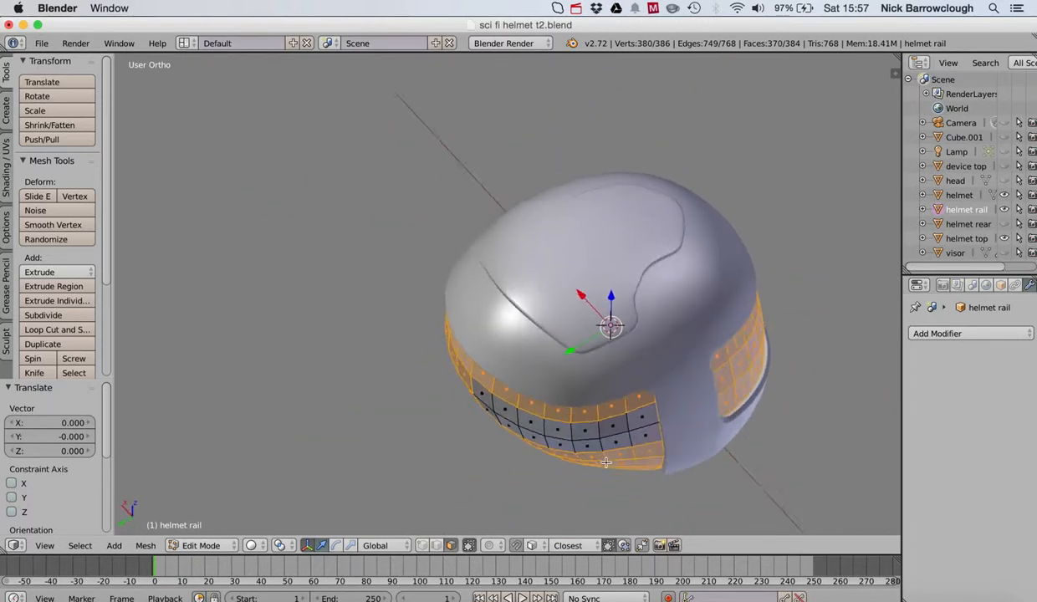
Hide the helmet object while keeping the helmet top visible, exposing the helmet rail mesh underneath.
{"action": "scroll", "coordinate": [606, 463], "scroll_direction": "right", "scroll_amount": 3}
{"action": "scroll", "coordinate": [606, 463], "scroll_direction": "right", "scroll_amount": 1}
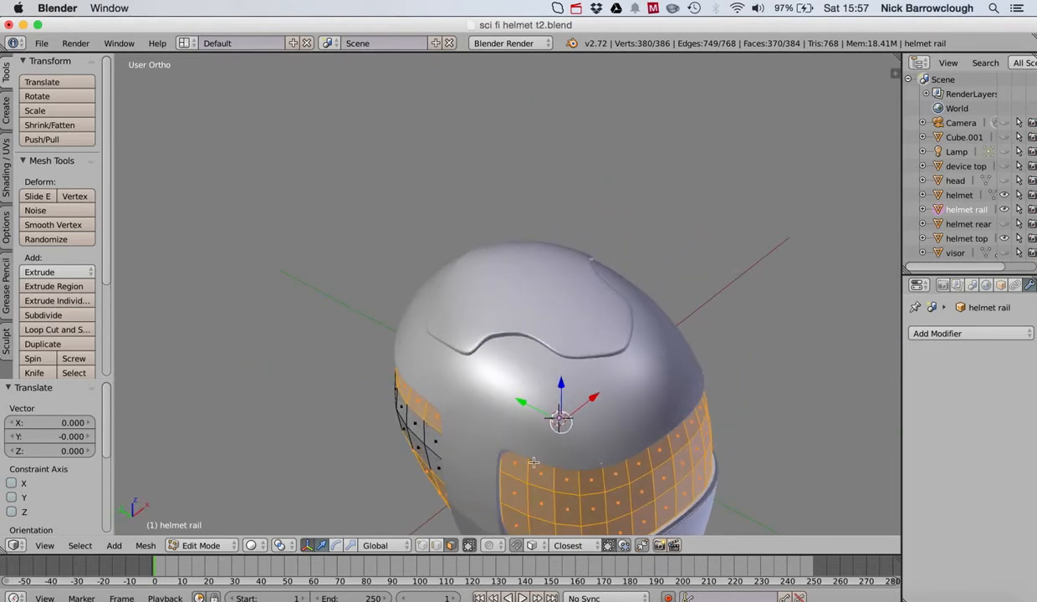
{"action": "scroll", "coordinate": [533, 466], "scroll_direction": "down", "scroll_amount": 4}
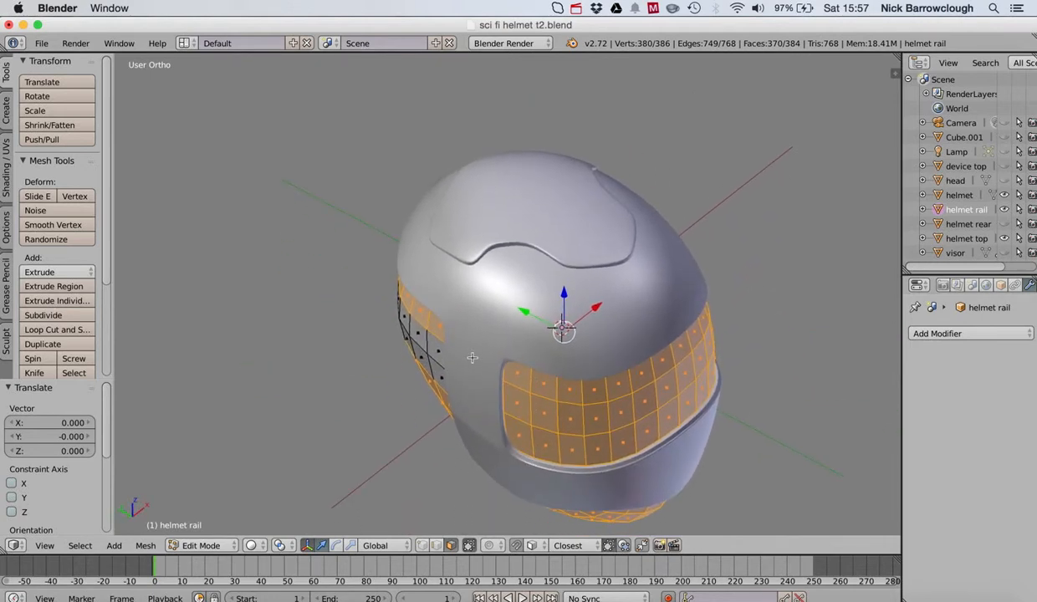
{"action": "scroll", "coordinate": [586, 409], "scroll_direction": "right", "scroll_amount": 5}
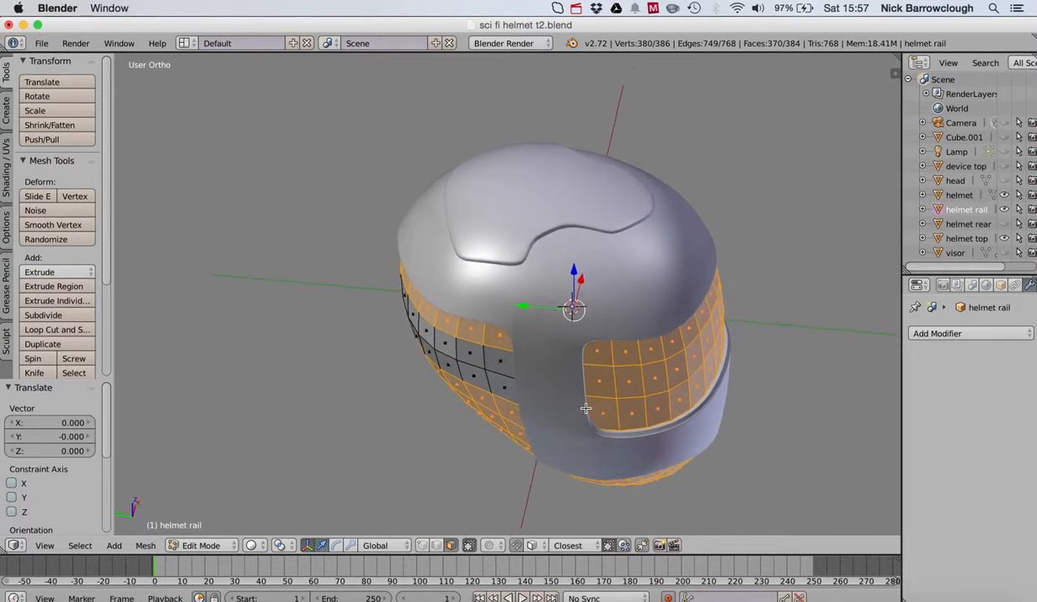
{"action": "left_click", "coordinate": [1004, 239]}
{"action": "left_click", "coordinate": [1005, 240]}
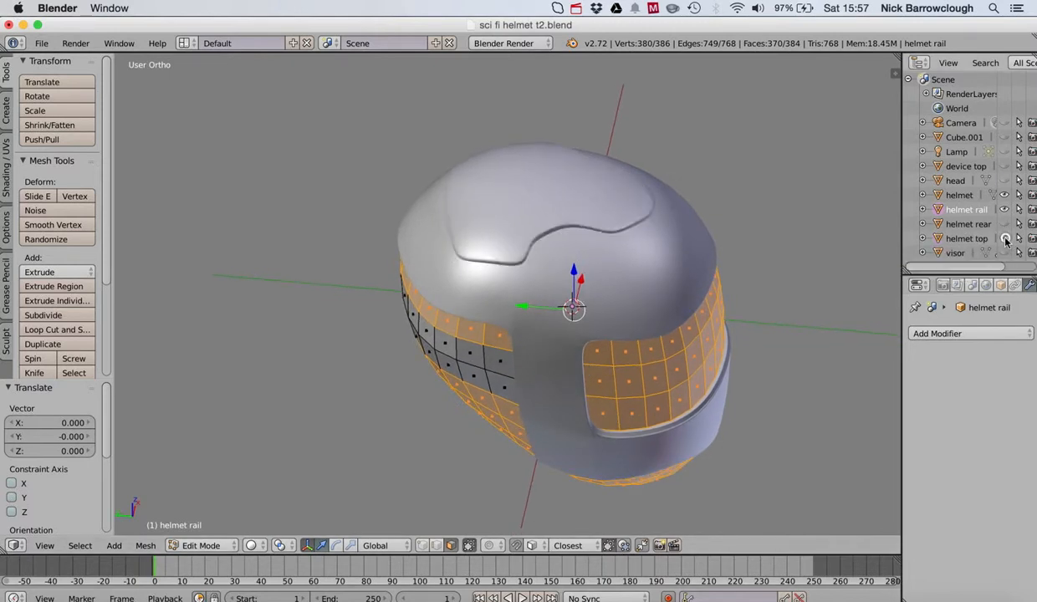
{"action": "left_click", "coordinate": [1006, 195]}
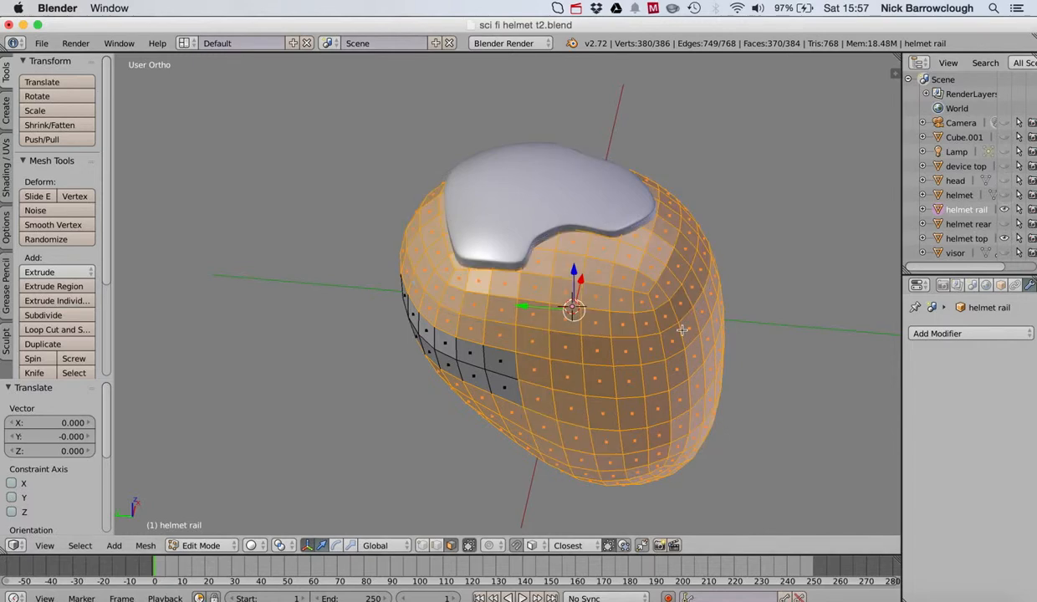
Deselect one more pair of faces at the band's front end and delete all selected faces, keeping only the two-row side strip.
{"action": "scroll", "coordinate": [683, 331], "scroll_direction": "up", "scroll_amount": 5}
{"action": "scroll", "coordinate": [683, 330], "scroll_direction": "up", "scroll_amount": 3}
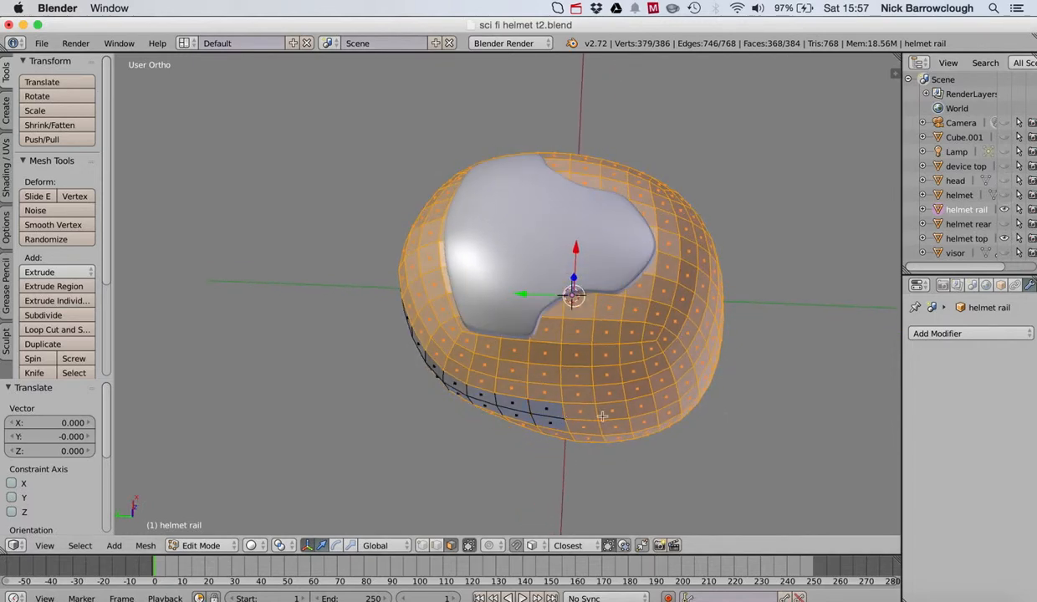
{"action": "scroll", "coordinate": [678, 409], "scroll_direction": "down", "scroll_amount": 10}
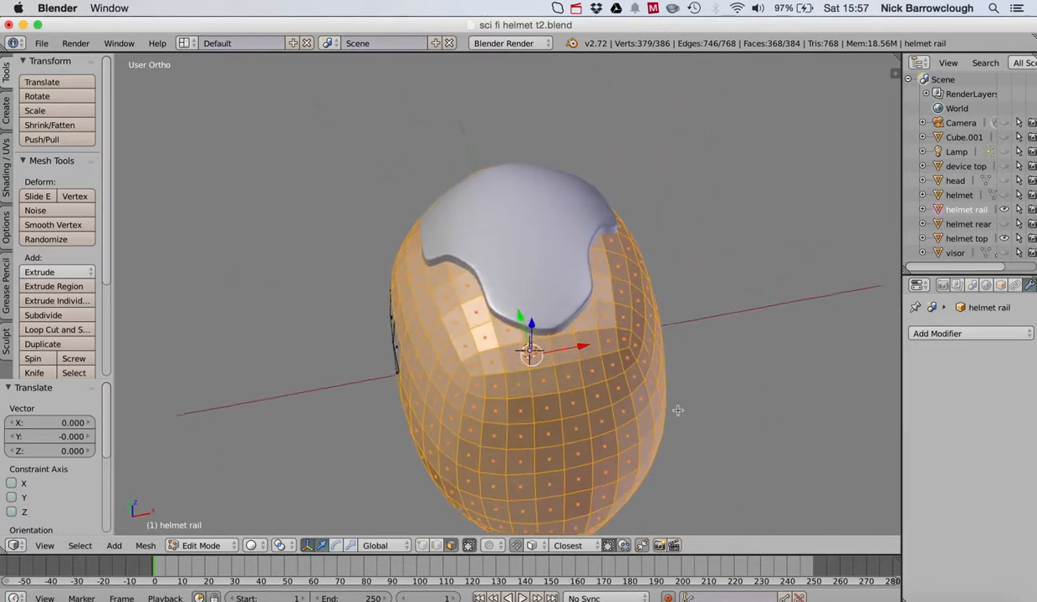
{"action": "scroll", "coordinate": [677, 410], "scroll_direction": "down", "scroll_amount": 5}
{"action": "scroll", "coordinate": [677, 410], "scroll_direction": "left", "scroll_amount": 10}
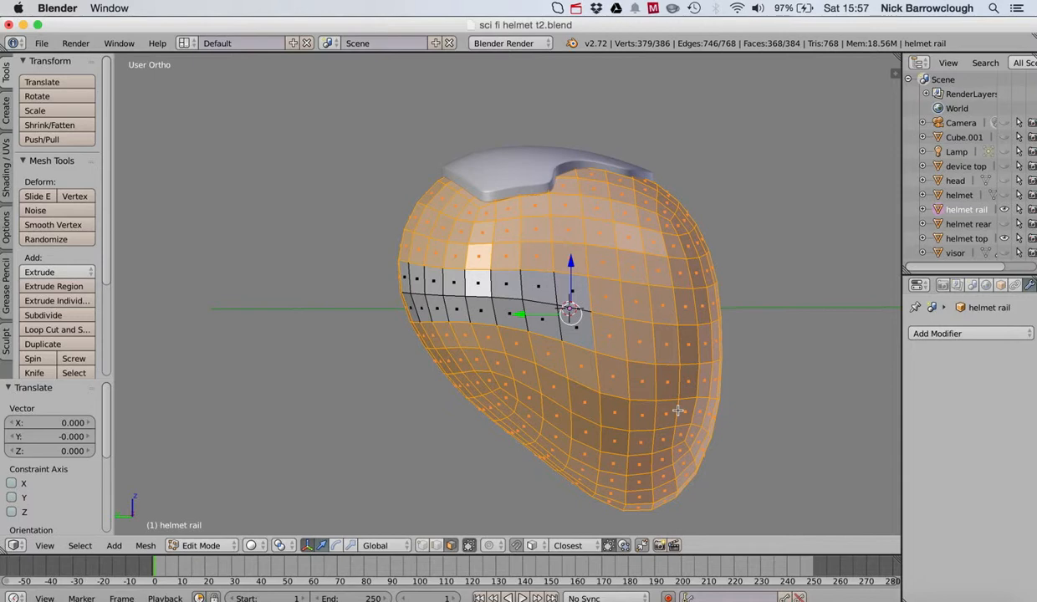
{"action": "scroll", "coordinate": [678, 410], "scroll_direction": "left", "scroll_amount": 5}
{"action": "scroll", "coordinate": [677, 410], "scroll_direction": "left", "scroll_amount": 5}
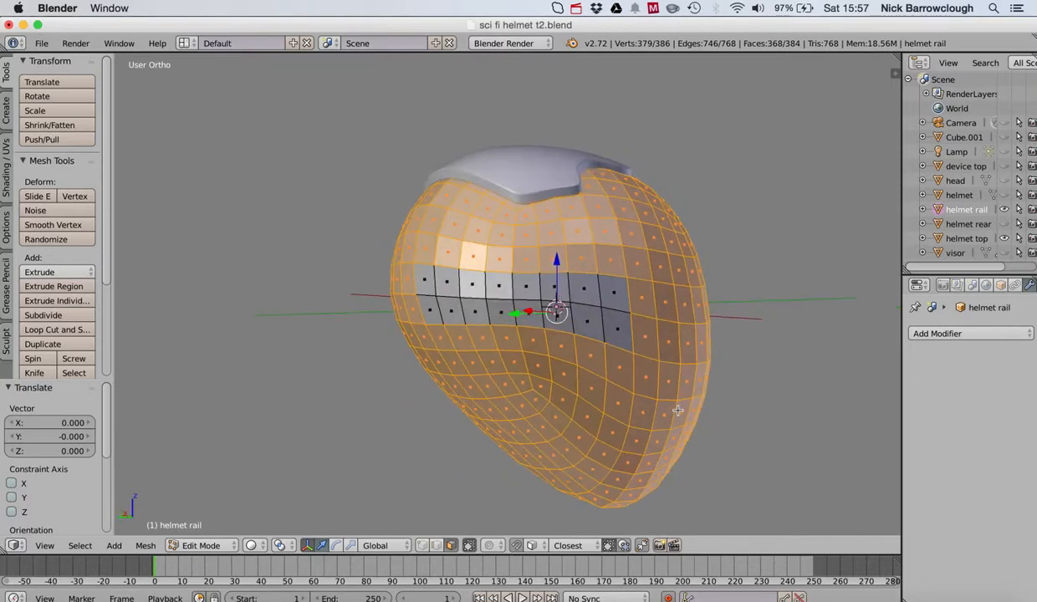
{"action": "key", "text": "x"}
{"action": "left_click", "coordinate": [668, 409]}
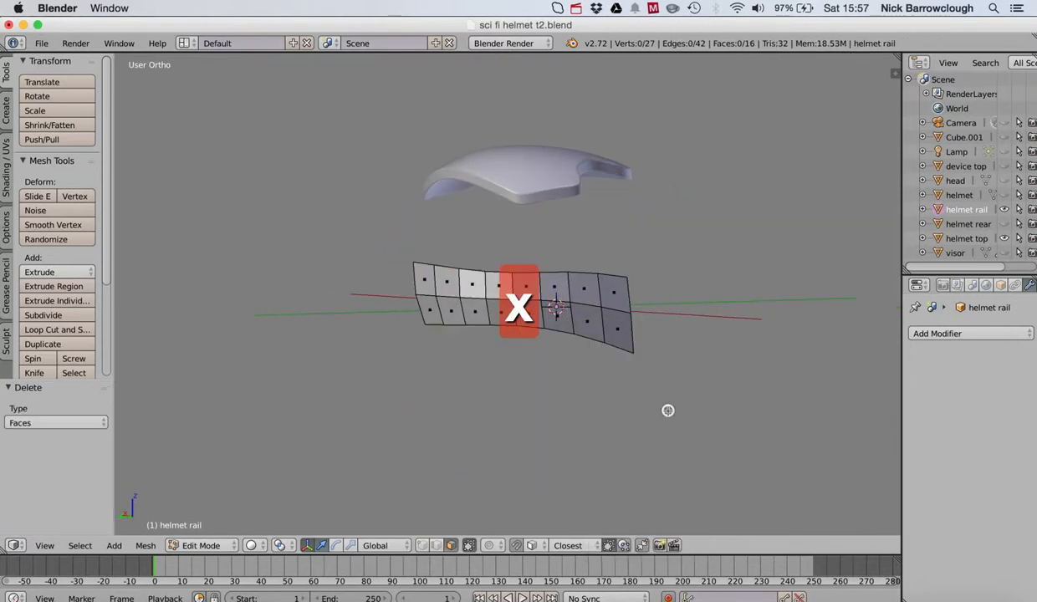
Select the whole remaining strip and scale it uniformly by about 1.616.
{"action": "key", "text": "a"}
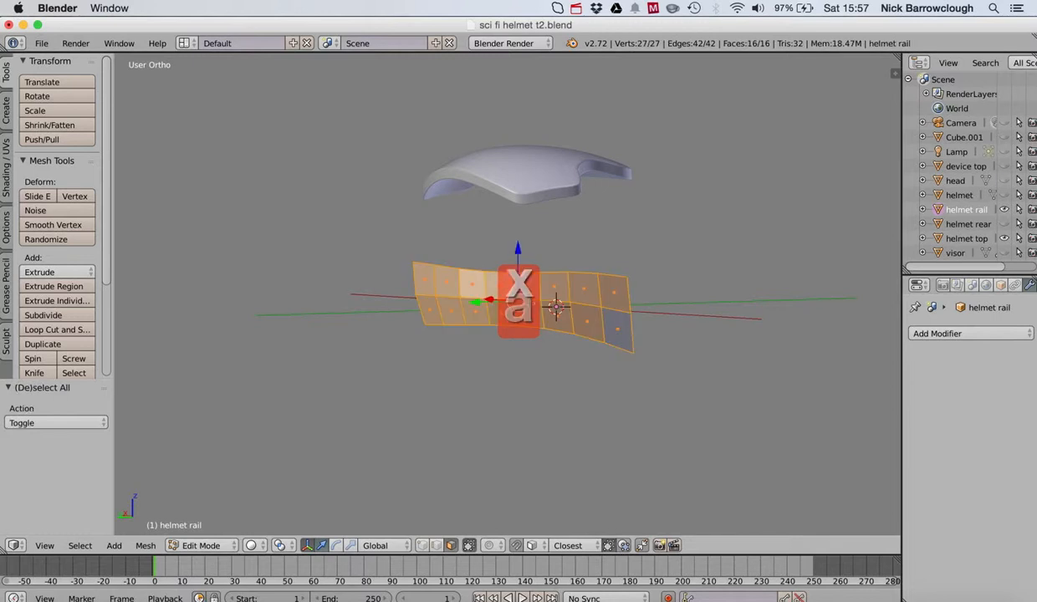
{"action": "key", "text": "s"}
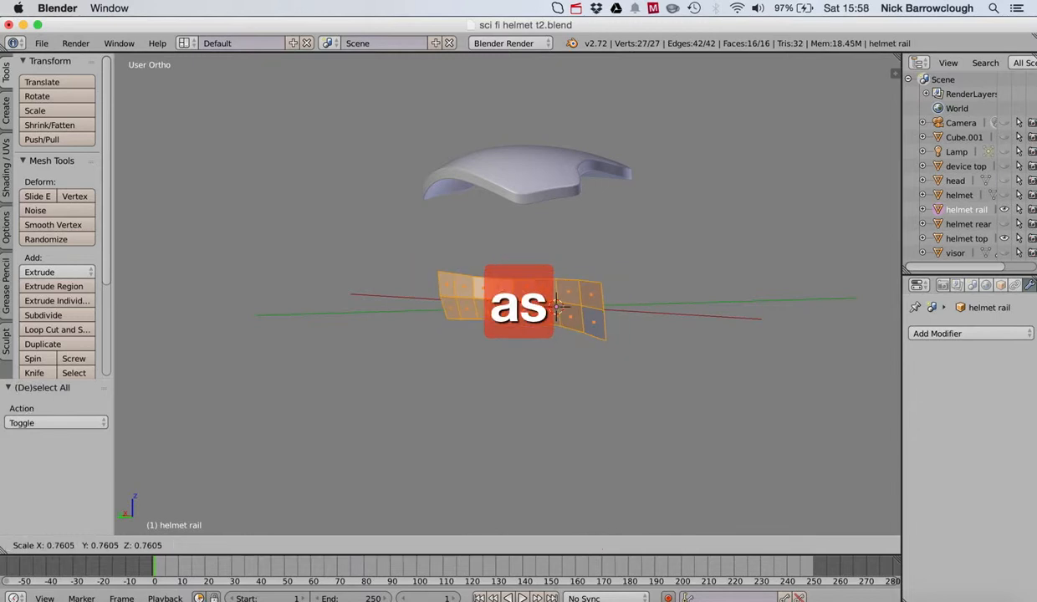
{"action": "left_click", "coordinate": [786, 251]}
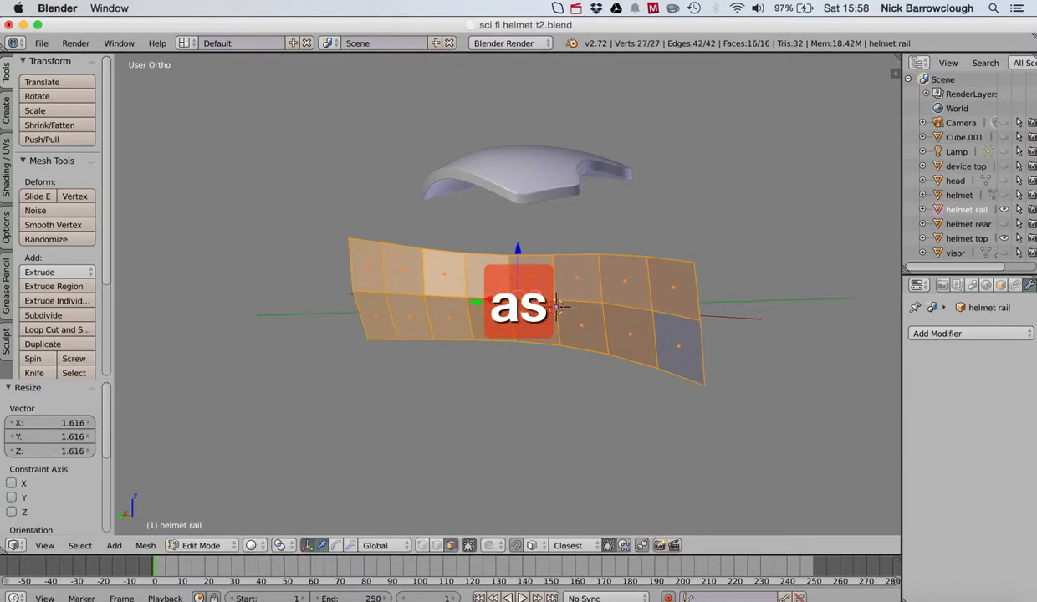
Unhide the helmet rear, visor, helmet and head objects to compare them with the enlarged strip.
{"action": "left_click", "coordinate": [1005, 224]}
{"action": "left_click", "coordinate": [1007, 253]}
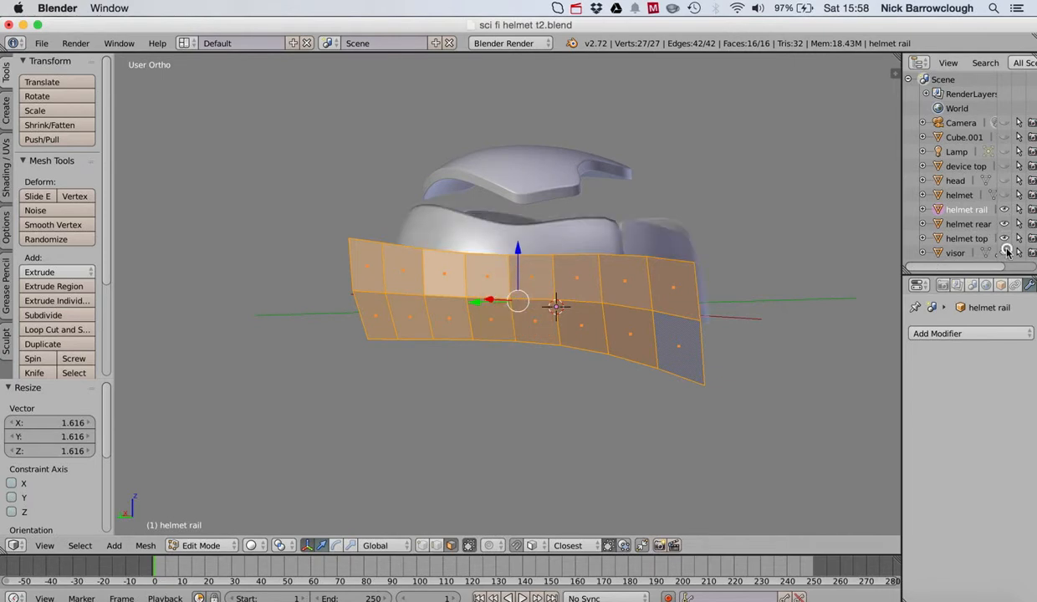
{"action": "left_click", "coordinate": [1007, 196]}
{"action": "left_click", "coordinate": [1008, 181]}
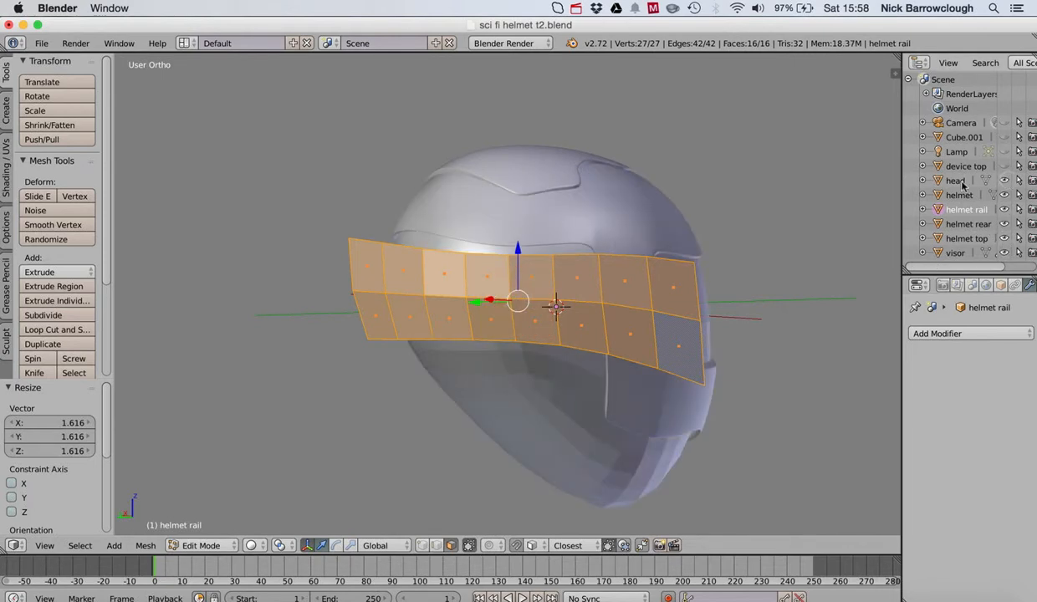
{"action": "middle_click_drag", "start_coordinate": [552, 209], "coordinate": [645, 173]}
{"action": "scroll", "coordinate": [646, 174], "scroll_direction": "right", "scroll_amount": 5}
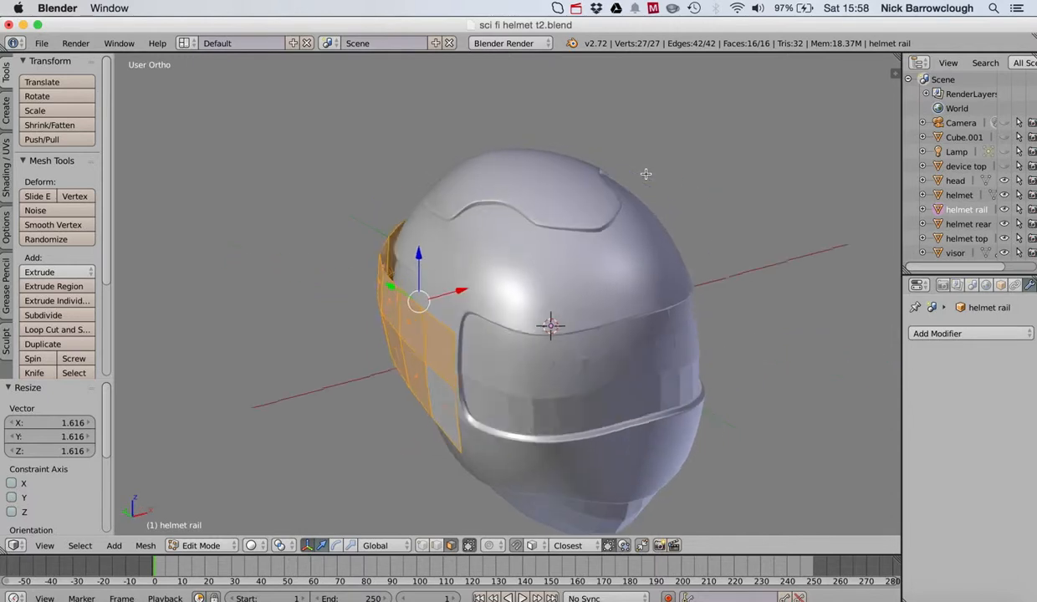
Scale the side strip uniformly by about 0.883 so it sits closer to the helmet shell.
{"action": "scroll", "coordinate": [646, 174], "scroll_direction": "left", "scroll_amount": 6}
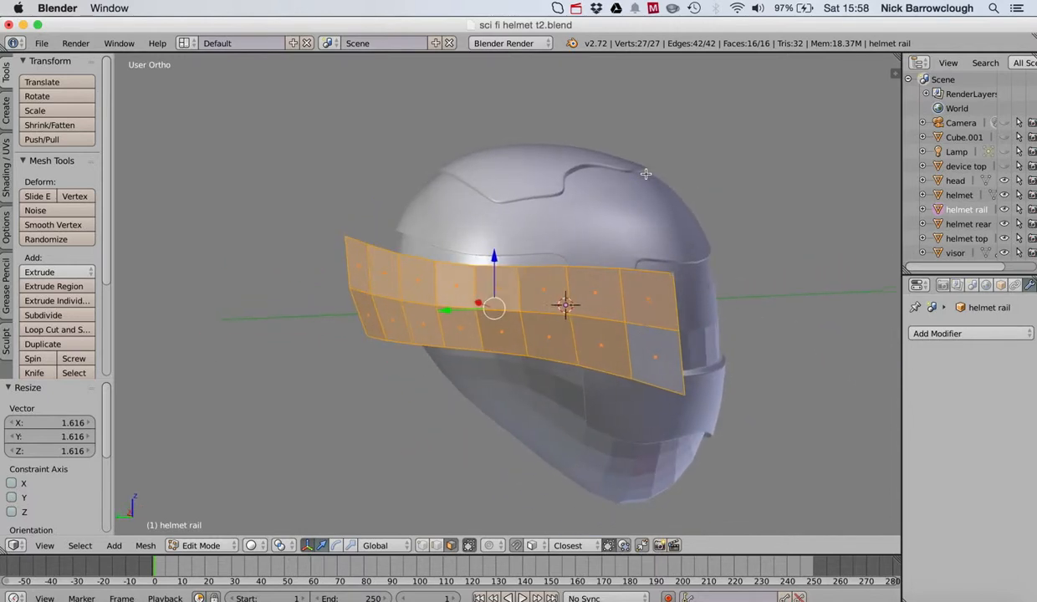
{"action": "scroll", "coordinate": [645, 174], "scroll_direction": "left", "scroll_amount": 5}
{"action": "scroll", "coordinate": [646, 174], "scroll_direction": "up", "scroll_amount": 7}
{"action": "scroll", "coordinate": [646, 174], "scroll_direction": "up", "scroll_amount": 3}
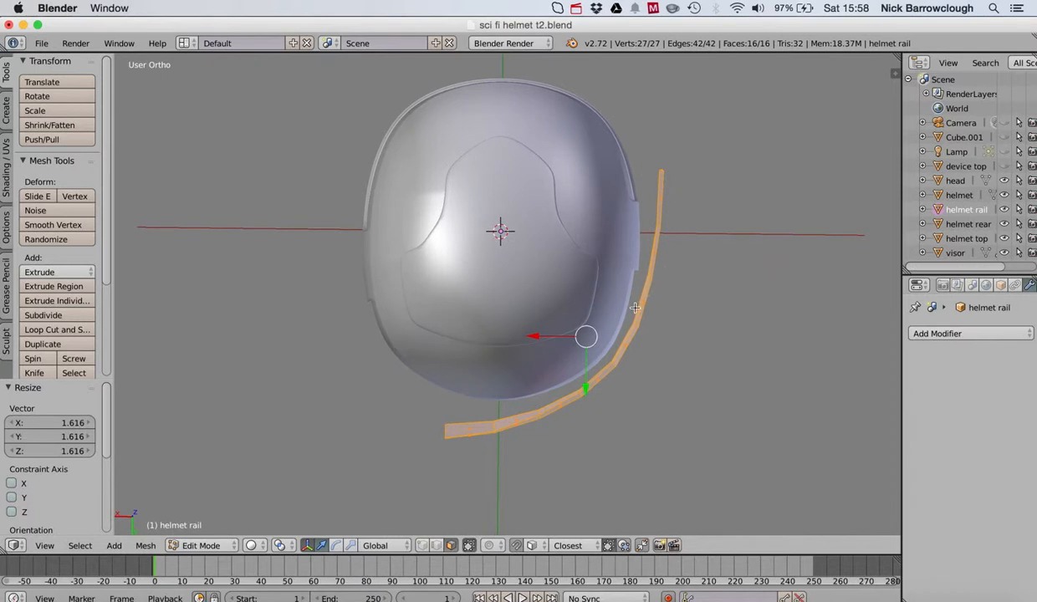
{"action": "key", "text": "s"}
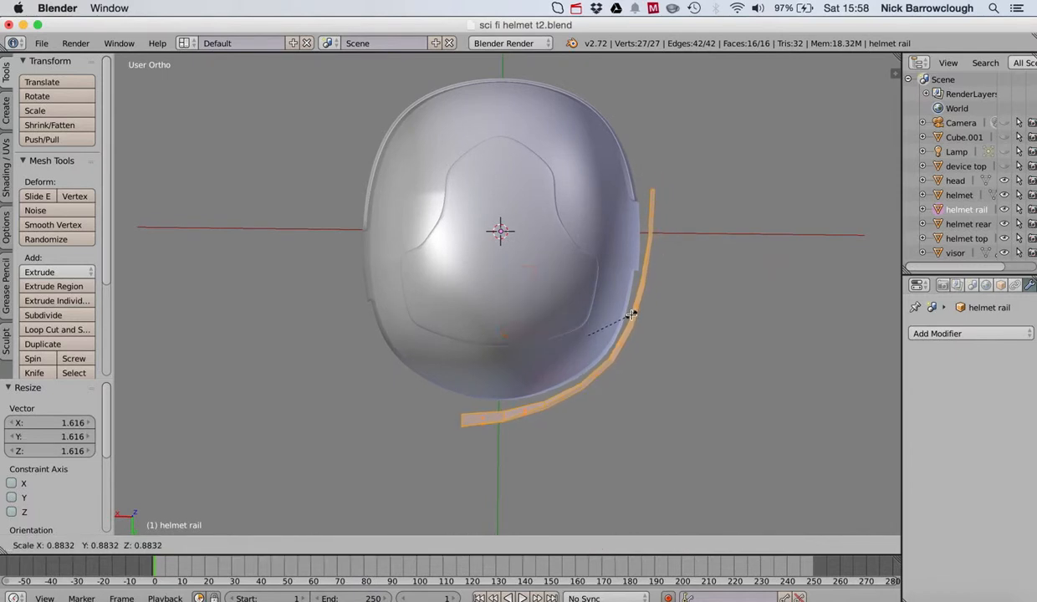
{"action": "left_click", "coordinate": [632, 315]}
{"action": "scroll", "coordinate": [632, 314], "scroll_direction": "down", "scroll_amount": 10}
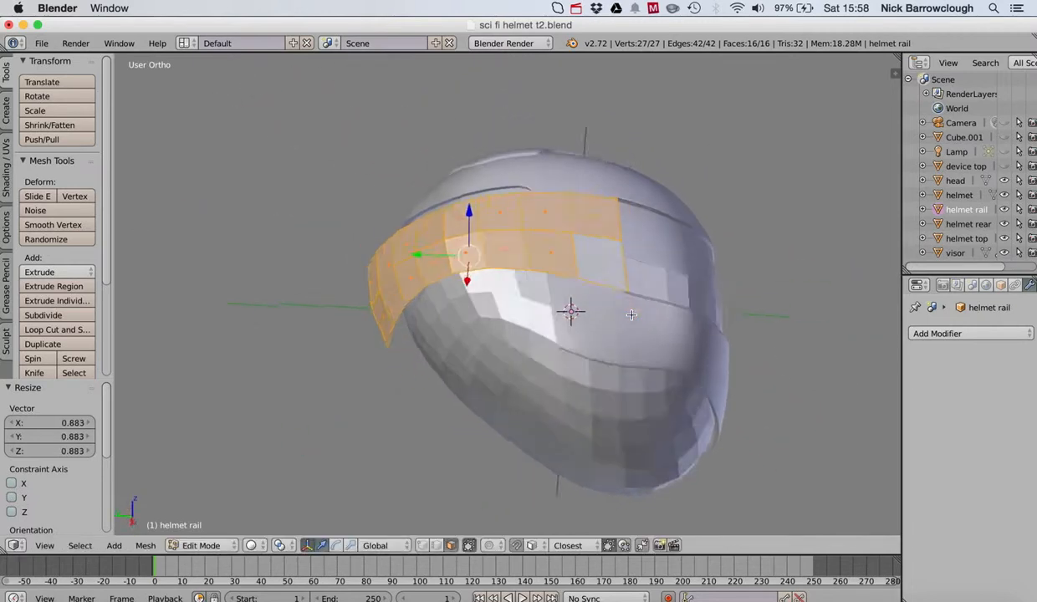
{"action": "scroll", "coordinate": [632, 314], "scroll_direction": "up", "scroll_amount": 10}
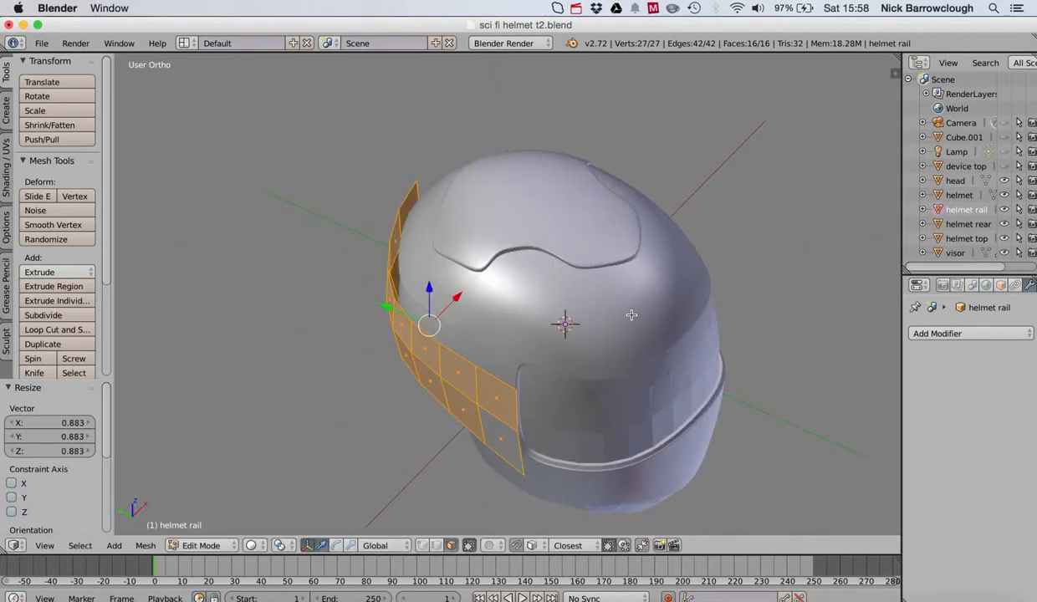
Add a Mirror modifier to the helmet rail and set helmet as its mirror object.
{"action": "left_click", "coordinate": [1000, 339]}
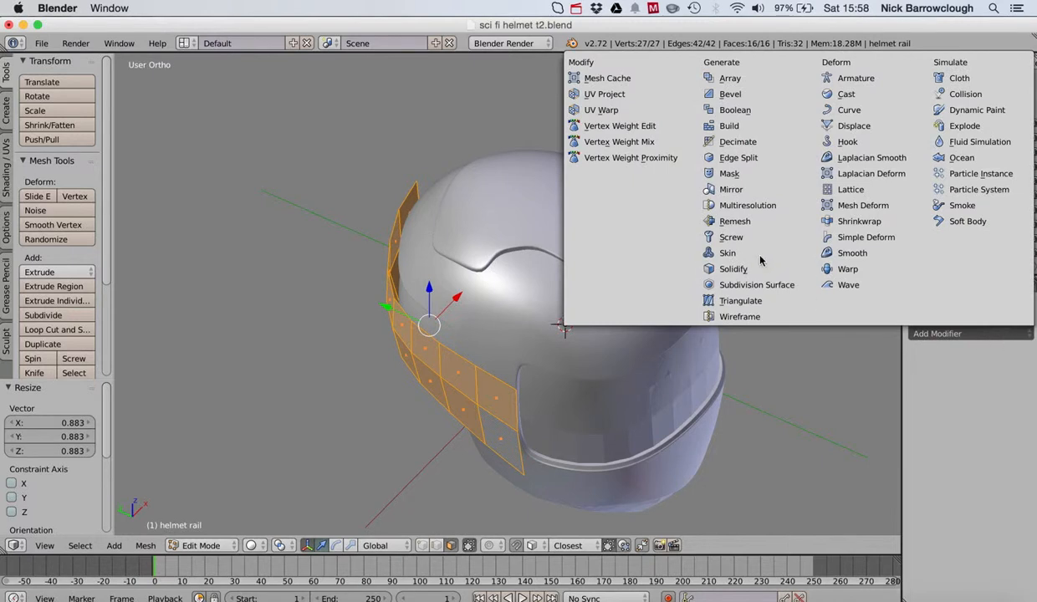
{"action": "left_click", "coordinate": [731, 190]}
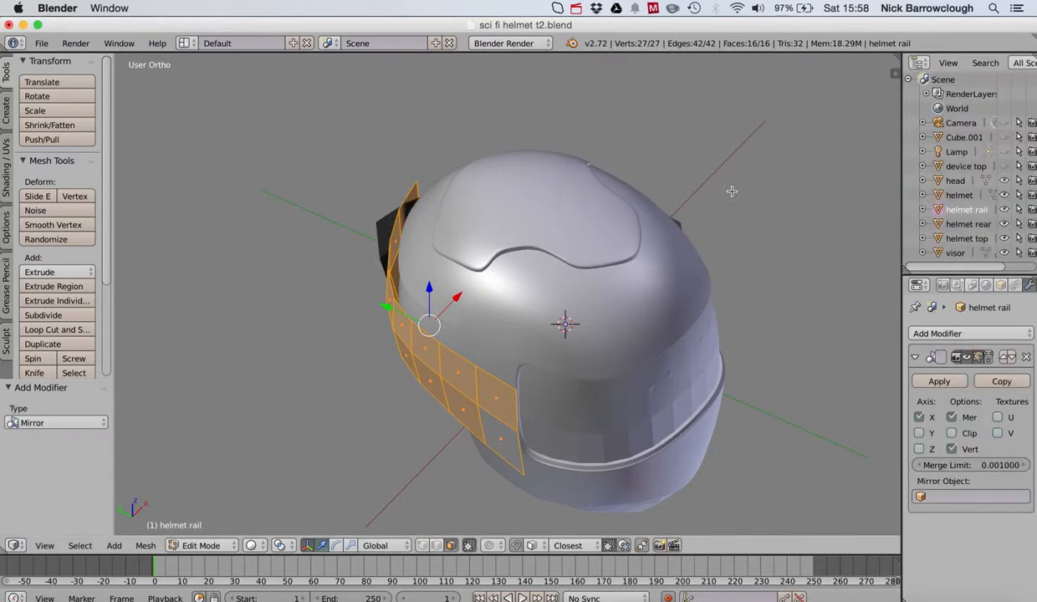
{"action": "left_click", "coordinate": [903, 497]}
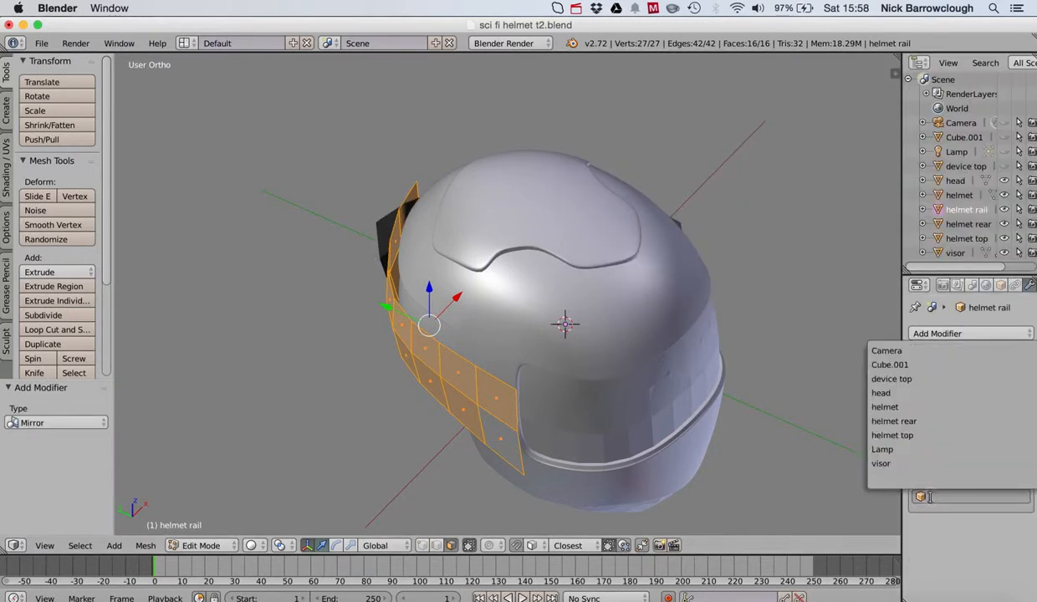
{"action": "left_click", "coordinate": [890, 394]}
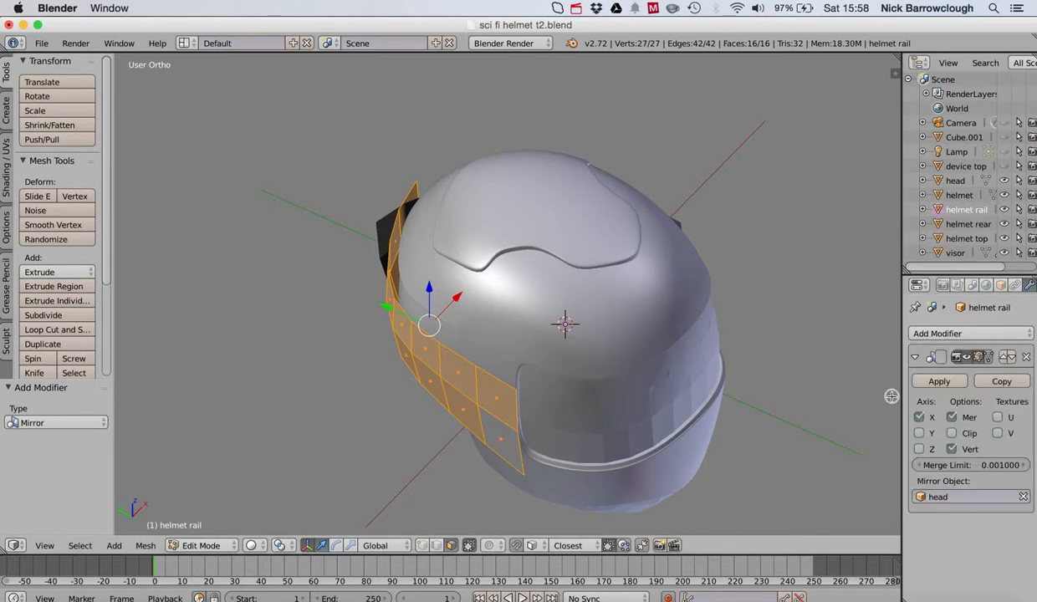
{"action": "left_click", "coordinate": [948, 496]}
{"action": "left_click", "coordinate": [910, 409]}
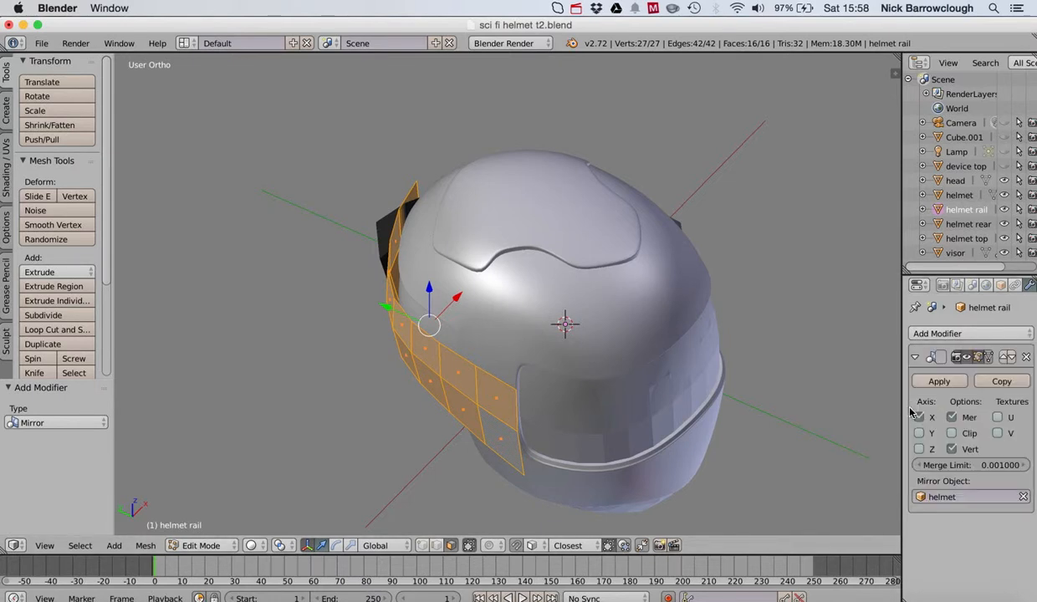
Enable clipping on the Mirror modifier and try mirroring the rail on the Z axis and on the Y axis.
{"action": "middle_click_drag", "start_coordinate": [586, 270], "coordinate": [552, 310]}
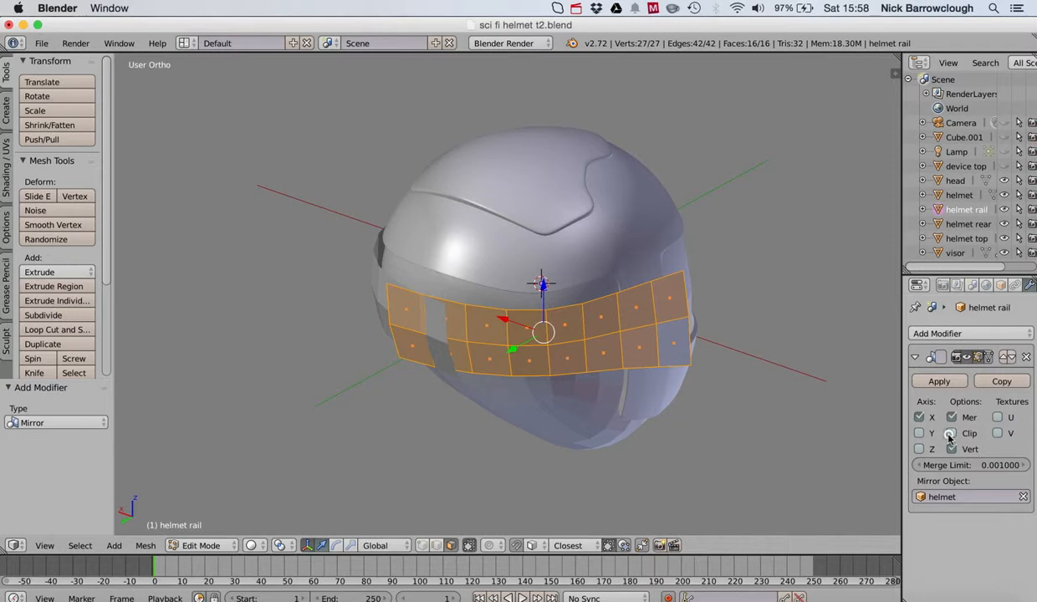
{"action": "left_click", "coordinate": [916, 435]}
{"action": "left_click", "coordinate": [915, 435]}
{"action": "left_click", "coordinate": [919, 418]}
{"action": "left_click", "coordinate": [918, 450]}
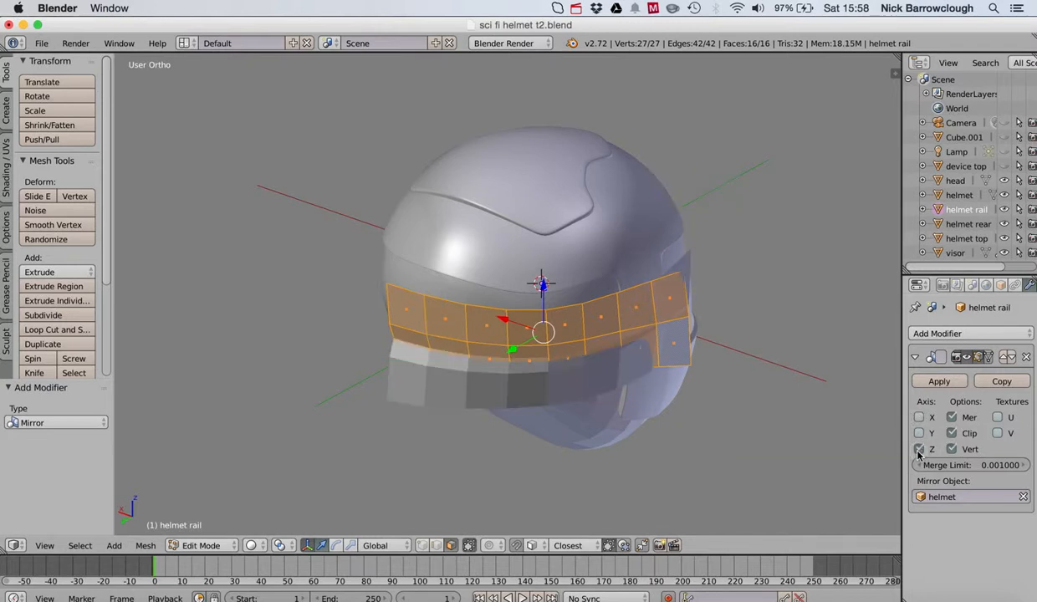
{"action": "left_click", "coordinate": [919, 450]}
{"action": "left_click", "coordinate": [919, 434]}
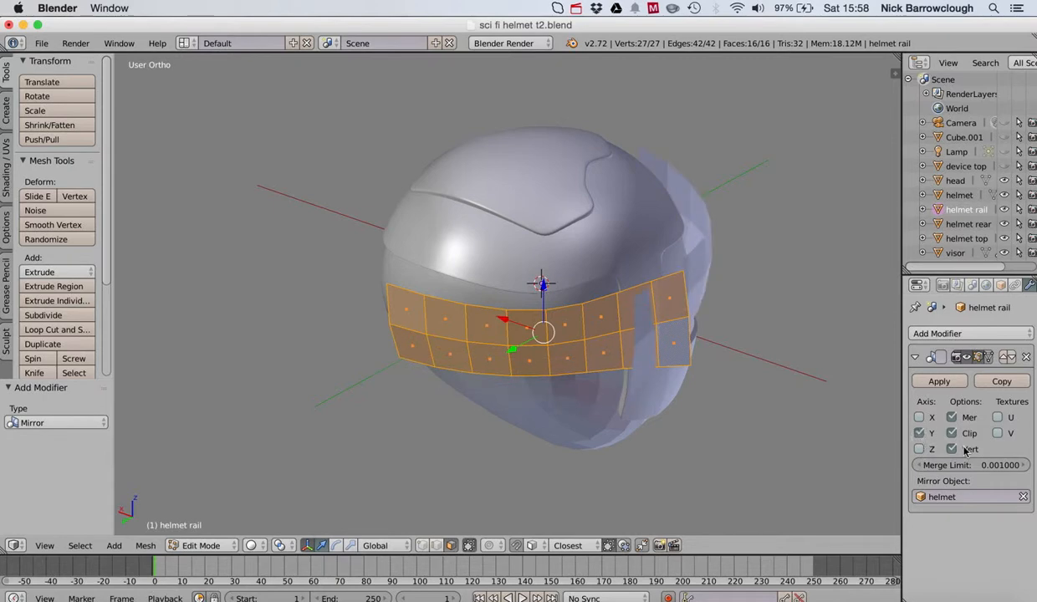
{"action": "middle_click_drag", "start_coordinate": [812, 337], "coordinate": [681, 269]}
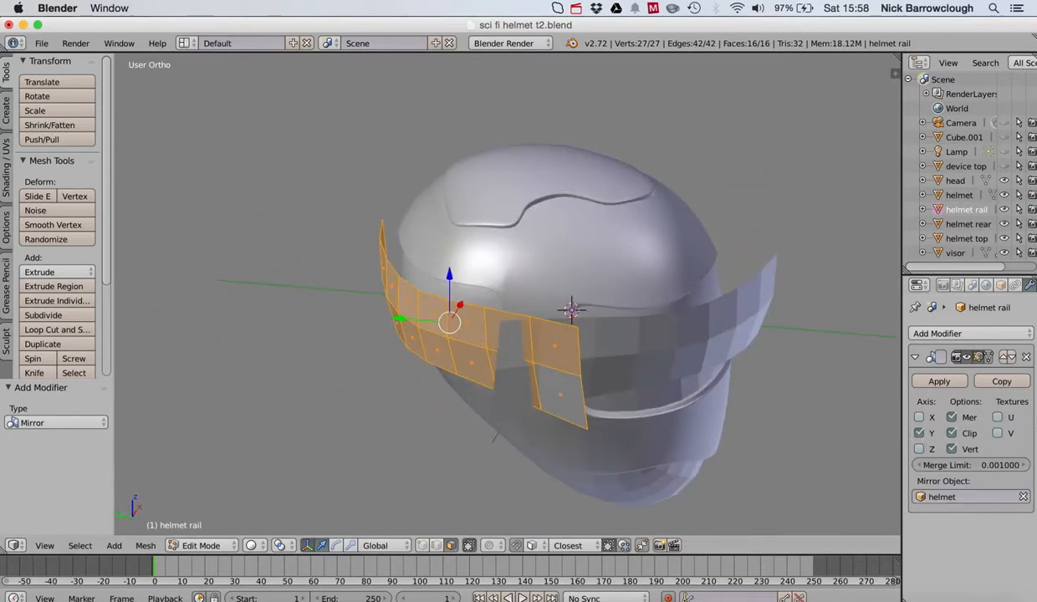
Restrict the rail's mirroring to the X axis and check how both halves meet behind the helmet.
{"action": "left_click", "coordinate": [920, 416]}
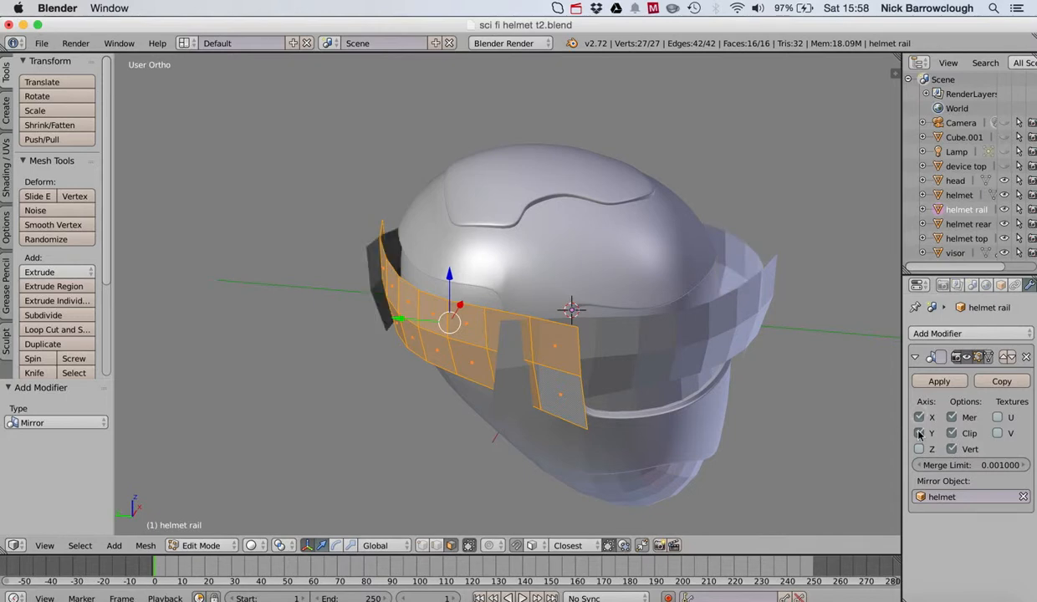
{"action": "left_click", "coordinate": [919, 433]}
{"action": "middle_click_drag", "start_coordinate": [556, 251], "coordinate": [682, 269]}
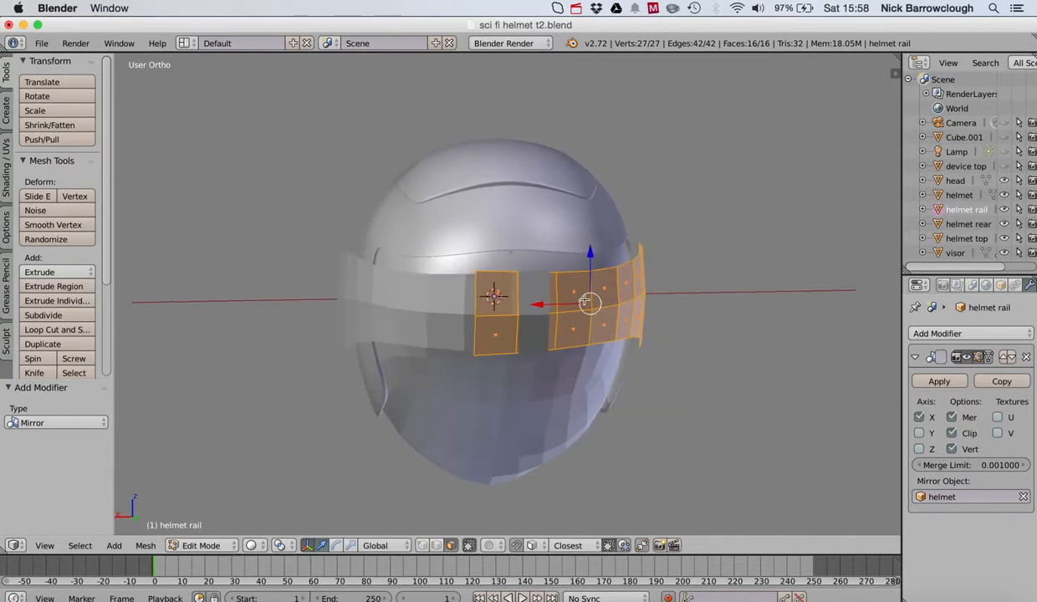
{"action": "middle_click_drag", "start_coordinate": [562, 288], "coordinate": [535, 352]}
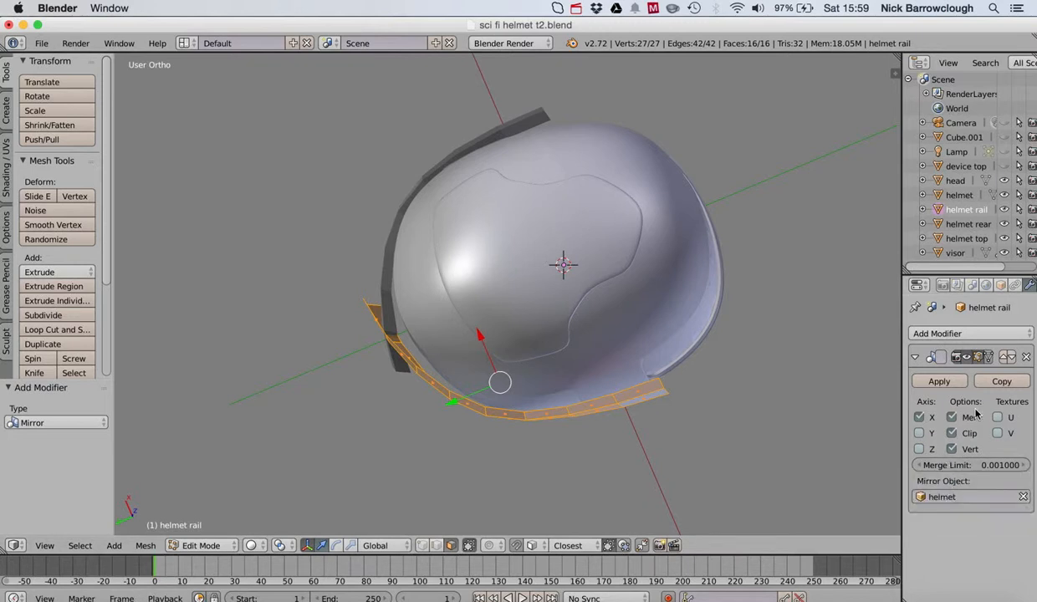
{"action": "middle_click_drag", "start_coordinate": [348, 344], "coordinate": [350, 345]}
{"action": "middle_click_drag", "start_coordinate": [544, 341], "coordinate": [614, 341]}
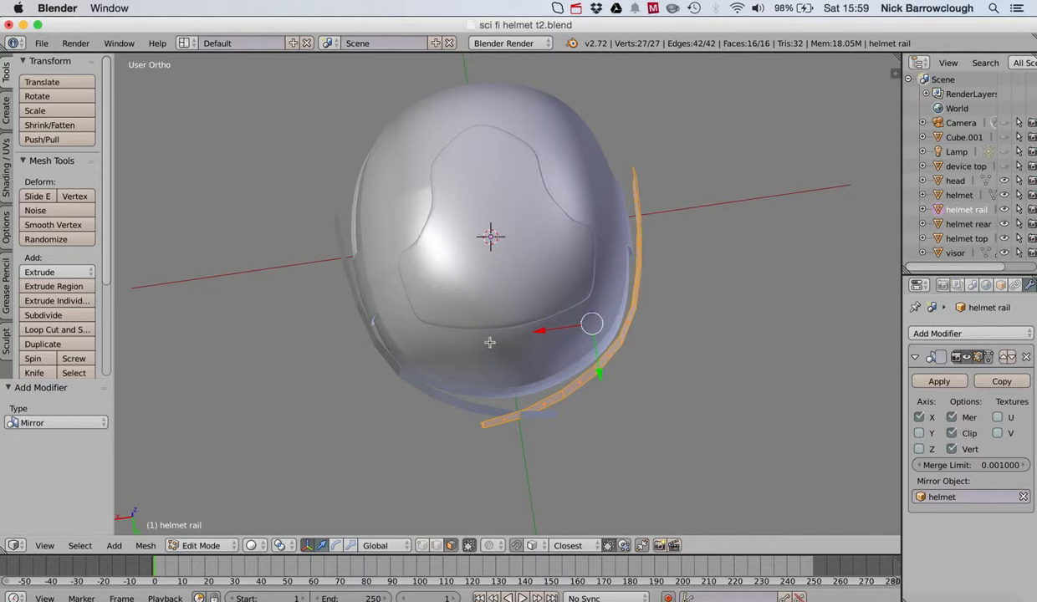
Delete the helmet rail object from the scene.
{"action": "right_click", "coordinate": [967, 212]}
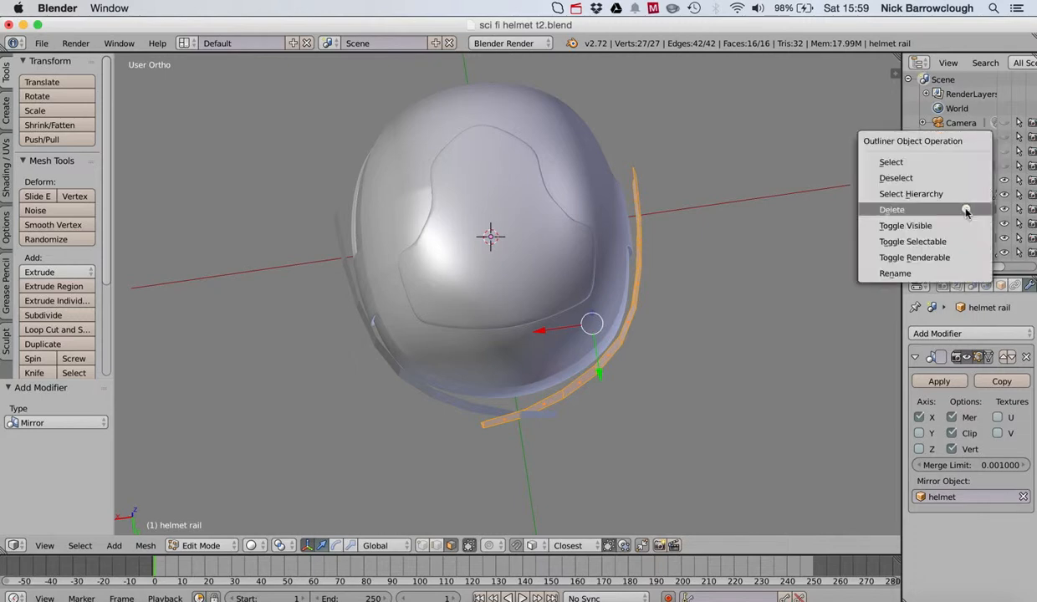
{"action": "left_click", "coordinate": [892, 210]}
{"action": "scroll", "coordinate": [523, 260], "scroll_direction": "up", "scroll_amount": 10}
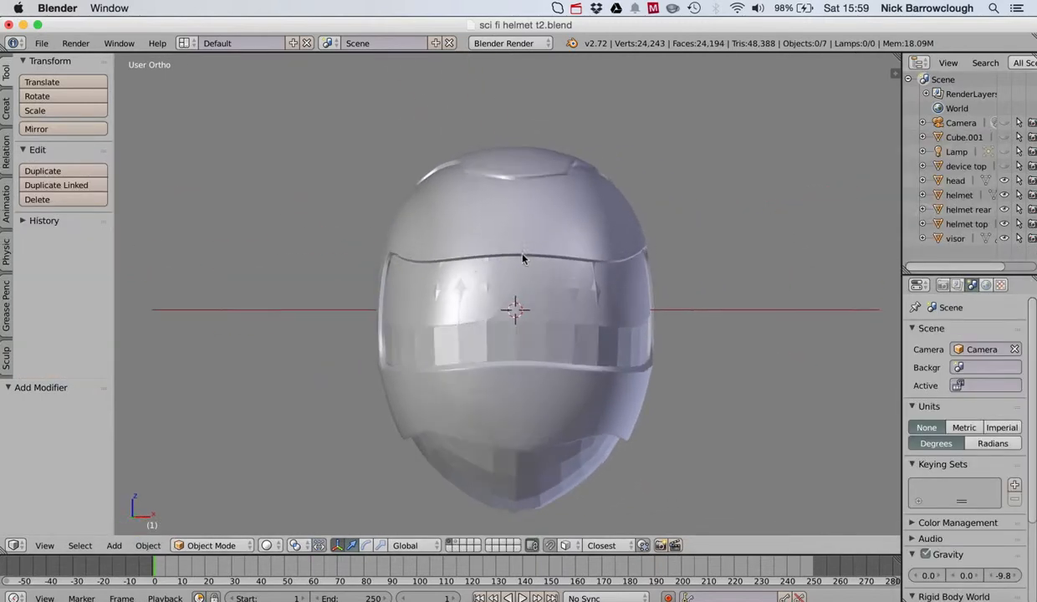
{"action": "scroll", "coordinate": [522, 260], "scroll_direction": "down", "scroll_amount": 10}
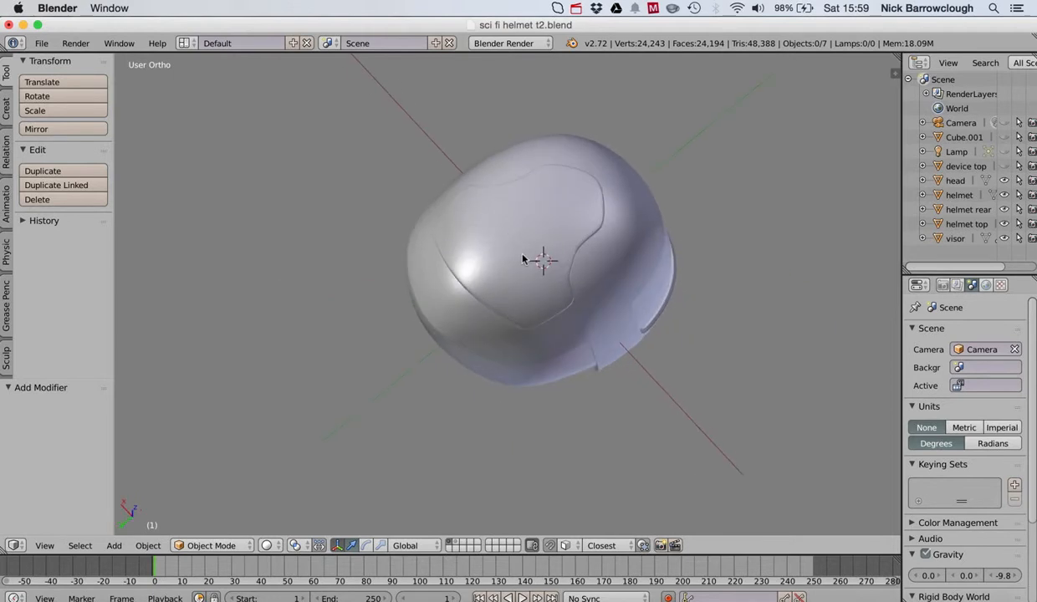
{"action": "scroll", "coordinate": [522, 255], "scroll_direction": "down", "scroll_amount": 1}
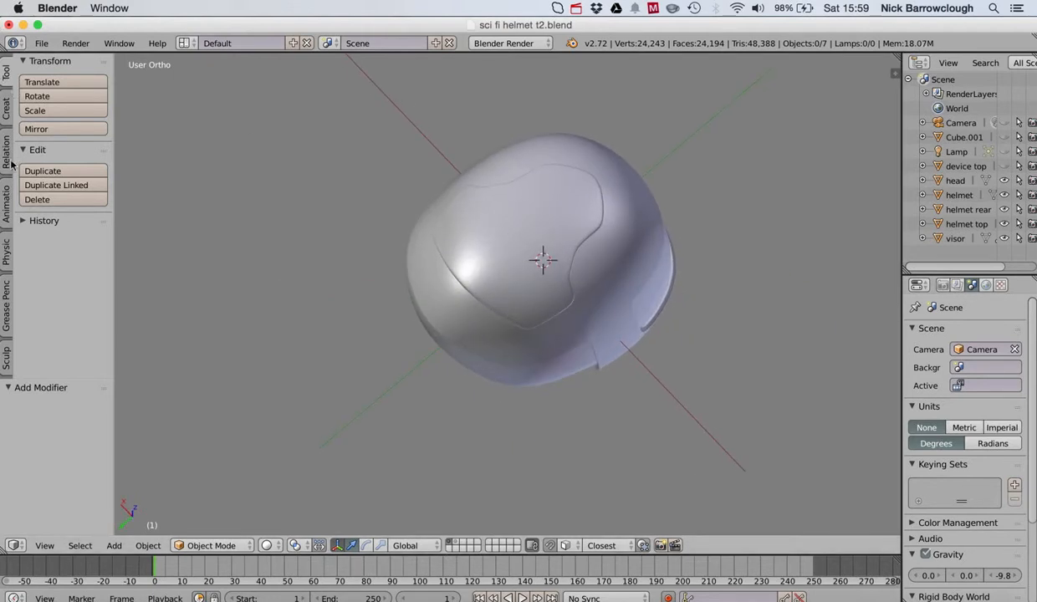
Add a mesh cylinder and move it about 4.09 up along Z and 3.78 along Y toward the helmet's rear.
{"action": "left_click", "coordinate": [6, 106]}
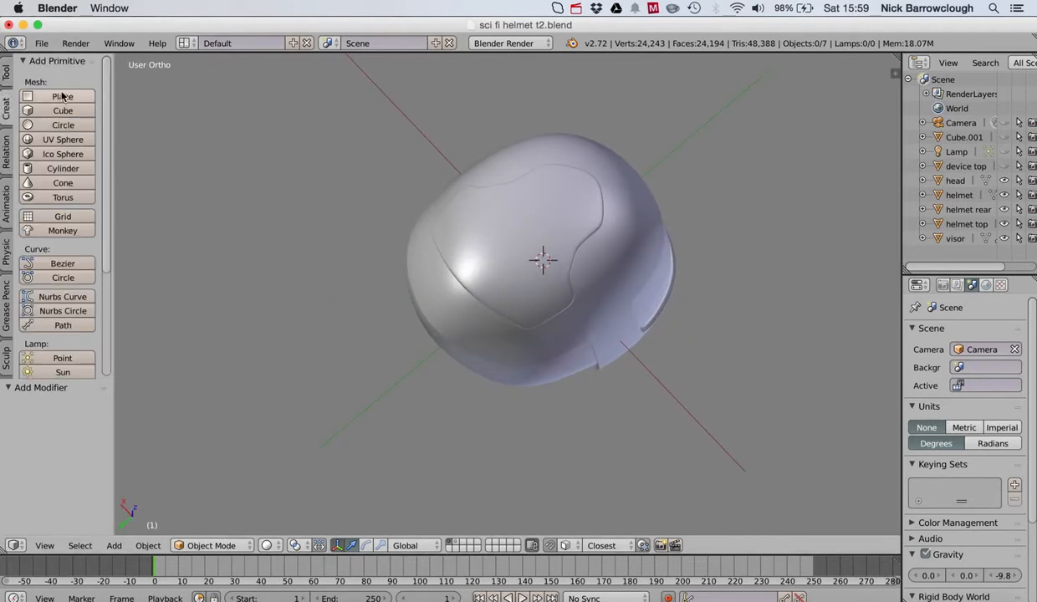
{"action": "left_click", "coordinate": [63, 168]}
{"action": "mouse_move", "coordinate": [498, 232]}
{"action": "middle_mouse_down"}
{"action": "mouse_move", "coordinate": [505, 198]}
{"action": "mouse_move", "coordinate": [502, 240]}
{"action": "middle_mouse_up"}
{"action": "left_click_drag", "start_coordinate": [542, 255], "coordinate": [540, 97]}
{"action": "middle_click_drag", "start_coordinate": [539, 97], "coordinate": [542, 99]}
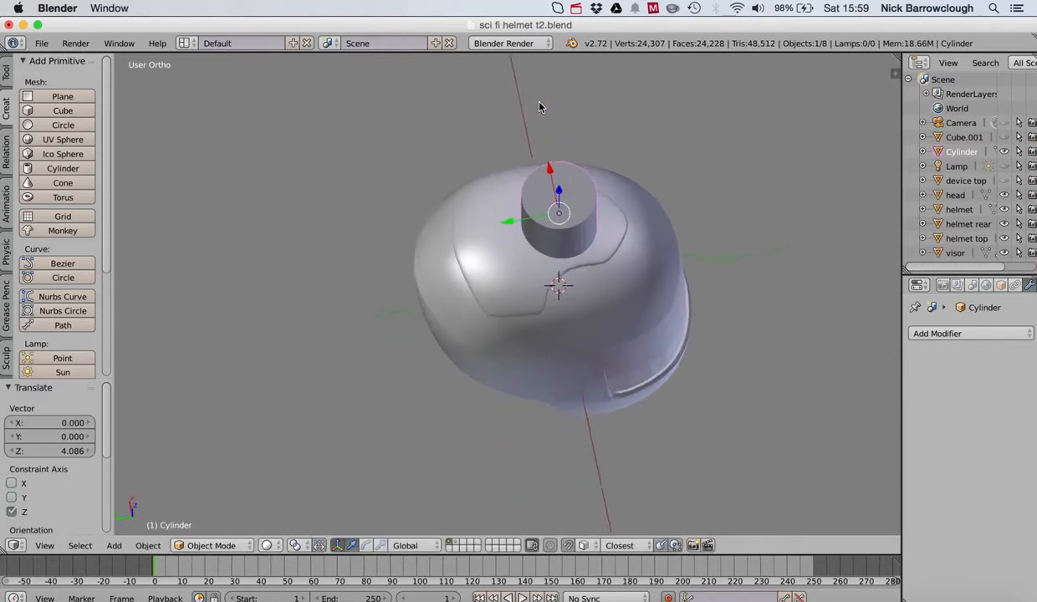
{"action": "left_click_drag", "start_coordinate": [488, 217], "coordinate": [351, 238]}
{"action": "middle_click_drag", "start_coordinate": [351, 238], "coordinate": [352, 239]}
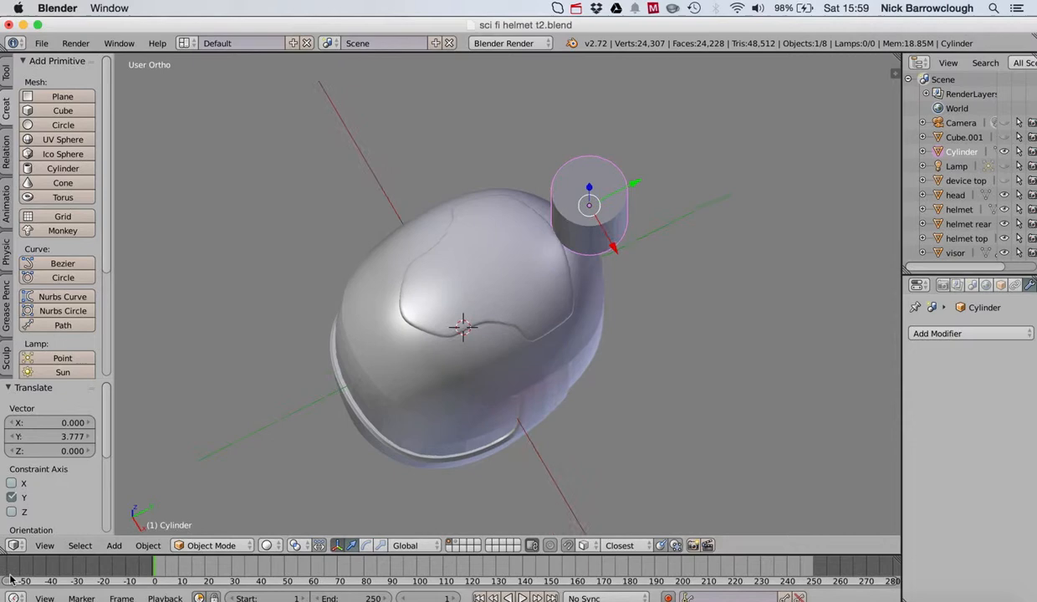
In top view, scale the cylinder uniformly by about 2.42 and move it about -1.81 along Y over the helmet.
{"action": "left_click", "coordinate": [45, 546]}
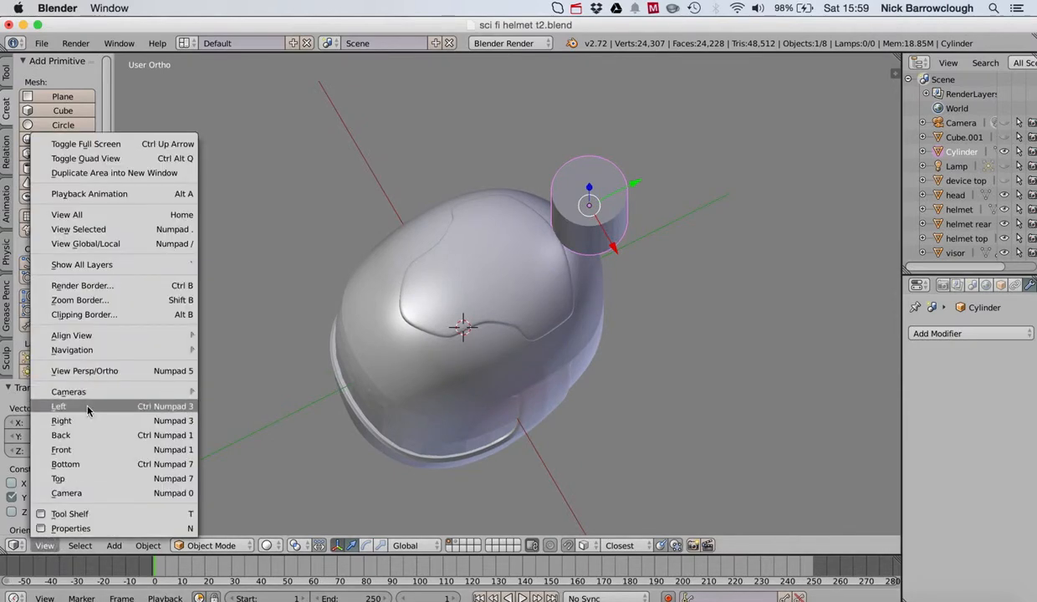
{"action": "left_click", "coordinate": [72, 478]}
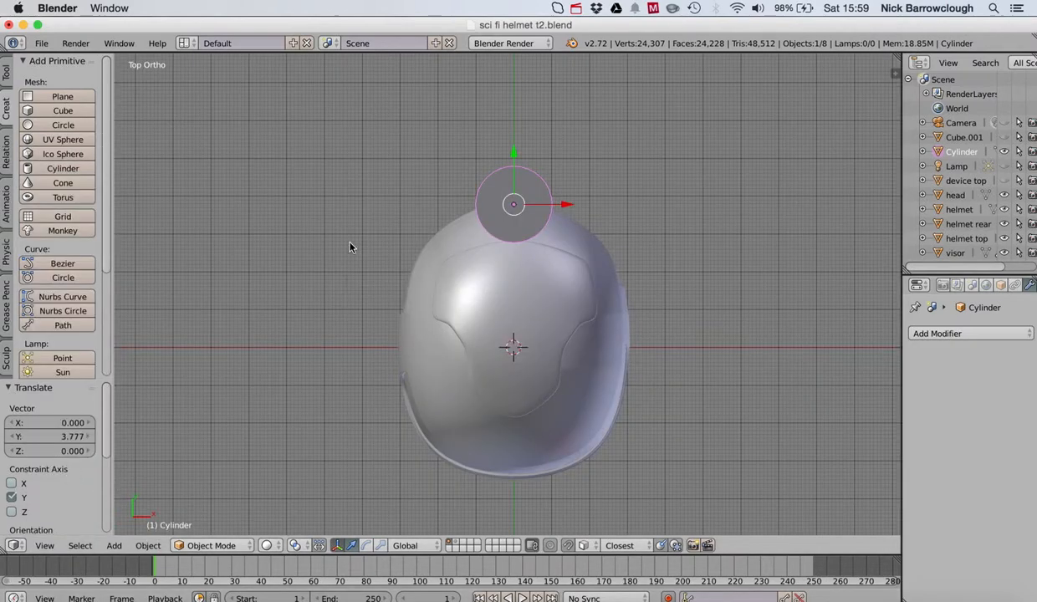
{"action": "mouse_move", "coordinate": [513, 159]}
{"action": "left_mouse_down"}
{"action": "mouse_move", "coordinate": [509, 121]}
{"action": "mouse_move", "coordinate": [510, 154]}
{"action": "left_mouse_up"}
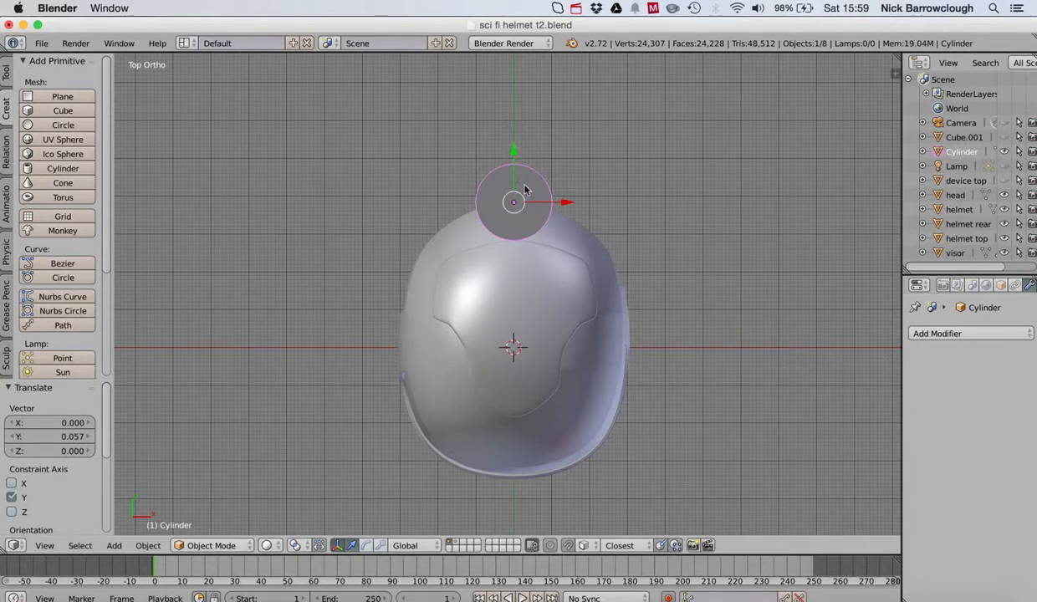
{"action": "key", "text": "s"}
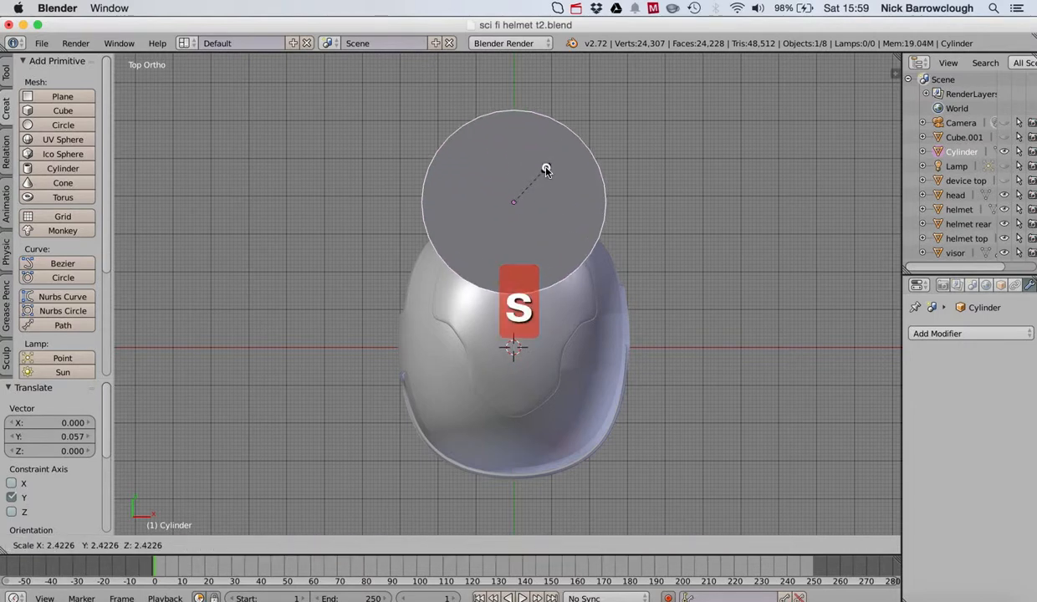
{"action": "left_click", "coordinate": [545, 169]}
{"action": "left_click_drag", "start_coordinate": [514, 151], "coordinate": [511, 219]}
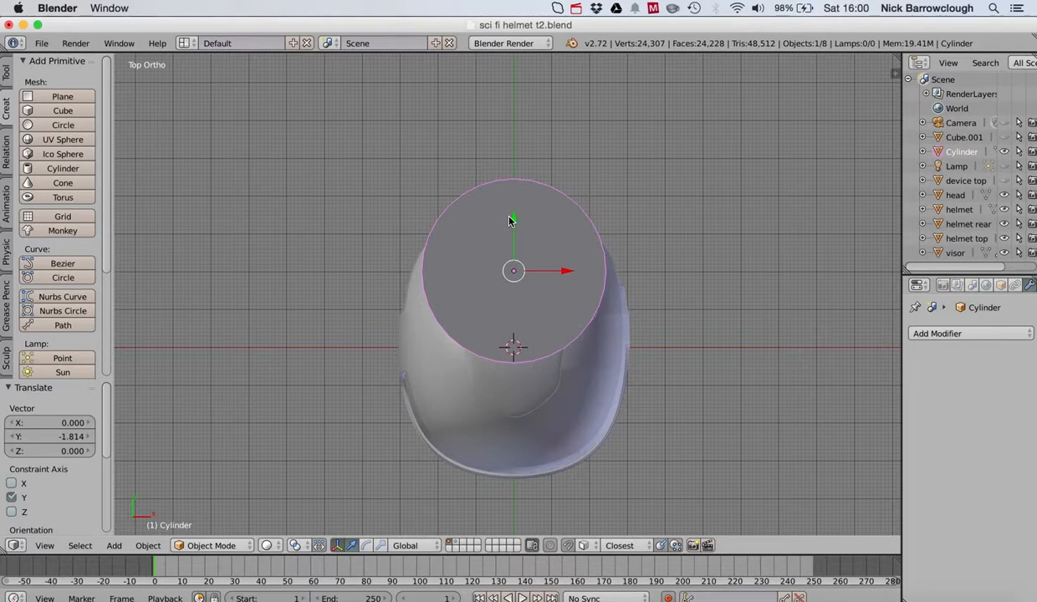
Scale the cylinder uniformly by about 1.269 to the helmet's width and shift it about -0.88 along Y.
{"action": "key", "text": "s"}
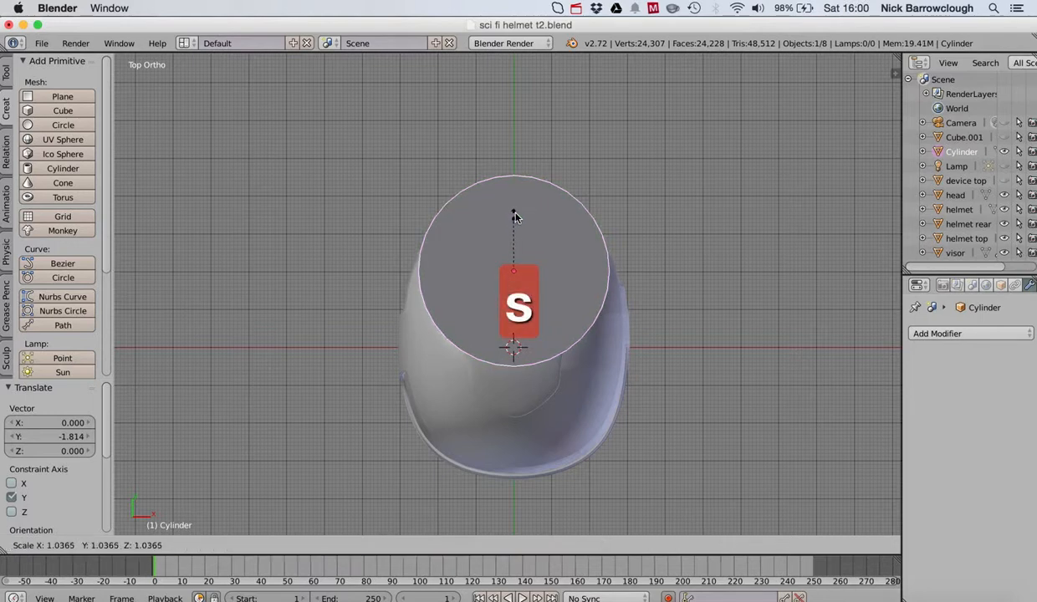
{"action": "left_click", "coordinate": [535, 205]}
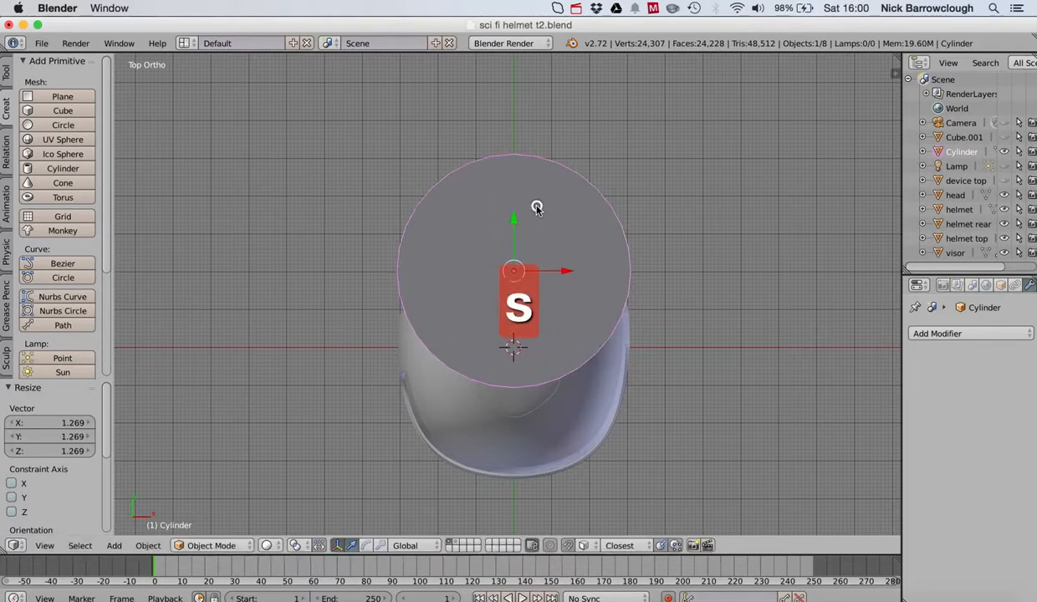
{"action": "left_click_drag", "start_coordinate": [514, 219], "coordinate": [514, 251]}
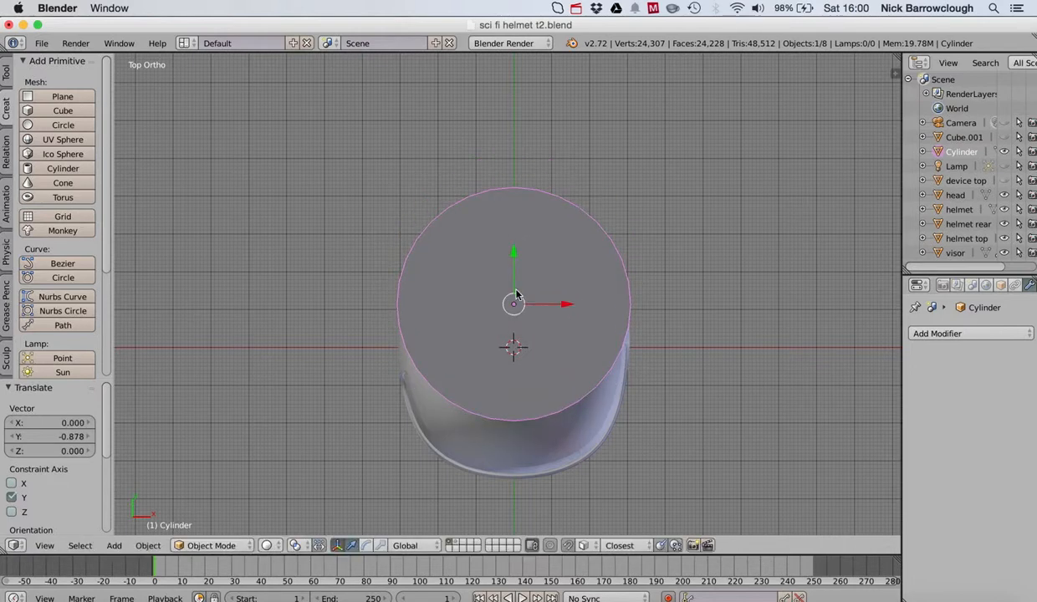
Scale the cylinder uniformly by about 1.169 and shift it about -0.75 along Y toward the helmet's front.
{"action": "key", "text": "s"}
{"action": "left_click", "coordinate": [520, 285]}
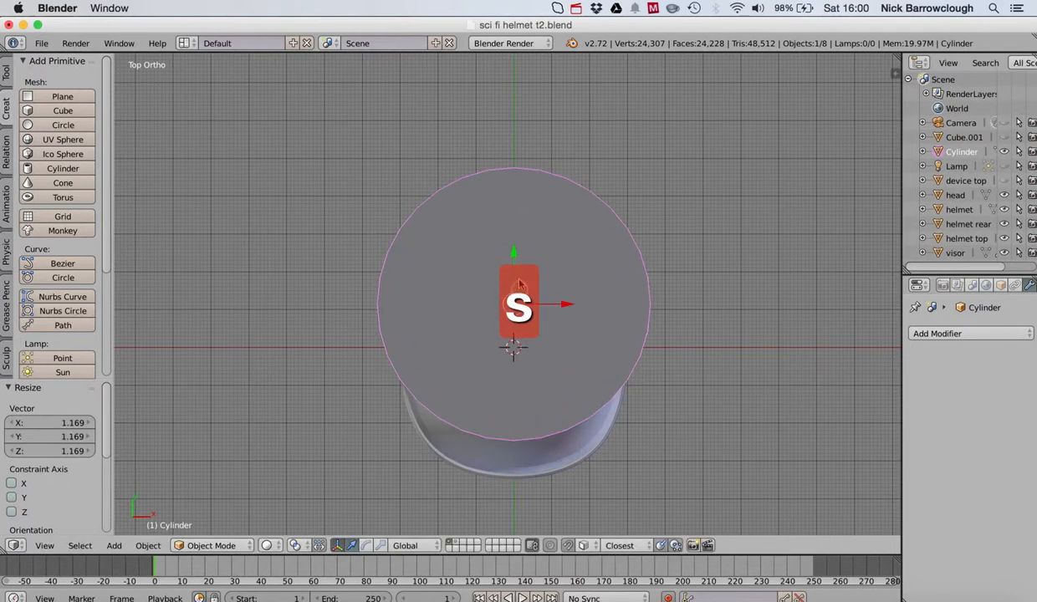
{"action": "left_click_drag", "start_coordinate": [514, 256], "coordinate": [512, 287]}
{"action": "scroll", "coordinate": [511, 286], "scroll_direction": "down", "scroll_amount": 10}
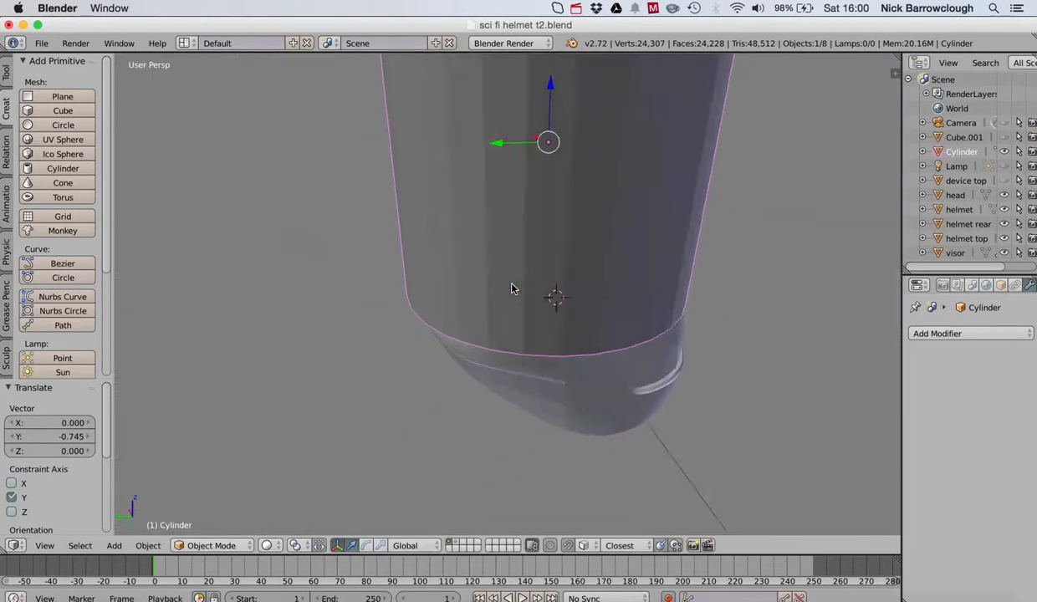
Flatten the cylinder along Z by a factor of about 0.173 to form a shallow disc.
{"action": "scroll", "coordinate": [512, 288], "scroll_direction": "right", "scroll_amount": 10}
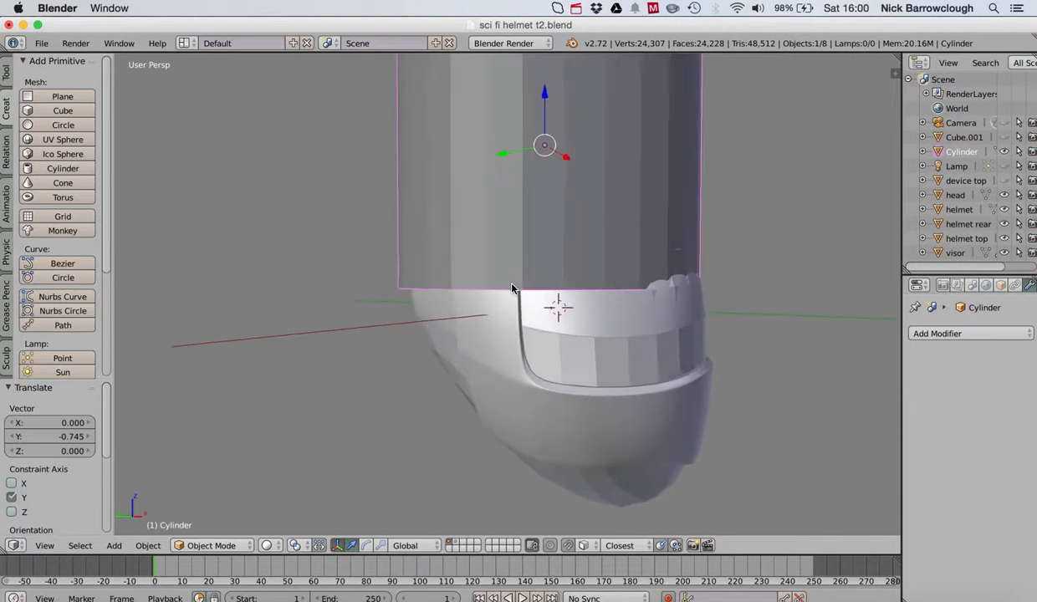
{"action": "scroll", "coordinate": [512, 289], "scroll_direction": "down", "scroll_amount": 6}
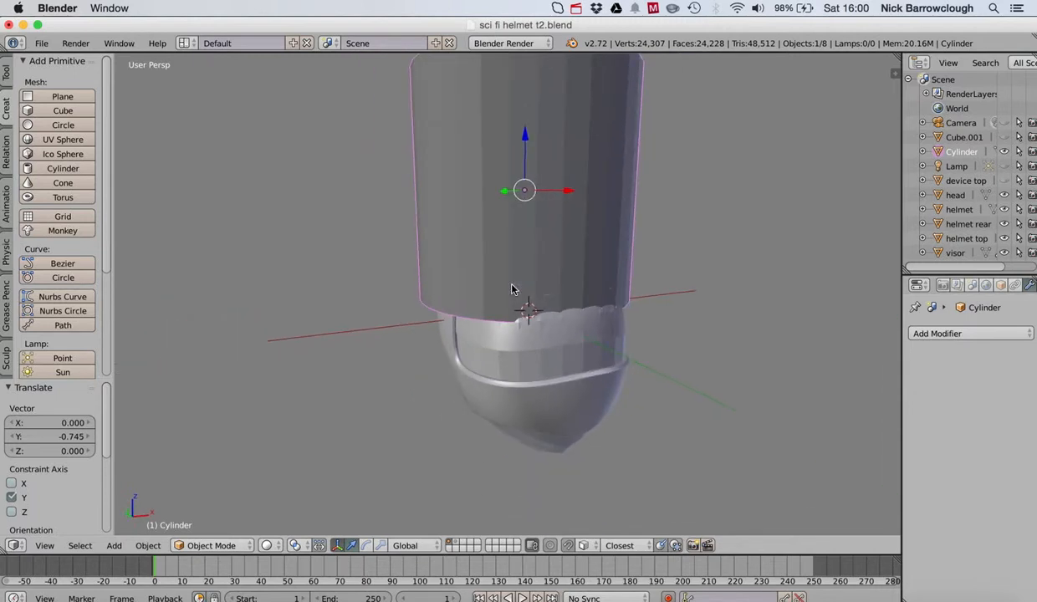
{"action": "scroll", "coordinate": [512, 290], "scroll_direction": "up", "scroll_amount": 2}
{"action": "key", "text": "s"}
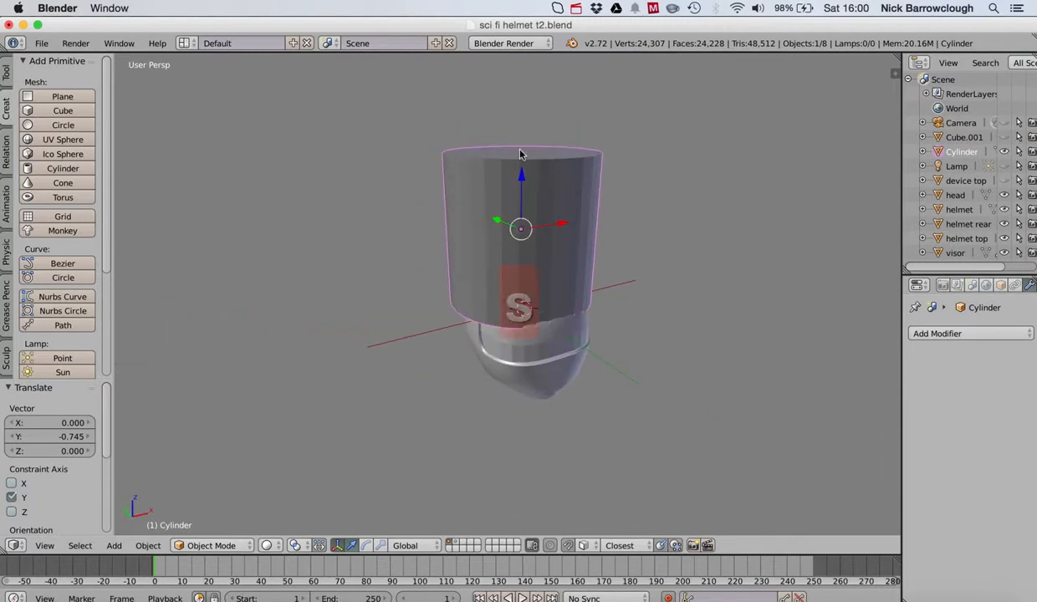
{"action": "key", "text": "z"}
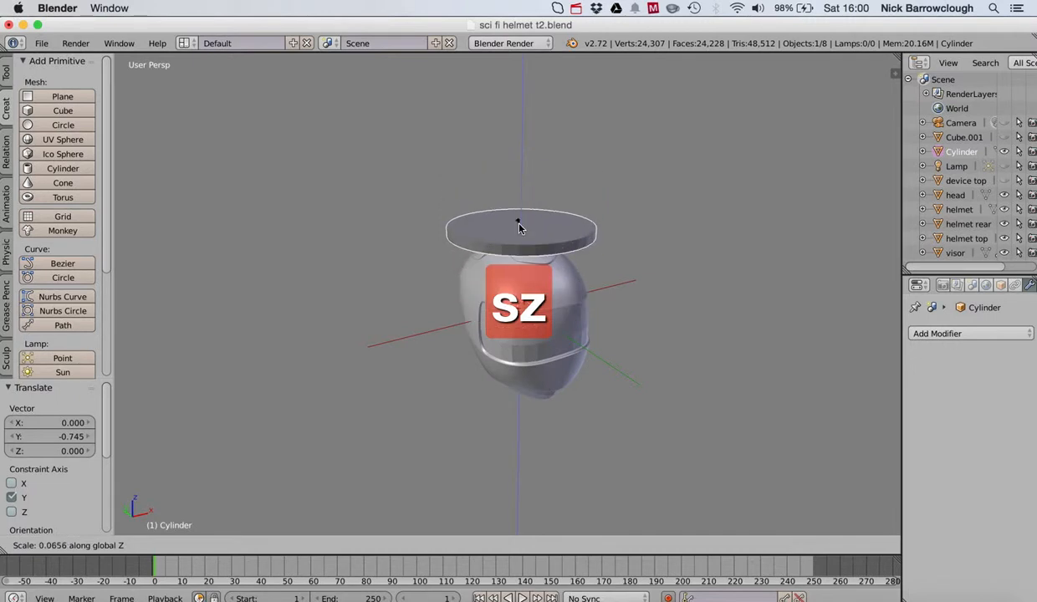
{"action": "left_click", "coordinate": [522, 216]}
{"action": "scroll", "coordinate": [522, 216], "scroll_direction": "left", "scroll_amount": 5}
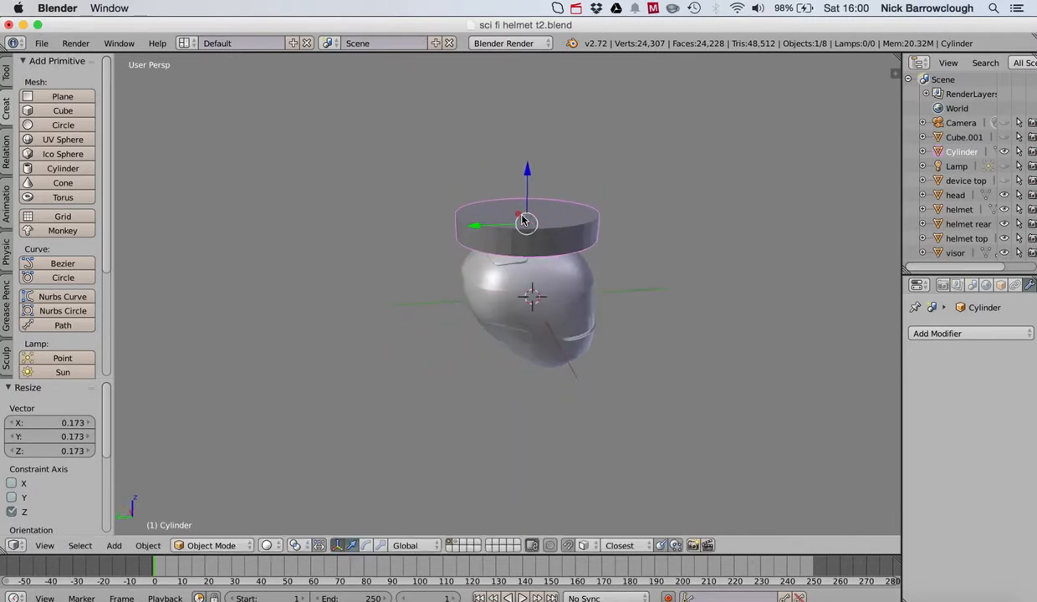
Move the flattened cylinder about -3.68 along Z around the helmet and scale it uniformly by about 1.137.
{"action": "left_click_drag", "start_coordinate": [524, 177], "coordinate": [524, 234]}
{"action": "scroll", "coordinate": [523, 235], "scroll_direction": "right", "scroll_amount": 5}
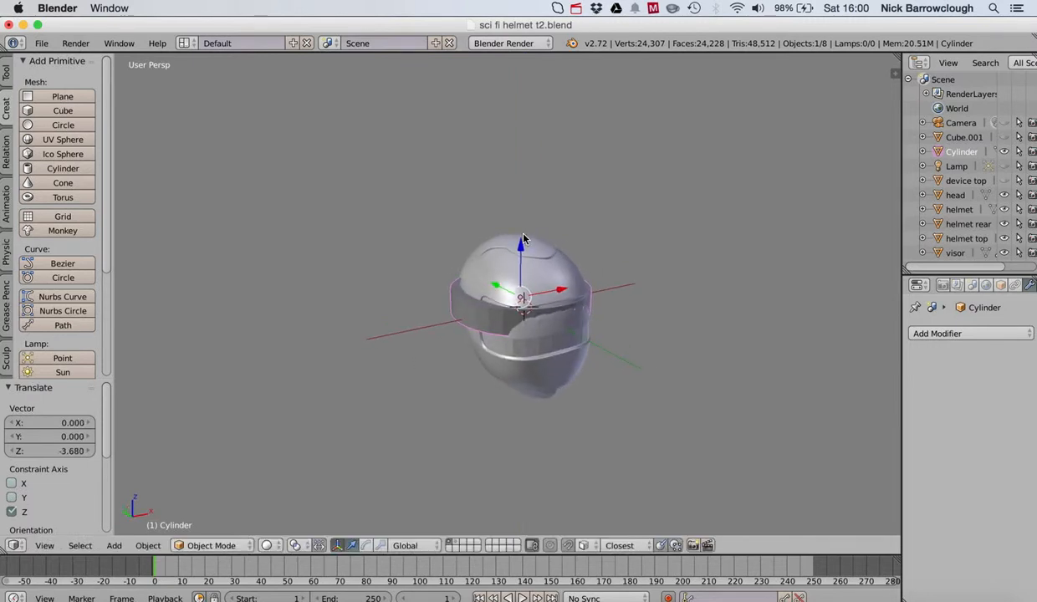
{"action": "key", "text": "s"}
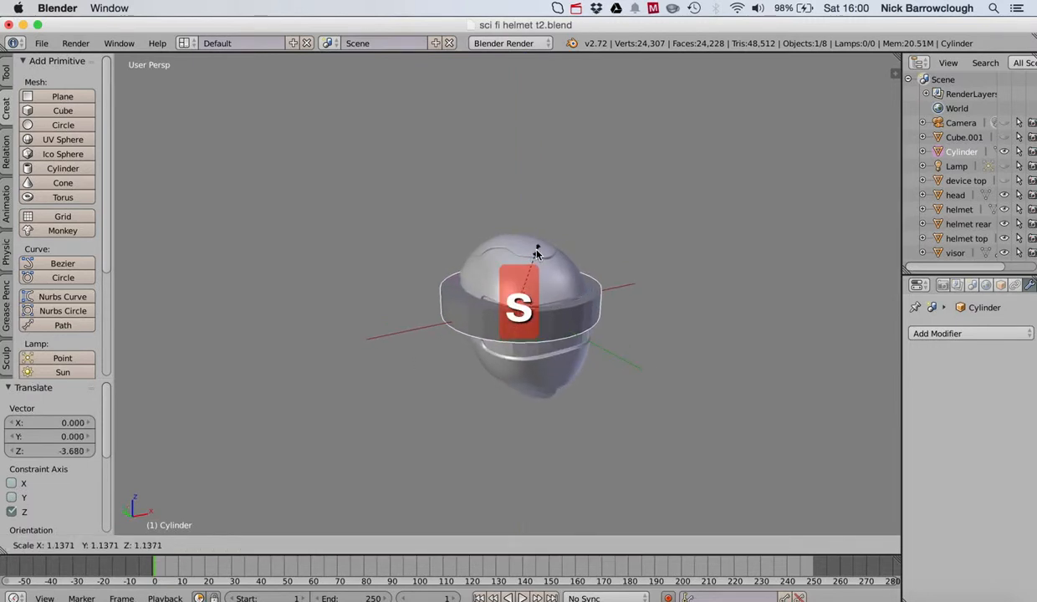
{"action": "left_click", "coordinate": [536, 256]}
{"action": "scroll", "coordinate": [537, 255], "scroll_direction": "up", "scroll_amount": 4}
{"action": "scroll", "coordinate": [537, 255], "scroll_direction": "up", "scroll_amount": 5}
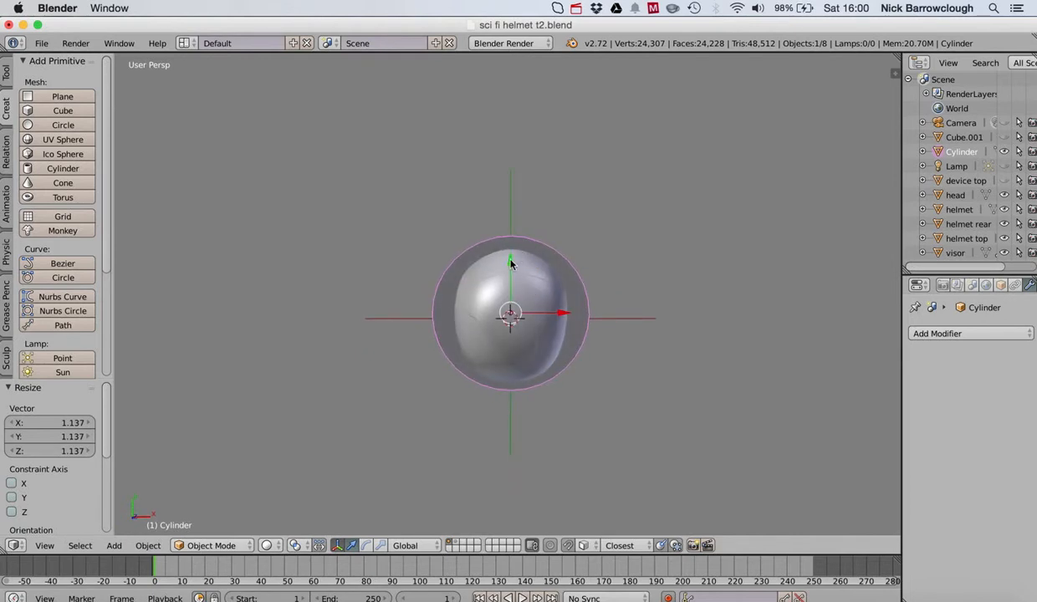
Centre the cylinder on the helmet by moving it about -0.239 along Y and, in top view, -0.078 along X.
{"action": "left_click_drag", "start_coordinate": [511, 262], "coordinate": [511, 267]}
{"action": "scroll", "coordinate": [511, 267], "scroll_direction": "right", "scroll_amount": 3}
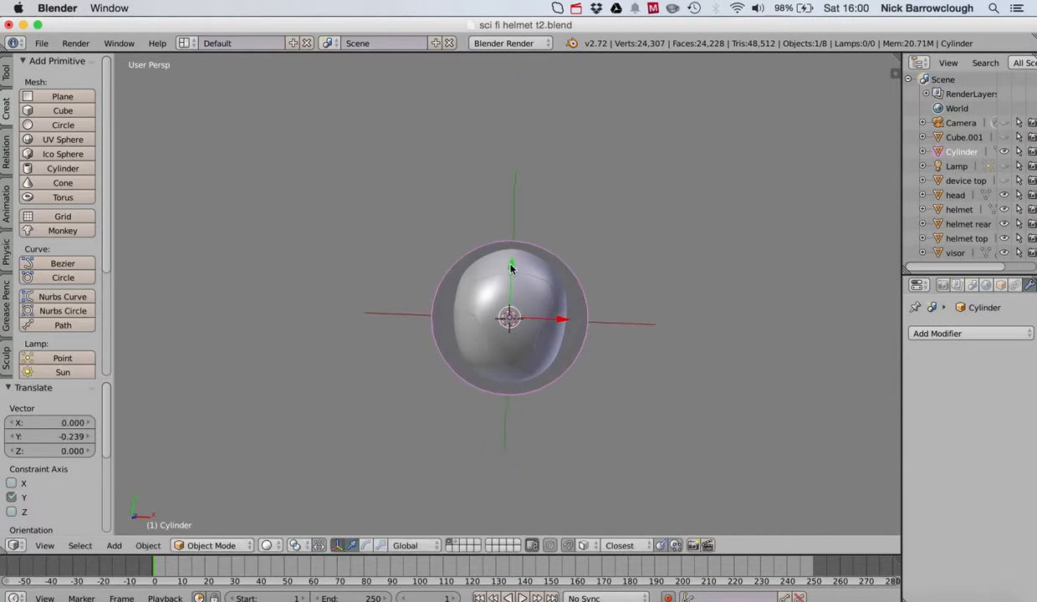
{"action": "scroll", "coordinate": [511, 266], "scroll_direction": "right", "scroll_amount": 3}
{"action": "scroll", "coordinate": [511, 267], "scroll_direction": "left", "scroll_amount": 5}
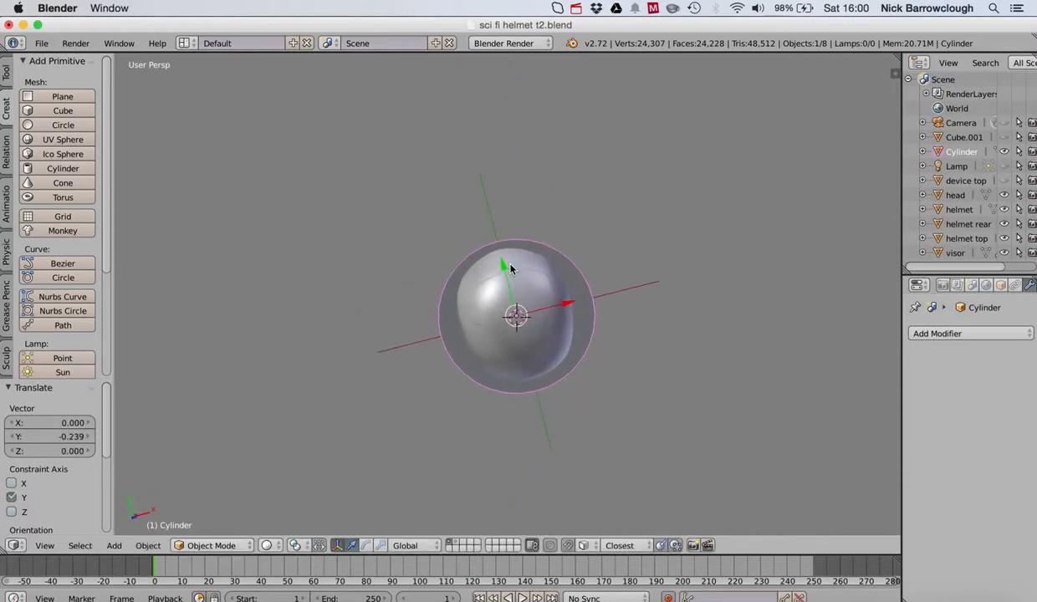
{"action": "left_click", "coordinate": [46, 545]}
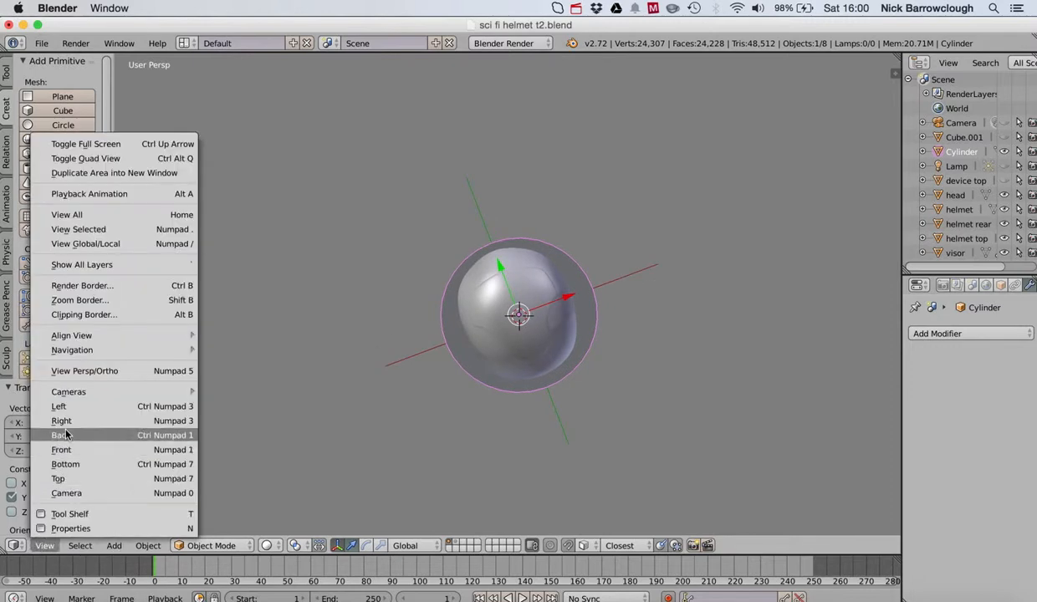
{"action": "left_click", "coordinate": [33, 473]}
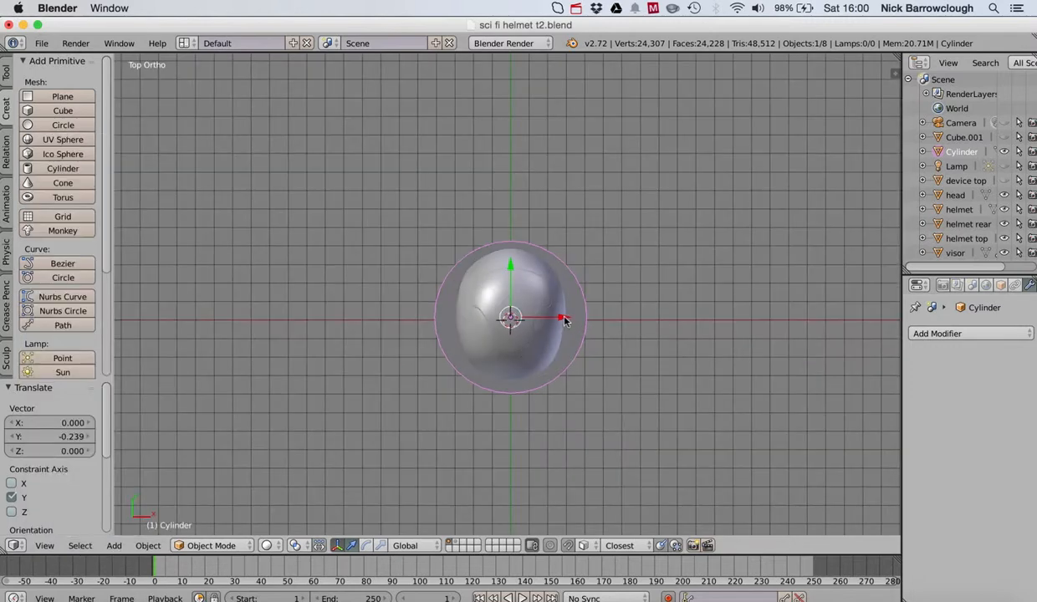
{"action": "left_click_drag", "start_coordinate": [564, 320], "coordinate": [563, 322]}
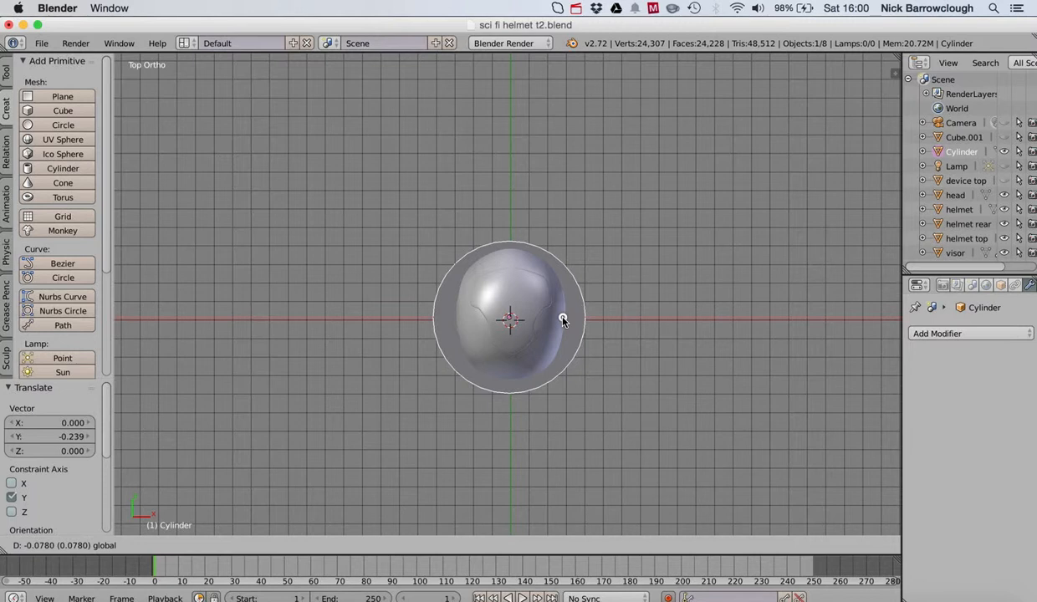
{"action": "left_click_drag", "start_coordinate": [563, 318], "coordinate": [563, 318]}
{"action": "middle_click_drag", "start_coordinate": [561, 318], "coordinate": [558, 322]}
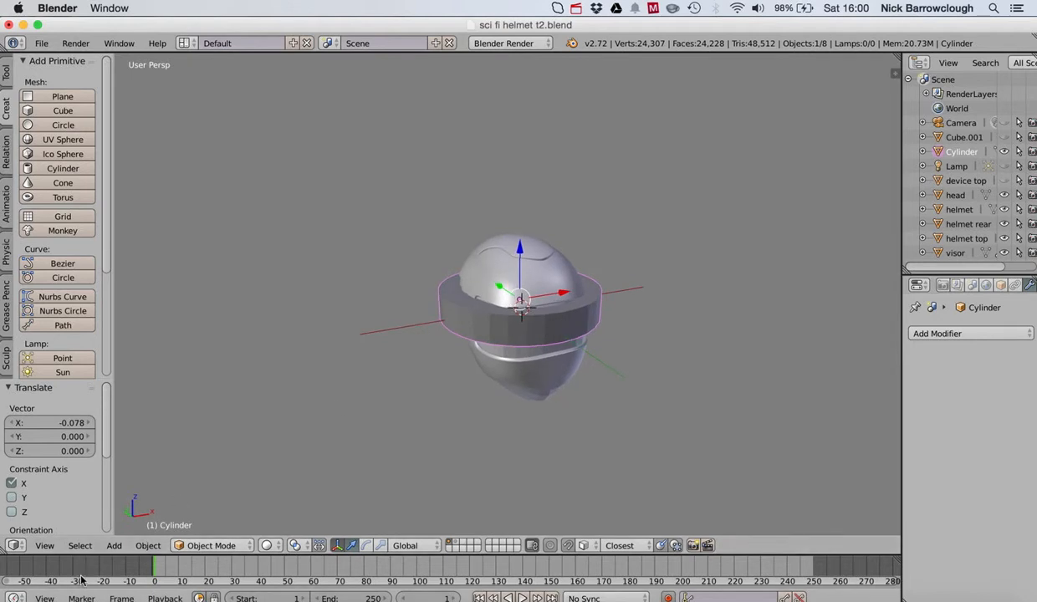
Enter Edit Mode on the cylinder around the helmet.
{"action": "left_click", "coordinate": [209, 546]}
{"action": "left_click", "coordinate": [209, 512]}
{"action": "middle_click_drag", "start_coordinate": [475, 226], "coordinate": [490, 232]}
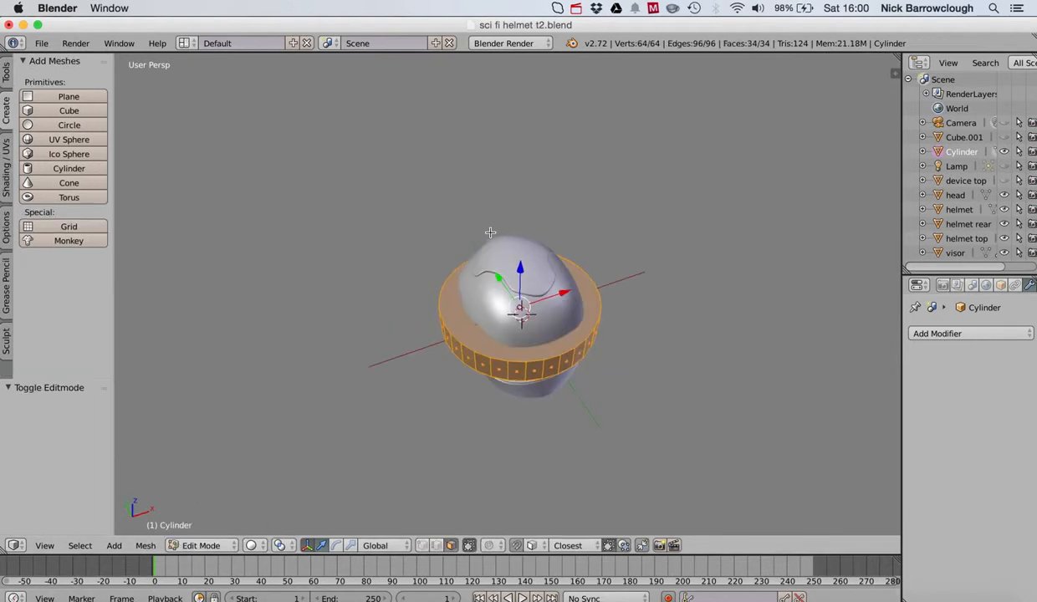
Try selecting the cylinder's top and bottom caps together with adjacent side faces at the helmet's front.
{"action": "middle_click_drag", "start_coordinate": [519, 341], "coordinate": [502, 327]}
{"action": "right_click", "coordinate": [502, 318]}
{"action": "right_click", "coordinate": [494, 292], "text": "shift"}
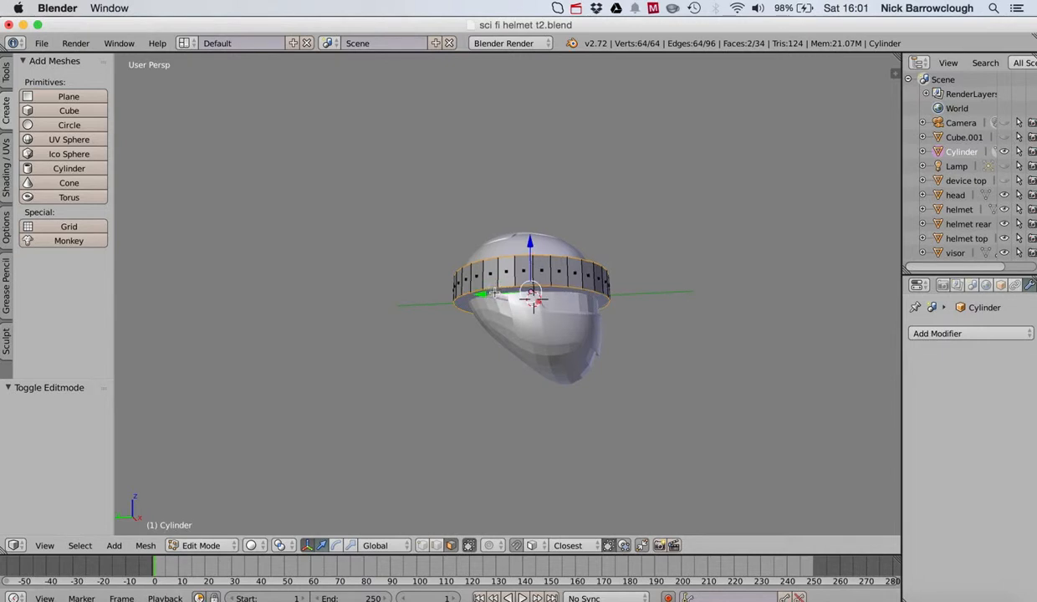
{"action": "middle_click_drag", "start_coordinate": [494, 292], "coordinate": [492, 297]}
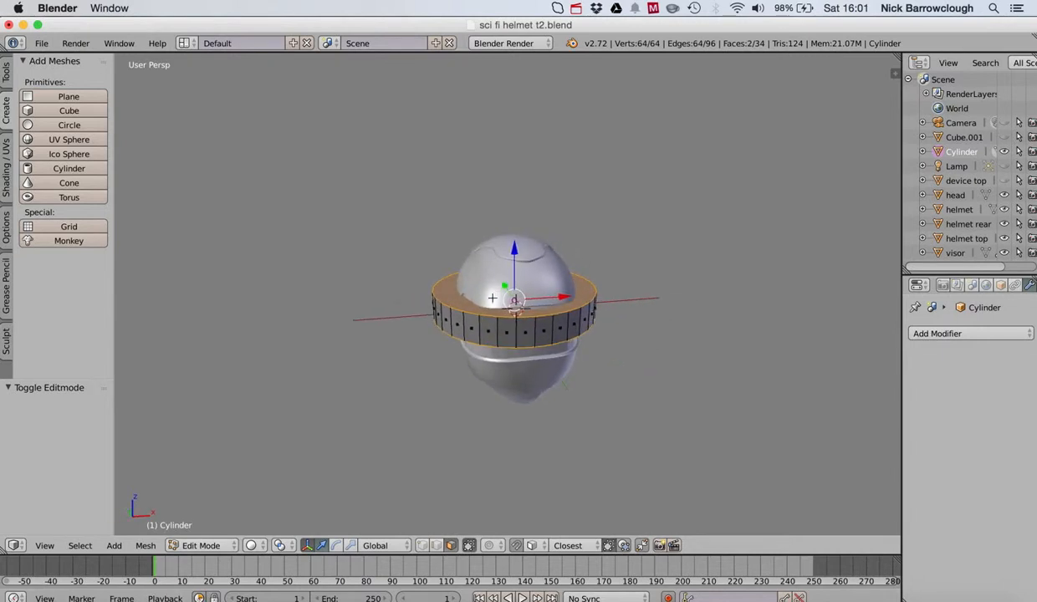
{"action": "middle_click_drag", "start_coordinate": [613, 321], "coordinate": [613, 317]}
{"action": "left_click", "coordinate": [45, 545]}
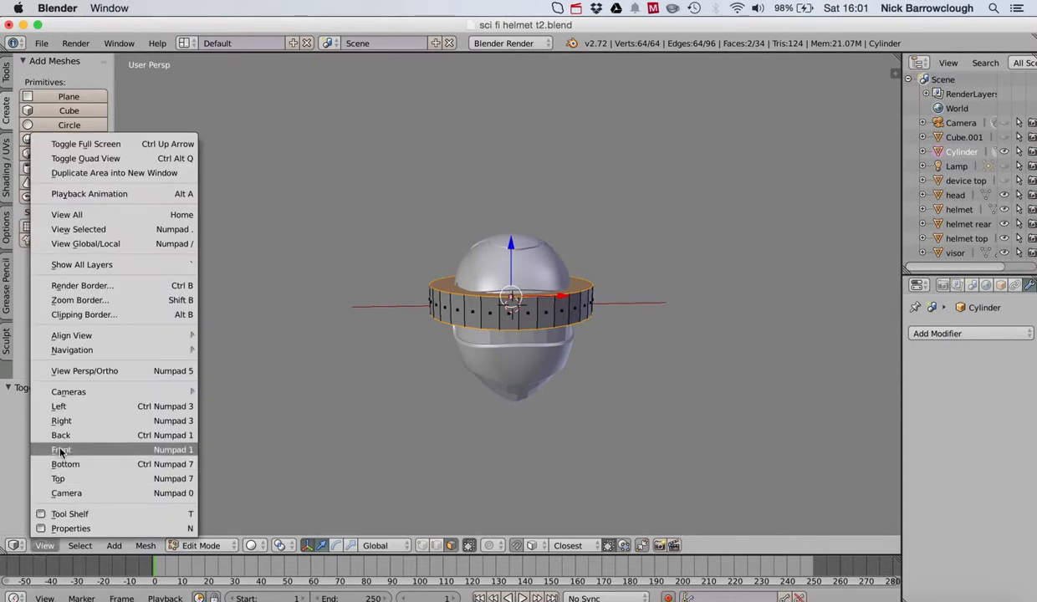
{"action": "left_click", "coordinate": [58, 448]}
{"action": "scroll", "coordinate": [530, 275], "scroll_direction": "up", "scroll_amount": 5}
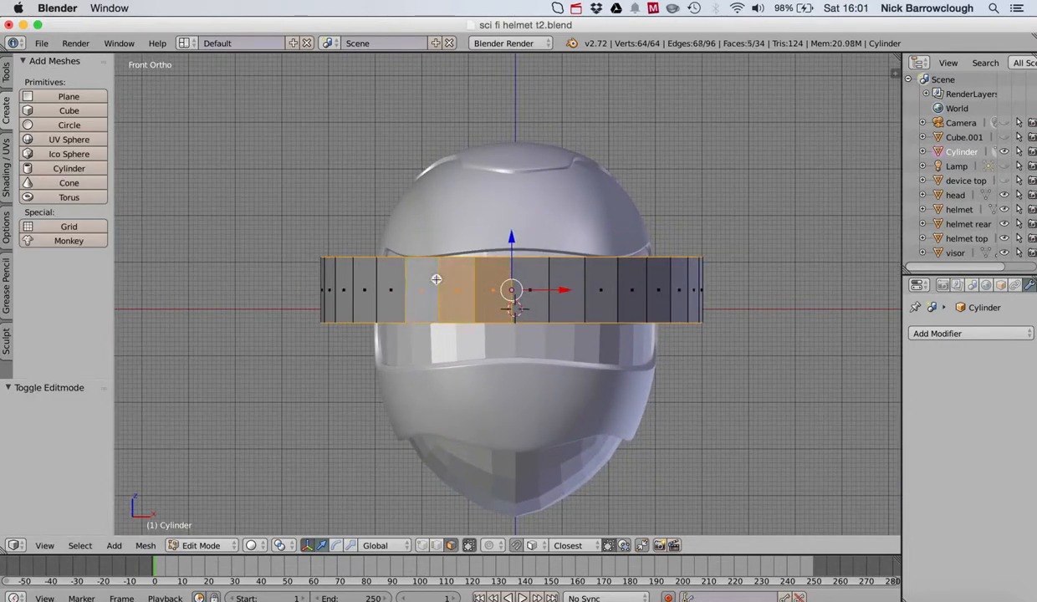
{"action": "middle_click_drag", "start_coordinate": [420, 288], "coordinate": [419, 289]}
Undo the face selections back to the whole cylinder being selected.
{"action": "key", "text": "super+z"}
{"action": "key", "text": "super+z"}
{"action": "key", "text": "super+z"}
{"action": "key", "text": "super+z"}
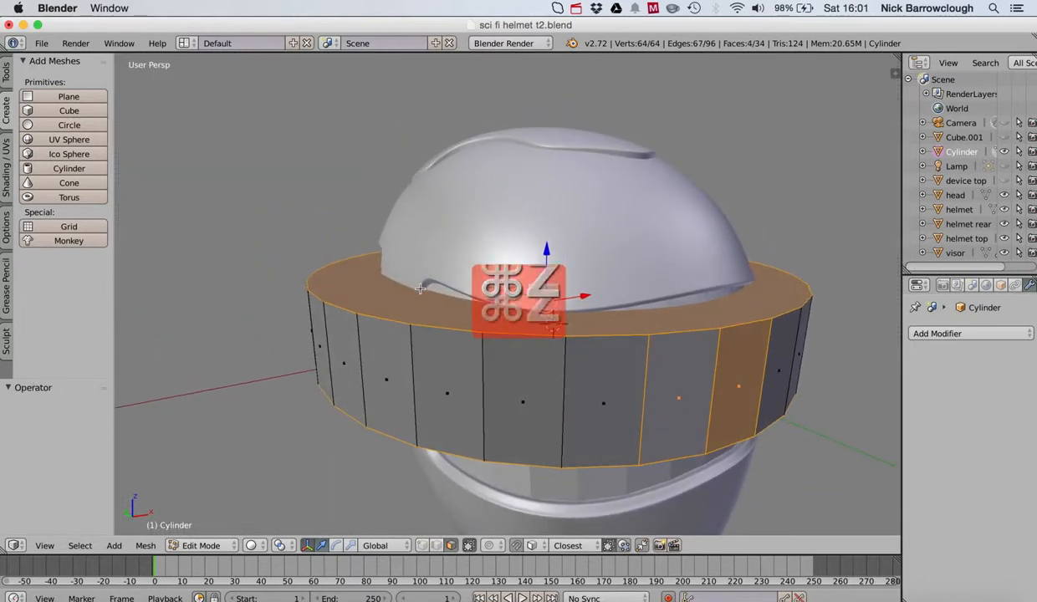
{"action": "key", "text": "super+z"}
{"action": "key", "text": "super+z"}
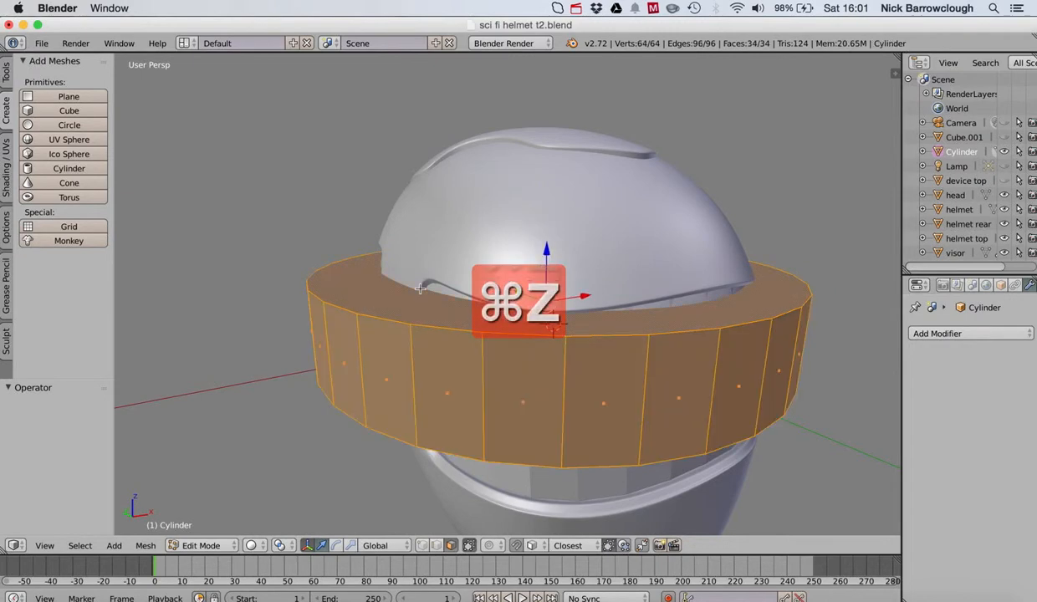
{"action": "key", "text": "super+z"}
In back view, deselect six adjacent side faces of the cylinder from its rear centre toward the -X side.
{"action": "middle_click_drag", "start_coordinate": [464, 296], "coordinate": [383, 234]}
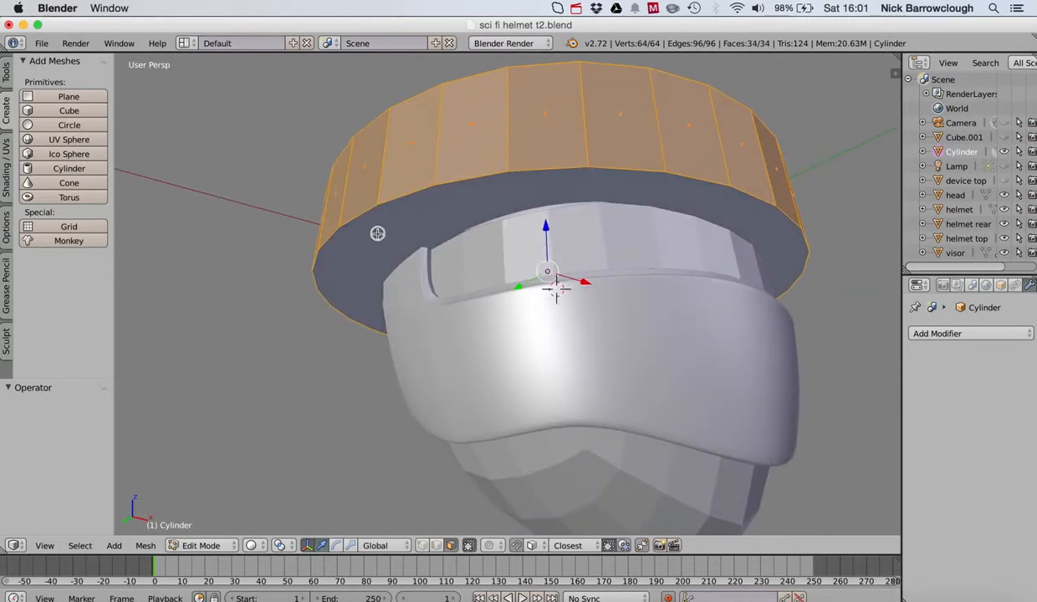
{"action": "scroll", "coordinate": [378, 233], "scroll_direction": "up", "scroll_amount": 5}
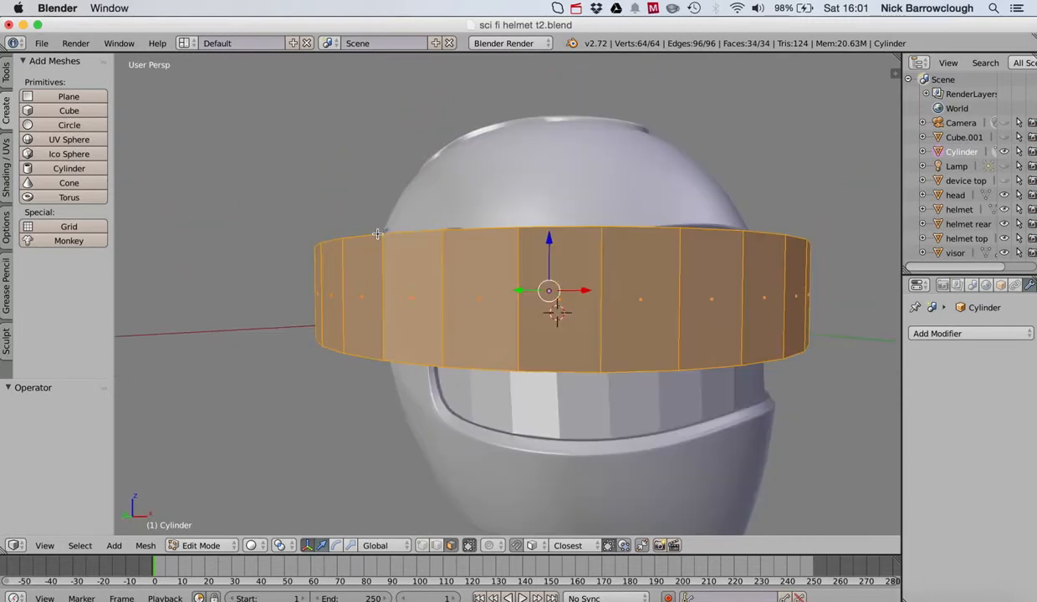
{"action": "left_click", "coordinate": [54, 549]}
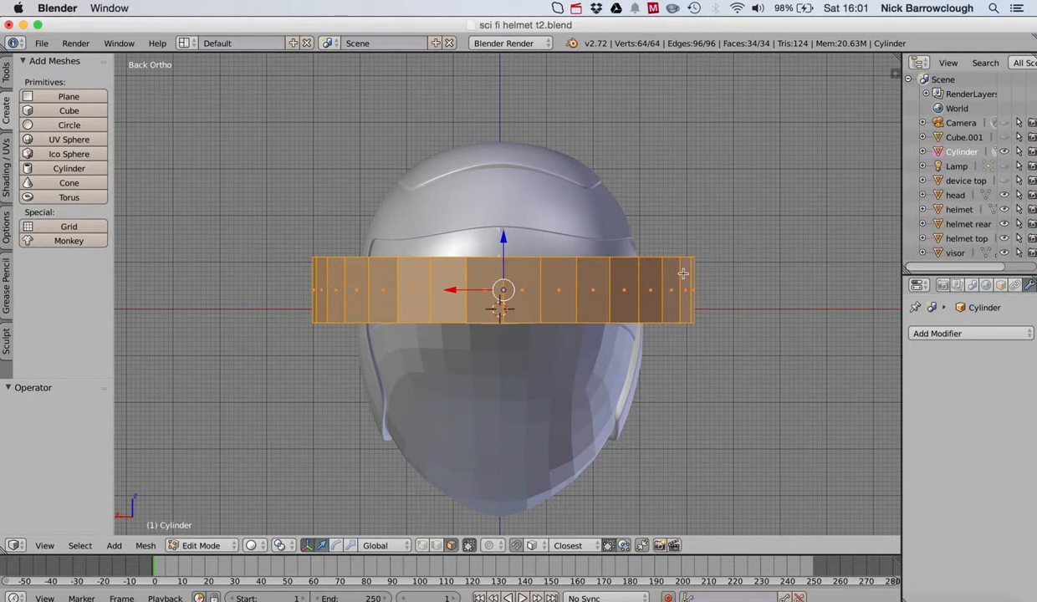
{"action": "right_click", "coordinate": [673, 284], "text": "shift"}
{"action": "right_click", "coordinate": [651, 287], "text": "shift"}
{"action": "right_click", "coordinate": [624, 287], "text": "shift"}
{"action": "right_click", "coordinate": [593, 288], "text": "shift"}
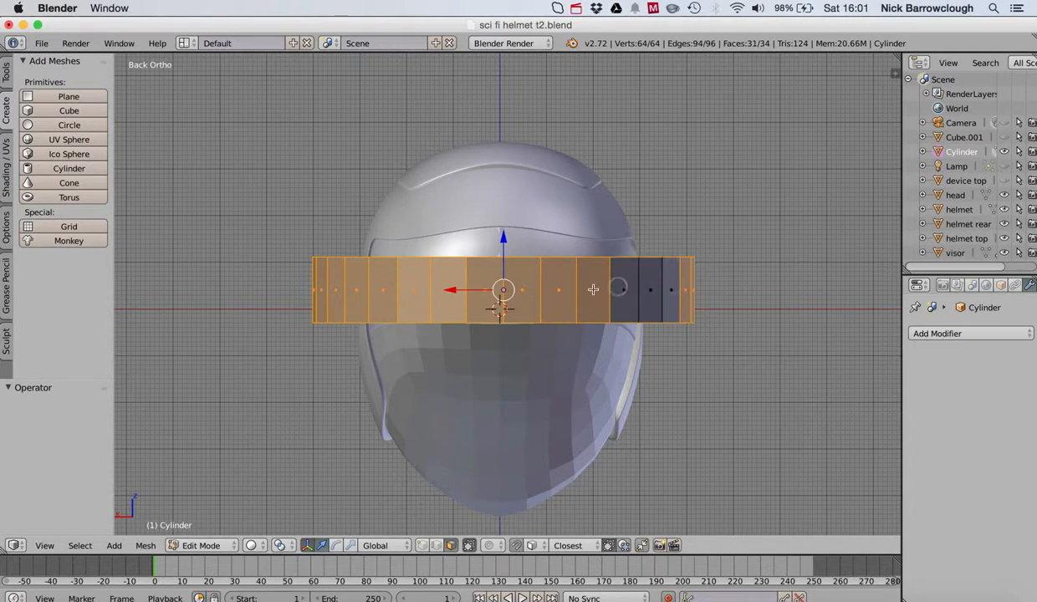
{"action": "right_click", "coordinate": [561, 294], "text": "shift"}
{"action": "right_click", "coordinate": [528, 295], "text": "shift"}
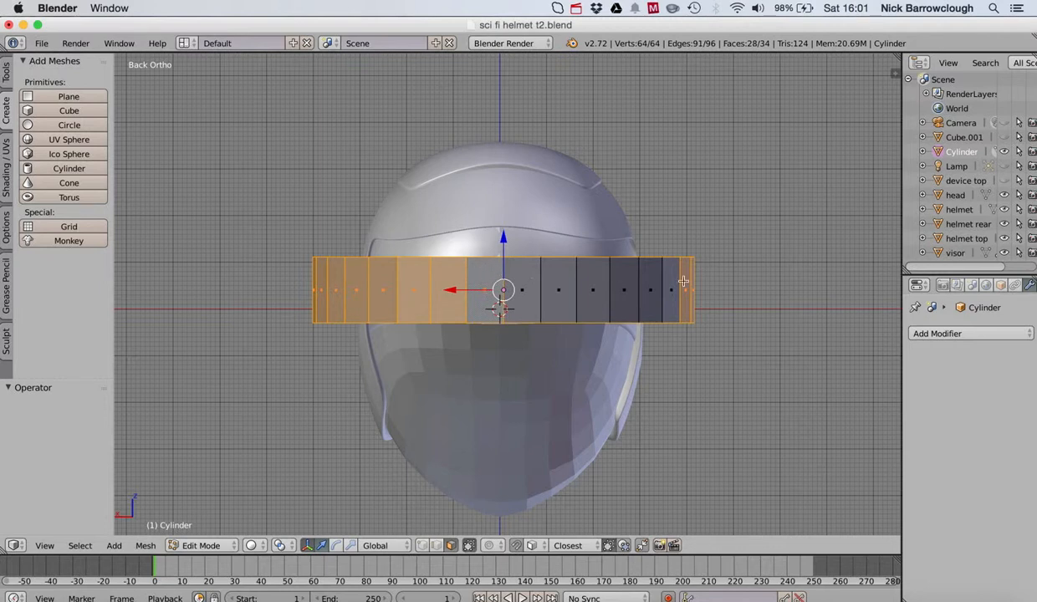
Deselect three more side faces of the cylinder, continuing along the helmet's -X side toward the front.
{"action": "scroll", "coordinate": [639, 266], "scroll_direction": "down", "scroll_amount": 8}
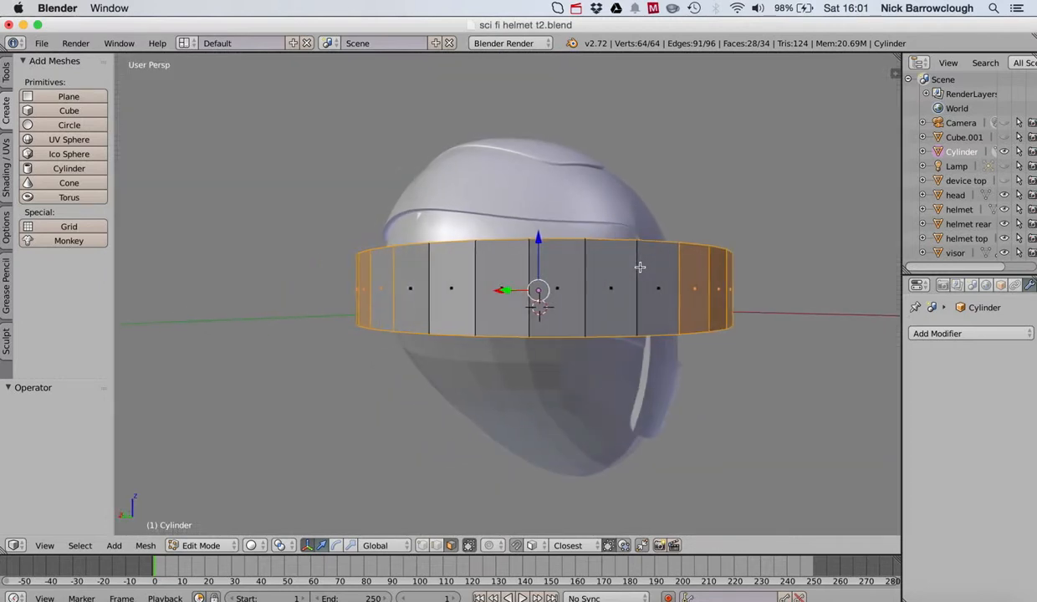
{"action": "scroll", "coordinate": [609, 266], "scroll_direction": "down", "scroll_amount": 5}
{"action": "scroll", "coordinate": [609, 266], "scroll_direction": "down", "scroll_amount": 2}
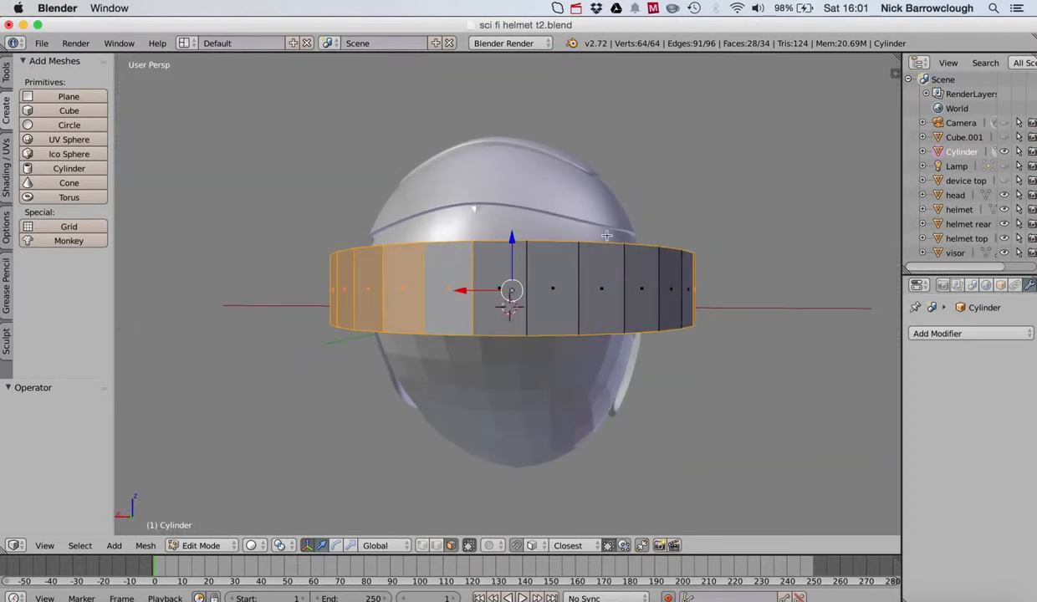
{"action": "scroll", "coordinate": [606, 236], "scroll_direction": "right", "scroll_amount": 5}
{"action": "right_click", "coordinate": [681, 276], "text": "shift"}
{"action": "right_click", "coordinate": [714, 276], "text": "shift"}
{"action": "scroll", "coordinate": [714, 276], "scroll_direction": "right", "scroll_amount": 5}
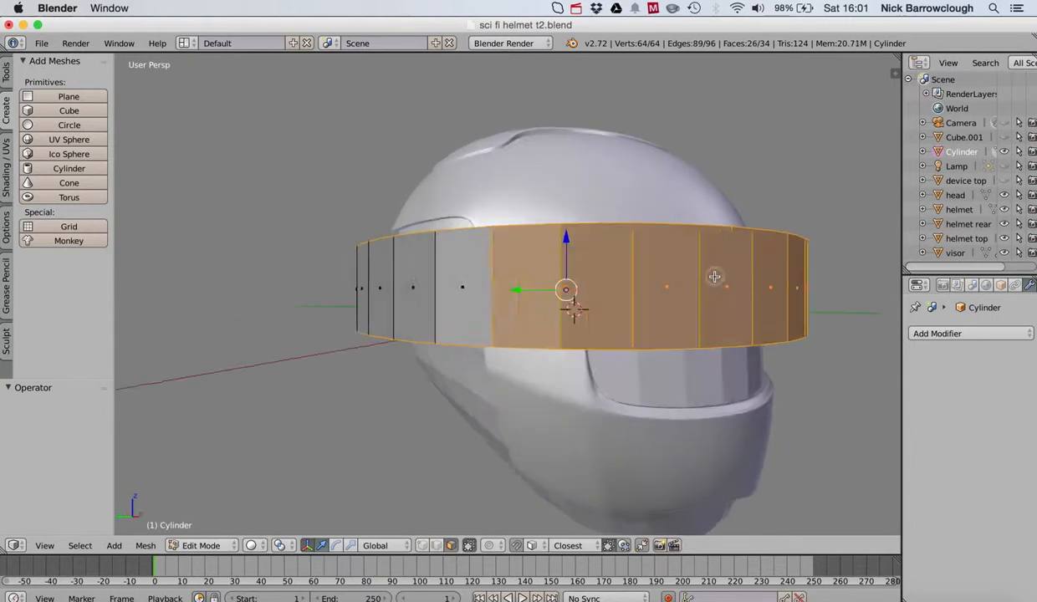
{"action": "scroll", "coordinate": [714, 276], "scroll_direction": "right", "scroll_amount": 3}
Add the three frontmost deselected side faces on the cylinder's -X side back to the selection.
{"action": "scroll", "coordinate": [499, 259], "scroll_direction": "down", "scroll_amount": 10}
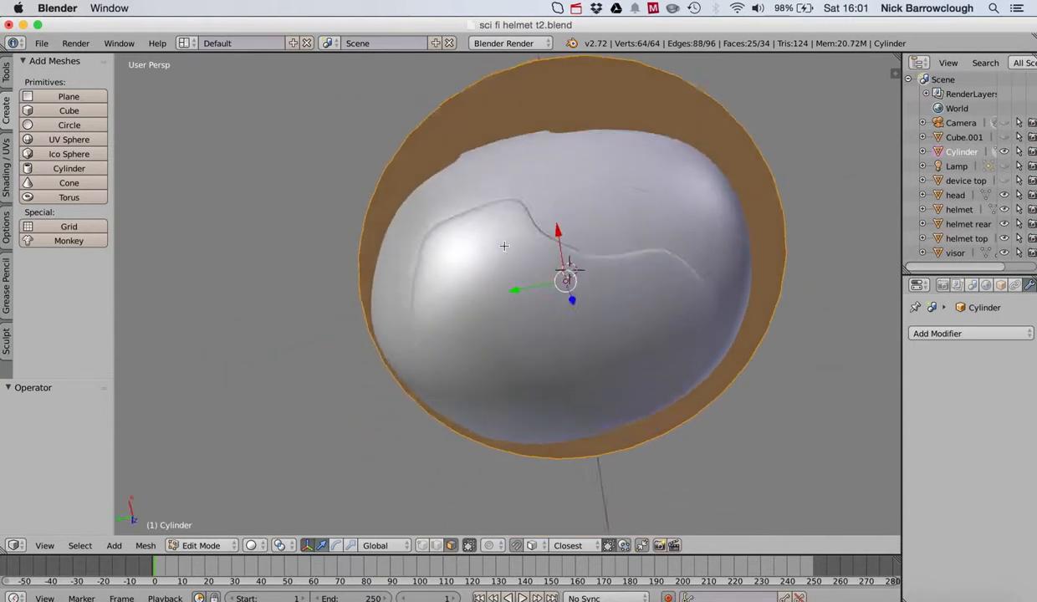
{"action": "scroll", "coordinate": [503, 246], "scroll_direction": "up", "scroll_amount": 10}
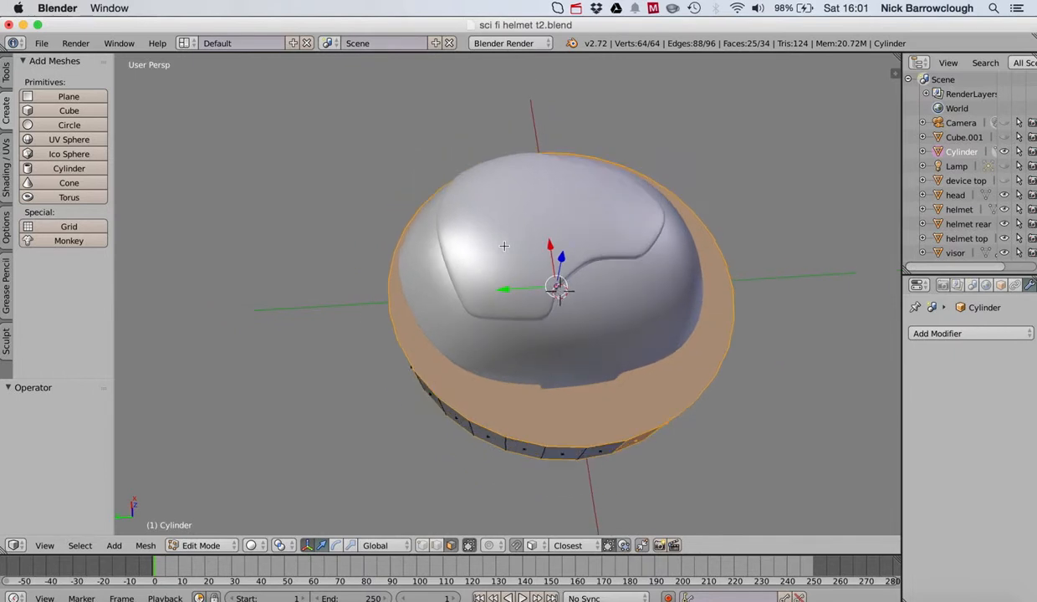
{"action": "scroll", "coordinate": [503, 246], "scroll_direction": "up", "scroll_amount": 8}
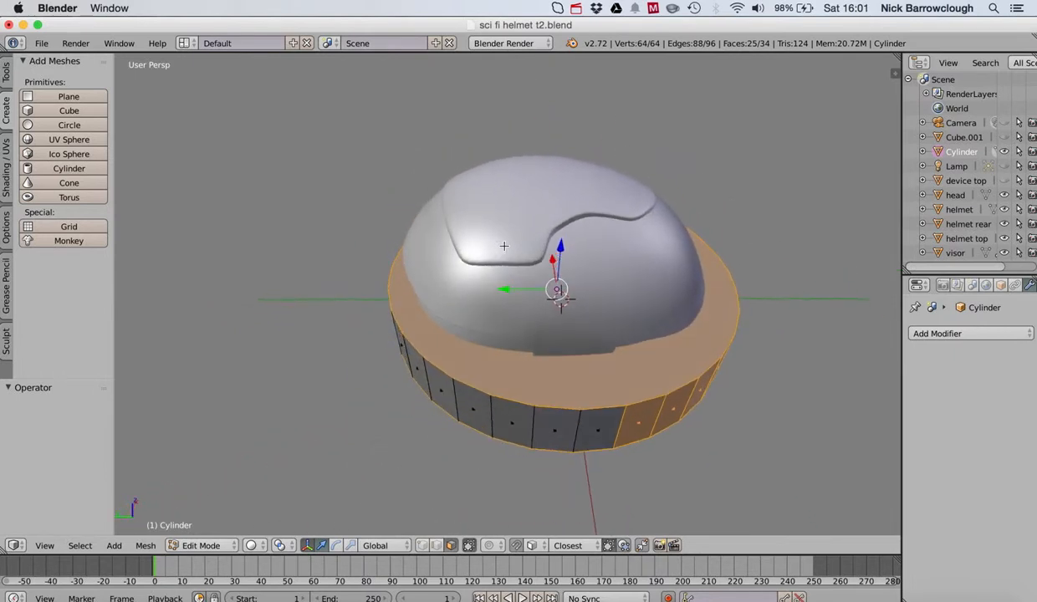
{"action": "left_click", "coordinate": [588, 414], "text": "shift"}
{"action": "left_click", "coordinate": [550, 414], "text": "shift"}
{"action": "left_click", "coordinate": [512, 414], "text": "shift"}
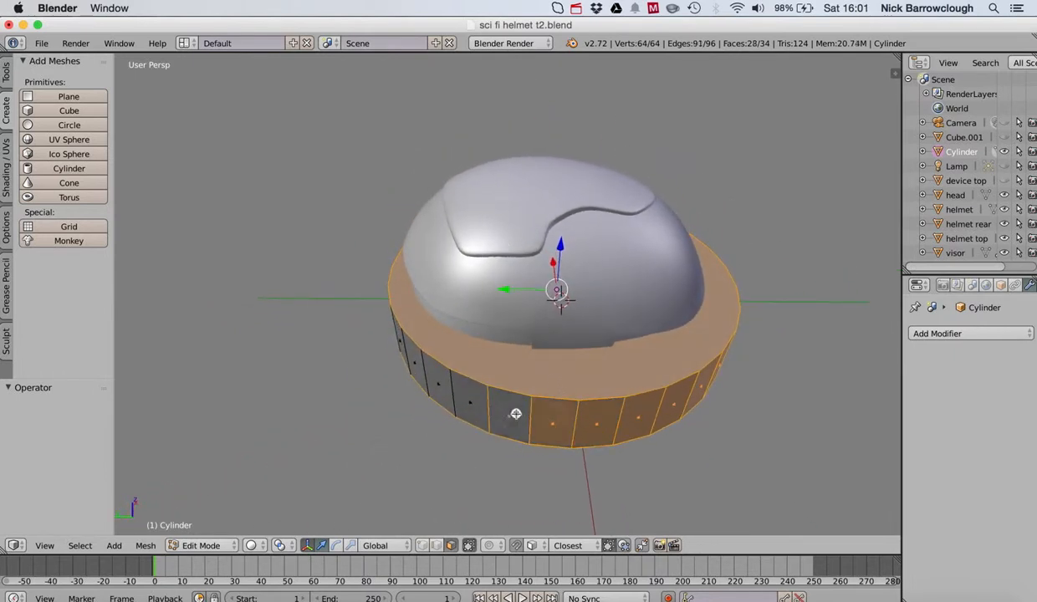
{"action": "scroll", "coordinate": [516, 413], "scroll_direction": "down", "scroll_amount": 5}
{"action": "scroll", "coordinate": [516, 414], "scroll_direction": "down", "scroll_amount": 3}
{"action": "scroll", "coordinate": [514, 414], "scroll_direction": "up", "scroll_amount": 8}
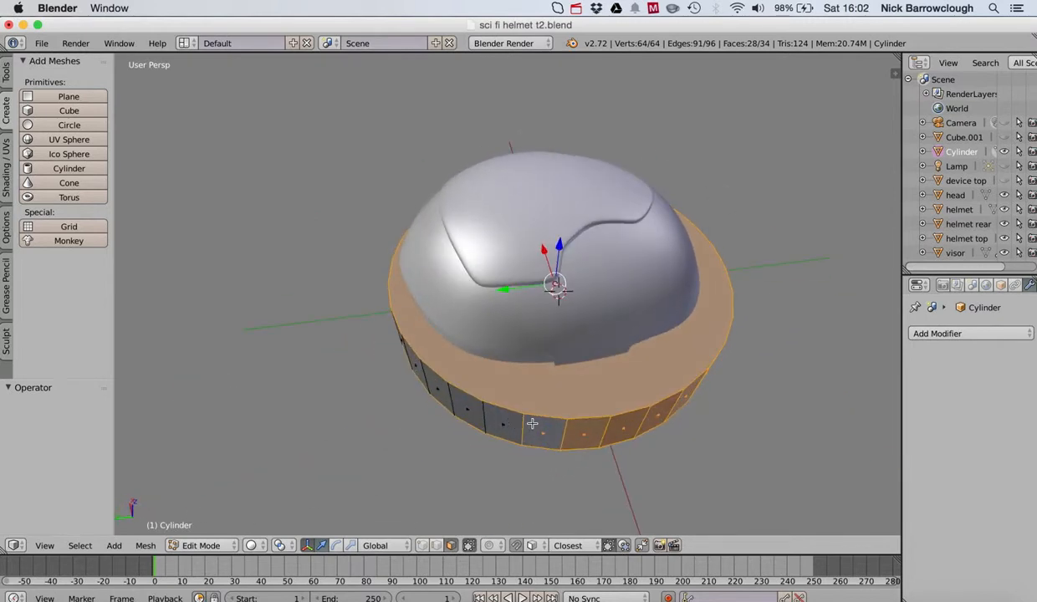
{"action": "scroll", "coordinate": [556, 409], "scroll_direction": "up", "scroll_amount": 3}
{"action": "scroll", "coordinate": [556, 409], "scroll_direction": "left", "scroll_amount": 6}
{"action": "scroll", "coordinate": [556, 409], "scroll_direction": "down", "scroll_amount": 5}
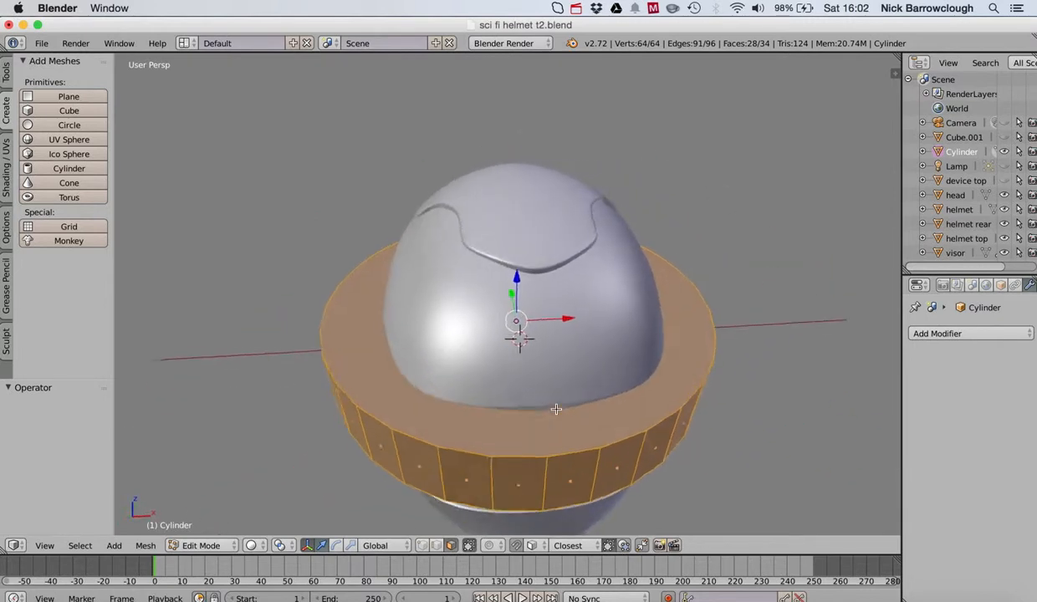
Deselect two more side faces at the front end of the deselected -X side strip and delete all the selected cylinder faces.
{"action": "scroll", "coordinate": [556, 409], "scroll_direction": "up", "scroll_amount": 5}
{"action": "scroll", "coordinate": [556, 409], "scroll_direction": "left", "scroll_amount": 2}
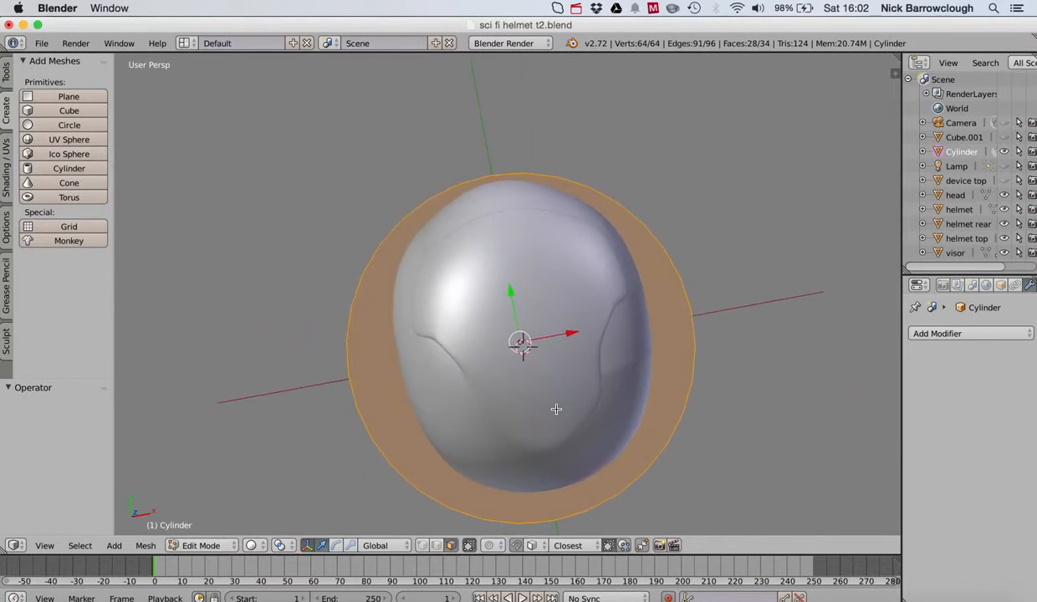
{"action": "scroll", "coordinate": [556, 409], "scroll_direction": "right", "scroll_amount": 2}
{"action": "scroll", "coordinate": [556, 409], "scroll_direction": "up", "scroll_amount": 8}
{"action": "scroll", "coordinate": [556, 409], "scroll_direction": "left", "scroll_amount": 5}
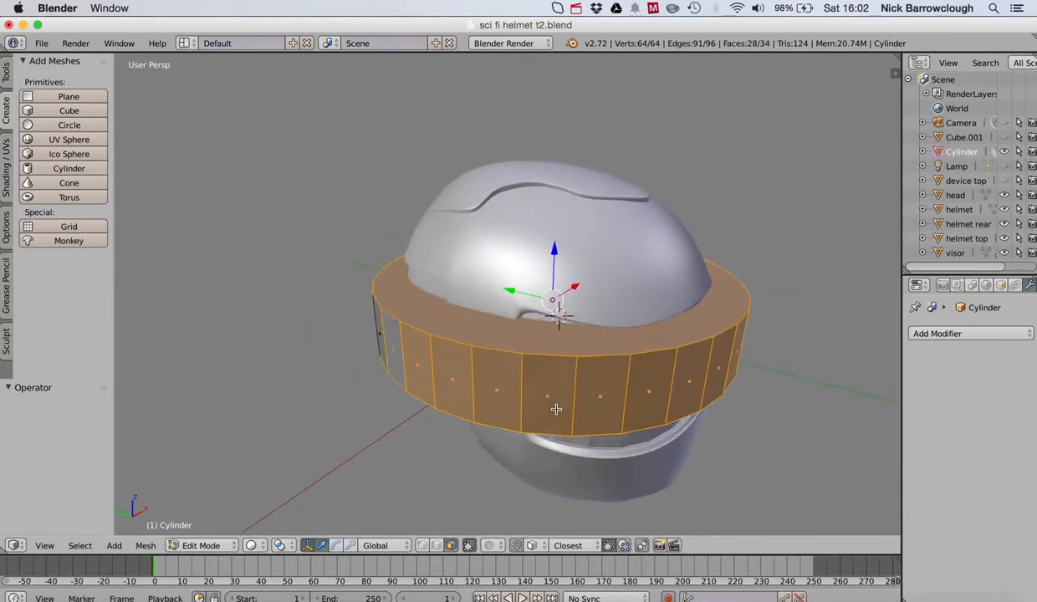
{"action": "scroll", "coordinate": [460, 378], "scroll_direction": "left", "scroll_amount": 3}
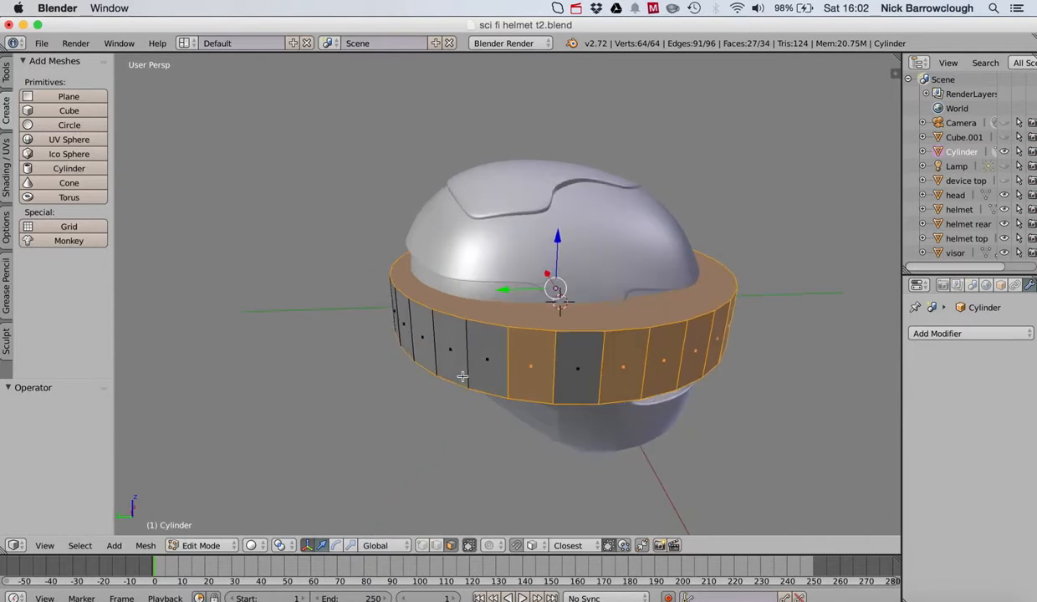
{"action": "right_click", "coordinate": [520, 373], "text": "shift"}
{"action": "scroll", "coordinate": [550, 325], "scroll_direction": "right", "scroll_amount": 6}
{"action": "scroll", "coordinate": [549, 325], "scroll_direction": "up", "scroll_amount": 3}
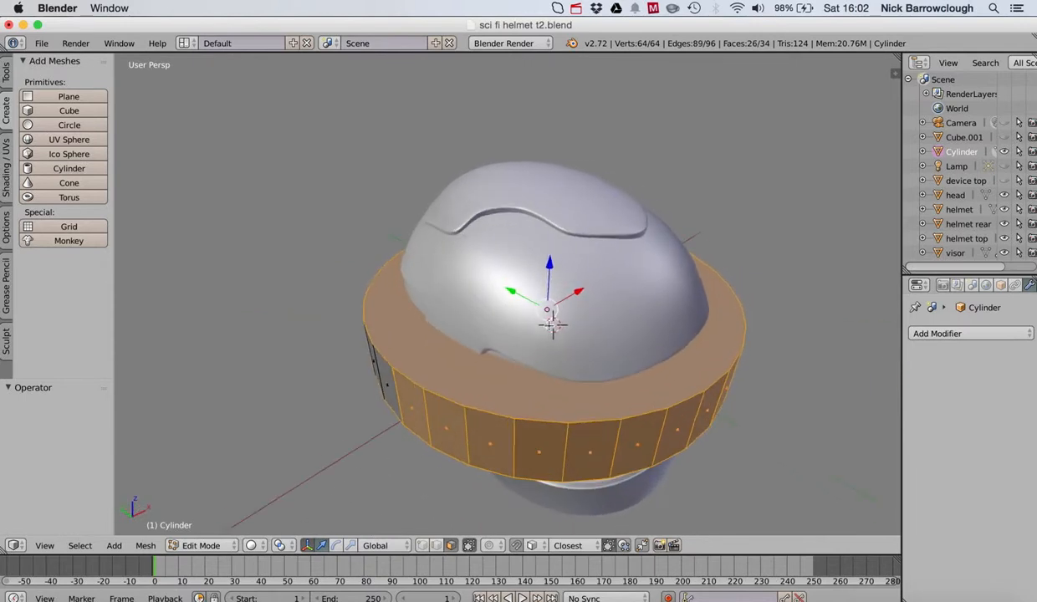
{"action": "key", "text": "x"}
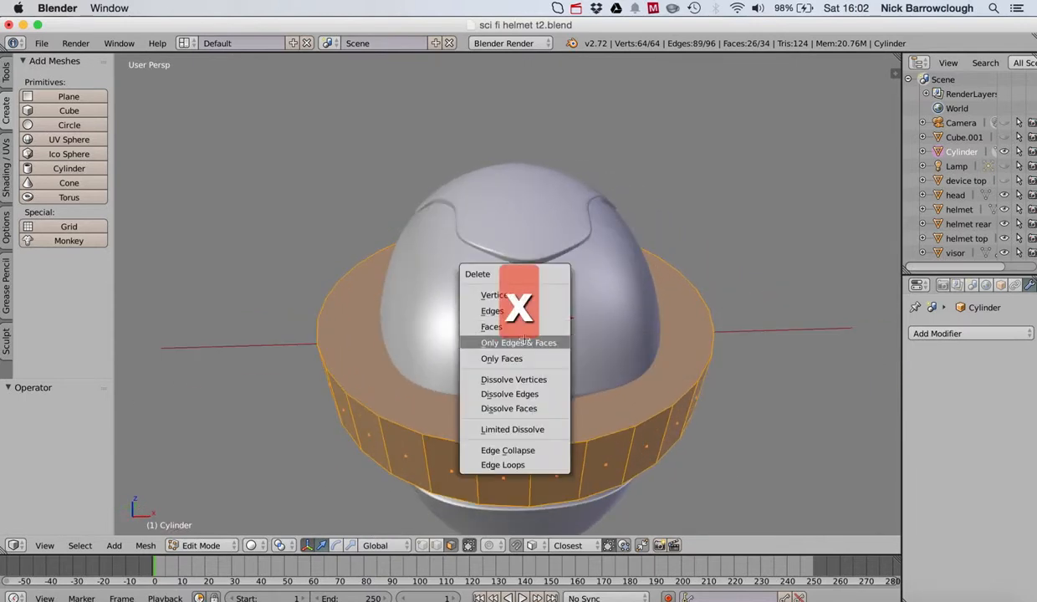
{"action": "left_click", "coordinate": [492, 326]}
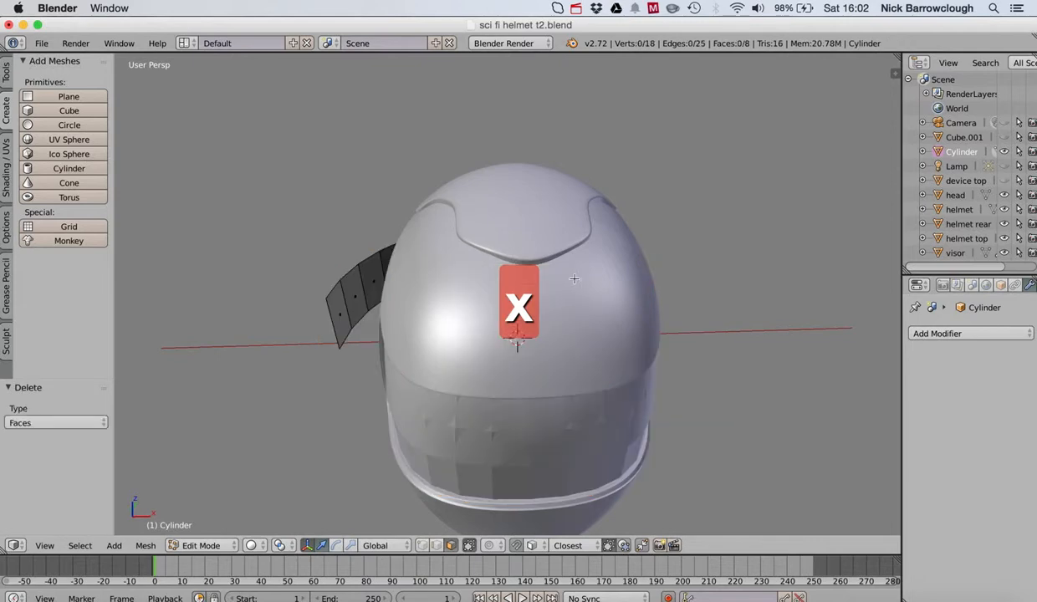
Add a Mirror modifier to the remaining strip of faces, mirroring across X with clipping enabled.
{"action": "scroll", "coordinate": [552, 285], "scroll_direction": "left", "scroll_amount": 8}
{"action": "scroll", "coordinate": [575, 269], "scroll_direction": "left", "scroll_amount": 1}
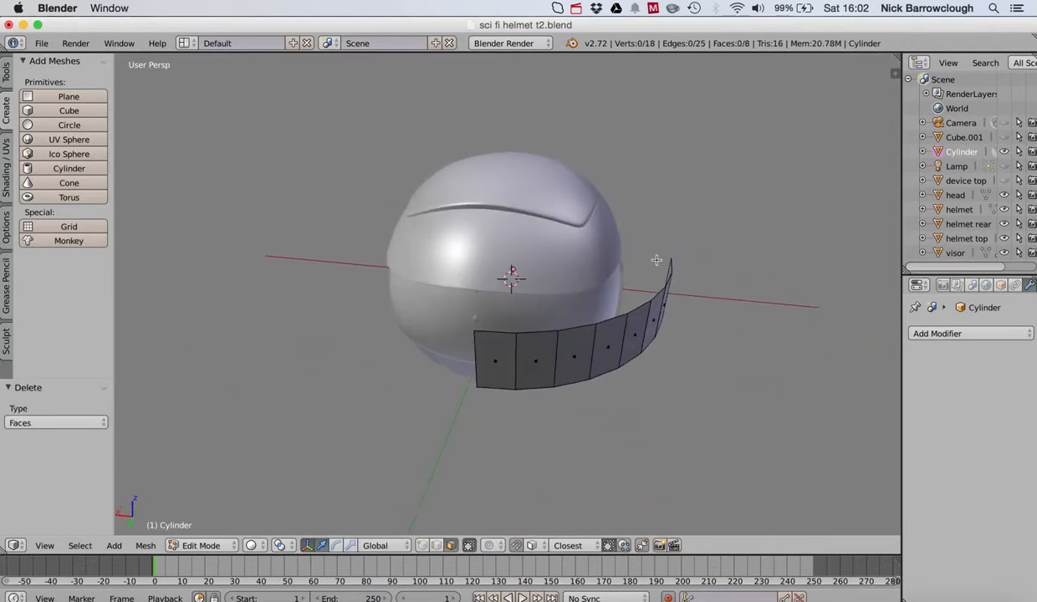
{"action": "left_click", "coordinate": [972, 333]}
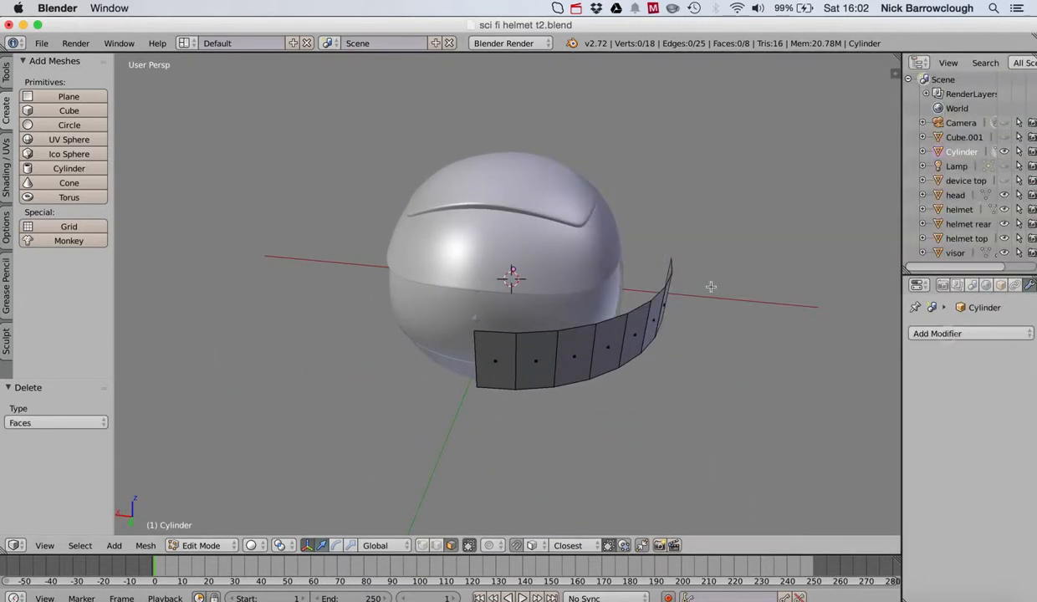
{"action": "left_click", "coordinate": [945, 333]}
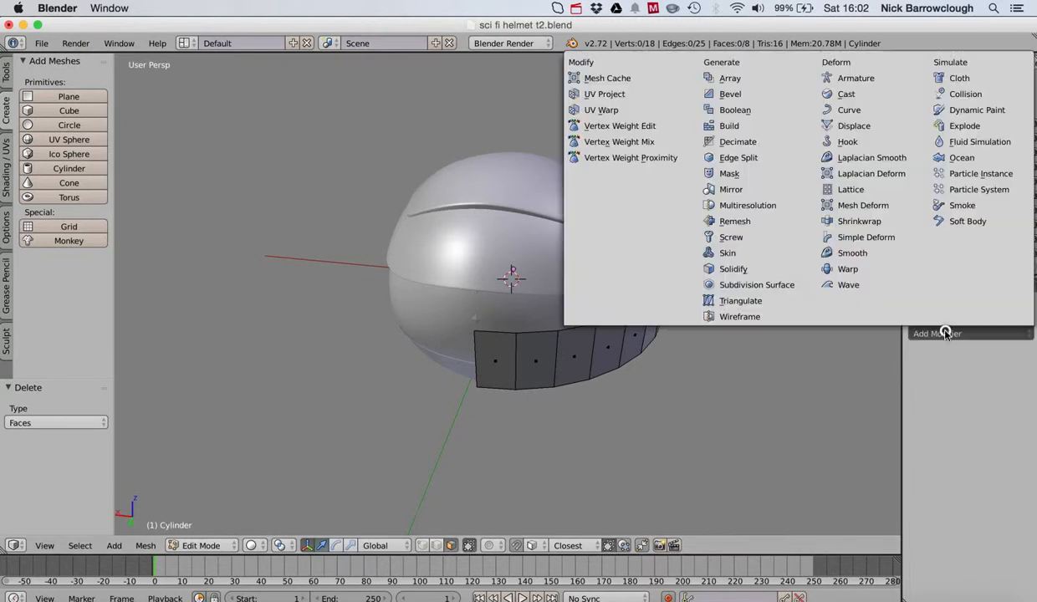
{"action": "left_click", "coordinate": [732, 189]}
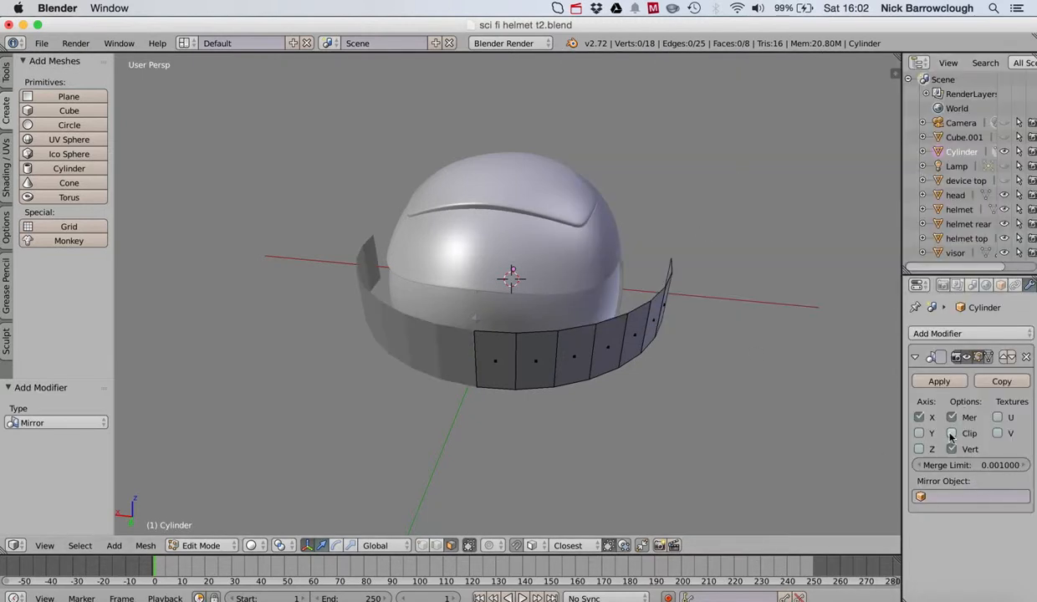
Try the head, helmet and visor in turn as the Mirror modifier's mirror object and clear the mirror object again.
{"action": "left_click", "coordinate": [956, 494]}
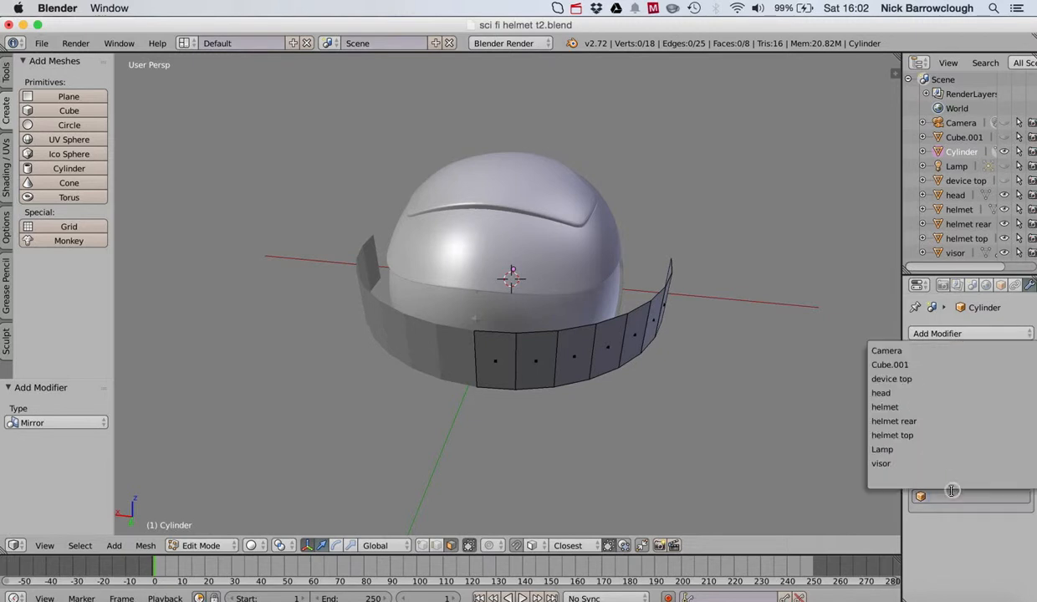
{"action": "left_click", "coordinate": [885, 393]}
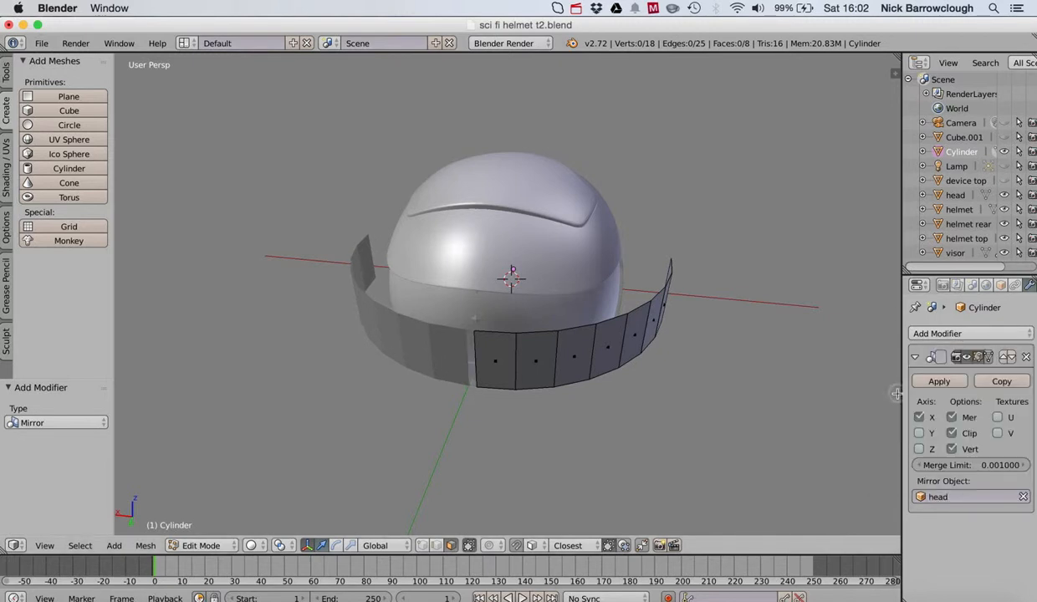
{"action": "left_click", "coordinate": [946, 498]}
{"action": "left_click", "coordinate": [886, 406]}
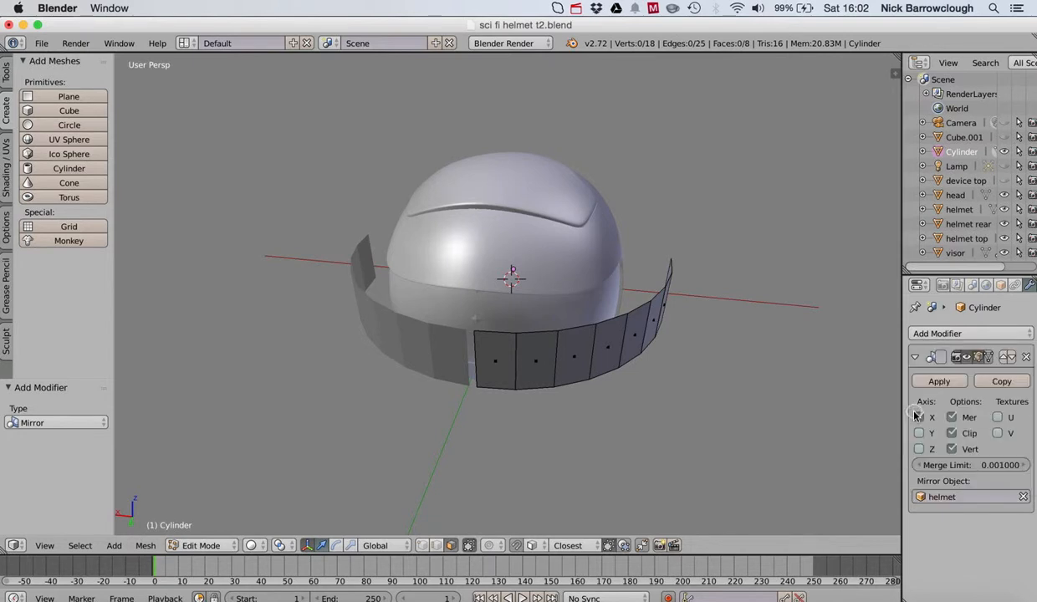
{"action": "left_click", "coordinate": [942, 498]}
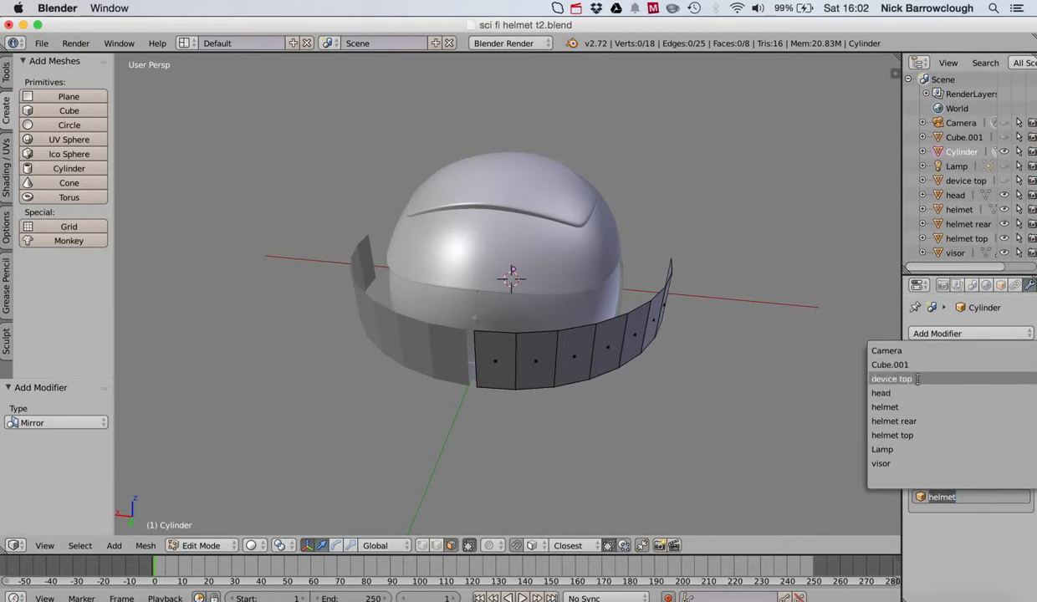
{"action": "left_click", "coordinate": [906, 464]}
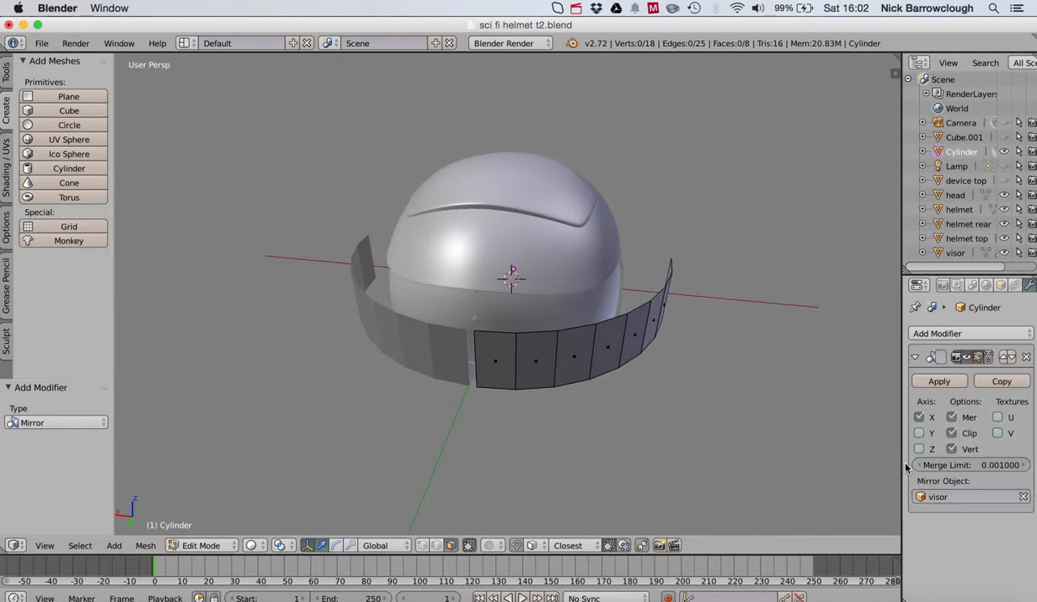
{"action": "left_click", "coordinate": [1023, 498]}
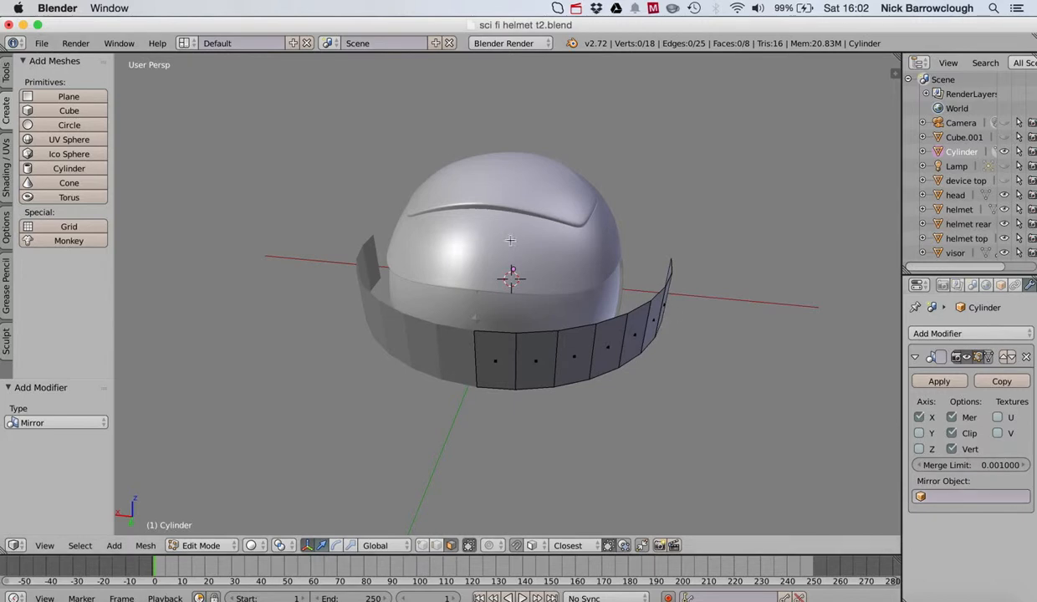
In edge selection and left view, move the strip's front vertical edge about 2.47 units forward along -Y.
{"action": "middle_click_drag", "start_coordinate": [669, 276], "coordinate": [378, 283]}
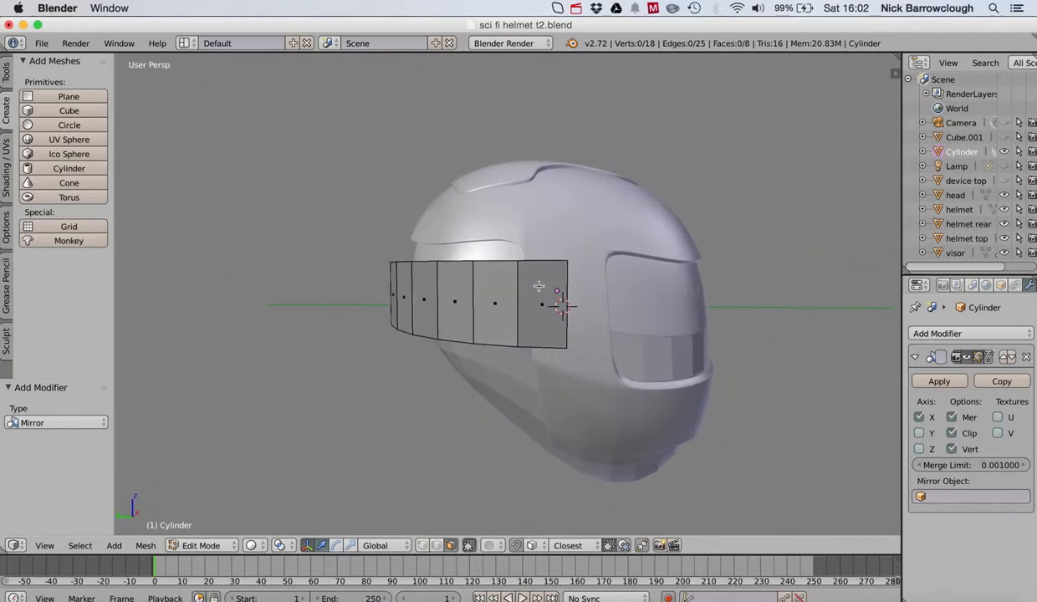
{"action": "left_click", "coordinate": [205, 545]}
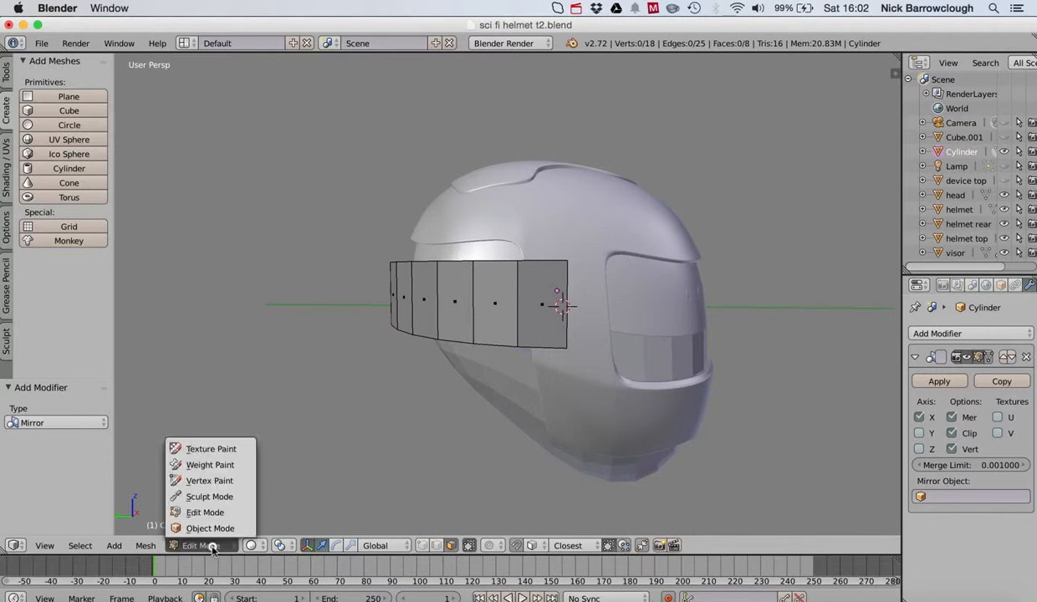
{"action": "left_click", "coordinate": [223, 546]}
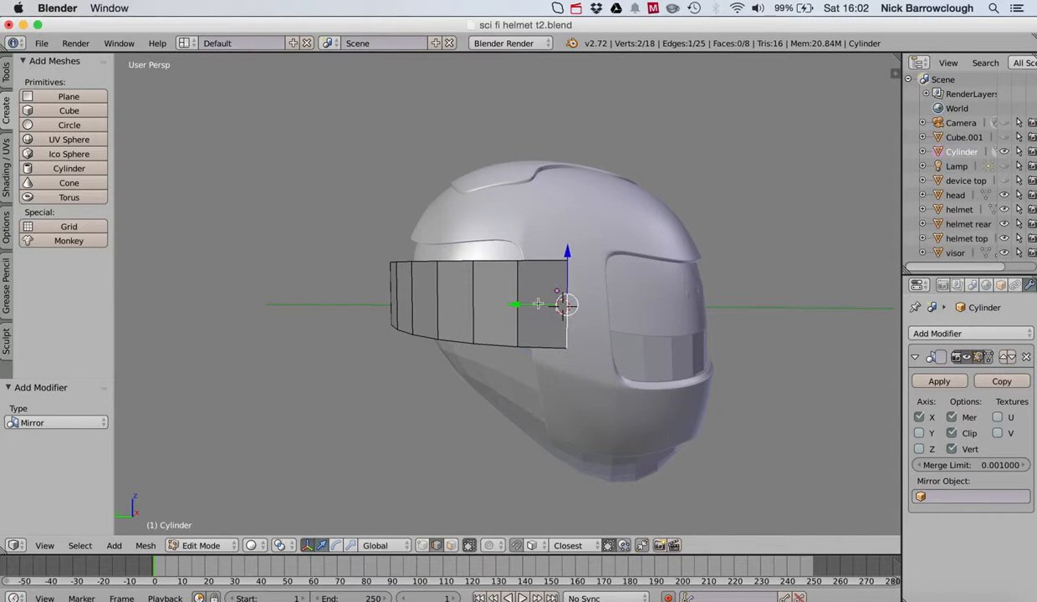
{"action": "left_click", "coordinate": [42, 546]}
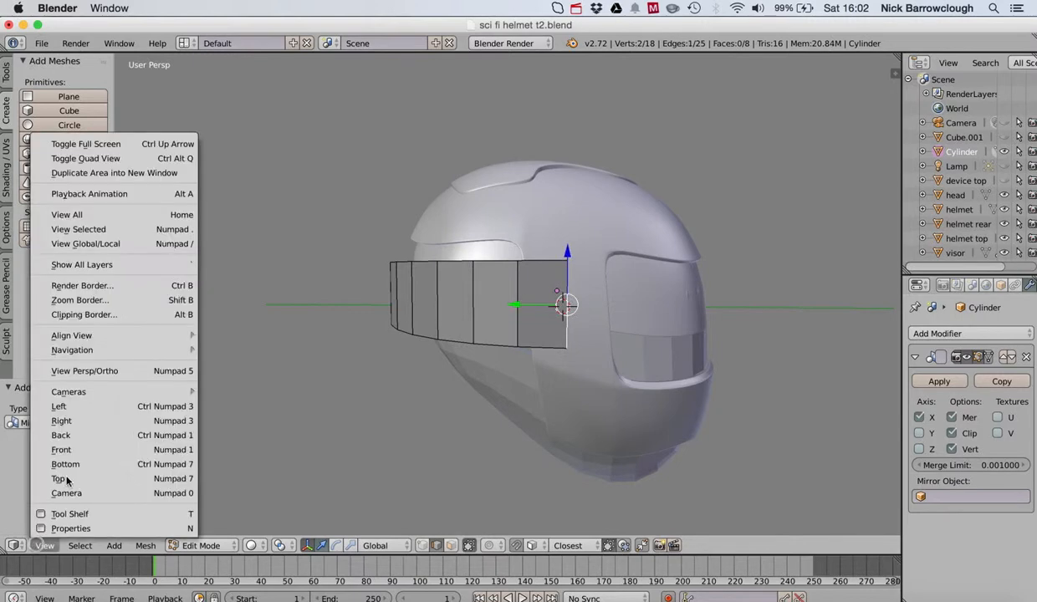
{"action": "left_click", "coordinate": [65, 427]}
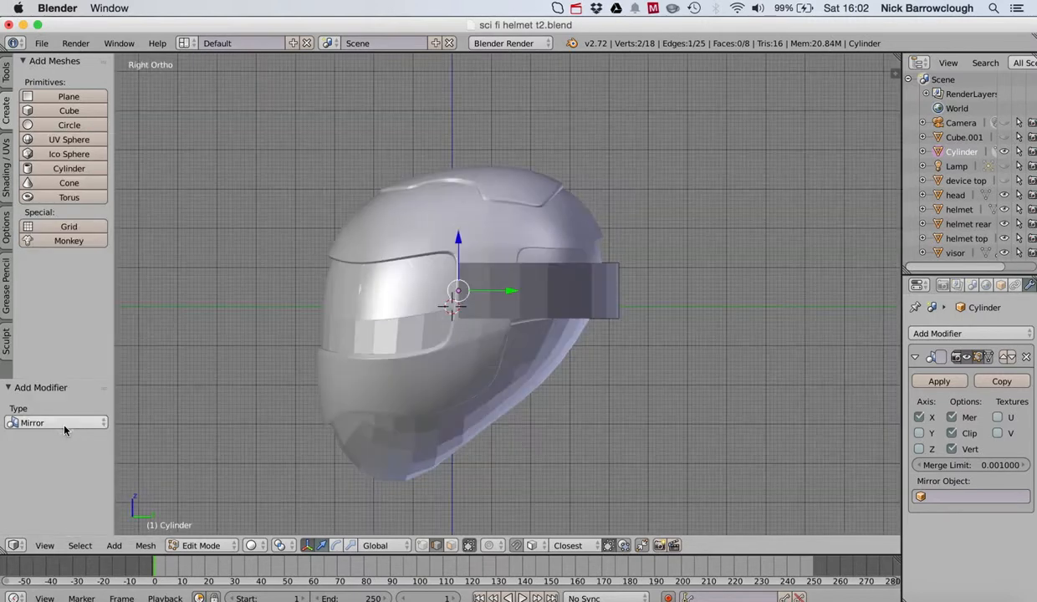
{"action": "left_click", "coordinate": [44, 546]}
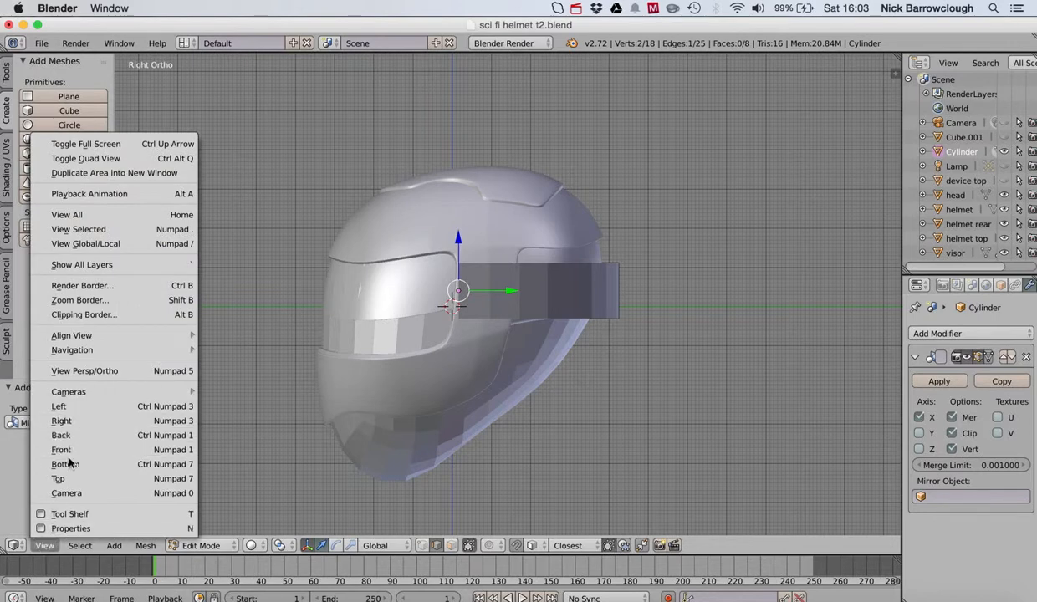
{"action": "left_click", "coordinate": [61, 406]}
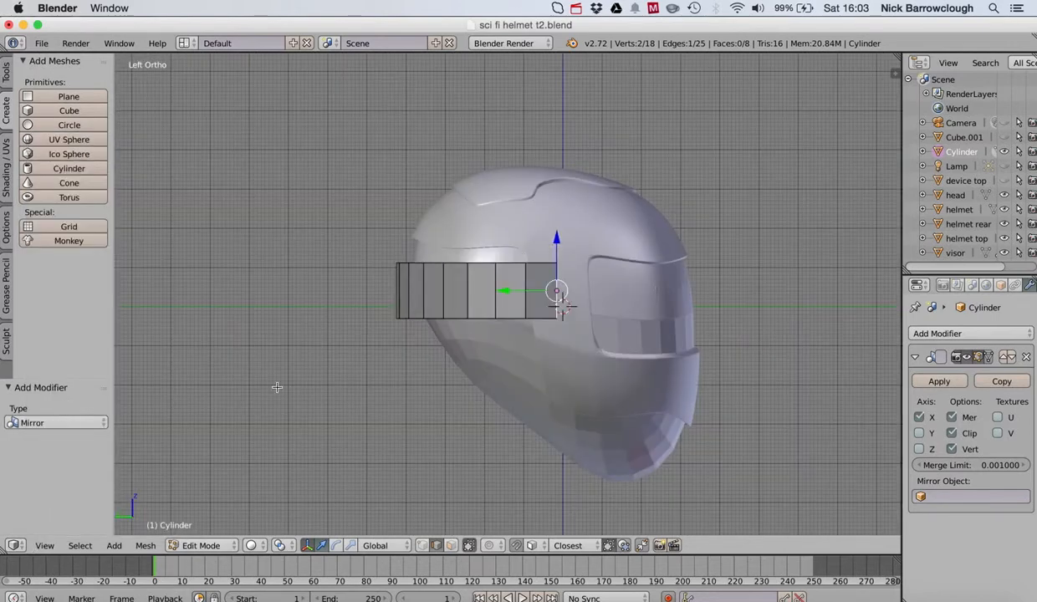
{"action": "key", "text": "g"}
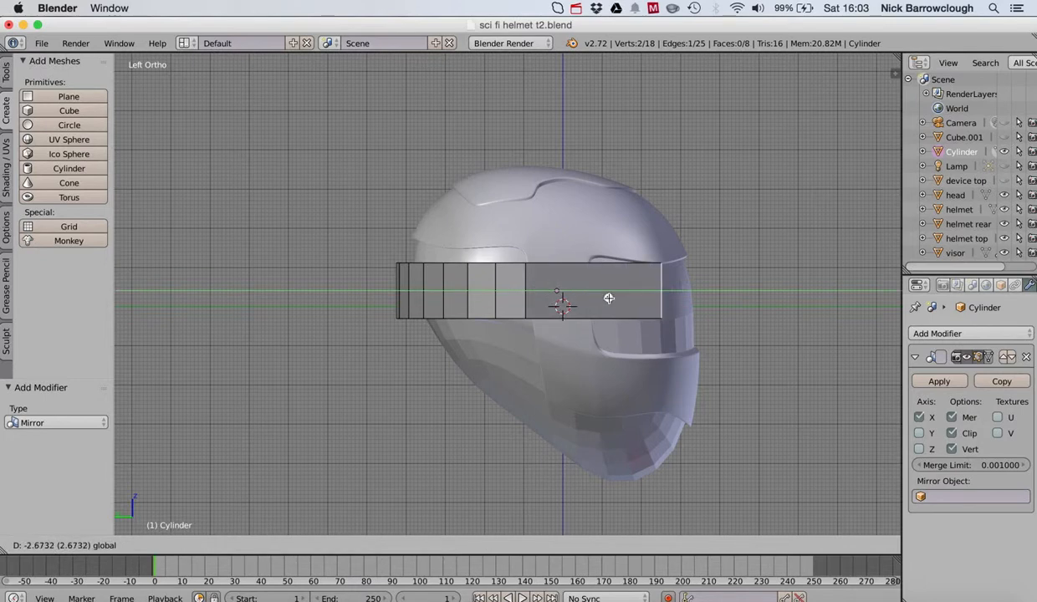
{"action": "left_click", "coordinate": [601, 299]}
In top view, move the strip's front edge inward along X by about 0.66, forward 0.74 along -Y and inward another 0.3.
{"action": "middle_click_drag", "start_coordinate": [602, 298], "coordinate": [602, 296]}
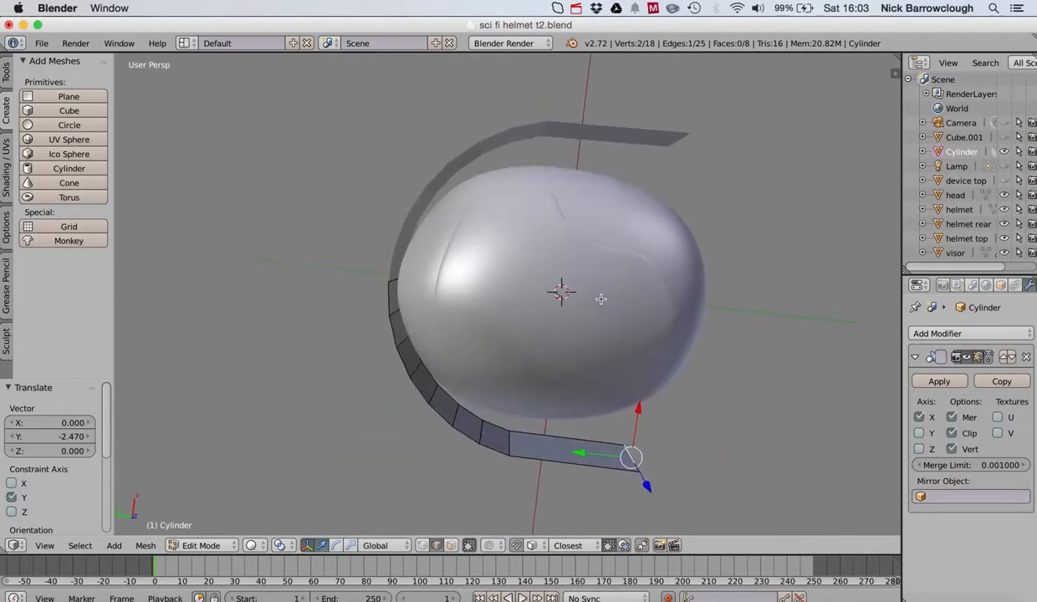
{"action": "left_click", "coordinate": [46, 545]}
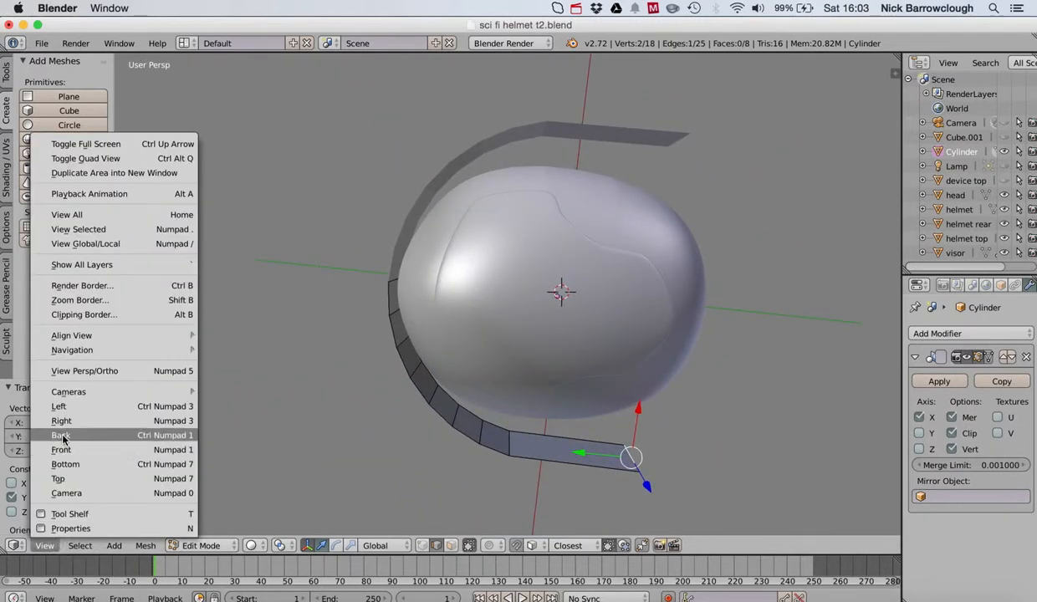
{"action": "left_click", "coordinate": [58, 478]}
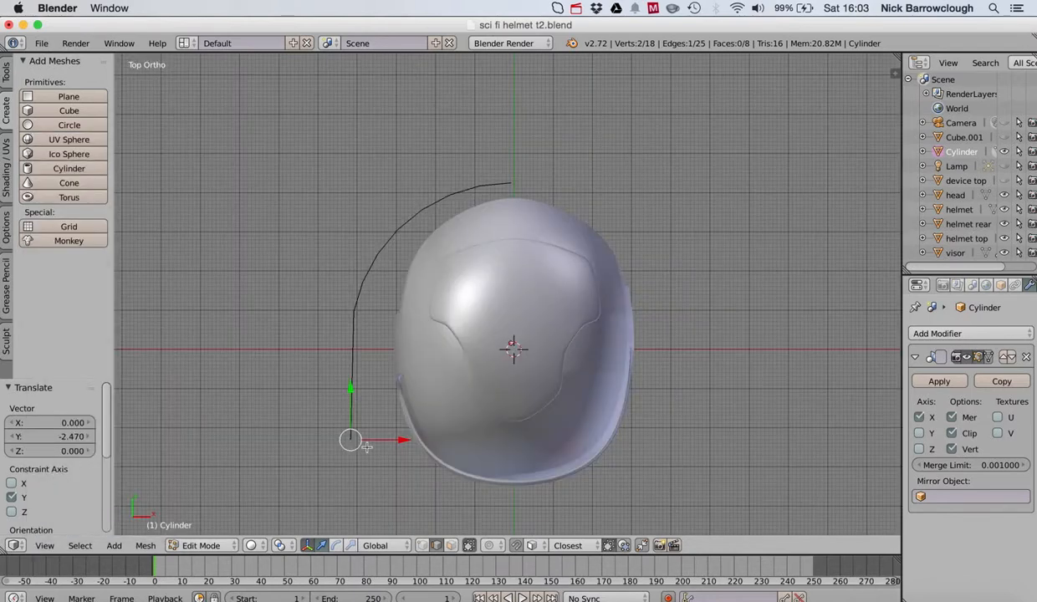
{"action": "key", "text": "g"}
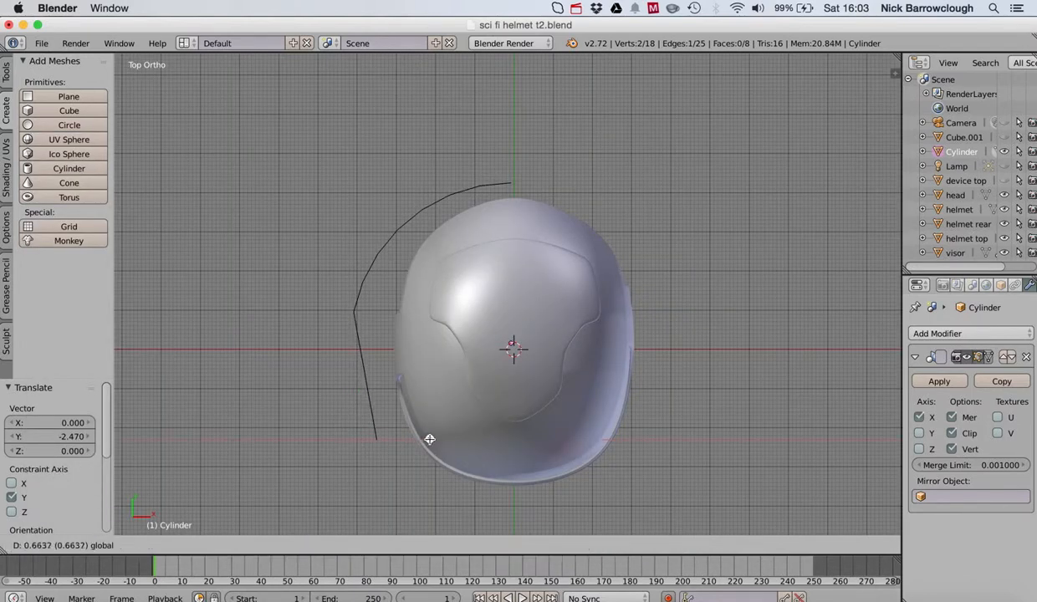
{"action": "left_click", "coordinate": [429, 439]}
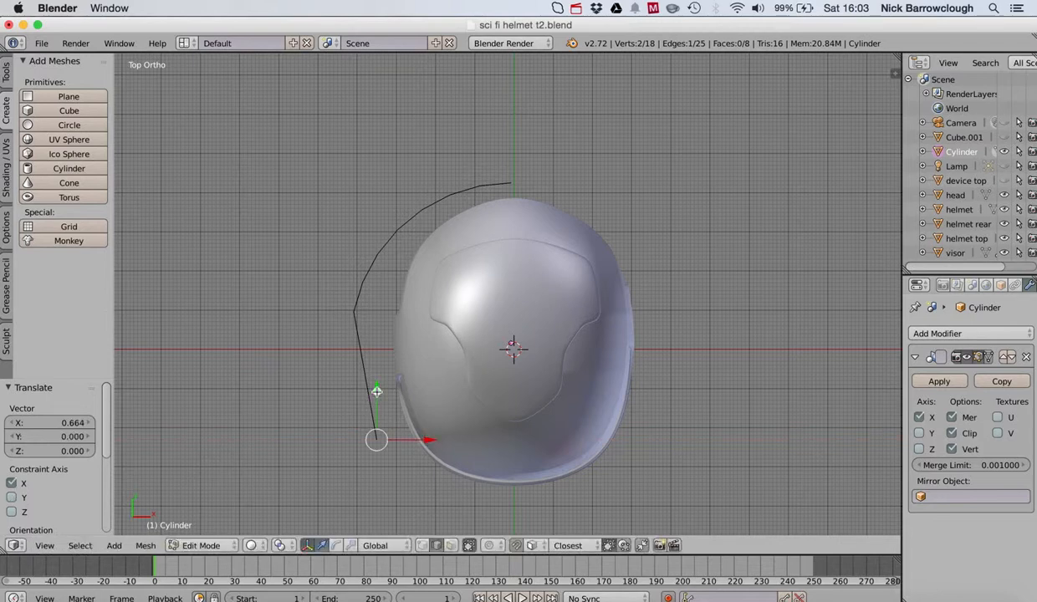
{"action": "left_click_drag", "start_coordinate": [377, 391], "coordinate": [381, 421]}
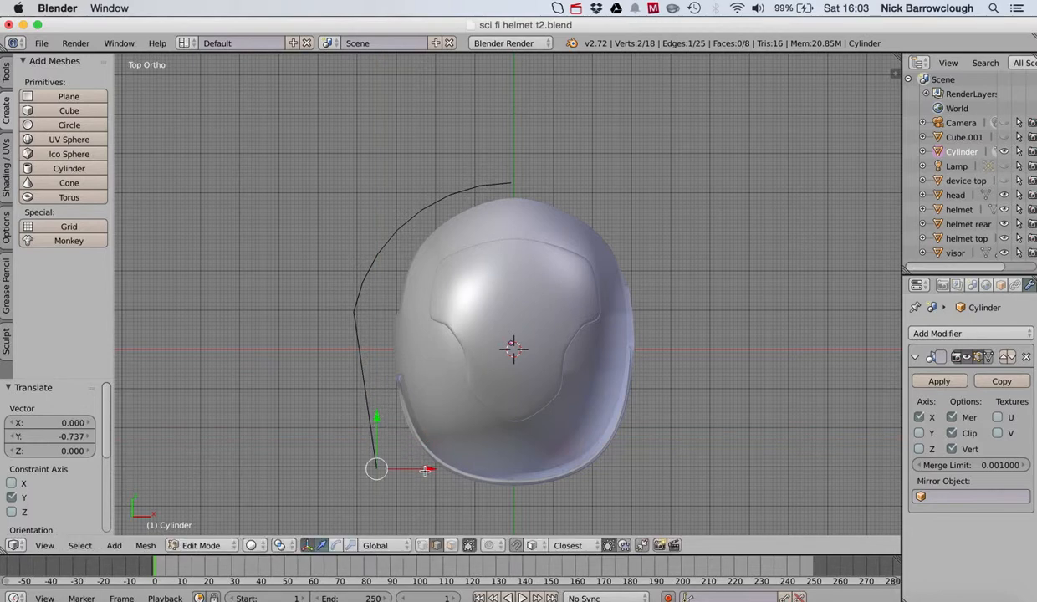
{"action": "left_click_drag", "start_coordinate": [425, 470], "coordinate": [436, 472]}
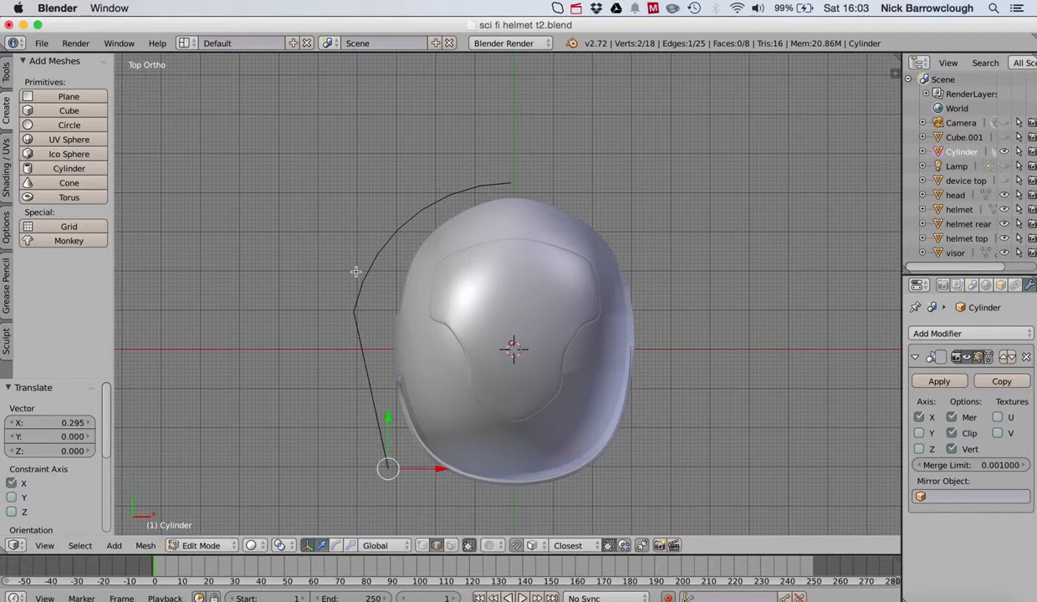
In top view, move the strip's second vertical edge from the front inward along X by about 0.885.
{"action": "middle_click_drag", "start_coordinate": [356, 272], "coordinate": [380, 281]}
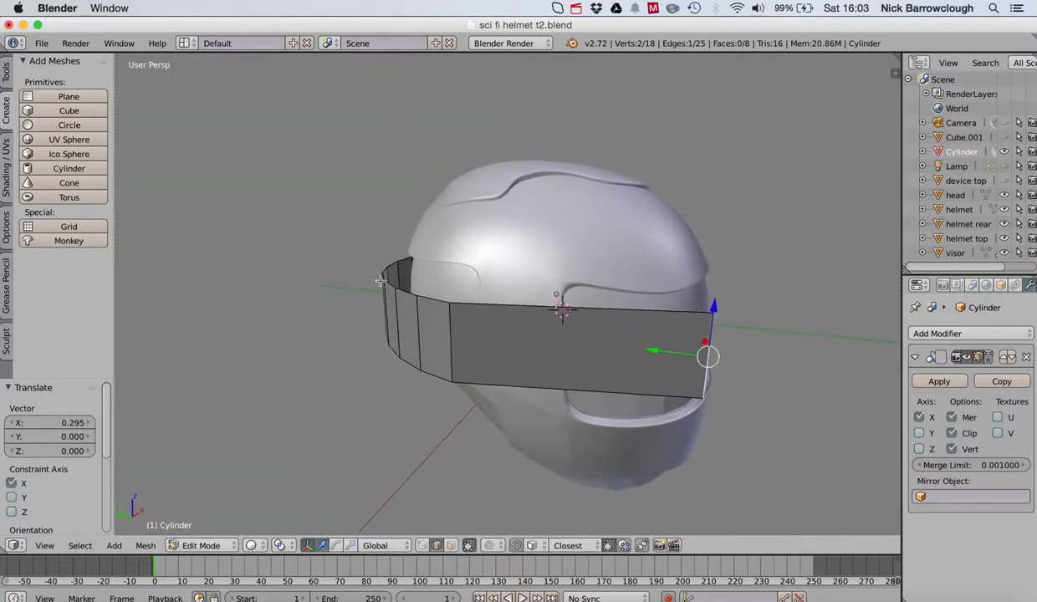
{"action": "right_click", "coordinate": [449, 336]}
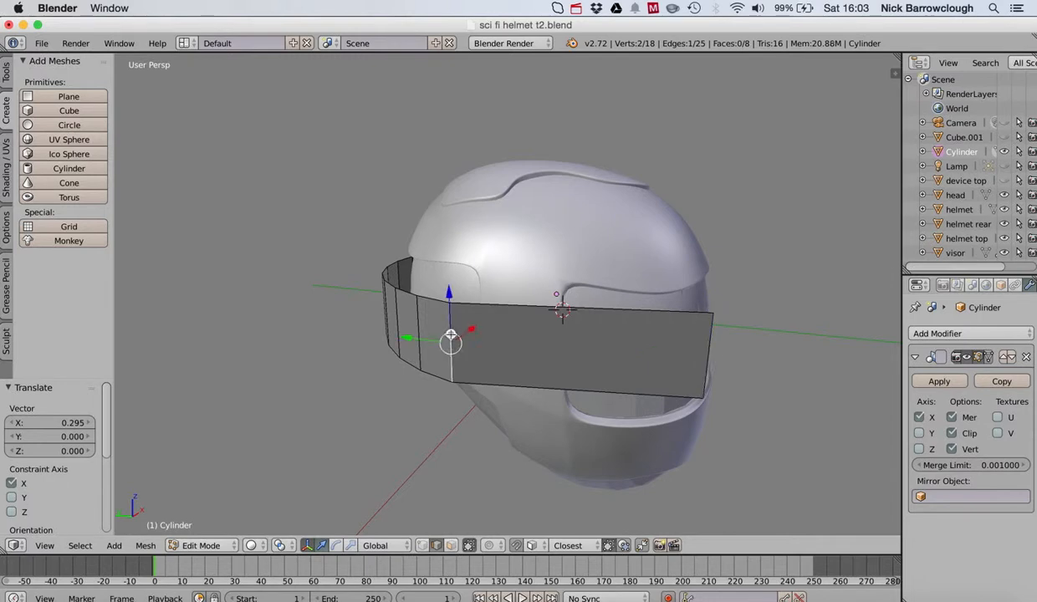
{"action": "left_click", "coordinate": [46, 545]}
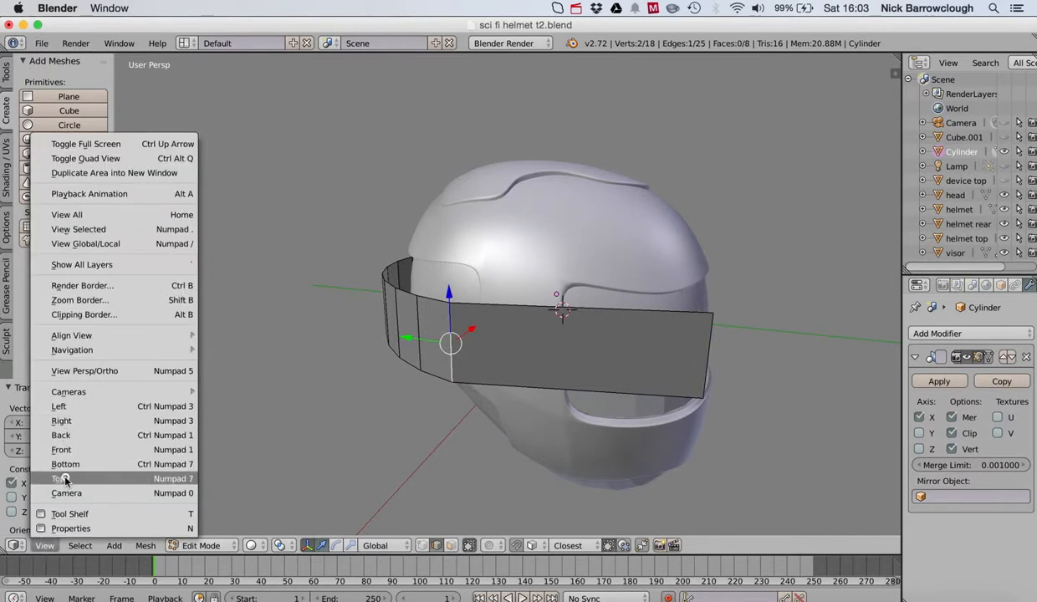
{"action": "left_click", "coordinate": [65, 480]}
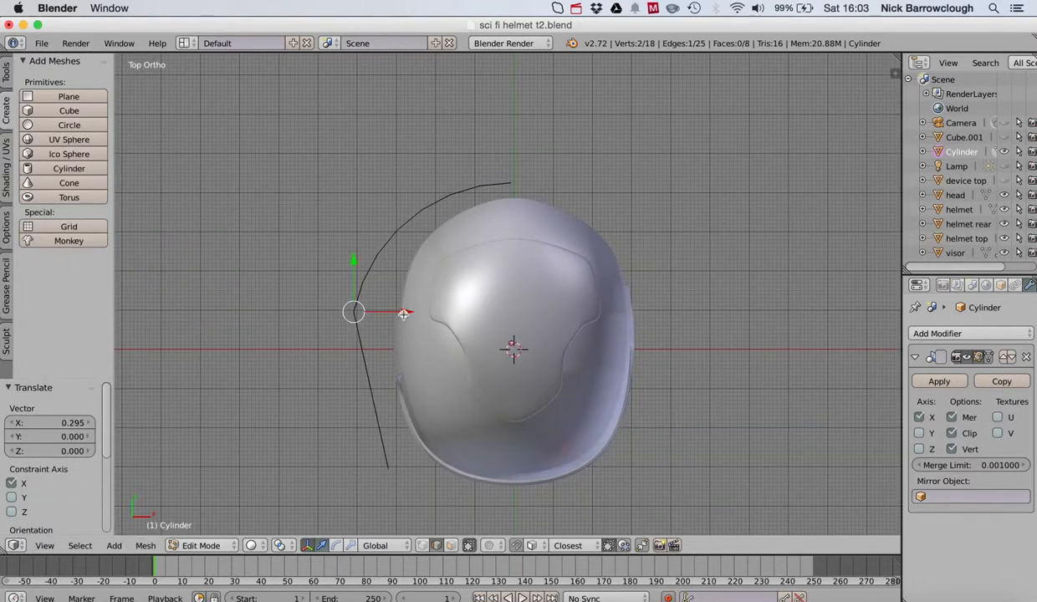
{"action": "key", "text": "g"}
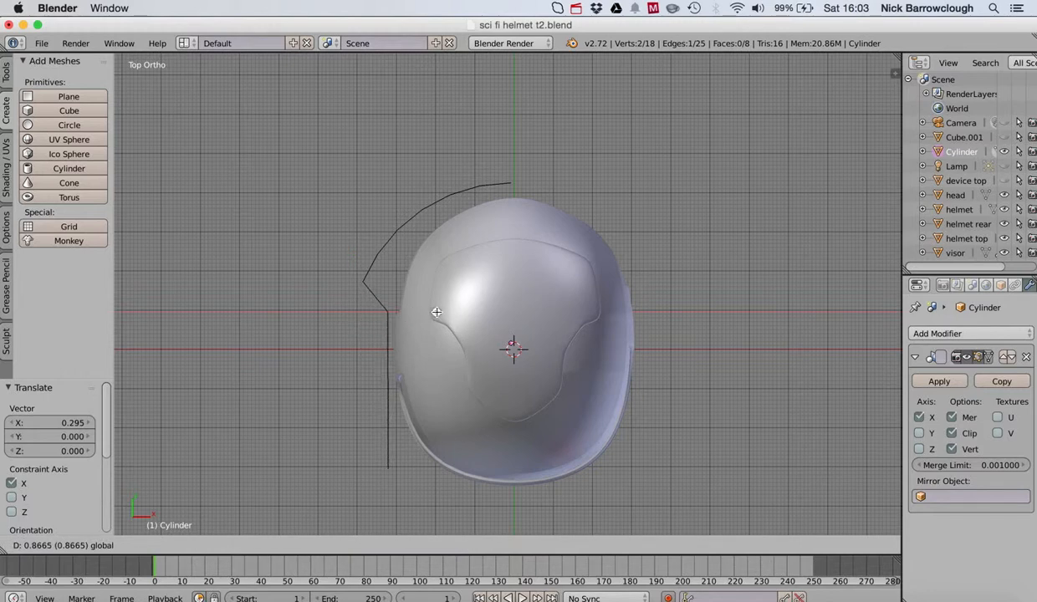
{"action": "left_click", "coordinate": [437, 312]}
Select the strip's third vertical edge from the front and, in top view, move it inward along X by about 0.737.
{"action": "mouse_move", "coordinate": [381, 291]}
{"action": "middle_mouse_down"}
{"action": "mouse_move", "coordinate": [401, 268]}
{"action": "mouse_move", "coordinate": [382, 293]}
{"action": "middle_mouse_up"}
{"action": "right_click", "coordinate": [390, 382]}
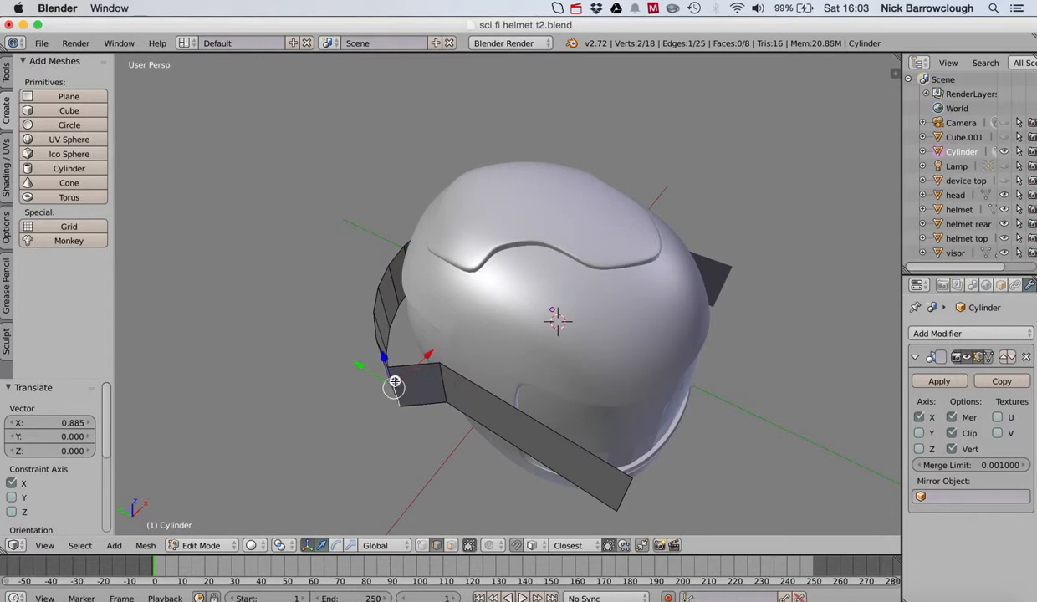
{"action": "left_click", "coordinate": [44, 546]}
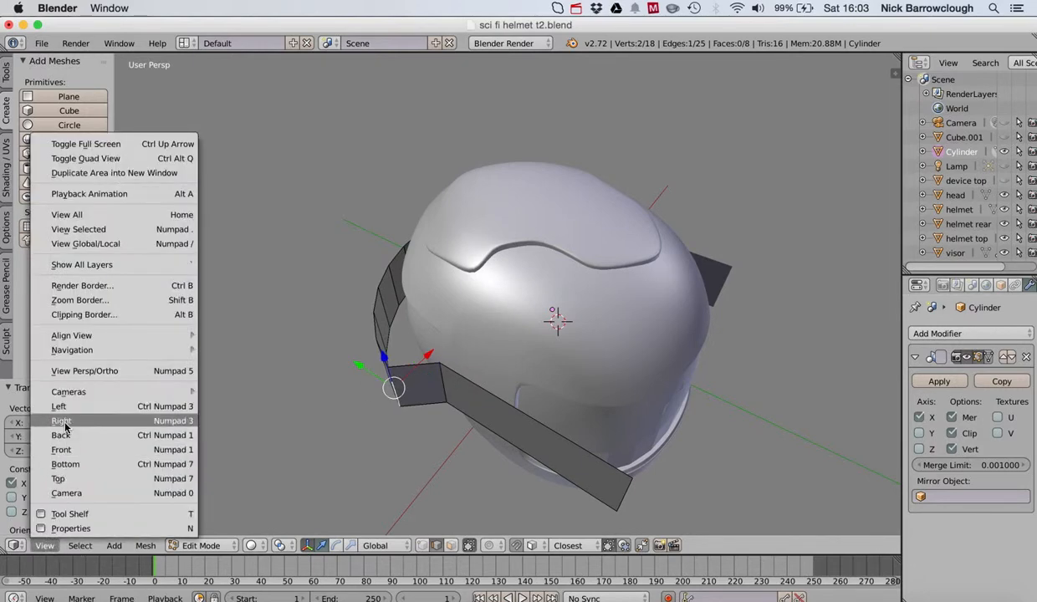
{"action": "left_click", "coordinate": [67, 479]}
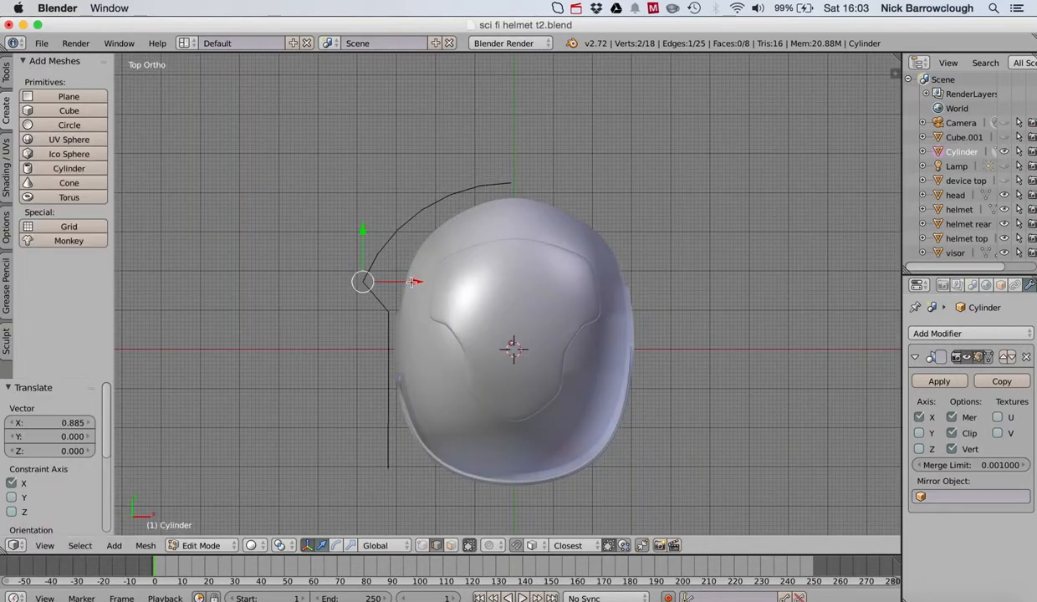
{"action": "left_click_drag", "start_coordinate": [412, 282], "coordinate": [440, 282]}
Select the fourth vertical edge from the strip's front and move it inward along X by about 0.616.
{"action": "scroll", "coordinate": [440, 281], "scroll_direction": "left", "scroll_amount": 5}
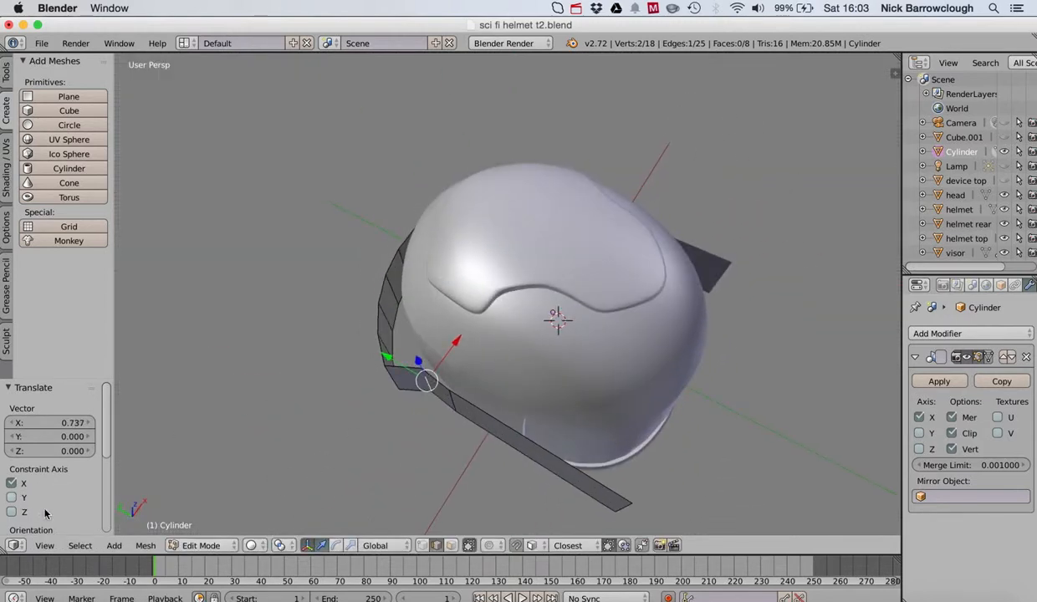
{"action": "left_click", "coordinate": [40, 550]}
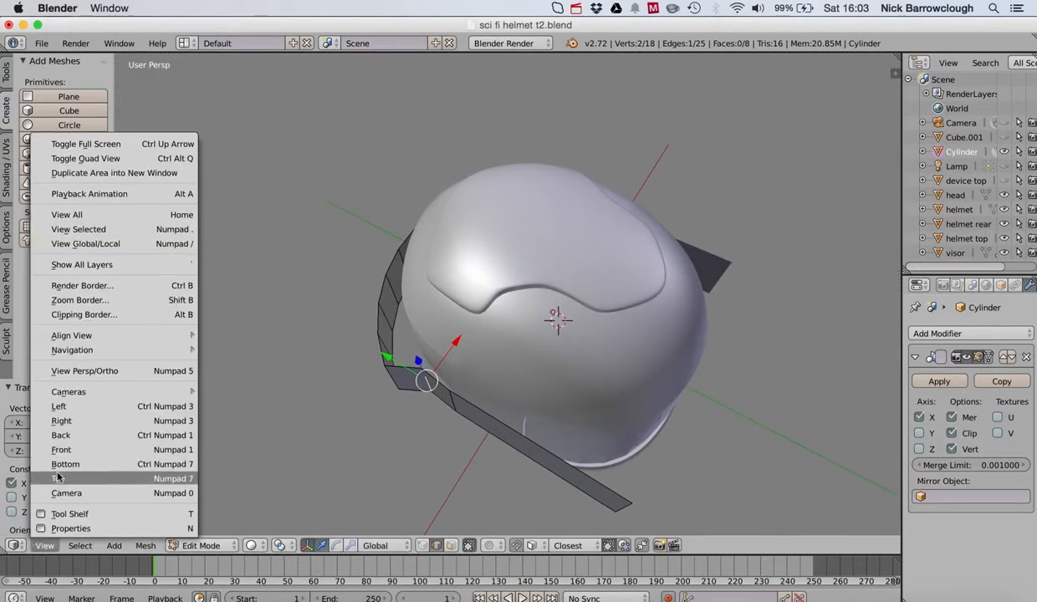
{"action": "left_click", "coordinate": [52, 479]}
{"action": "left_click", "coordinate": [45, 552]}
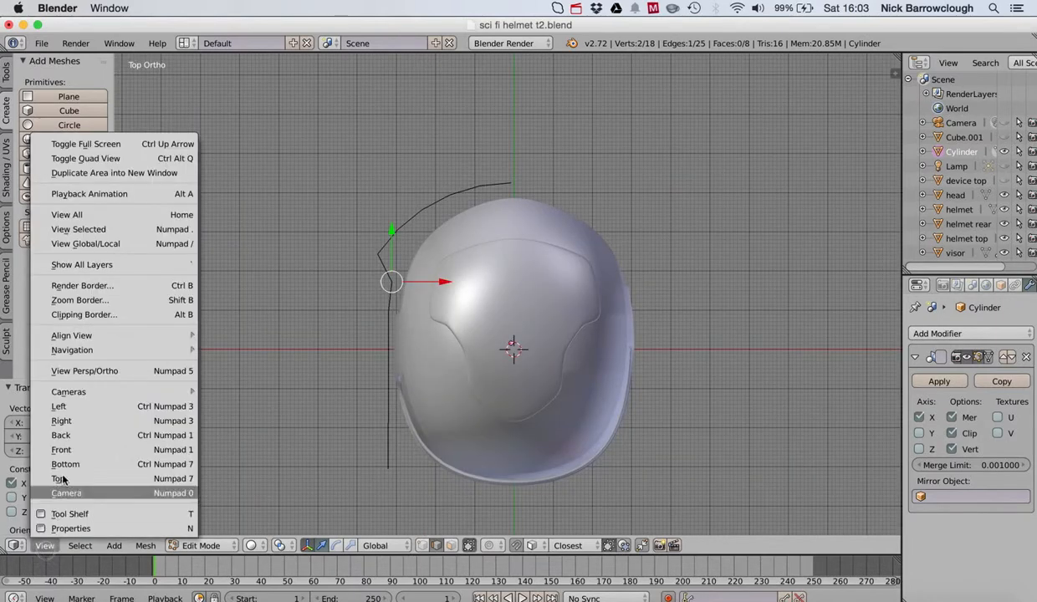
{"action": "scroll", "coordinate": [292, 335], "scroll_direction": "left", "scroll_amount": 5}
{"action": "scroll", "coordinate": [293, 334], "scroll_direction": "left", "scroll_amount": 5}
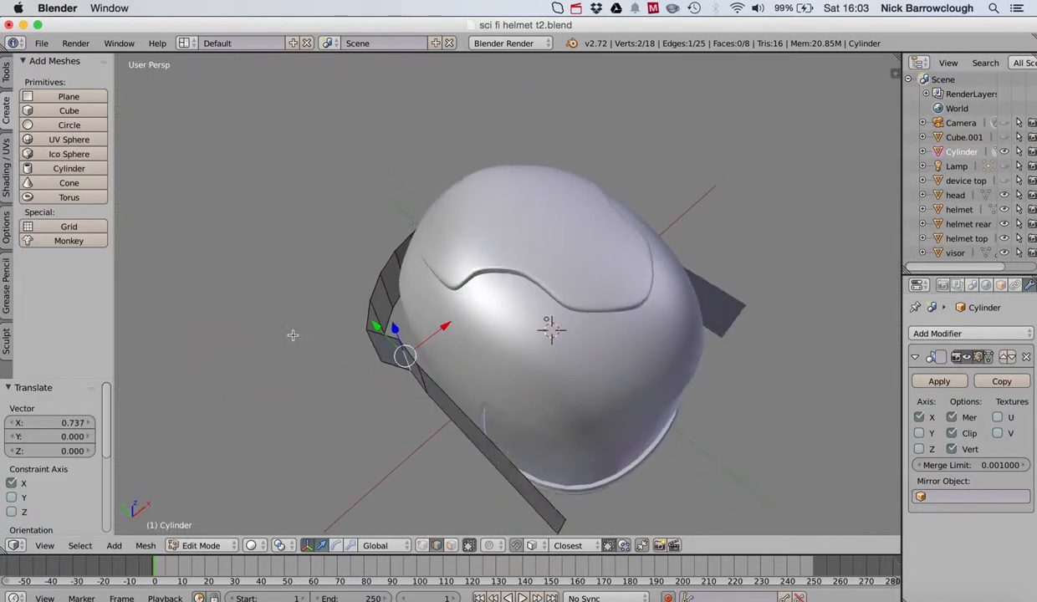
{"action": "right_click", "coordinate": [373, 346]}
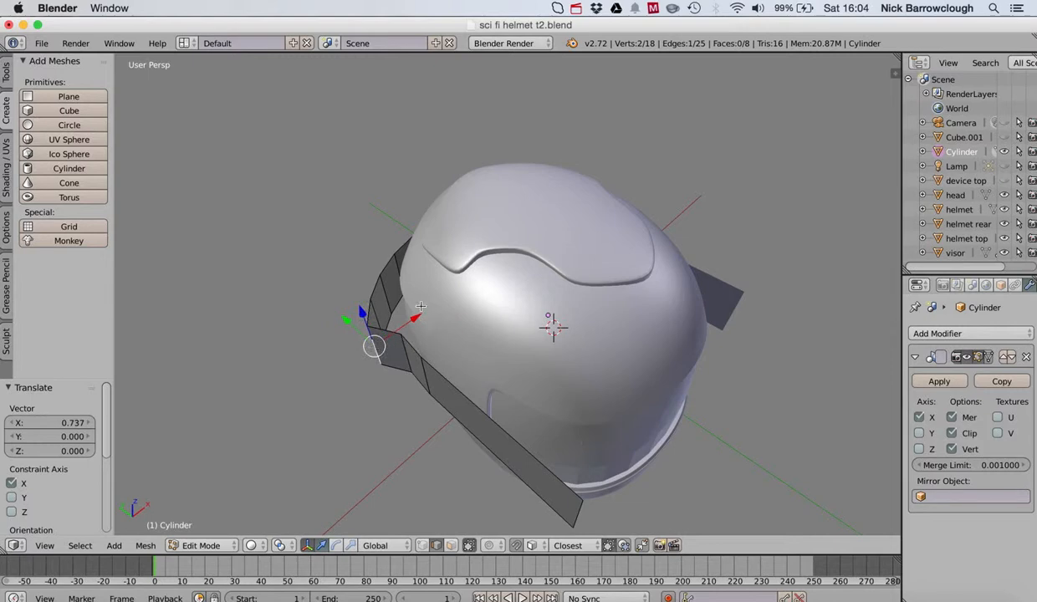
{"action": "left_click_drag", "start_coordinate": [417, 319], "coordinate": [433, 299]}
Select the fifth vertical edge from the strip's front and, in top view, move it inward along X by about 0.479.
{"action": "left_click", "coordinate": [51, 545]}
{"action": "left_click", "coordinate": [72, 477]}
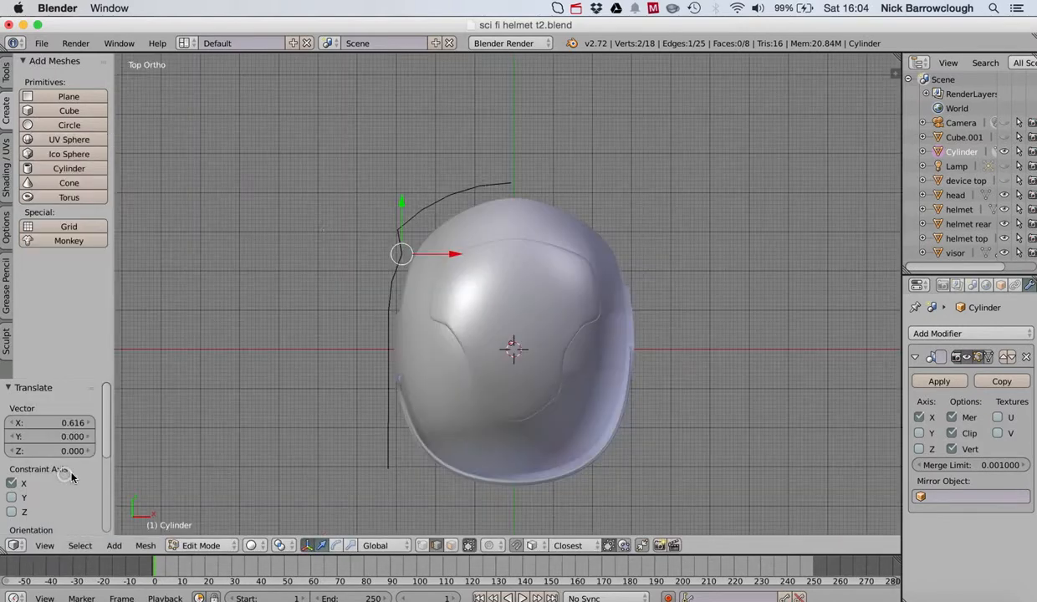
{"action": "scroll", "coordinate": [387, 194], "scroll_direction": "left", "scroll_amount": 10}
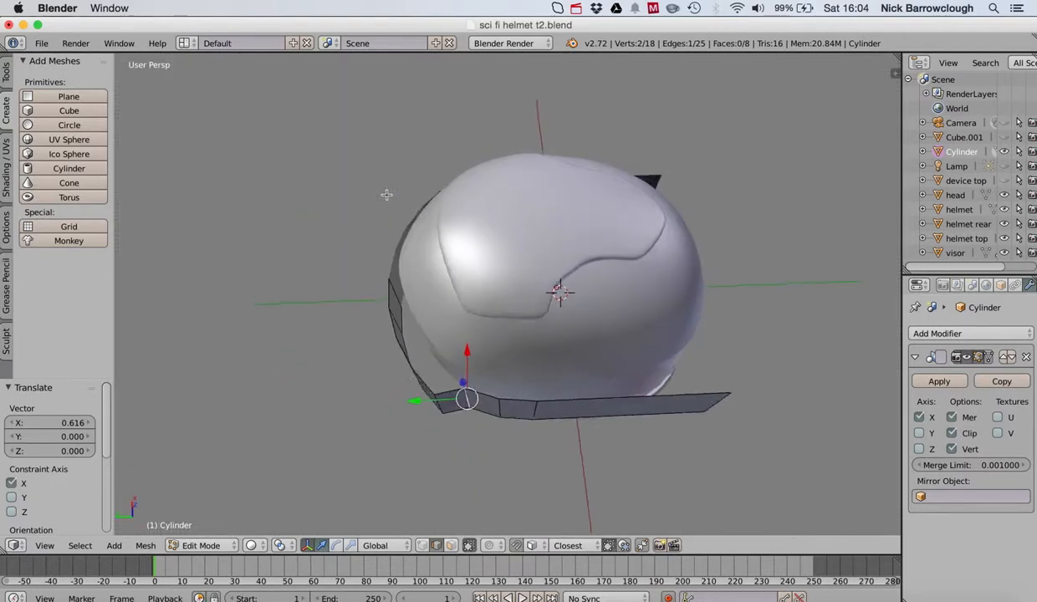
{"action": "middle_click_drag", "start_coordinate": [386, 195], "coordinate": [377, 188]}
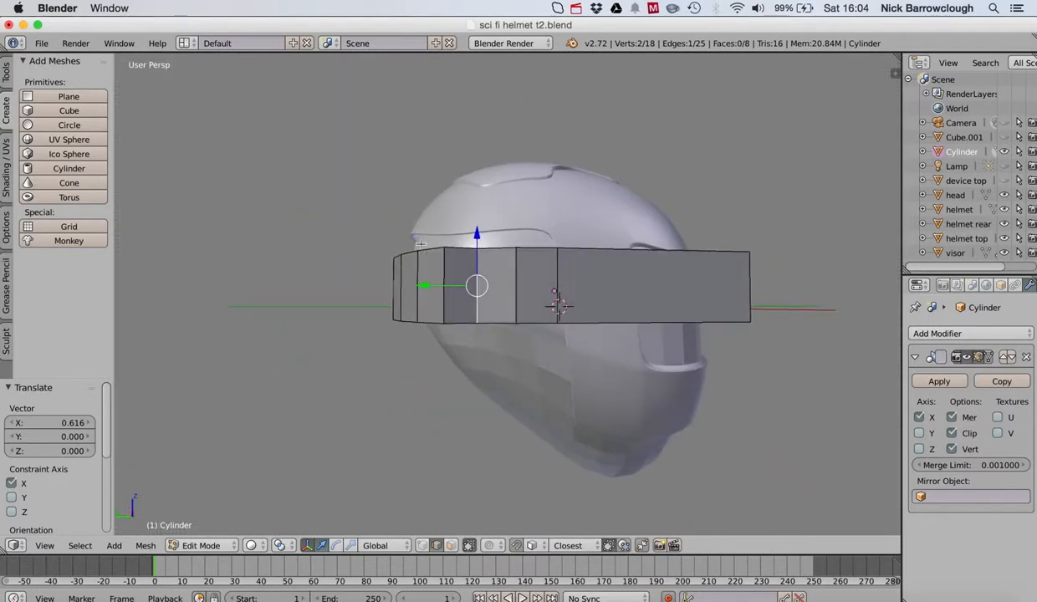
{"action": "right_click", "coordinate": [443, 264]}
{"action": "left_click", "coordinate": [45, 545]}
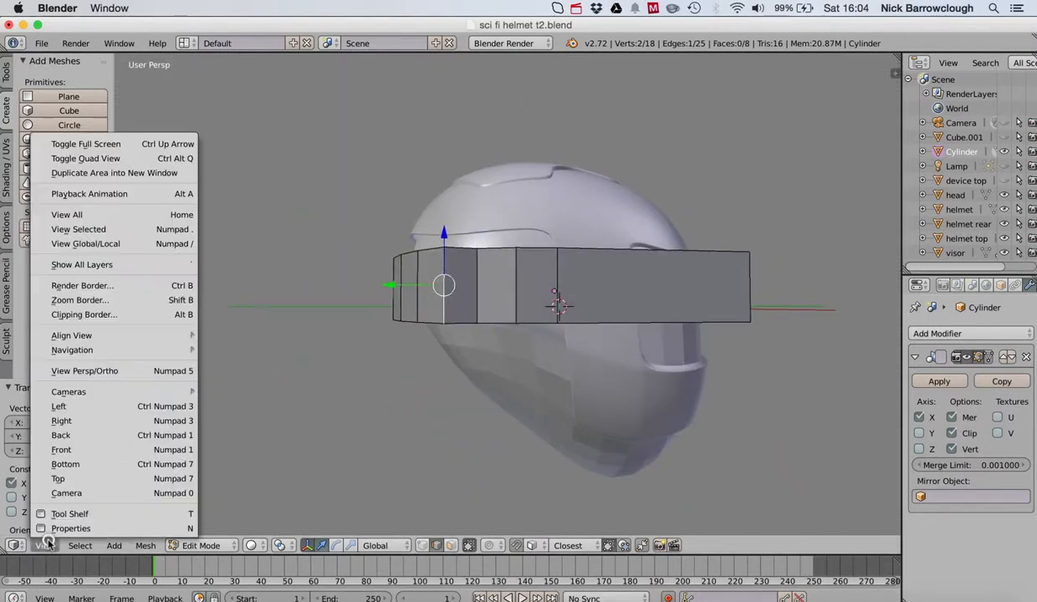
{"action": "left_click", "coordinate": [59, 478]}
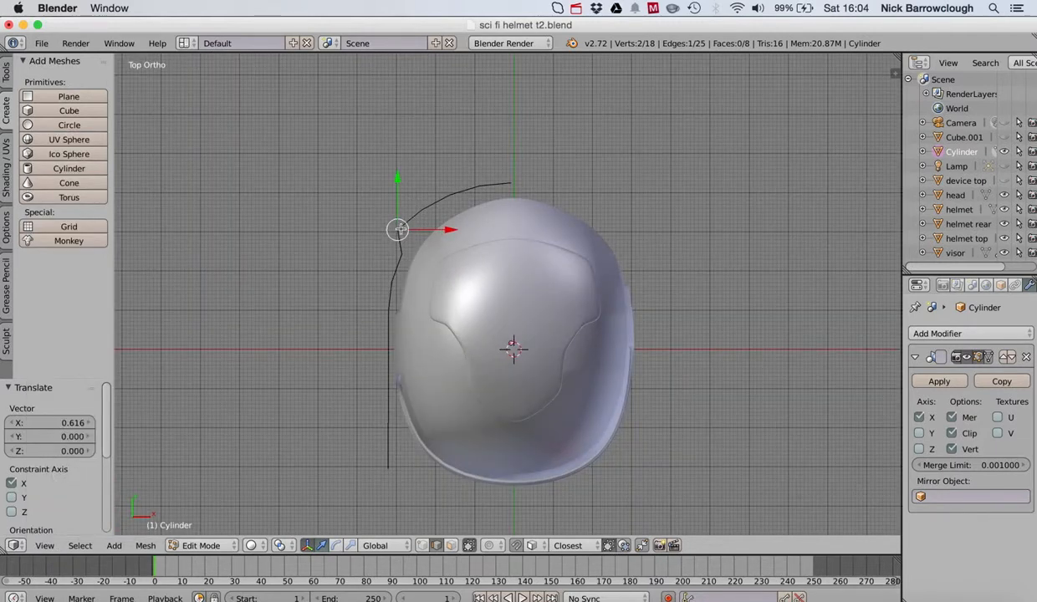
{"action": "left_click_drag", "start_coordinate": [448, 234], "coordinate": [466, 232]}
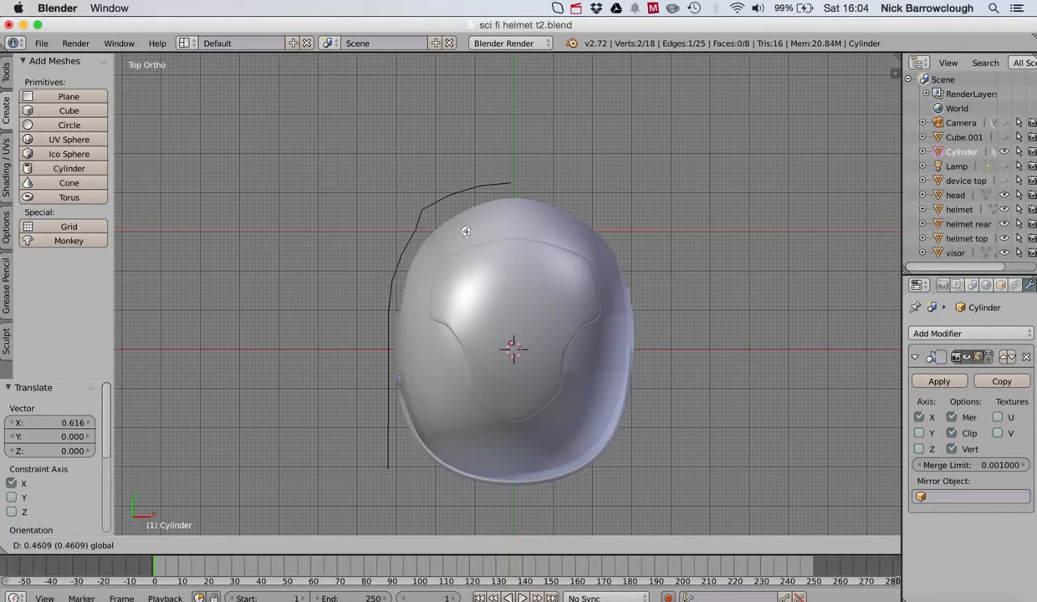
{"action": "left_click_drag", "start_coordinate": [466, 232], "coordinate": [467, 231]}
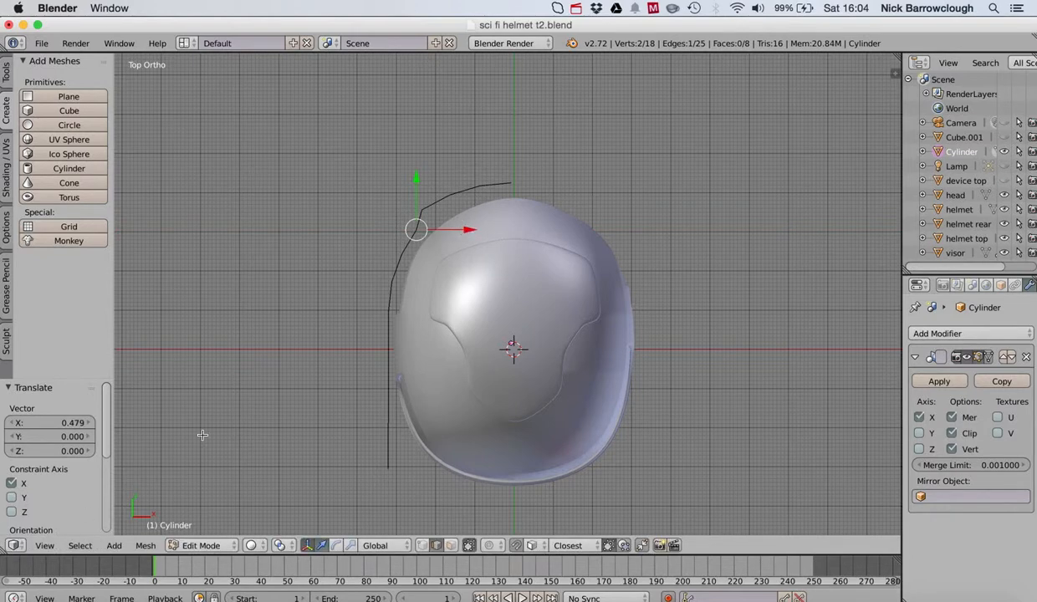
Select the sixth vertical edge from the strip's front and, in top view, move it inward along X by about 0.295.
{"action": "middle_click_drag", "start_coordinate": [292, 211], "coordinate": [324, 209]}
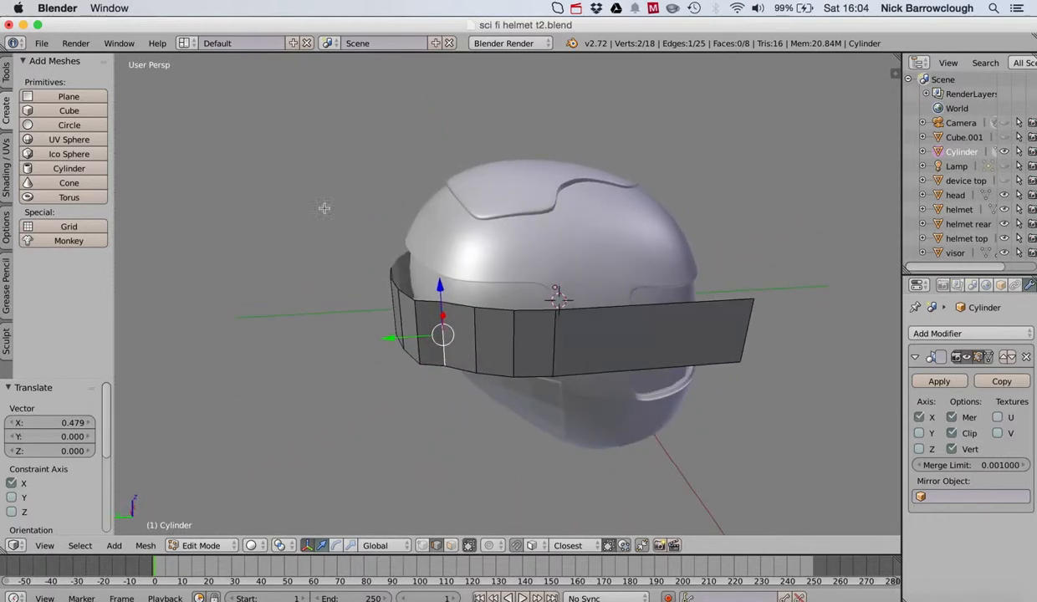
{"action": "right_click", "coordinate": [416, 314]}
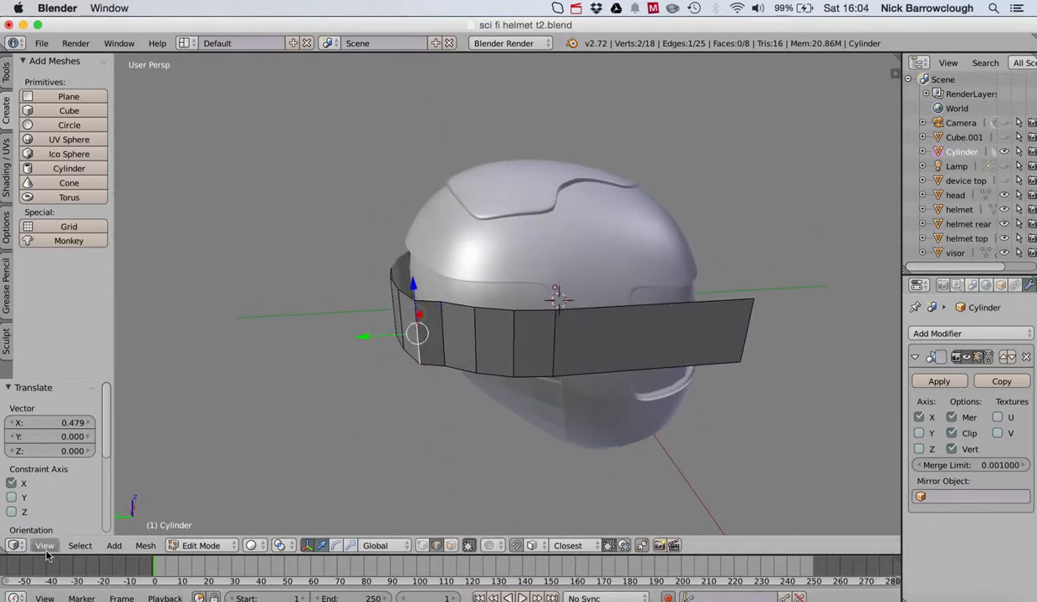
{"action": "left_click", "coordinate": [44, 546]}
{"action": "left_click", "coordinate": [60, 479]}
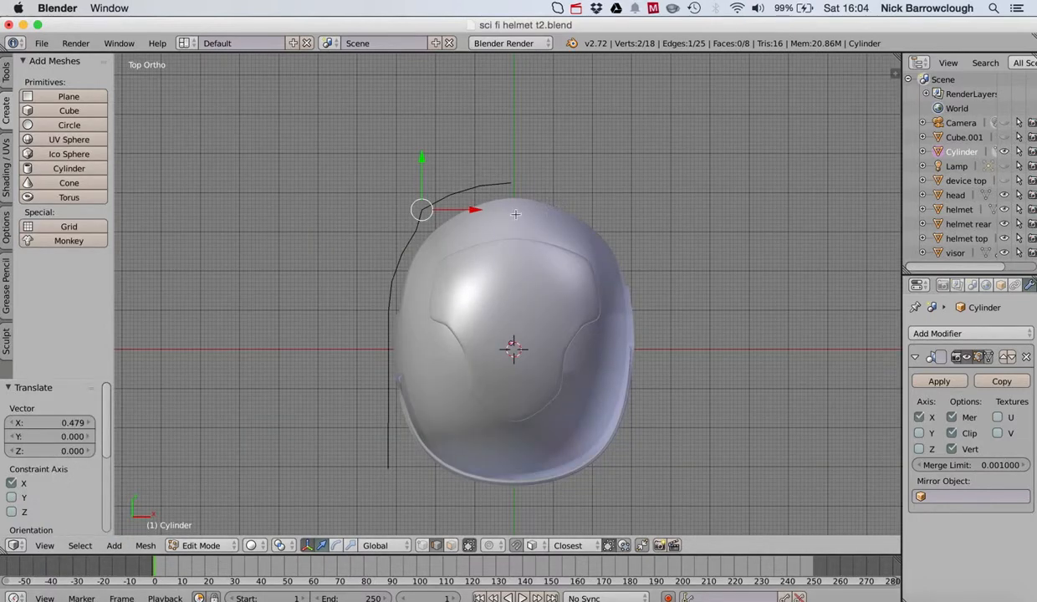
{"action": "left_click_drag", "start_coordinate": [475, 212], "coordinate": [486, 216]}
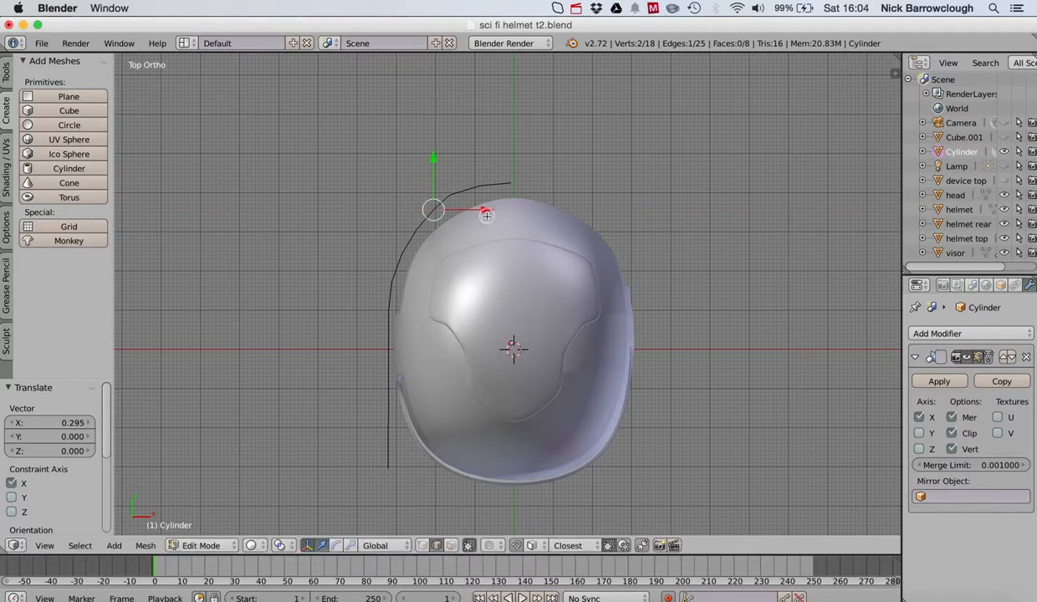
Bring the strip's rear closer to the helmet, moving one rear edge by -0.111 along Y and the rear centre edge by -0.143.
{"action": "middle_click_drag", "start_coordinate": [467, 168], "coordinate": [425, 220]}
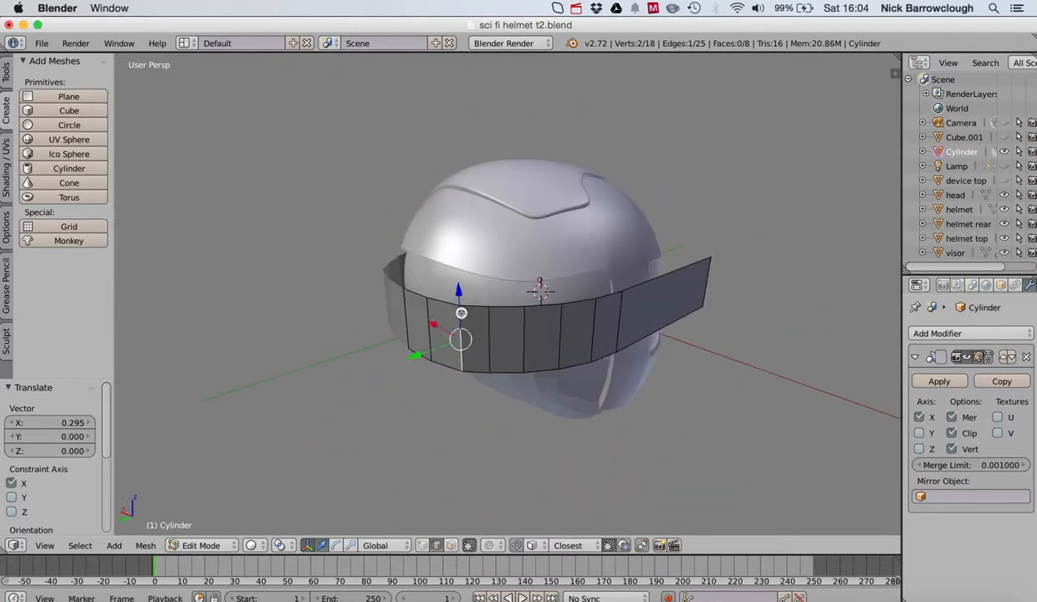
{"action": "middle_click_drag", "start_coordinate": [452, 307], "coordinate": [343, 341]}
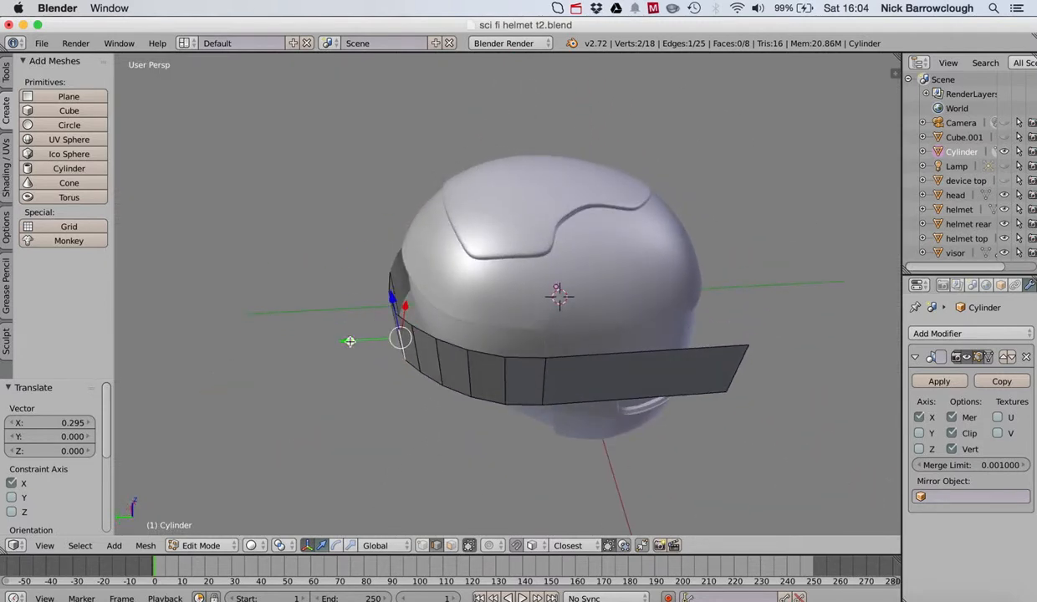
{"action": "left_click_drag", "start_coordinate": [350, 342], "coordinate": [355, 341]}
{"action": "middle_click_drag", "start_coordinate": [355, 342], "coordinate": [354, 342]}
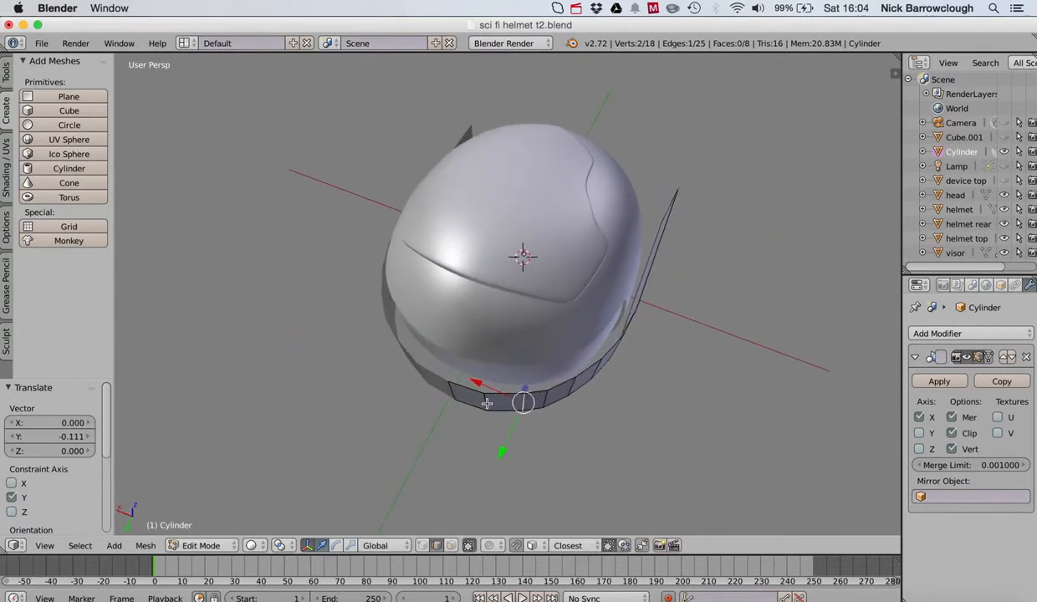
{"action": "right_click", "coordinate": [487, 404]}
{"action": "left_click_drag", "start_coordinate": [465, 448], "coordinate": [428, 428]}
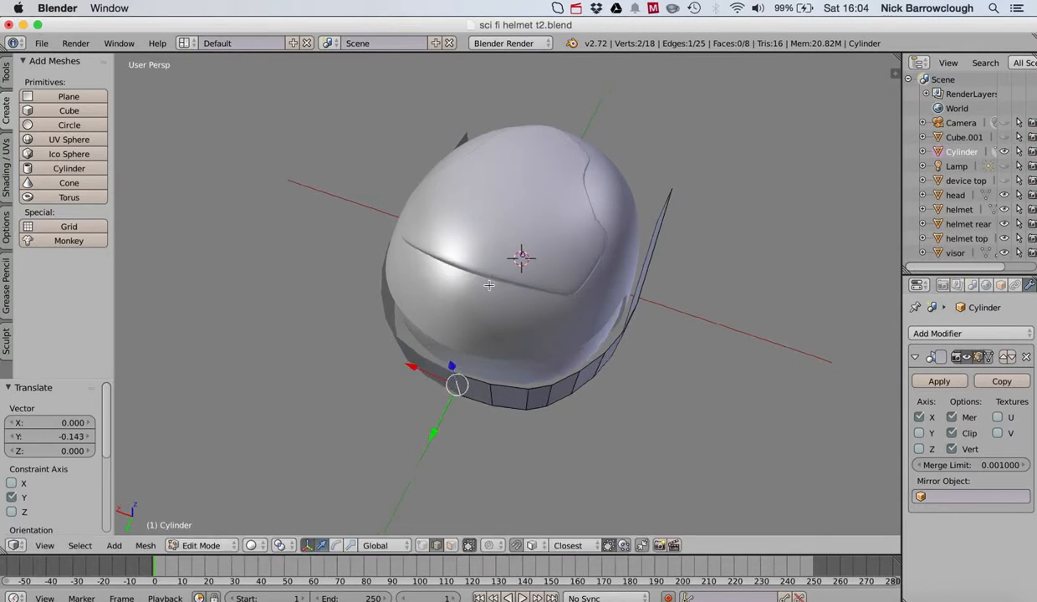
In Object Mode and top view, centre the mirrored strip around the helmet by moving it 0.072 along X.
{"action": "middle_click_drag", "start_coordinate": [490, 285], "coordinate": [489, 286]}
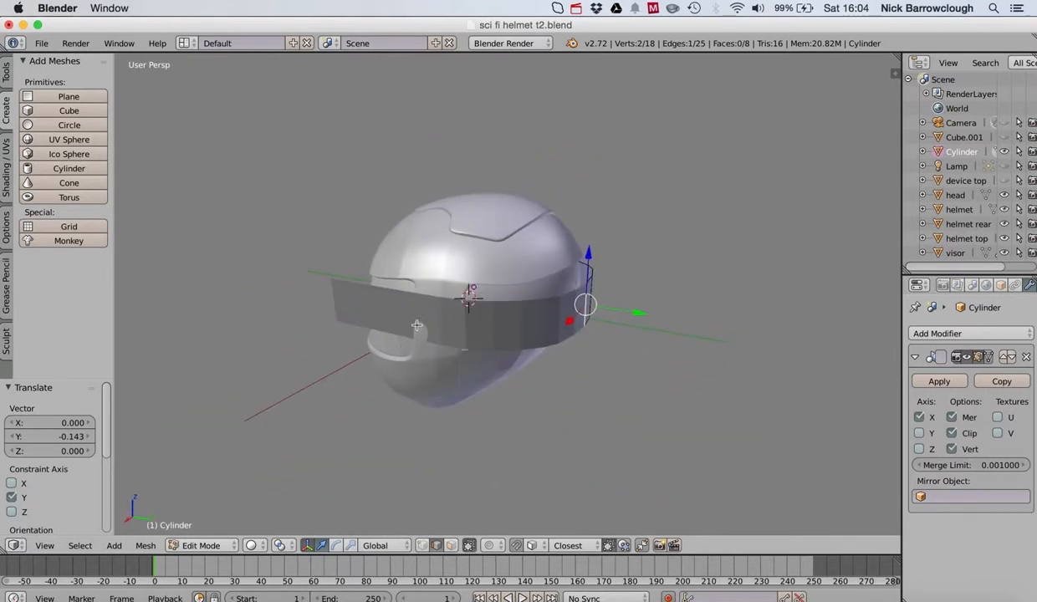
{"action": "middle_click_drag", "start_coordinate": [416, 325], "coordinate": [422, 330]}
{"action": "left_click", "coordinate": [44, 545]}
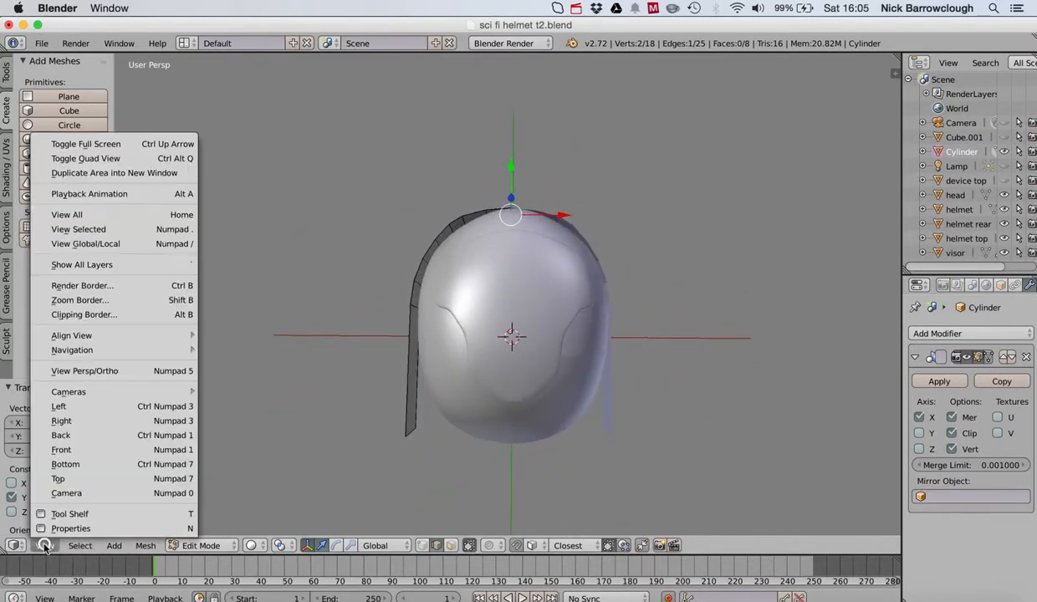
{"action": "left_click", "coordinate": [58, 479]}
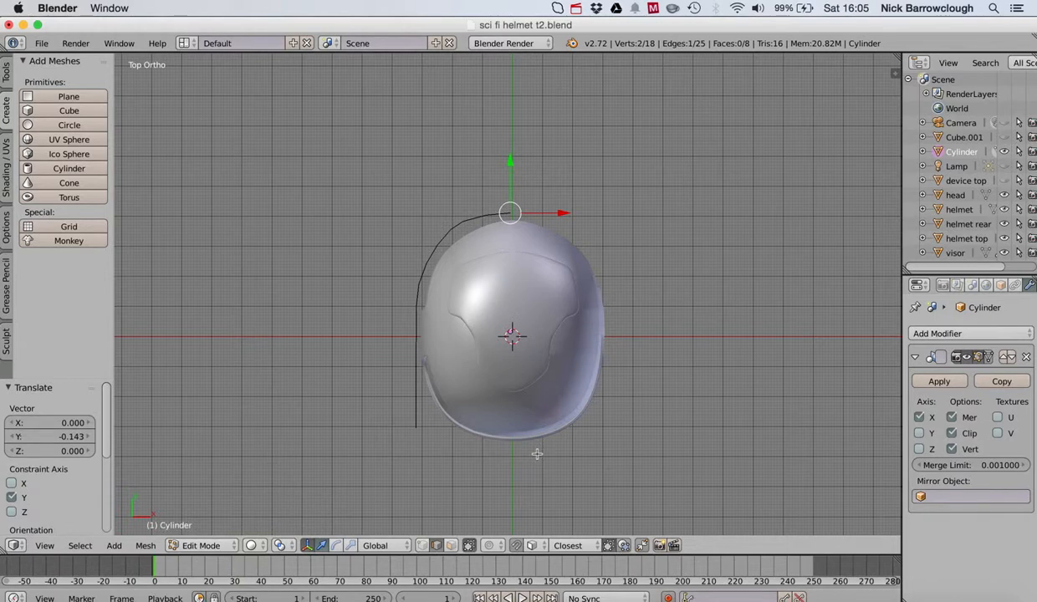
{"action": "left_click", "coordinate": [226, 545]}
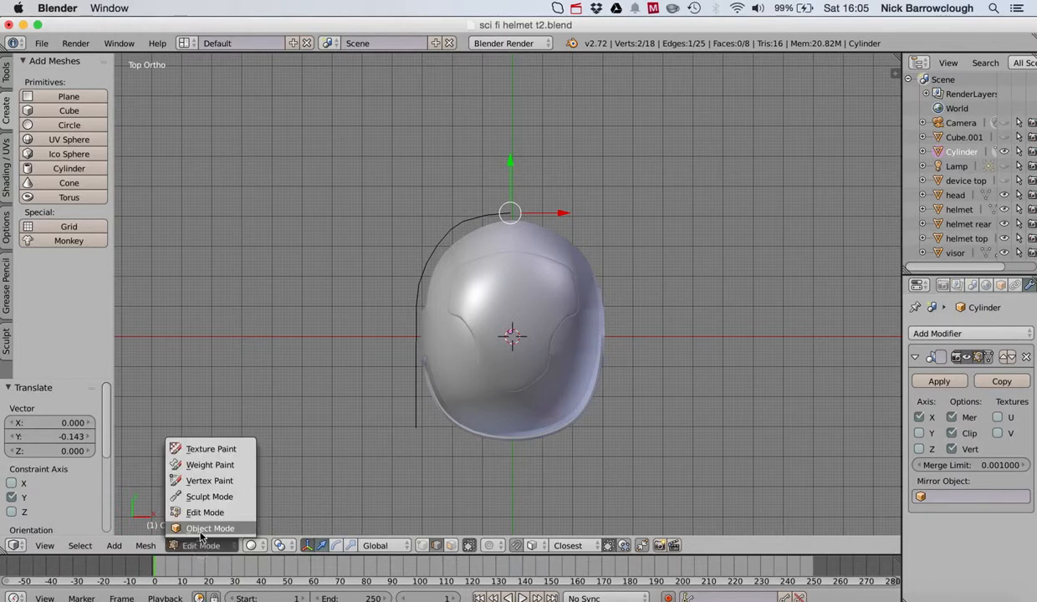
{"action": "left_click", "coordinate": [196, 534]}
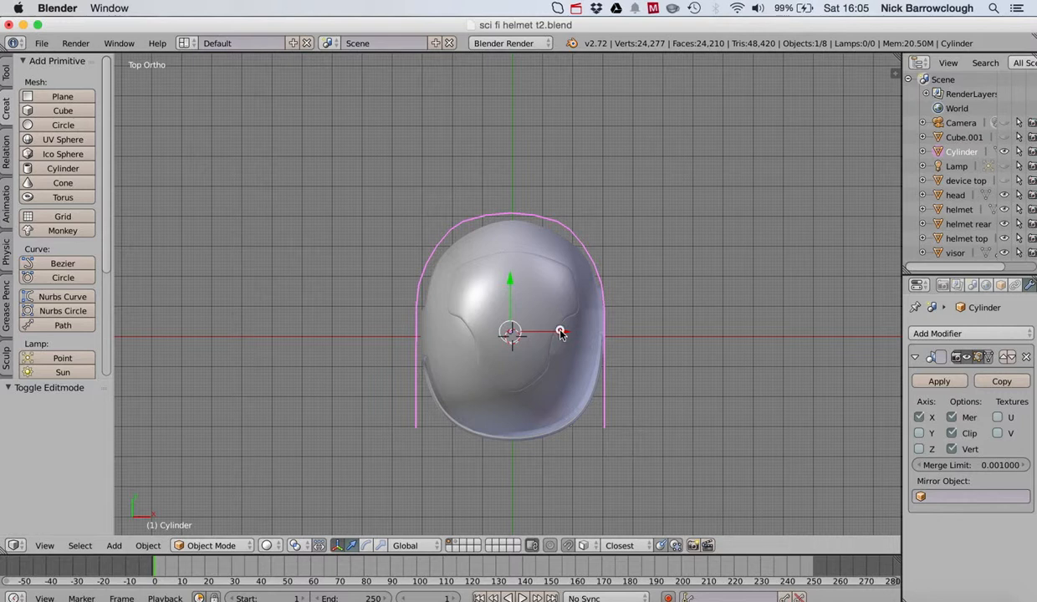
{"action": "left_click_drag", "start_coordinate": [560, 333], "coordinate": [562, 333]}
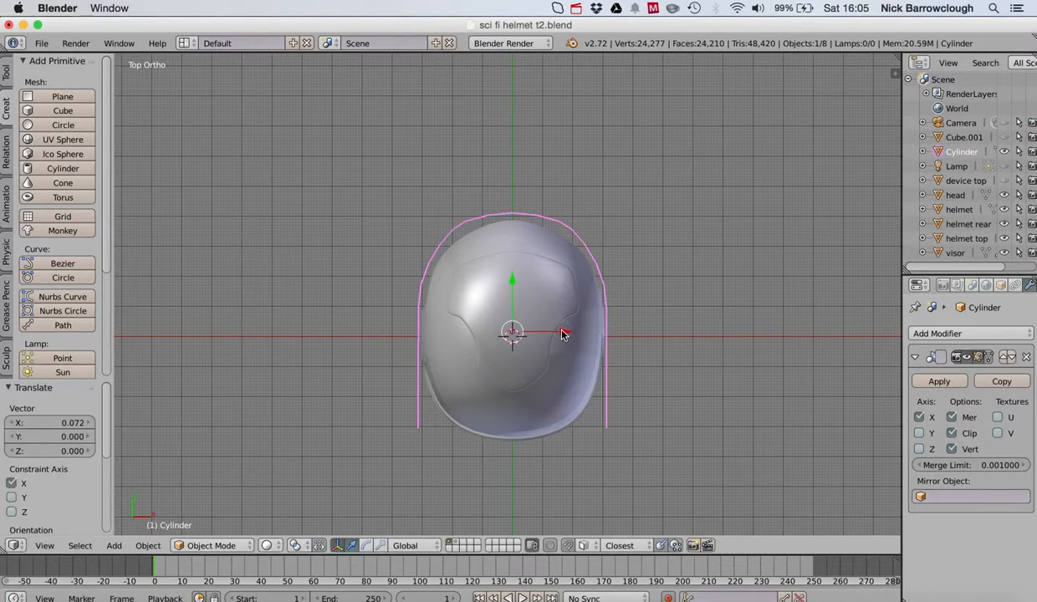
Widen the mirrored strip by scaling it to about 1.03 along the X axis.
{"action": "key", "text": "s"}
{"action": "key", "text": "x"}
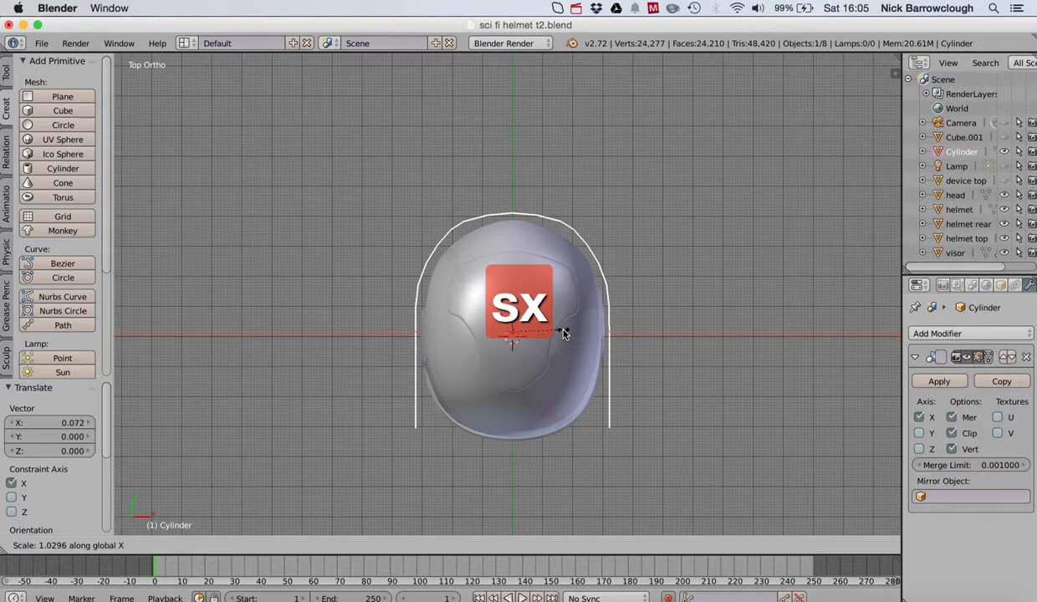
{"action": "left_click", "coordinate": [563, 333]}
Examine the strip's clearance and fit around the helmet from the front, sides and above.
{"action": "scroll", "coordinate": [563, 334], "scroll_direction": "down", "scroll_amount": 5}
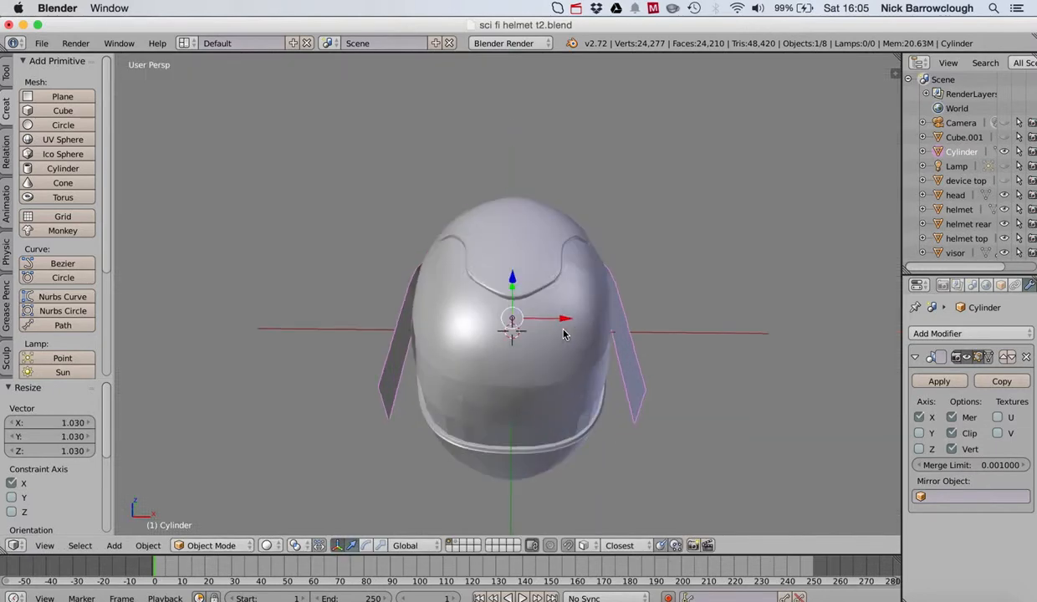
{"action": "scroll", "coordinate": [563, 334], "scroll_direction": "down", "scroll_amount": 6}
{"action": "scroll", "coordinate": [563, 334], "scroll_direction": "left", "scroll_amount": 6}
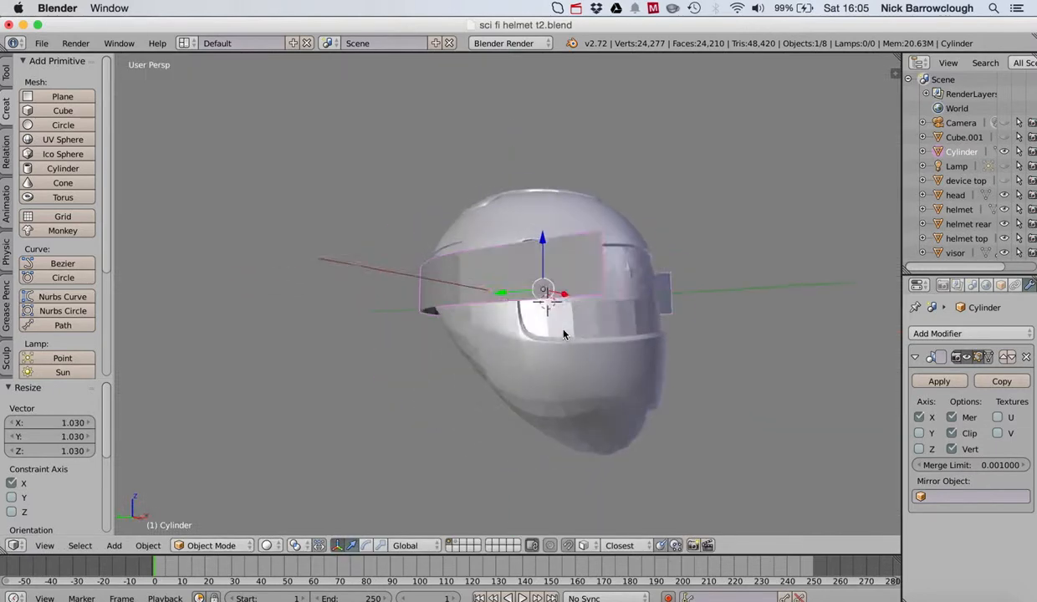
{"action": "scroll", "coordinate": [563, 334], "scroll_direction": "up", "scroll_amount": 8}
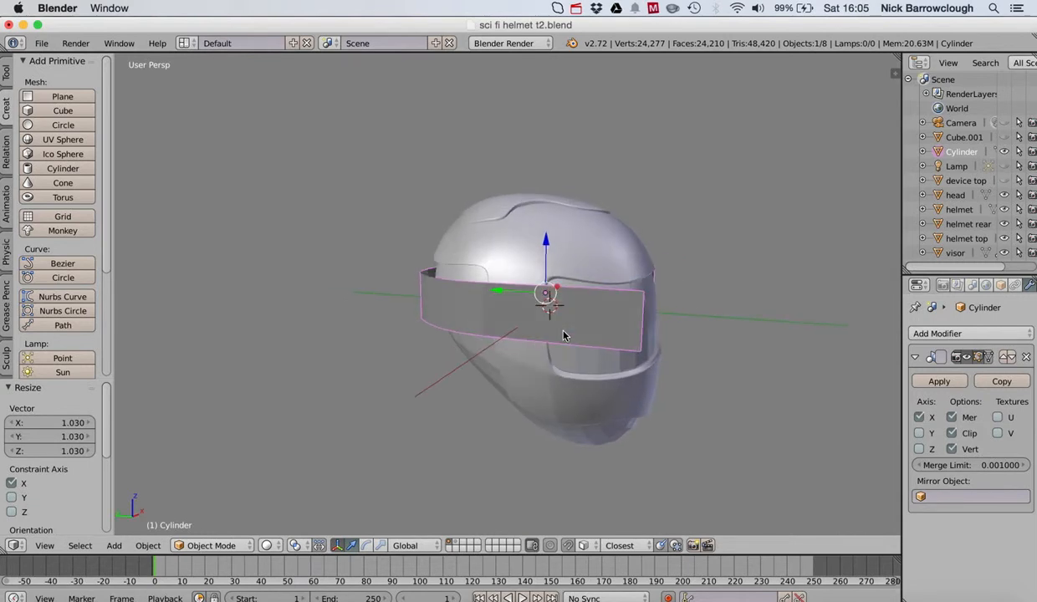
{"action": "scroll", "coordinate": [563, 334], "scroll_direction": "left", "scroll_amount": 8}
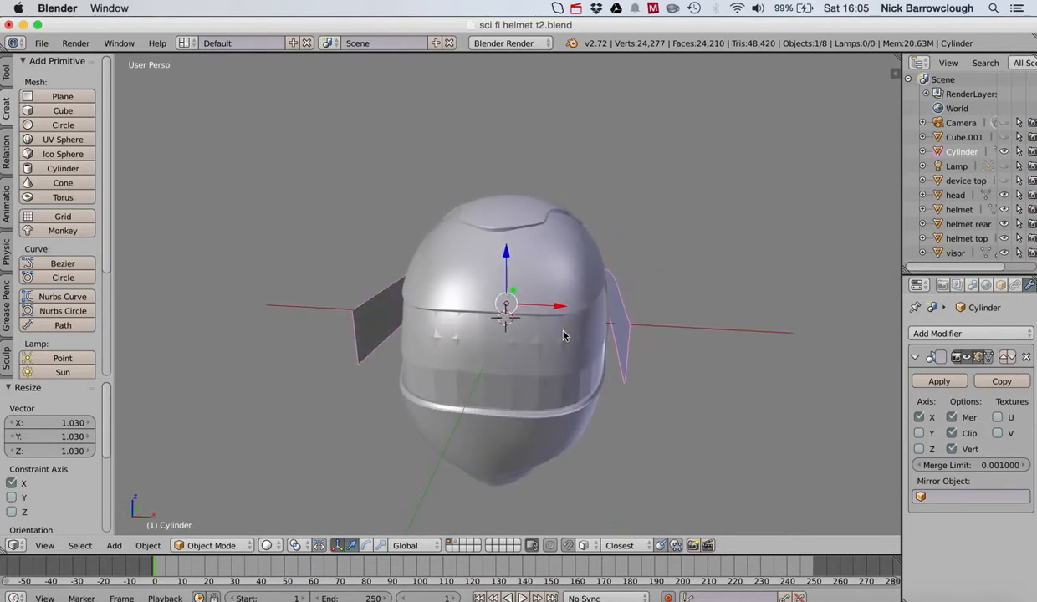
{"action": "scroll", "coordinate": [563, 334], "scroll_direction": "left", "scroll_amount": 8}
{"action": "scroll", "coordinate": [563, 334], "scroll_direction": "up", "scroll_amount": 5}
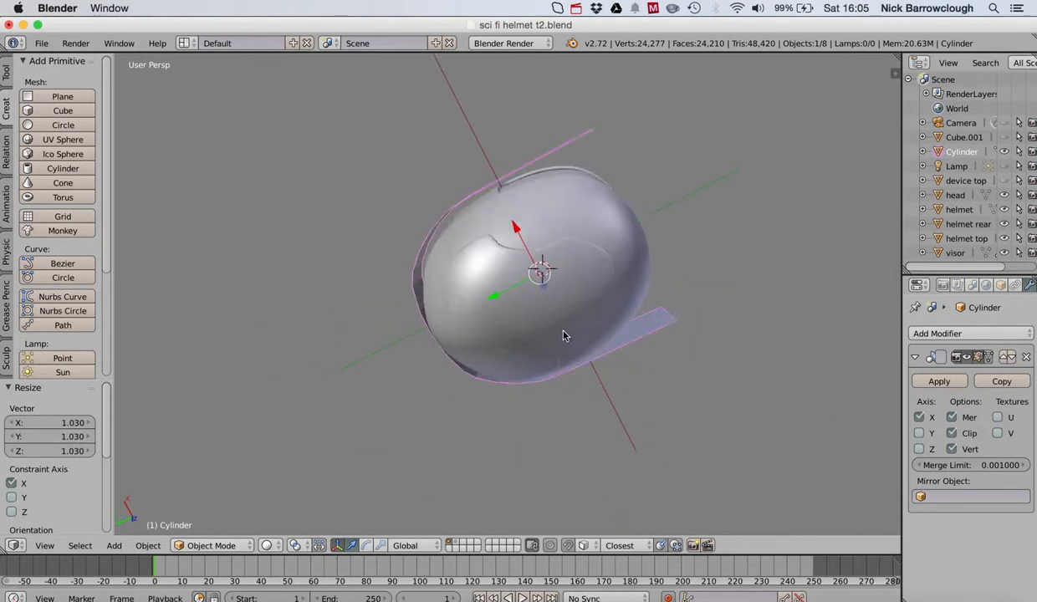
{"action": "scroll", "coordinate": [562, 335], "scroll_direction": "down", "scroll_amount": 10}
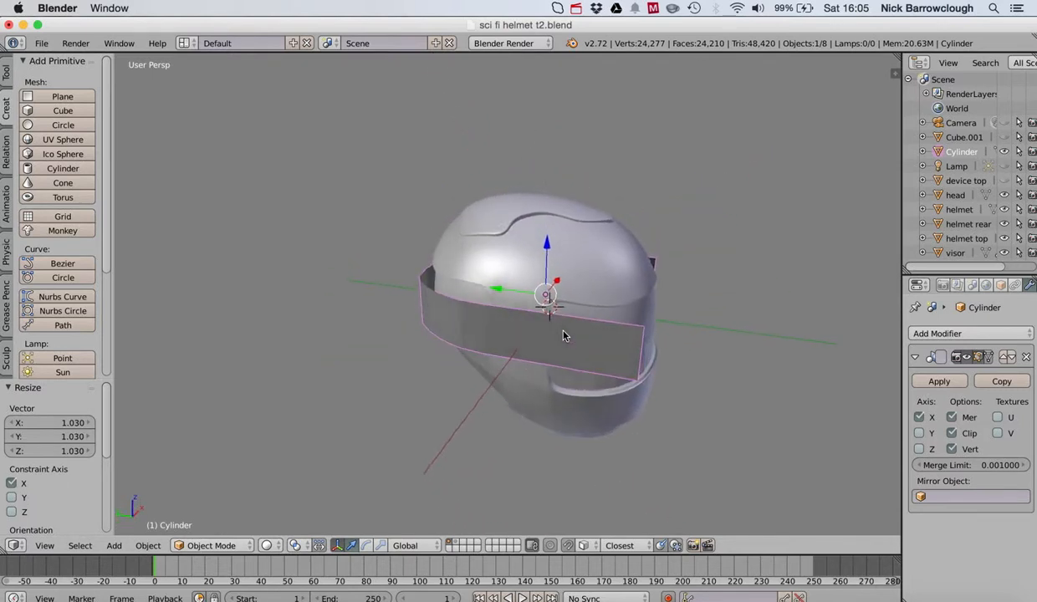
{"action": "scroll", "coordinate": [563, 335], "scroll_direction": "left", "scroll_amount": 4}
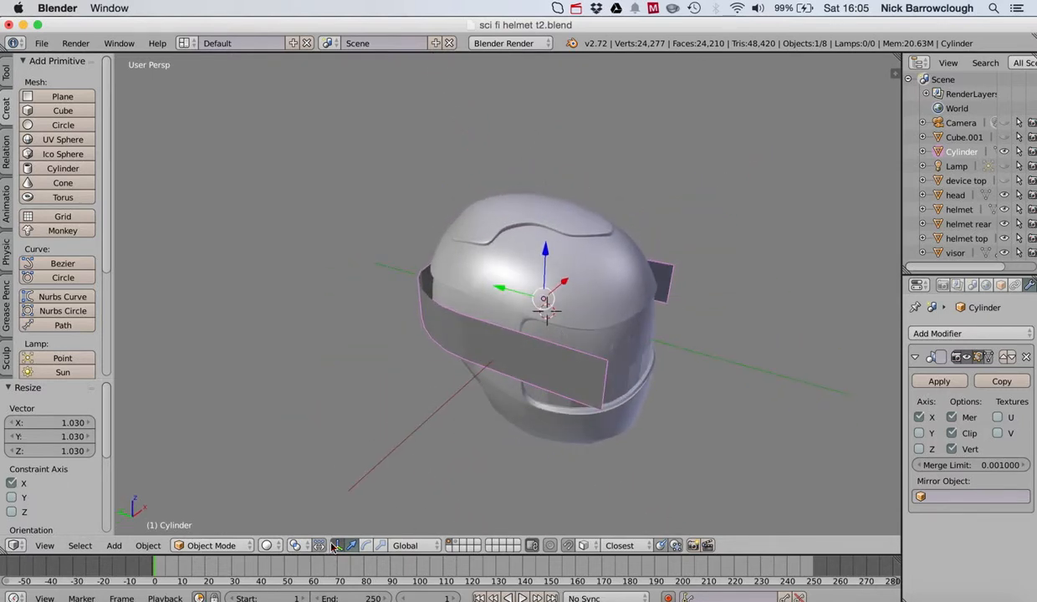
In Edit Mode with face selection, select all the strip's faces and extrude them outward by about 0.32 for thickness.
{"action": "left_click", "coordinate": [216, 546]}
{"action": "left_click", "coordinate": [208, 532]}
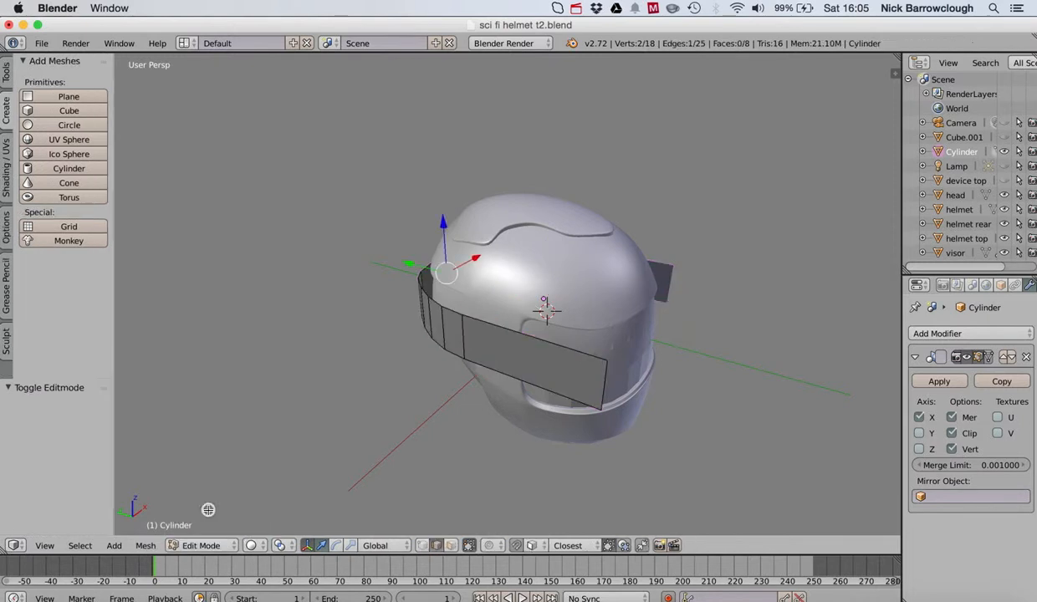
{"action": "left_click", "coordinate": [451, 546]}
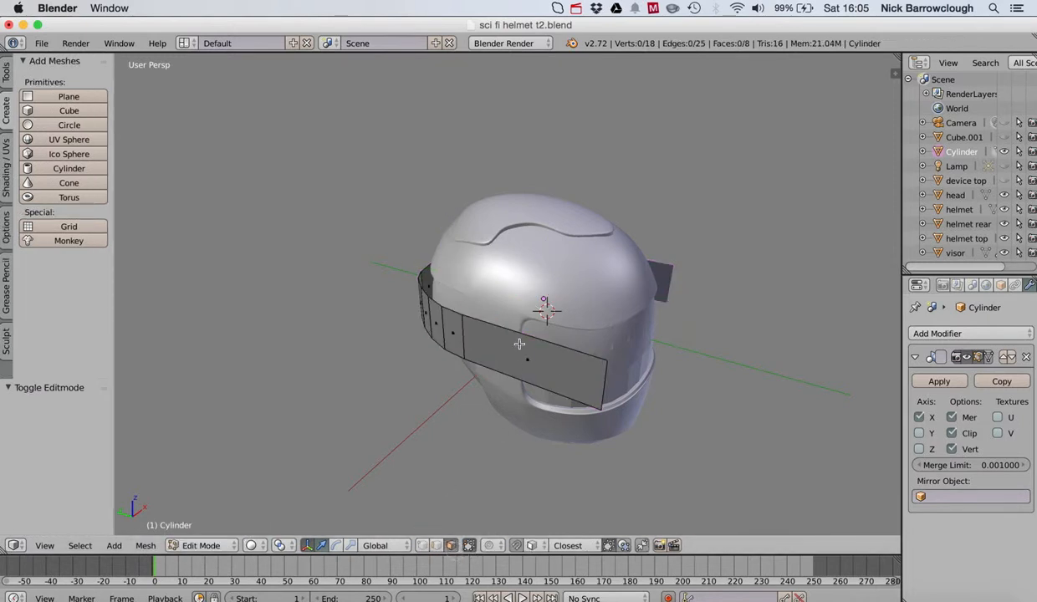
{"action": "key", "text": "a"}
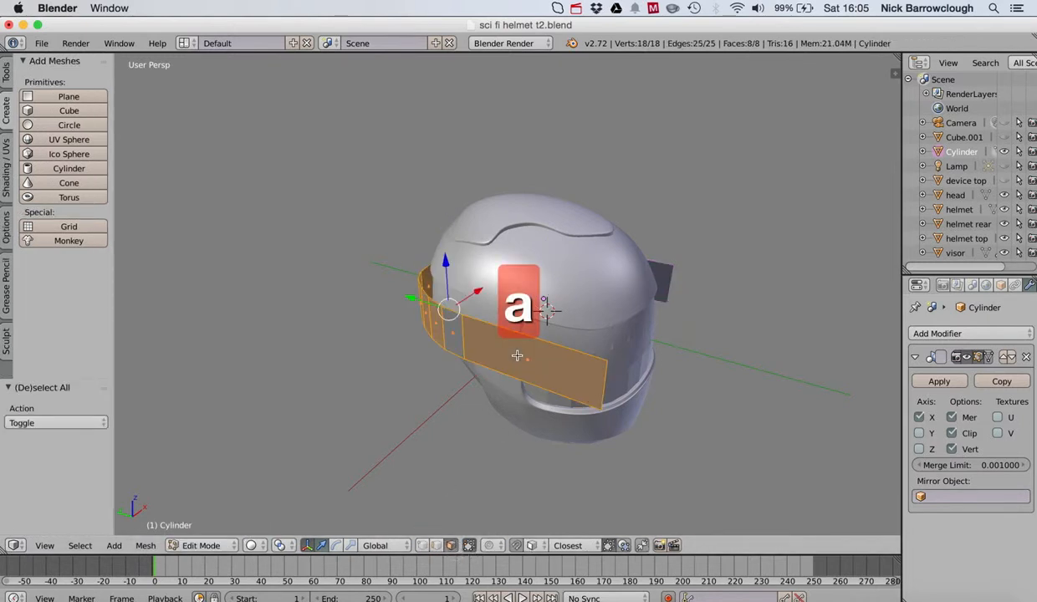
{"action": "key", "text": "e"}
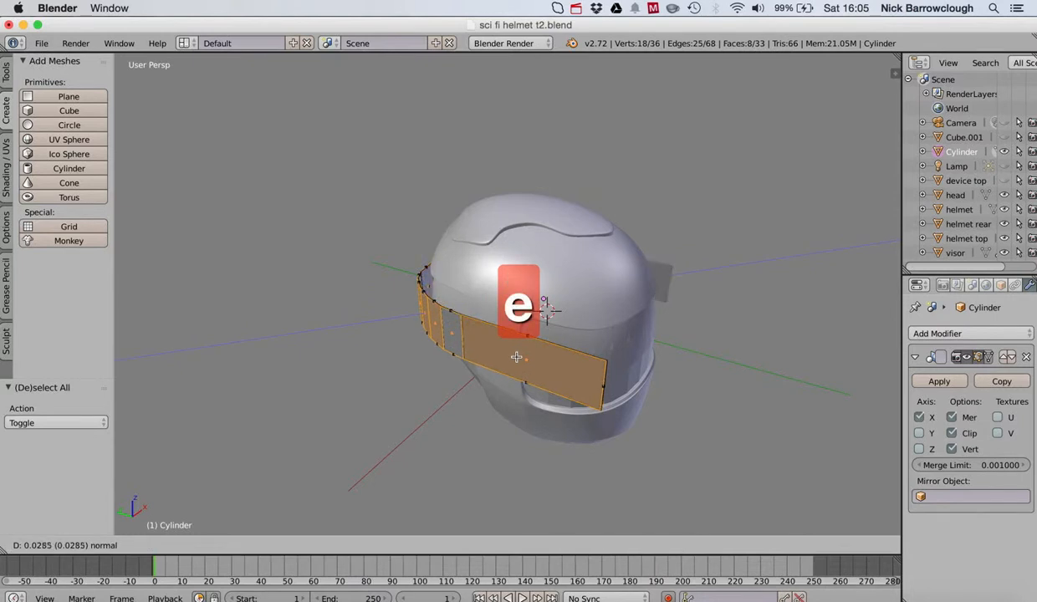
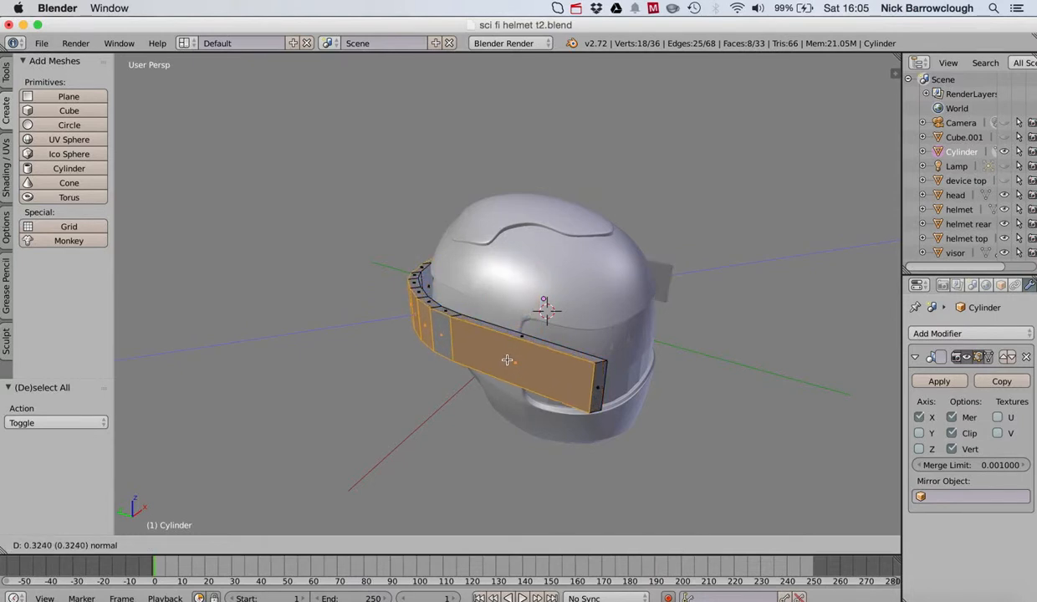
{"action": "left_click", "coordinate": [506, 360]}
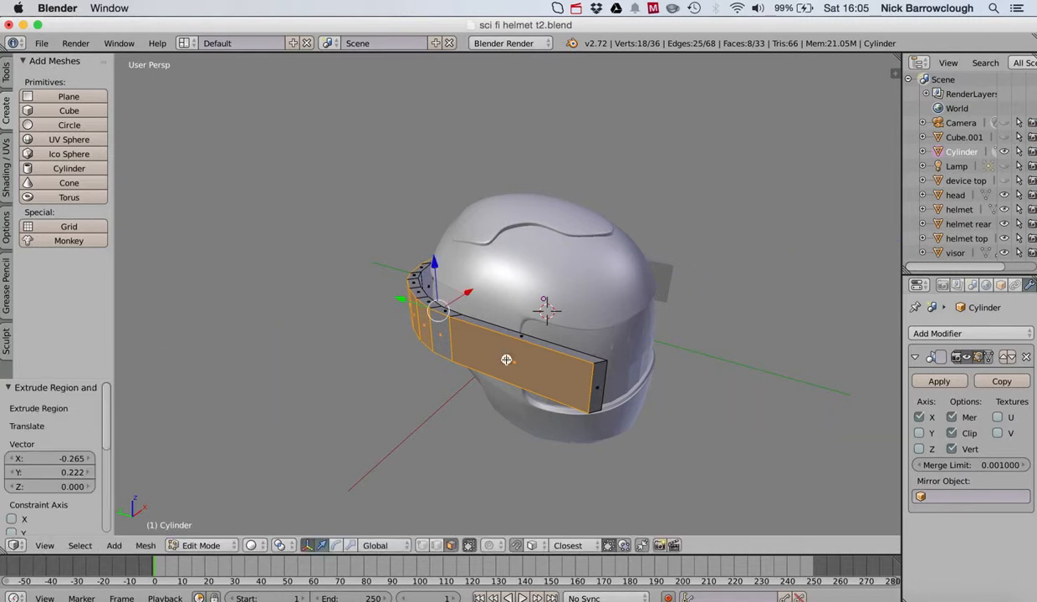
Select the rail's outer front vertical edge and, in top view, move it -0.216 along Y to square off the end.
{"action": "mouse_move", "coordinate": [506, 360]}
{"action": "middle_mouse_down"}
{"action": "mouse_move", "coordinate": [523, 339]}
{"action": "mouse_move", "coordinate": [506, 360]}
{"action": "middle_mouse_up"}
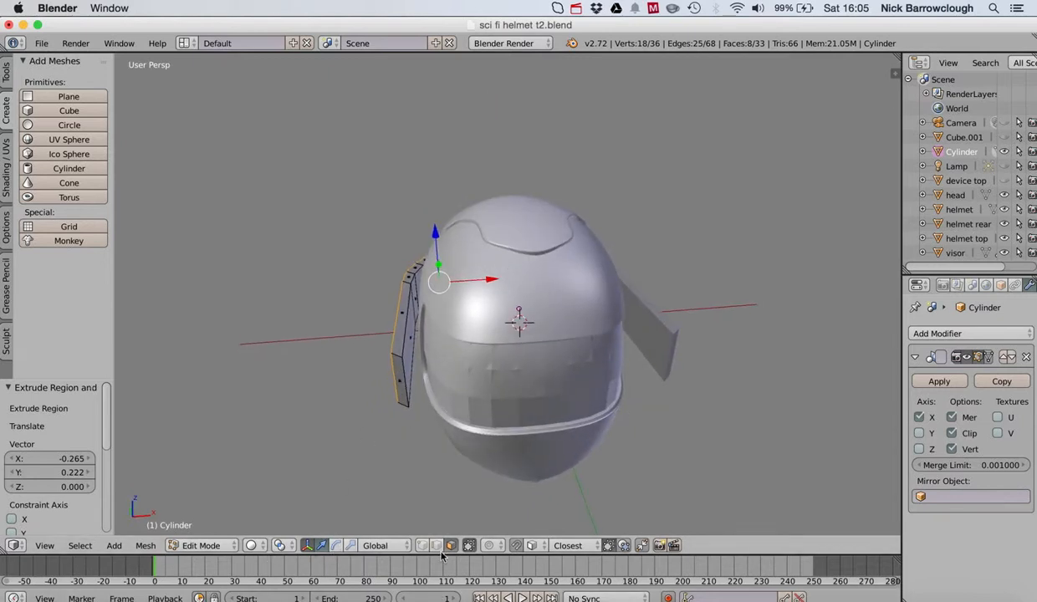
{"action": "right_click", "coordinate": [386, 373]}
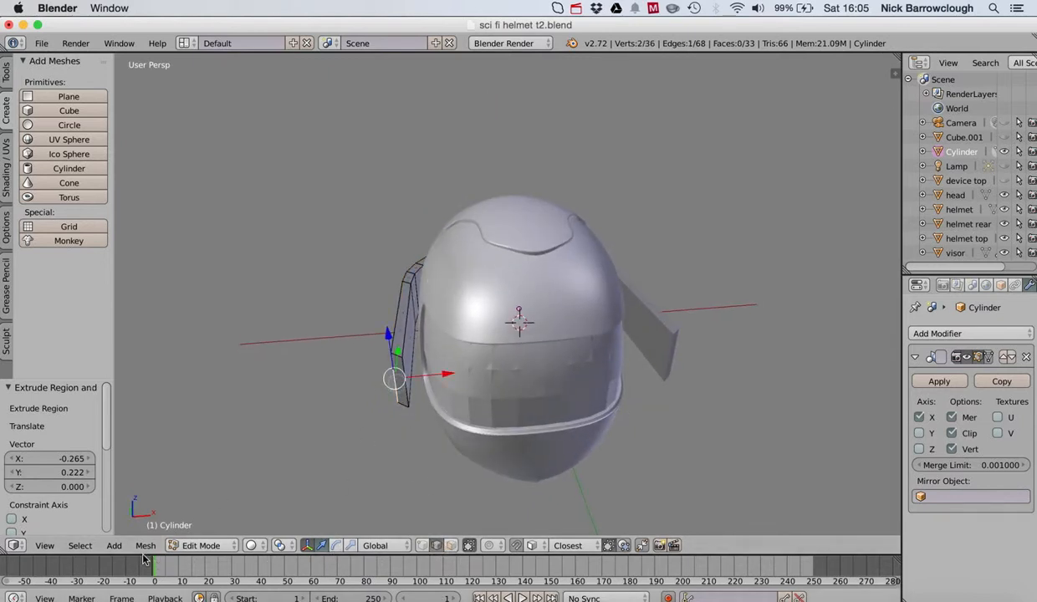
{"action": "left_click", "coordinate": [44, 546]}
{"action": "left_click", "coordinate": [60, 475]}
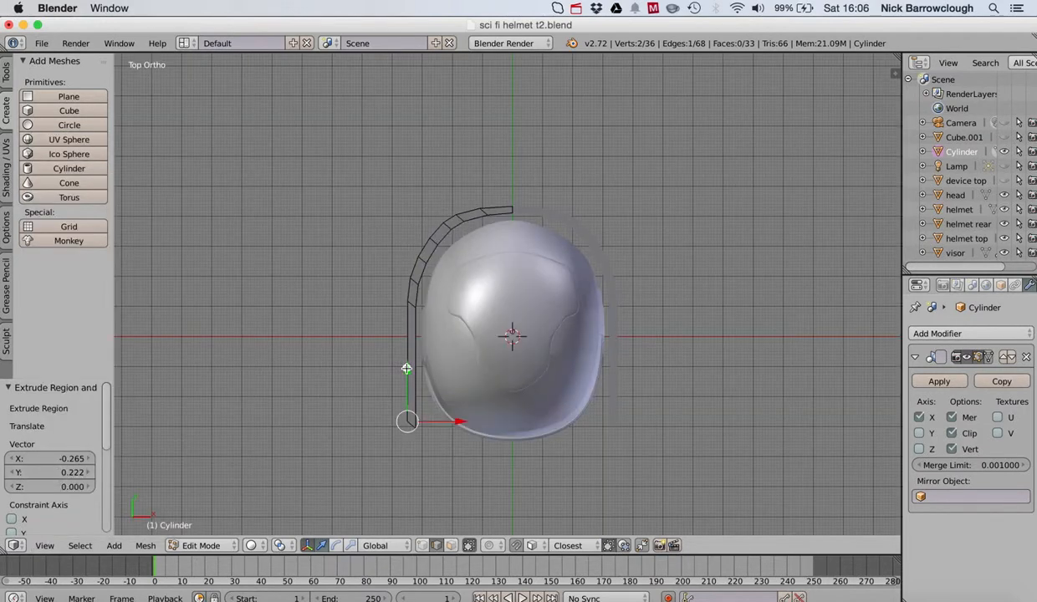
{"action": "left_click_drag", "start_coordinate": [405, 368], "coordinate": [403, 376]}
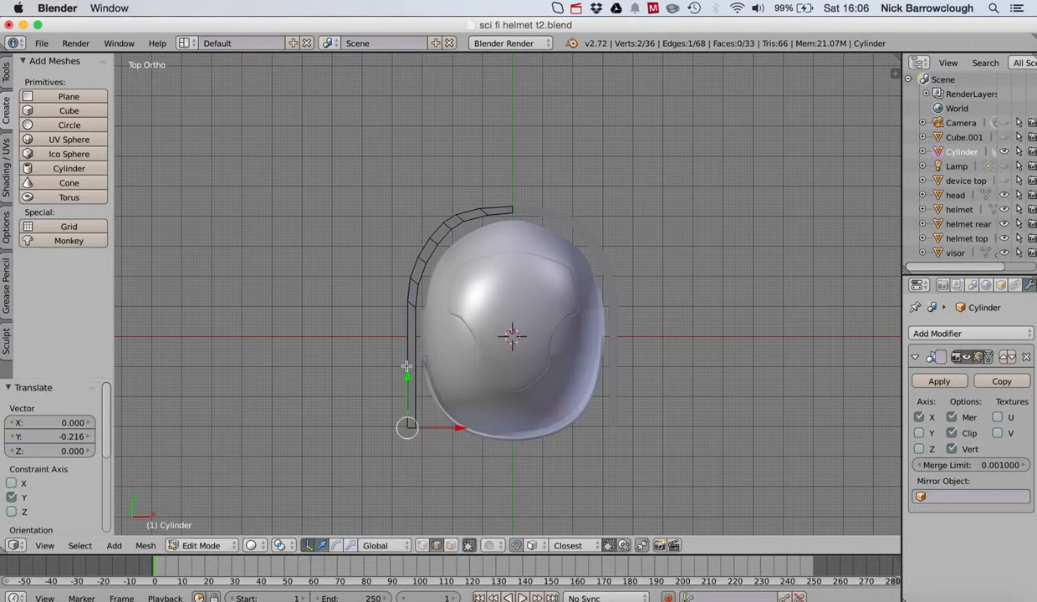
Return to Object Mode and add a Subdivision Surface modifier to the rail with the view subdivisions set to 2.
{"action": "left_click", "coordinate": [195, 548]}
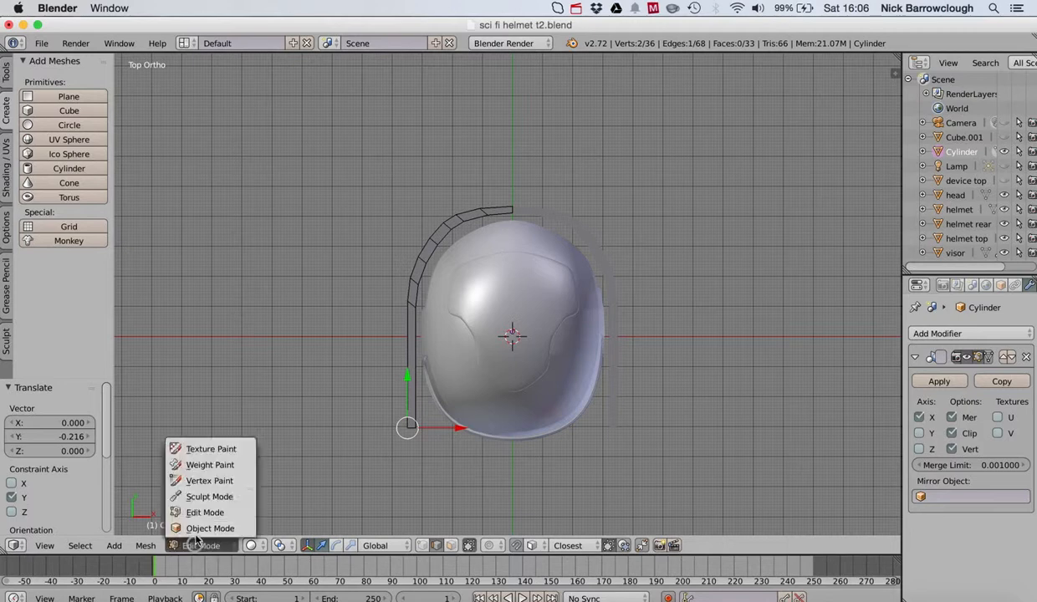
{"action": "left_click", "coordinate": [201, 590]}
{"action": "mouse_move", "coordinate": [459, 245]}
{"action": "middle_mouse_down"}
{"action": "mouse_move", "coordinate": [474, 259]}
{"action": "mouse_move", "coordinate": [460, 246]}
{"action": "middle_mouse_up"}
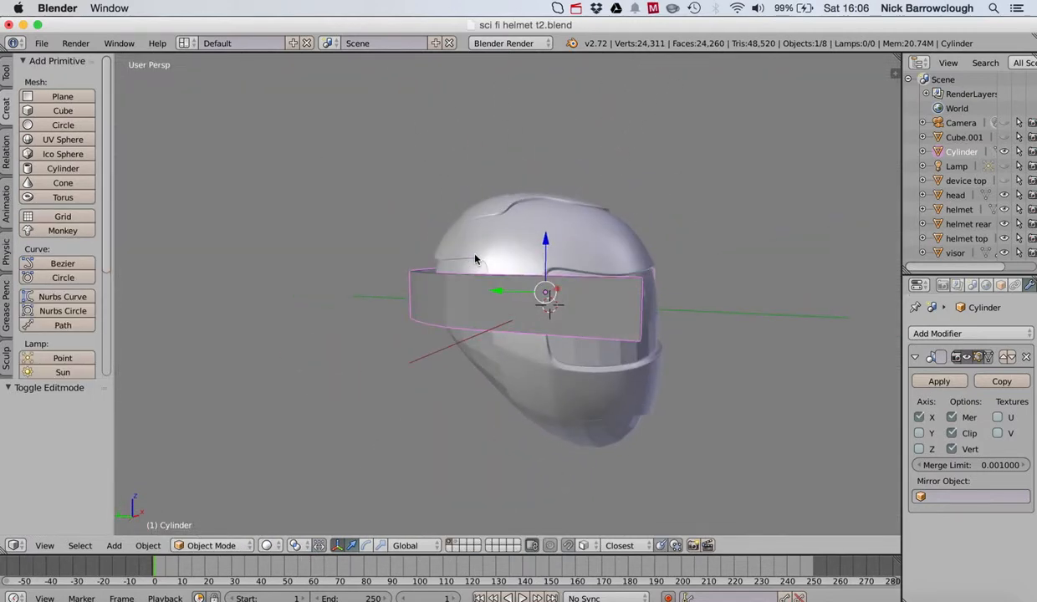
{"action": "left_click", "coordinate": [966, 333]}
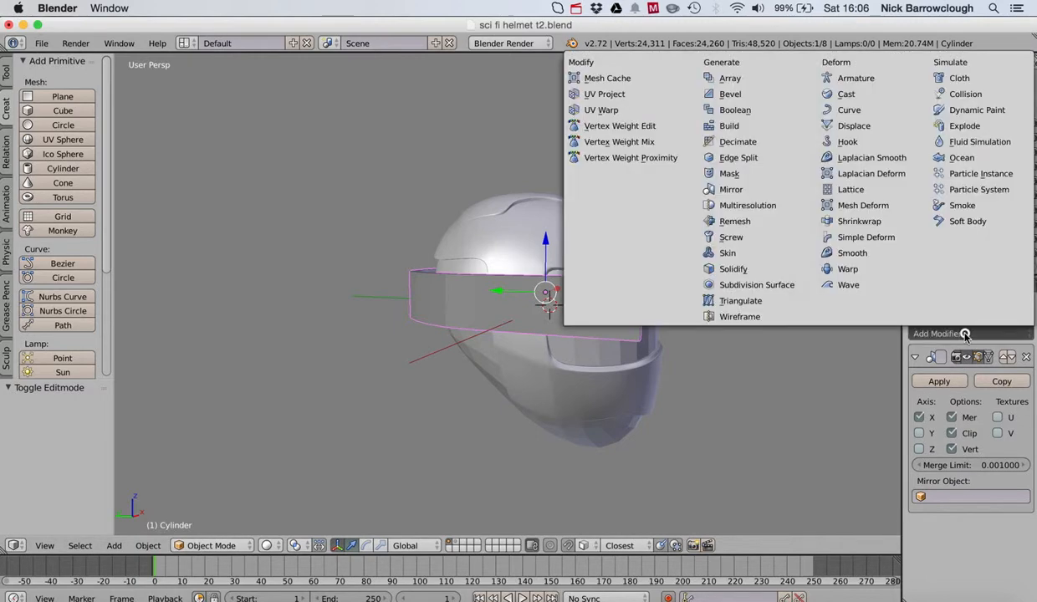
{"action": "left_click", "coordinate": [764, 285]}
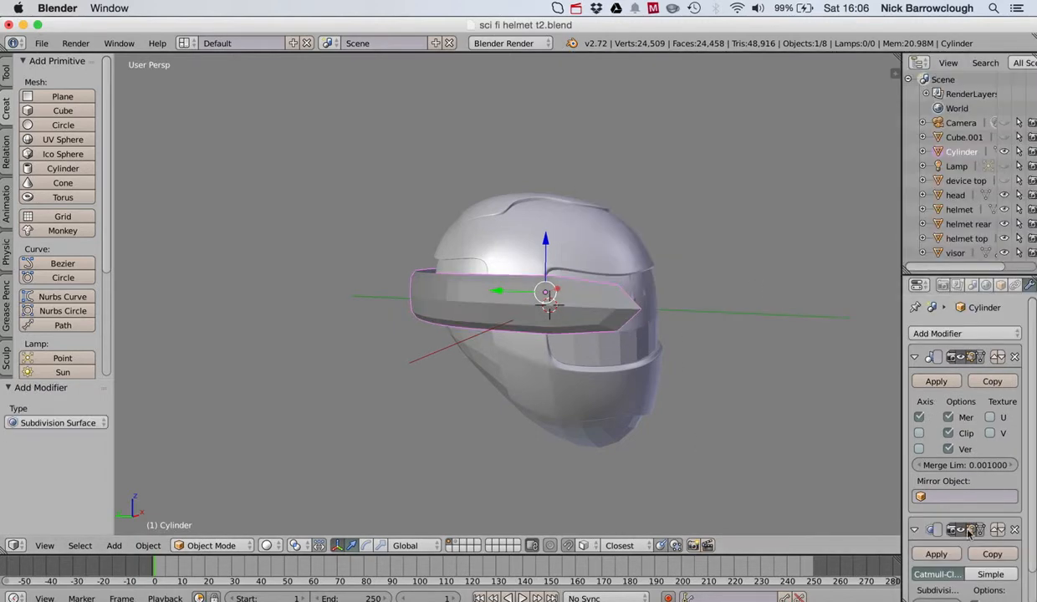
{"action": "scroll", "coordinate": [952, 538], "scroll_direction": "down", "scroll_amount": 2}
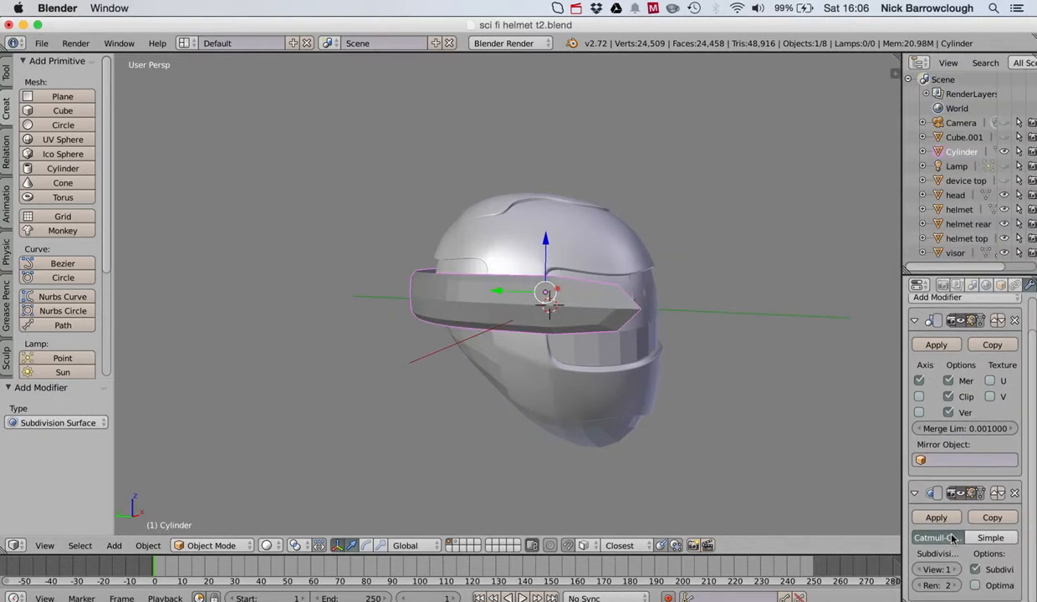
{"action": "left_click", "coordinate": [955, 569]}
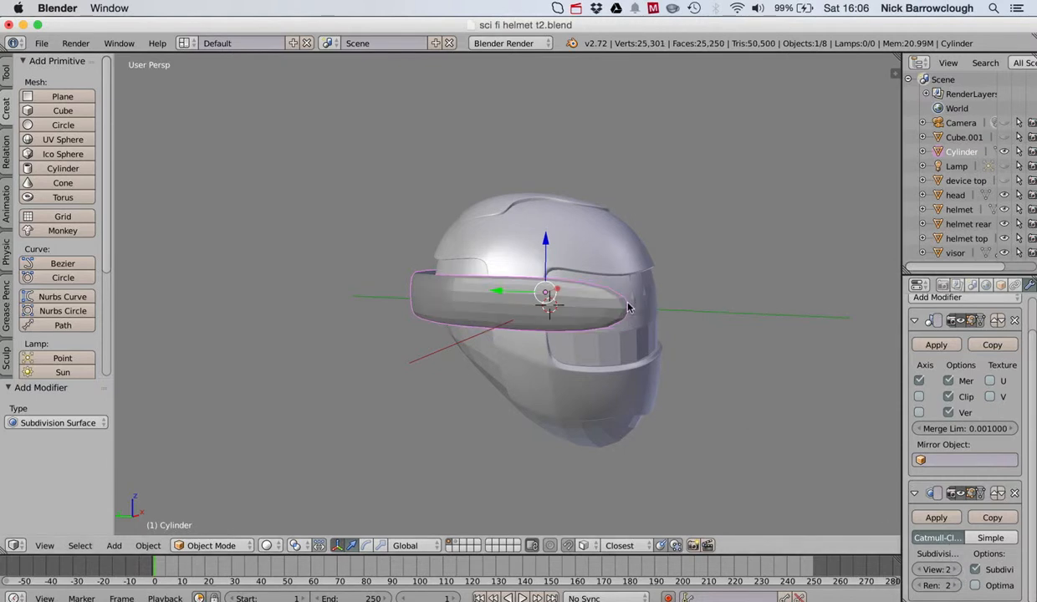
Inspect the smoothed rail, return to Edit Mode and turn off the Subdivision Surface modifier's display while editing.
{"action": "scroll", "coordinate": [628, 312], "scroll_direction": "up", "scroll_amount": 5}
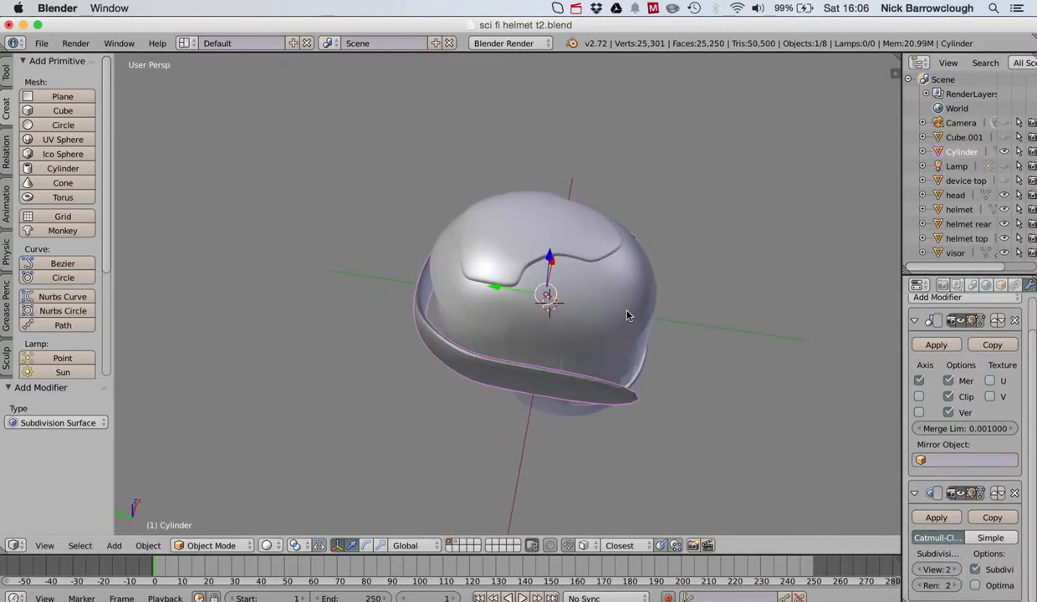
{"action": "scroll", "coordinate": [627, 311], "scroll_direction": "down", "scroll_amount": 5}
{"action": "scroll", "coordinate": [628, 311], "scroll_direction": "left", "scroll_amount": 6}
{"action": "scroll", "coordinate": [629, 316], "scroll_direction": "left", "scroll_amount": 8}
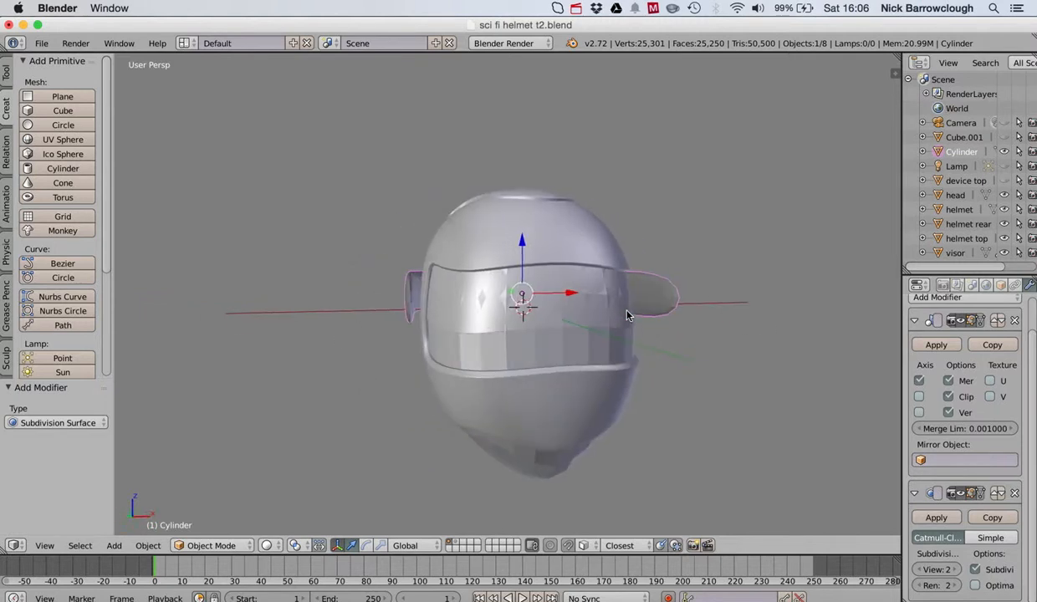
{"action": "scroll", "coordinate": [627, 310], "scroll_direction": "left", "scroll_amount": 5}
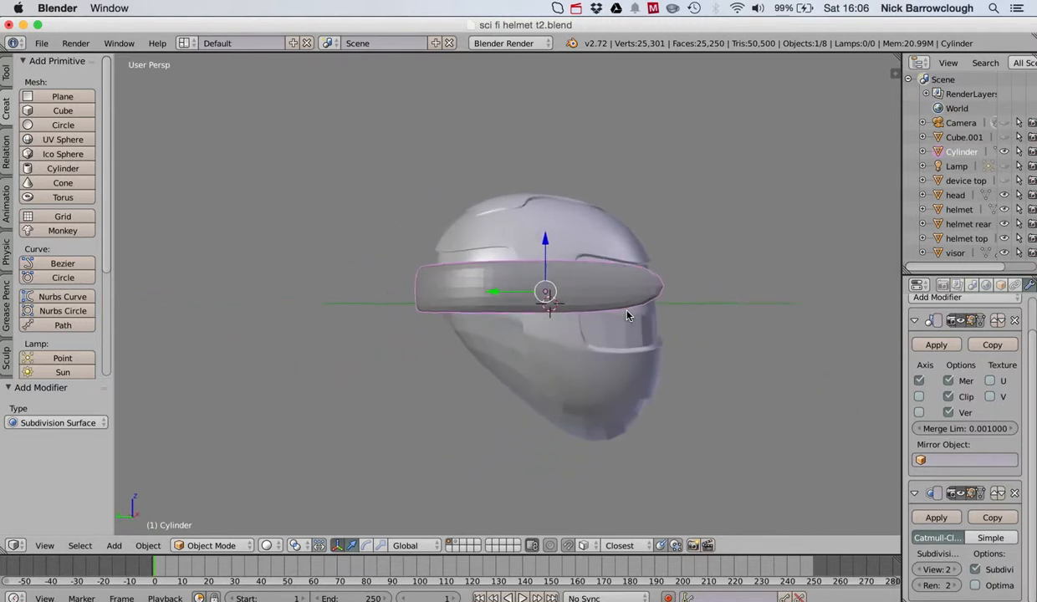
{"action": "left_click", "coordinate": [178, 544]}
{"action": "left_click", "coordinate": [216, 516]}
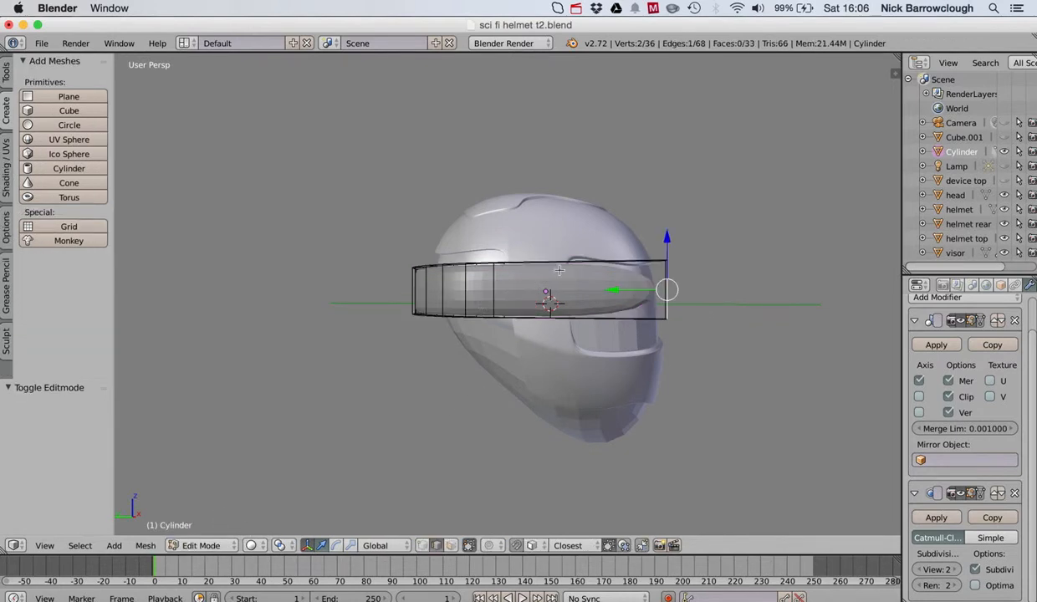
{"action": "left_click", "coordinate": [973, 494]}
{"action": "scroll", "coordinate": [623, 287], "scroll_direction": "right", "scroll_amount": 5}
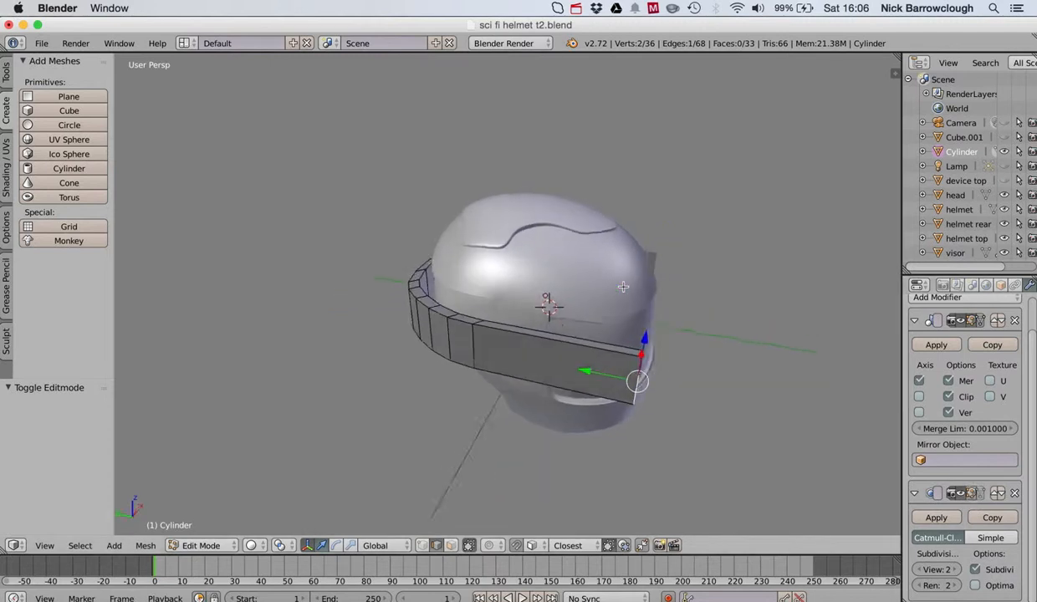
Add a single vertical loop cut across the rail's long straight section and slide it close to the front end.
{"action": "scroll", "coordinate": [623, 287], "scroll_direction": "right", "scroll_amount": 1}
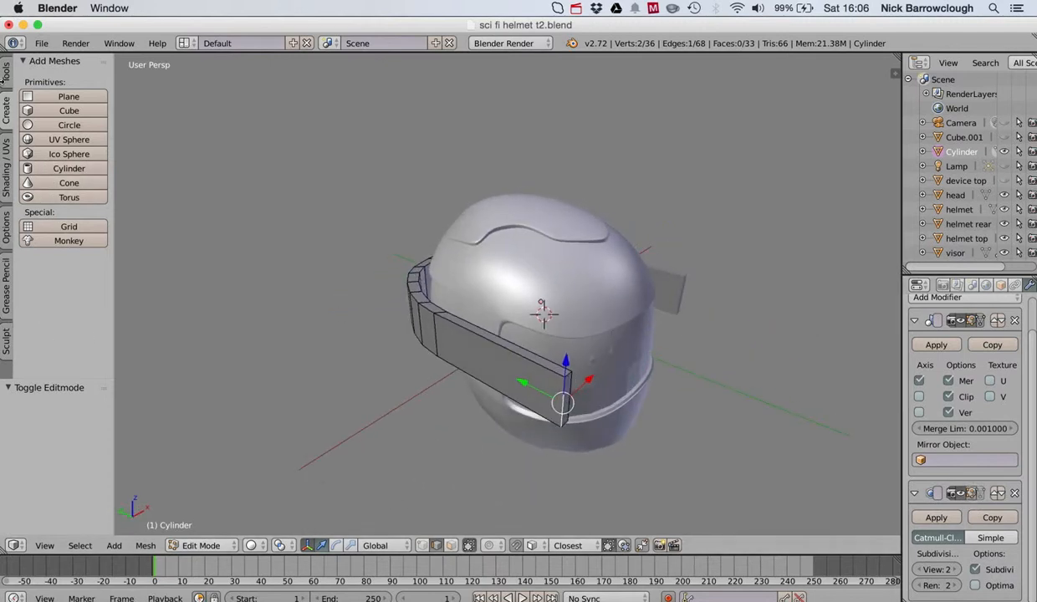
{"action": "left_click", "coordinate": [5, 75]}
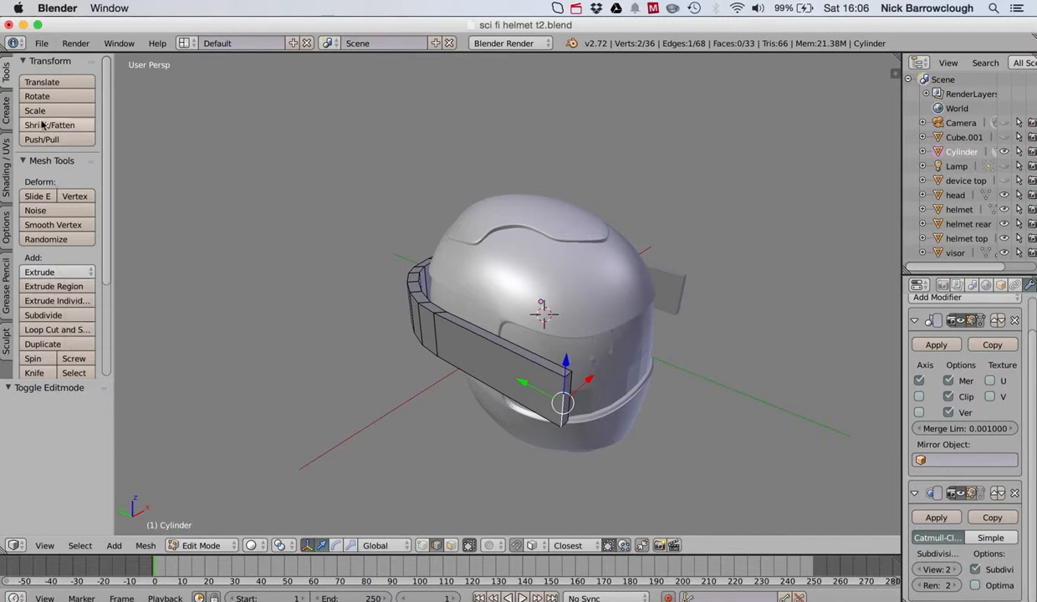
{"action": "left_click", "coordinate": [57, 329]}
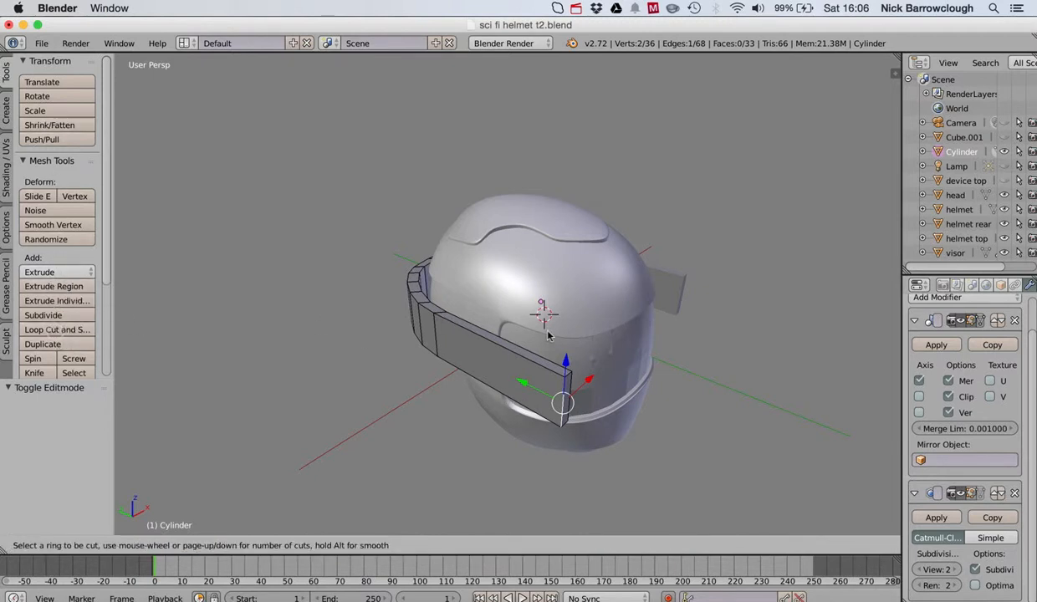
{"action": "left_click", "coordinate": [506, 364]}
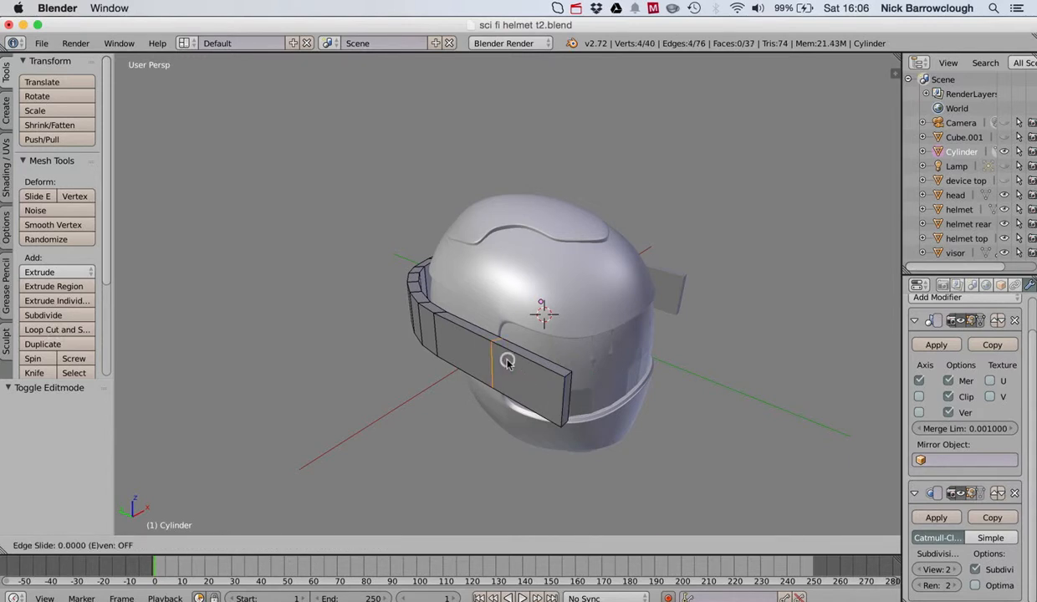
{"action": "left_click", "coordinate": [565, 405]}
Move the new vertical loop -0.040 along Y so it sits tight against the rail's front end.
{"action": "scroll", "coordinate": [565, 405], "scroll_direction": "up", "scroll_amount": 5}
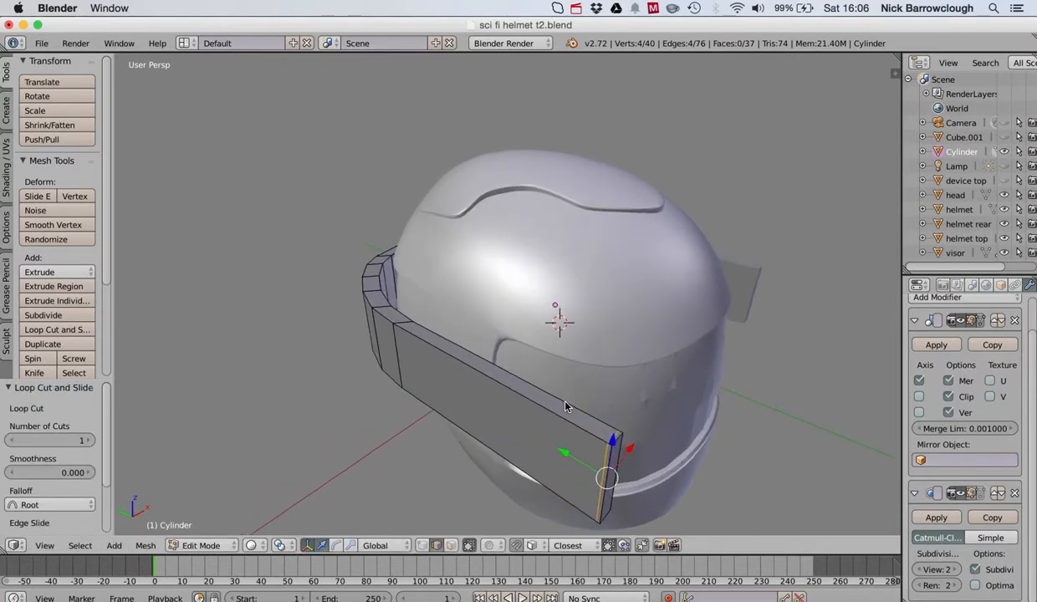
{"action": "middle_click_drag", "start_coordinate": [565, 403], "coordinate": [595, 271]}
{"action": "scroll", "coordinate": [603, 205], "scroll_direction": "up", "scroll_amount": 3}
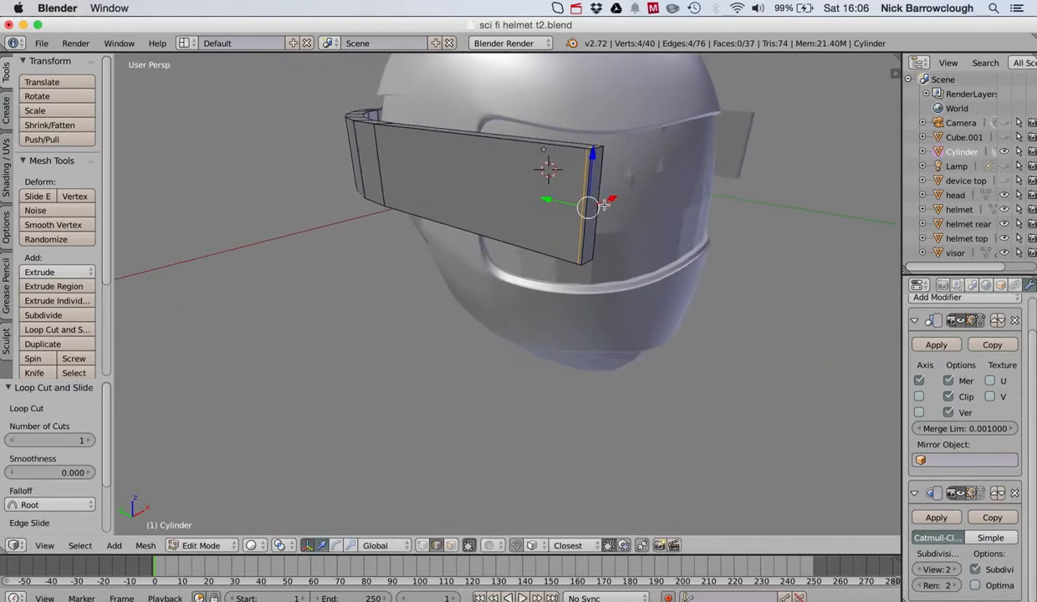
{"action": "scroll", "coordinate": [604, 205], "scroll_direction": "down", "scroll_amount": 5}
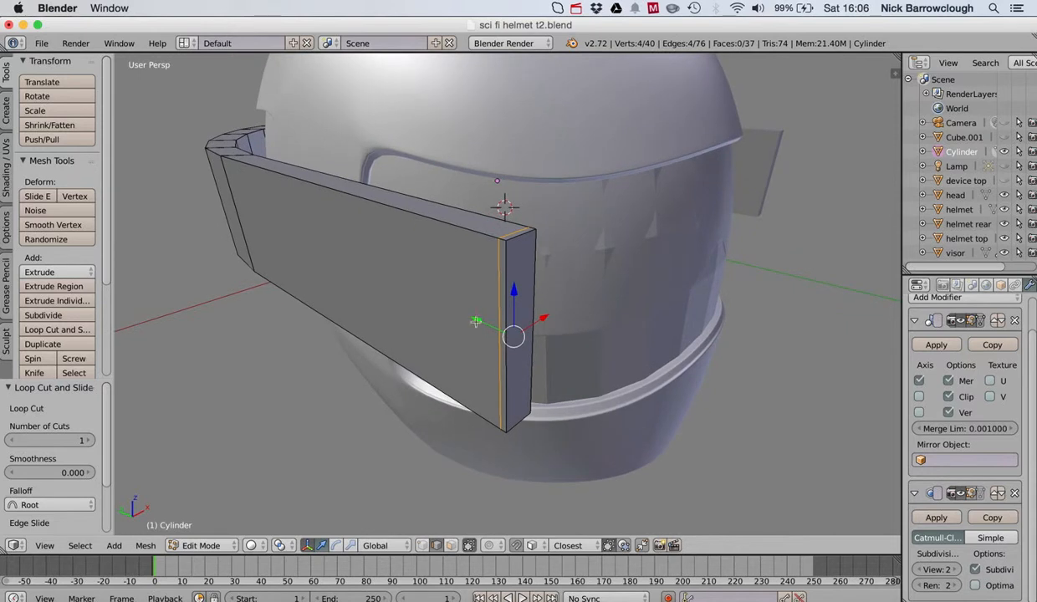
{"action": "key", "text": "g"}
{"action": "key", "text": "y"}
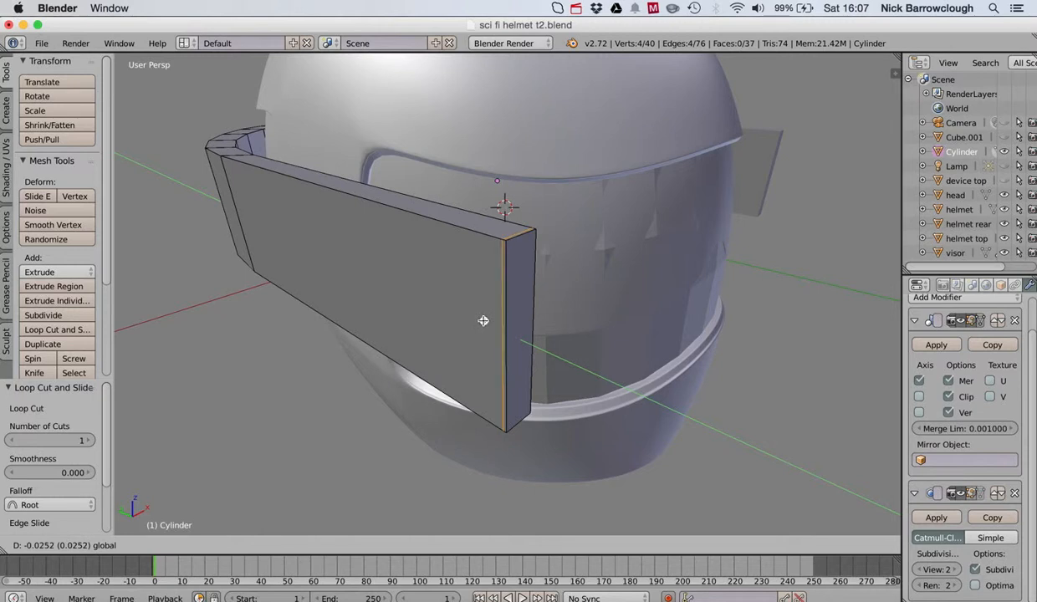
{"action": "left_click", "coordinate": [485, 320]}
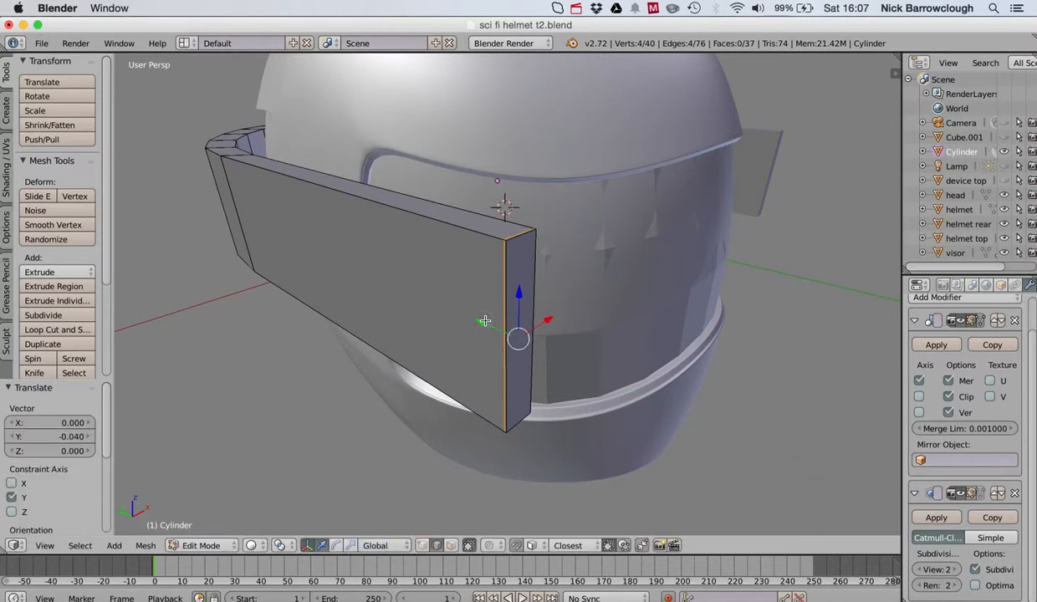
Add two lengthwise loop cuts around the rail, sliding one tight to the upper edge and the other tight to the lower edge.
{"action": "left_click", "coordinate": [57, 330]}
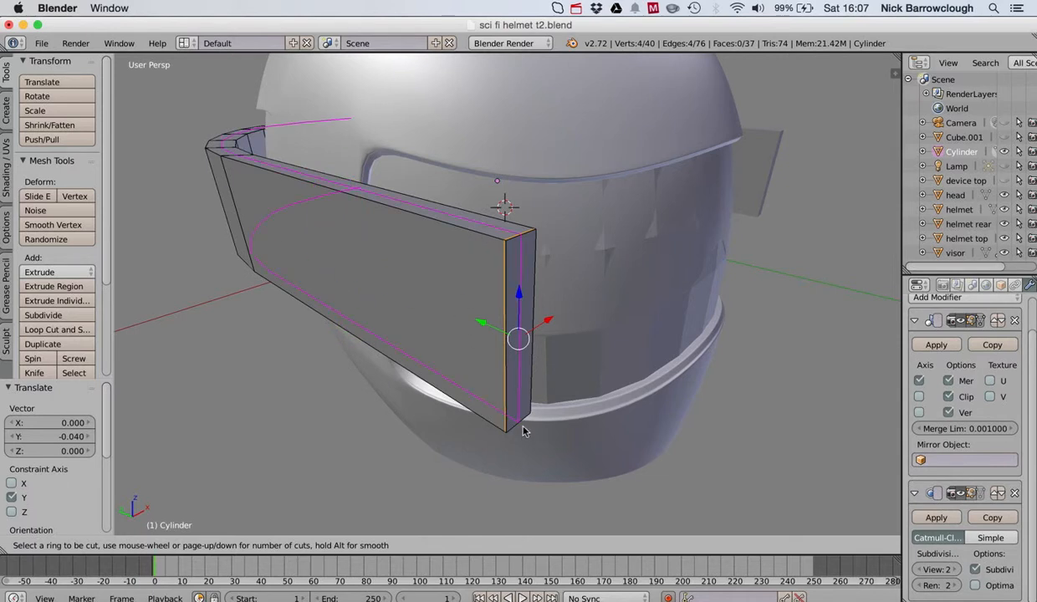
{"action": "scroll", "coordinate": [504, 408], "scroll_direction": "up", "scroll_amount": 1}
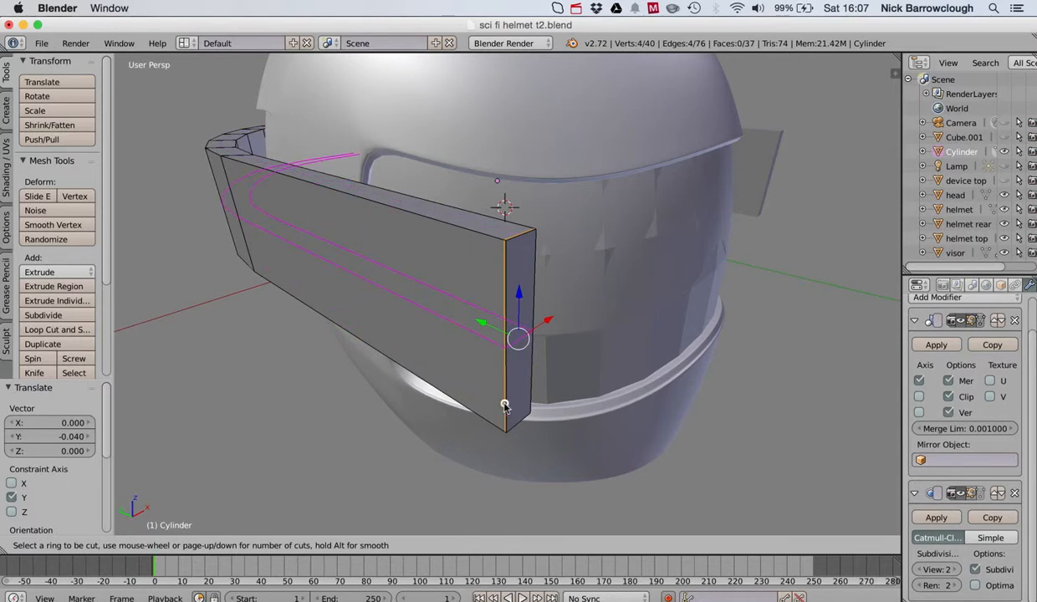
{"action": "left_click", "coordinate": [505, 407]}
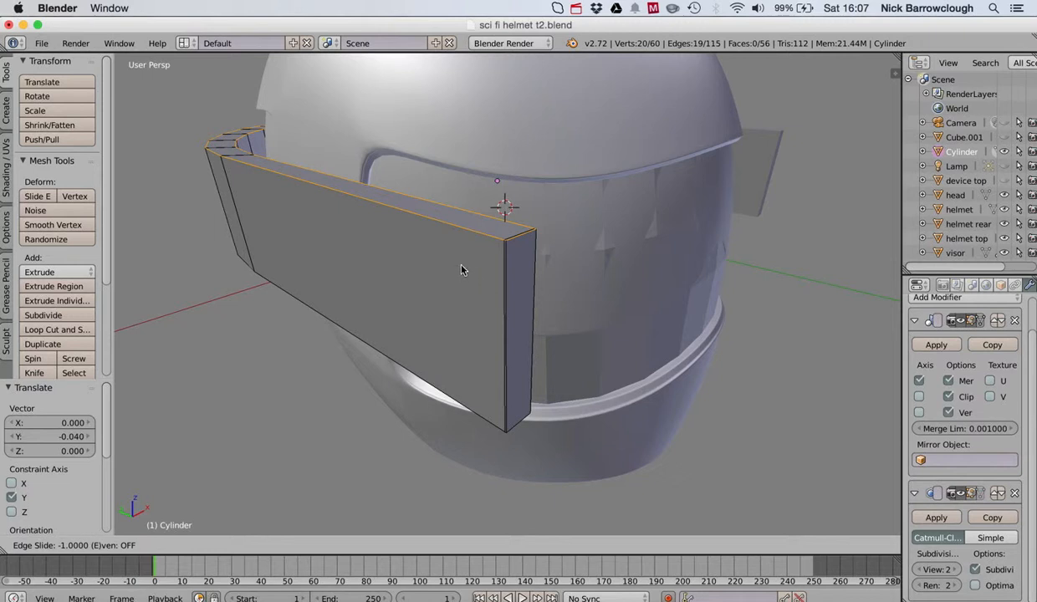
{"action": "left_click", "coordinate": [514, 310]}
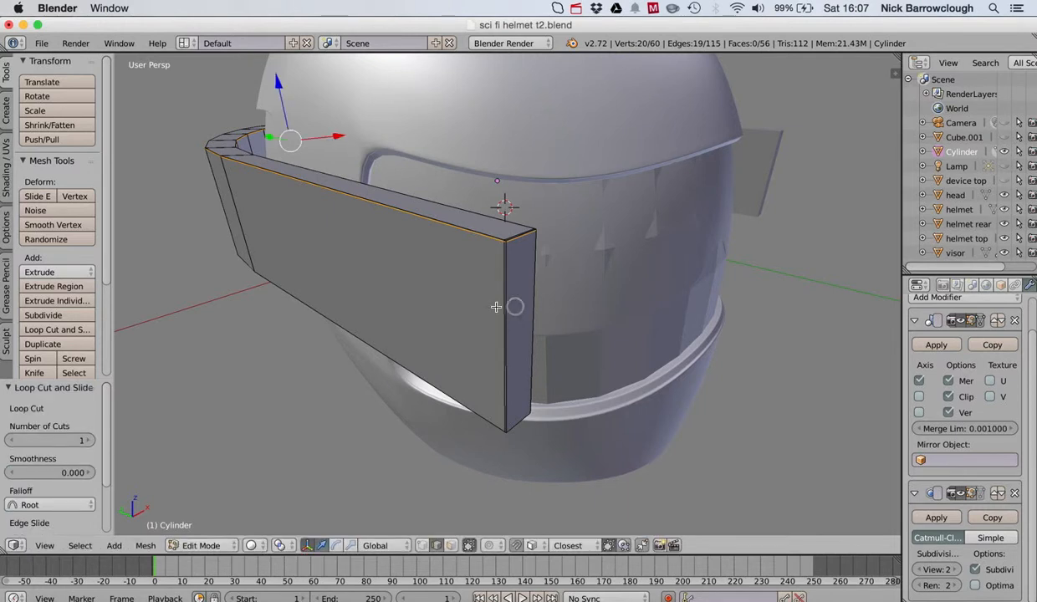
{"action": "left_click", "coordinate": [51, 329]}
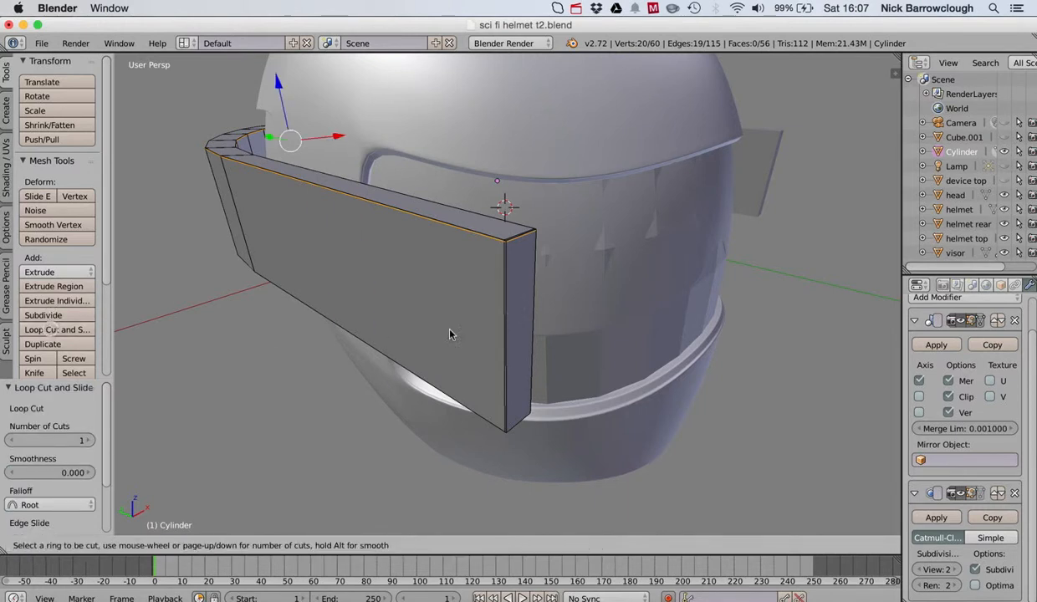
{"action": "left_click", "coordinate": [503, 335]}
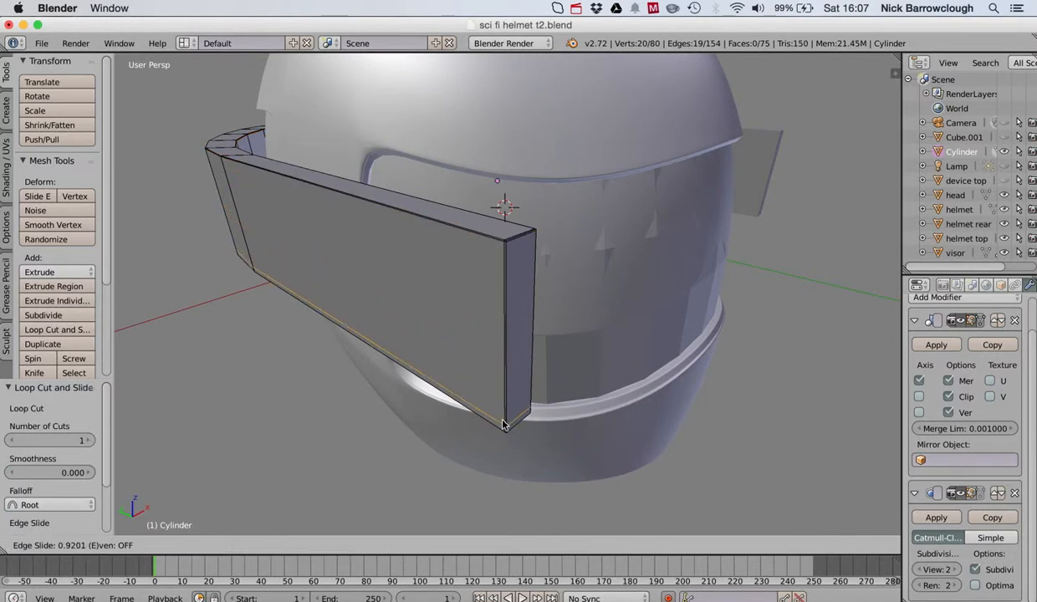
{"action": "left_click", "coordinate": [502, 429]}
Add a loop cut through the rail's thickness along its length and slide it tight to the inner, helmet-facing edge.
{"action": "scroll", "coordinate": [503, 430], "scroll_direction": "down", "scroll_amount": 5}
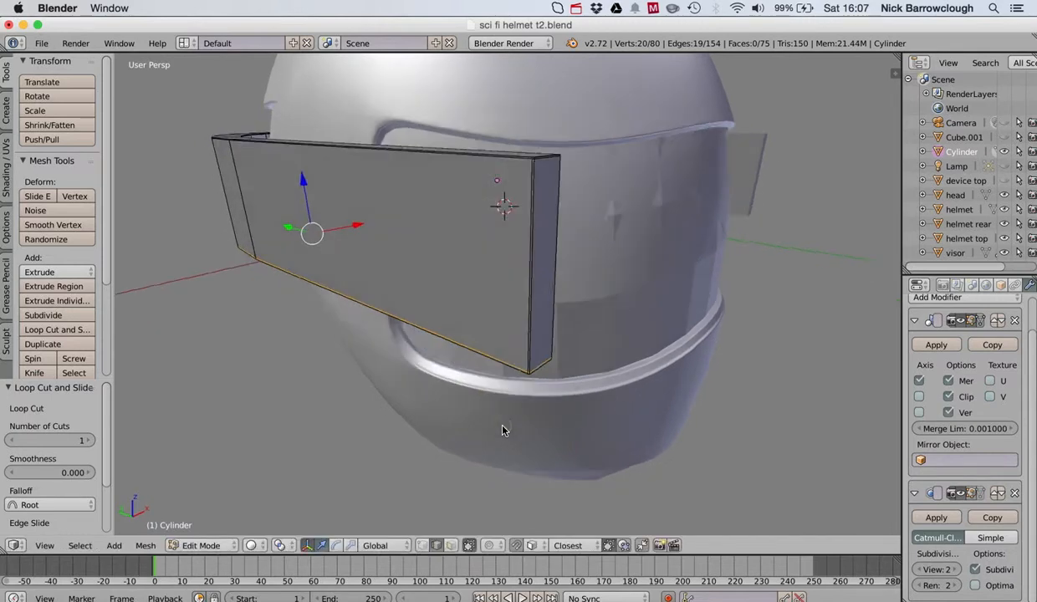
{"action": "scroll", "coordinate": [502, 430], "scroll_direction": "right", "scroll_amount": 6}
{"action": "scroll", "coordinate": [503, 430], "scroll_direction": "up", "scroll_amount": 5}
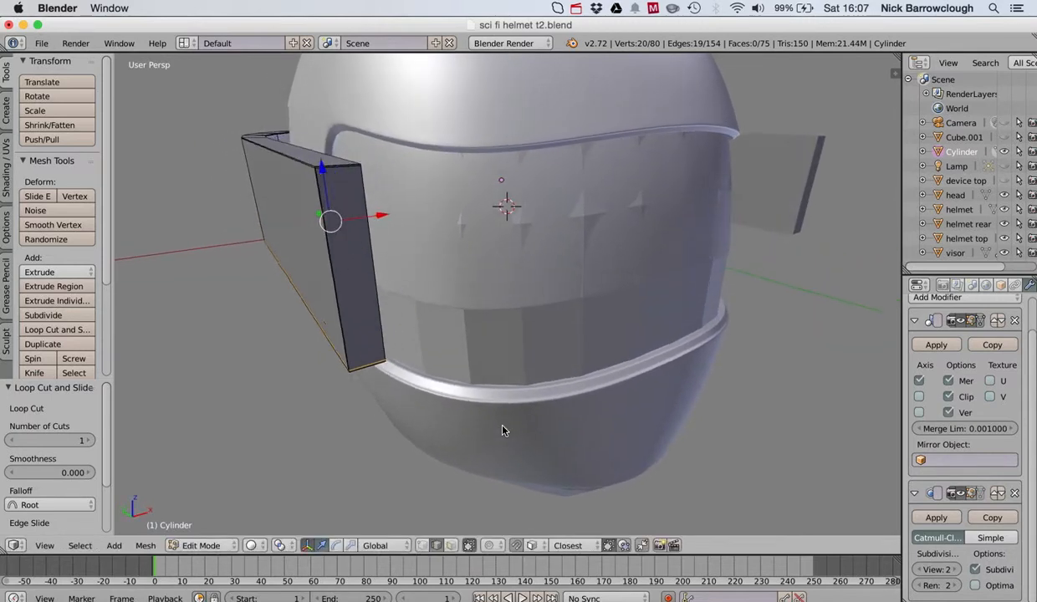
{"action": "scroll", "coordinate": [394, 354], "scroll_direction": "left", "scroll_amount": 5}
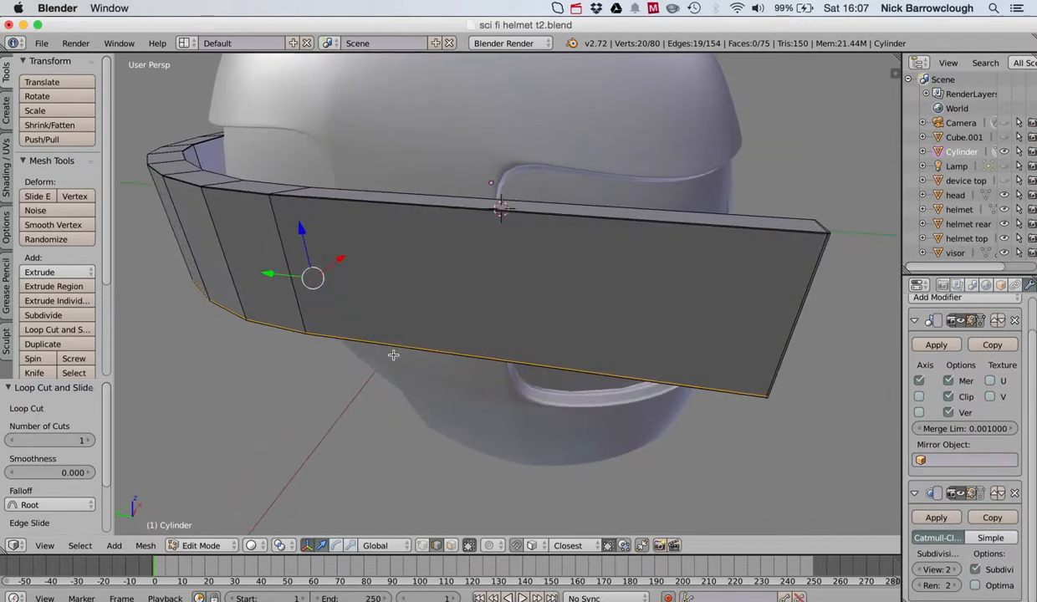
{"action": "scroll", "coordinate": [393, 354], "scroll_direction": "left", "scroll_amount": 10}
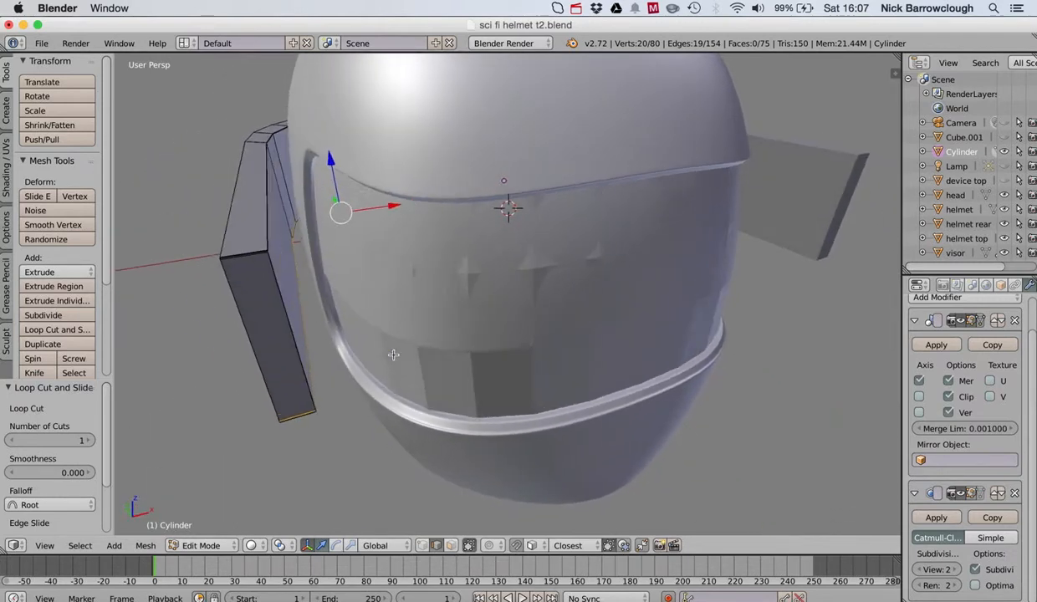
{"action": "scroll", "coordinate": [393, 355], "scroll_direction": "left", "scroll_amount": 2}
{"action": "scroll", "coordinate": [393, 355], "scroll_direction": "up", "scroll_amount": 2}
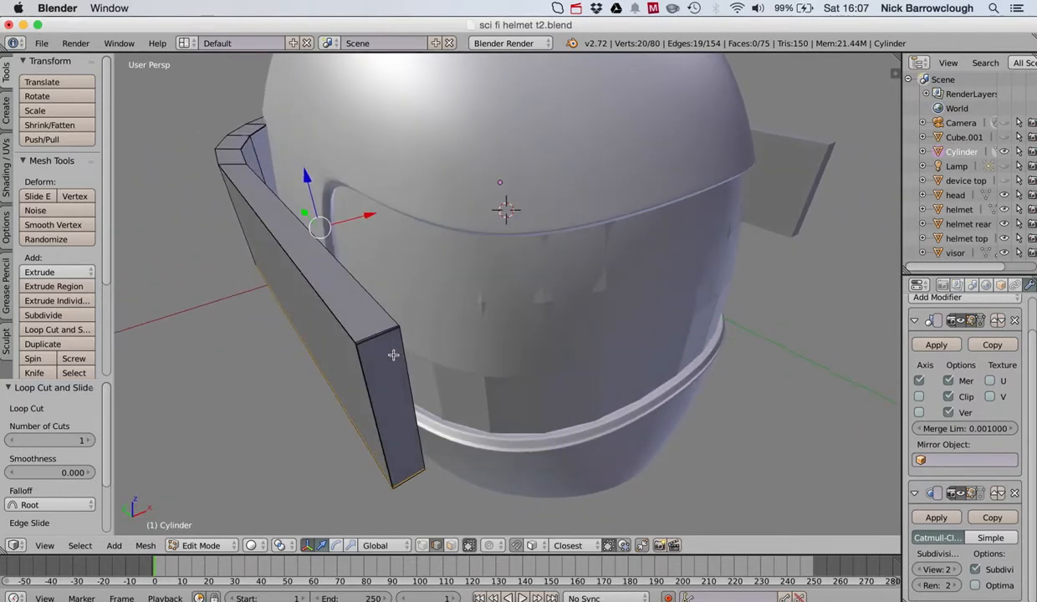
{"action": "scroll", "coordinate": [393, 353], "scroll_direction": "up", "scroll_amount": 2}
{"action": "scroll", "coordinate": [393, 350], "scroll_direction": "left", "scroll_amount": 3}
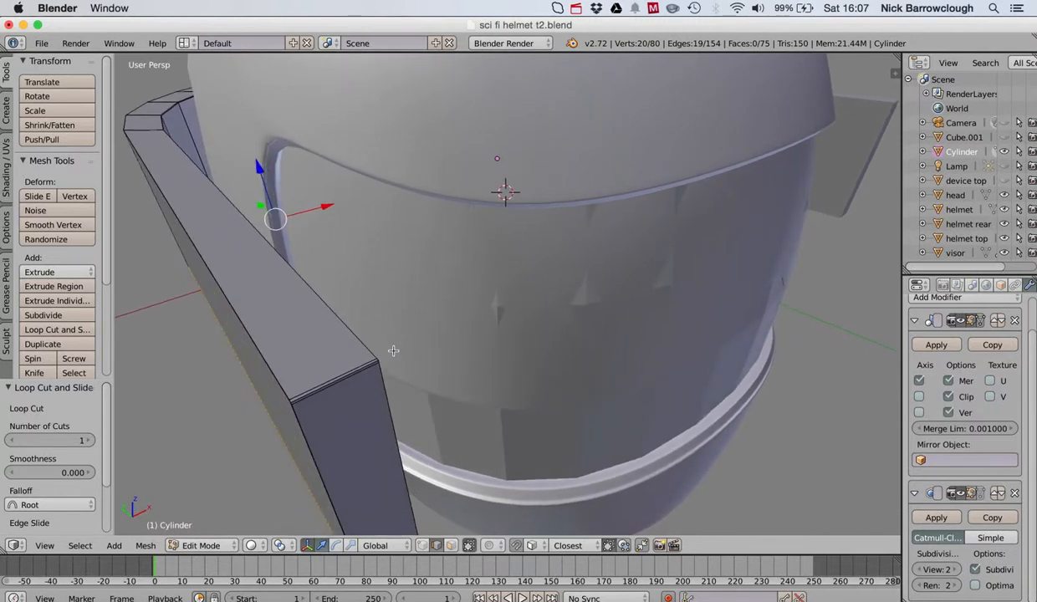
{"action": "left_click", "coordinate": [46, 329]}
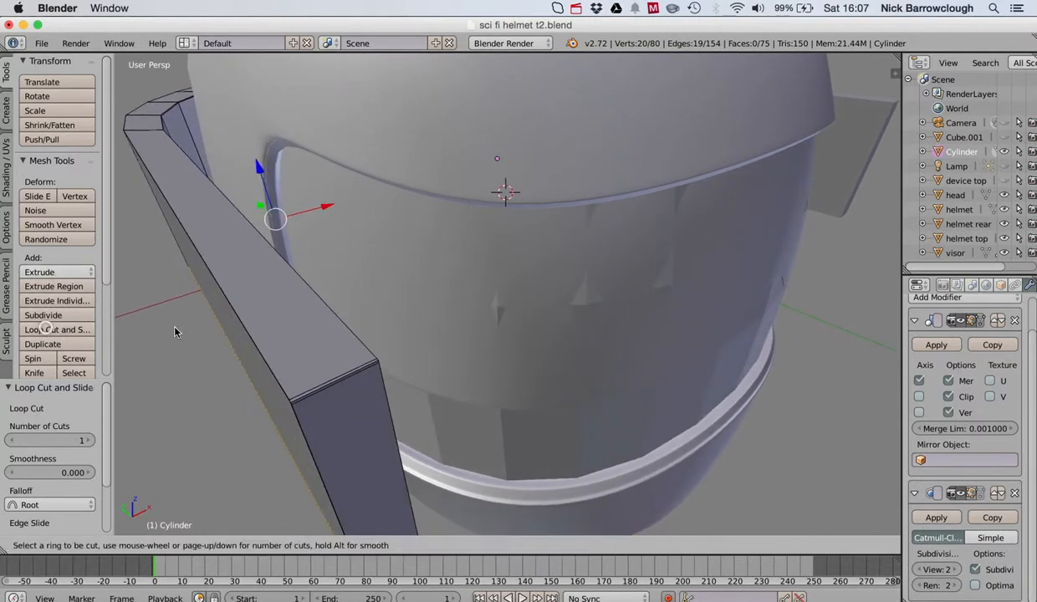
{"action": "left_click", "coordinate": [347, 376]}
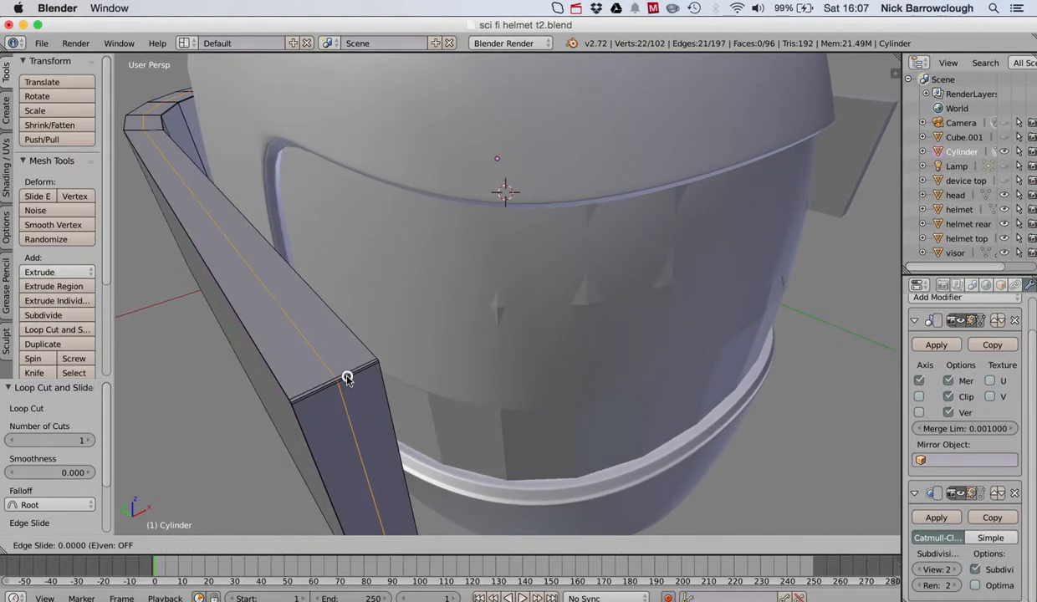
{"action": "left_click", "coordinate": [390, 361]}
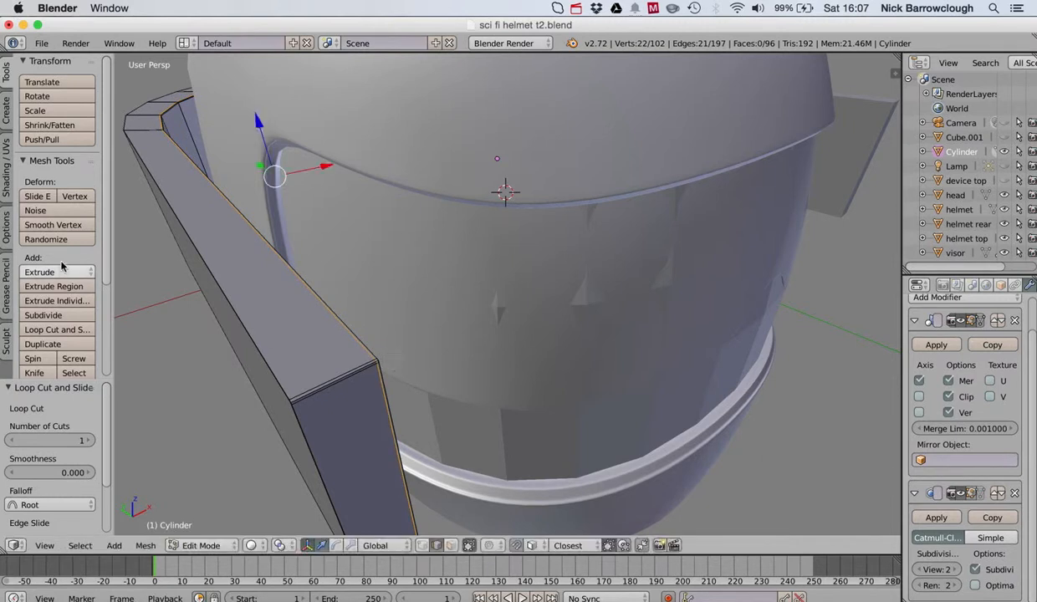
Add another lengthwise loop cut through the rail's thickness and slide it tight to the outer edge.
{"action": "left_click", "coordinate": [52, 330]}
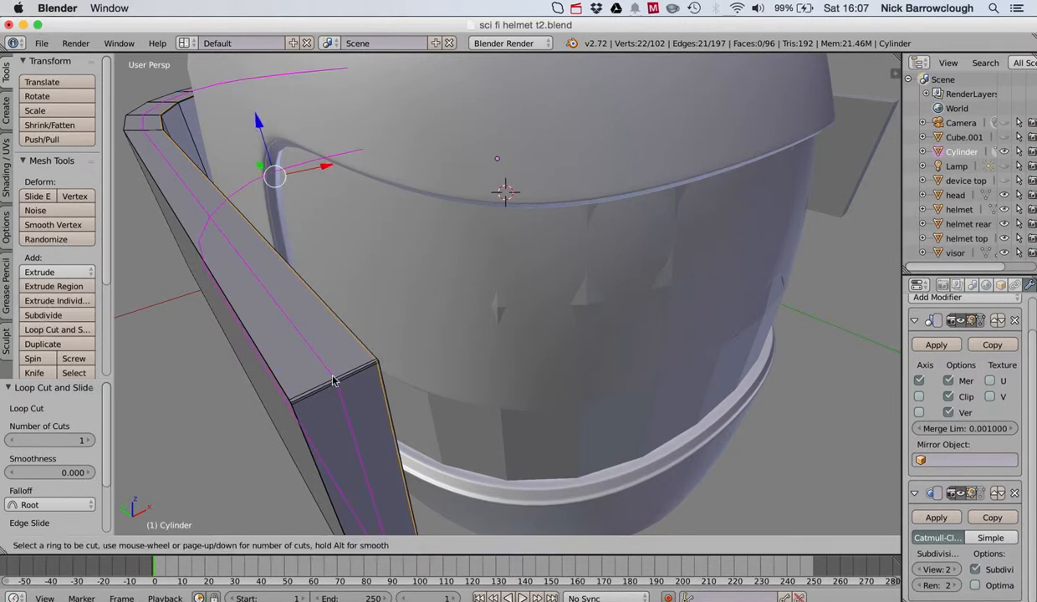
{"action": "left_click", "coordinate": [333, 380]}
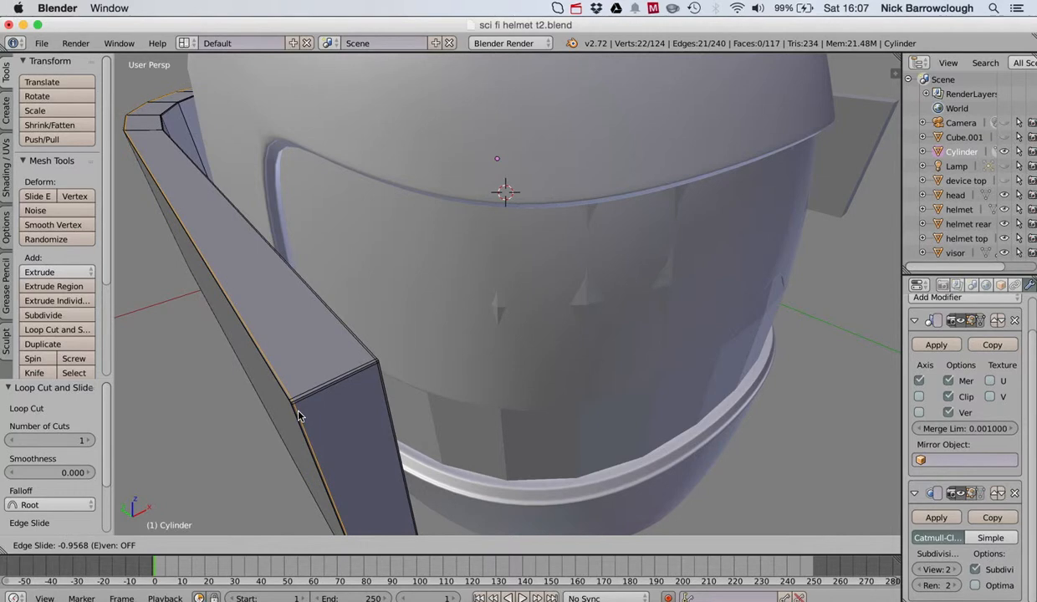
{"action": "left_click", "coordinate": [298, 416]}
Return to Object Mode and apply smooth shading to the rail.
{"action": "middle_click_drag", "start_coordinate": [329, 371], "coordinate": [338, 355]}
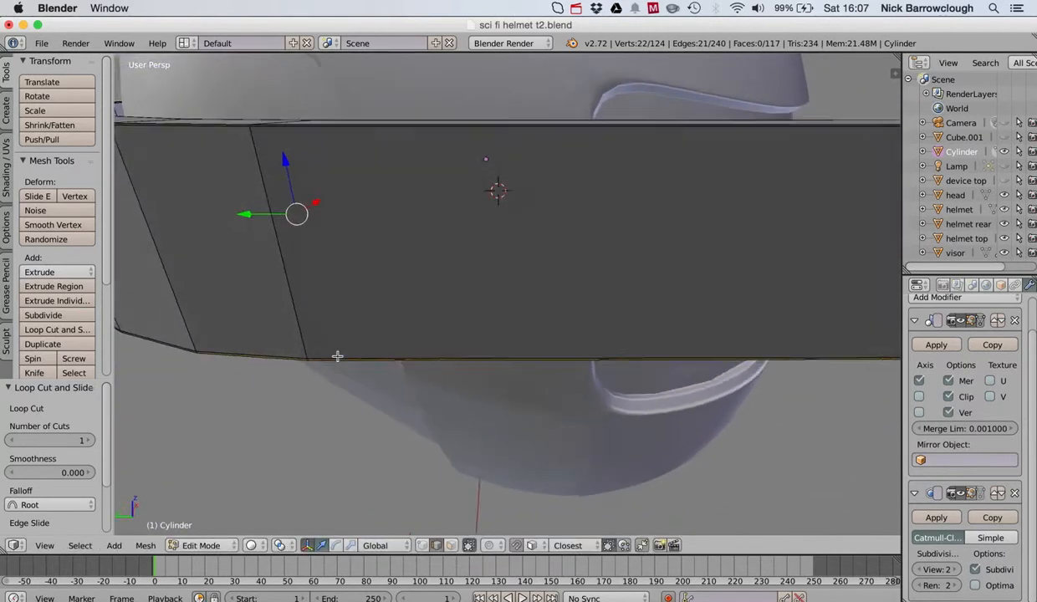
{"action": "left_click", "coordinate": [201, 546]}
{"action": "left_click", "coordinate": [210, 528]}
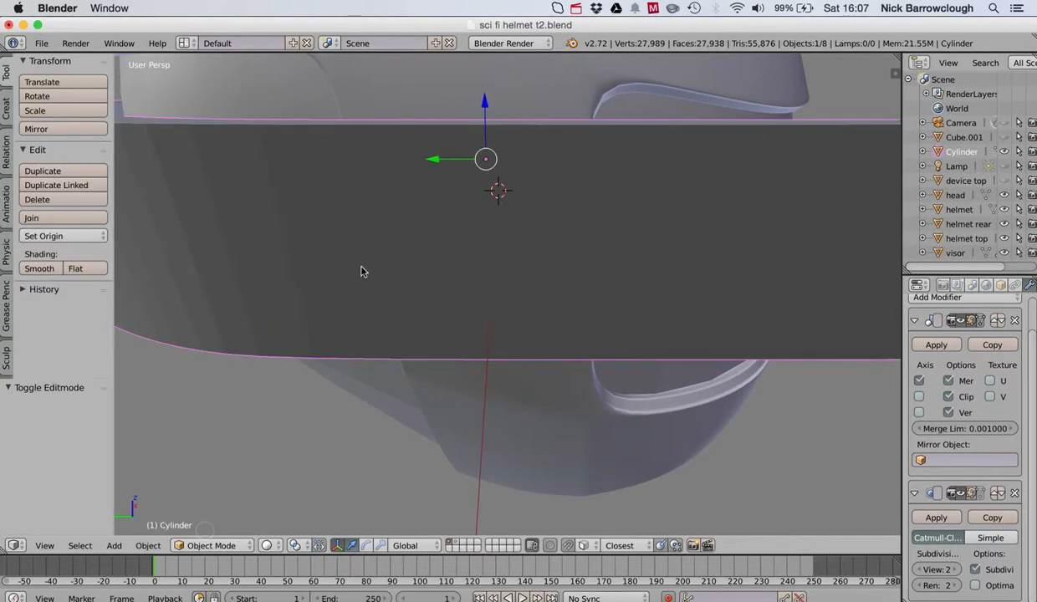
{"action": "scroll", "coordinate": [362, 271], "scroll_direction": "down", "scroll_amount": 6}
{"action": "middle_click_drag", "start_coordinate": [361, 271], "coordinate": [450, 231]}
Compare the rail's Subdivision Surface at view levels 3 and 2 in solid and wireframe display, ending in solid display at level 2.
{"action": "left_click", "coordinate": [956, 569]}
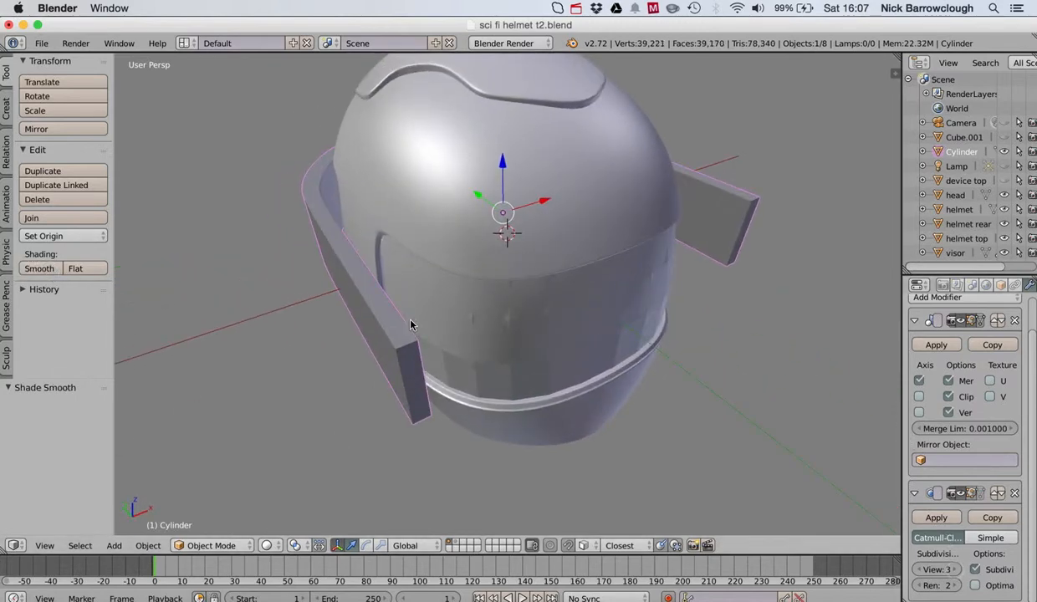
{"action": "middle_click_drag", "start_coordinate": [397, 309], "coordinate": [686, 270]}
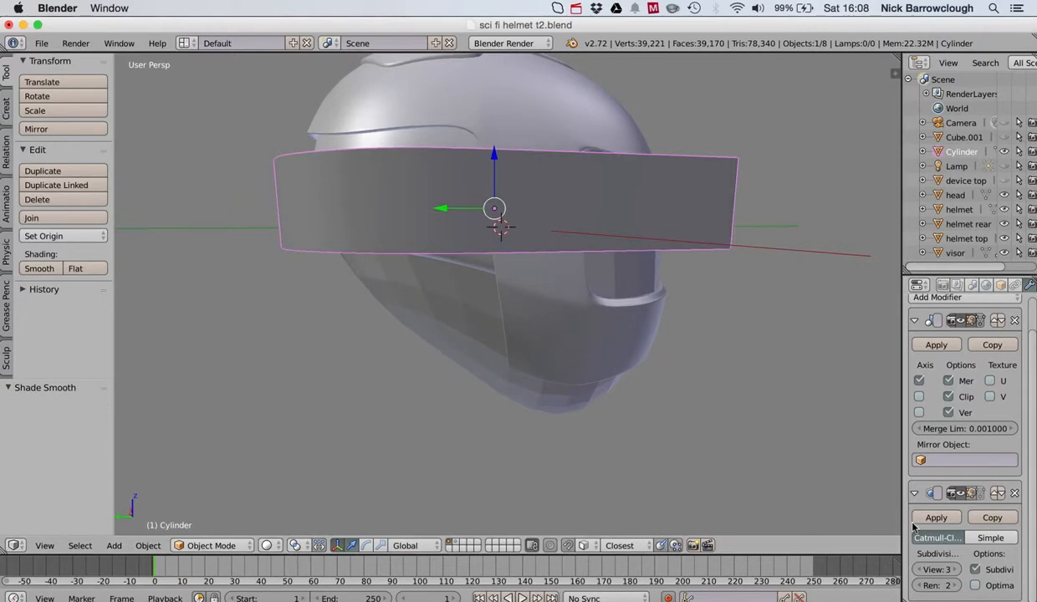
{"action": "left_click", "coordinate": [919, 570]}
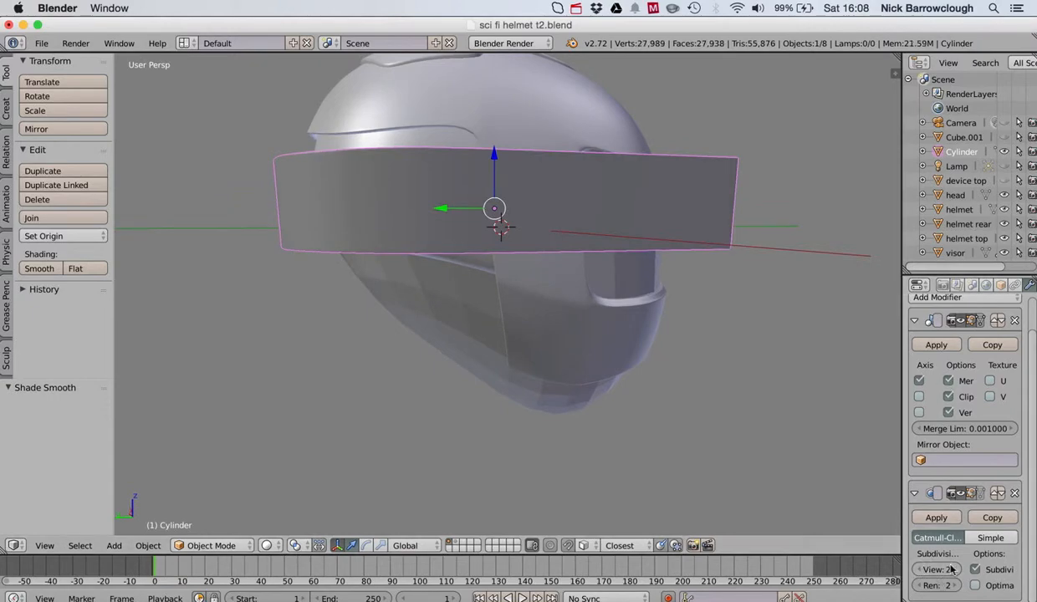
{"action": "key", "text": "z"}
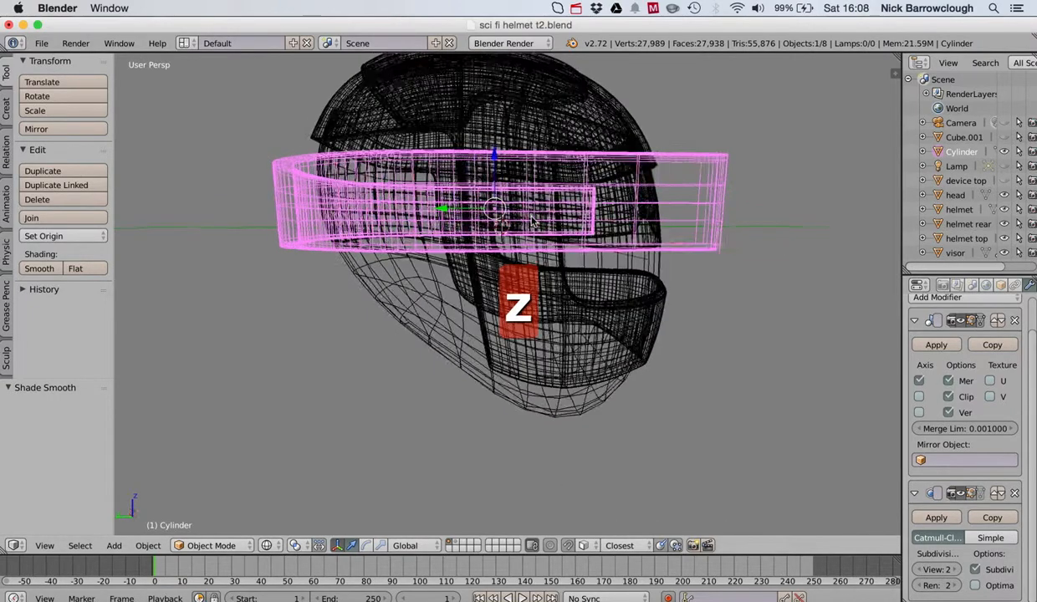
{"action": "middle_click_drag", "start_coordinate": [532, 221], "coordinate": [502, 233]}
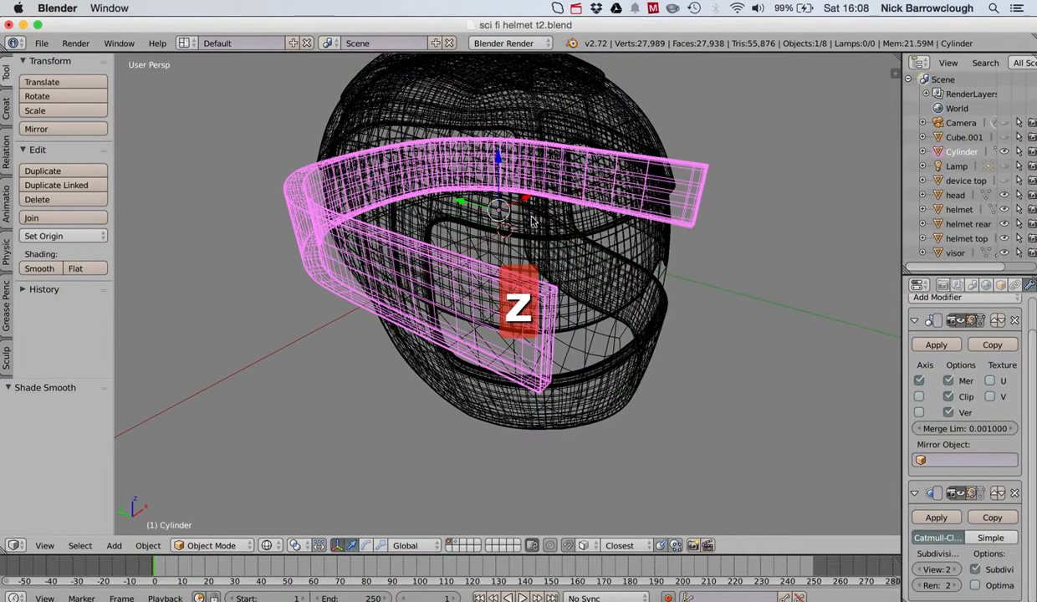
{"action": "left_click", "coordinate": [956, 569]}
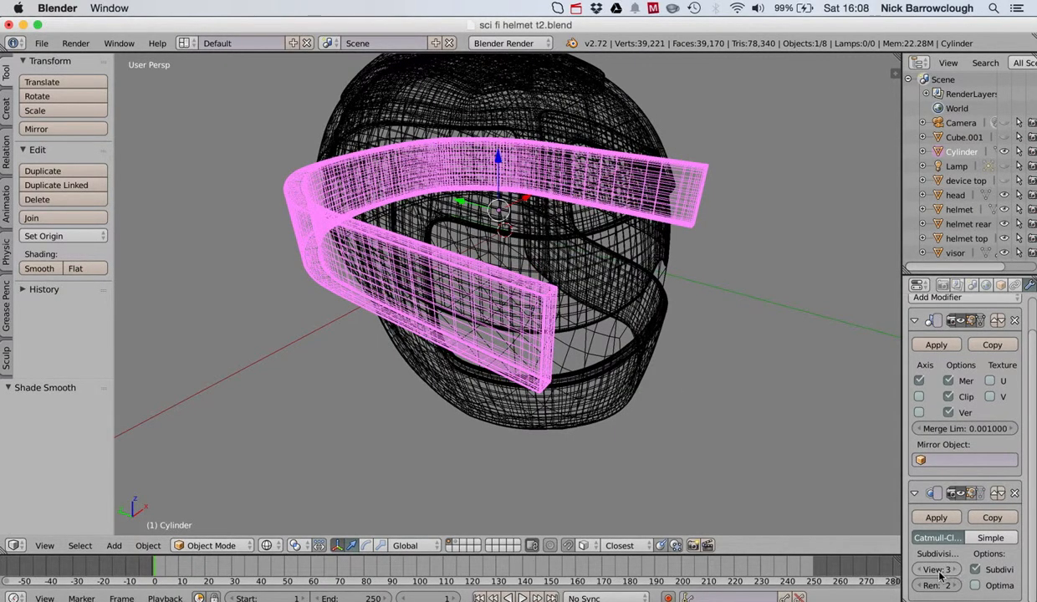
{"action": "left_click", "coordinate": [920, 571]}
{"action": "key", "text": "z"}
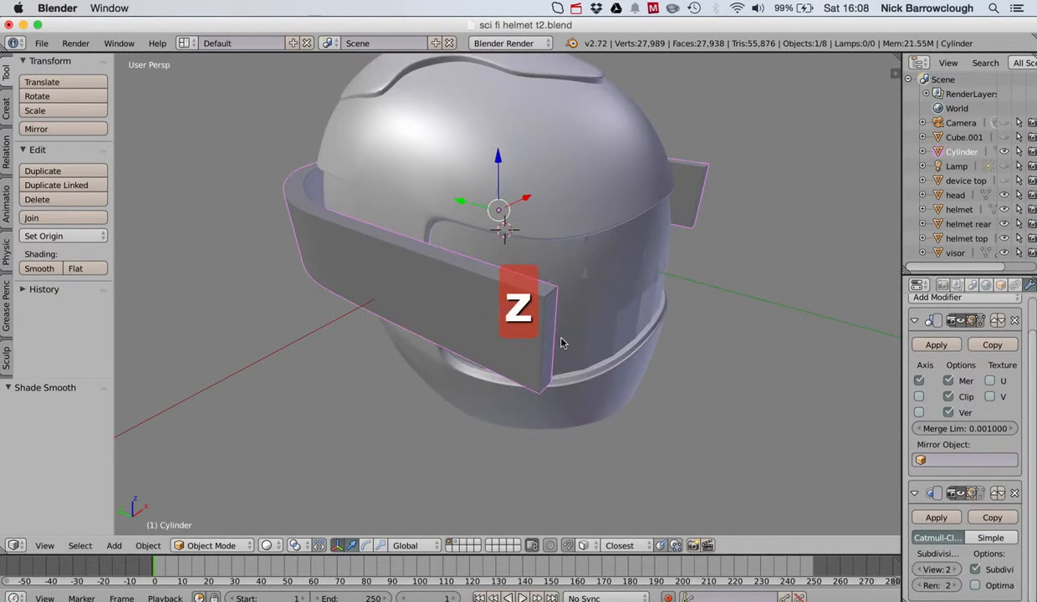
Examine the smoothed rail around the helmet from the front, rear, sides and directly above.
{"action": "scroll", "coordinate": [561, 338], "scroll_direction": "right", "scroll_amount": 5}
{"action": "scroll", "coordinate": [561, 339], "scroll_direction": "left", "scroll_amount": 4}
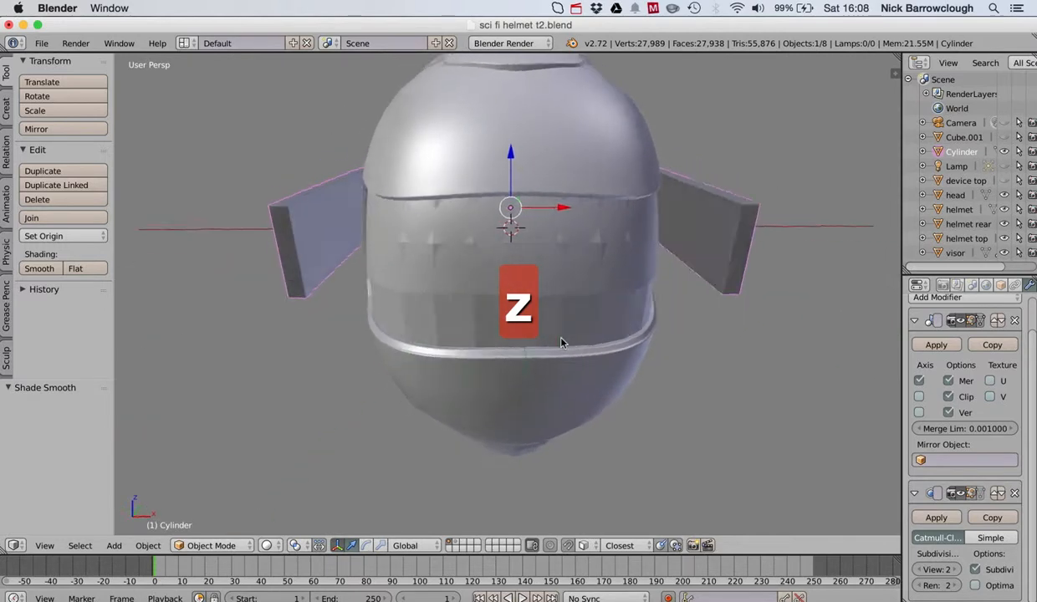
{"action": "scroll", "coordinate": [561, 342], "scroll_direction": "right", "scroll_amount": 6}
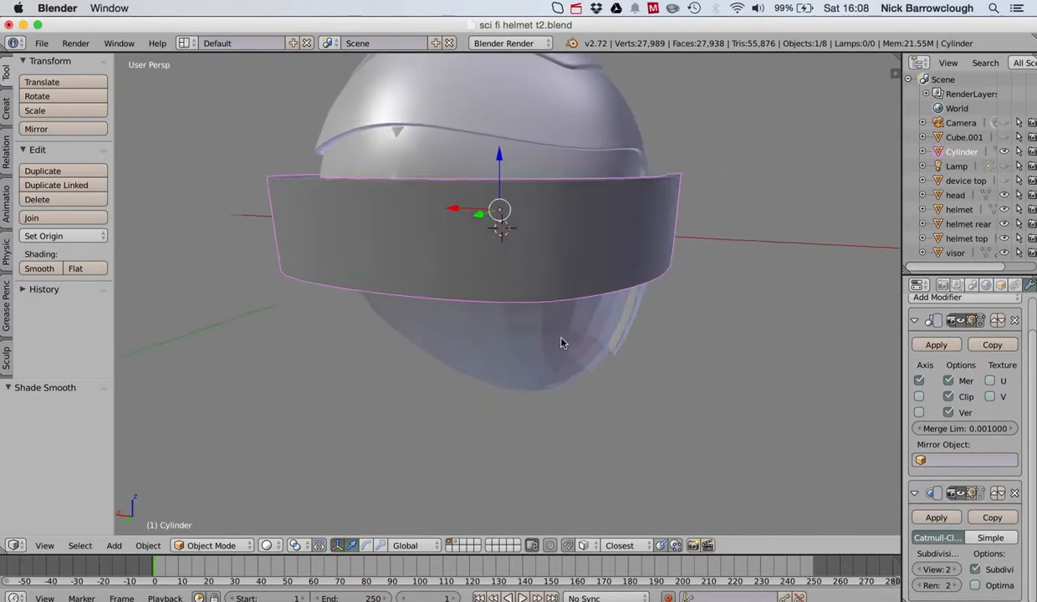
{"action": "scroll", "coordinate": [561, 343], "scroll_direction": "right", "scroll_amount": 6}
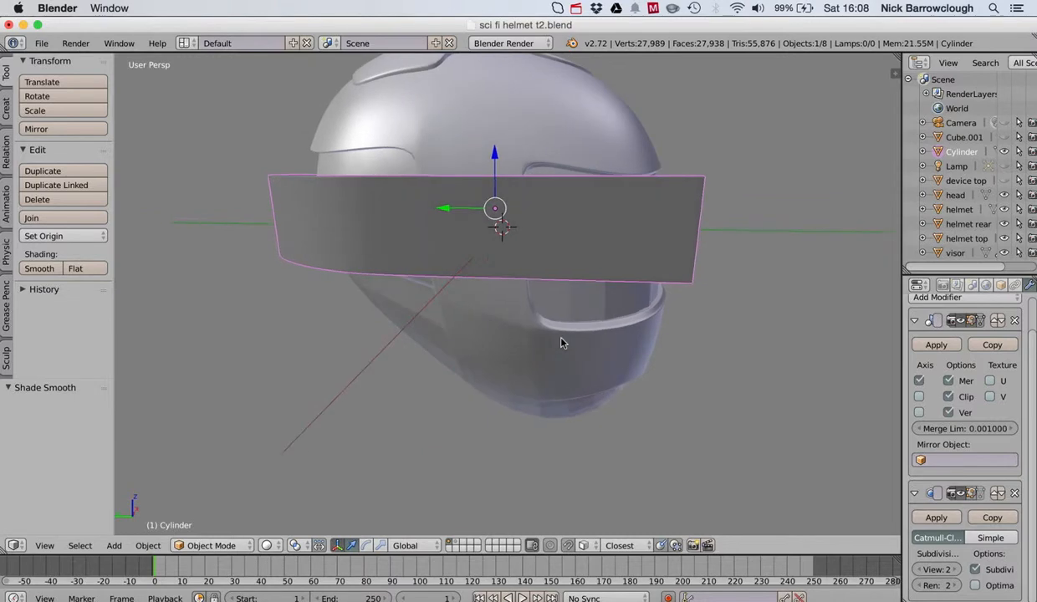
{"action": "scroll", "coordinate": [561, 343], "scroll_direction": "up", "scroll_amount": 4}
{"action": "scroll", "coordinate": [561, 342], "scroll_direction": "left", "scroll_amount": 5}
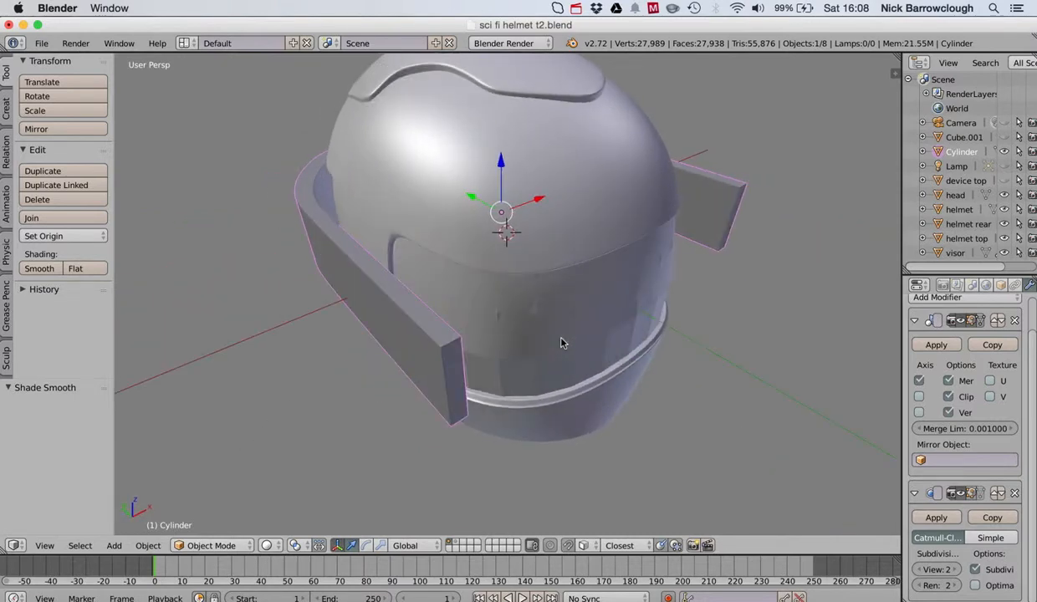
{"action": "scroll", "coordinate": [561, 342], "scroll_direction": "right", "scroll_amount": 10}
{"action": "scroll", "coordinate": [561, 342], "scroll_direction": "up", "scroll_amount": 3}
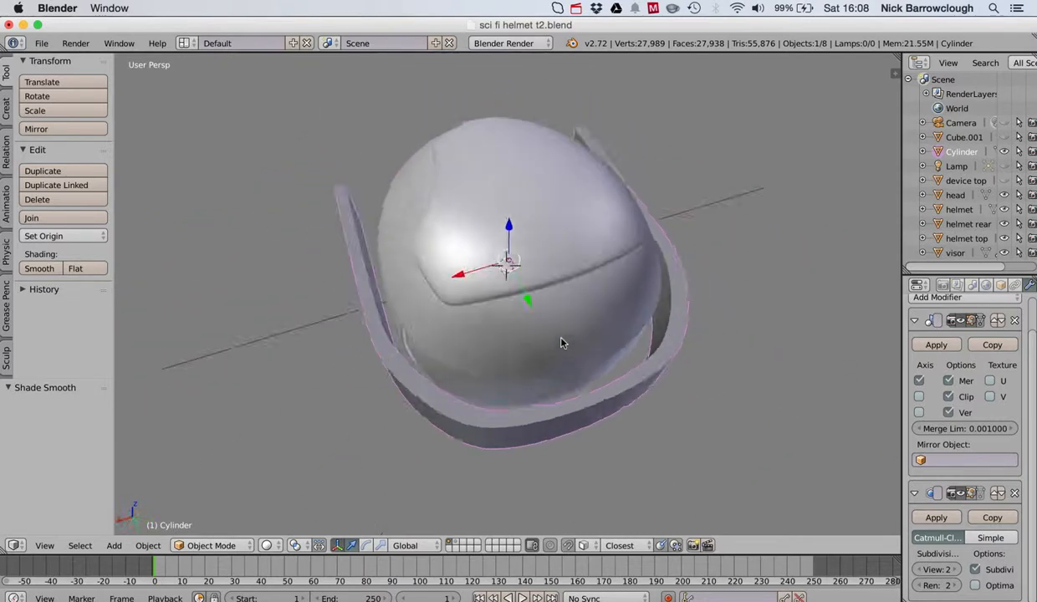
{"action": "scroll", "coordinate": [561, 342], "scroll_direction": "right", "scroll_amount": 8}
{"action": "scroll", "coordinate": [562, 343], "scroll_direction": "up", "scroll_amount": 5}
{"action": "scroll", "coordinate": [562, 342], "scroll_direction": "left", "scroll_amount": 3}
{"action": "scroll", "coordinate": [561, 342], "scroll_direction": "right", "scroll_amount": 2}
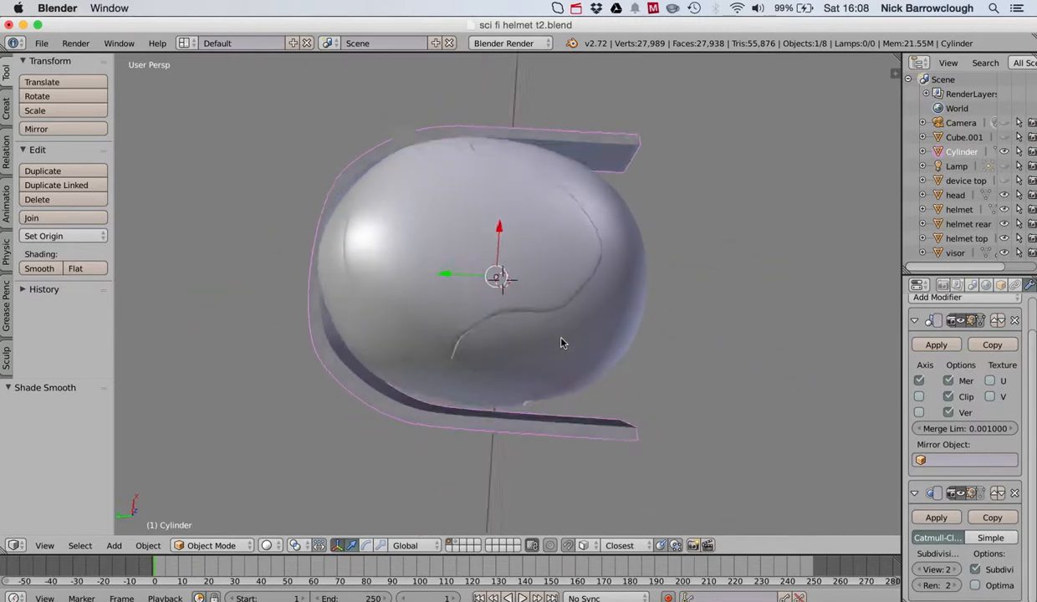
{"action": "scroll", "coordinate": [561, 342], "scroll_direction": "right", "scroll_amount": 8}
{"action": "scroll", "coordinate": [561, 342], "scroll_direction": "down", "scroll_amount": 5}
{"action": "scroll", "coordinate": [561, 342], "scroll_direction": "up", "scroll_amount": 3}
{"action": "scroll", "coordinate": [561, 342], "scroll_direction": "right", "scroll_amount": 2}
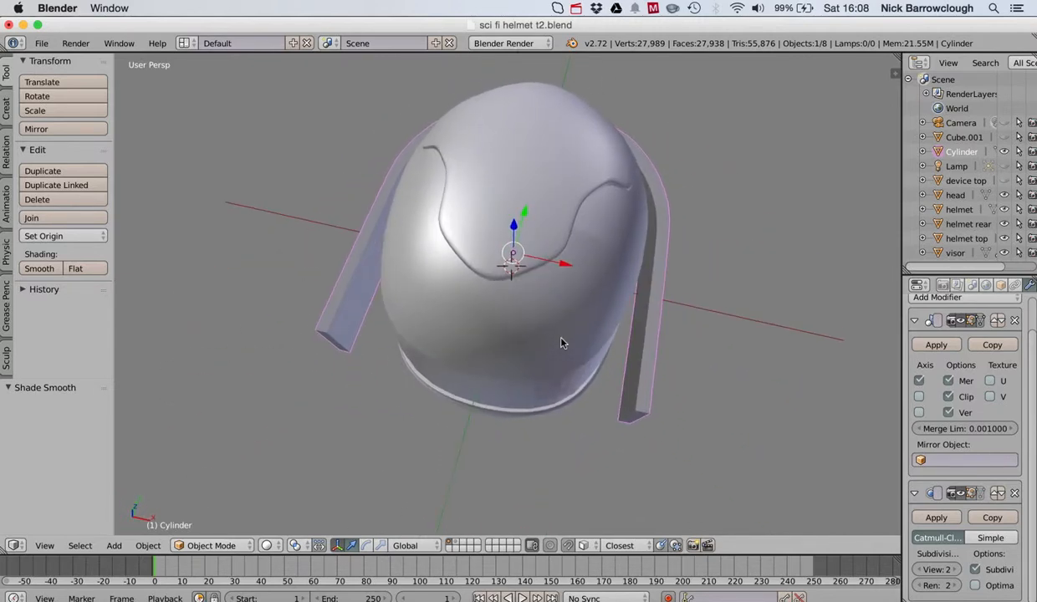
{"action": "scroll", "coordinate": [561, 342], "scroll_direction": "right", "scroll_amount": 5}
{"action": "left_click", "coordinate": [45, 546]}
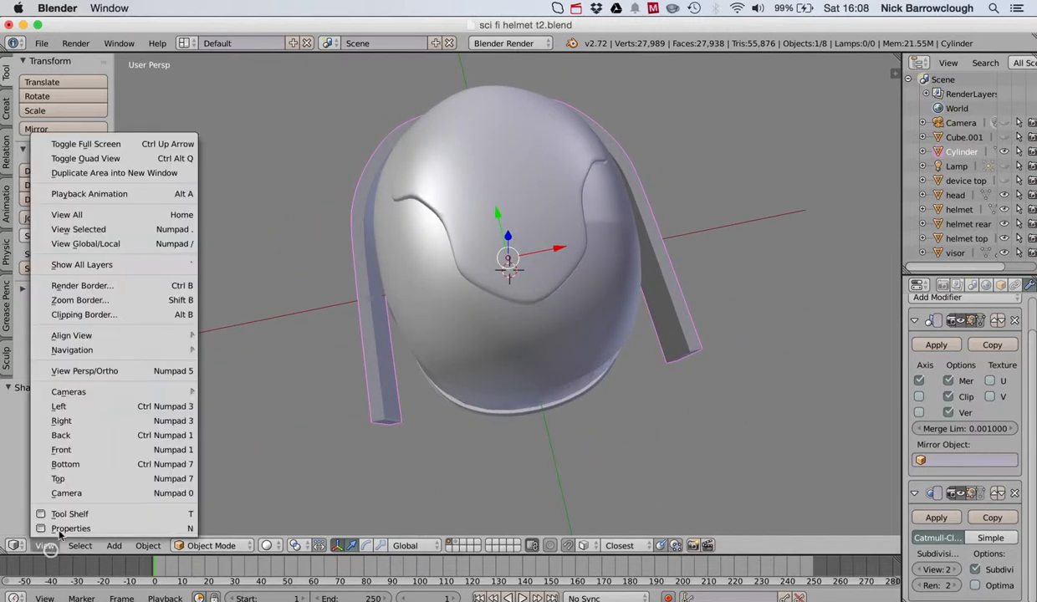
{"action": "left_click", "coordinate": [60, 478]}
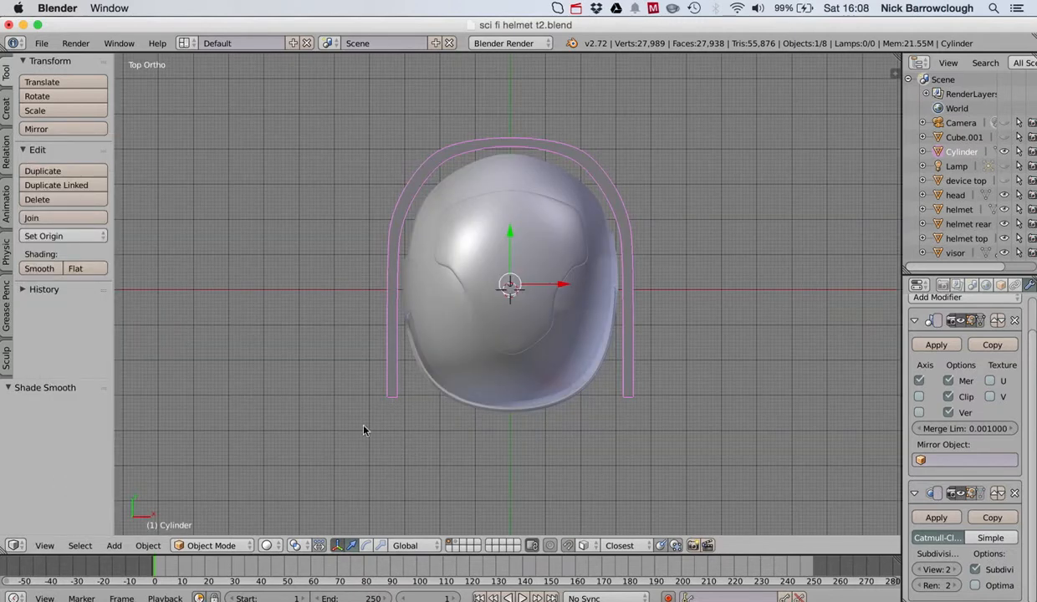
Put the rail back into Edit Mode and switch to face selection.
{"action": "left_click", "coordinate": [219, 544]}
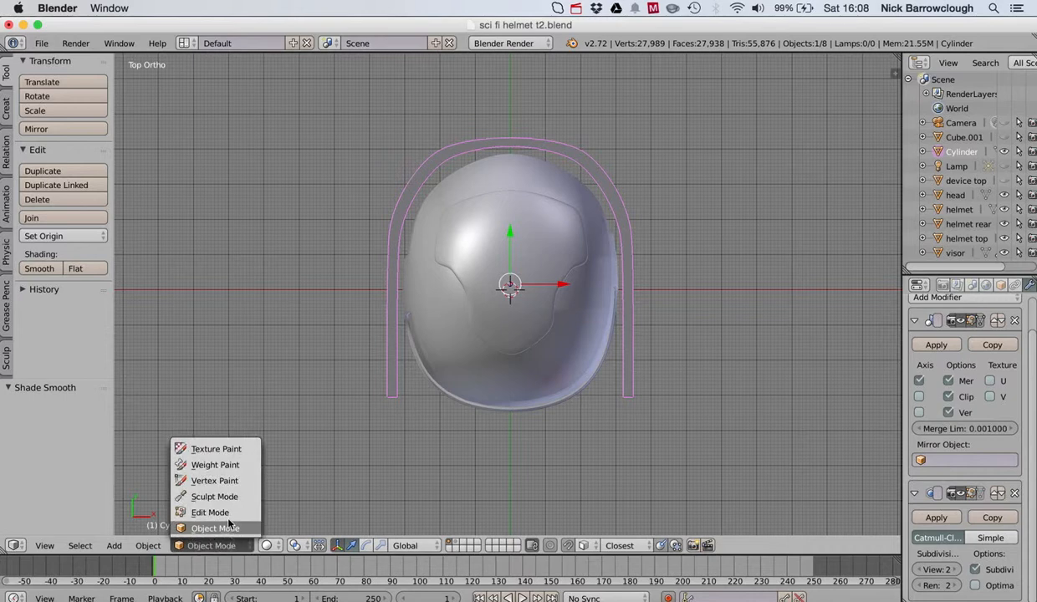
{"action": "left_click", "coordinate": [222, 498]}
{"action": "scroll", "coordinate": [427, 380], "scroll_direction": "down", "scroll_amount": 10}
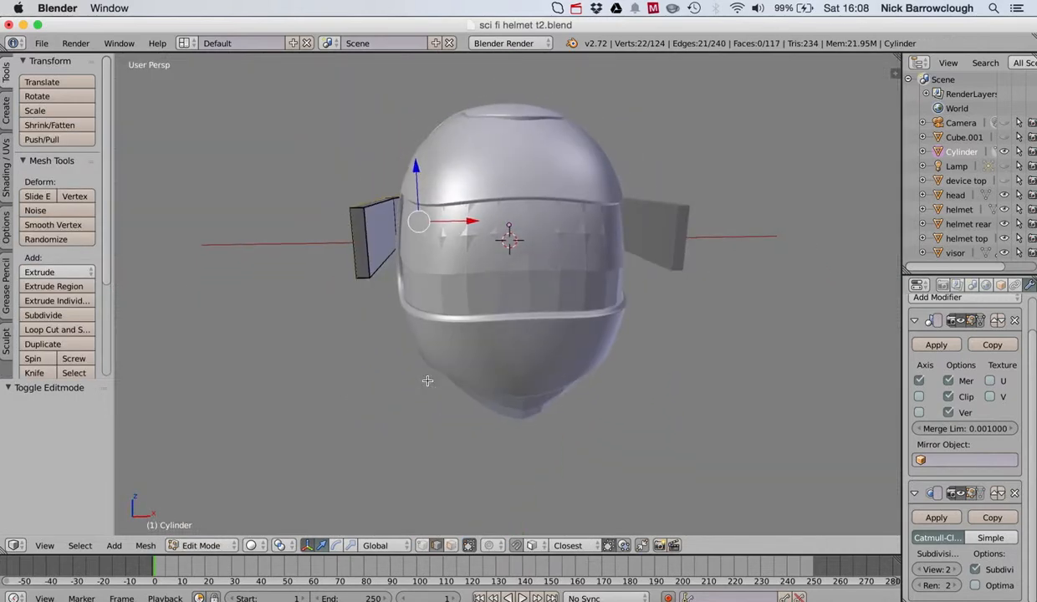
{"action": "scroll", "coordinate": [428, 381], "scroll_direction": "left", "scroll_amount": 3}
{"action": "scroll", "coordinate": [428, 381], "scroll_direction": "left", "scroll_amount": 3}
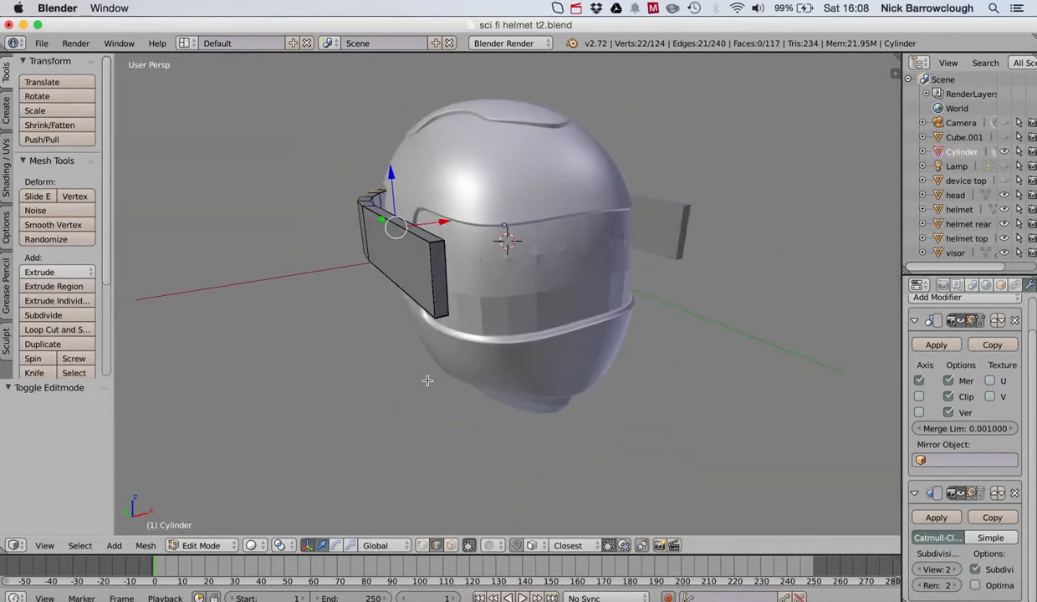
{"action": "scroll", "coordinate": [427, 381], "scroll_direction": "left", "scroll_amount": 3}
{"action": "scroll", "coordinate": [399, 272], "scroll_direction": "up", "scroll_amount": 5}
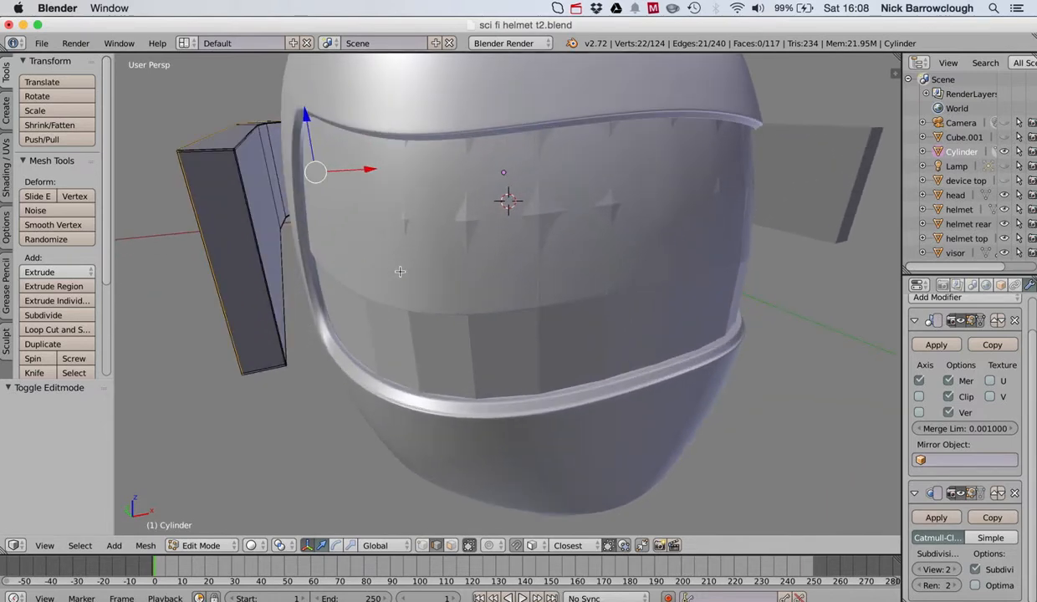
{"action": "scroll", "coordinate": [400, 272], "scroll_direction": "left", "scroll_amount": 4}
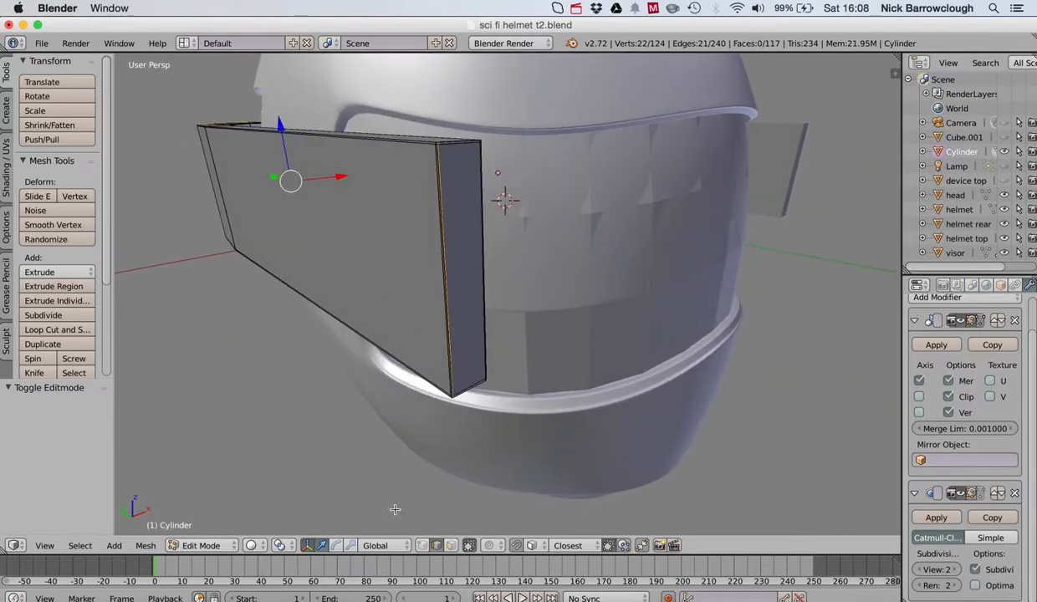
{"action": "left_click", "coordinate": [450, 546]}
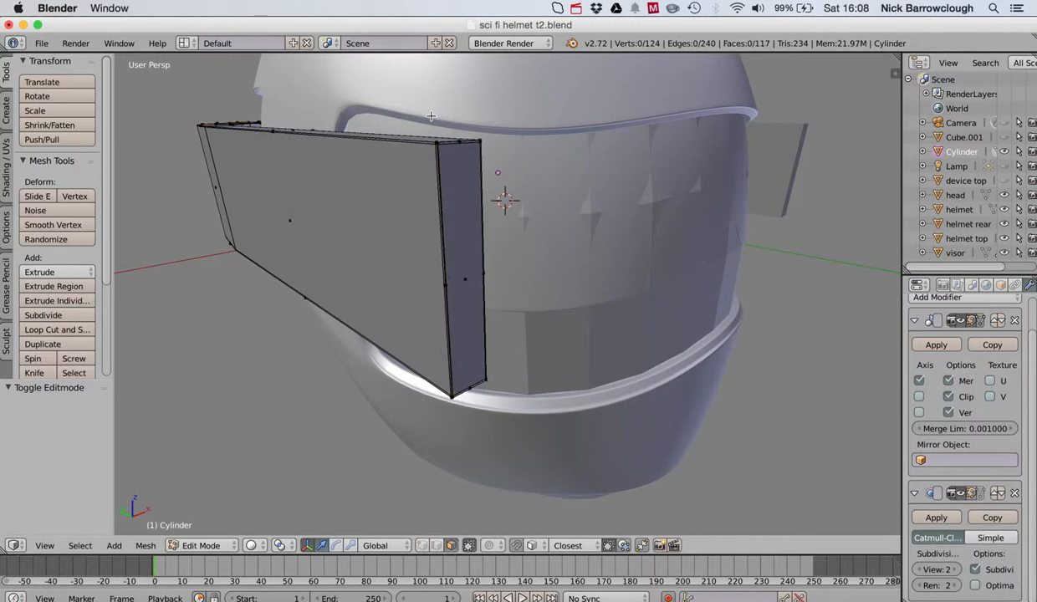
Select the faces closing the rail's front end, excluding the long faces that run along its side, top and bottom.
{"action": "key", "text": "b"}
{"action": "left_click_drag", "start_coordinate": [415, 129], "coordinate": [521, 407]}
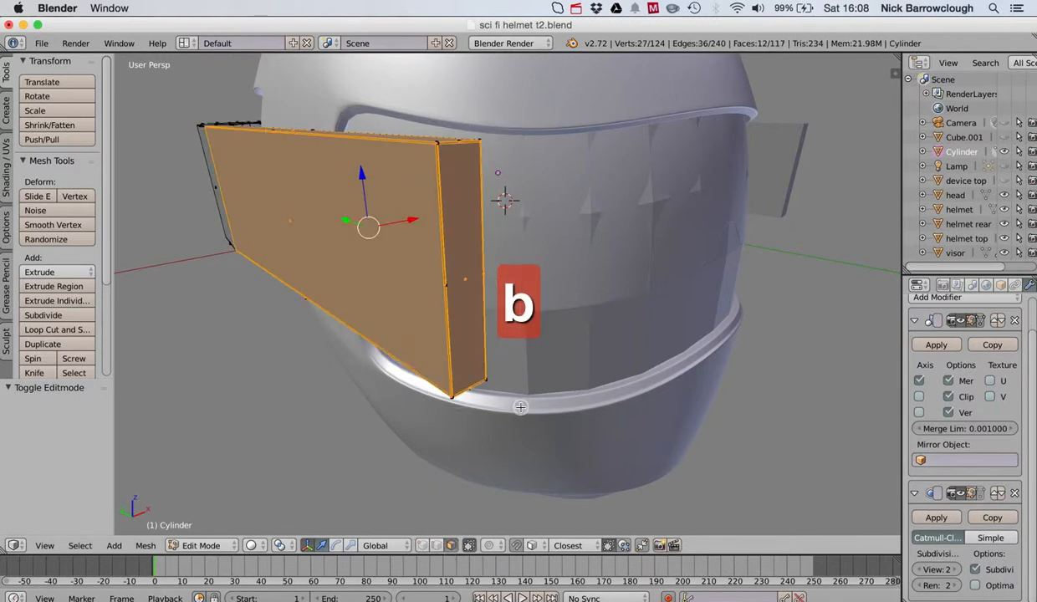
{"action": "right_click", "coordinate": [381, 310], "text": "shift"}
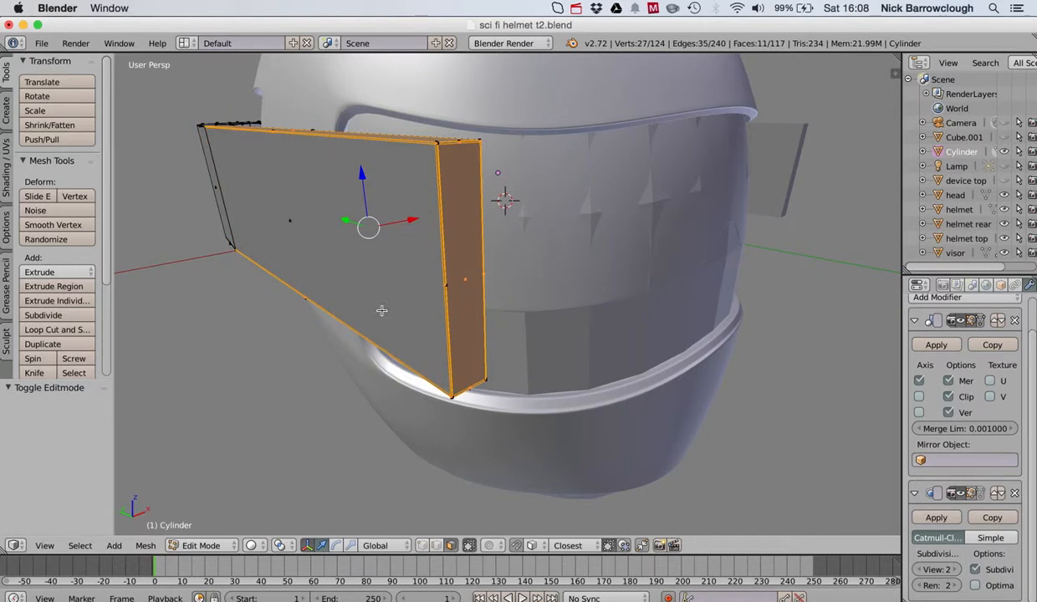
{"action": "scroll", "coordinate": [381, 310], "scroll_direction": "left", "scroll_amount": 3}
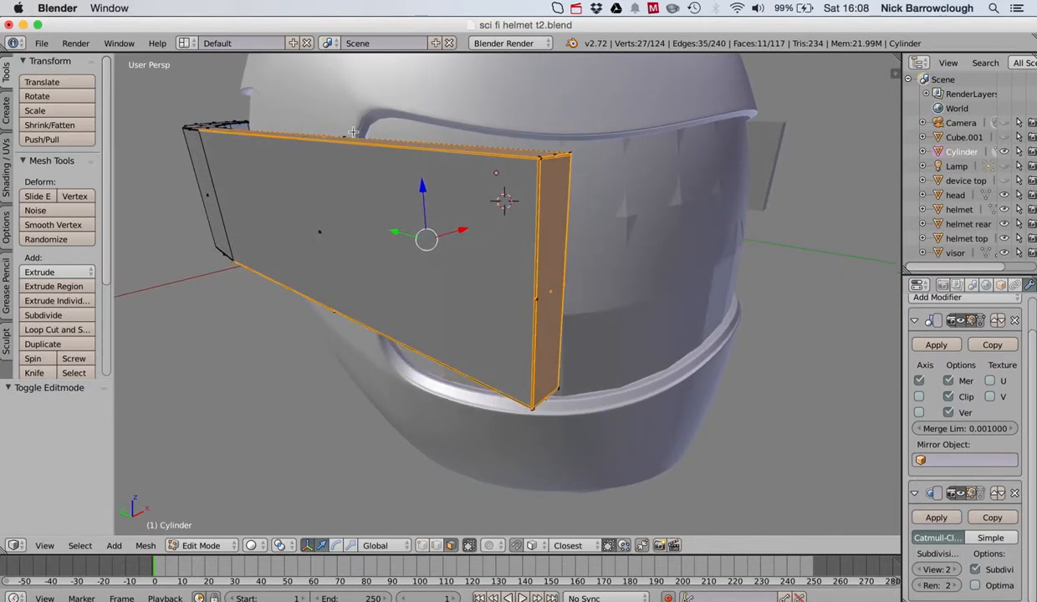
{"action": "key", "text": "b"}
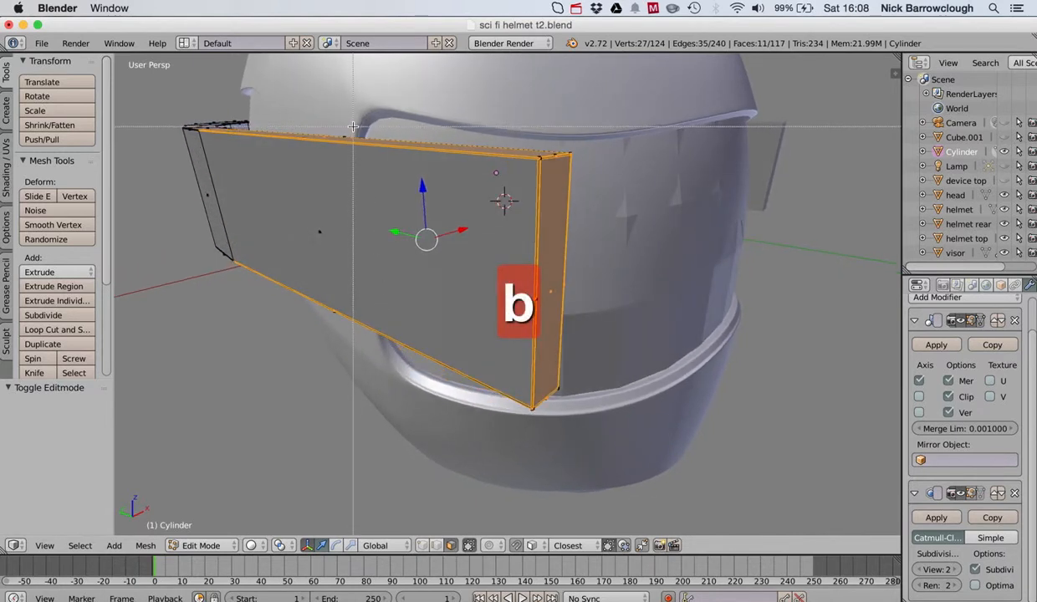
{"action": "left_click_drag", "start_coordinate": [354, 126], "coordinate": [459, 377]}
{"action": "scroll", "coordinate": [458, 378], "scroll_direction": "right", "scroll_amount": 6}
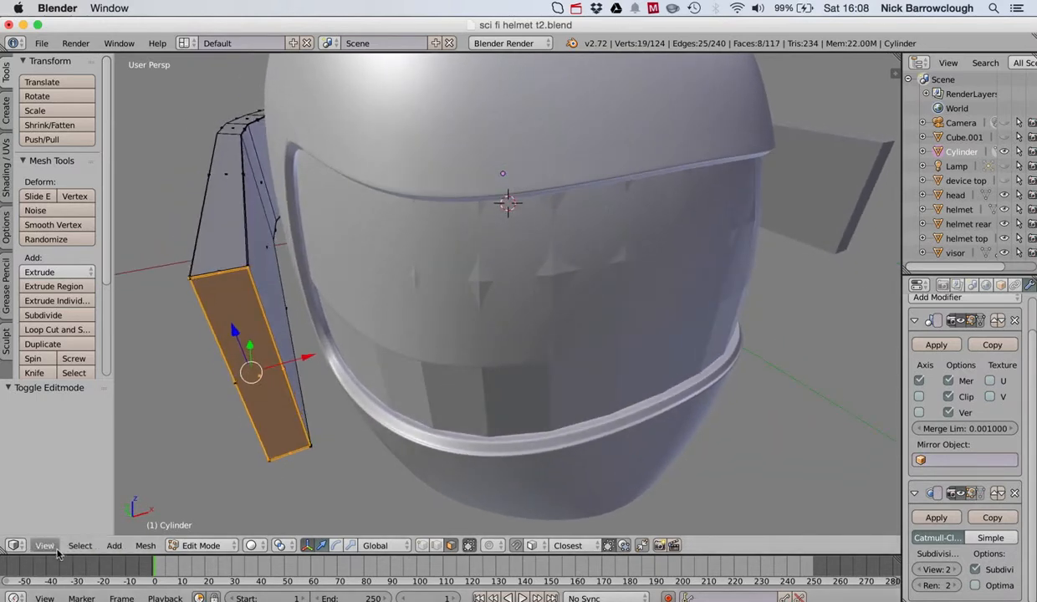
Try to move the rail's front-end faces sideways along X, from the top view and in perspective, undoing each move.
{"action": "left_click", "coordinate": [44, 546]}
{"action": "left_click", "coordinate": [57, 479]}
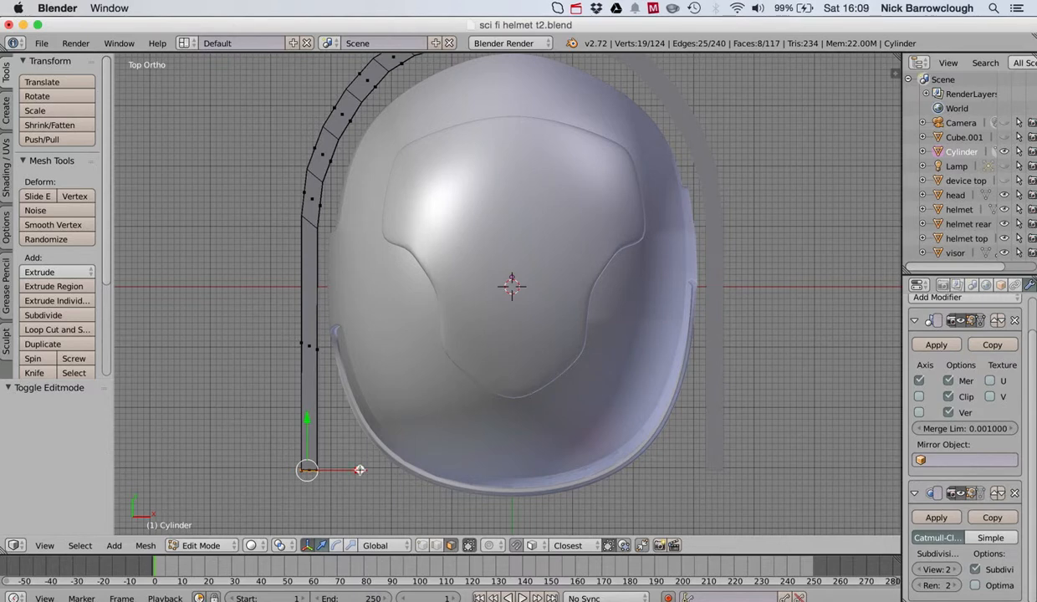
{"action": "left_click_drag", "start_coordinate": [360, 470], "coordinate": [363, 471]}
{"action": "key", "text": "super+z"}
{"action": "scroll", "coordinate": [363, 471], "scroll_direction": "down", "scroll_amount": 10}
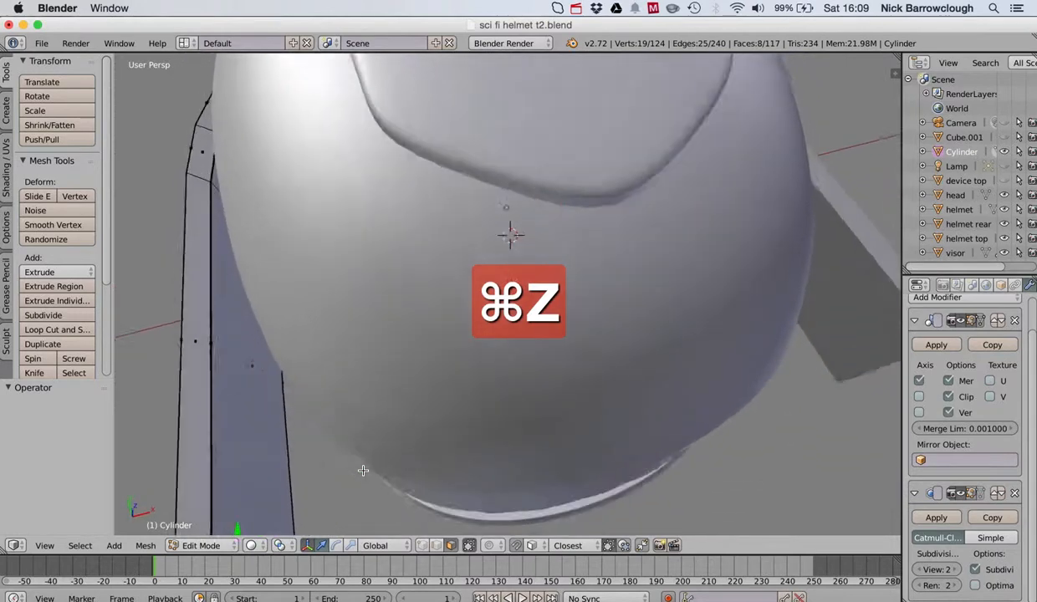
{"action": "scroll", "coordinate": [363, 470], "scroll_direction": "down", "scroll_amount": 5}
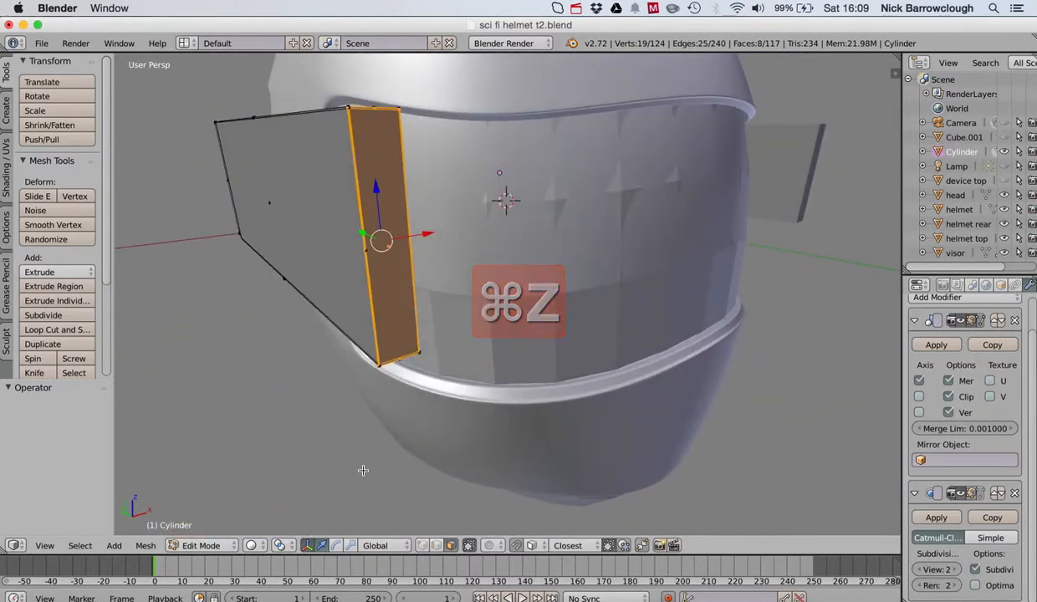
{"action": "scroll", "coordinate": [363, 471], "scroll_direction": "down", "scroll_amount": 6}
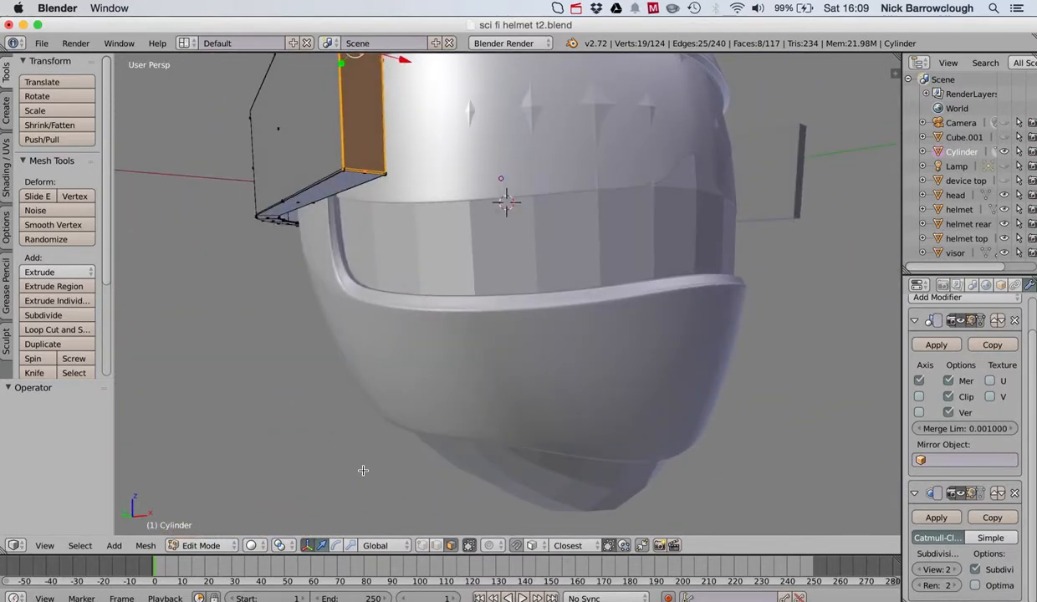
{"action": "scroll", "coordinate": [363, 470], "scroll_direction": "up", "scroll_amount": 6}
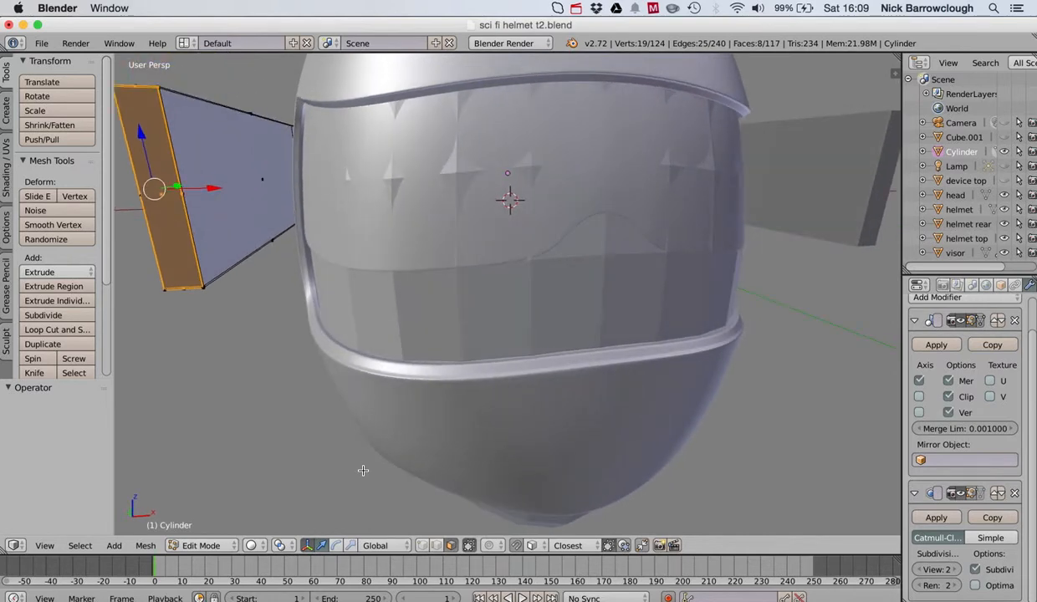
{"action": "scroll", "coordinate": [363, 470], "scroll_direction": "up", "scroll_amount": 4}
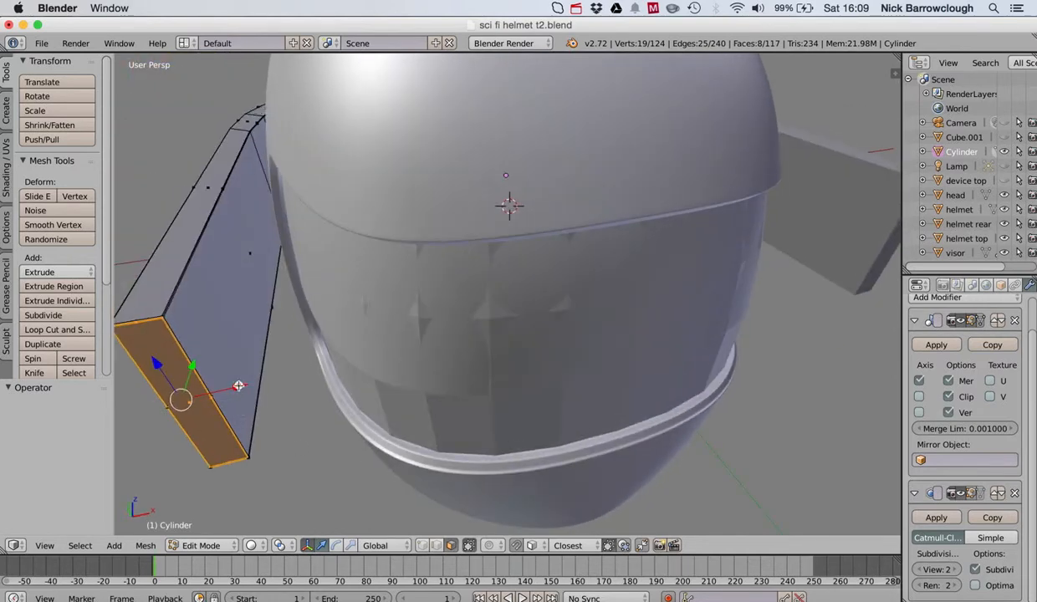
{"action": "mouse_move", "coordinate": [239, 385]}
{"action": "left_mouse_down"}
{"action": "mouse_move", "coordinate": [254, 382]}
{"action": "mouse_move", "coordinate": [234, 387]}
{"action": "left_mouse_up"}
{"action": "key", "text": "super+z"}
Switch to vertex selection with the rail's front end still selected and check which vertices are included.
{"action": "scroll", "coordinate": [234, 388], "scroll_direction": "left", "scroll_amount": 10}
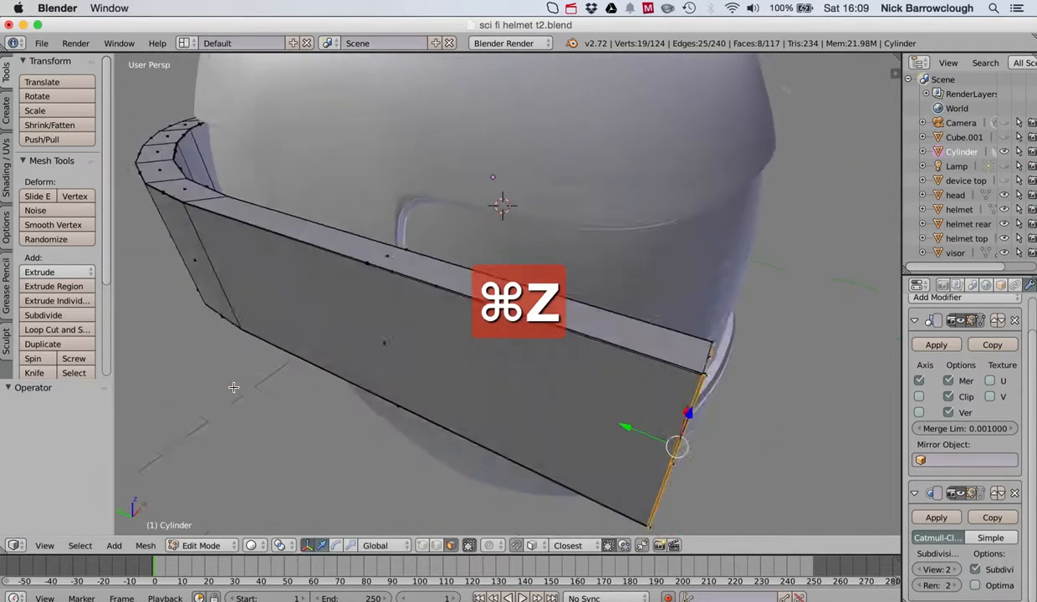
{"action": "scroll", "coordinate": [233, 387], "scroll_direction": "left", "scroll_amount": 15}
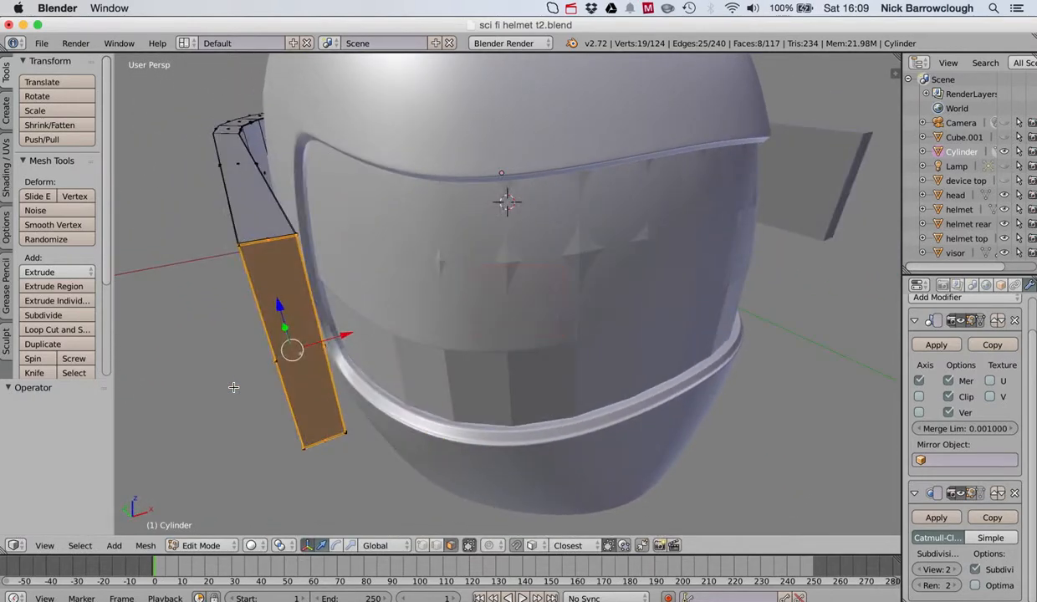
{"action": "left_click", "coordinate": [423, 546]}
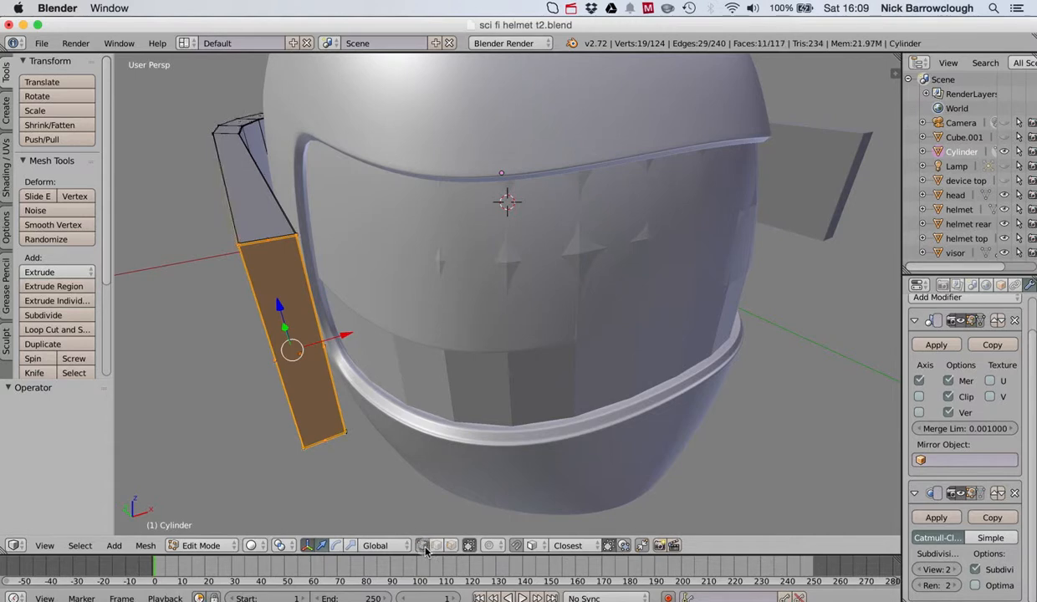
{"action": "scroll", "coordinate": [348, 332], "scroll_direction": "left", "scroll_amount": 8}
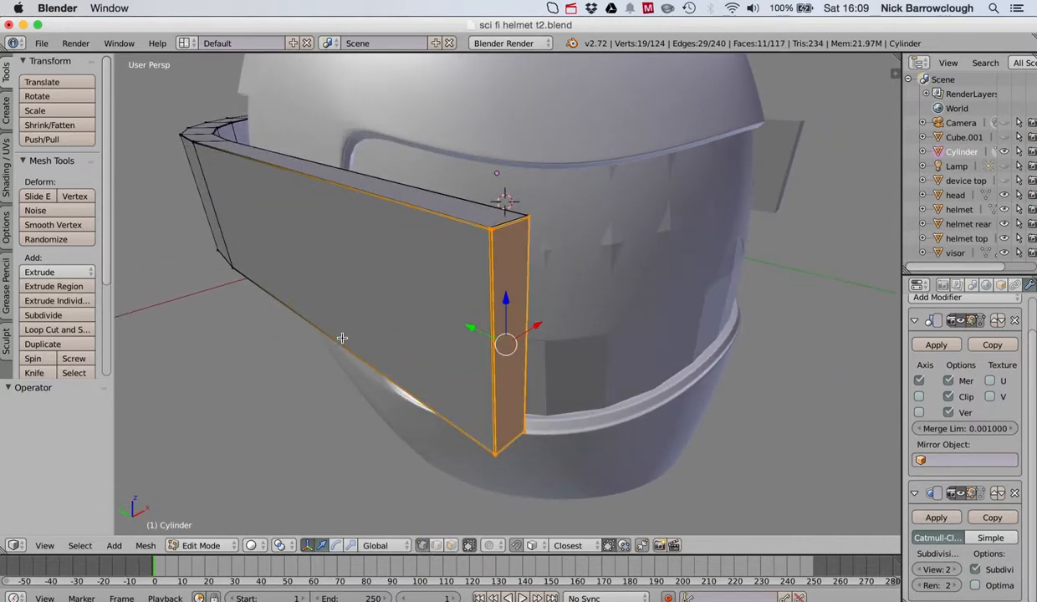
{"action": "scroll", "coordinate": [544, 288], "scroll_direction": "right", "scroll_amount": 8}
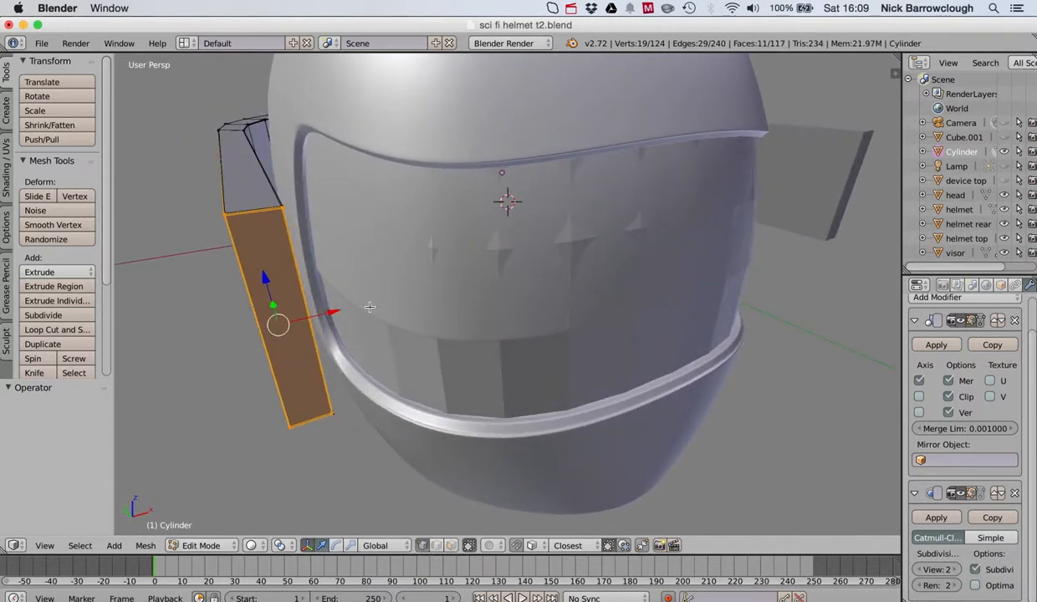
Try to shift the selected front-end vertices of the rail along X, and undo the shift.
{"action": "mouse_move", "coordinate": [333, 314]}
{"action": "left_mouse_down"}
{"action": "mouse_move", "coordinate": [322, 311]}
{"action": "mouse_move", "coordinate": [343, 311]}
{"action": "left_mouse_up"}
{"action": "key", "text": "super+z"}
{"action": "key", "text": "super+z"}
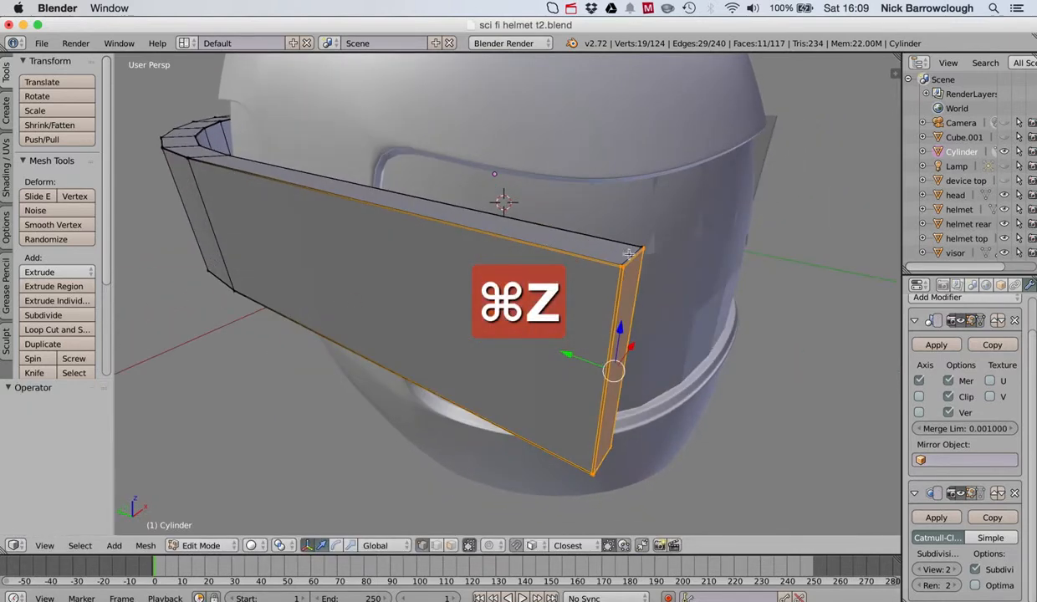
Add the vertices at the upper and lower outer corners of the rail's front end to the selection with Border Select.
{"action": "key", "text": "b"}
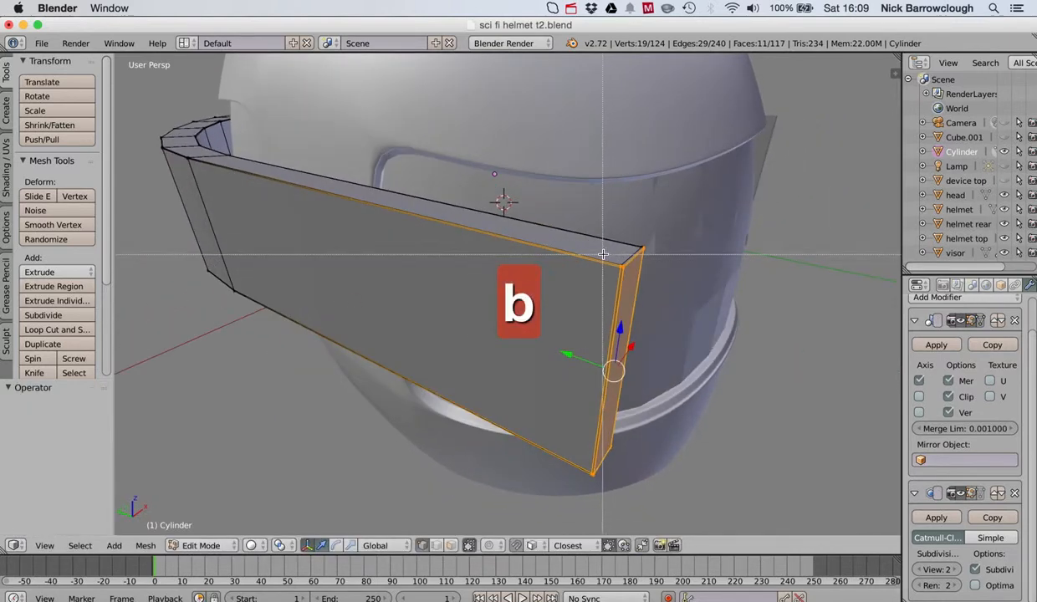
{"action": "left_click_drag", "start_coordinate": [603, 253], "coordinate": [628, 280]}
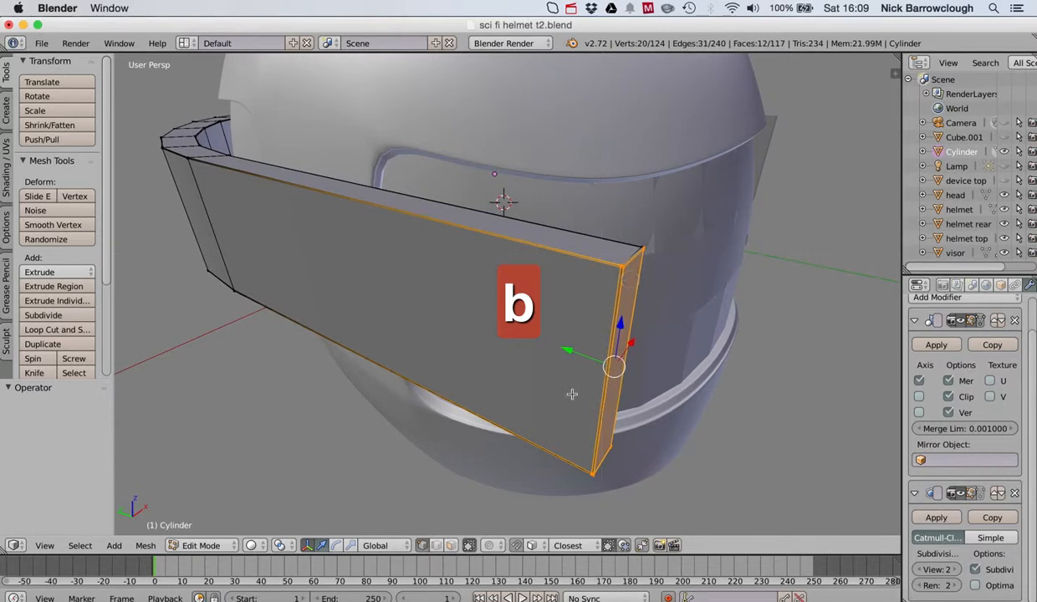
{"action": "key", "text": "b"}
{"action": "left_click_drag", "start_coordinate": [589, 439], "coordinate": [603, 483]}
{"action": "scroll", "coordinate": [603, 491], "scroll_direction": "right", "scroll_amount": 5}
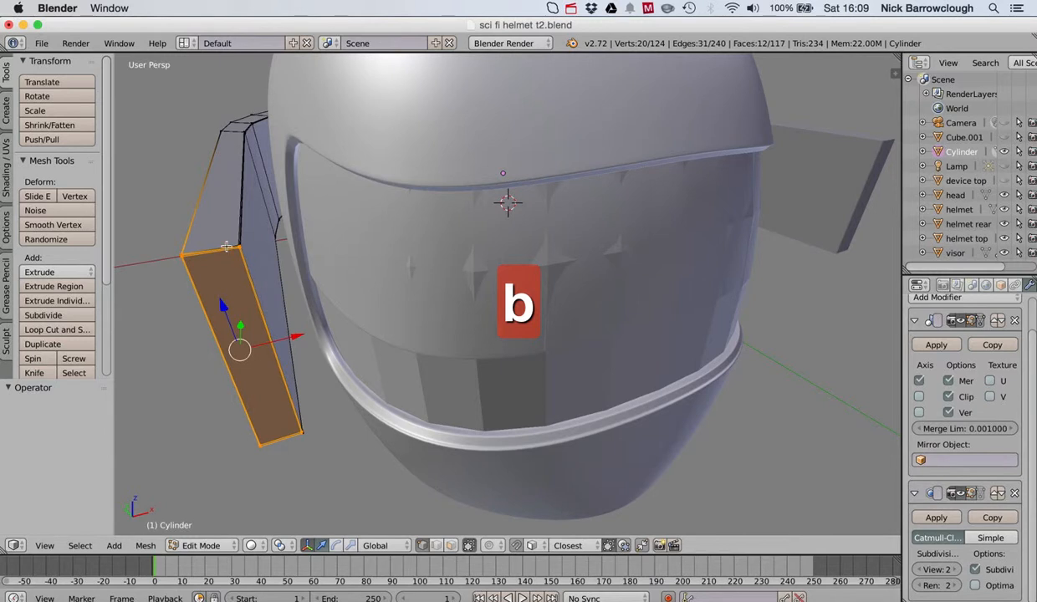
Add the vertices at the upper and lower inner corners of the rail's front end to the selection with Border Select.
{"action": "key", "text": "b"}
{"action": "left_click_drag", "start_coordinate": [216, 231], "coordinate": [247, 257]}
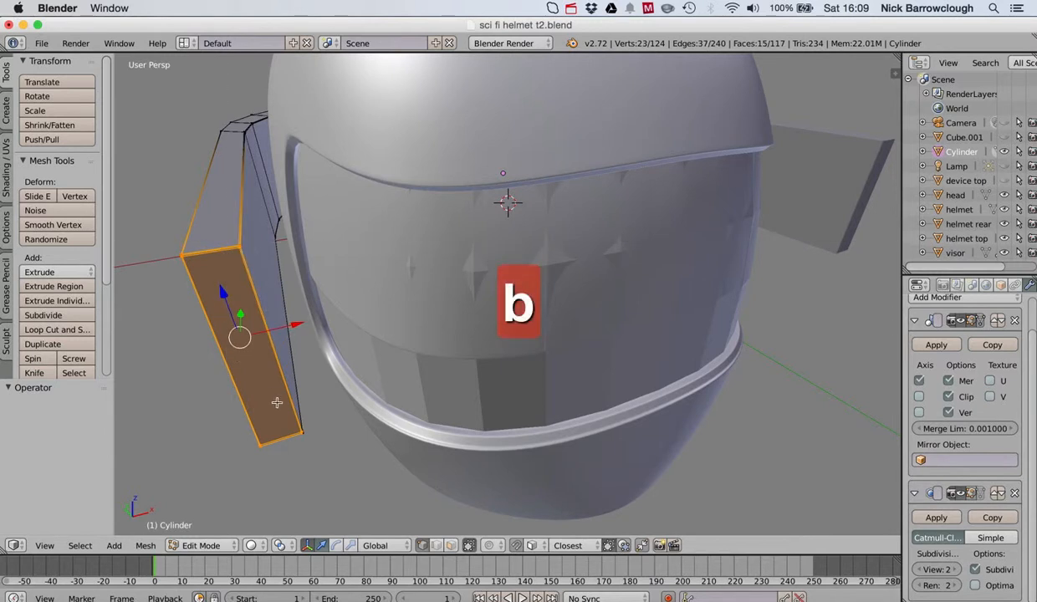
{"action": "left_click_drag", "start_coordinate": [277, 403], "coordinate": [316, 438]}
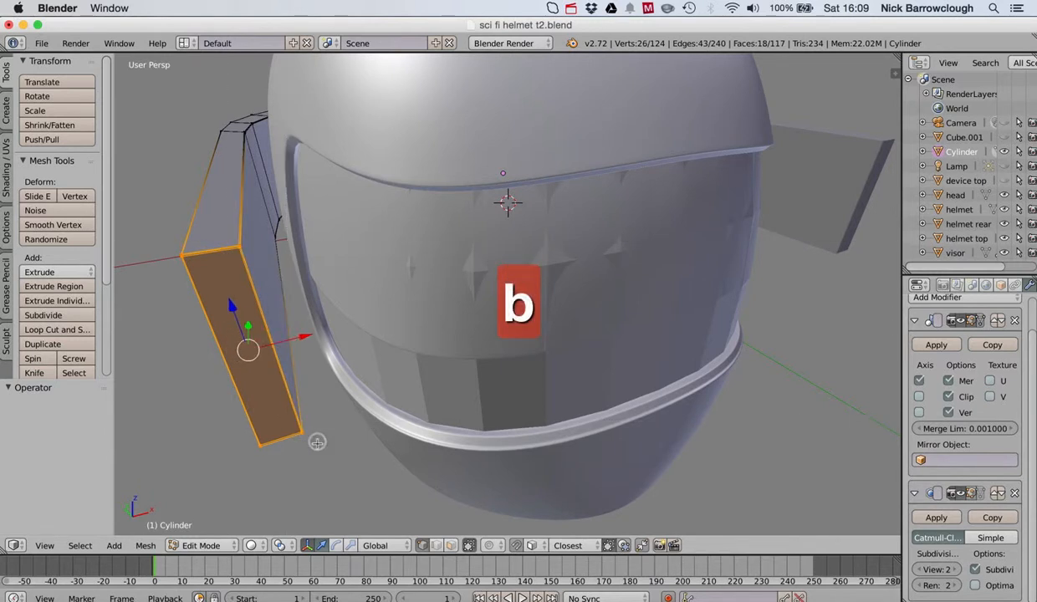
Try to move the selected front-end vertices 0.144 inward along X in the top view, and undo the move.
{"action": "left_click", "coordinate": [44, 545]}
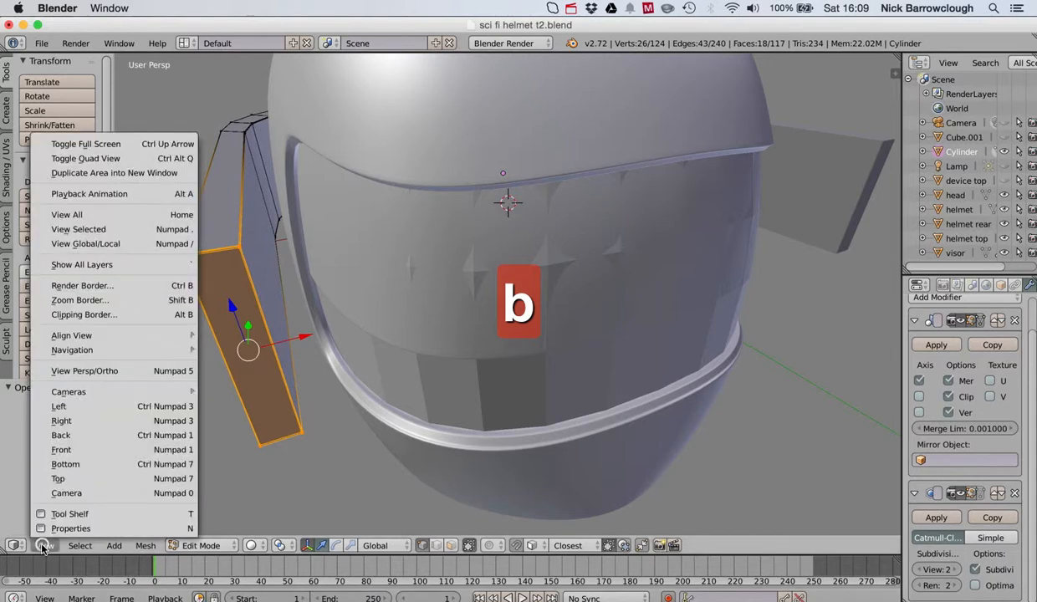
{"action": "left_click", "coordinate": [58, 477]}
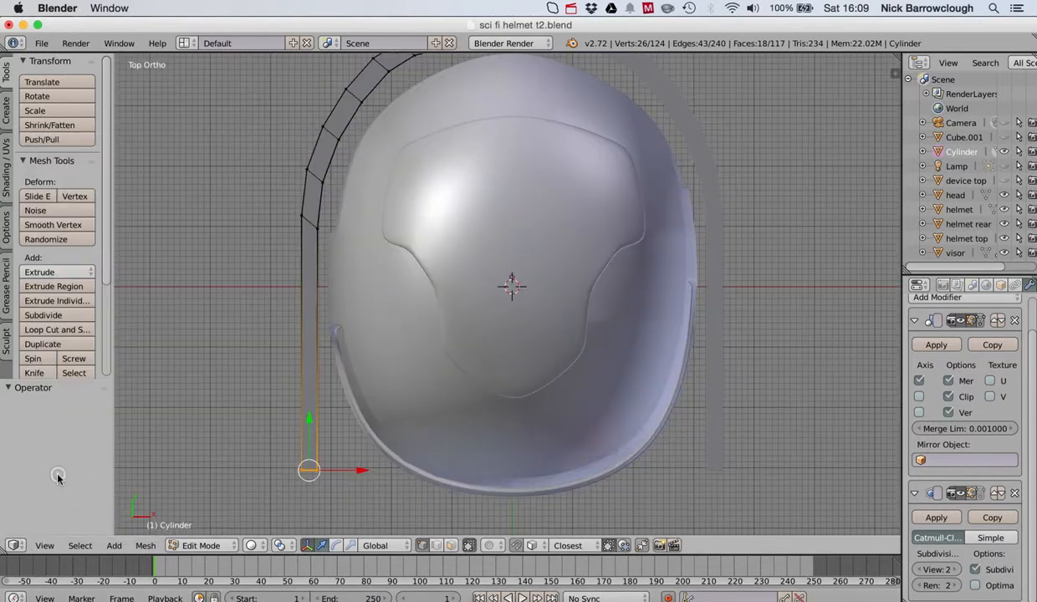
{"action": "left_click", "coordinate": [363, 471]}
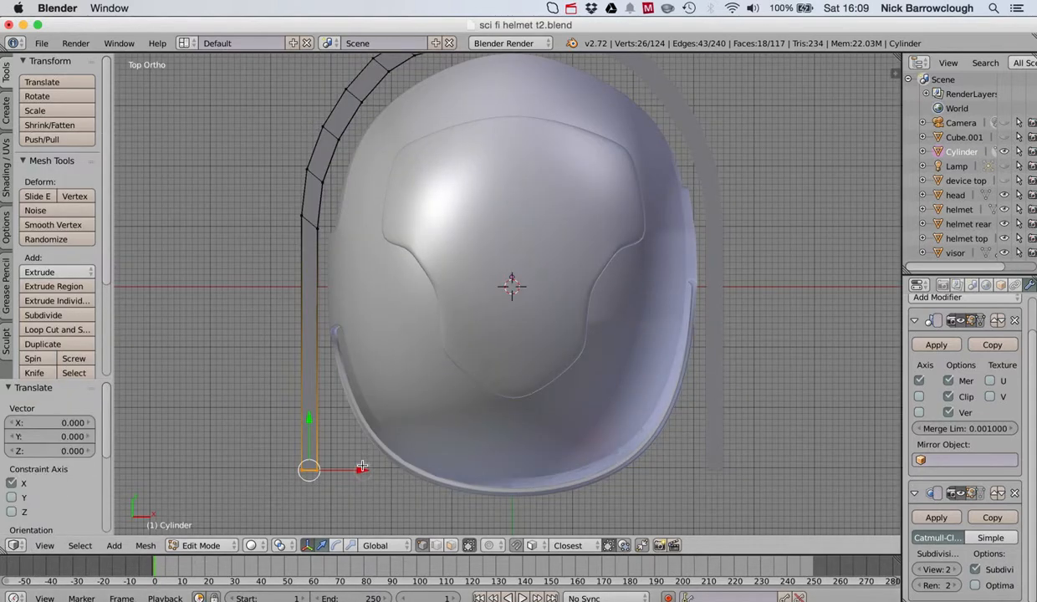
{"action": "left_click_drag", "start_coordinate": [362, 471], "coordinate": [370, 471]}
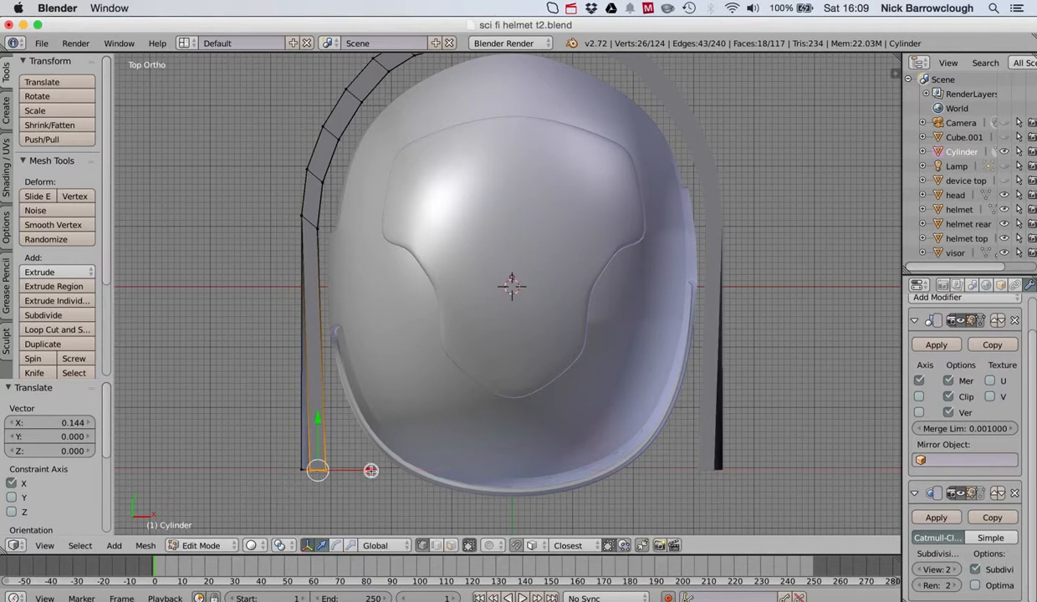
{"action": "key", "text": "super+z"}
Add the remaining vertices along the bottom edge of the rail's front end to the selection with Border Select.
{"action": "scroll", "coordinate": [336, 479], "scroll_direction": "down", "scroll_amount": 5}
{"action": "scroll", "coordinate": [336, 479], "scroll_direction": "left", "scroll_amount": 5}
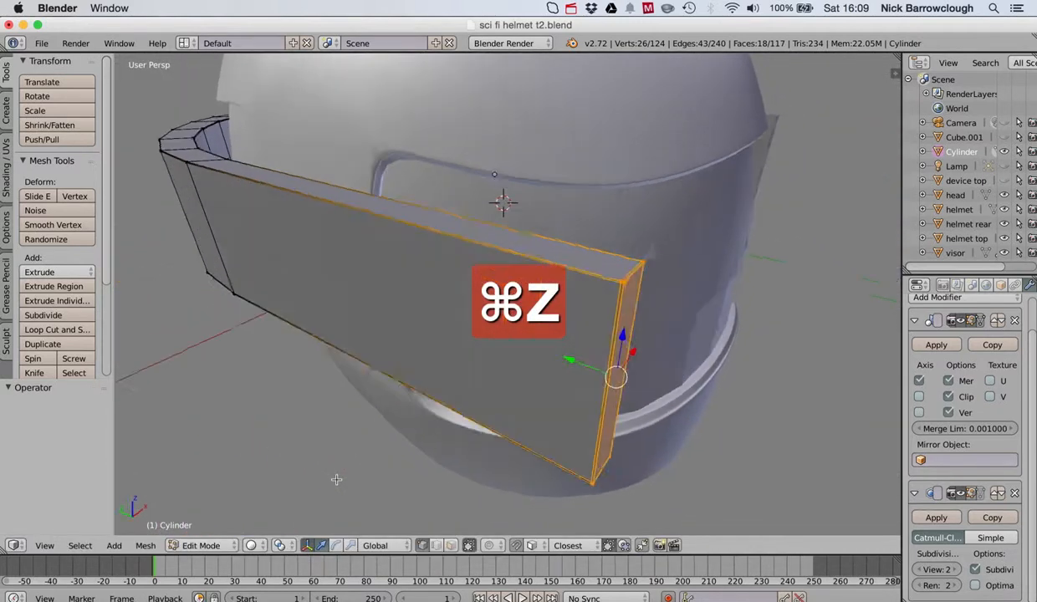
{"action": "scroll", "coordinate": [337, 479], "scroll_direction": "down", "scroll_amount": 5}
{"action": "scroll", "coordinate": [336, 479], "scroll_direction": "up", "scroll_amount": 5}
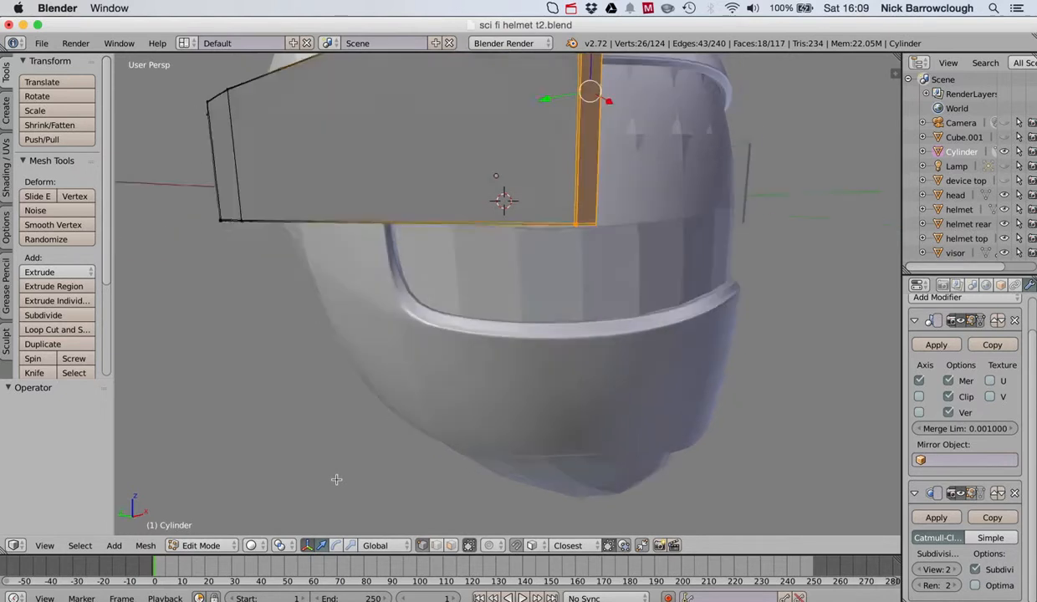
{"action": "scroll", "coordinate": [336, 480], "scroll_direction": "down", "scroll_amount": 2}
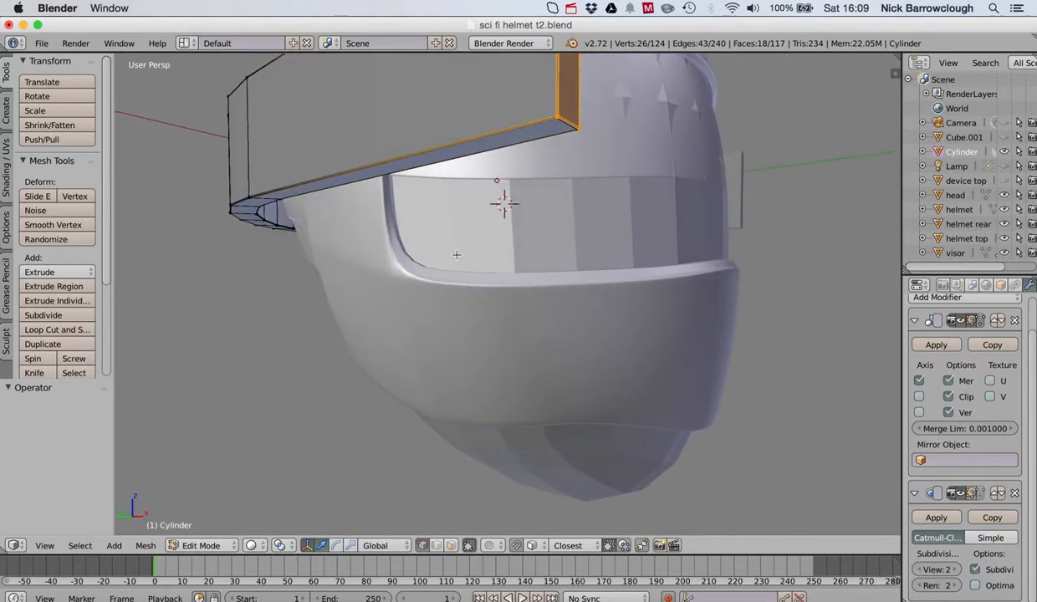
{"action": "key", "text": "b"}
{"action": "left_click_drag", "start_coordinate": [540, 101], "coordinate": [585, 137]}
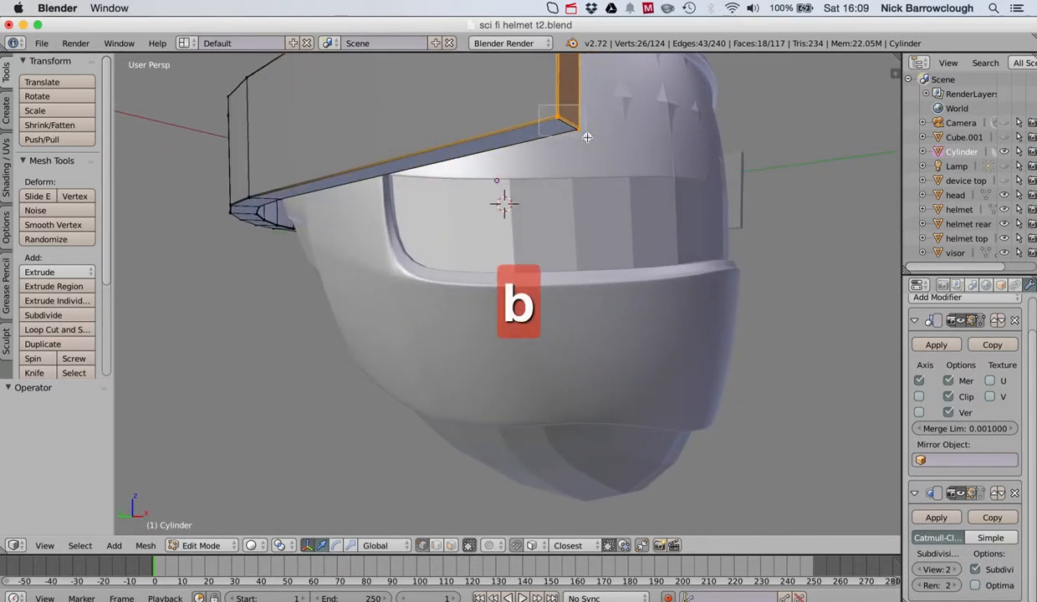
{"action": "scroll", "coordinate": [586, 136], "scroll_direction": "up", "scroll_amount": 4}
{"action": "scroll", "coordinate": [588, 137], "scroll_direction": "up", "scroll_amount": 5}
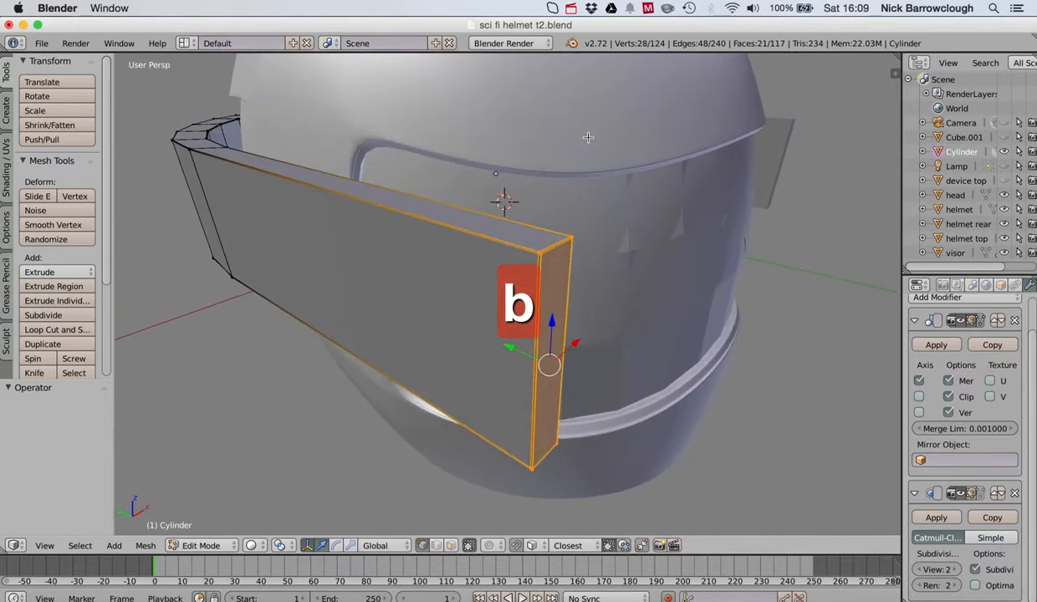
Move the rail's front-end vertices inward along X toward the helmet, finishing with a shift of 0.132 in the top view.
{"action": "left_click_drag", "start_coordinate": [575, 342], "coordinate": [584, 335]}
{"action": "left_click", "coordinate": [44, 546]}
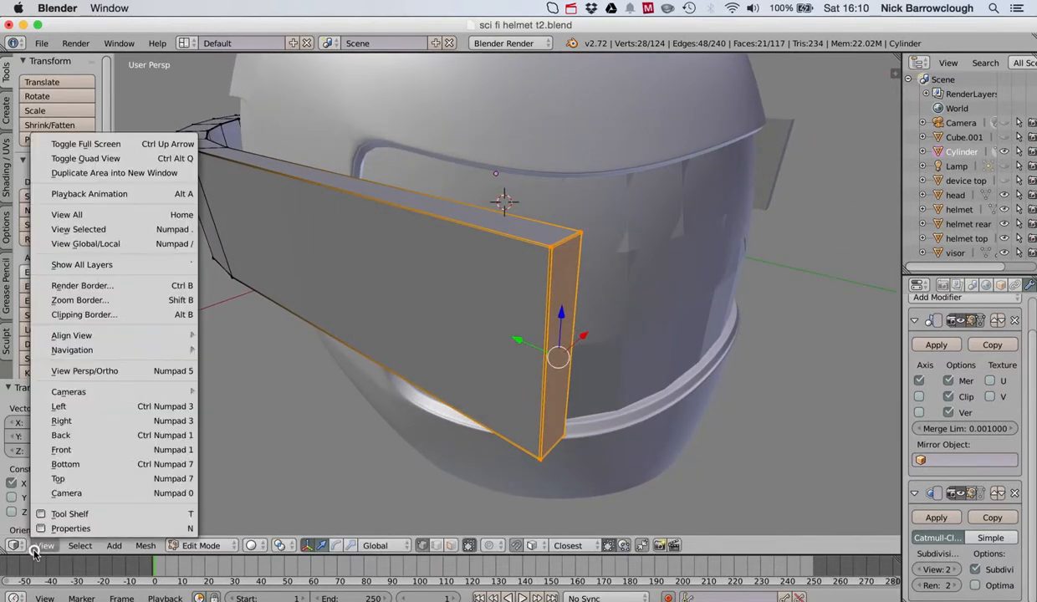
{"action": "left_click", "coordinate": [50, 477]}
{"action": "left_click_drag", "start_coordinate": [367, 472], "coordinate": [375, 471]}
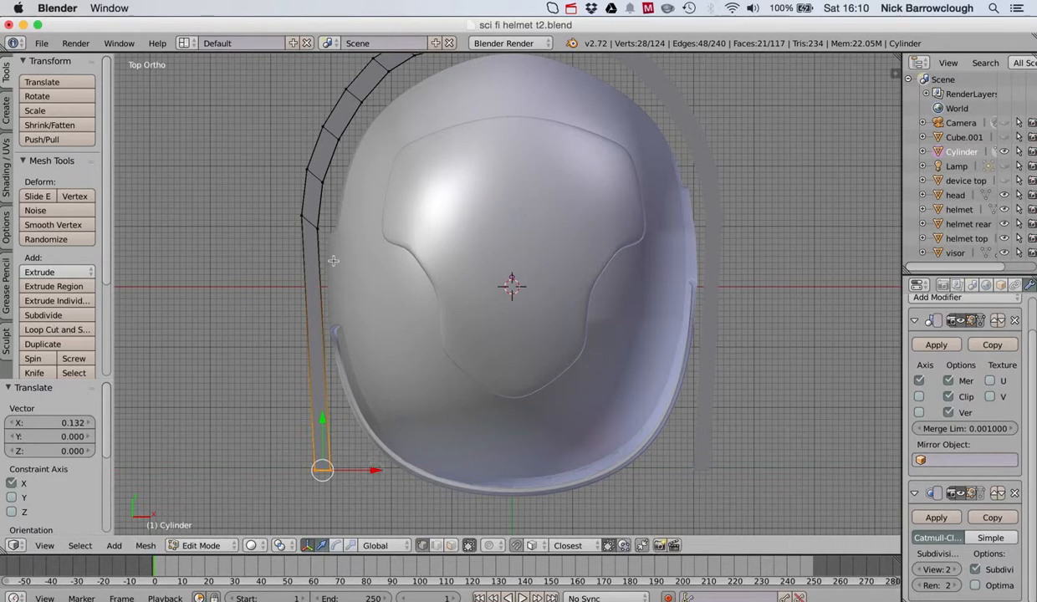
Return the rail to Object Mode and hide the head object inside the helmet.
{"action": "scroll", "coordinate": [443, 210], "scroll_direction": "down", "scroll_amount": 6}
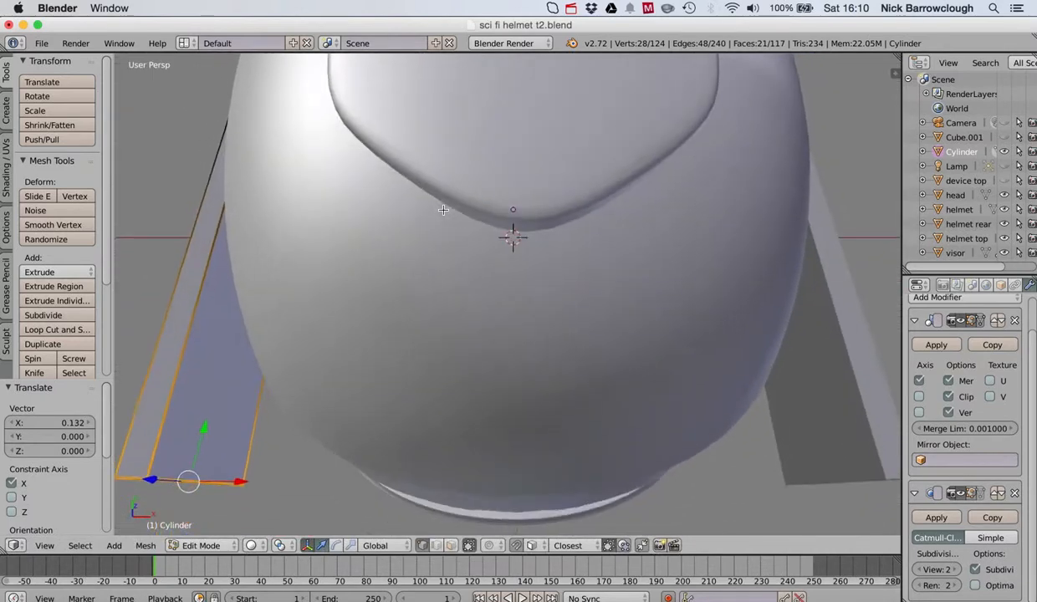
{"action": "scroll", "coordinate": [443, 211], "scroll_direction": "down", "scroll_amount": 3, "text": "ctrl"}
{"action": "scroll", "coordinate": [443, 211], "scroll_direction": "left", "scroll_amount": 6}
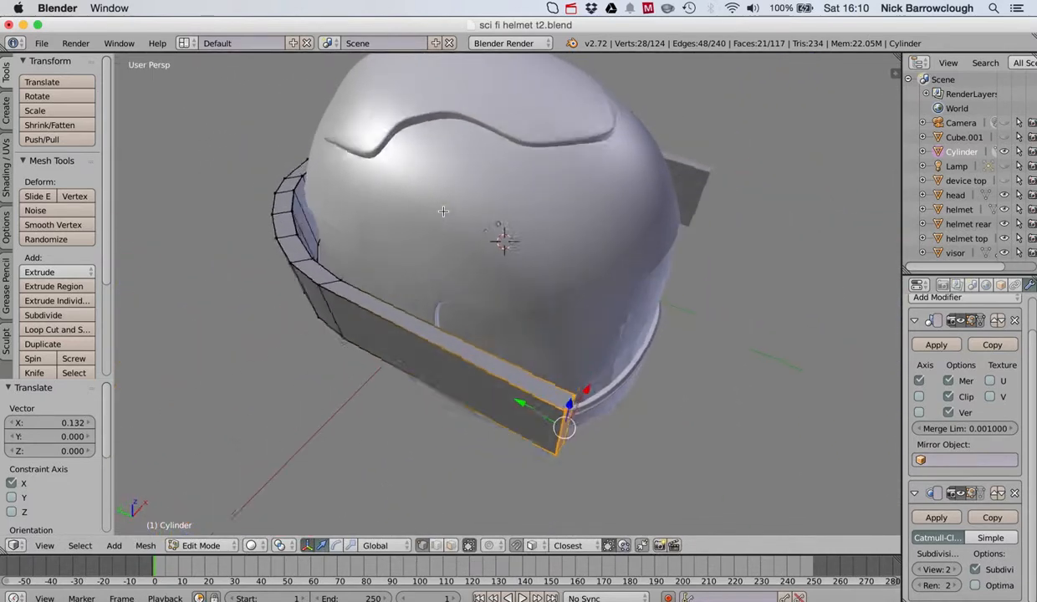
{"action": "scroll", "coordinate": [443, 211], "scroll_direction": "up", "scroll_amount": 6}
{"action": "scroll", "coordinate": [444, 211], "scroll_direction": "down", "scroll_amount": 6}
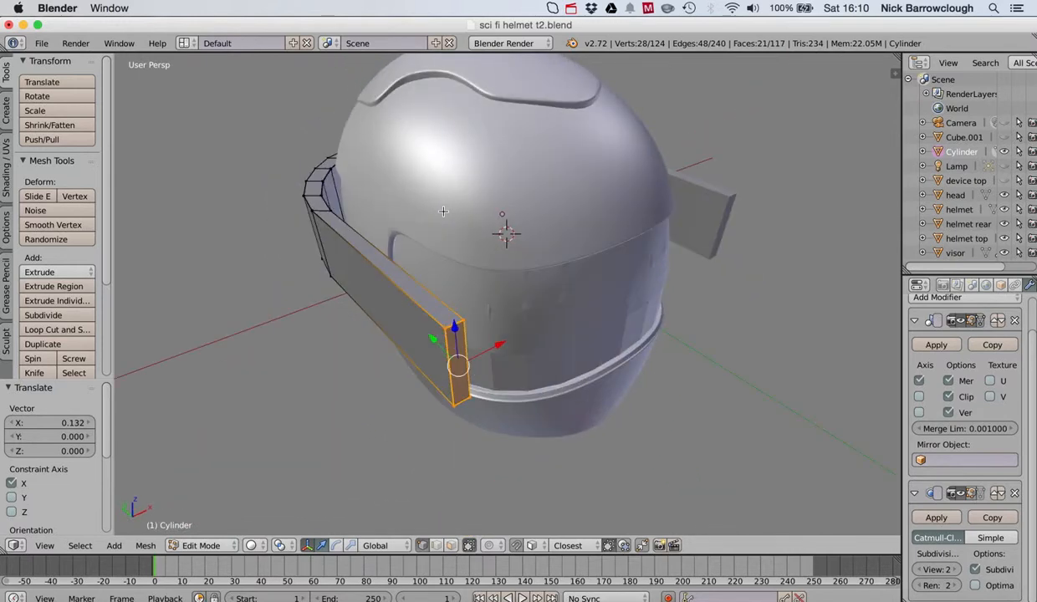
{"action": "left_click", "coordinate": [205, 545]}
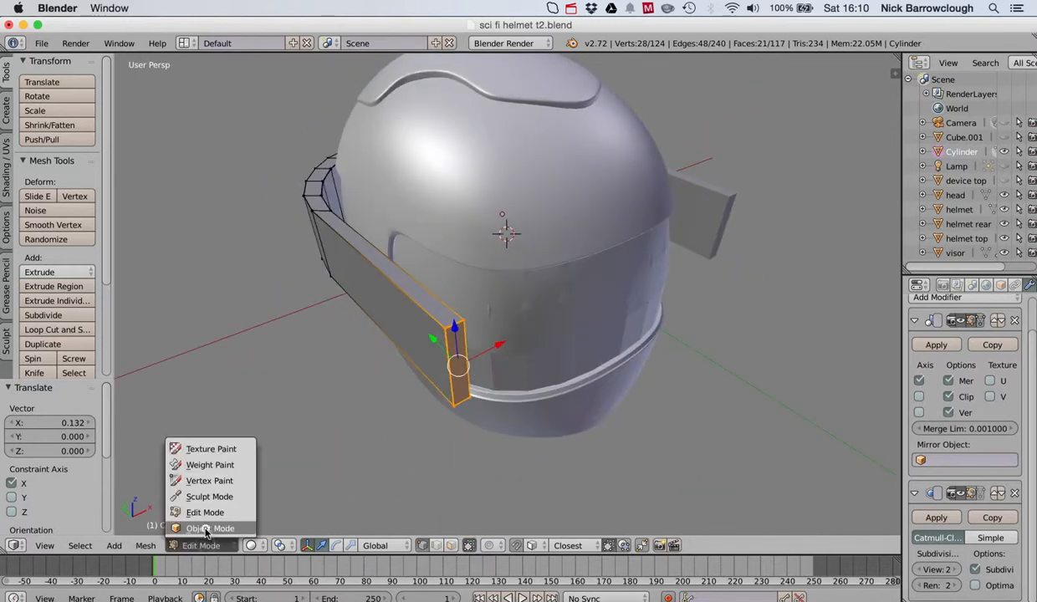
{"action": "left_click", "coordinate": [204, 528]}
{"action": "scroll", "coordinate": [211, 285], "scroll_direction": "left", "scroll_amount": 10}
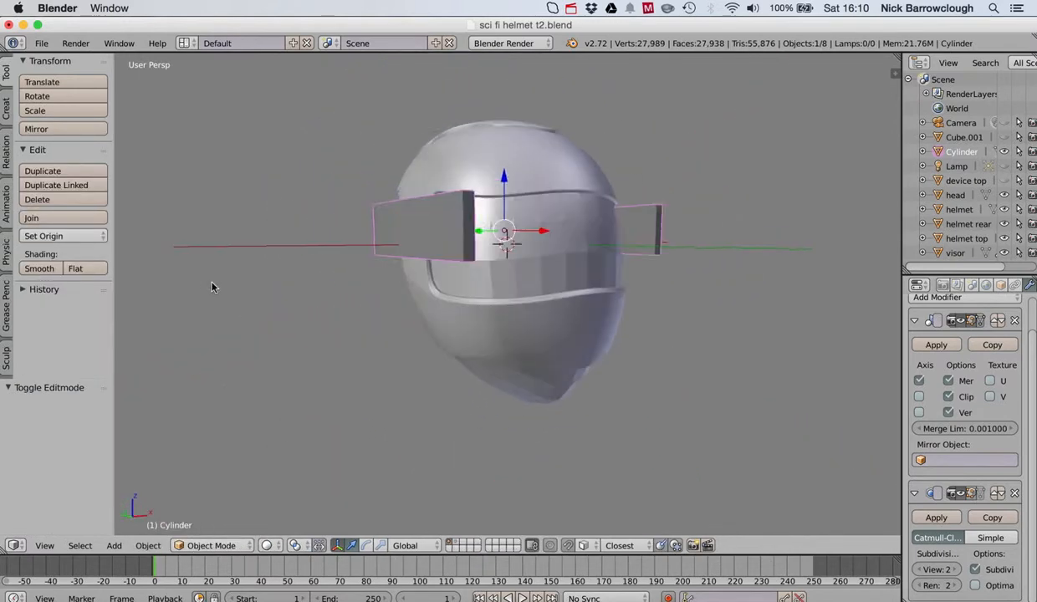
{"action": "left_click", "coordinate": [1005, 195]}
{"action": "scroll", "coordinate": [464, 228], "scroll_direction": "up", "scroll_amount": 5}
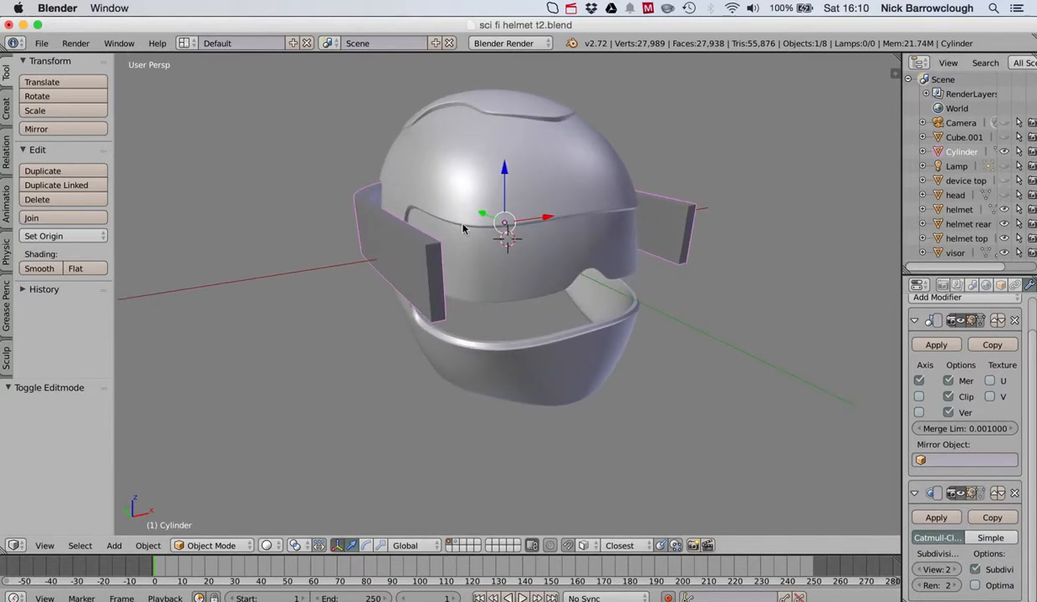
Rename the Cylinder object to "helmet rail".
{"action": "double_click", "coordinate": [952, 153]}
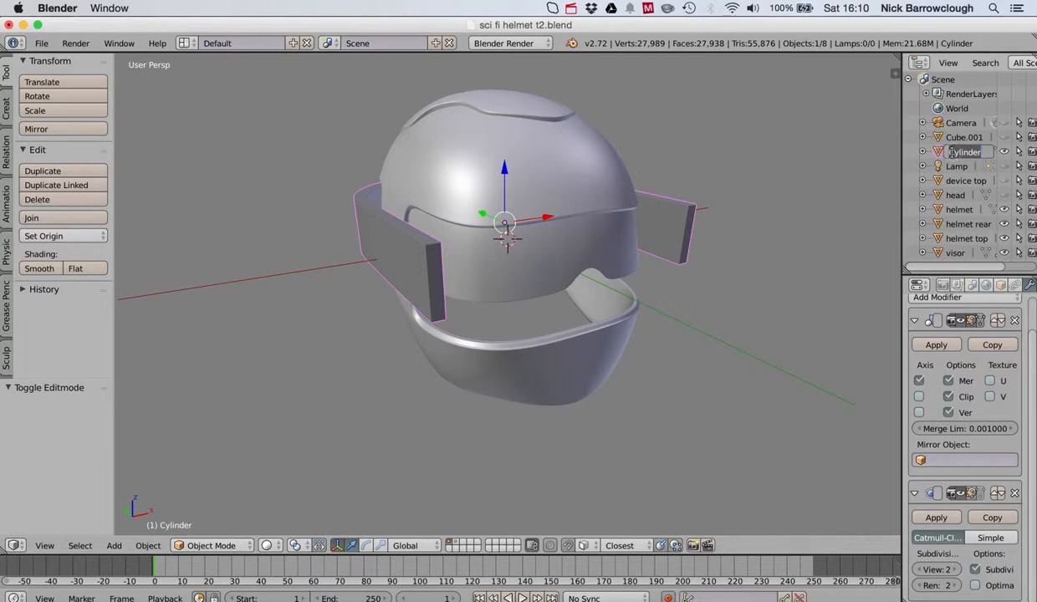
{"action": "type", "text": "hel"}
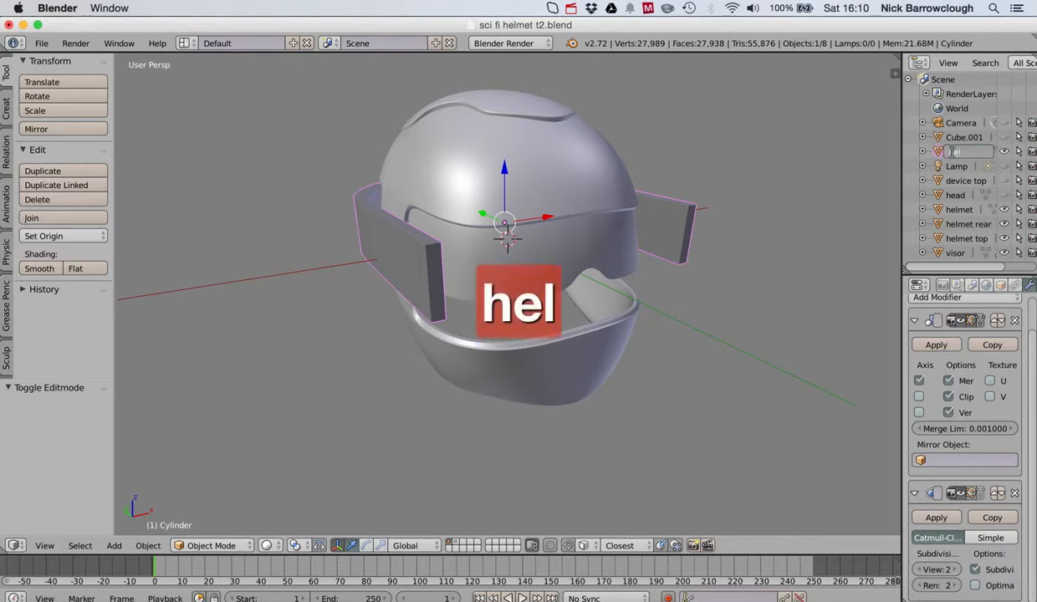
{"action": "type", "text": "met rail"}
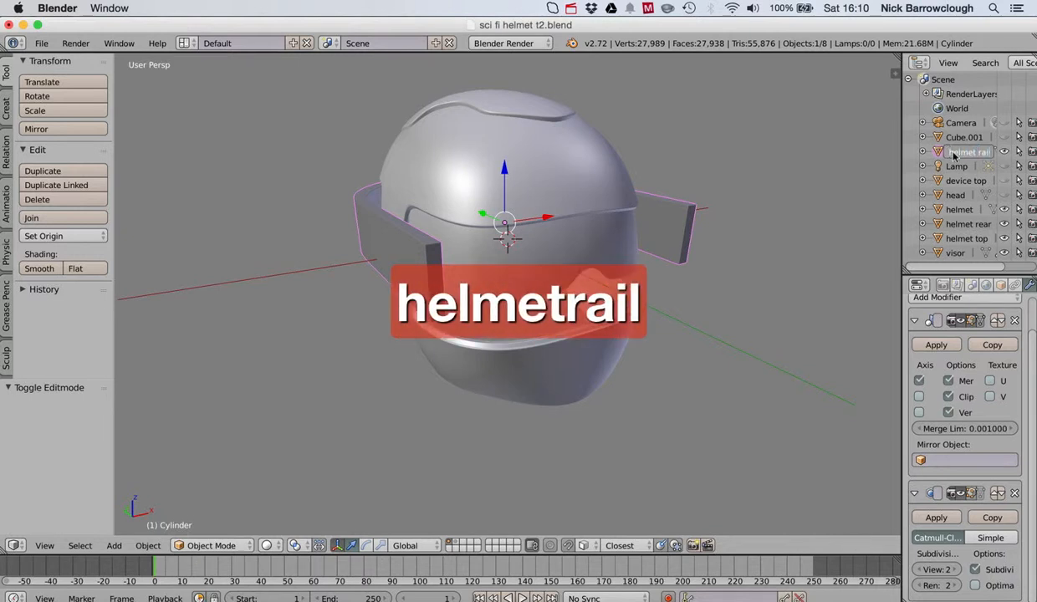
{"action": "key", "text": "Return"}
Examine the helmet rail's shape and fit around the helmet from the front, sides, back and above.
{"action": "scroll", "coordinate": [371, 194], "scroll_direction": "left", "scroll_amount": 10}
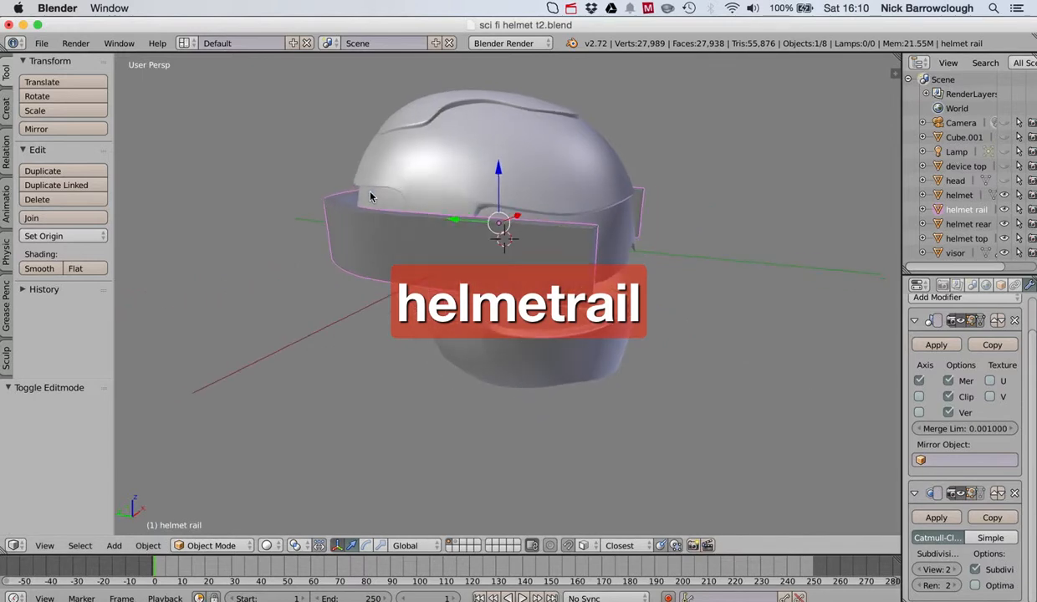
{"action": "scroll", "coordinate": [370, 197], "scroll_direction": "left", "scroll_amount": 10}
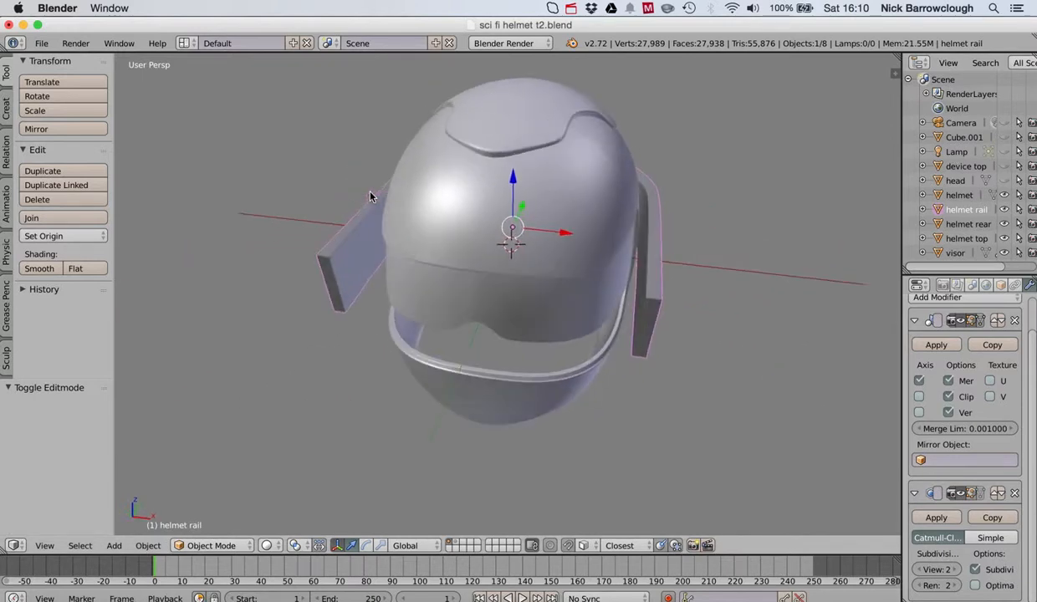
{"action": "scroll", "coordinate": [371, 197], "scroll_direction": "left", "scroll_amount": 10}
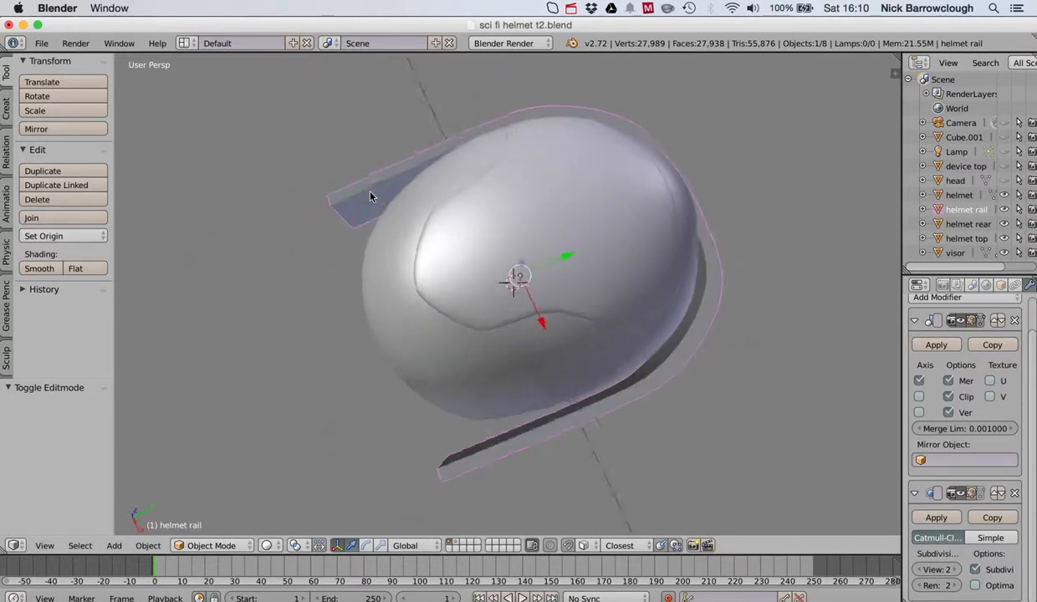
{"action": "scroll", "coordinate": [371, 196], "scroll_direction": "left", "scroll_amount": 10}
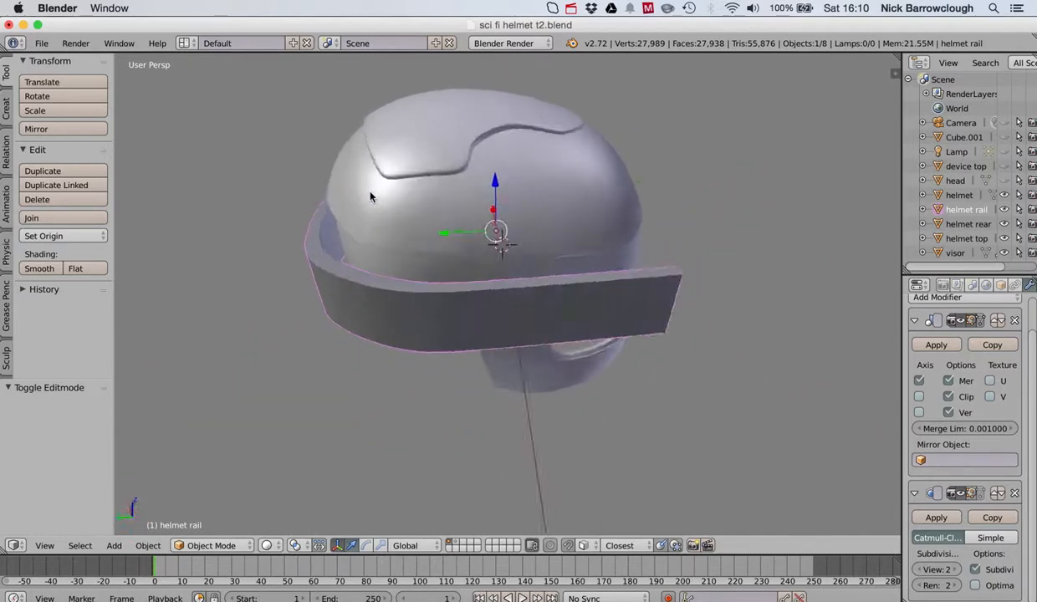
{"action": "scroll", "coordinate": [371, 197], "scroll_direction": "left", "scroll_amount": 3}
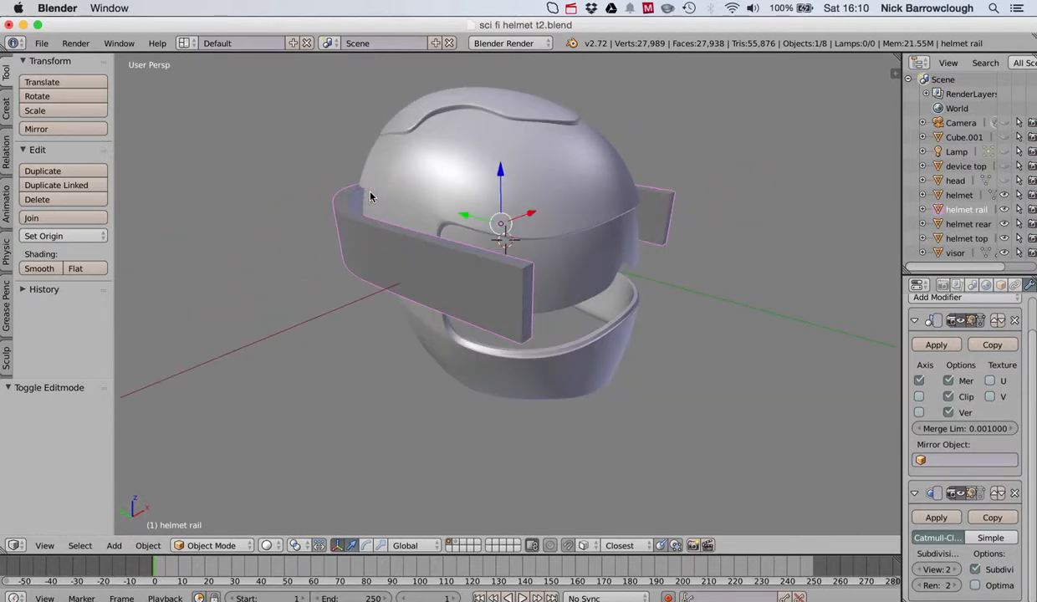
{"action": "scroll", "coordinate": [371, 197], "scroll_direction": "left", "scroll_amount": 10}
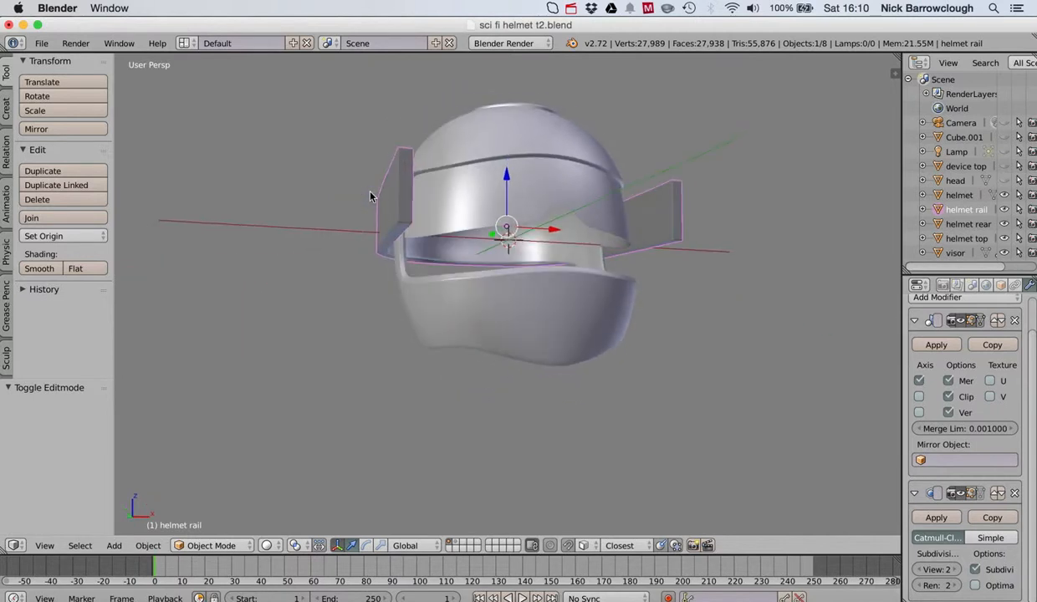
{"action": "scroll", "coordinate": [371, 197], "scroll_direction": "left", "scroll_amount": 8}
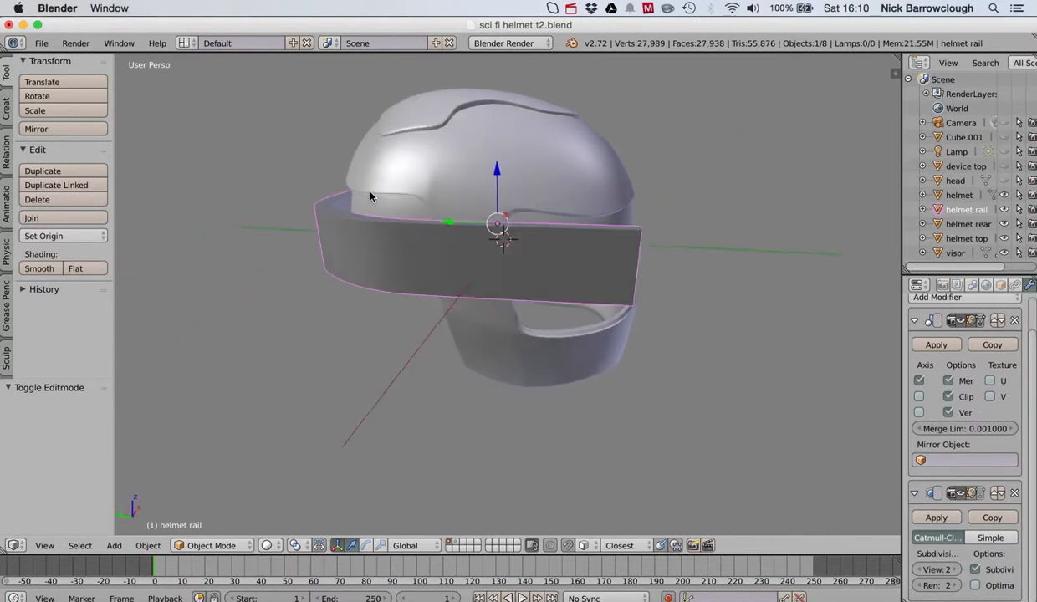
{"action": "scroll", "coordinate": [578, 263], "scroll_direction": "left", "scroll_amount": 10}
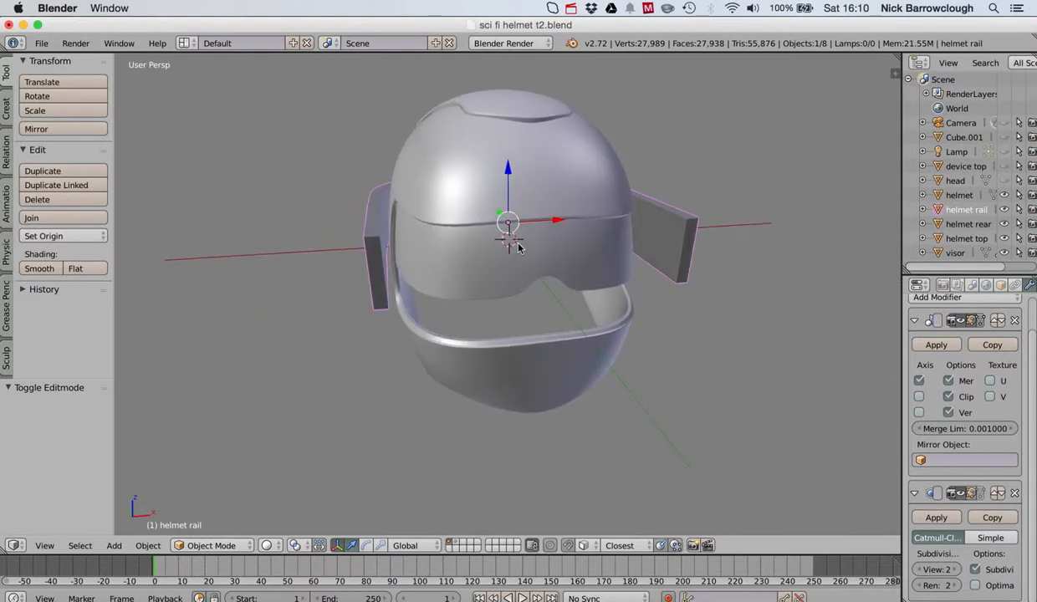
{"action": "scroll", "coordinate": [544, 157], "scroll_direction": "left", "scroll_amount": 8}
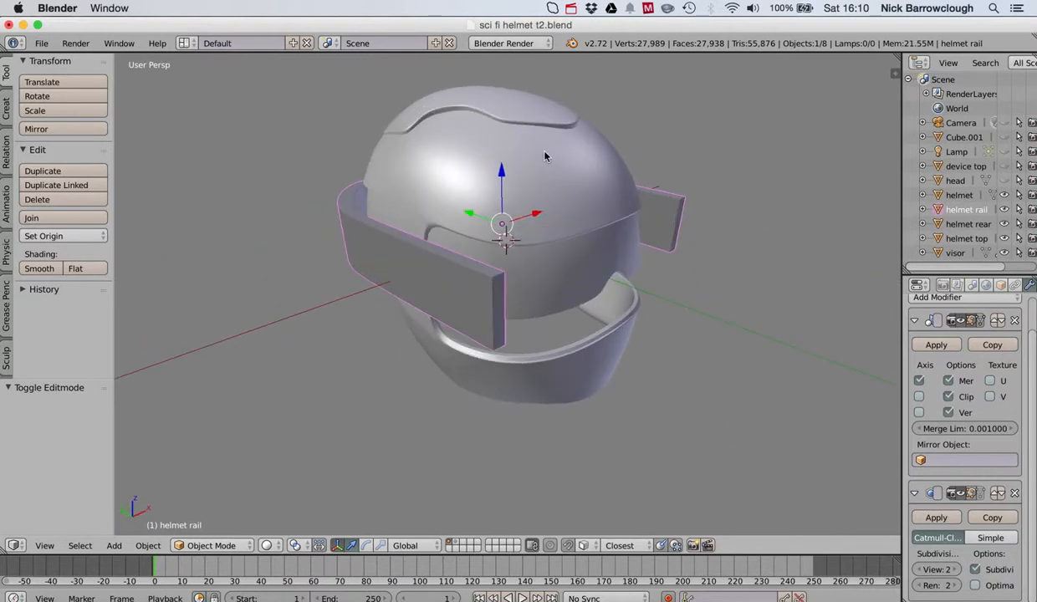
{"action": "scroll", "coordinate": [544, 157], "scroll_direction": "right", "scroll_amount": 3}
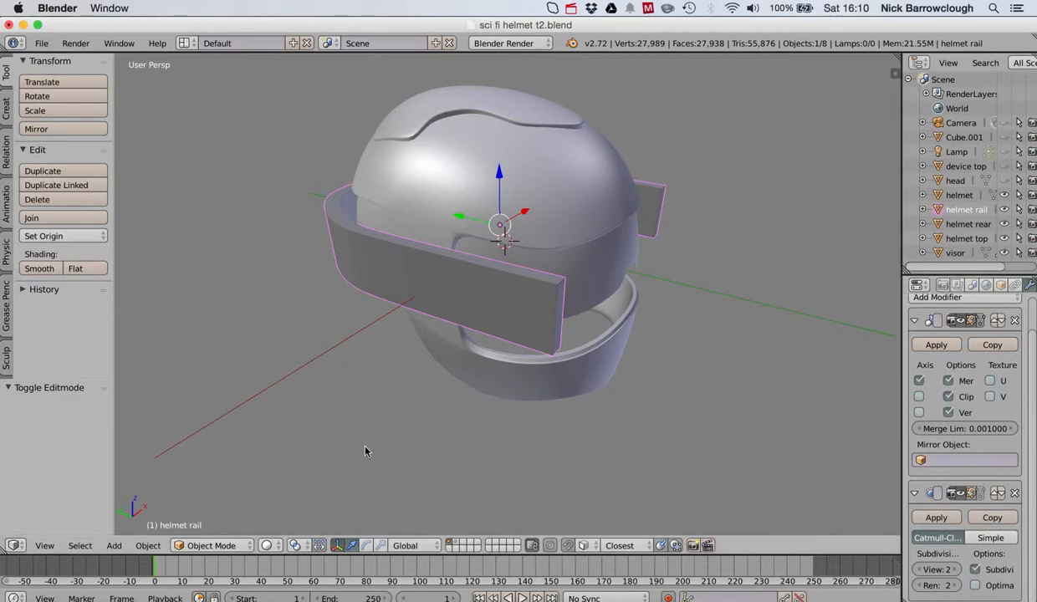
Switch to wireframe display and inspect the rail's mesh around the back and side of the helmet.
{"action": "key", "text": "z"}
{"action": "scroll", "coordinate": [479, 256], "scroll_direction": "right", "scroll_amount": 10}
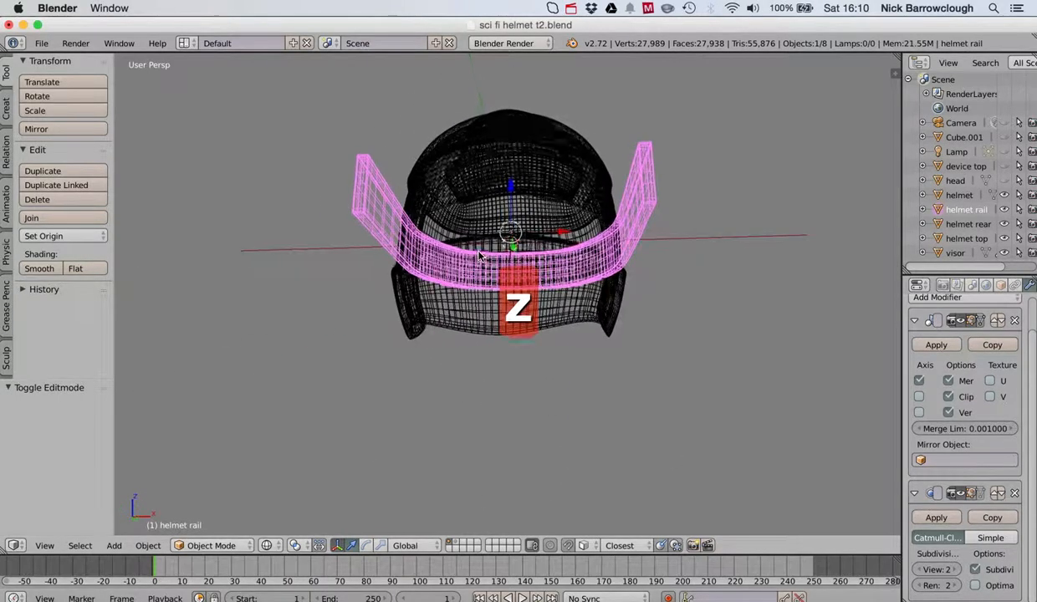
{"action": "scroll", "coordinate": [480, 256], "scroll_direction": "right", "scroll_amount": 10}
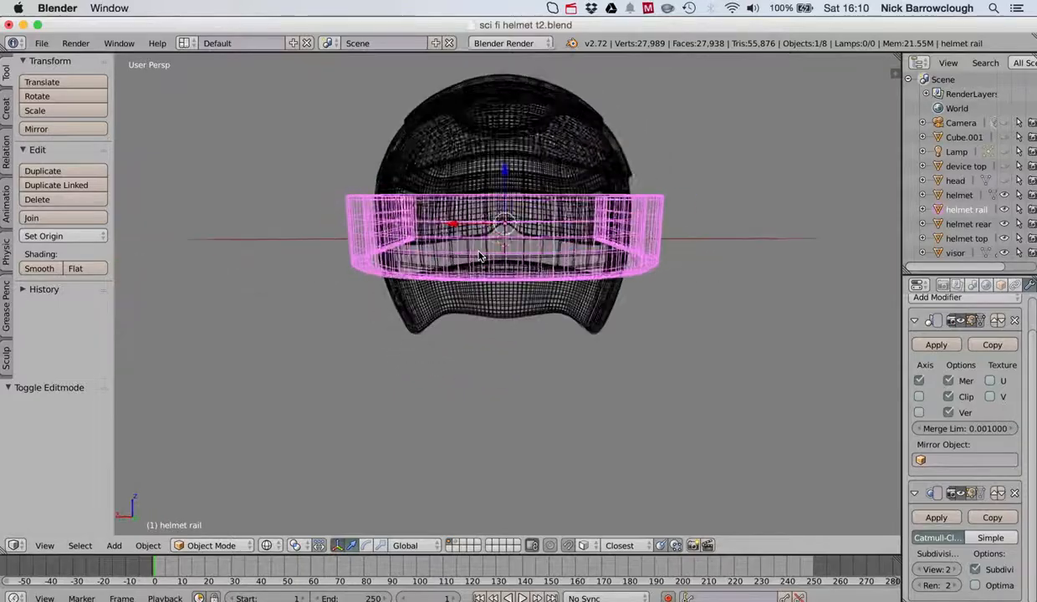
{"action": "scroll", "coordinate": [480, 256], "scroll_direction": "right", "scroll_amount": 10}
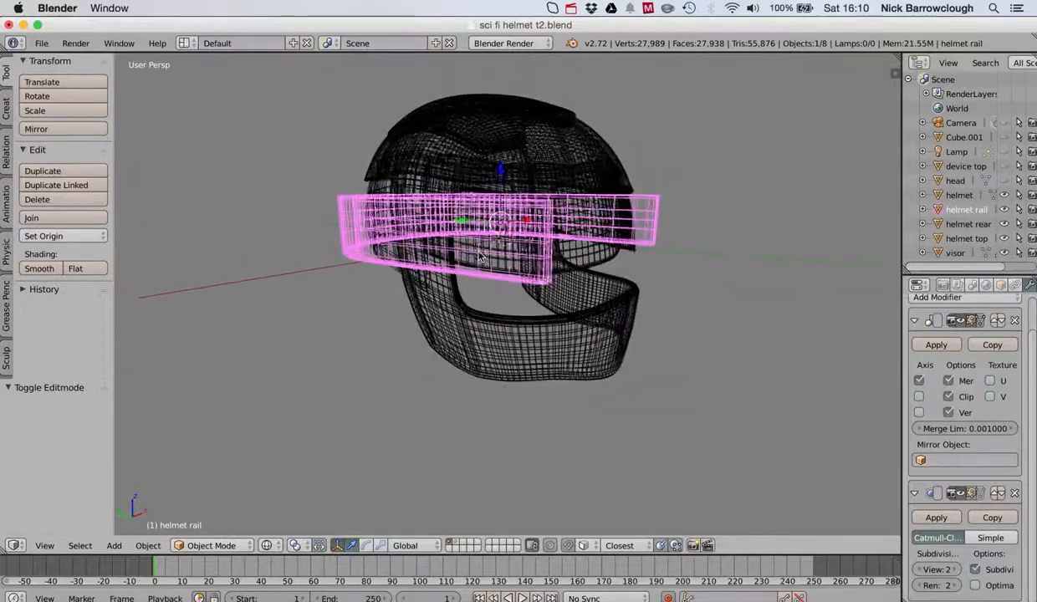
Inspect the helmet rail's wireframe around its front ends, sides and curved back, and return to solid display.
{"action": "scroll", "coordinate": [479, 256], "scroll_direction": "right", "scroll_amount": 8}
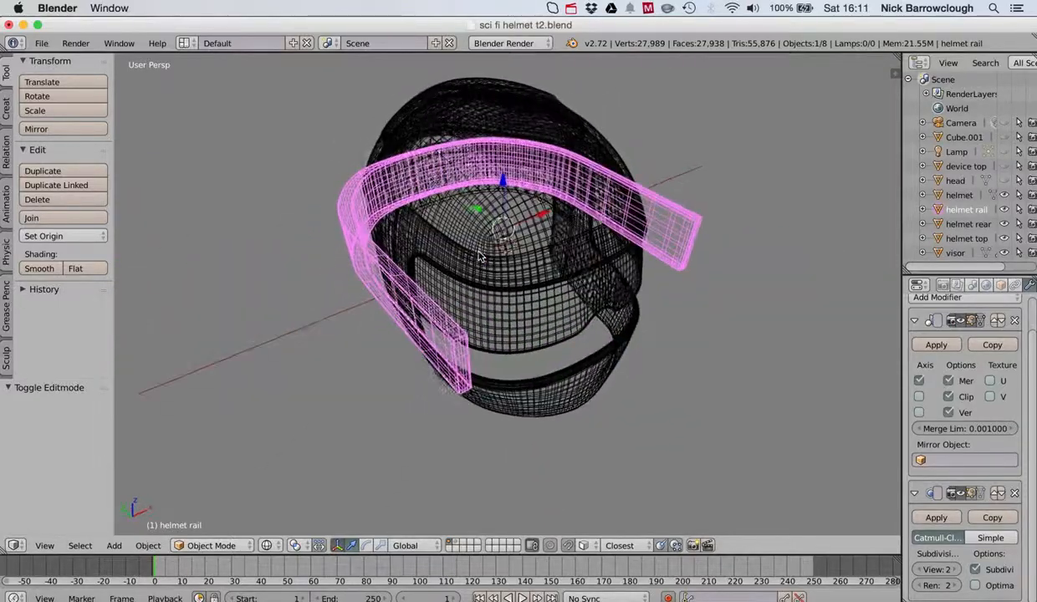
{"action": "scroll", "coordinate": [479, 256], "scroll_direction": "right", "scroll_amount": 8}
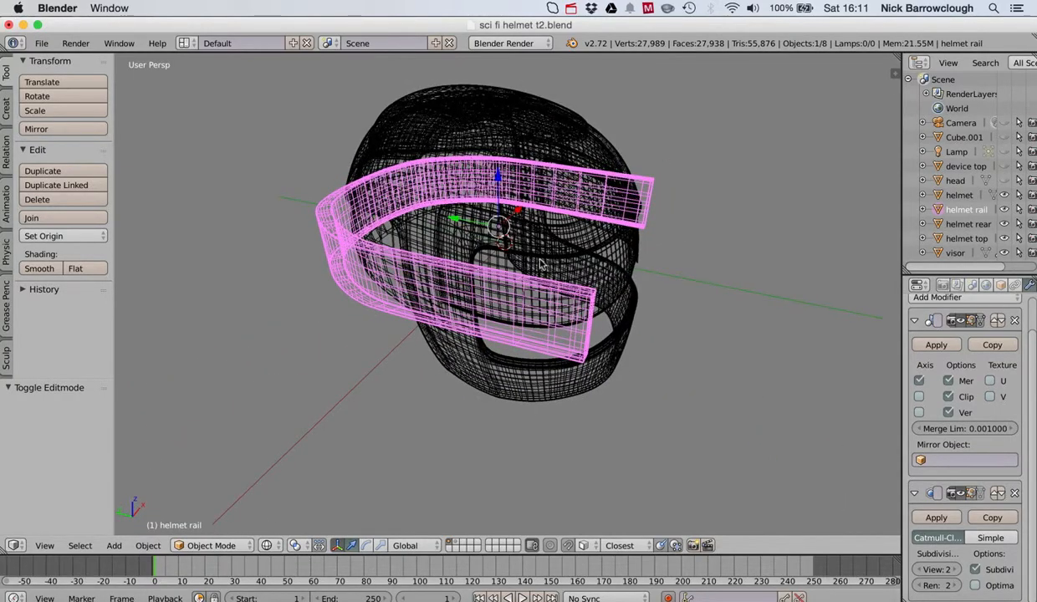
{"action": "scroll", "coordinate": [541, 265], "scroll_direction": "up", "scroll_amount": 6}
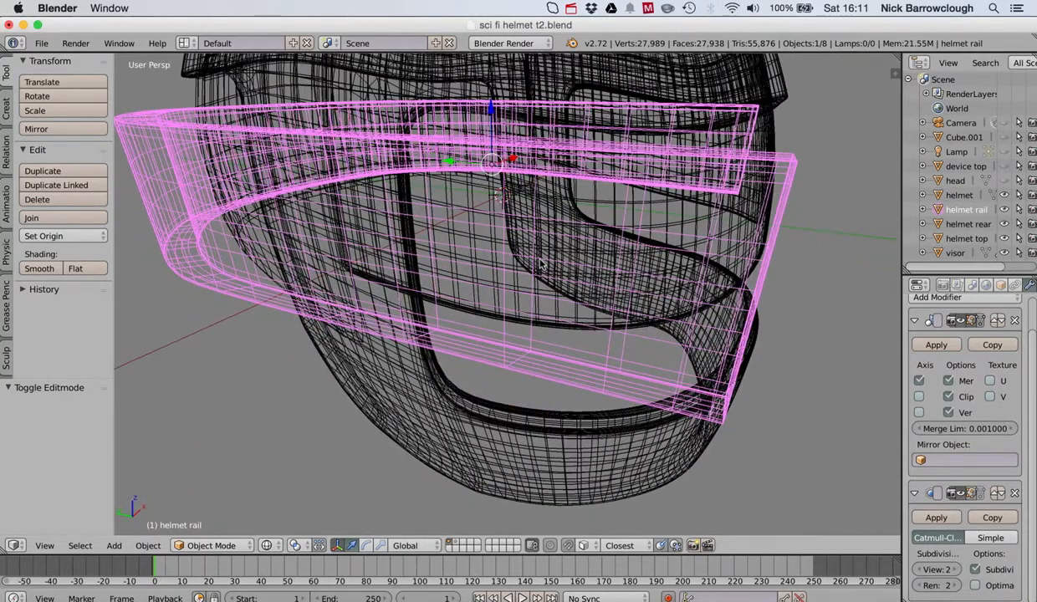
{"action": "scroll", "coordinate": [541, 264], "scroll_direction": "right", "scroll_amount": 2}
{"action": "scroll", "coordinate": [541, 264], "scroll_direction": "down", "scroll_amount": 4}
{"action": "scroll", "coordinate": [541, 264], "scroll_direction": "right", "scroll_amount": 5}
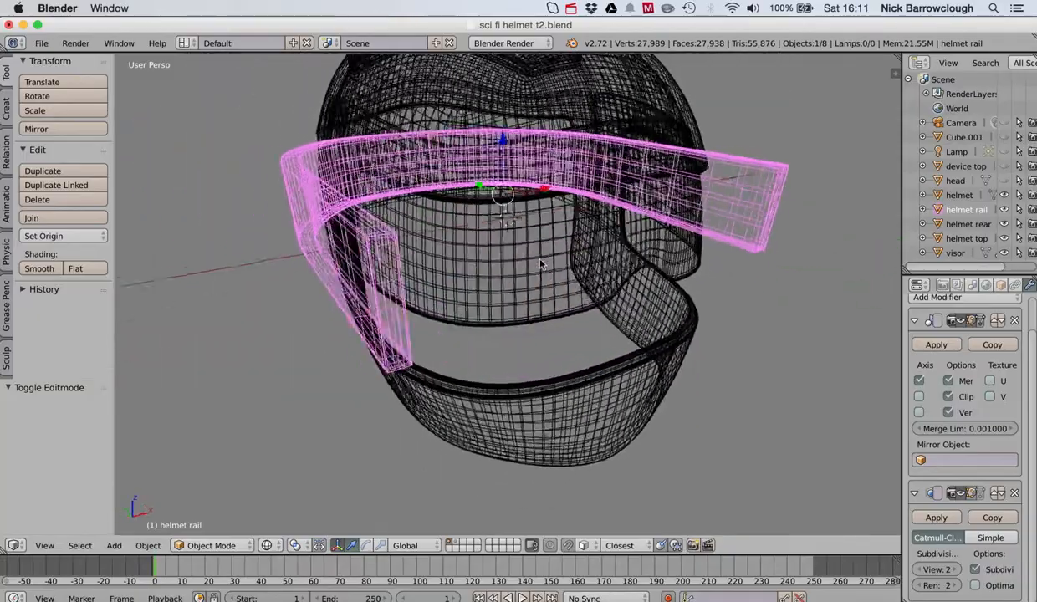
{"action": "scroll", "coordinate": [540, 264], "scroll_direction": "right", "scroll_amount": 4}
{"action": "scroll", "coordinate": [540, 264], "scroll_direction": "down", "scroll_amount": 4}
{"action": "scroll", "coordinate": [540, 264], "scroll_direction": "left", "scroll_amount": 8}
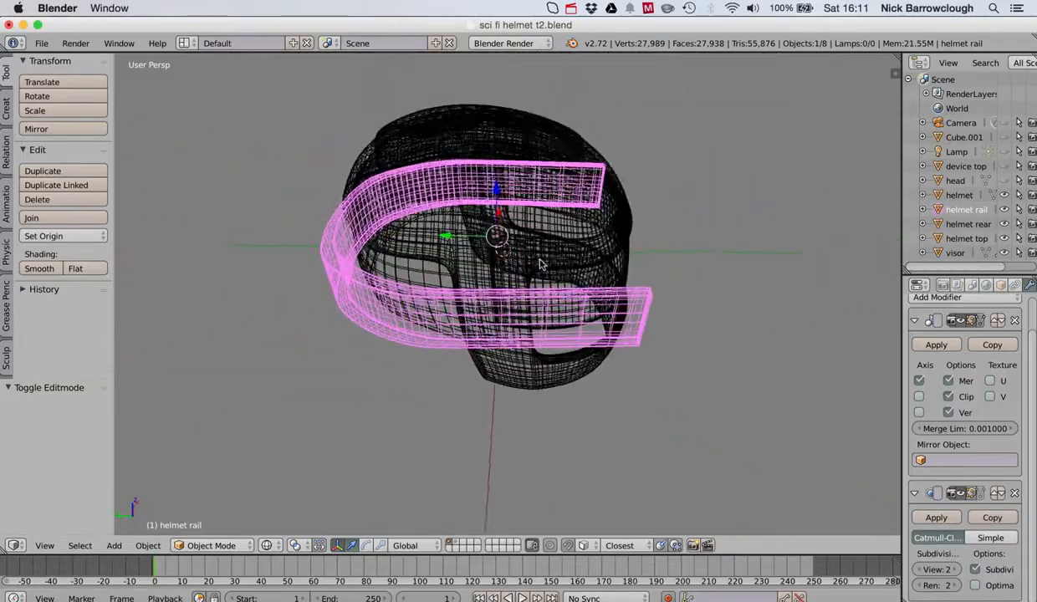
{"action": "scroll", "coordinate": [540, 264], "scroll_direction": "left", "scroll_amount": 12}
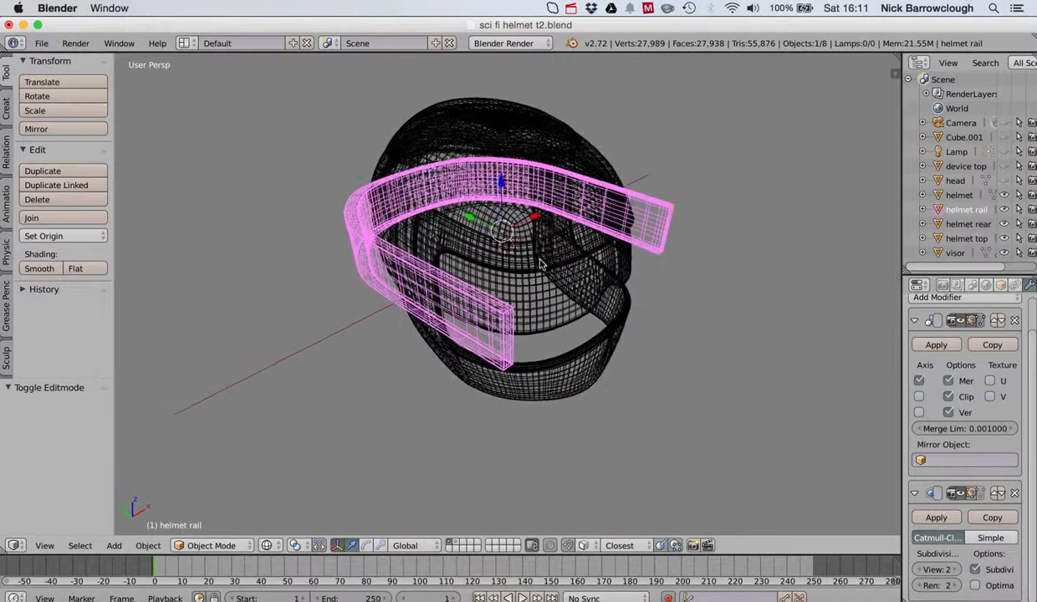
{"action": "scroll", "coordinate": [540, 265], "scroll_direction": "left", "scroll_amount": 5}
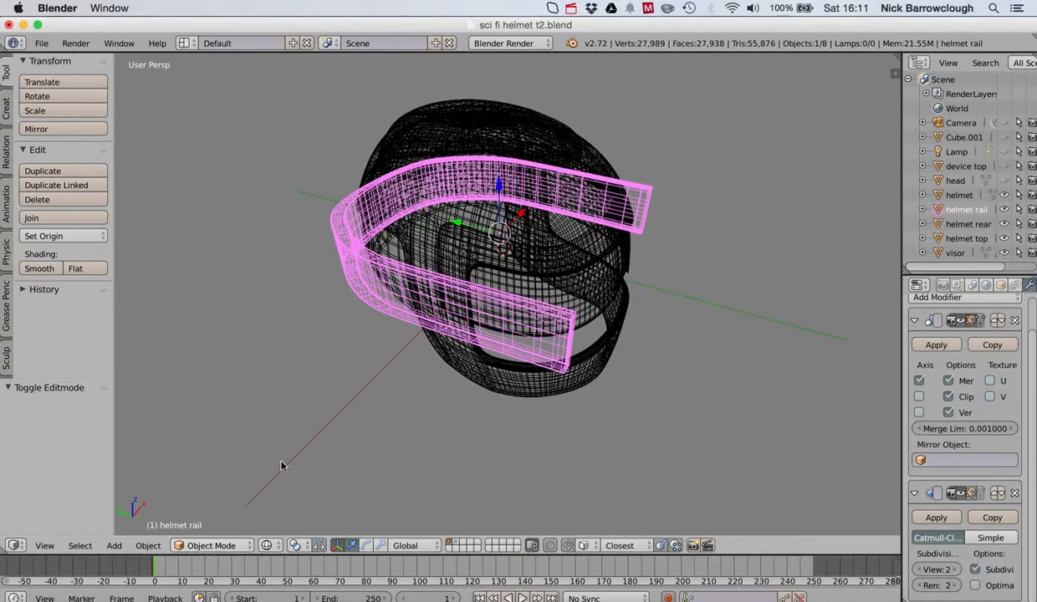
{"action": "key", "text": "z"}
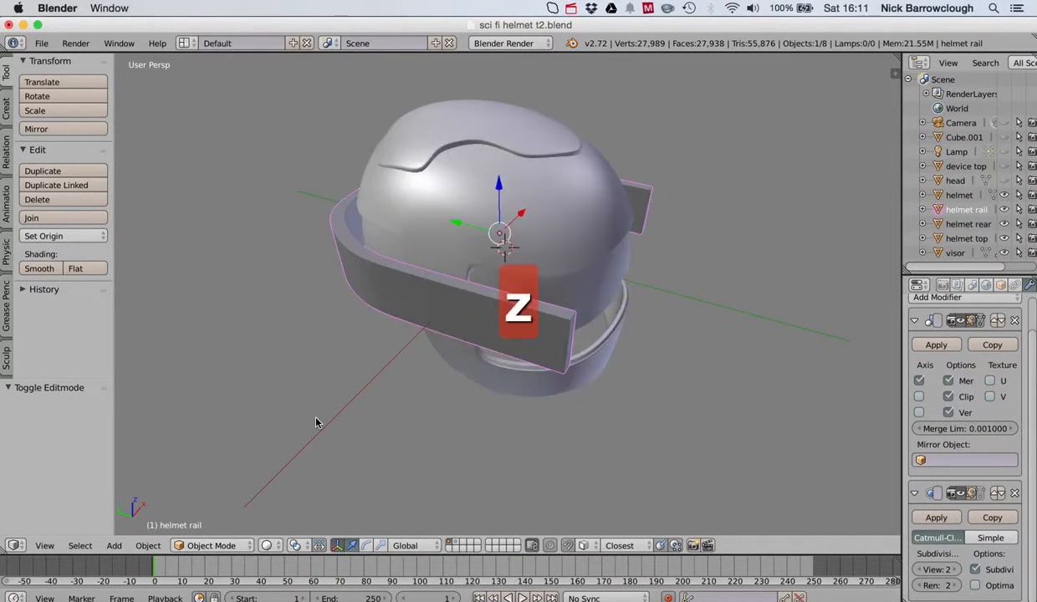
Inspect the helmet rail's mesh in Edit Mode from the back, above and front, and return it to Object Mode.
{"action": "left_click", "coordinate": [220, 546]}
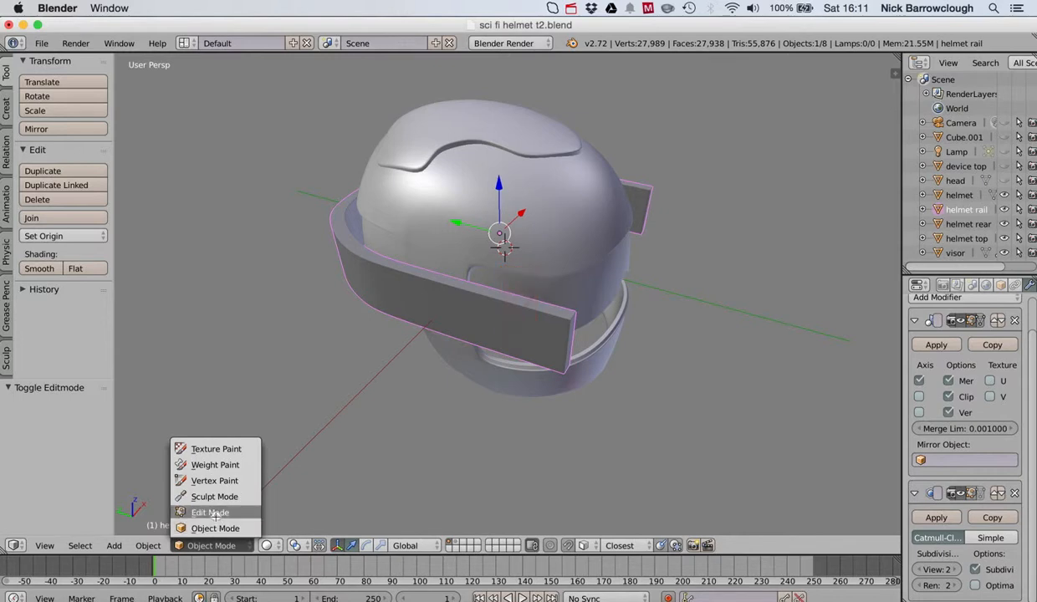
{"action": "left_click", "coordinate": [209, 512]}
{"action": "scroll", "coordinate": [493, 247], "scroll_direction": "left", "scroll_amount": 5}
{"action": "scroll", "coordinate": [476, 251], "scroll_direction": "left", "scroll_amount": 10}
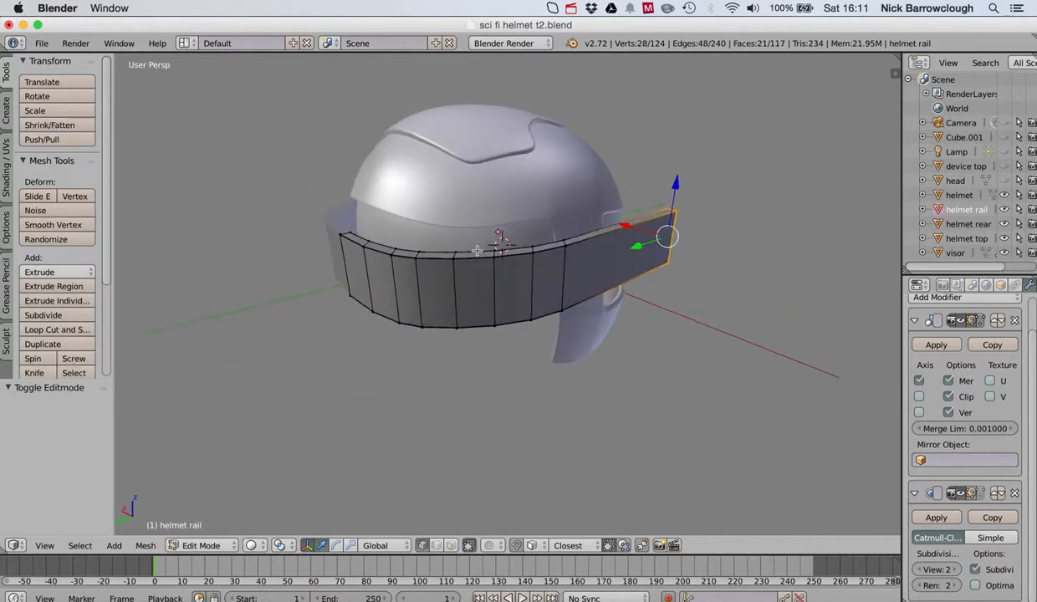
{"action": "scroll", "coordinate": [476, 251], "scroll_direction": "left", "scroll_amount": 10}
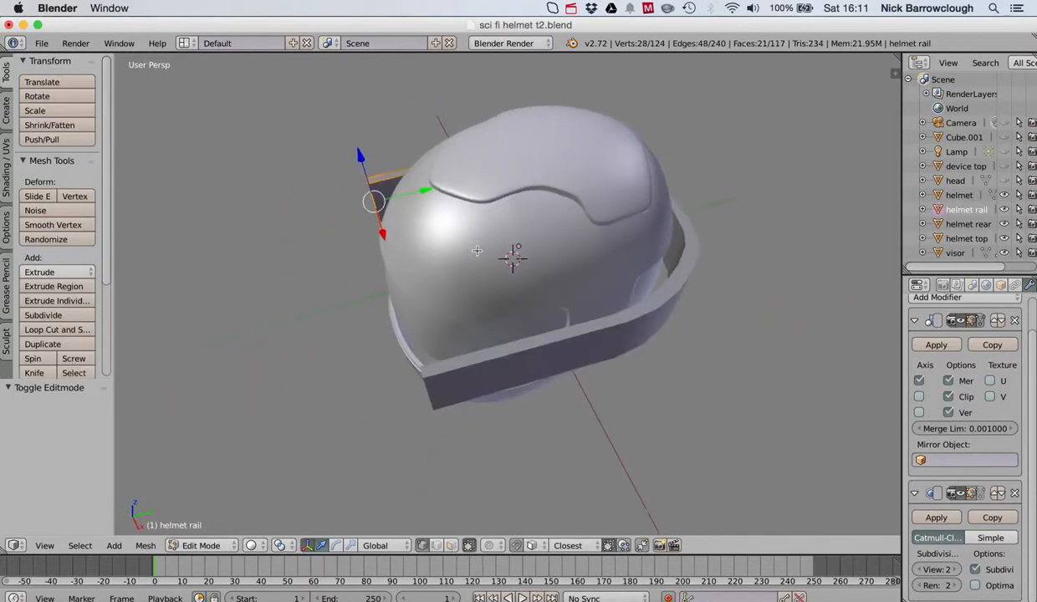
{"action": "scroll", "coordinate": [477, 251], "scroll_direction": "down", "scroll_amount": 5}
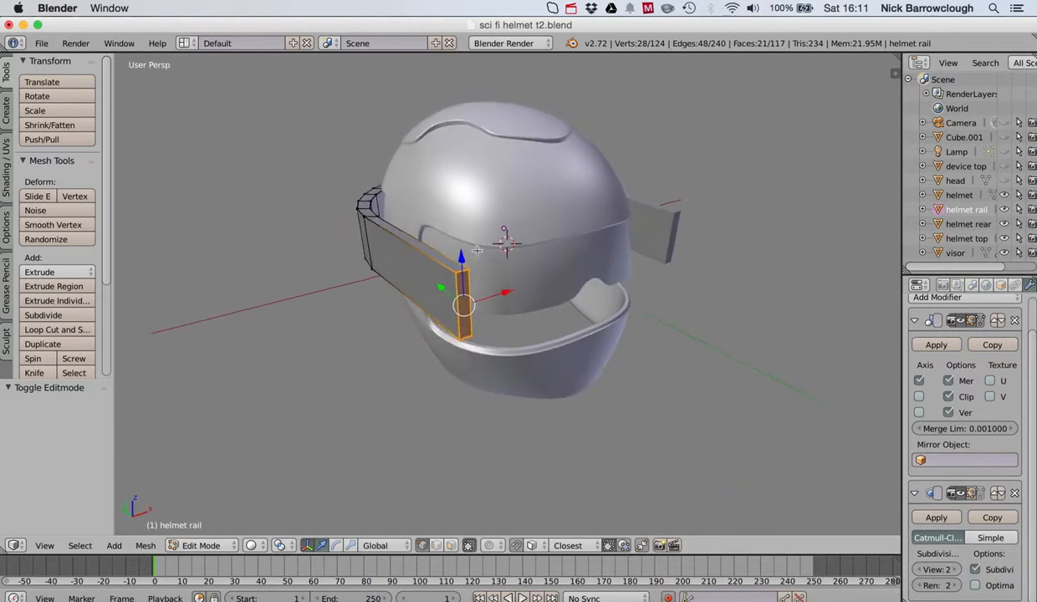
{"action": "left_click", "coordinate": [195, 547]}
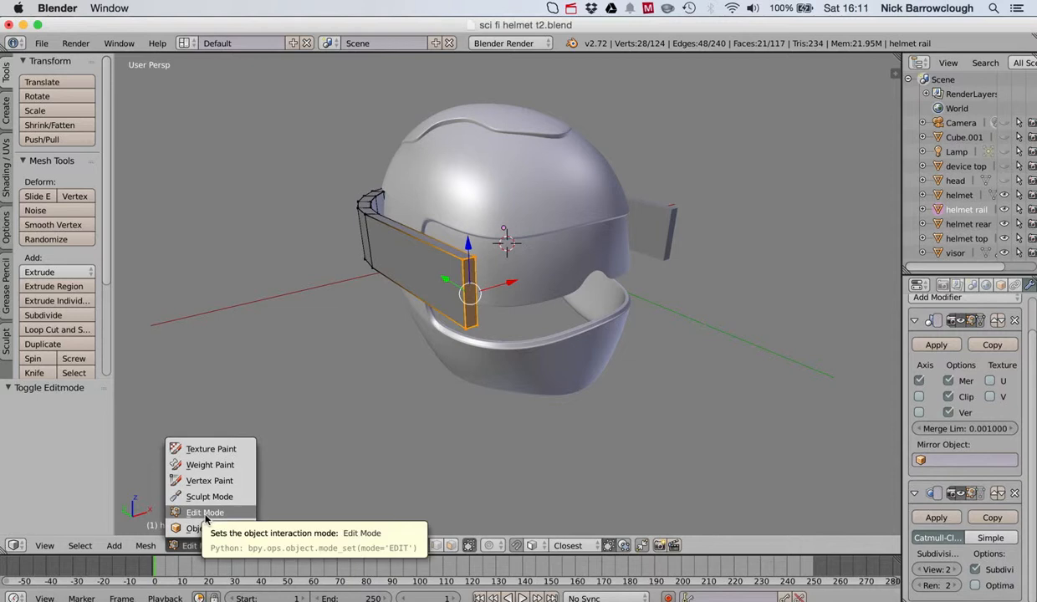
{"action": "left_click", "coordinate": [206, 516]}
{"action": "left_click", "coordinate": [201, 547]}
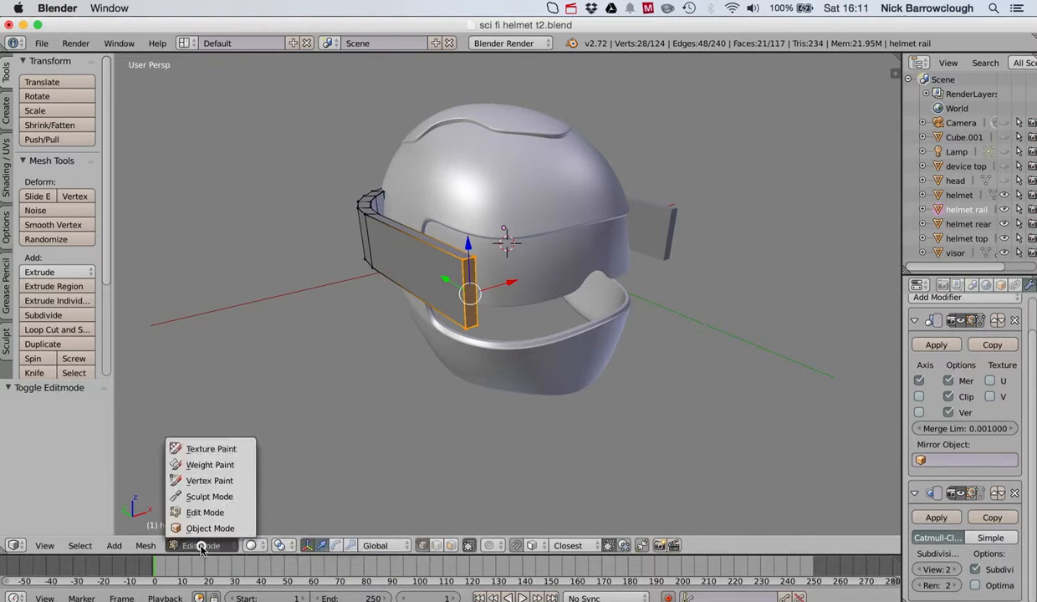
{"action": "left_click", "coordinate": [205, 531]}
{"action": "middle_click_drag", "start_coordinate": [606, 232], "coordinate": [604, 238]}
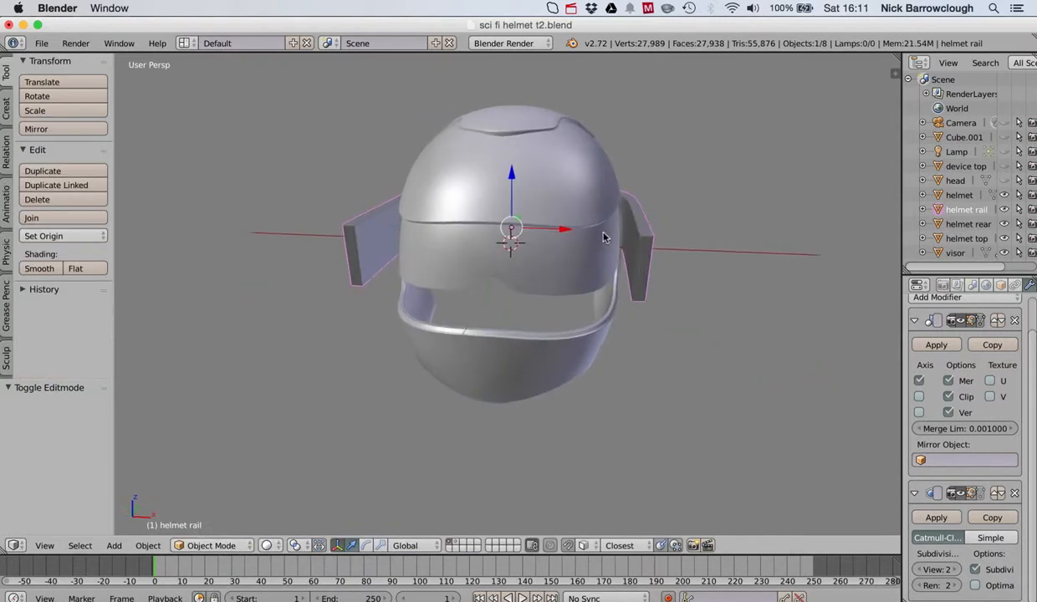
Show the 3D view's properties and expand its Shading settings.
{"action": "key", "text": "n"}
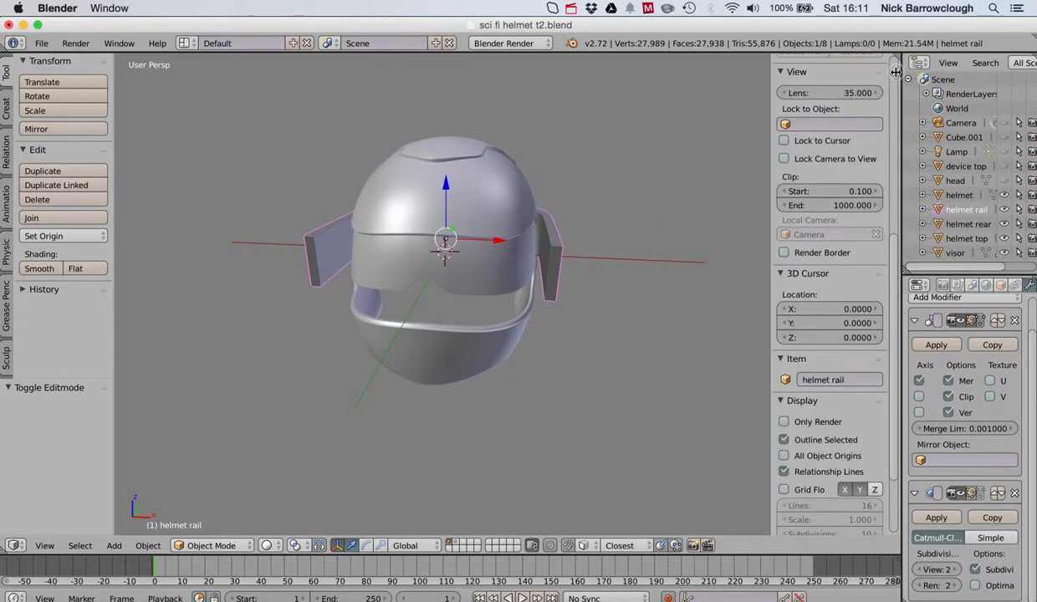
{"action": "scroll", "coordinate": [824, 335], "scroll_direction": "down", "scroll_amount": 3}
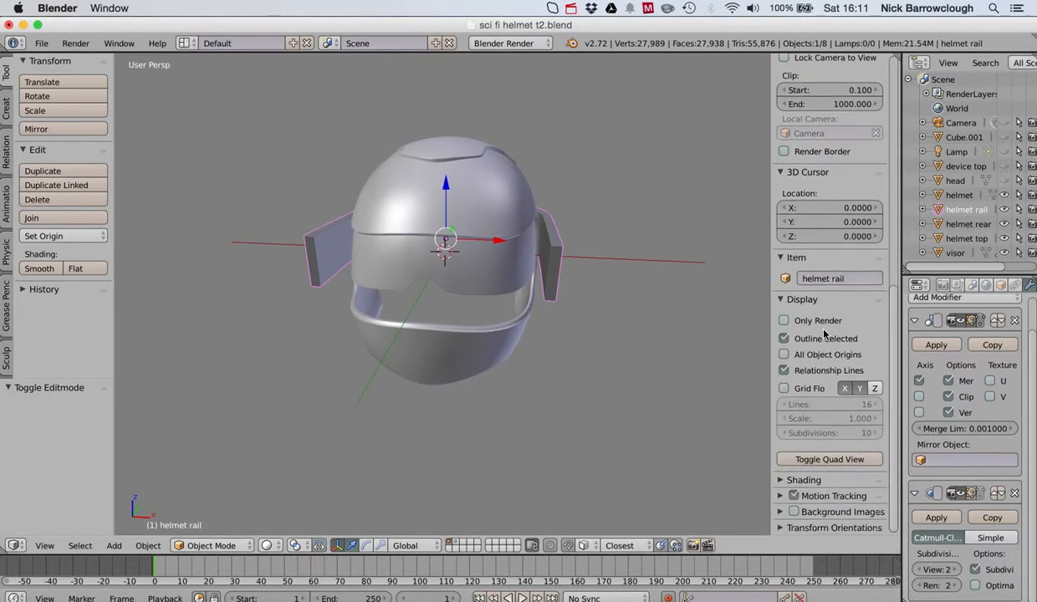
{"action": "left_click", "coordinate": [783, 481]}
{"action": "scroll", "coordinate": [837, 469], "scroll_direction": "down", "scroll_amount": 3}
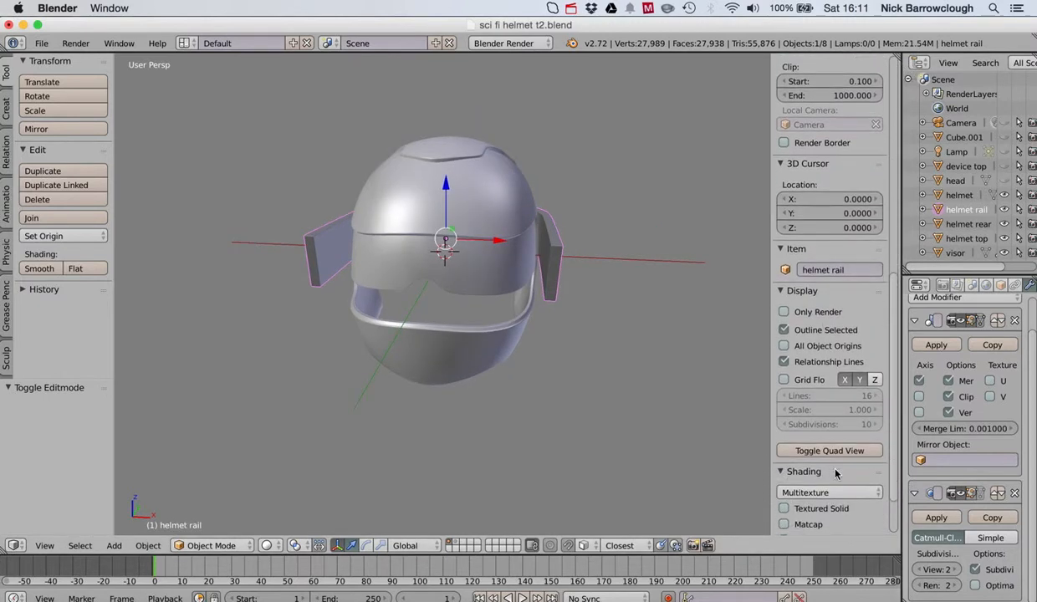
Try Textured Solid display in the viewport with the material mode kept at Multitexture.
{"action": "left_click", "coordinate": [823, 428]}
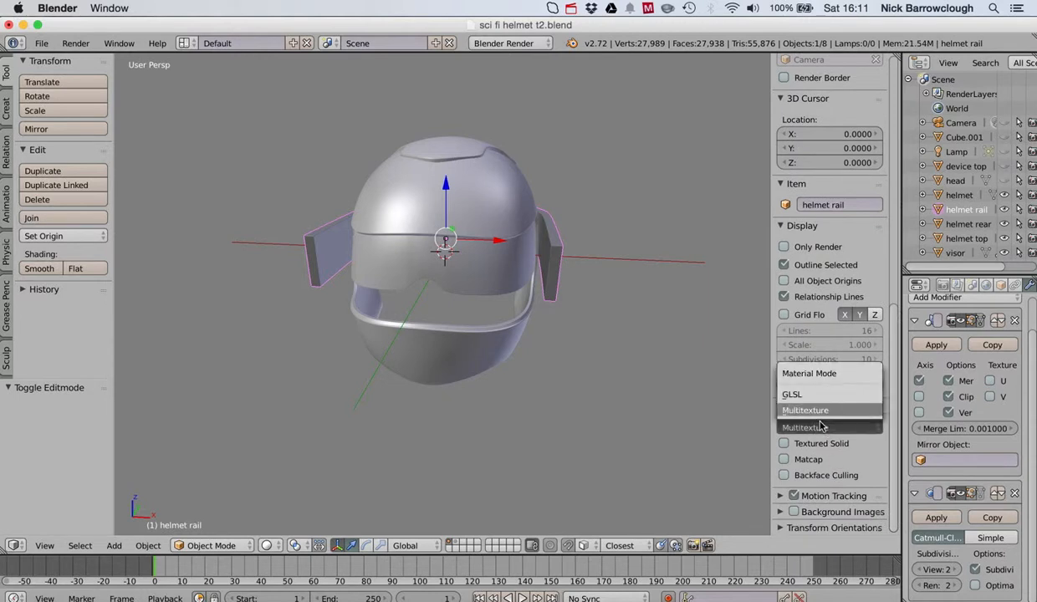
{"action": "left_click", "coordinate": [823, 412]}
{"action": "left_click", "coordinate": [860, 445]}
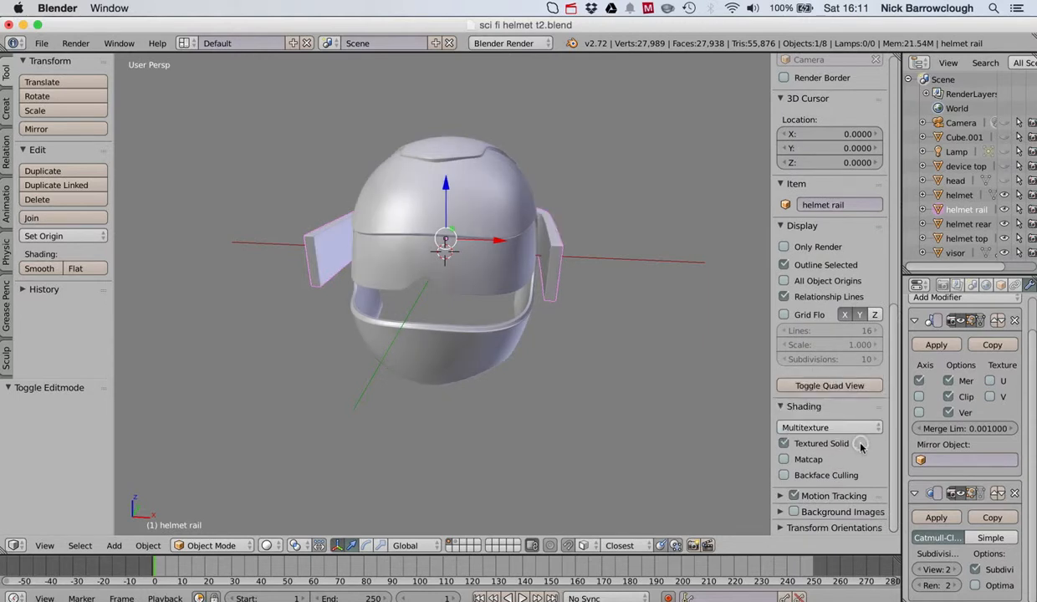
{"action": "left_click", "coordinate": [784, 444]}
{"action": "left_click", "coordinate": [785, 444]}
Enable Matcap shading in the viewport and choose the dark reflective chrome matcap.
{"action": "left_click", "coordinate": [785, 460]}
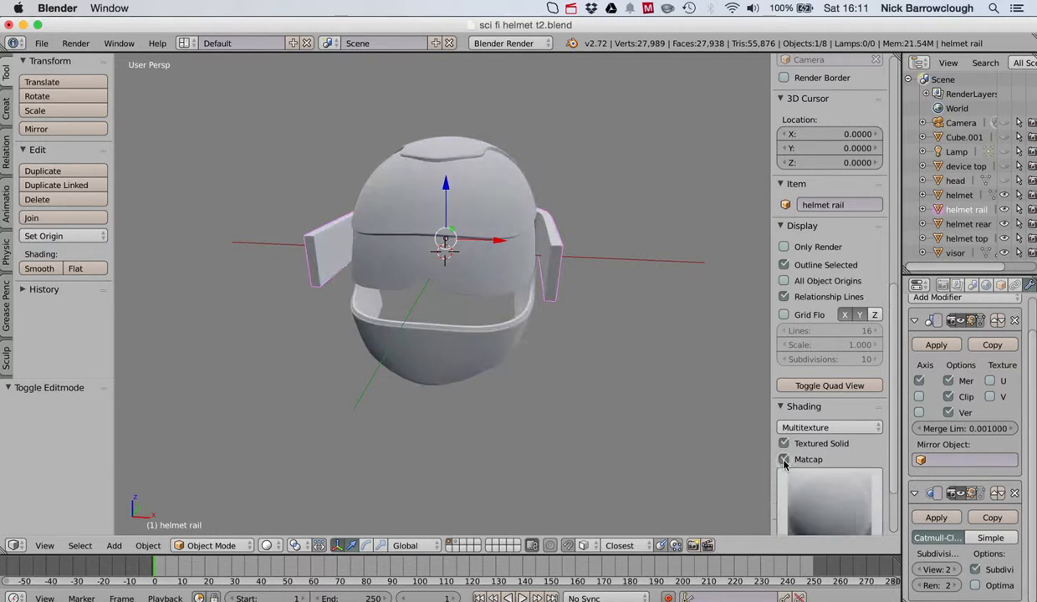
{"action": "scroll", "coordinate": [816, 450], "scroll_direction": "down", "scroll_amount": 4}
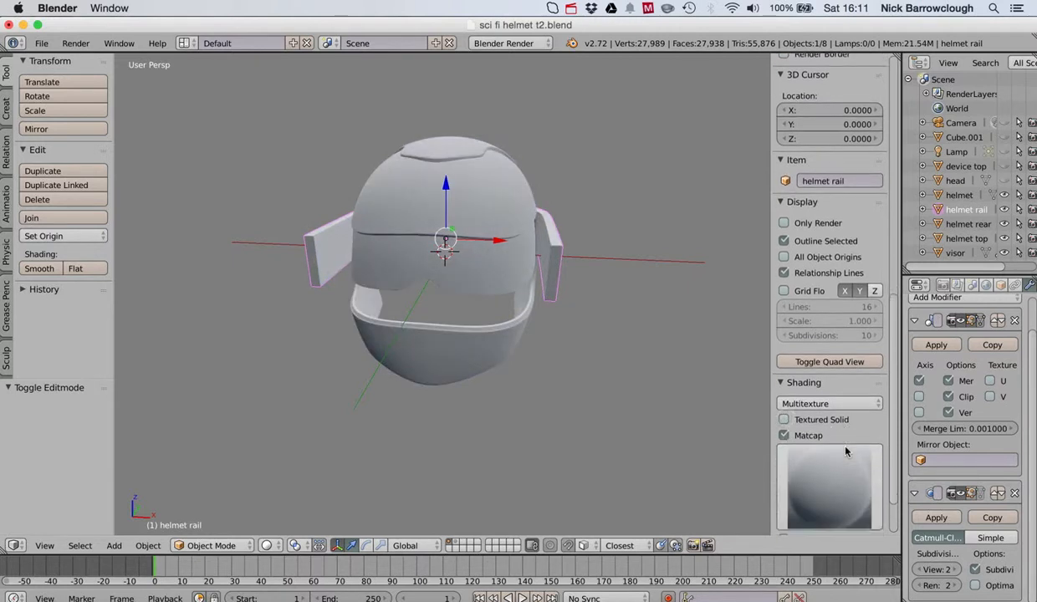
{"action": "left_click", "coordinate": [845, 450]}
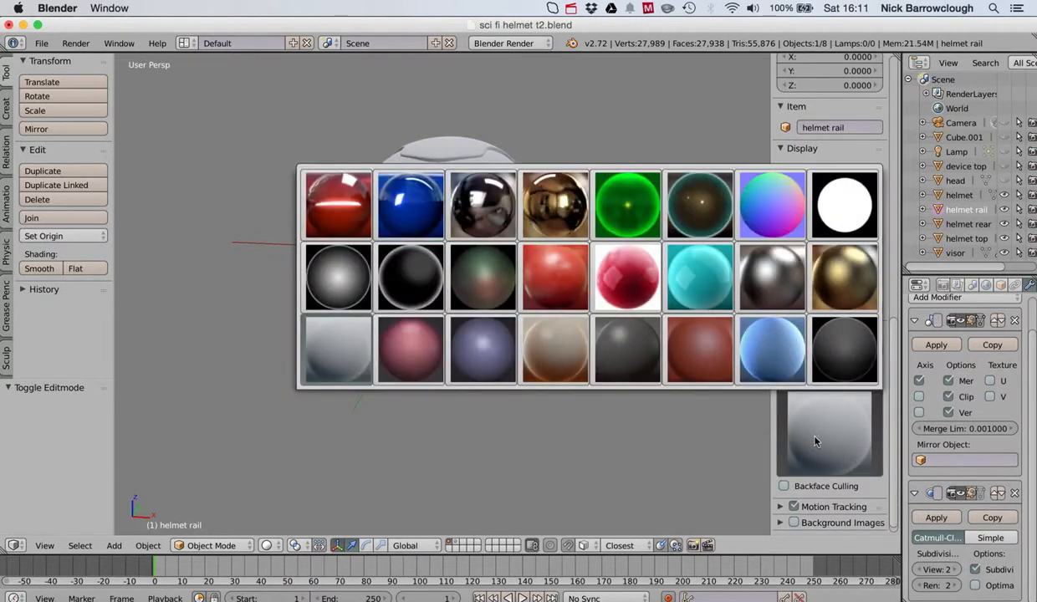
{"action": "left_click", "coordinate": [485, 206]}
Examine the chrome-shaded helmet and rail from the sides, back, front, above and below.
{"action": "scroll", "coordinate": [447, 186], "scroll_direction": "left", "scroll_amount": 10}
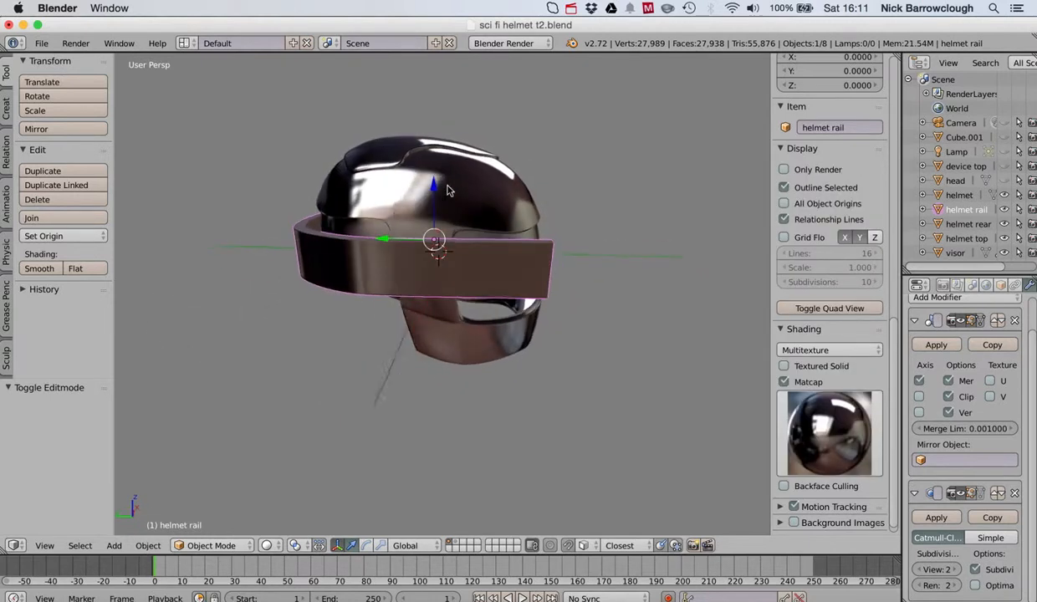
{"action": "scroll", "coordinate": [448, 178], "scroll_direction": "right", "scroll_amount": 10}
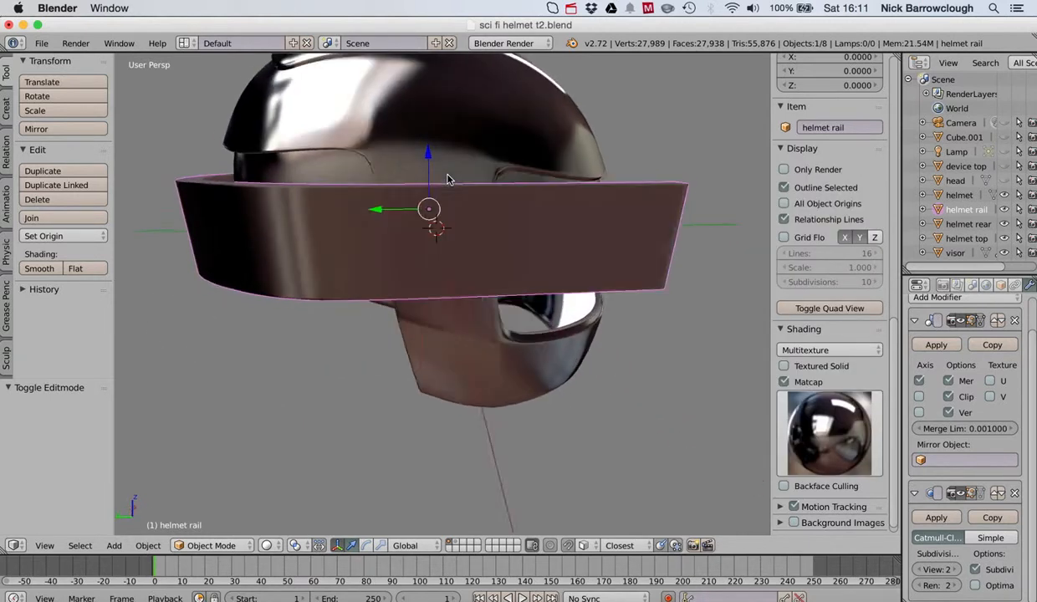
{"action": "scroll", "coordinate": [447, 178], "scroll_direction": "left", "scroll_amount": 10}
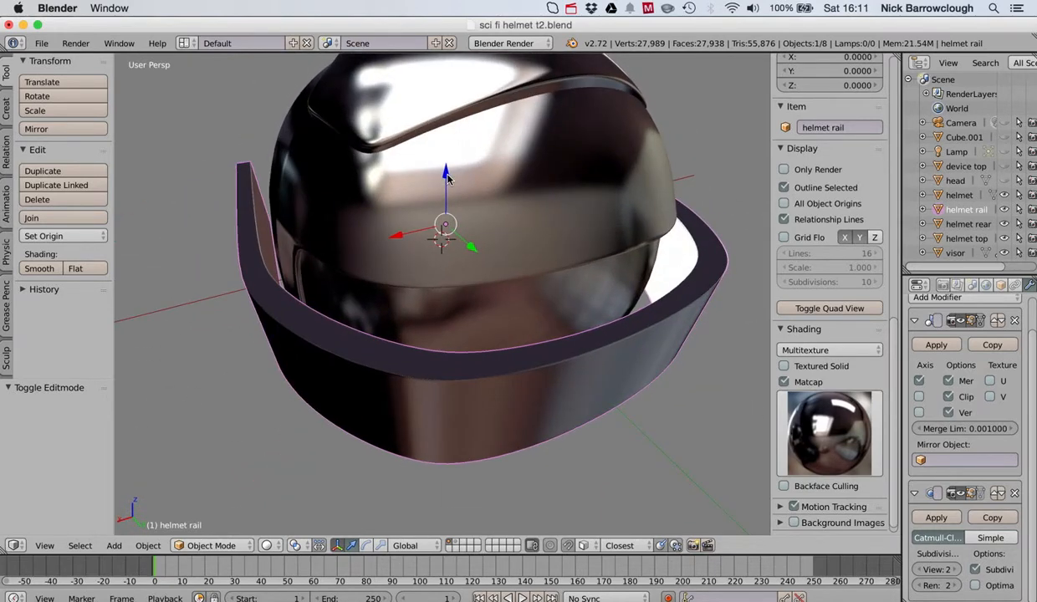
{"action": "scroll", "coordinate": [447, 175], "scroll_direction": "left", "scroll_amount": 10}
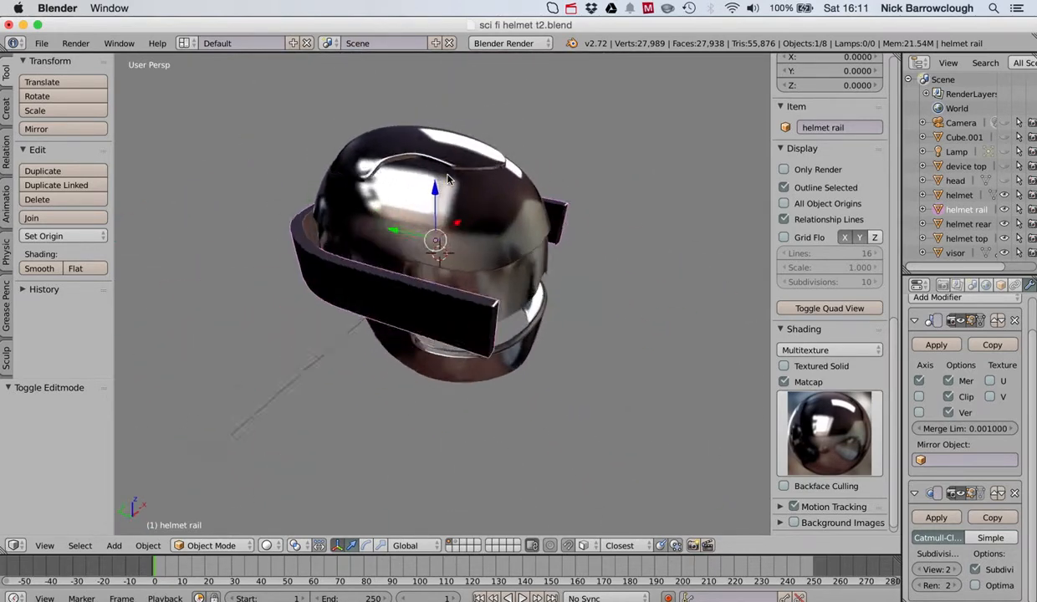
{"action": "scroll", "coordinate": [448, 174], "scroll_direction": "down", "scroll_amount": 5}
{"action": "scroll", "coordinate": [448, 179], "scroll_direction": "right", "scroll_amount": 10}
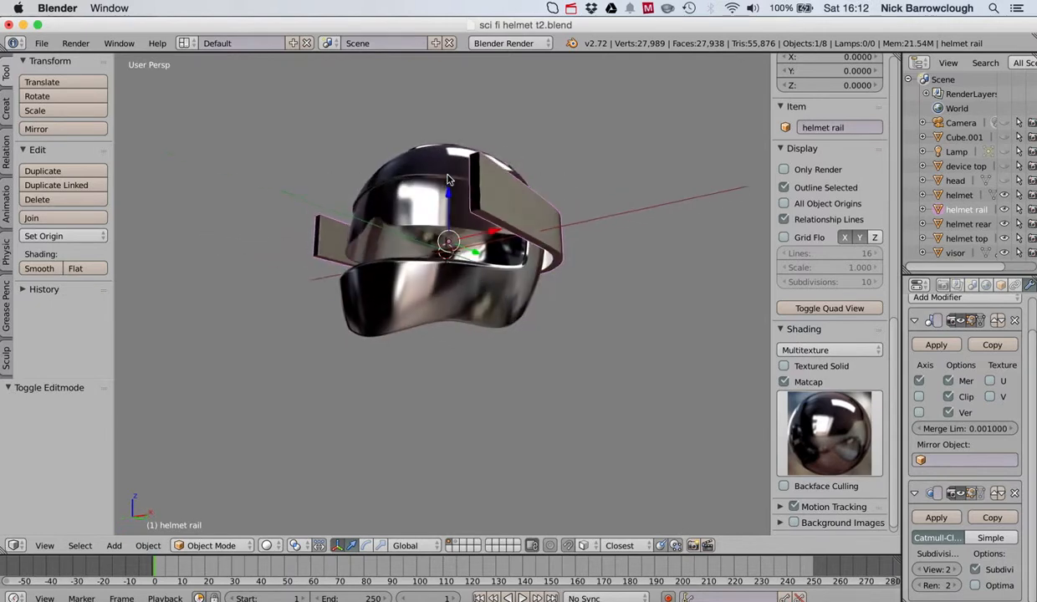
{"action": "scroll", "coordinate": [448, 178], "scroll_direction": "left", "scroll_amount": 10}
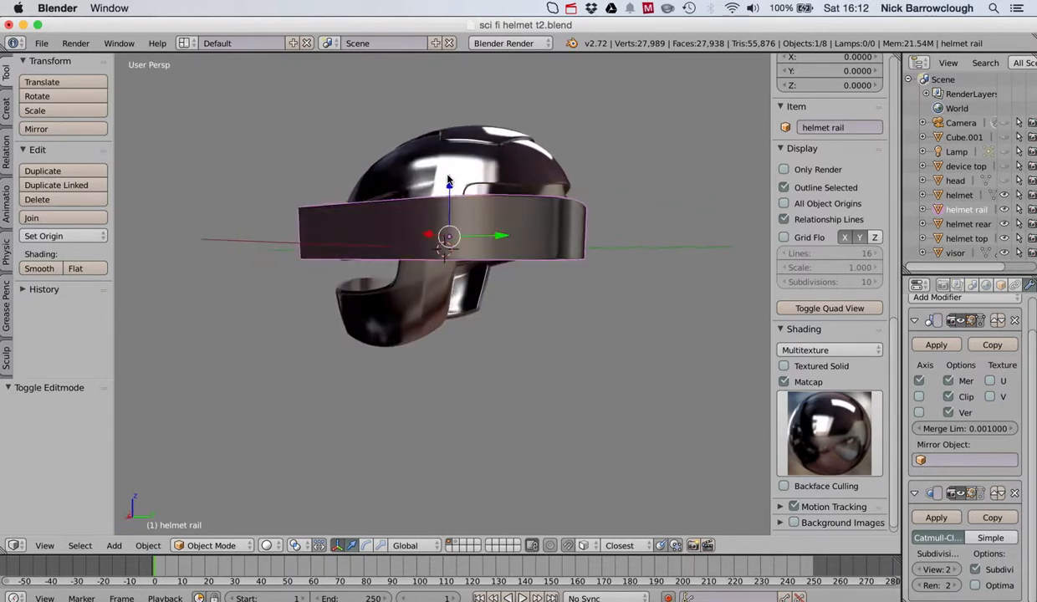
{"action": "scroll", "coordinate": [448, 178], "scroll_direction": "up", "scroll_amount": 3}
{"action": "scroll", "coordinate": [448, 178], "scroll_direction": "left", "scroll_amount": 15}
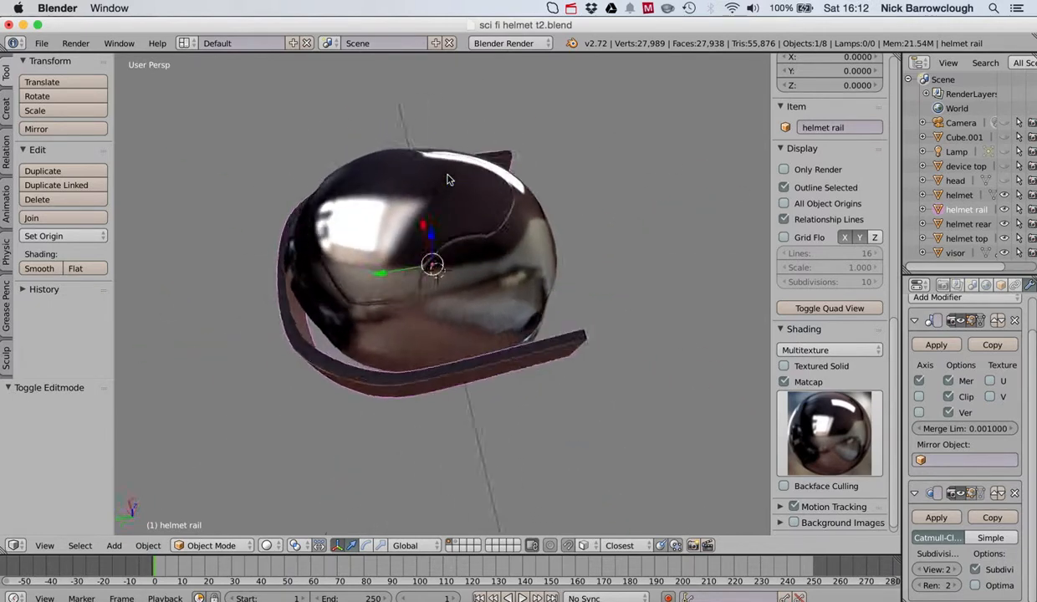
{"action": "scroll", "coordinate": [447, 179], "scroll_direction": "left", "scroll_amount": 15}
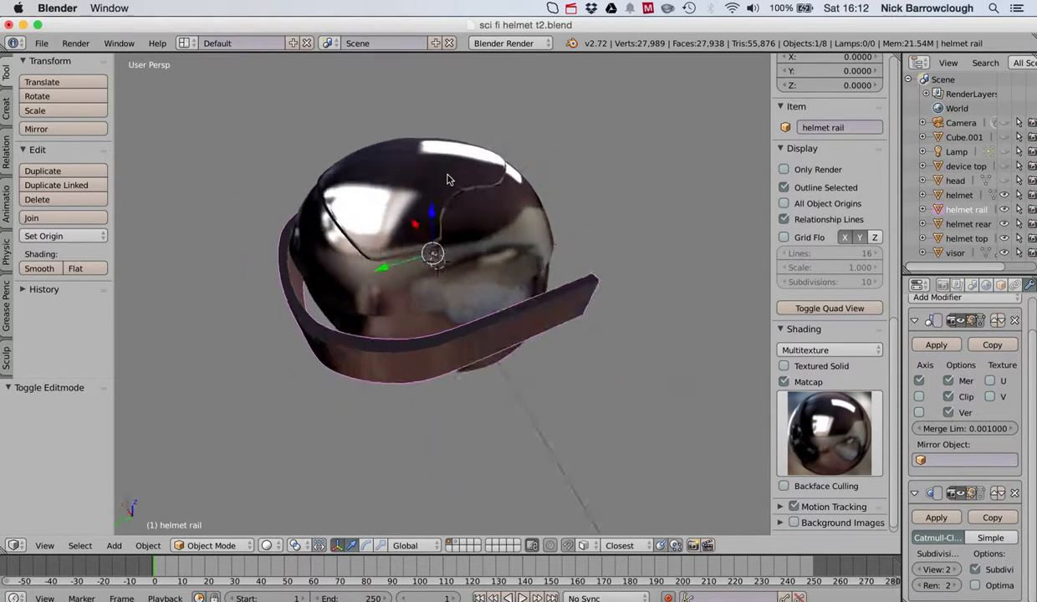
{"action": "scroll", "coordinate": [448, 179], "scroll_direction": "left", "scroll_amount": 15}
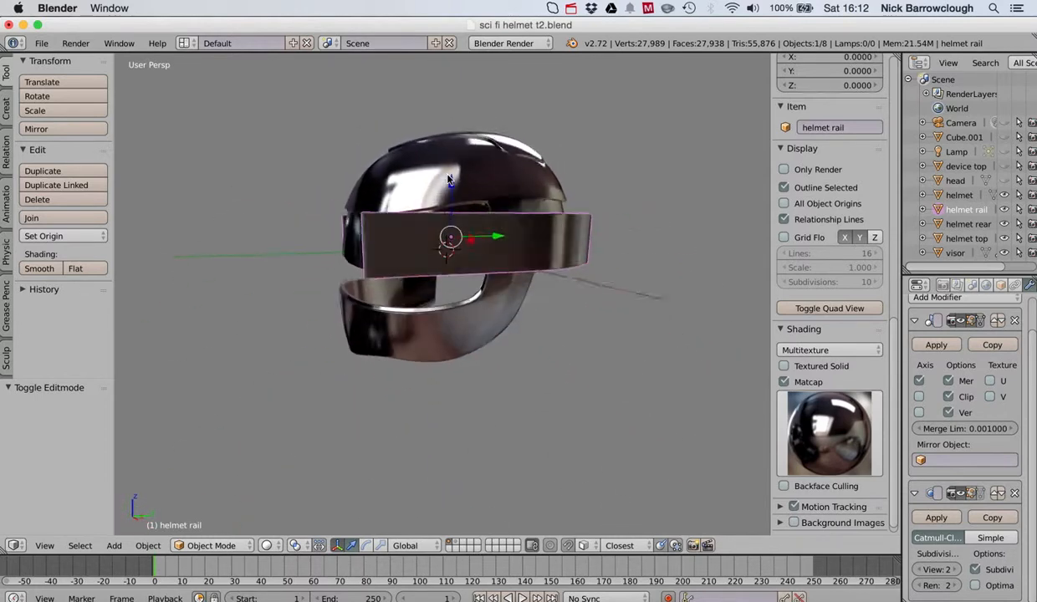
{"action": "scroll", "coordinate": [447, 178], "scroll_direction": "left", "scroll_amount": 15}
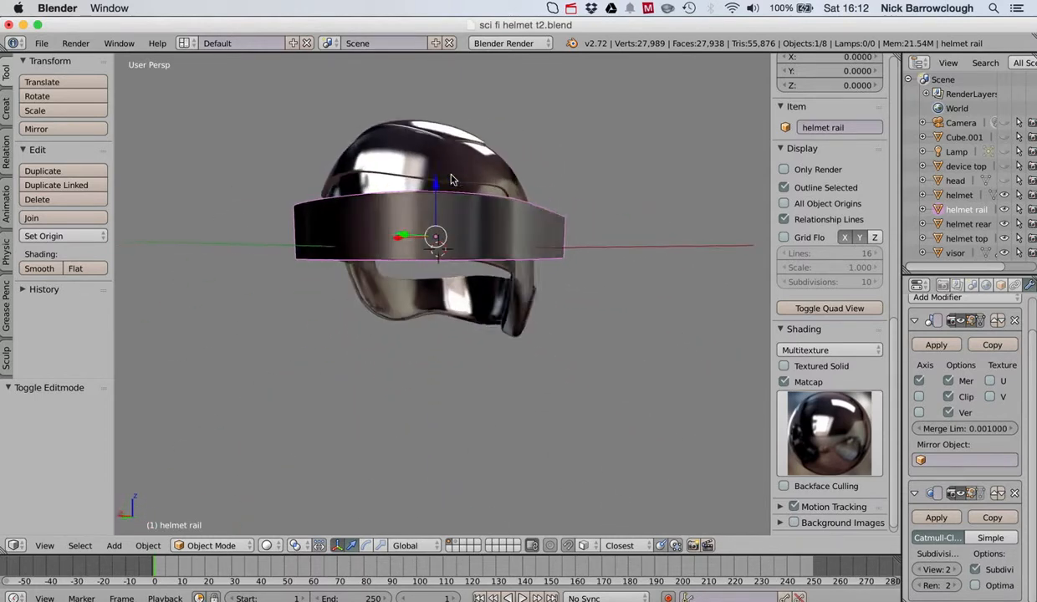
{"action": "scroll", "coordinate": [452, 179], "scroll_direction": "left", "scroll_amount": 15}
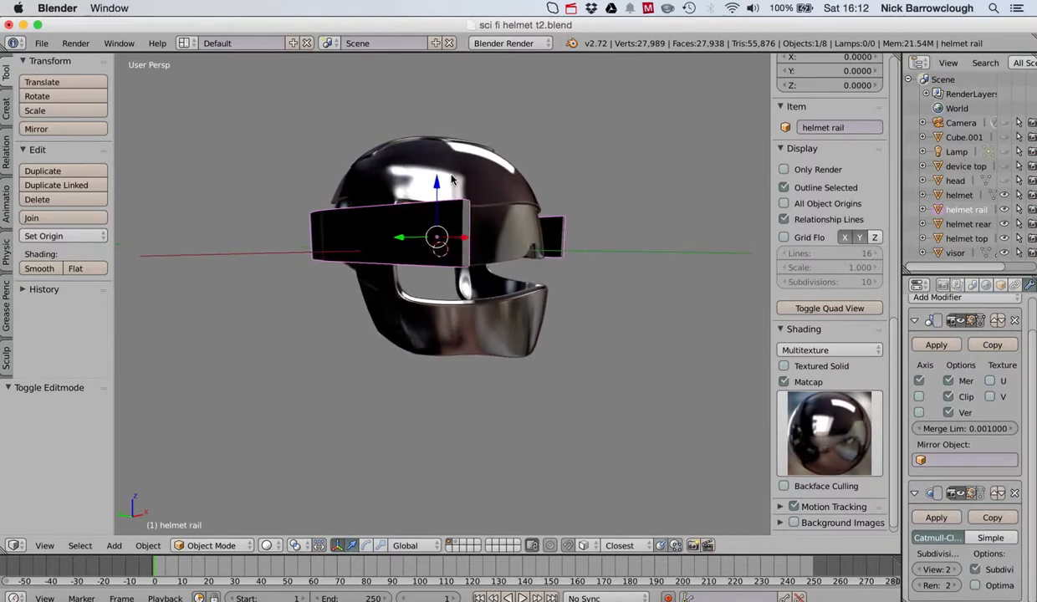
{"action": "scroll", "coordinate": [452, 179], "scroll_direction": "left", "scroll_amount": 15}
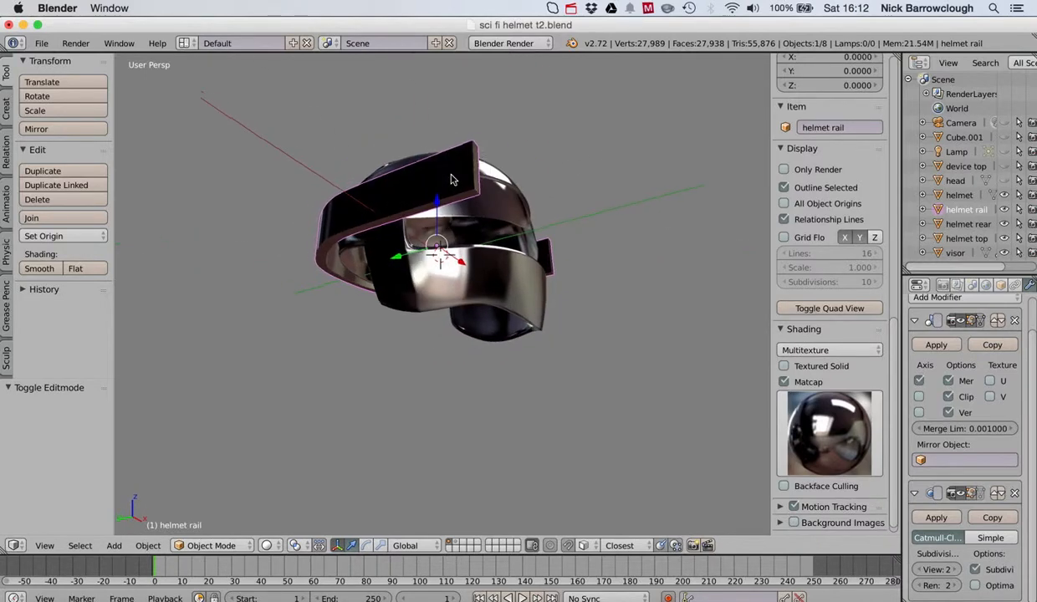
Replace the viewport's dark chrome matcap with the softer brushed silver metal matcap.
{"action": "scroll", "coordinate": [452, 179], "scroll_direction": "left", "scroll_amount": 10}
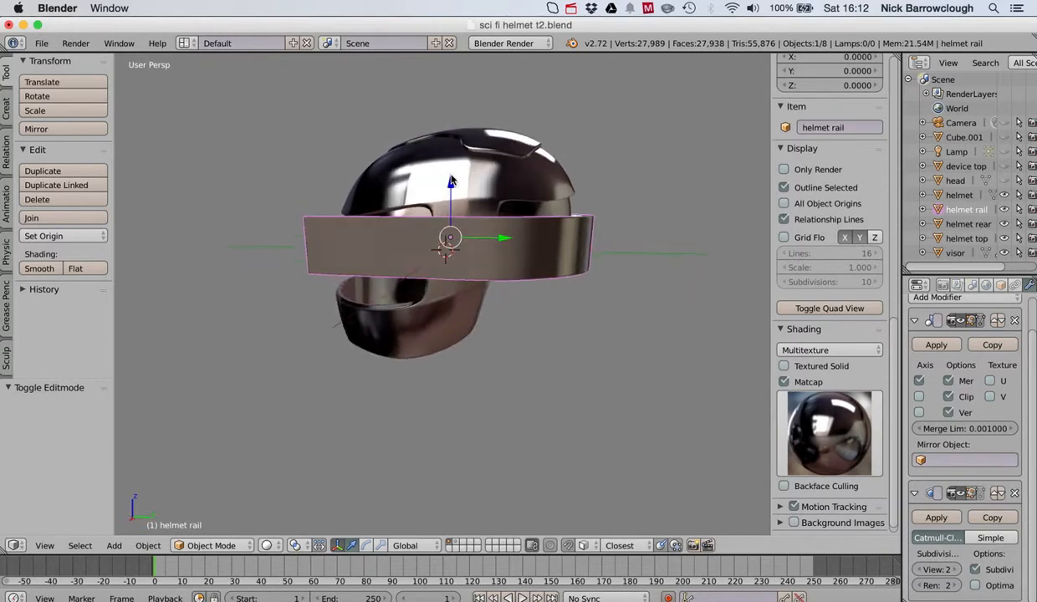
{"action": "scroll", "coordinate": [452, 179], "scroll_direction": "left", "scroll_amount": 15}
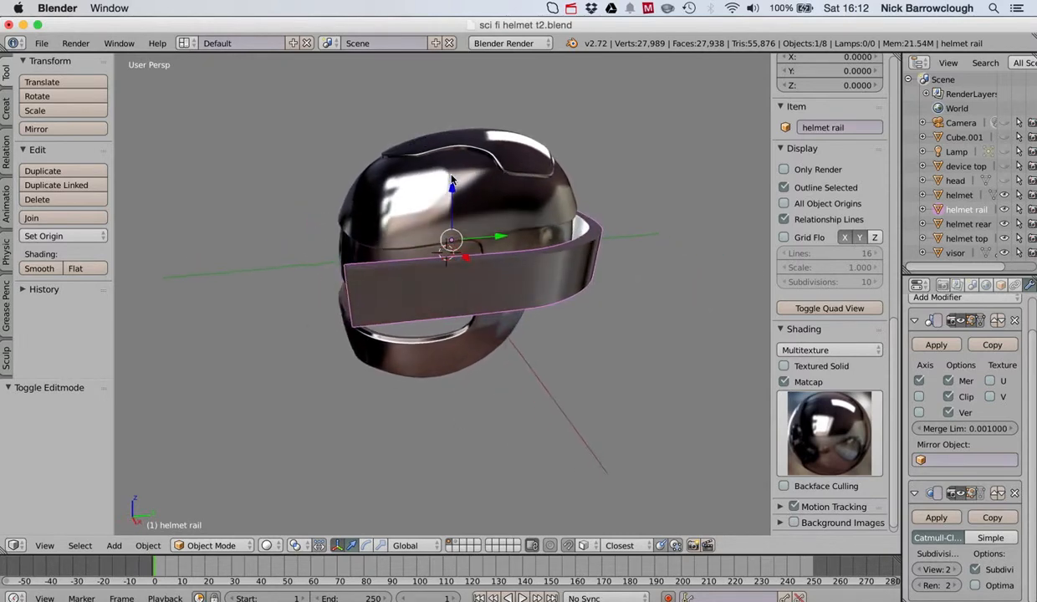
{"action": "scroll", "coordinate": [452, 179], "scroll_direction": "left", "scroll_amount": 8}
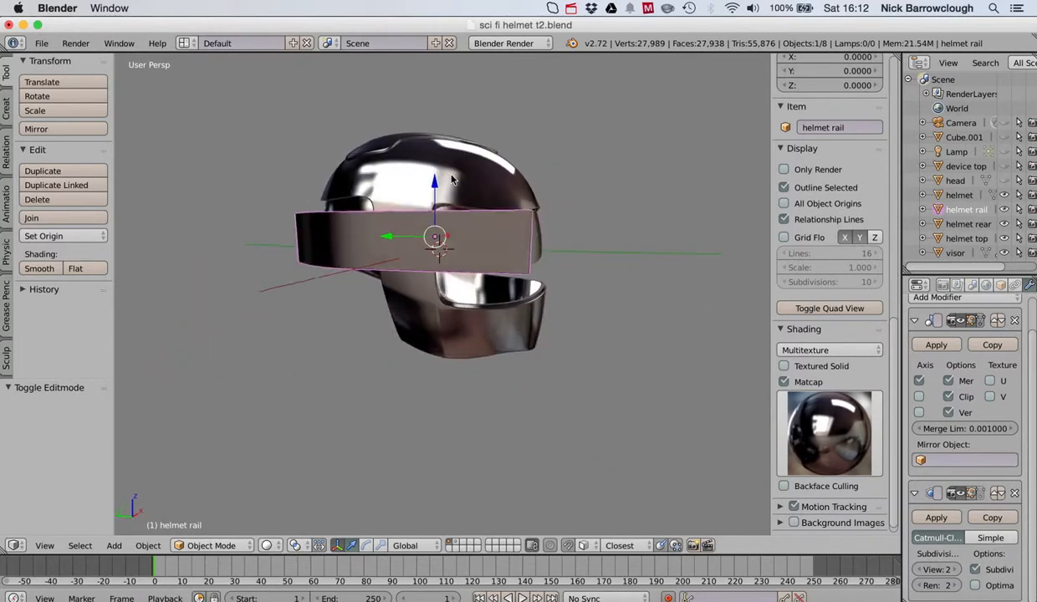
{"action": "left_click", "coordinate": [844, 444]}
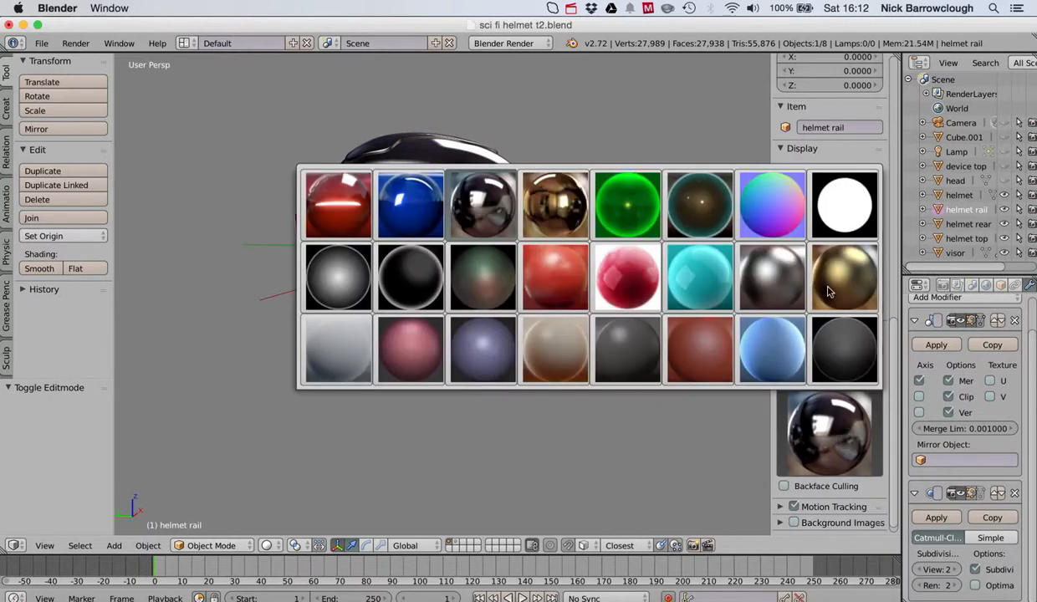
{"action": "left_click", "coordinate": [774, 283]}
Examine the silver-shaded helmet and the fit of its side rail from the front, sides, back, above and below.
{"action": "scroll", "coordinate": [450, 185], "scroll_direction": "left", "scroll_amount": 15}
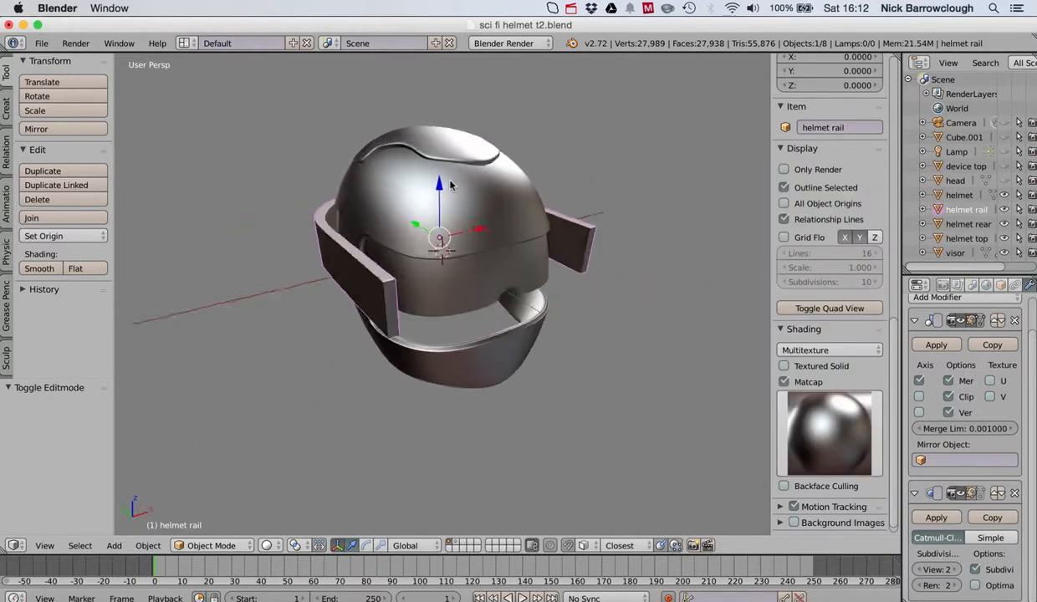
{"action": "scroll", "coordinate": [450, 185], "scroll_direction": "left", "scroll_amount": 15}
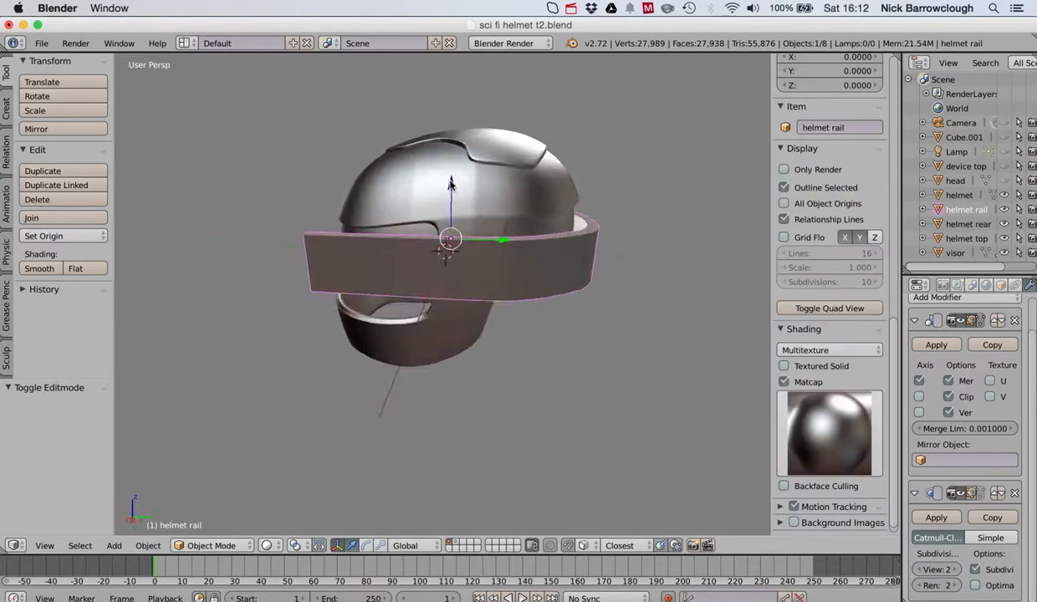
{"action": "scroll", "coordinate": [450, 185], "scroll_direction": "left", "scroll_amount": 8}
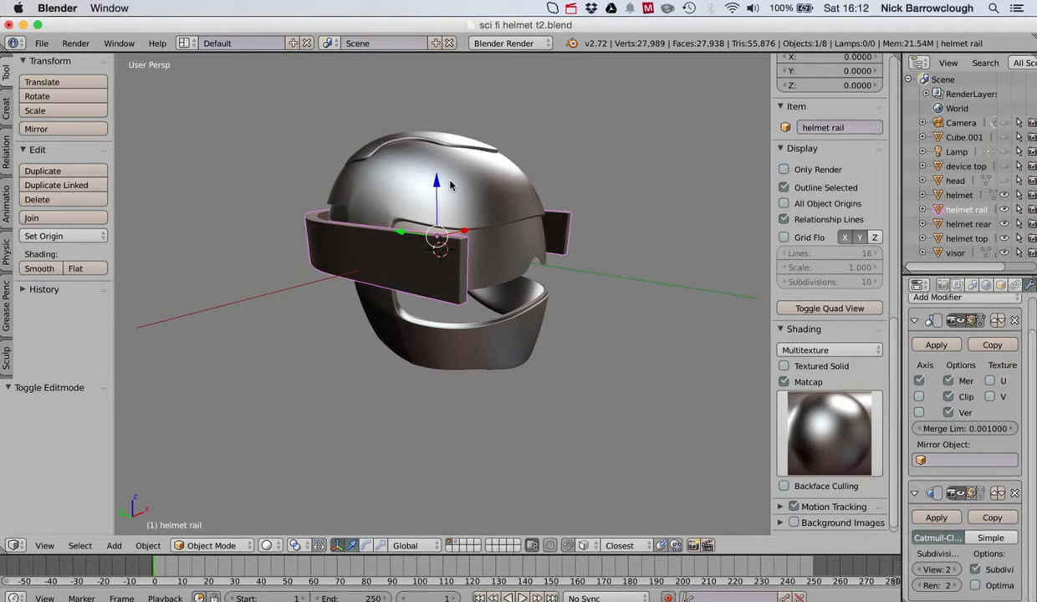
{"action": "scroll", "coordinate": [450, 185], "scroll_direction": "left", "scroll_amount": 10}
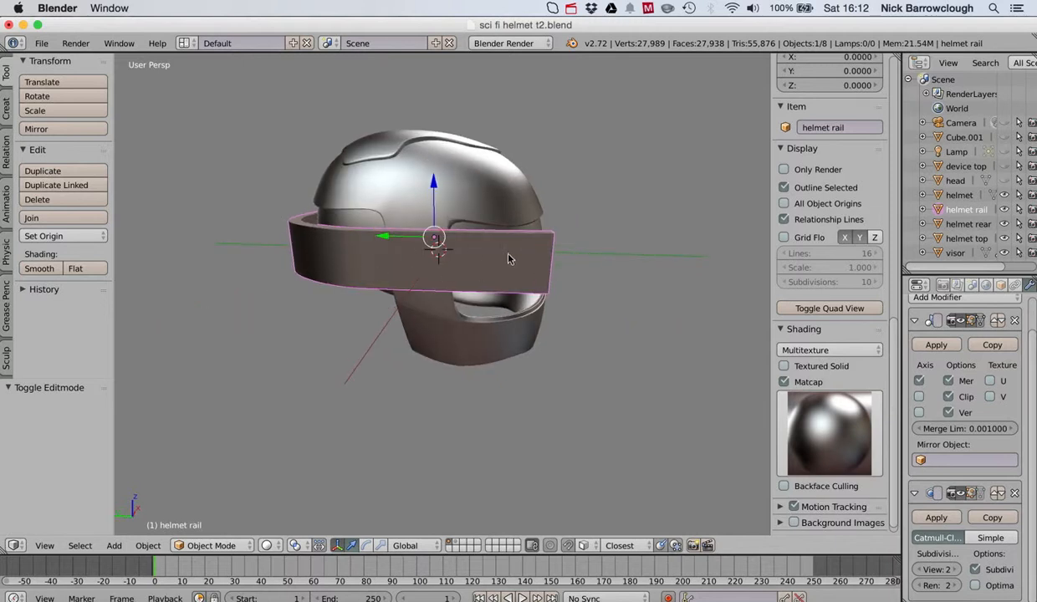
{"action": "scroll", "coordinate": [491, 224], "scroll_direction": "left", "scroll_amount": 10}
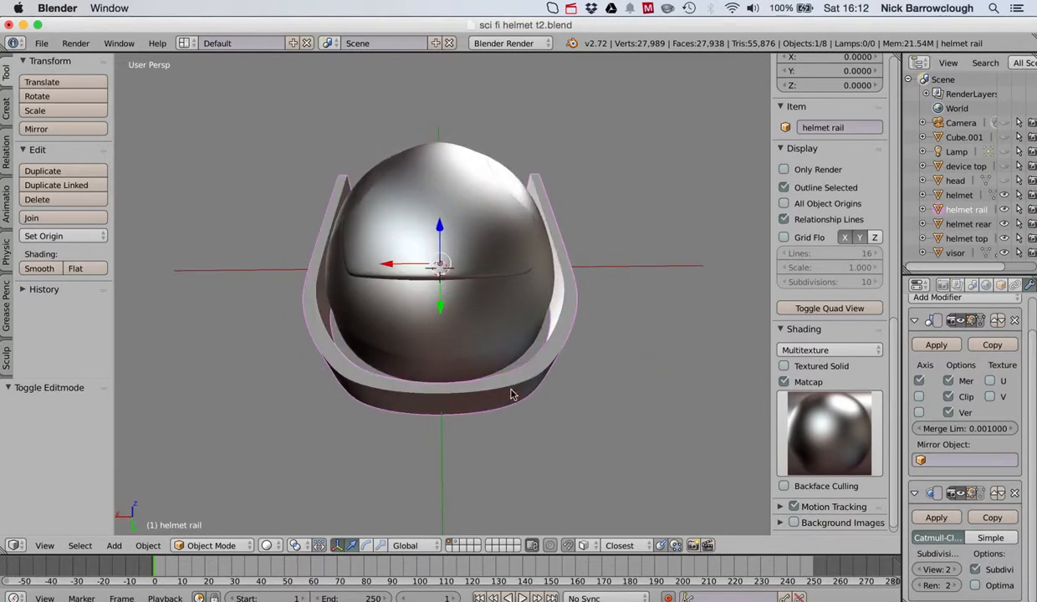
{"action": "scroll", "coordinate": [588, 289], "scroll_direction": "right", "scroll_amount": 10}
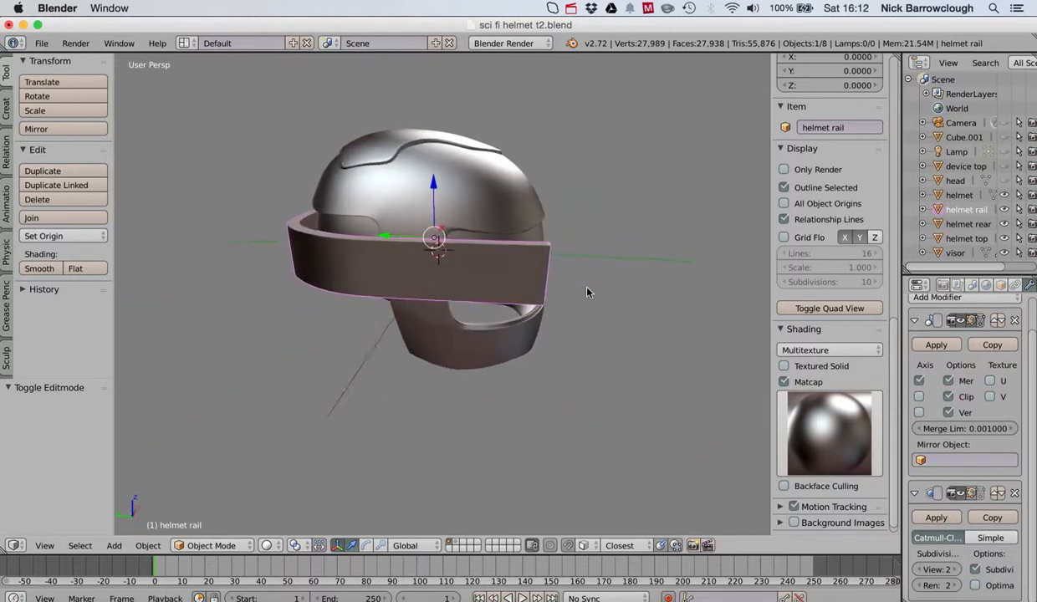
{"action": "scroll", "coordinate": [588, 292], "scroll_direction": "right", "scroll_amount": 10}
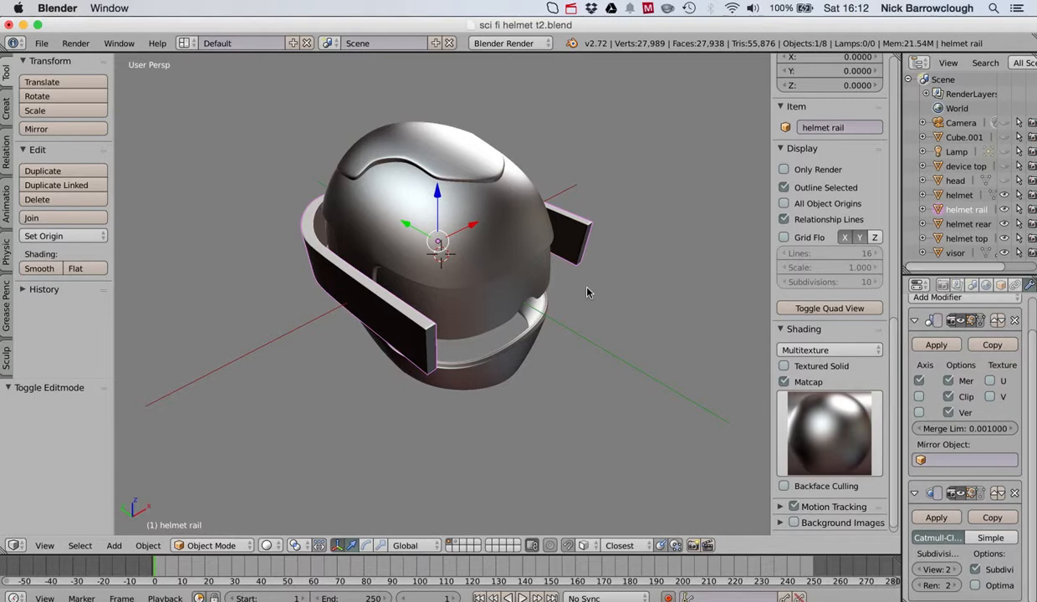
{"action": "scroll", "coordinate": [588, 292], "scroll_direction": "right", "scroll_amount": 10}
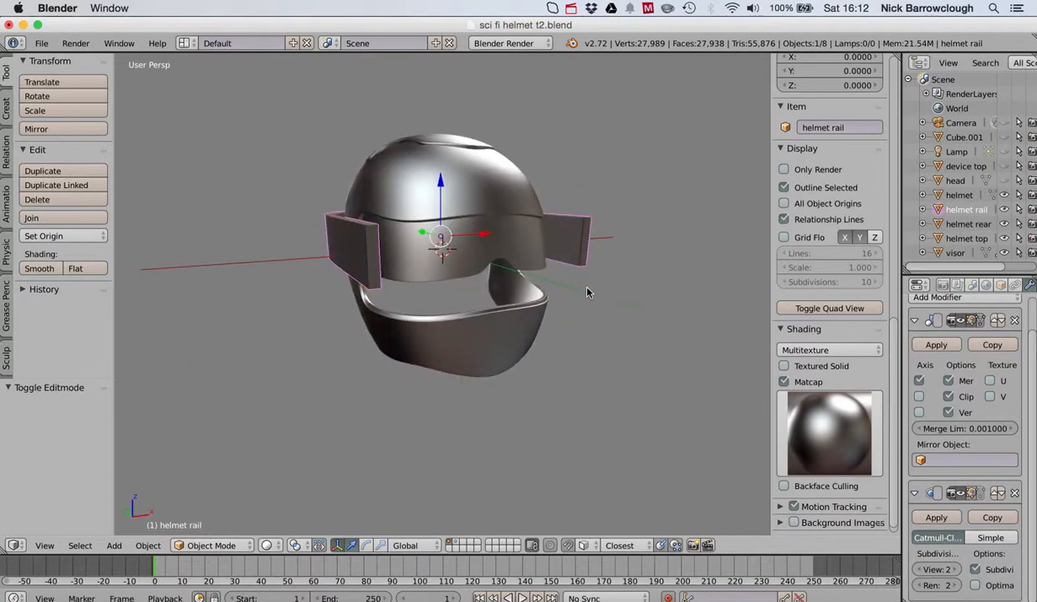
{"action": "scroll", "coordinate": [588, 292], "scroll_direction": "right", "scroll_amount": 5}
{"action": "scroll", "coordinate": [588, 292], "scroll_direction": "right", "scroll_amount": 10}
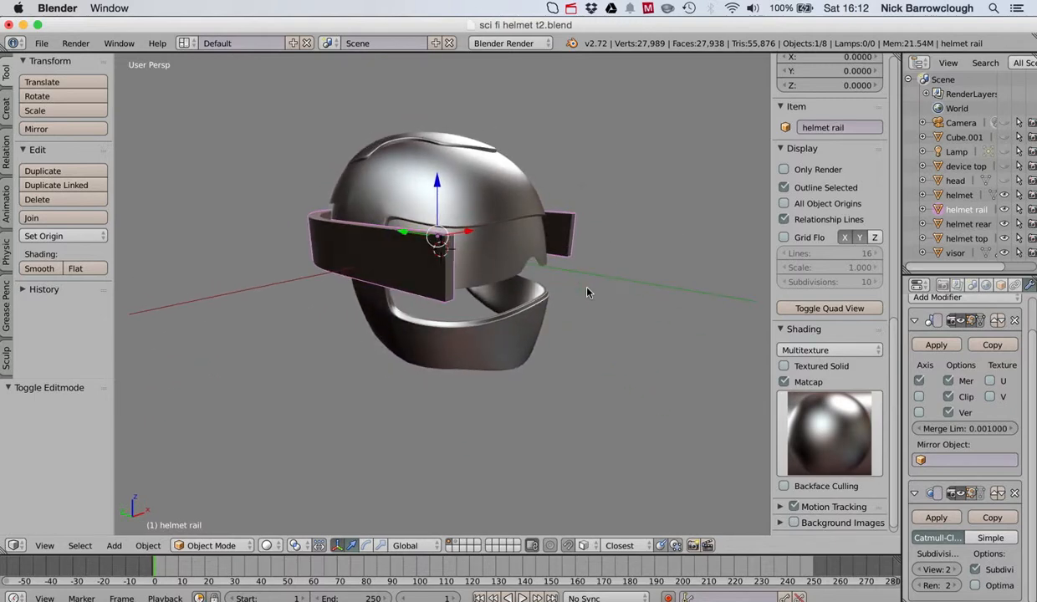
{"action": "scroll", "coordinate": [588, 292], "scroll_direction": "right", "scroll_amount": 10}
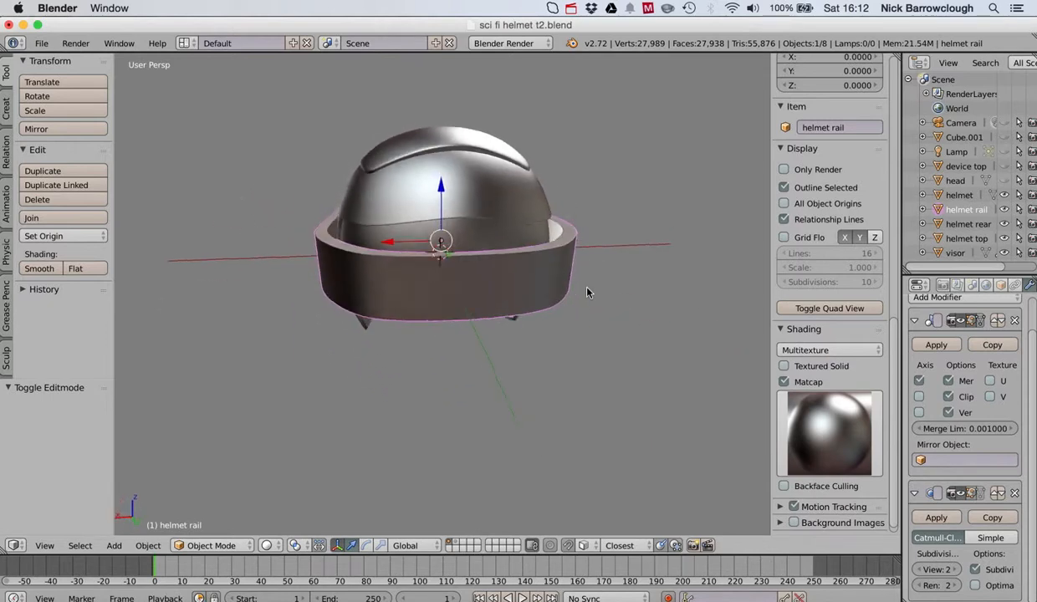
{"action": "scroll", "coordinate": [588, 292], "scroll_direction": "right", "scroll_amount": 10}
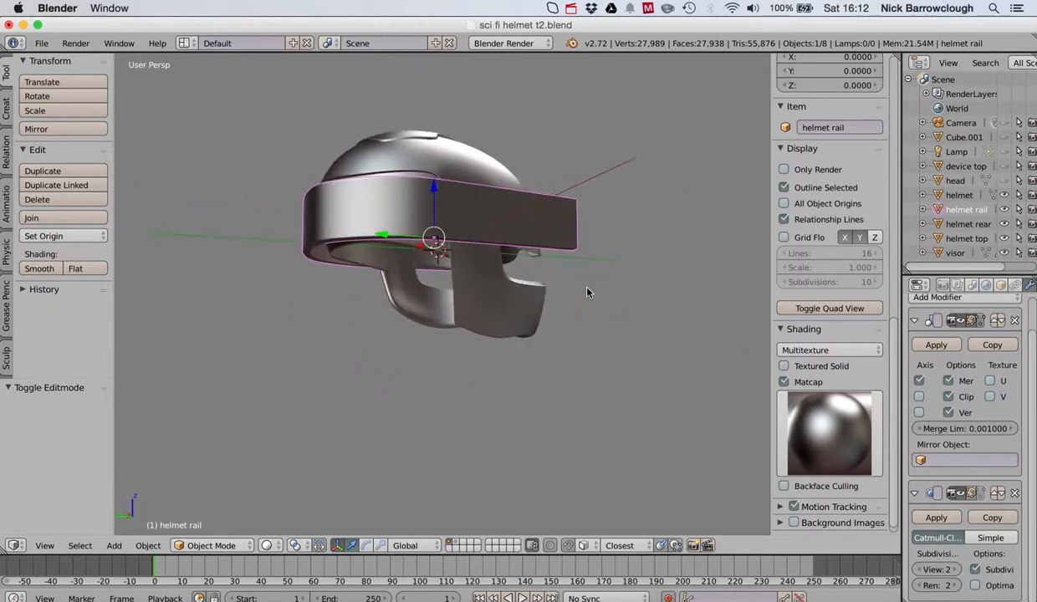
{"action": "scroll", "coordinate": [588, 292], "scroll_direction": "right", "scroll_amount": 10}
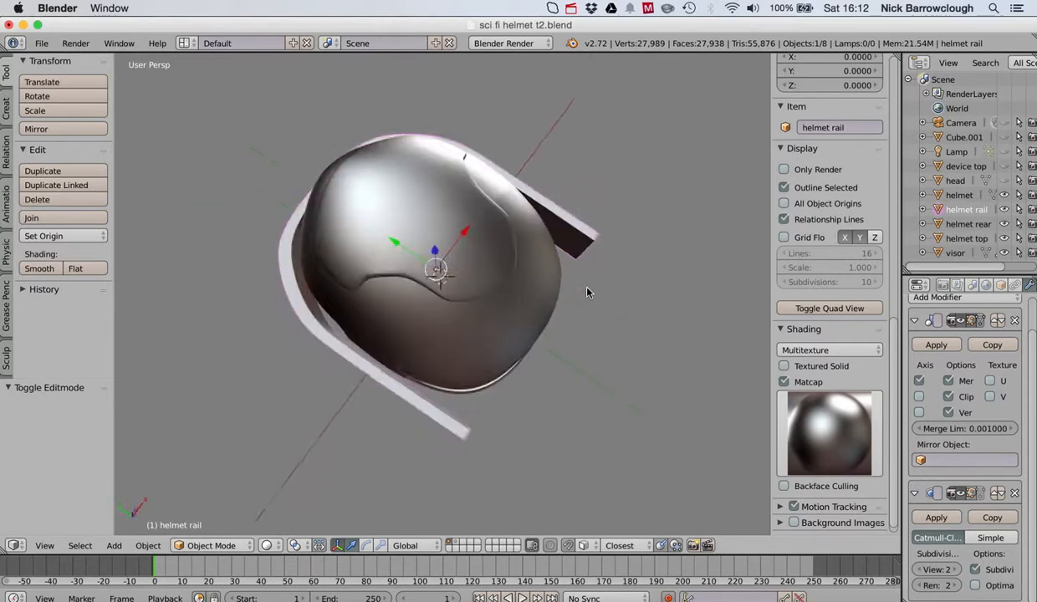
{"action": "scroll", "coordinate": [588, 292], "scroll_direction": "right", "scroll_amount": 10}
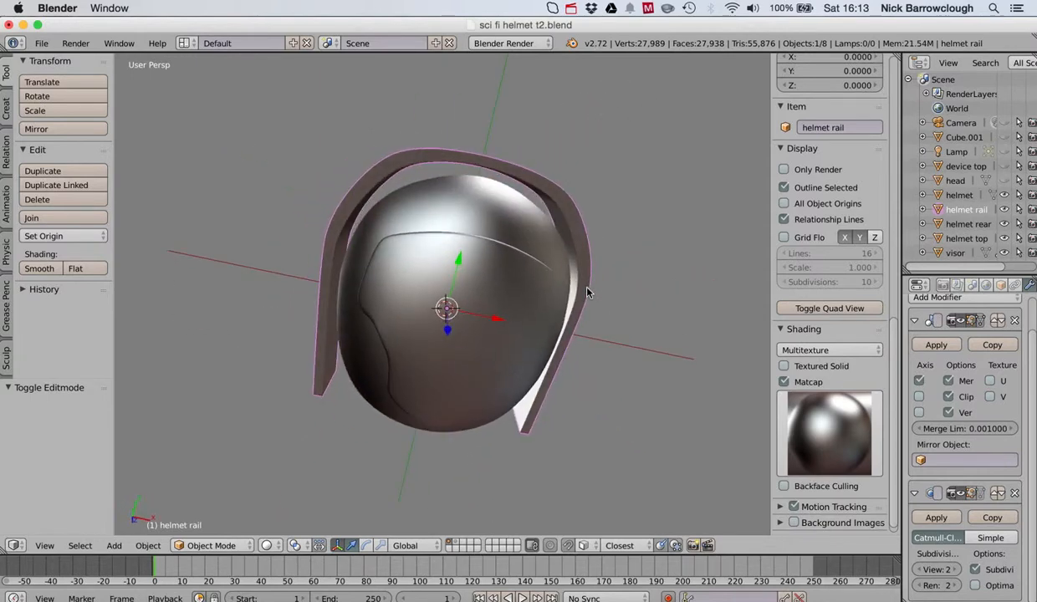
{"action": "scroll", "coordinate": [588, 292], "scroll_direction": "right", "scroll_amount": 10}
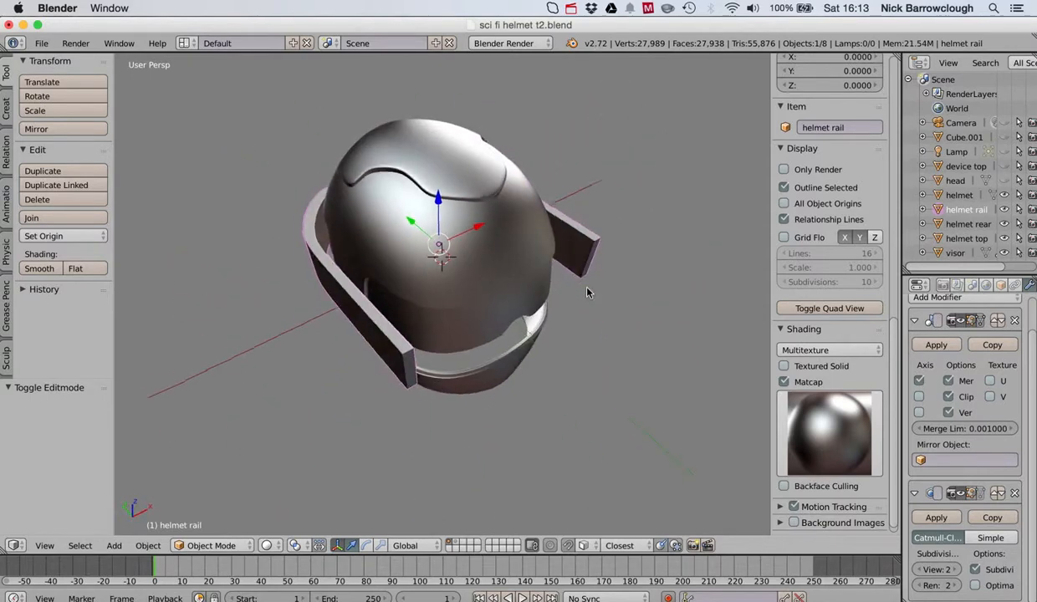
{"action": "scroll", "coordinate": [588, 292], "scroll_direction": "right", "scroll_amount": 8}
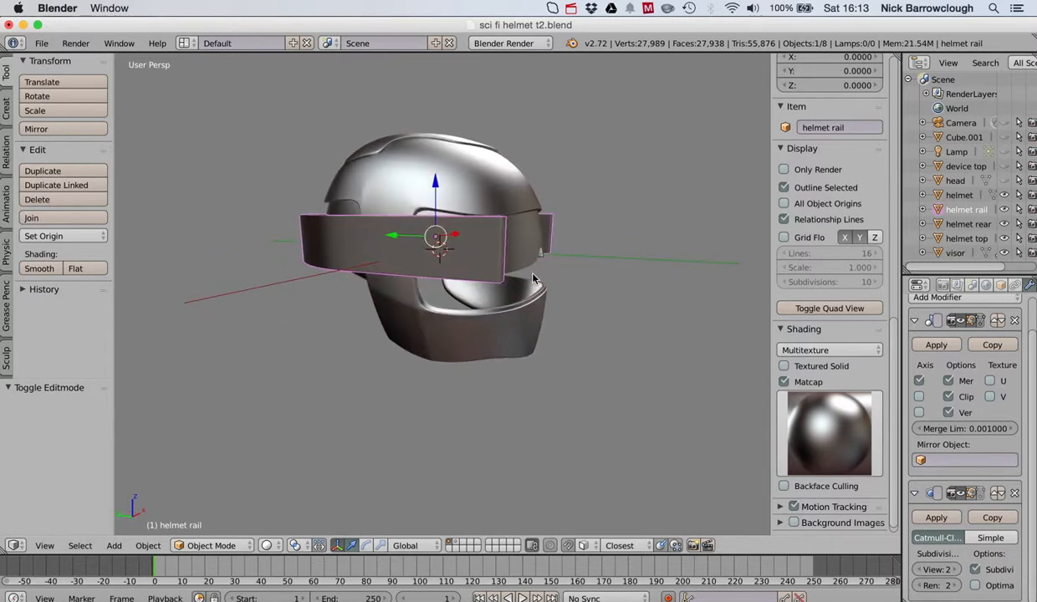
{"action": "scroll", "coordinate": [534, 278], "scroll_direction": "right", "scroll_amount": 3}
{"action": "scroll", "coordinate": [572, 245], "scroll_direction": "right", "scroll_amount": 8}
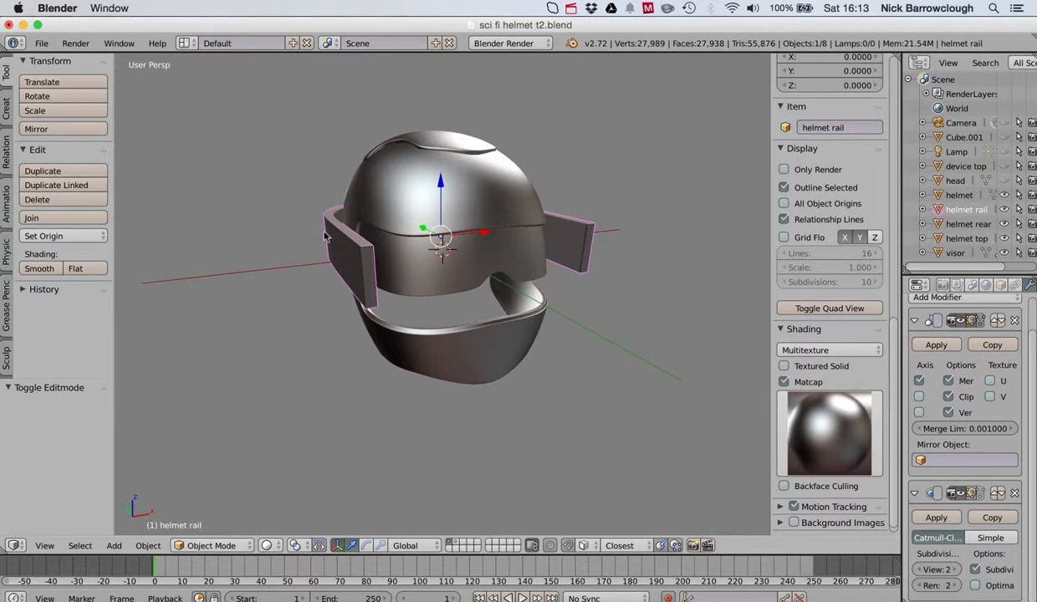
{"action": "scroll", "coordinate": [489, 291], "scroll_direction": "right", "scroll_amount": 10}
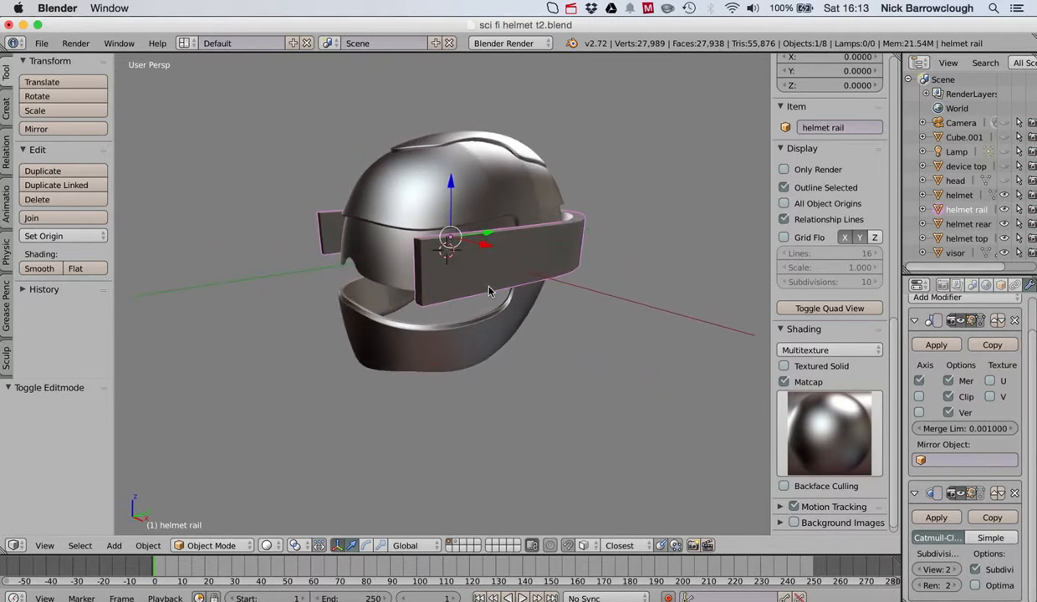
Unhide the device top object and view it on the helmet from the side and front.
{"action": "scroll", "coordinate": [490, 291], "scroll_direction": "right", "scroll_amount": 10}
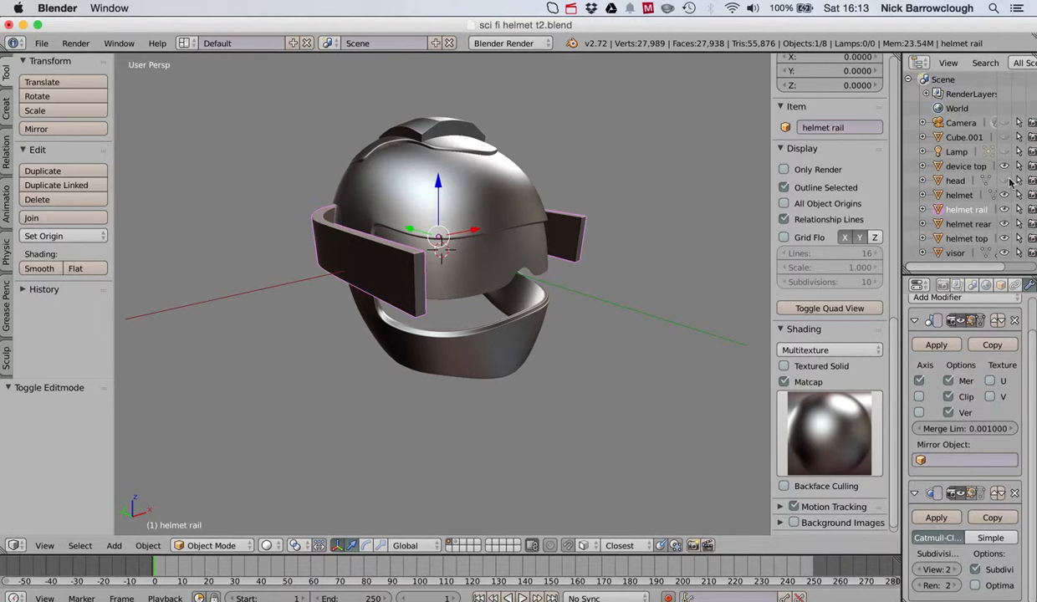
{"action": "scroll", "coordinate": [618, 148], "scroll_direction": "left", "scroll_amount": 6}
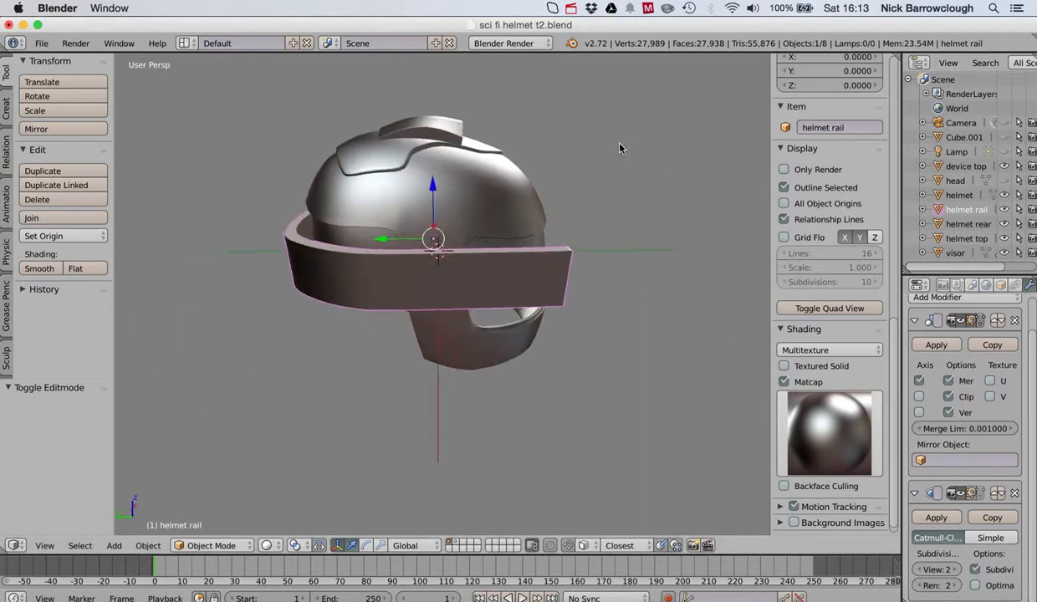
{"action": "scroll", "coordinate": [619, 148], "scroll_direction": "right", "scroll_amount": 7}
{"action": "scroll", "coordinate": [620, 148], "scroll_direction": "left", "scroll_amount": 1}
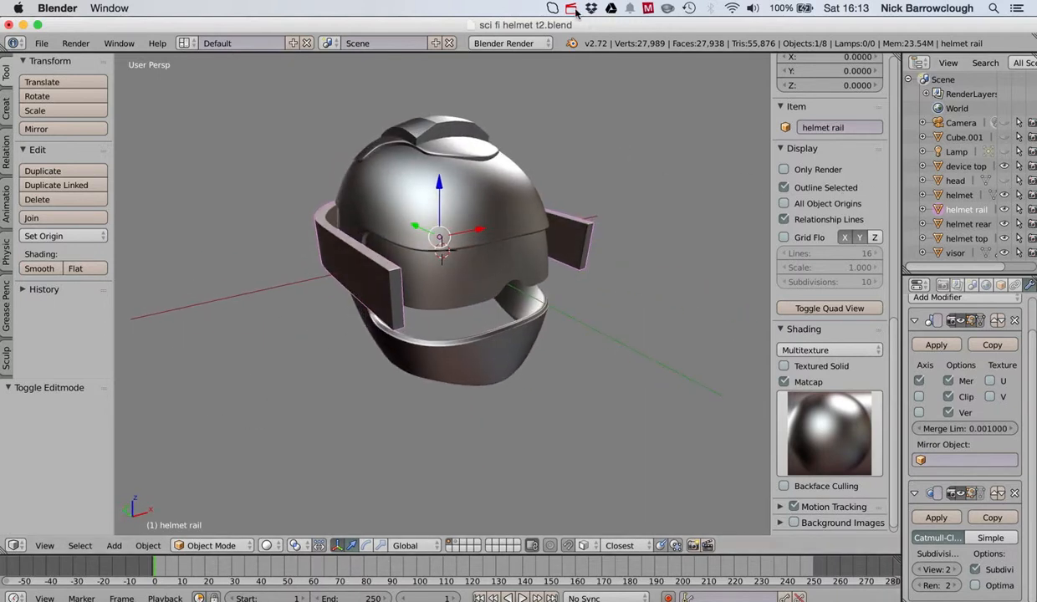